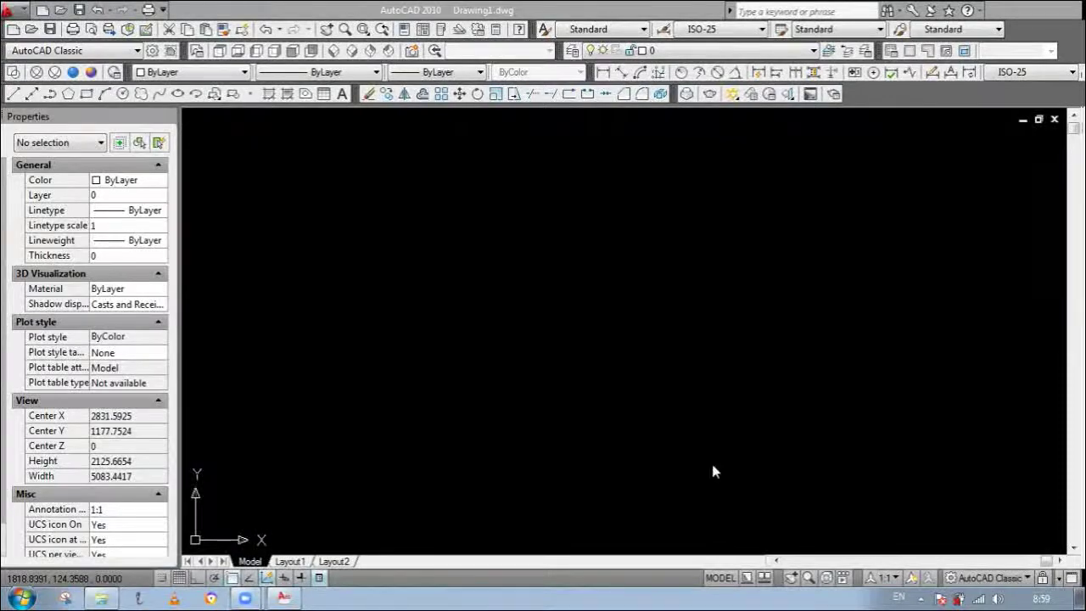
# Step: Raise the system speaker volume and the headphone volume
pyautogui.click(999, 596)
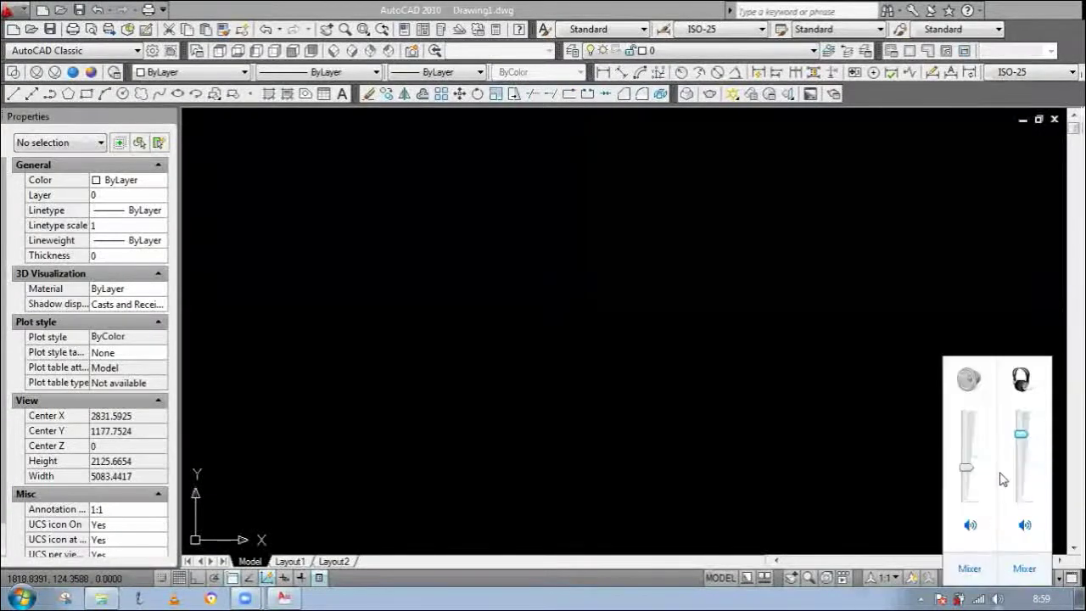
pyautogui.moveTo(973, 472); pyautogui.dragTo(970, 434)
pyautogui.click(1022, 421)
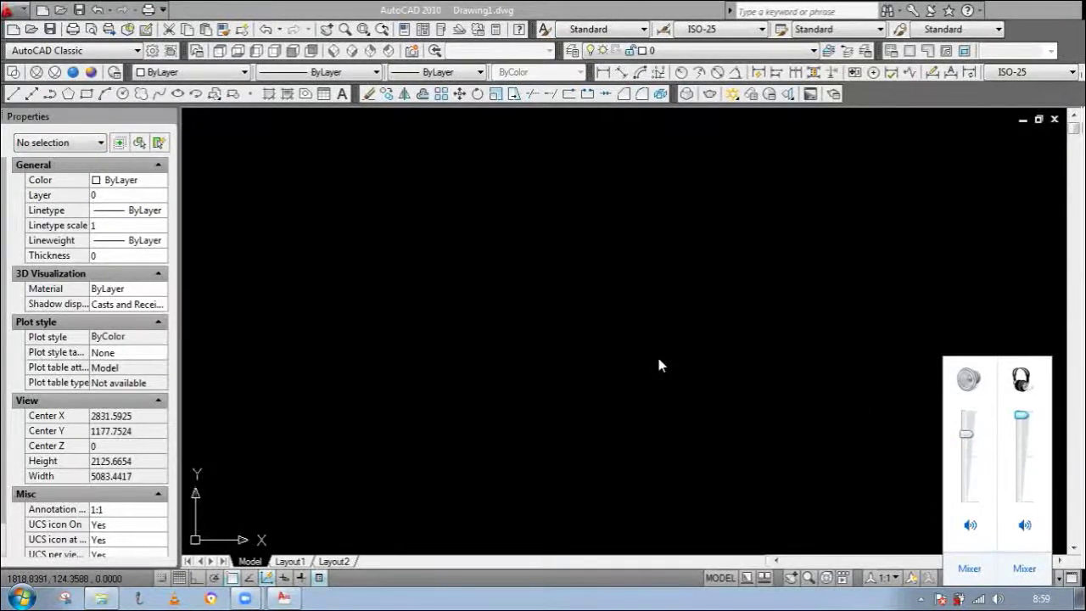
pyautogui.click(660, 365)
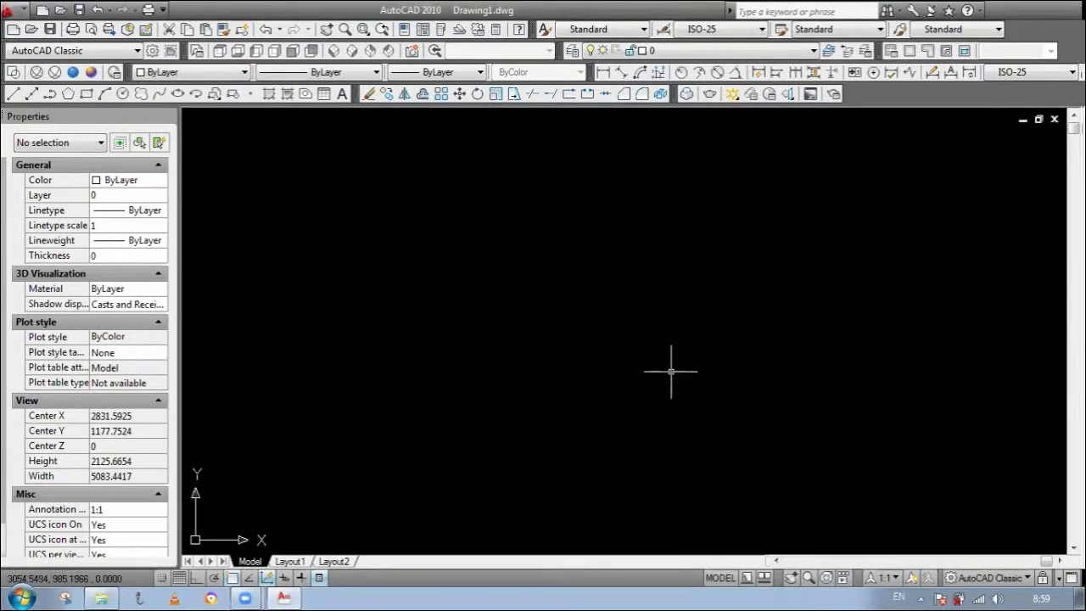
pyautogui.moveTo(243, 593)
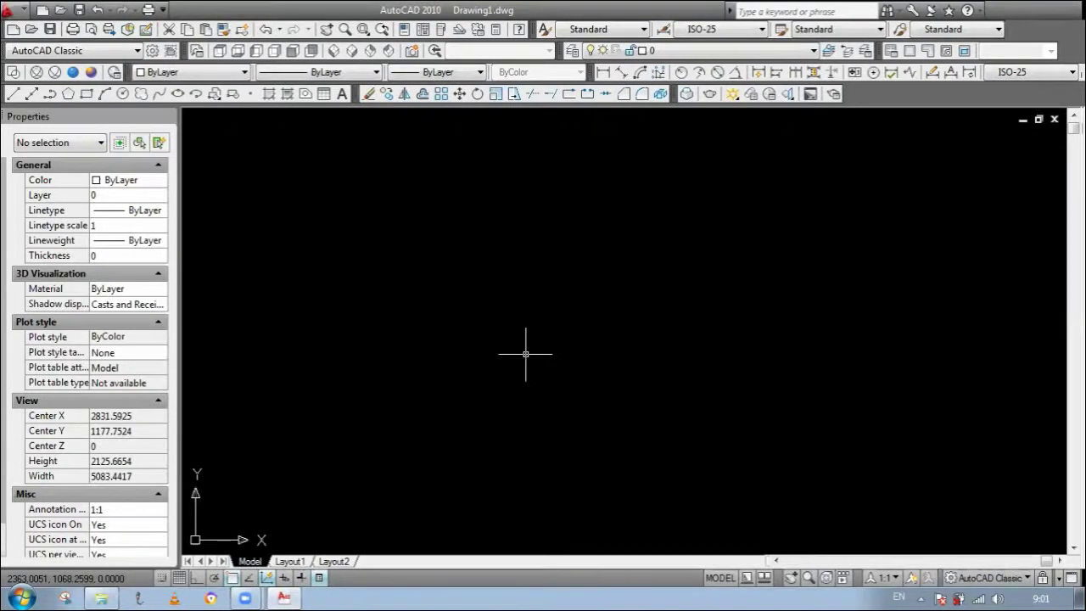
pyautogui.click(1002, 592)
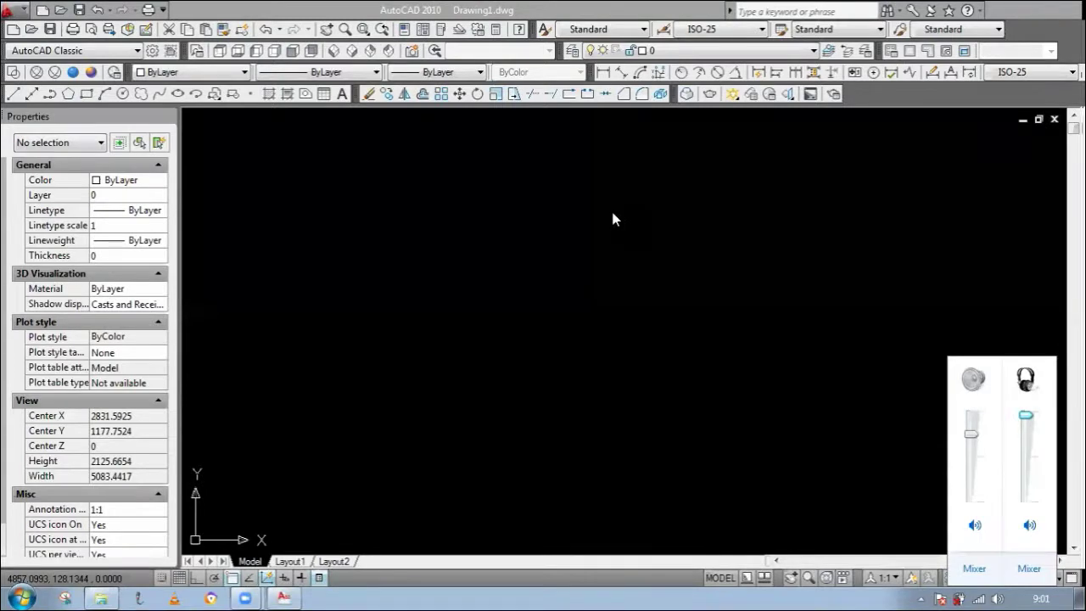
pyautogui.click(642, 126)
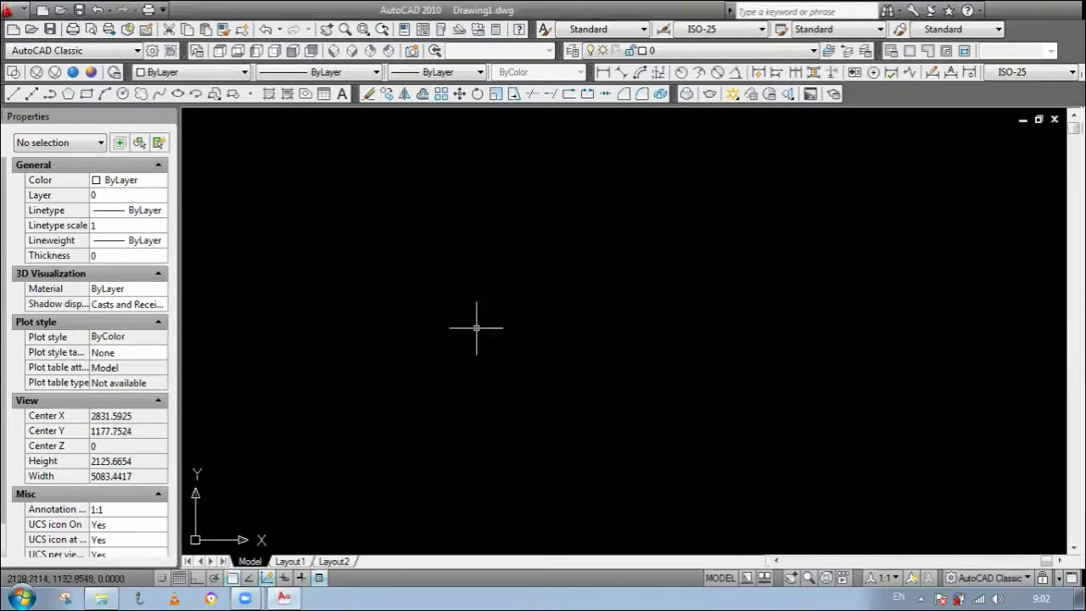
# Step: Draw a horizontal line across the middle of the drawing area with Ortho mode turned on
pyautogui.click(436, 308)
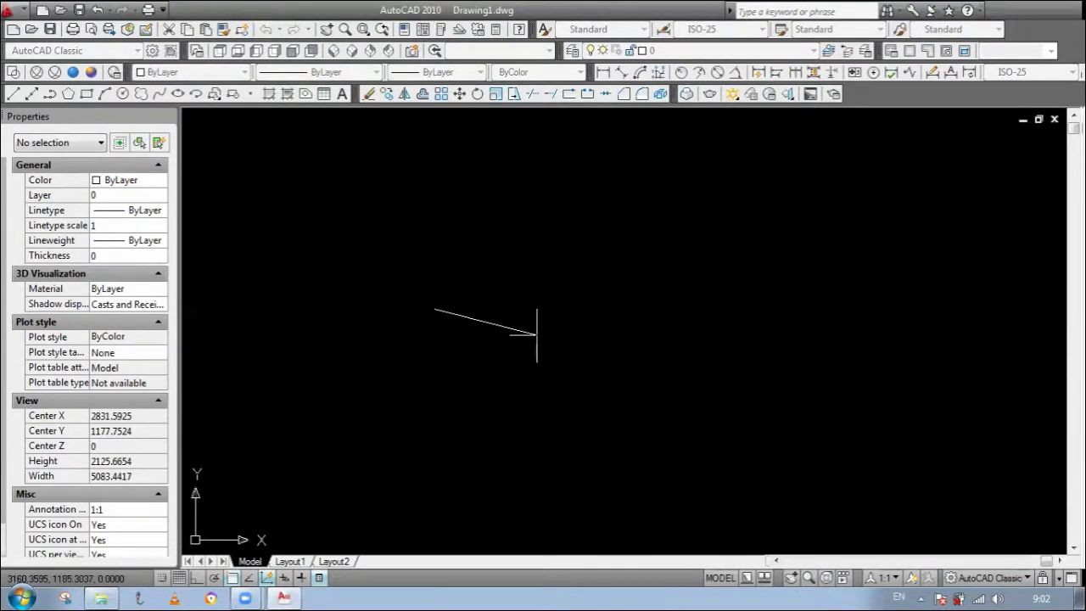
pyautogui.press('F8')
pyautogui.click(704, 308)
pyautogui.press('Return')
pyautogui.press('Return')
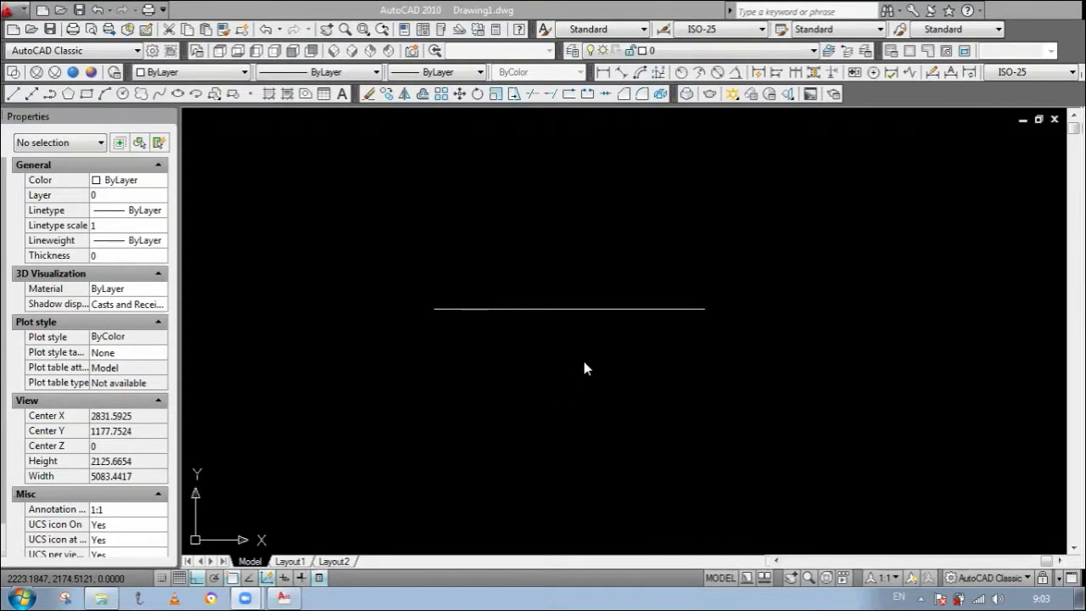
# Step: Delete the horizontal line
pyautogui.click(655, 381)
pyautogui.click(555, 297)
pyautogui.press('Delete')
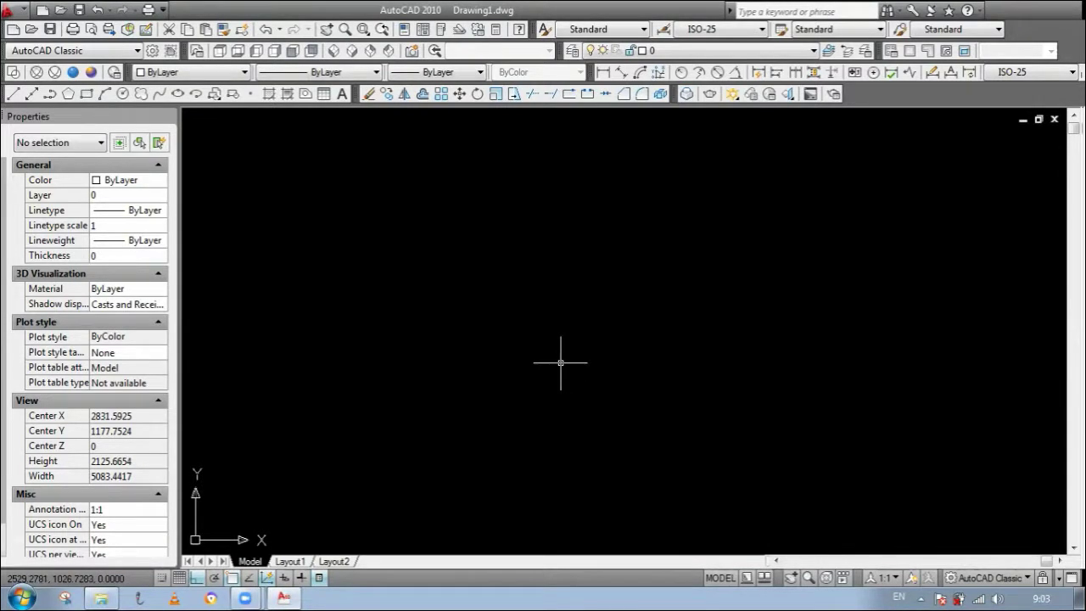
# Step: Draw a vertical line 36 units long, upward from a start point in the empty drawing area
pyautogui.write('l')
pyautogui.press('Return')
pyautogui.click(486, 313)
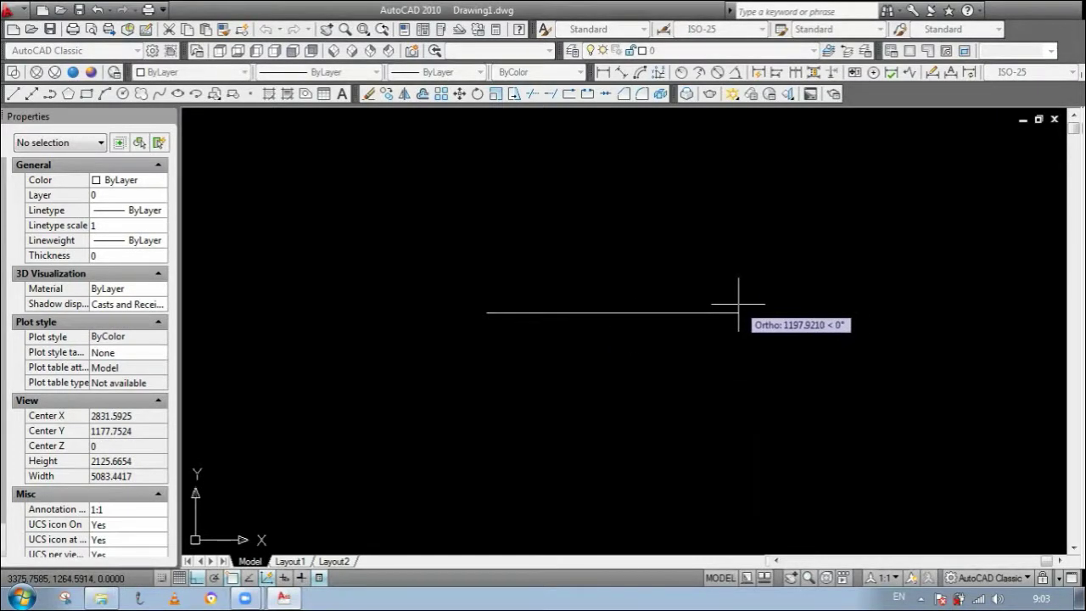
pyautogui.press('Escape')
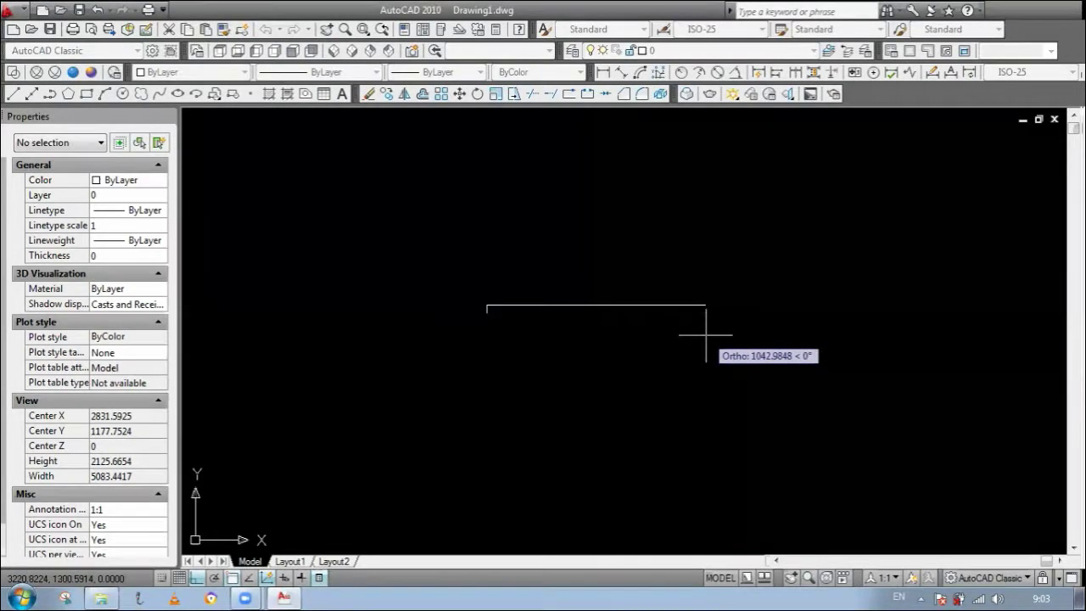
pyautogui.press('Escape')
# Step: Add a linear dimension to the full length of the vertical line, placed to its left
pyautogui.scroll(3, 475, 322)
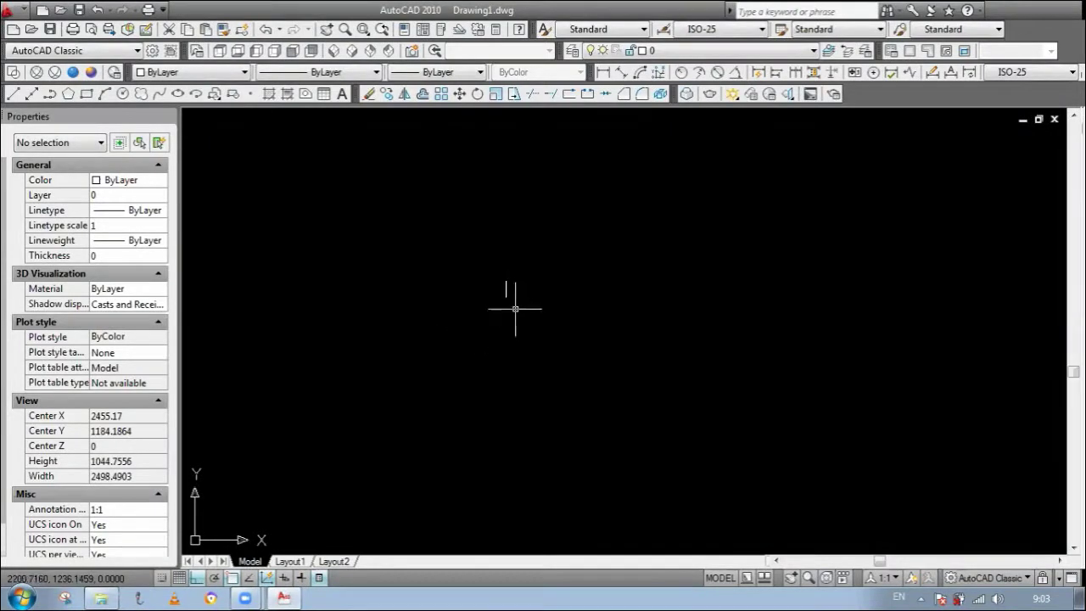
pyautogui.write('z')
pyautogui.press('Return')
pyautogui.click(478, 268)
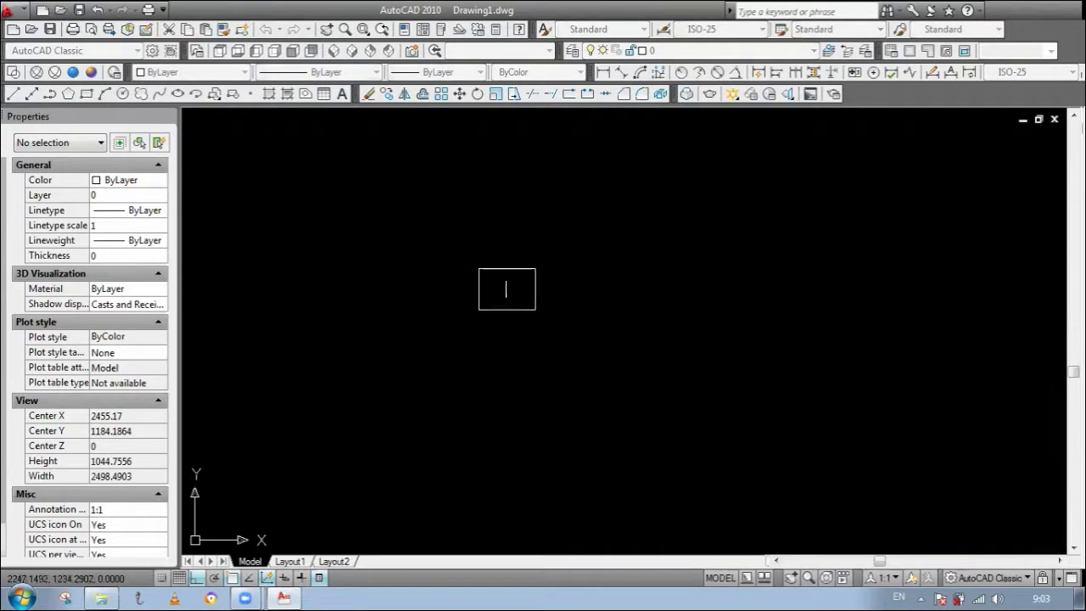
pyautogui.click(536, 320)
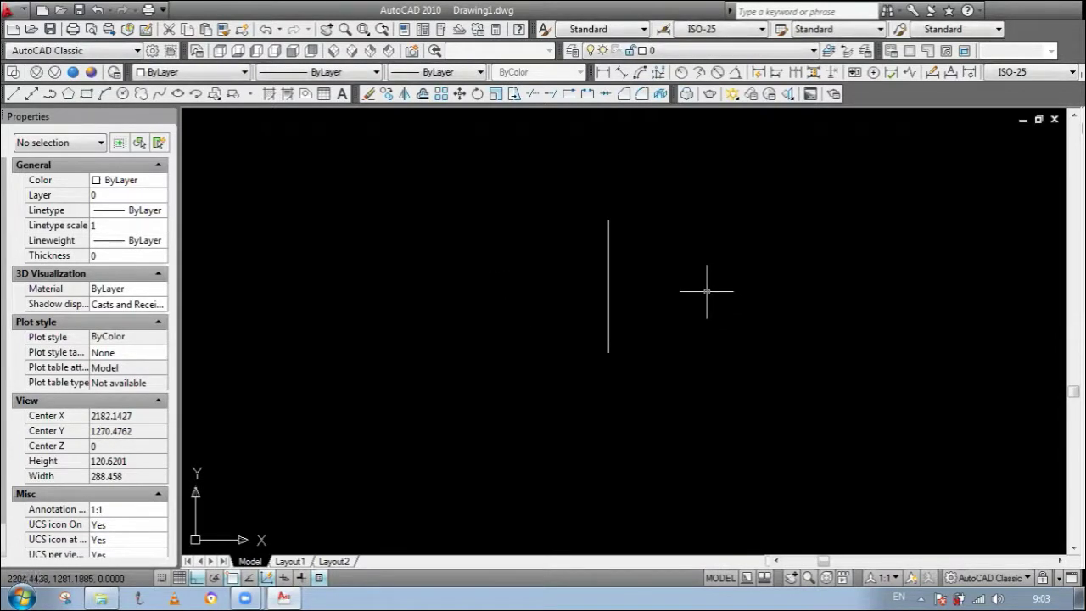
pyautogui.scroll(2, 649, 251)
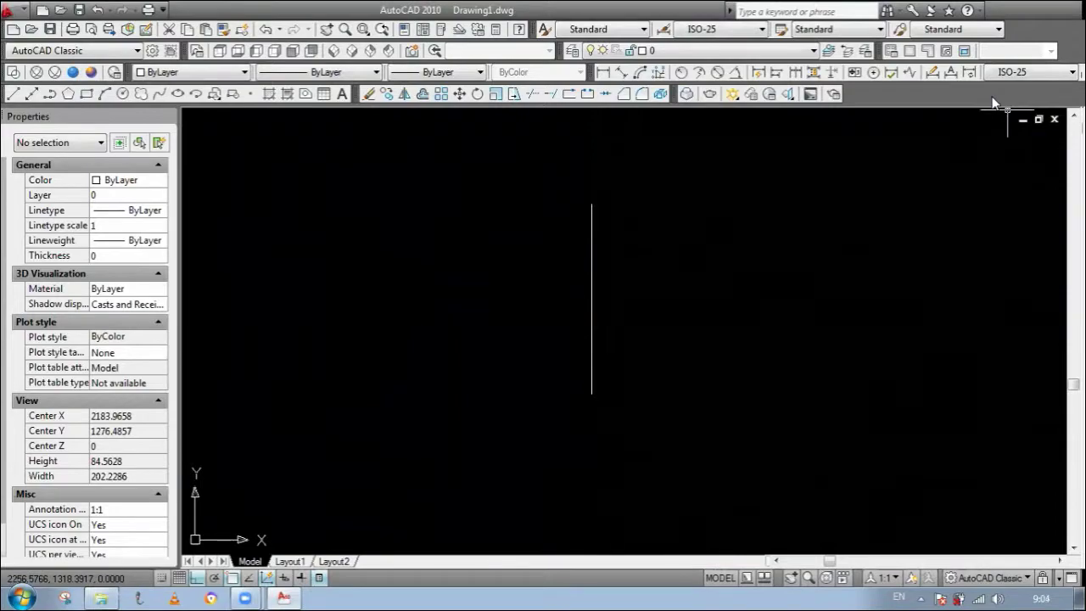
pyautogui.write('l')
pyautogui.press('Return')
pyautogui.click(592, 203)
pyautogui.click(591, 393)
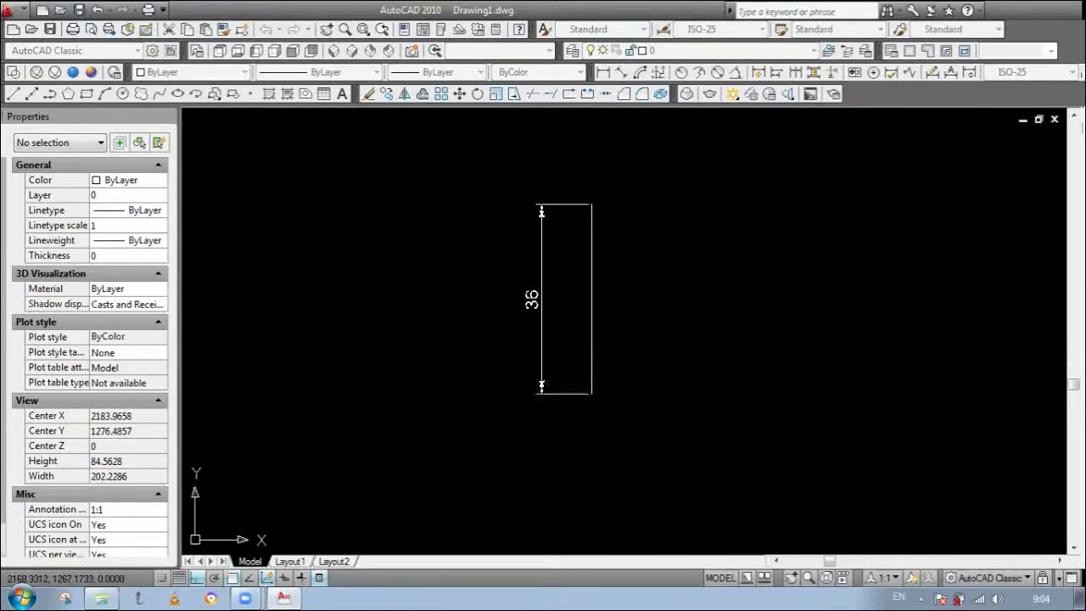
pyautogui.click(540, 339)
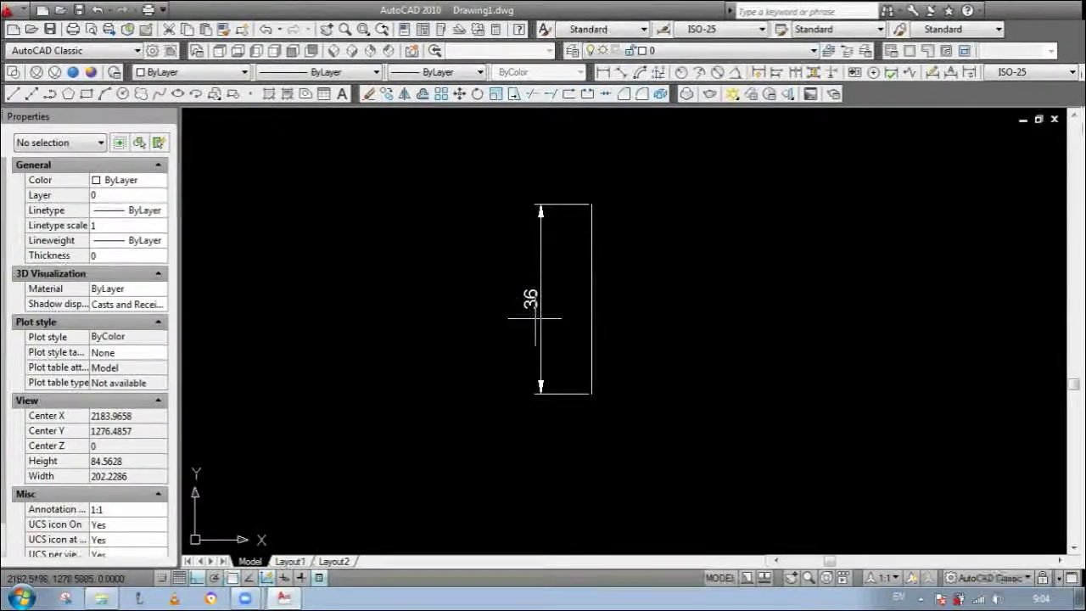
# Step: Modify the ISO-25 dimension style so its dimension lines are red with a 0.15 mm lineweight
pyautogui.click(663, 30)
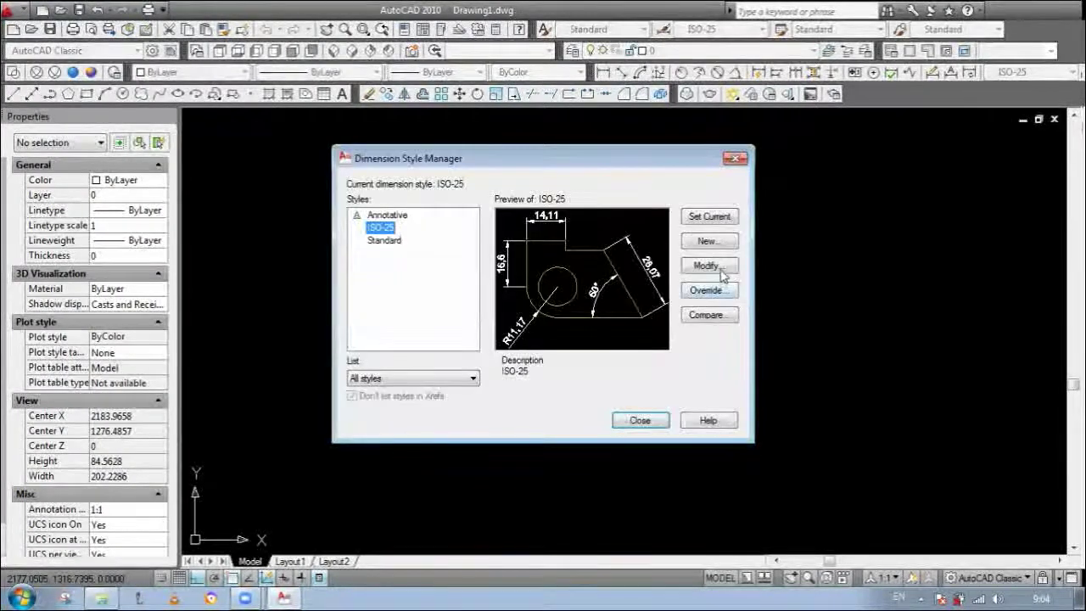
pyautogui.click(720, 268)
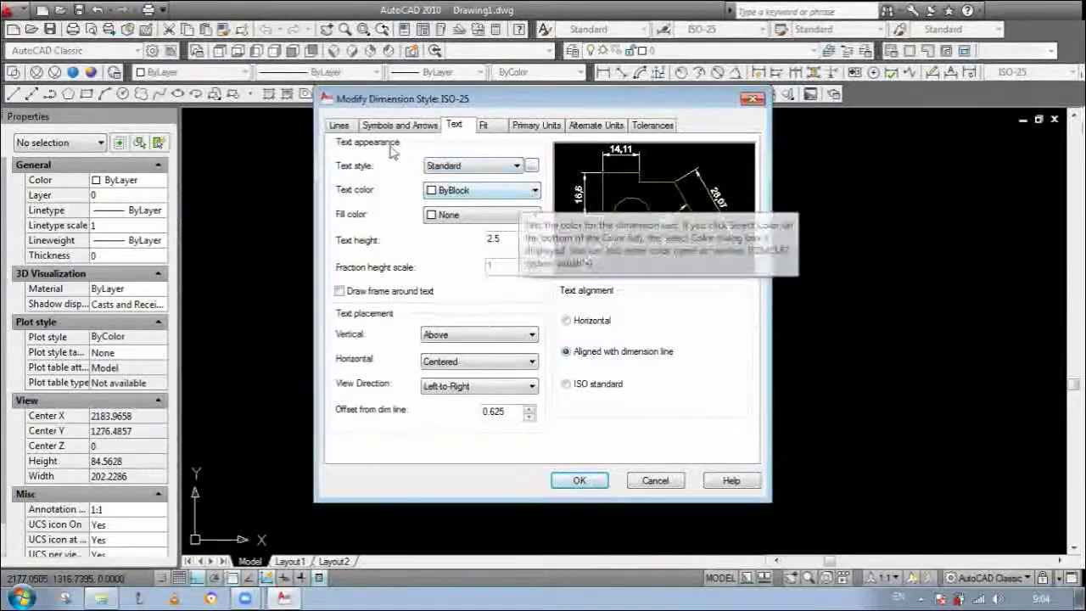
pyautogui.click(339, 126)
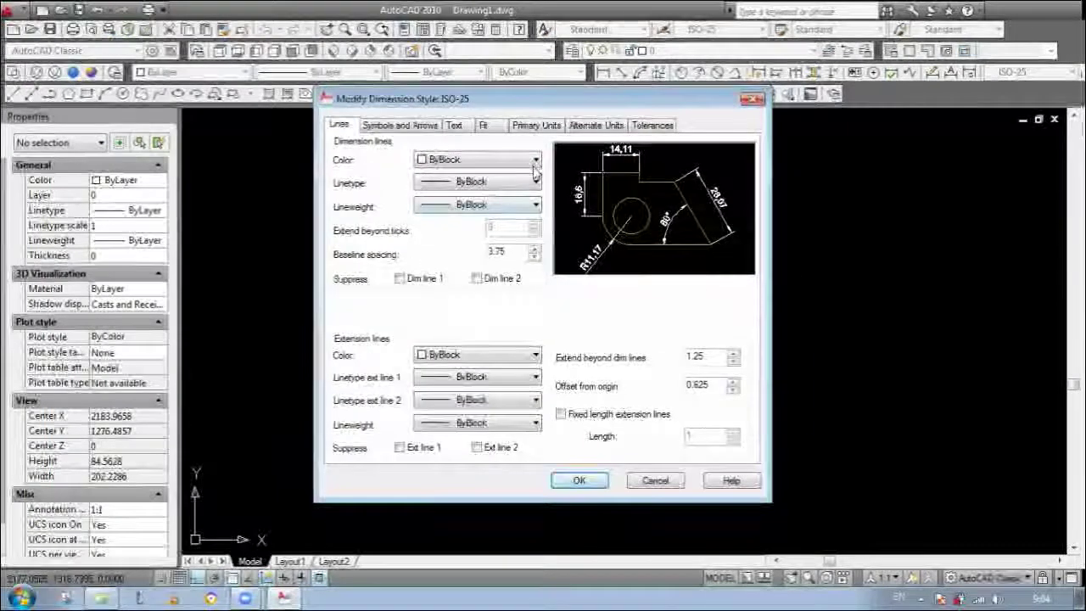
pyautogui.click(535, 161)
pyautogui.click(449, 196)
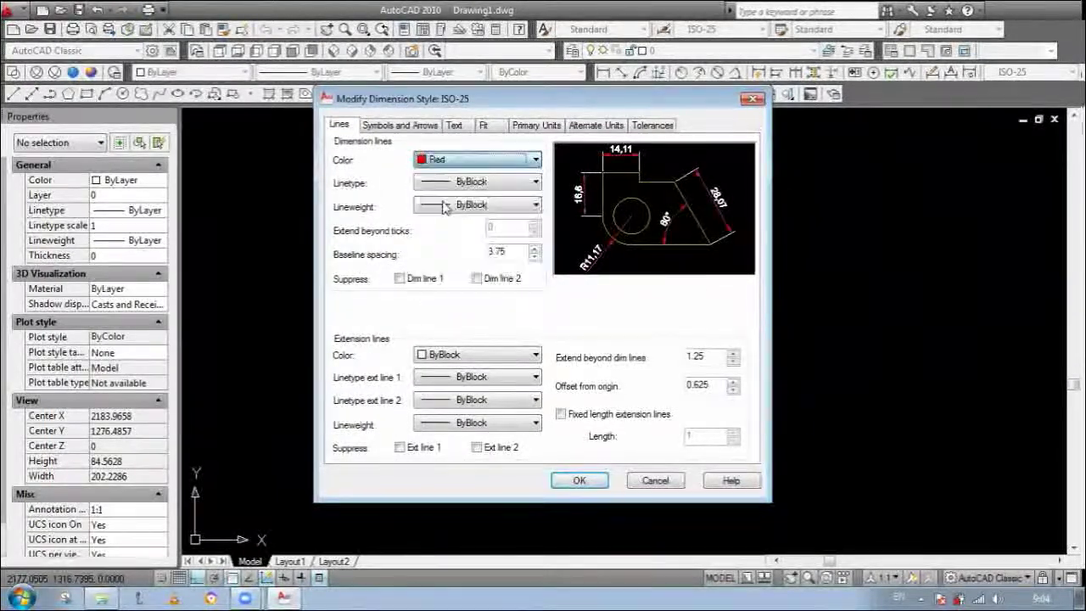
pyautogui.click(527, 184)
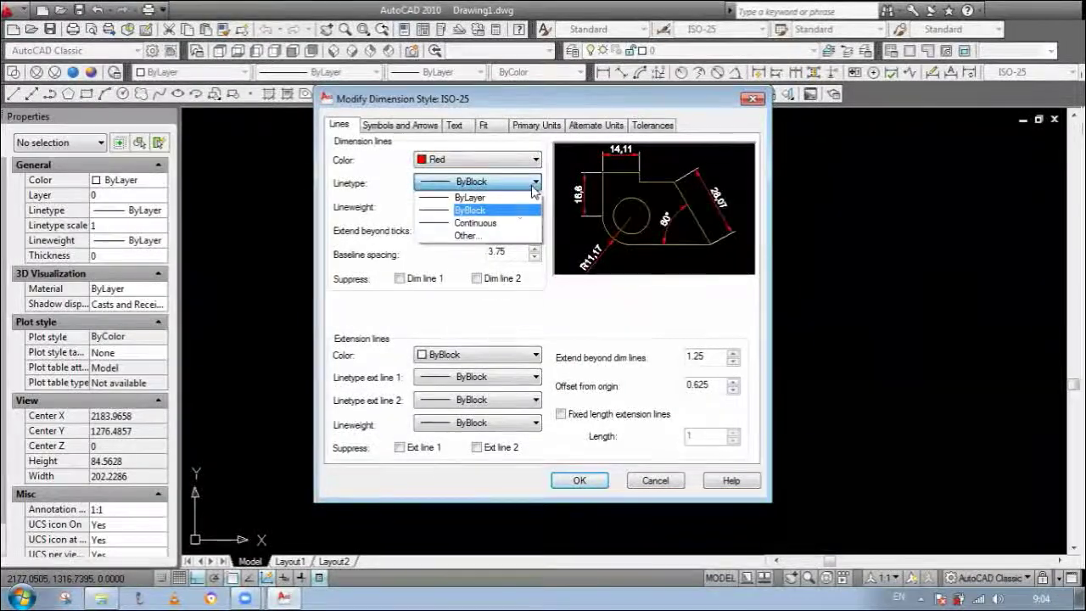
pyautogui.click(527, 187)
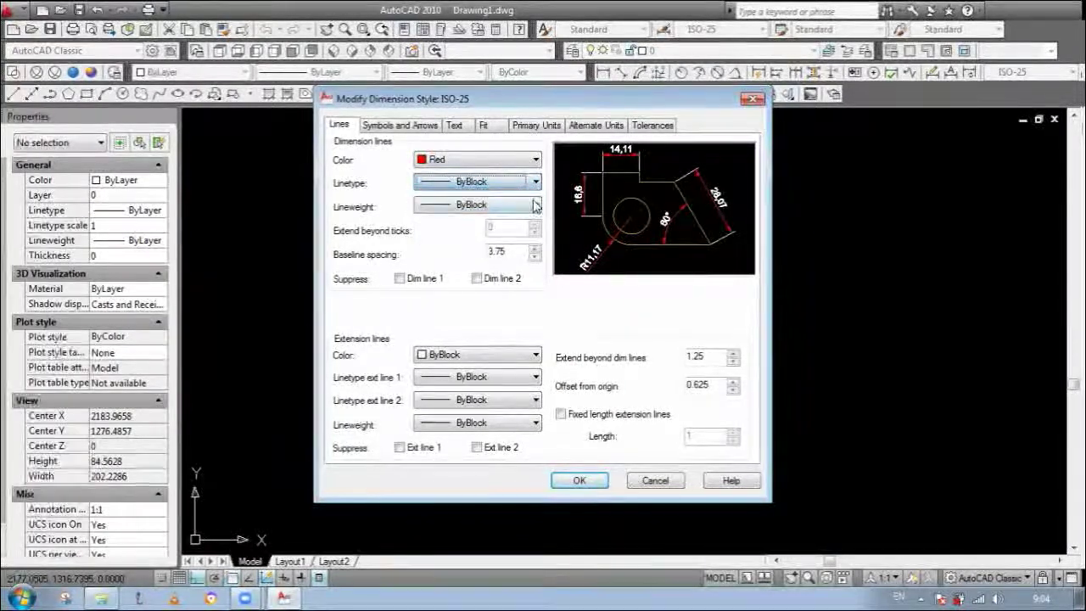
pyautogui.click(538, 208)
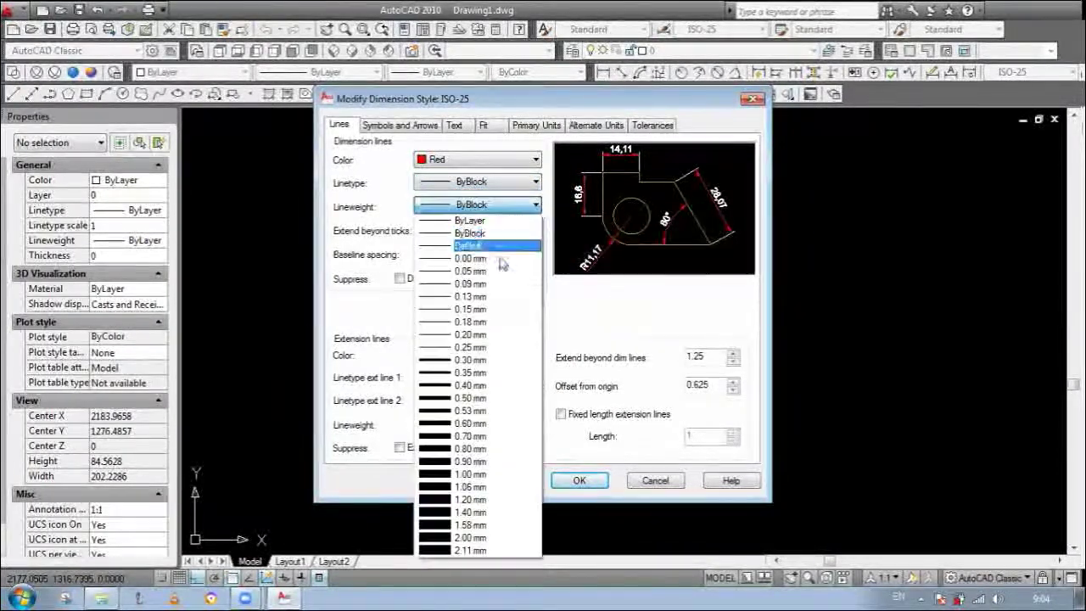
pyautogui.click(477, 311)
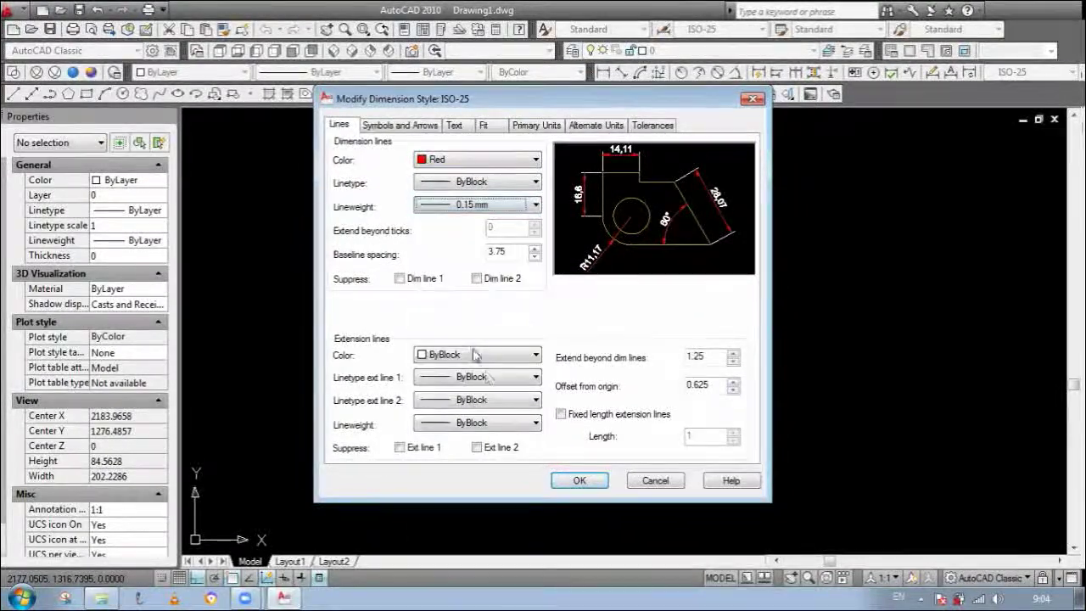
# Step: Set the style's extension lines to red with a 0.15 mm lineweight and apply the changes to the drawing
pyautogui.click(536, 357)
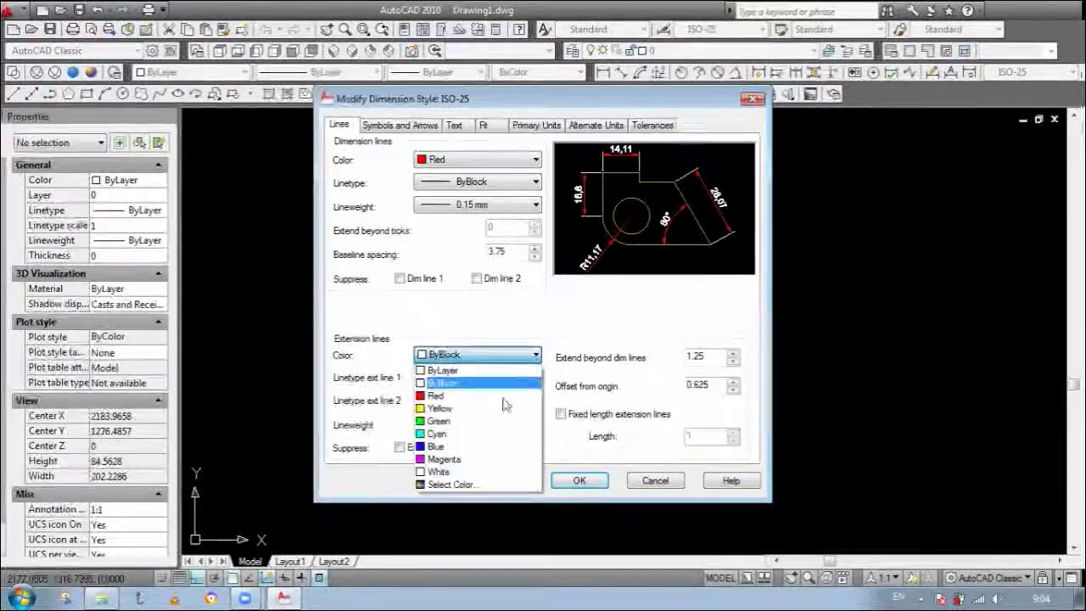
pyautogui.click(483, 396)
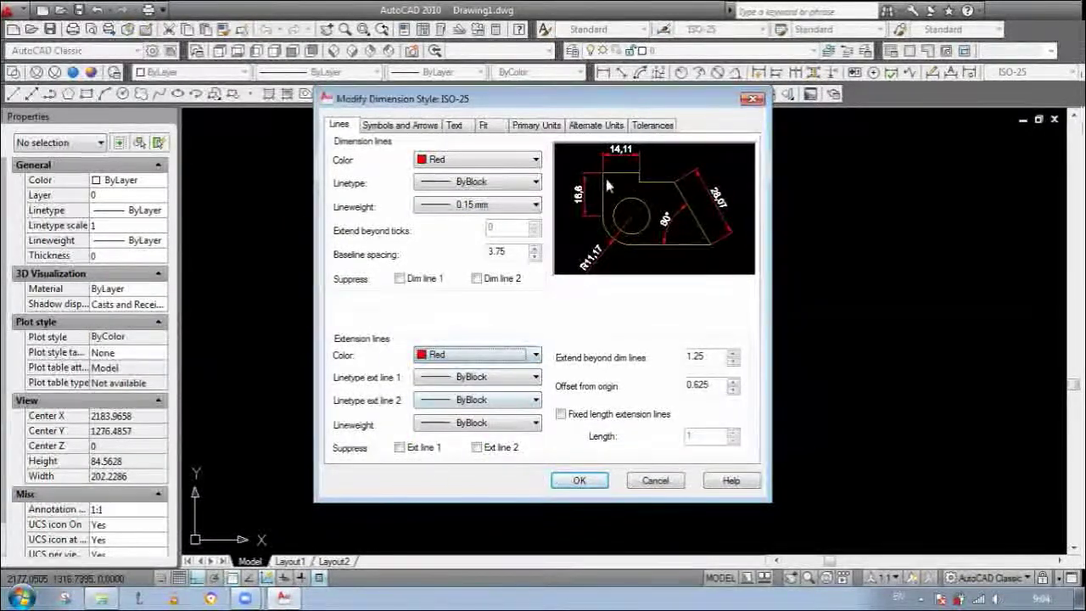
pyautogui.click(519, 404)
pyautogui.click(469, 427)
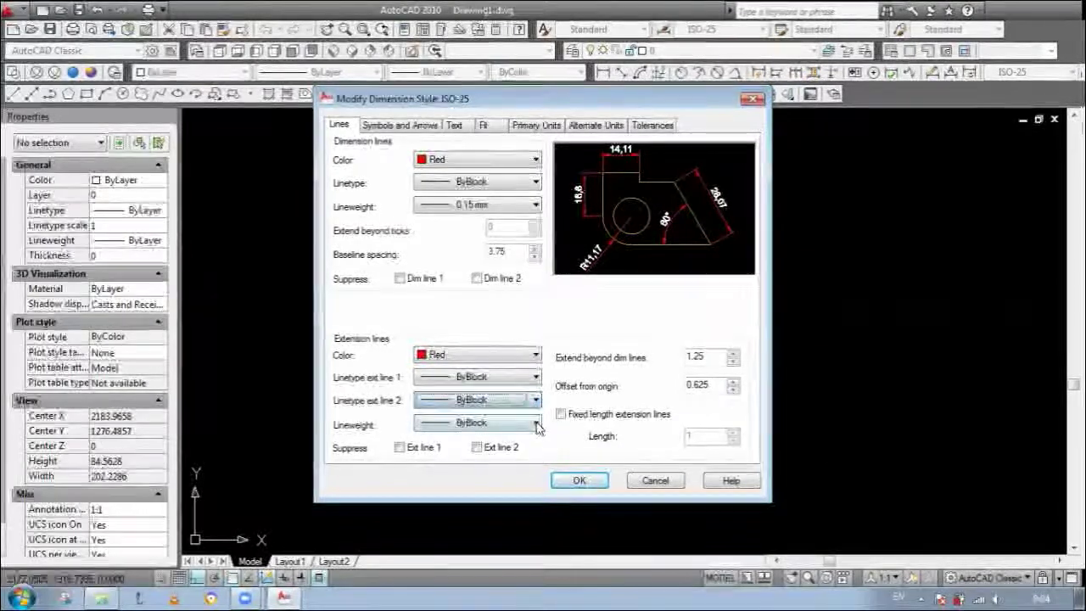
pyautogui.click(535, 423)
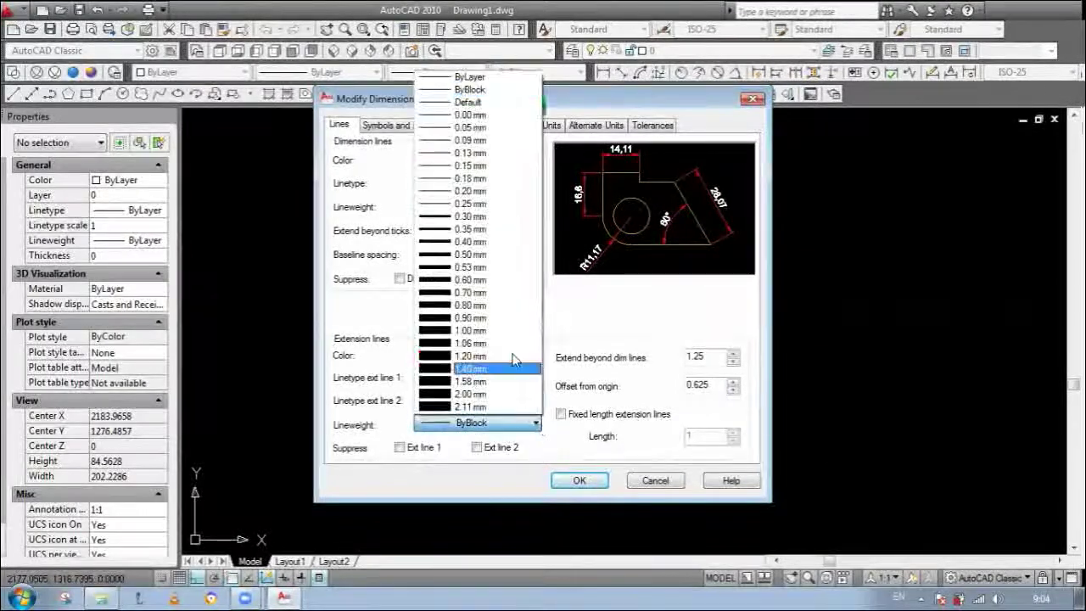
pyautogui.click(471, 165)
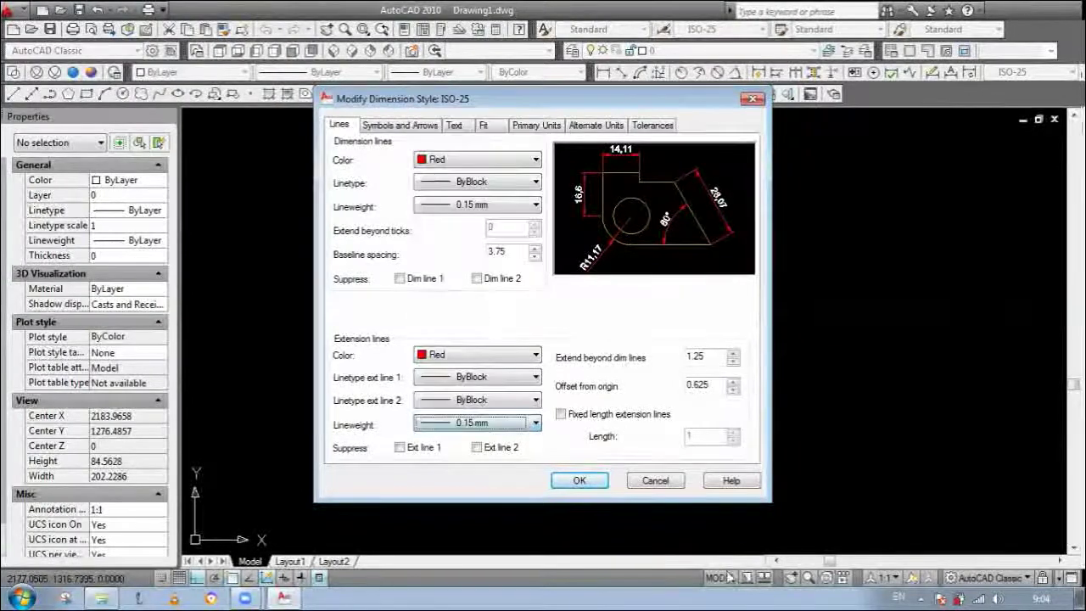
pyautogui.click(581, 480)
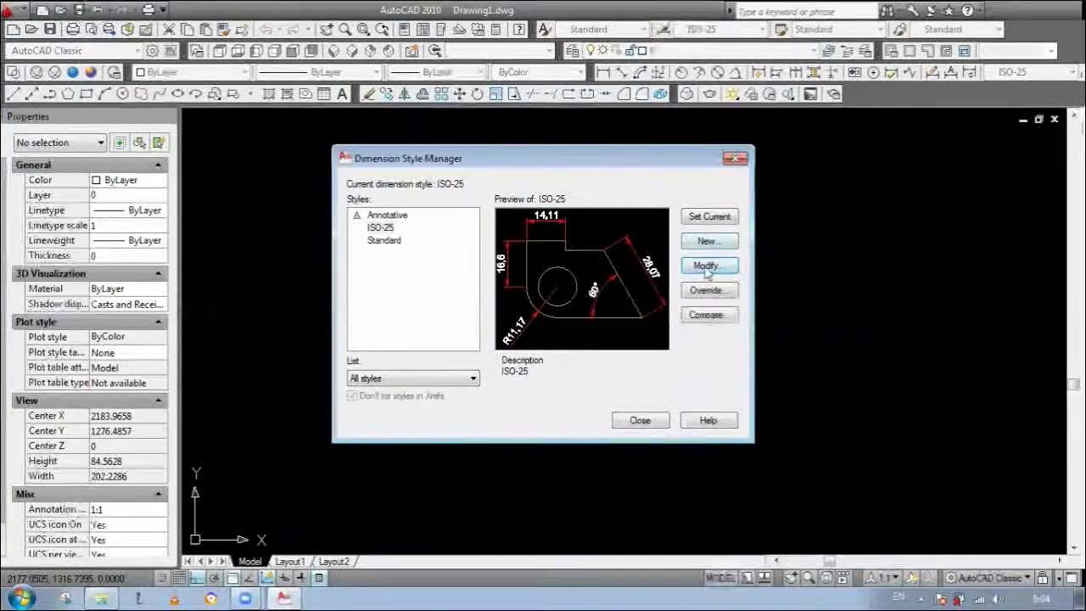
pyautogui.click(642, 420)
# Step: Draw a horizontal line 50 units long to the right from the lower end of the vertical line
pyautogui.scroll(1, 560, 310)
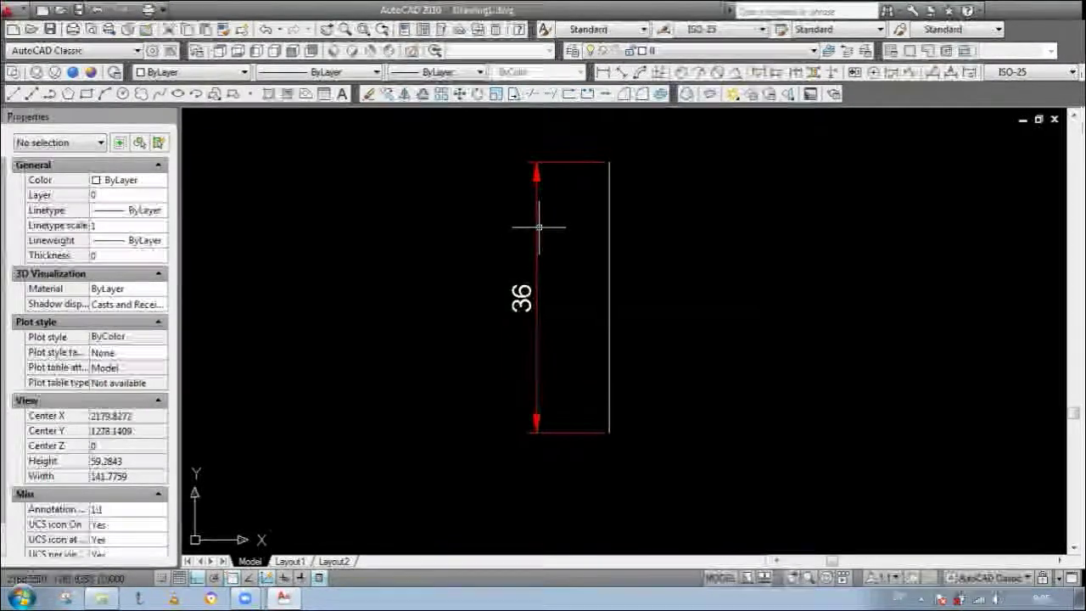
pyautogui.moveTo(538, 226)
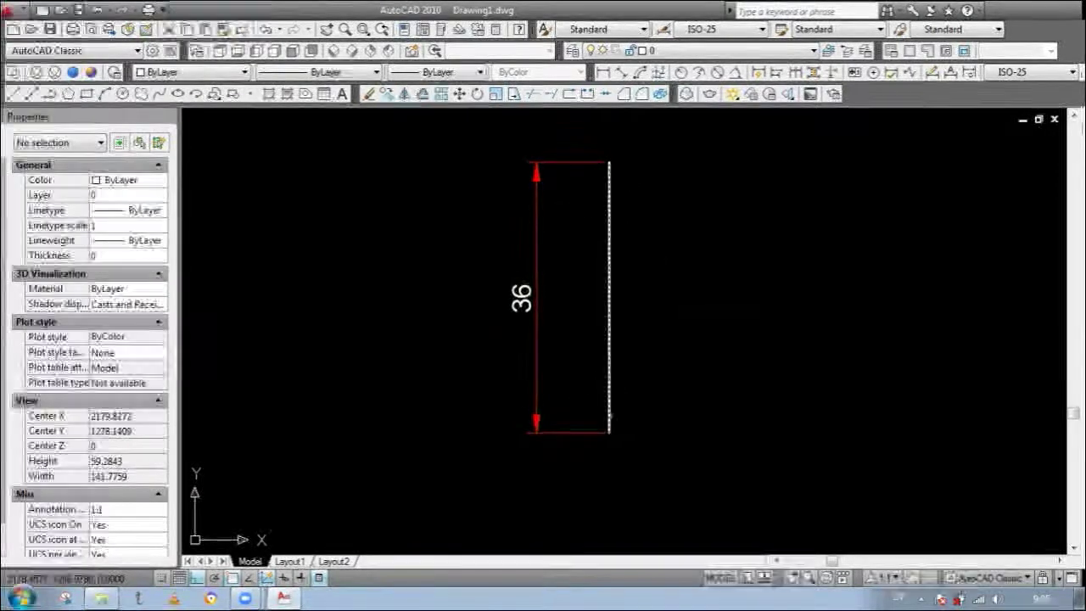
pyautogui.write('l')
pyautogui.press('Return')
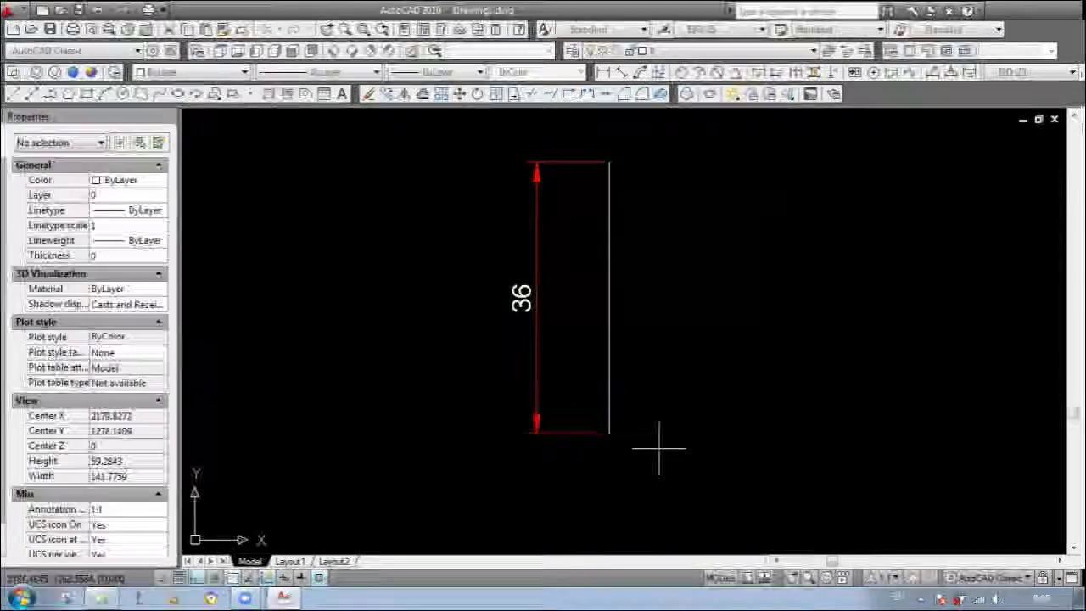
pyautogui.click(609, 433)
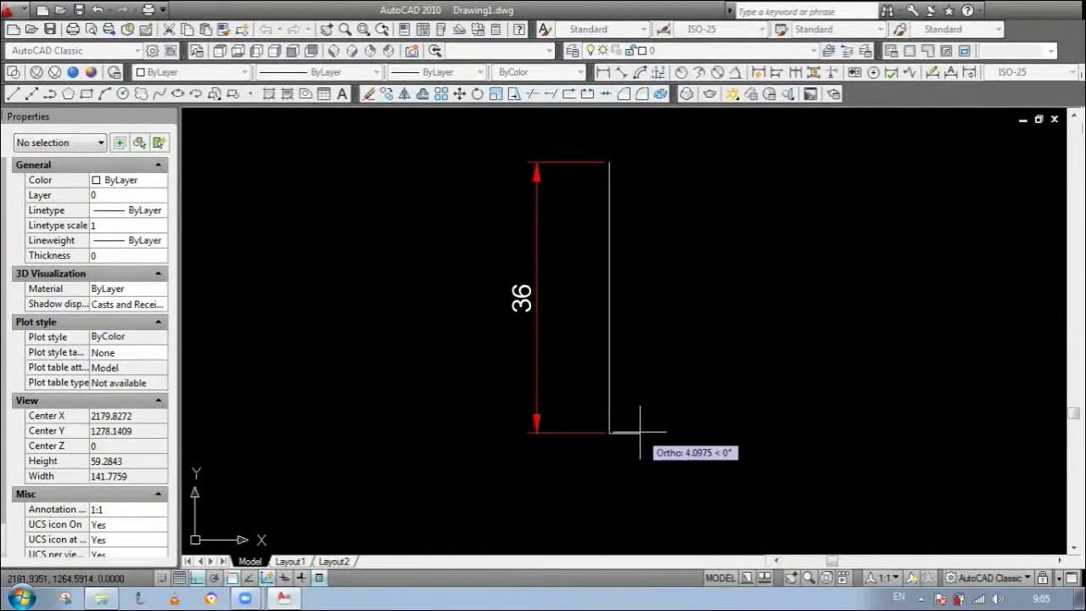
pyautogui.press('Return')
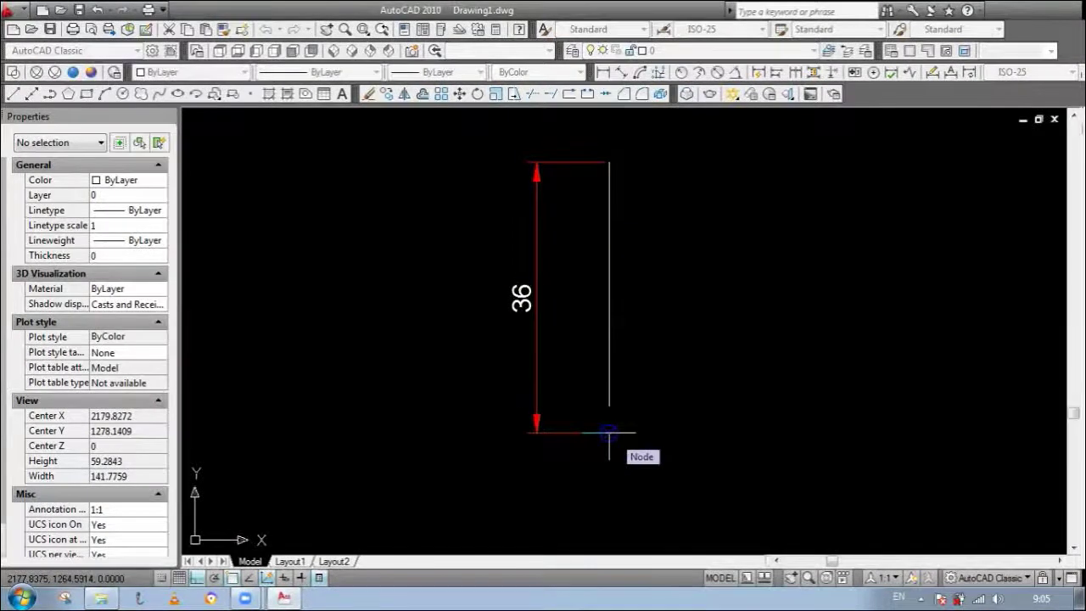
pyautogui.press('Escape')
pyautogui.press('Return')
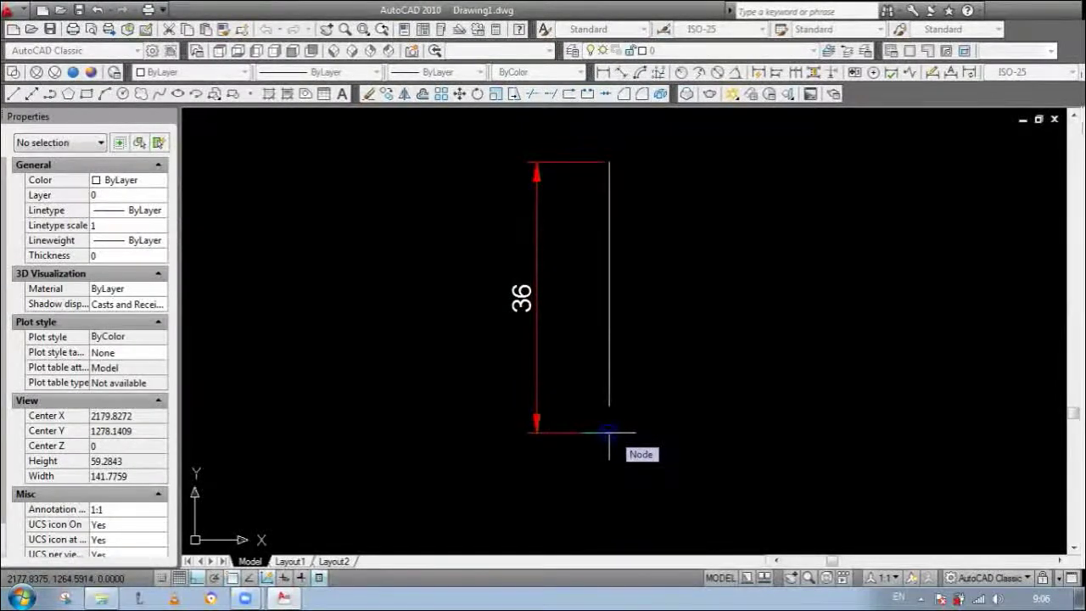
pyautogui.press('Return')
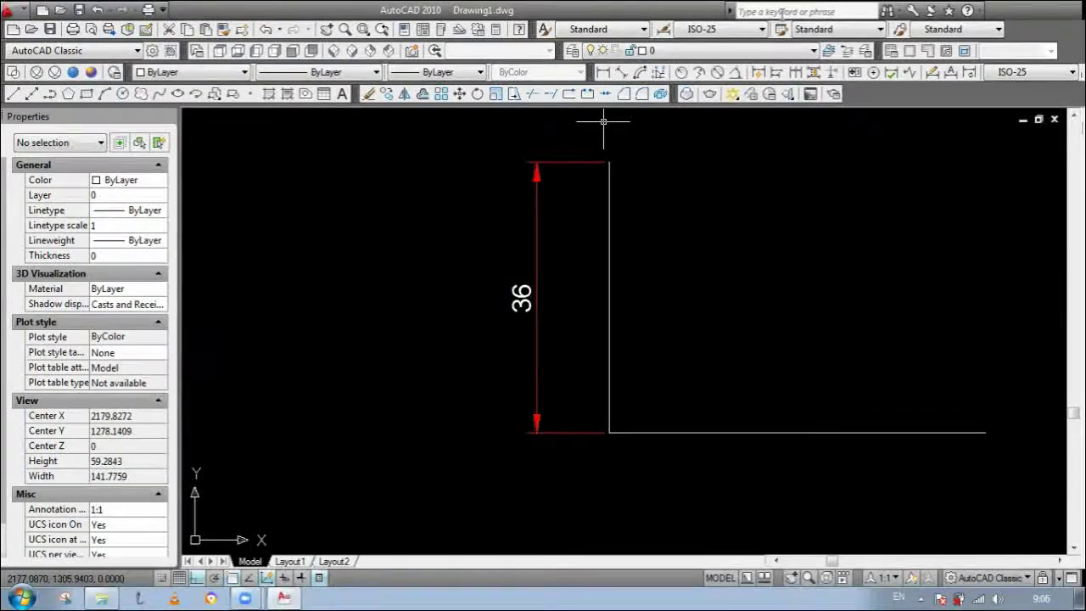
# Step: Add a linear dimension to the full length of the horizontal line, placed below it
pyautogui.click(603, 73)
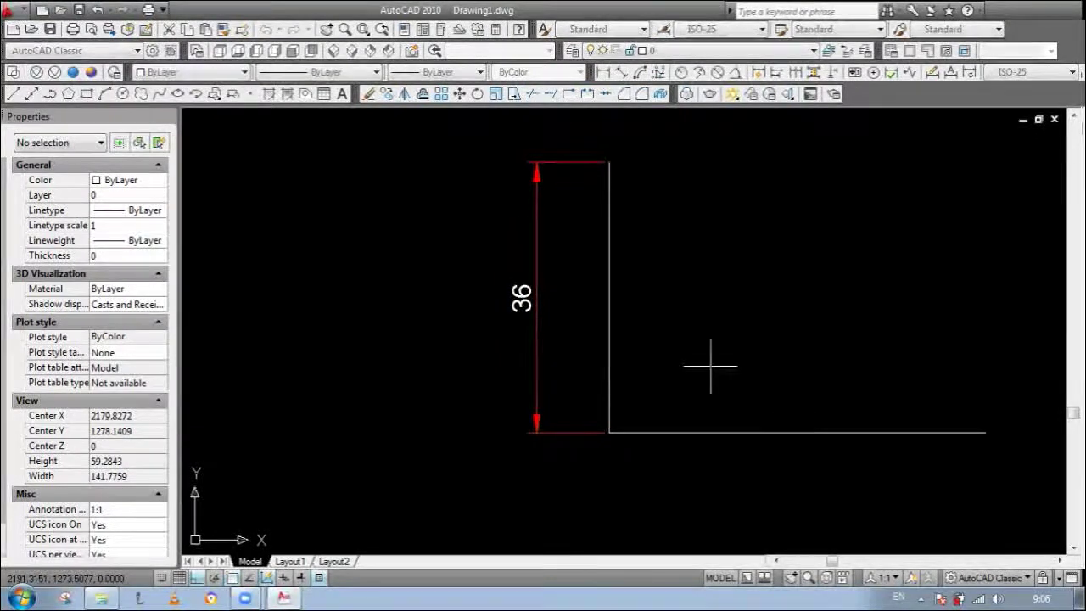
pyautogui.click(610, 433)
pyautogui.click(987, 434)
pyautogui.click(989, 490)
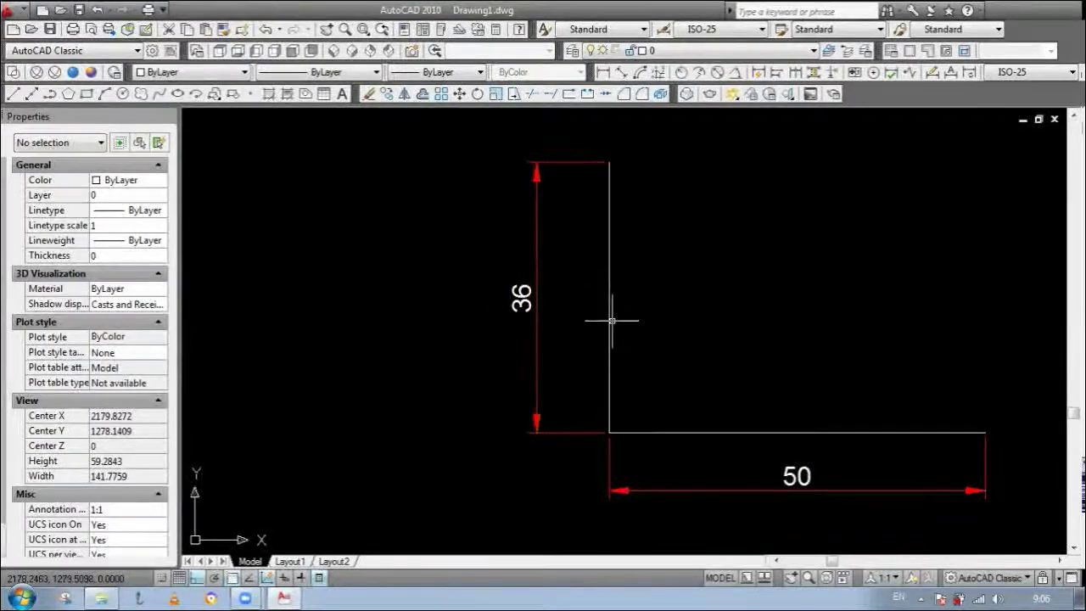
# Step: Copy the horizontal line from the lower-left corner to the upper end of the vertical line
pyautogui.scroll(-1, 573, 289)
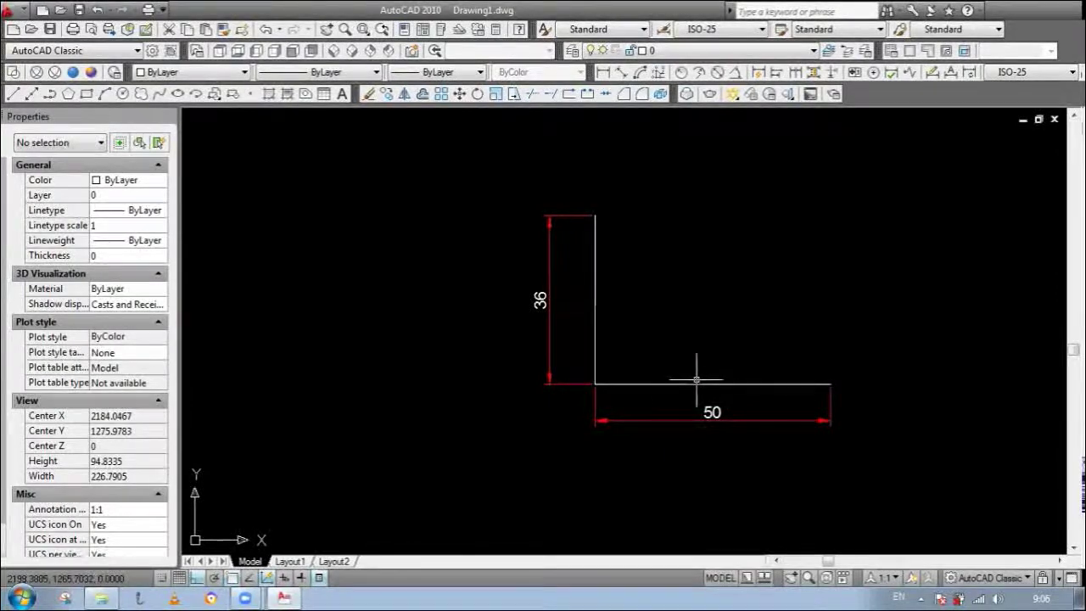
pyautogui.write('l')
pyautogui.press('Return')
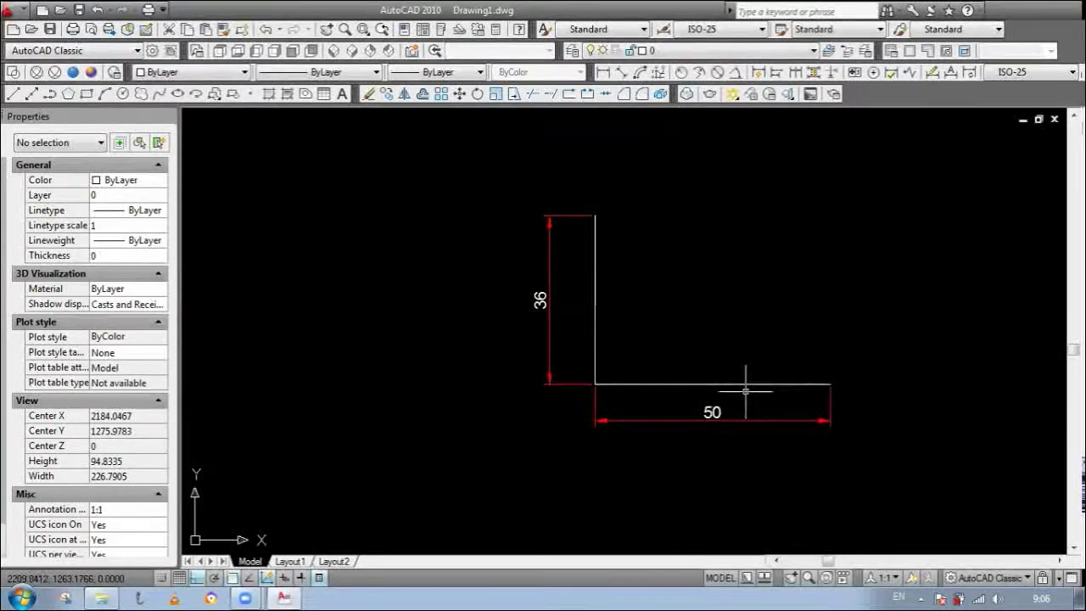
pyautogui.click(773, 377)
pyautogui.click(760, 395)
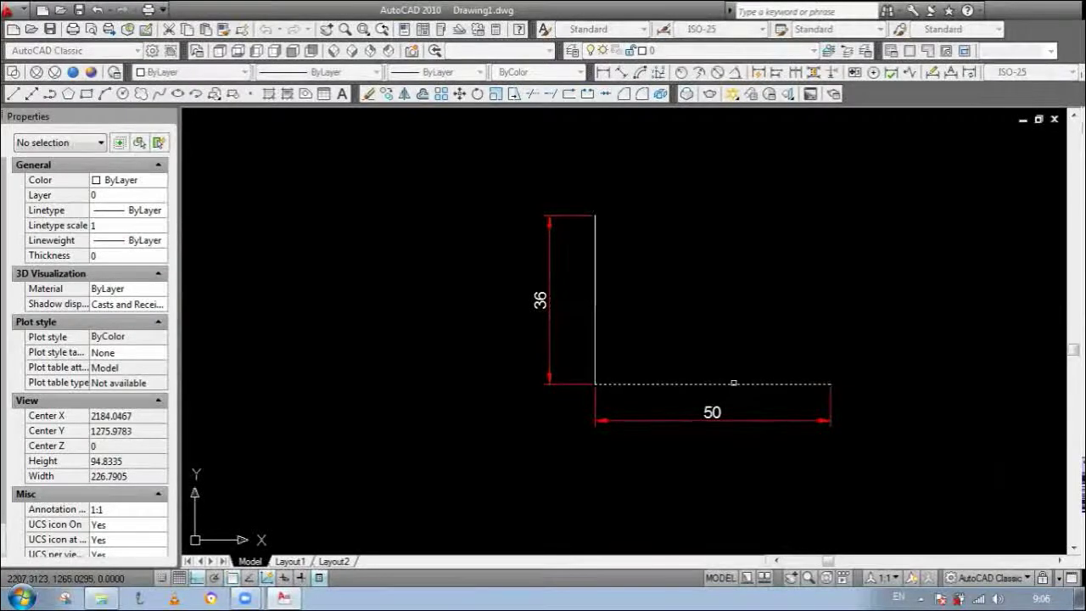
pyautogui.click(595, 384)
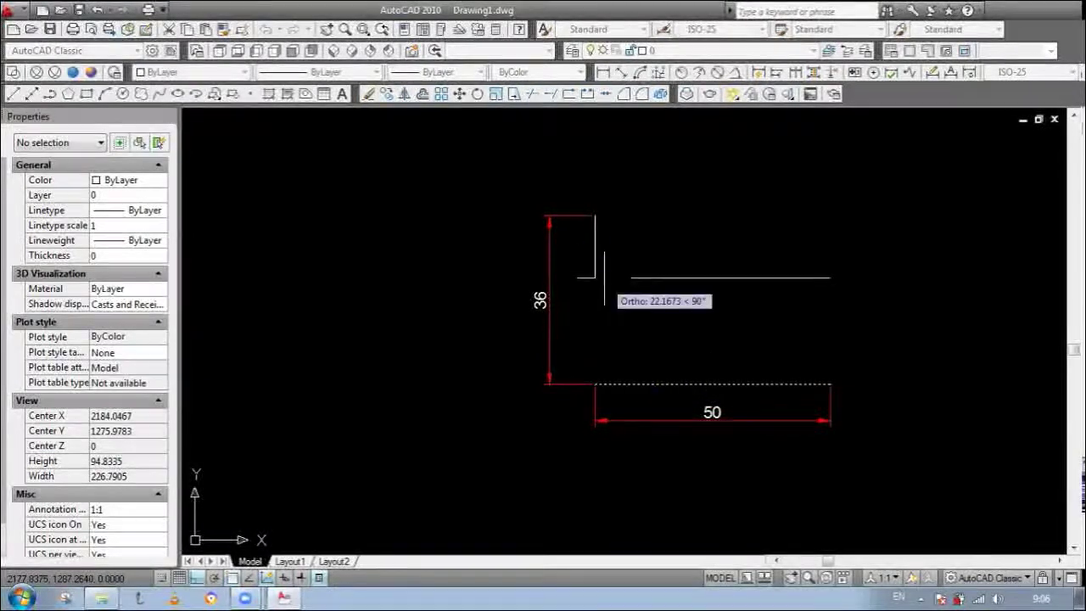
pyautogui.click(595, 214)
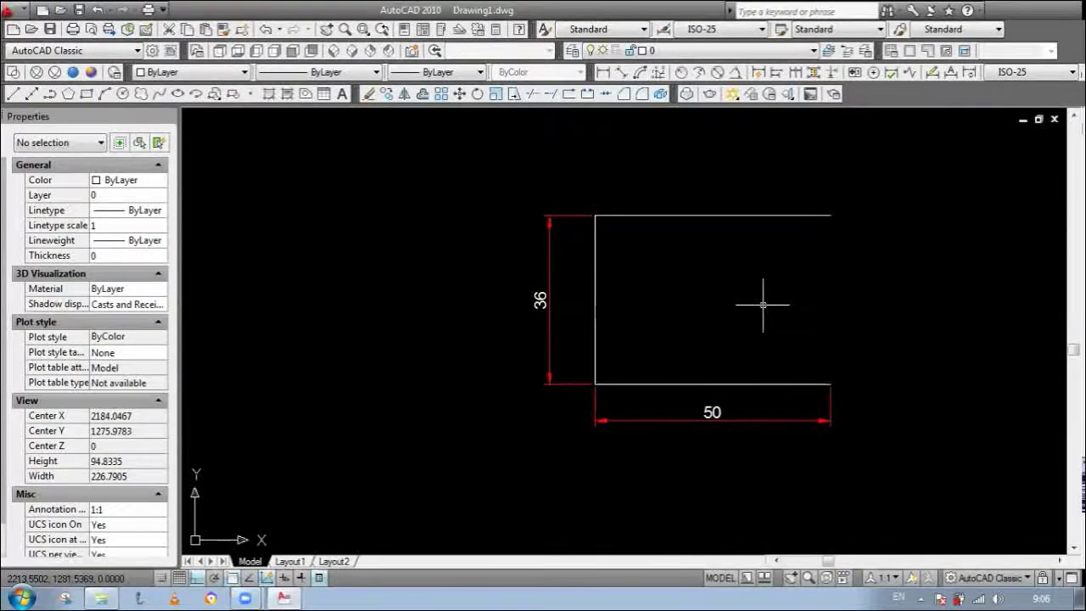
# Step: Copy the left vertical line to the right ends of the horizontal lines to close the rectangle
pyautogui.click(701, 300)
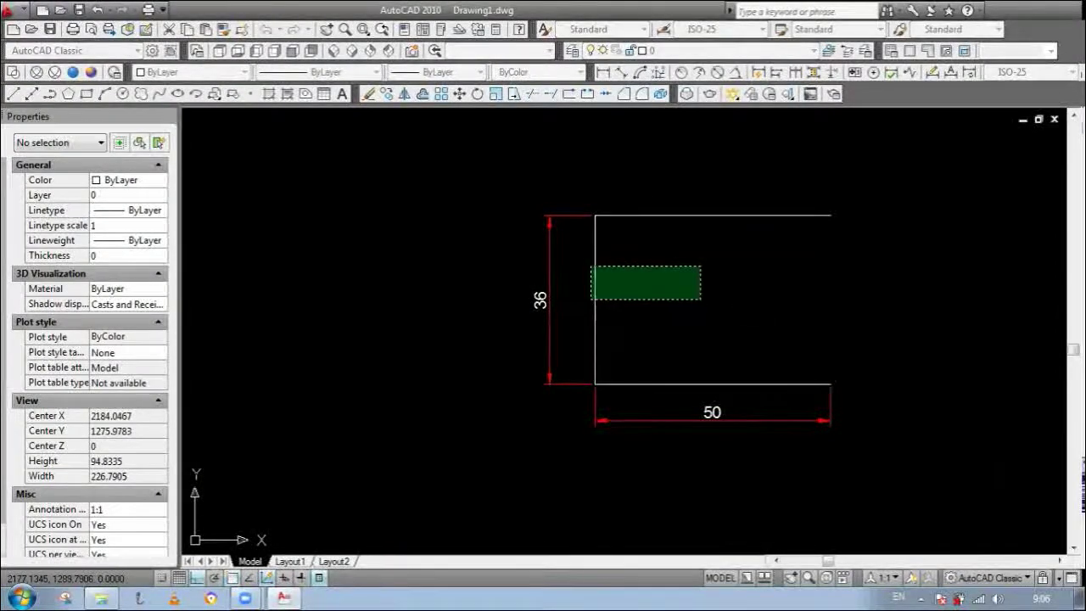
pyautogui.click(591, 266)
pyautogui.press('Return')
pyautogui.click(596, 216)
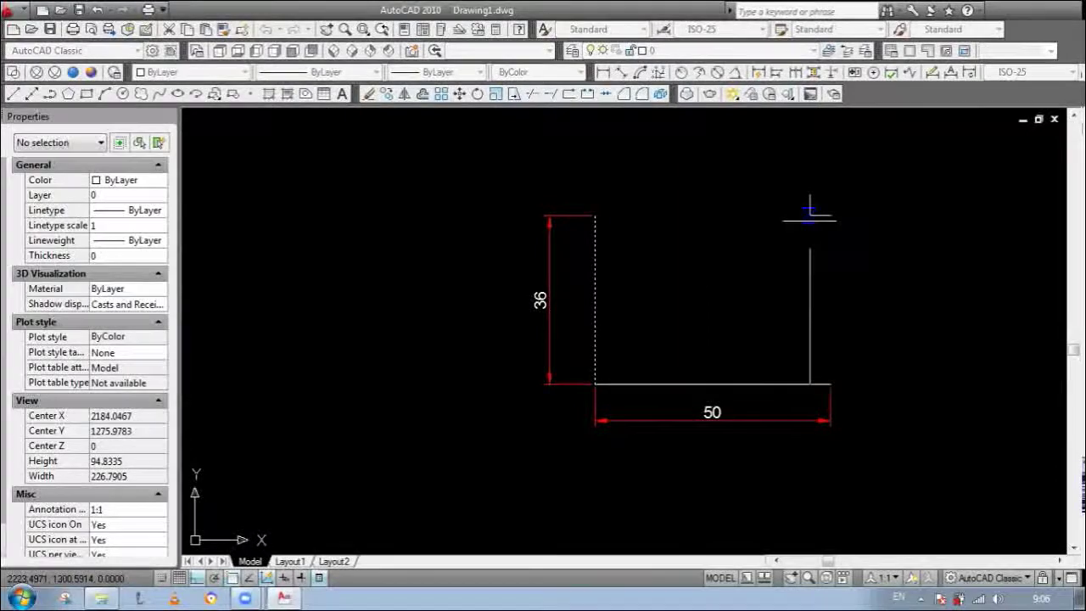
pyautogui.click(831, 216)
pyautogui.press('Return')
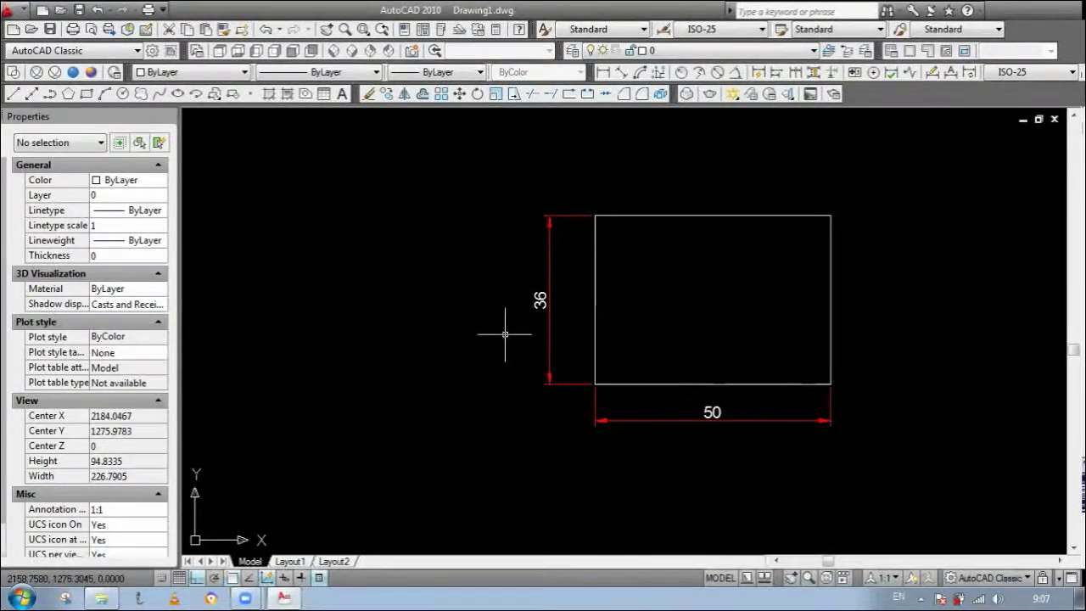
# Step: Draw a second rectangle, 36 units wide and 50 units high, to the right of the first one
pyautogui.scroll(-5, 512, 333)
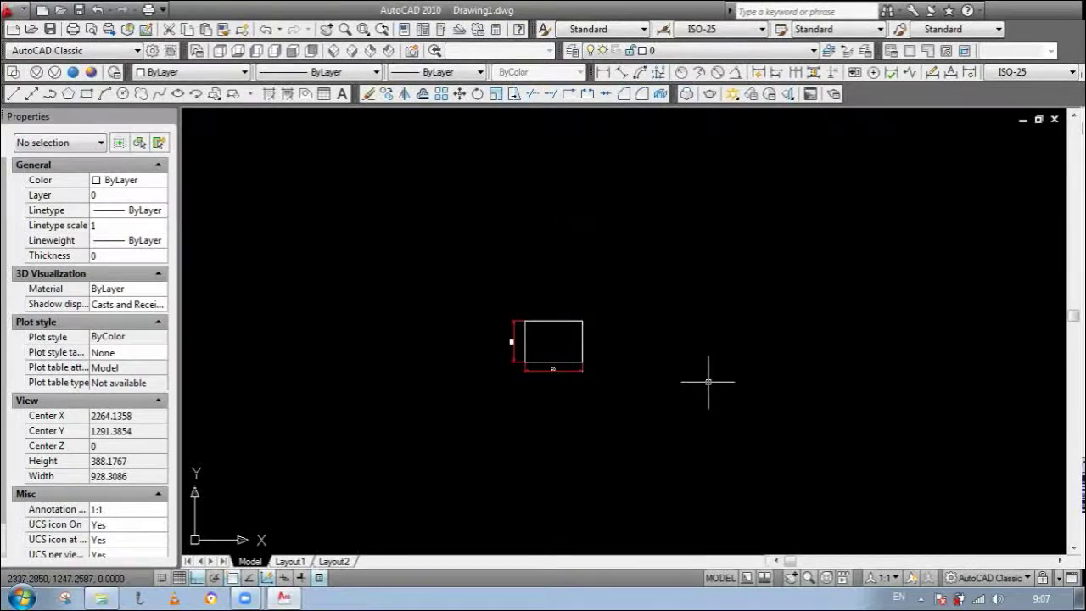
pyautogui.scroll(3, 630, 360)
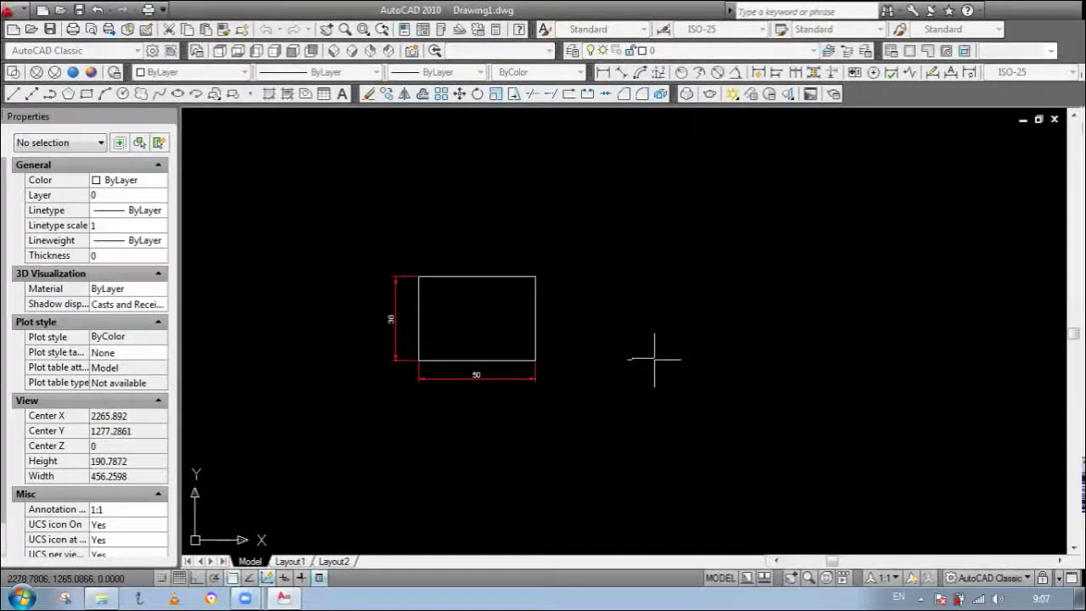
pyautogui.press('F8')
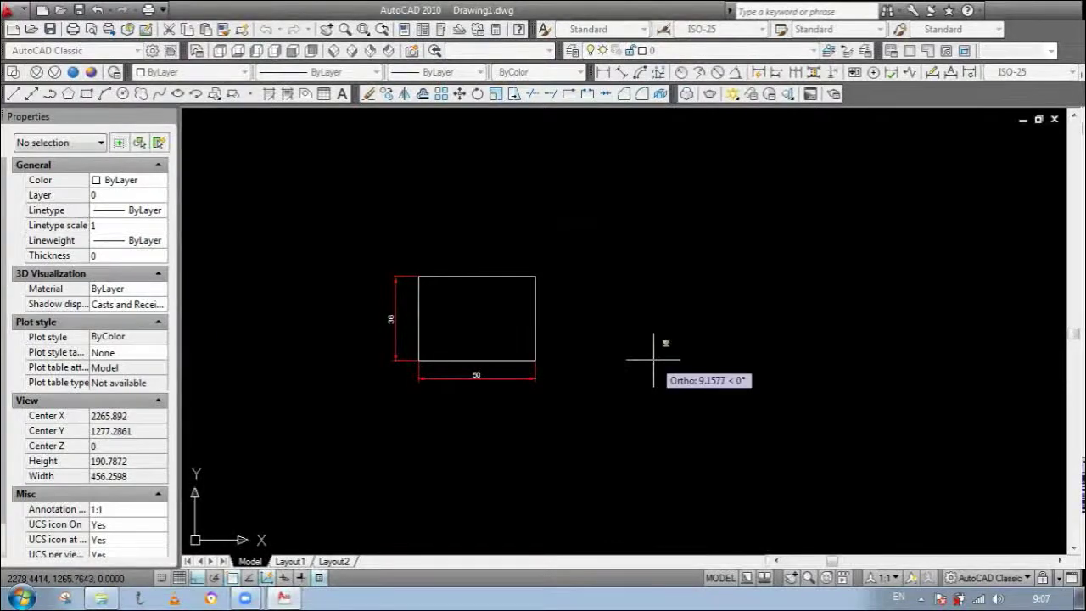
pyautogui.scroll(2, 654, 362)
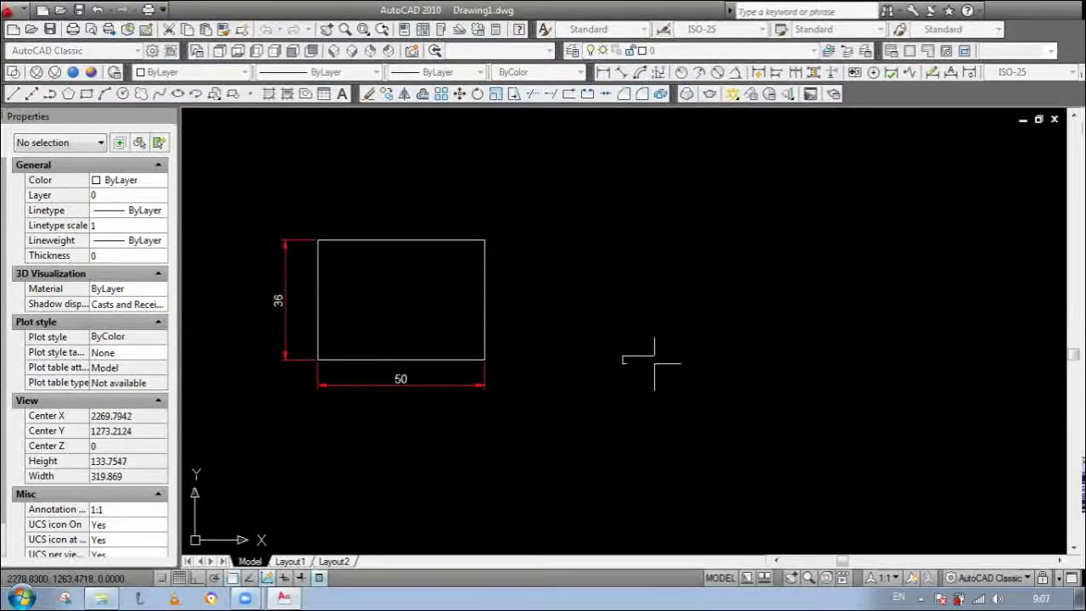
pyautogui.press('Return')
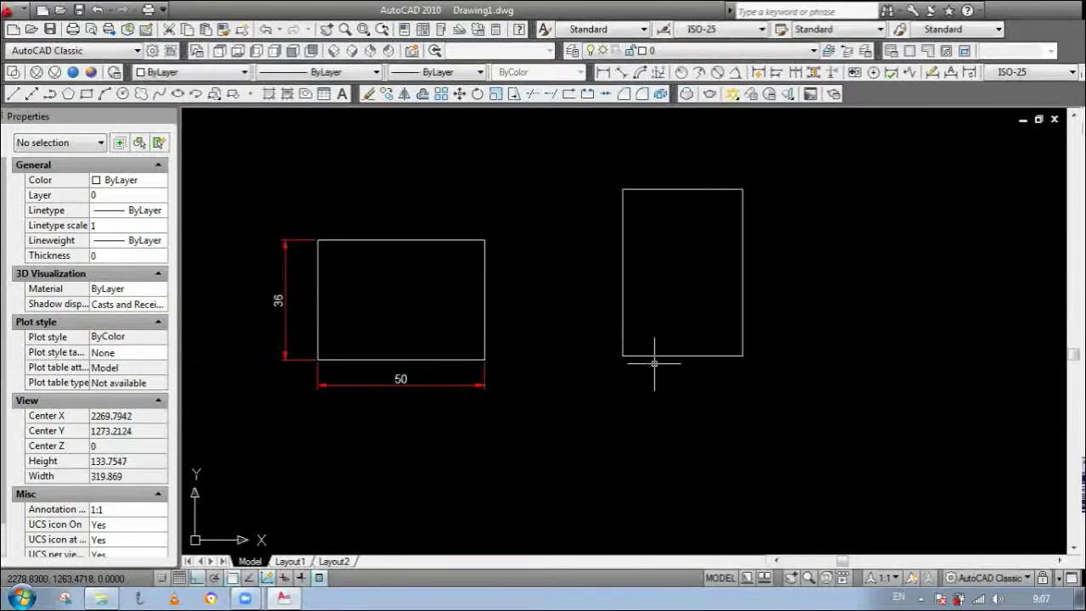
# Step: Rotate the second rectangle 90 degrees clockwise about its upper-right corner
pyautogui.write('m')
pyautogui.press('Return')
pyautogui.click(742, 354)
pyautogui.press('Return')
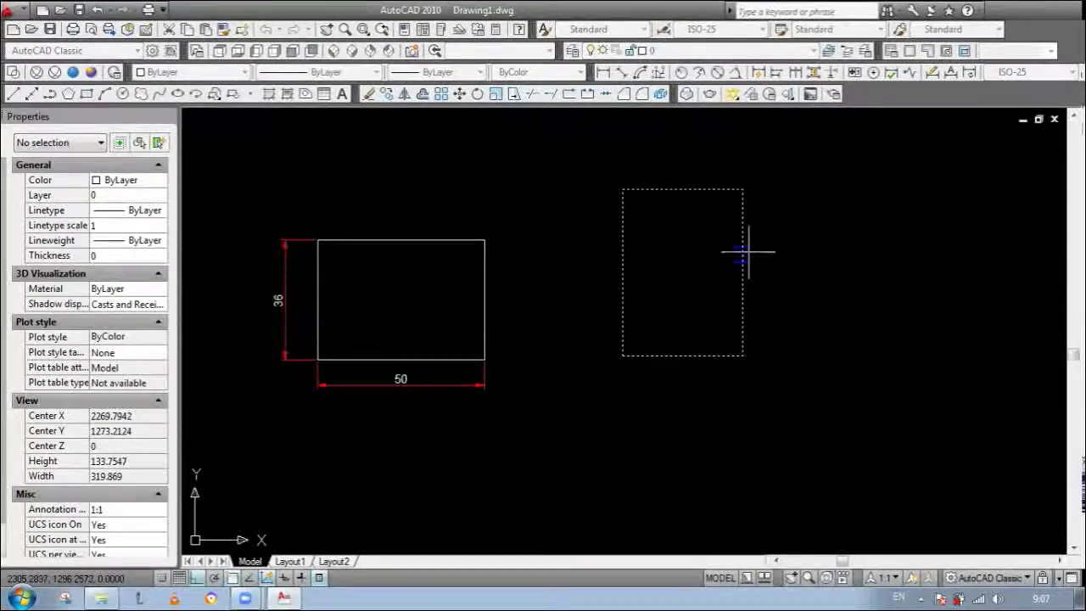
pyautogui.click(742, 189)
pyautogui.click(780, 338)
# Step: Move the rotated rectangle straight down so it sits beside the first rectangle
pyautogui.write('m')
pyautogui.press('Return')
pyautogui.click(762, 328)
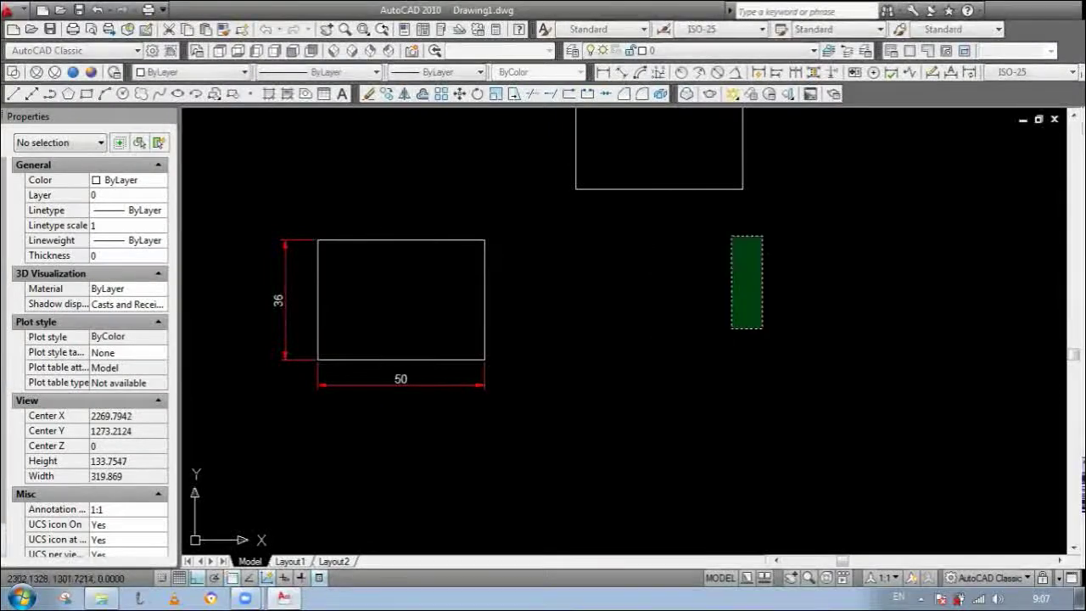
pyautogui.click(705, 175)
pyautogui.press('Return')
pyautogui.click(823, 255)
pyautogui.click(827, 418)
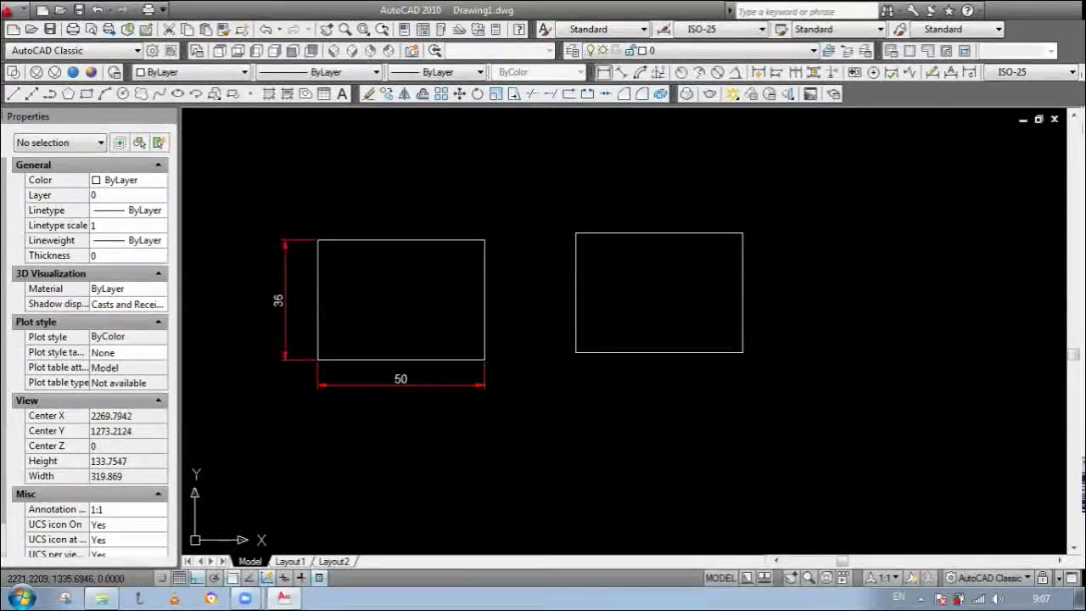
# Step: Add linear dimensions to the bottom and top edges of the second rectangle, placed below and above it
pyautogui.click(575, 352)
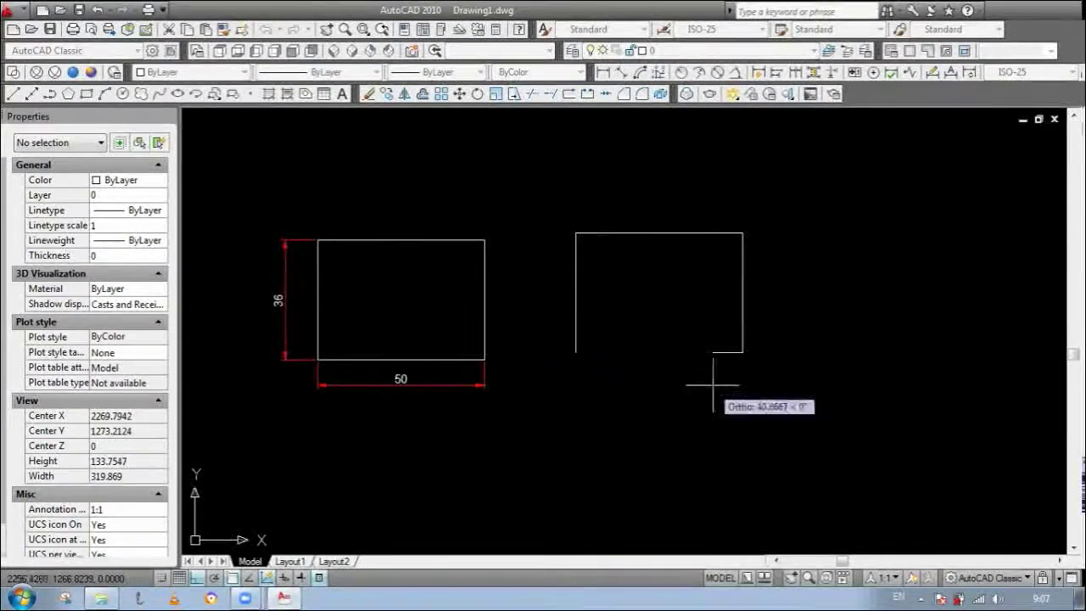
pyautogui.click(742, 352)
pyautogui.click(742, 393)
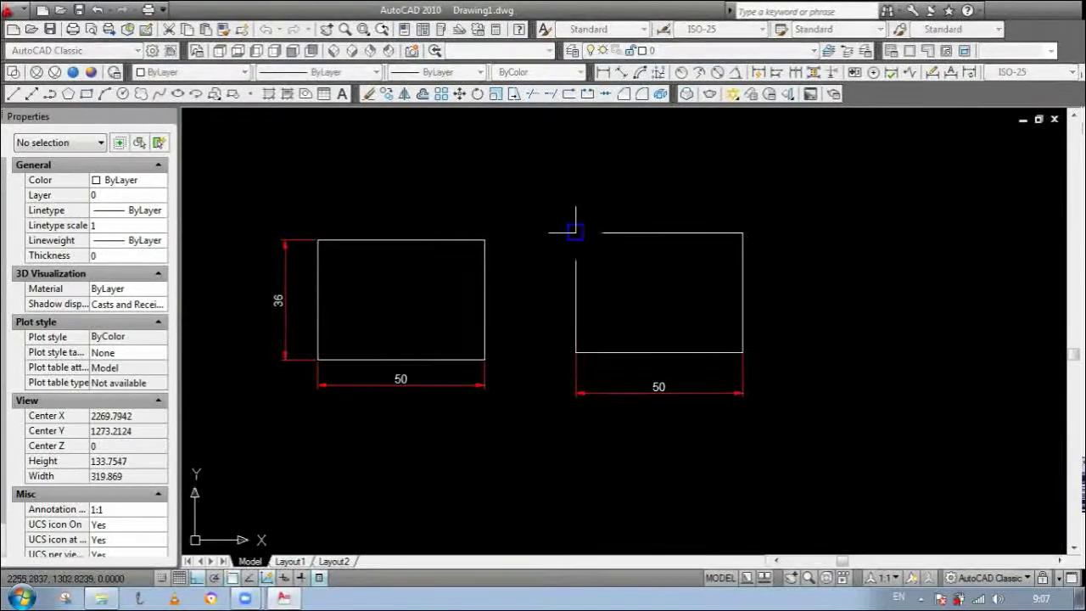
pyautogui.click(743, 231)
pyautogui.click(734, 215)
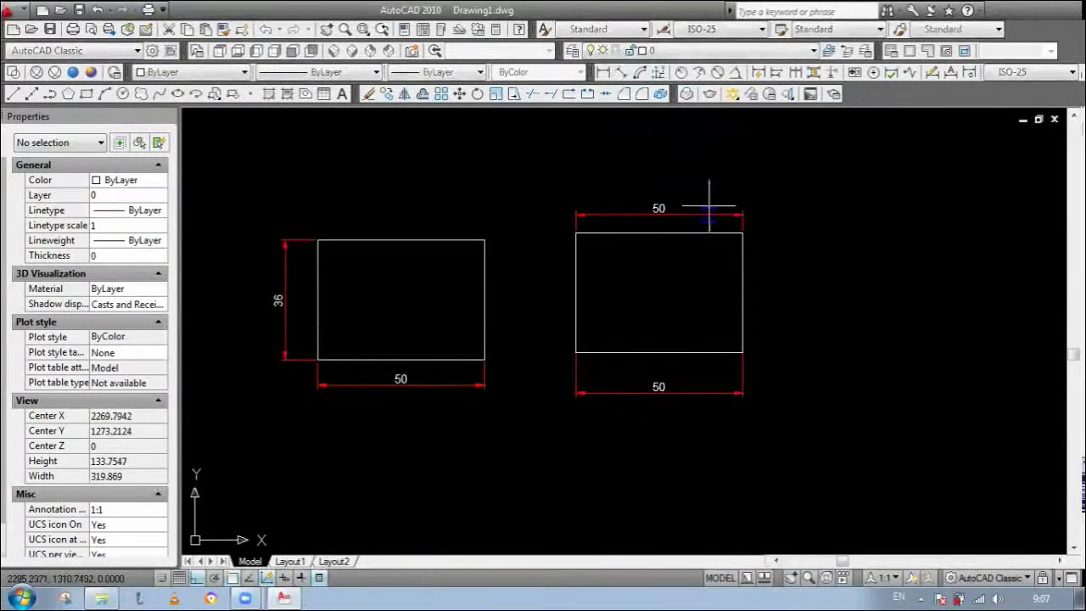
# Step: Add a vertical linear dimension to the second rectangle's right edge, placed outside it
pyautogui.click(742, 231)
pyautogui.click(743, 353)
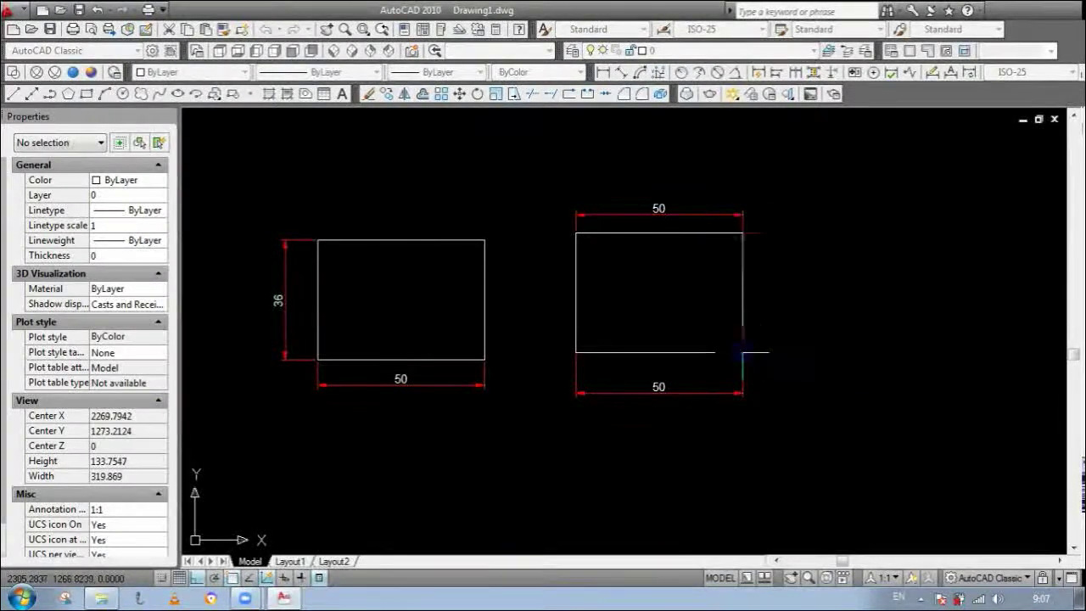
pyautogui.click(781, 344)
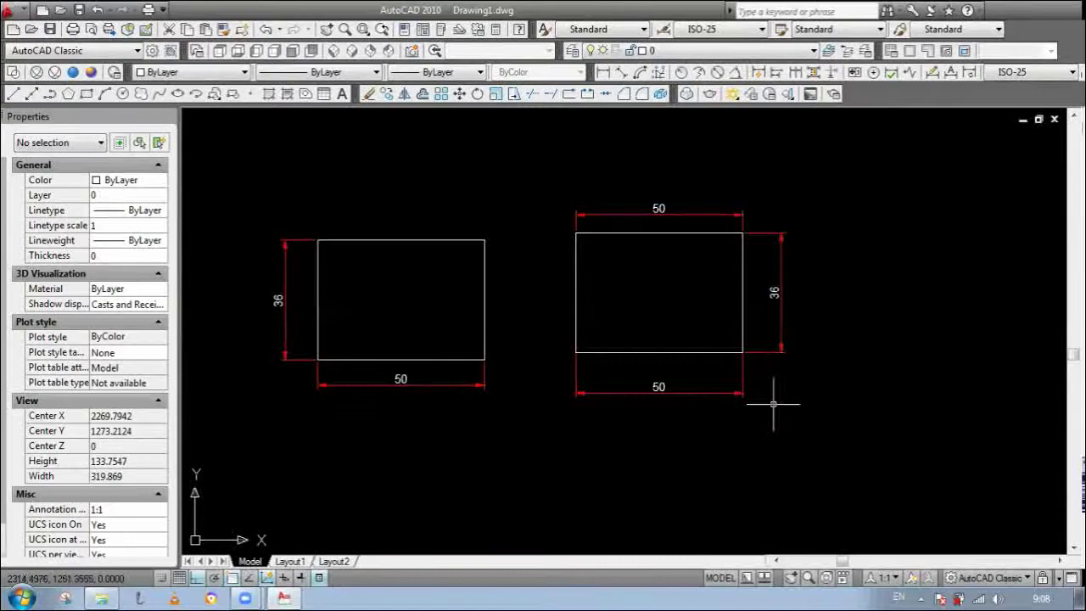
# Step: Move the second rectangle together with its dimensions straight up, clear of the first rectangle
pyautogui.click(890, 446)
pyautogui.click(545, 190)
pyautogui.press('Return')
pyautogui.click(891, 382)
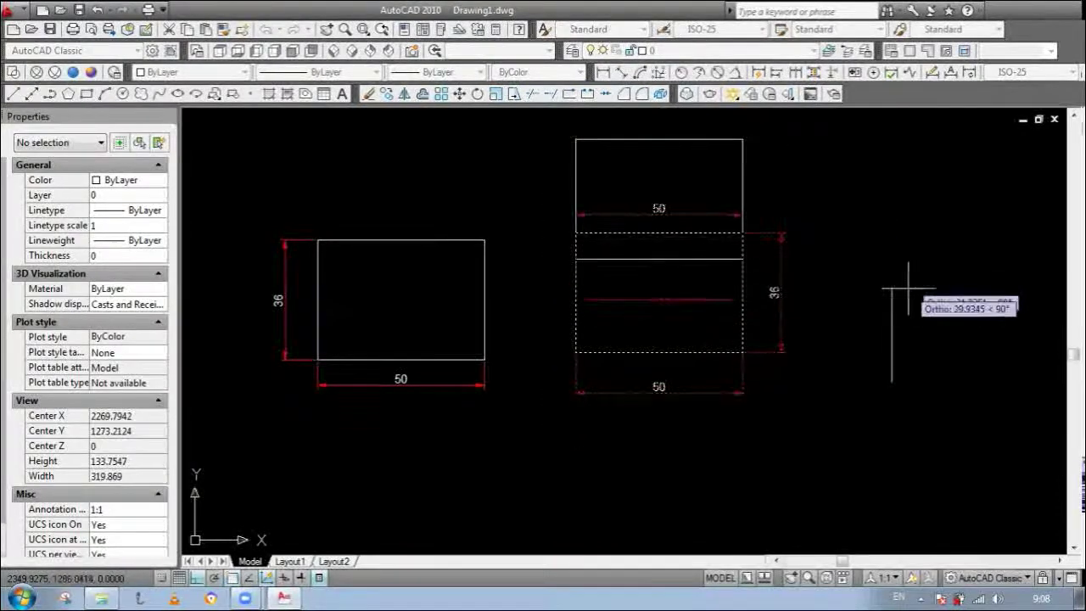
pyautogui.scroll(-4, 901, 380)
pyautogui.click(908, 301)
# Step: Offset the first rectangle's left edge 14 units inward to the right
pyautogui.scroll(3, 855, 382)
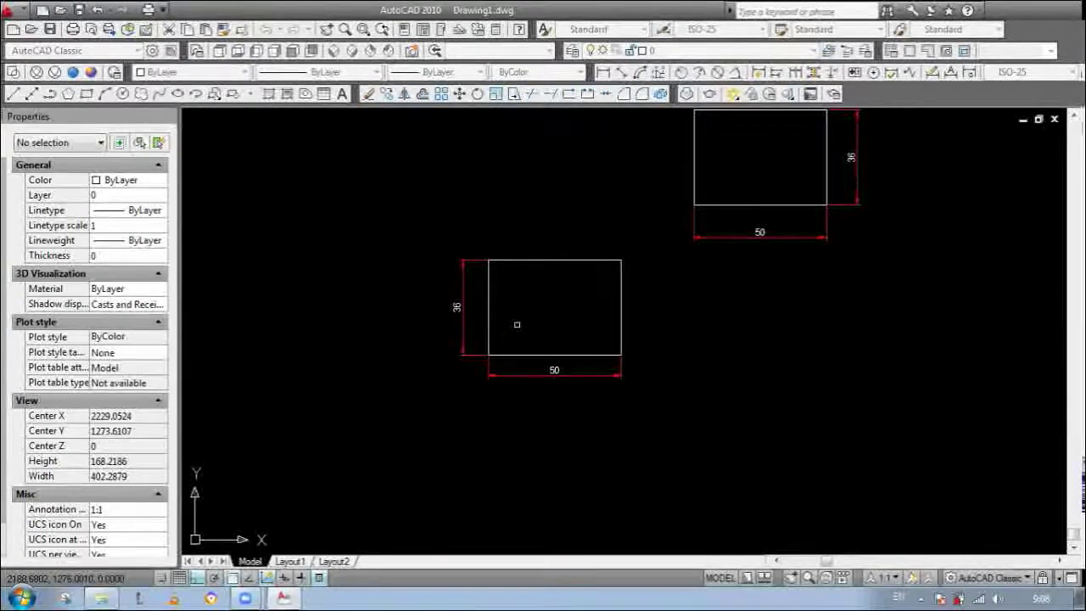
pyautogui.click(490, 299)
pyautogui.click(505, 300)
pyautogui.press('Escape')
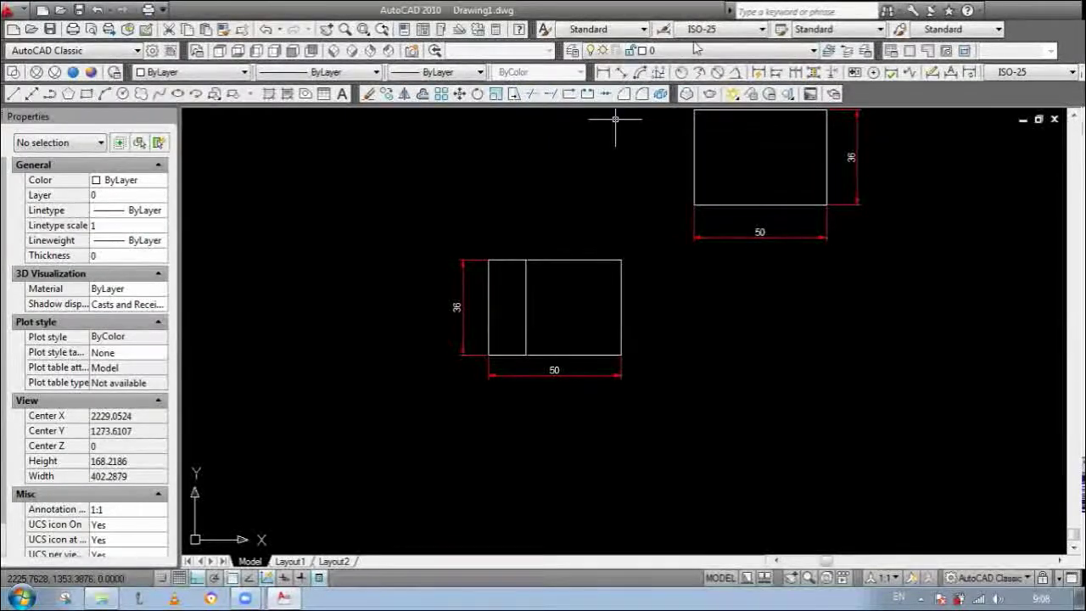
# Step: Add a linear dimension between the left edge and the offset line, placed above the first rectangle
pyautogui.click(489, 259)
pyautogui.click(526, 259)
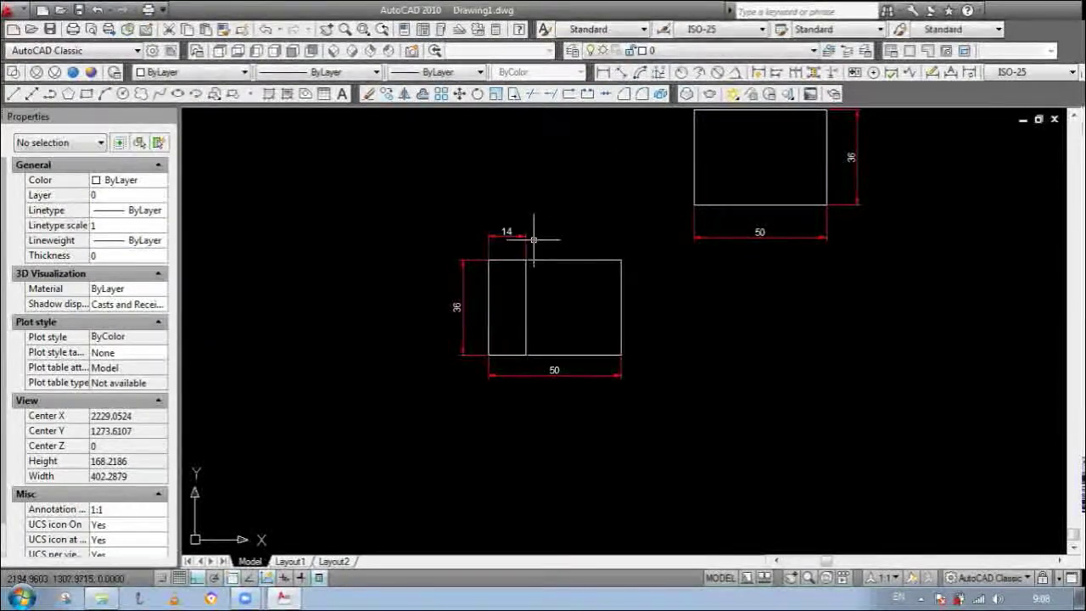
pyautogui.click(510, 238)
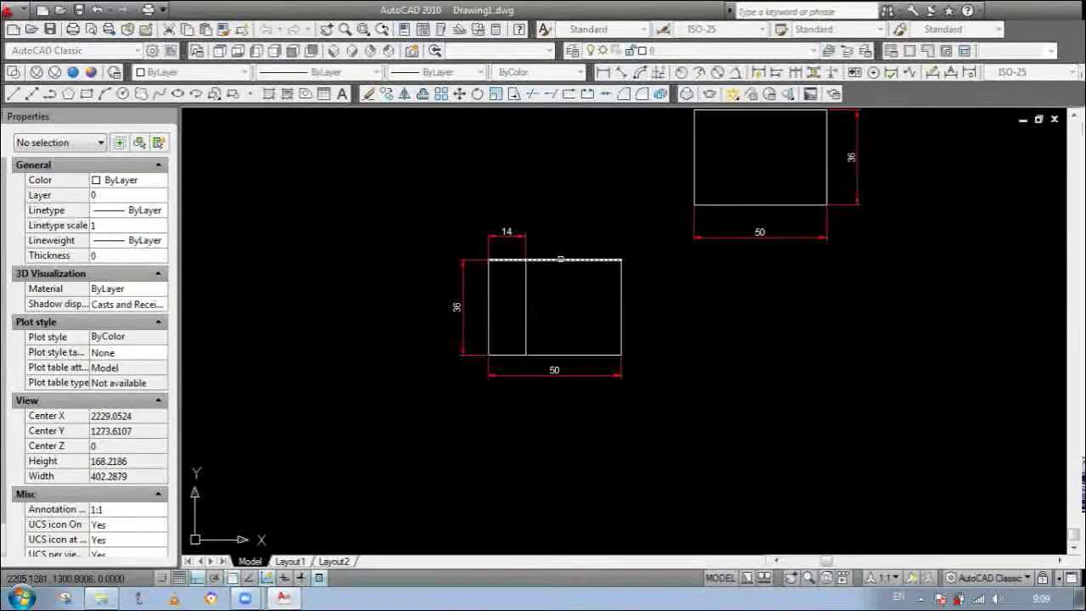
# Step: Offset a horizontal edge of the first rectangle inward to place a line across it just above its bottom edge
pyautogui.click(561, 259)
pyautogui.click(526, 333)
pyautogui.click(526, 315)
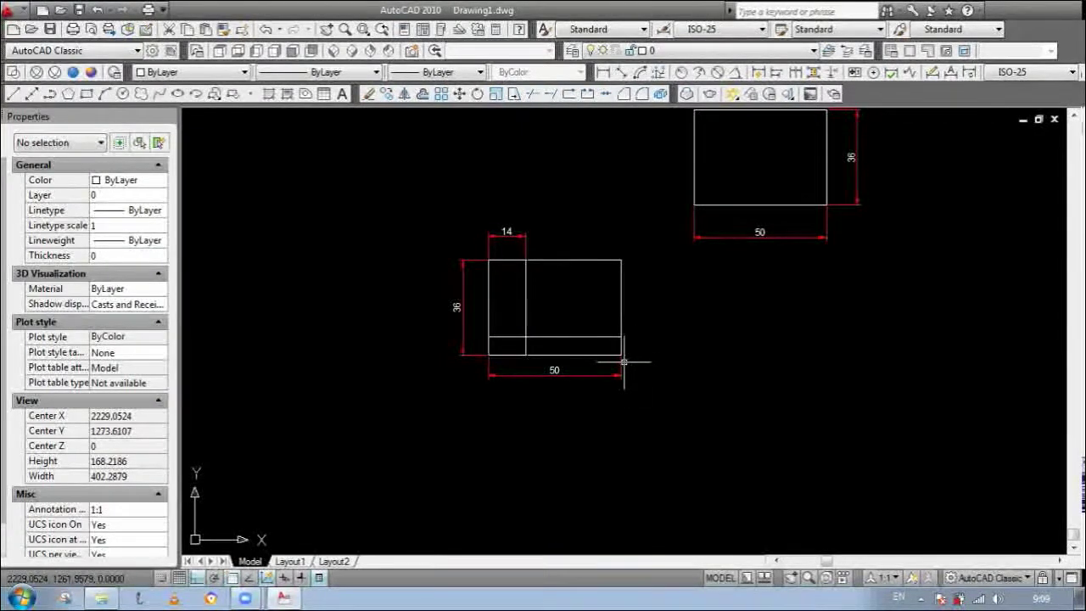
# Step: Trim the first rectangle into an L-shaped profile, leaving one horizontal line across its vertical leg
pyautogui.write('tr')
pyautogui.press('Return')
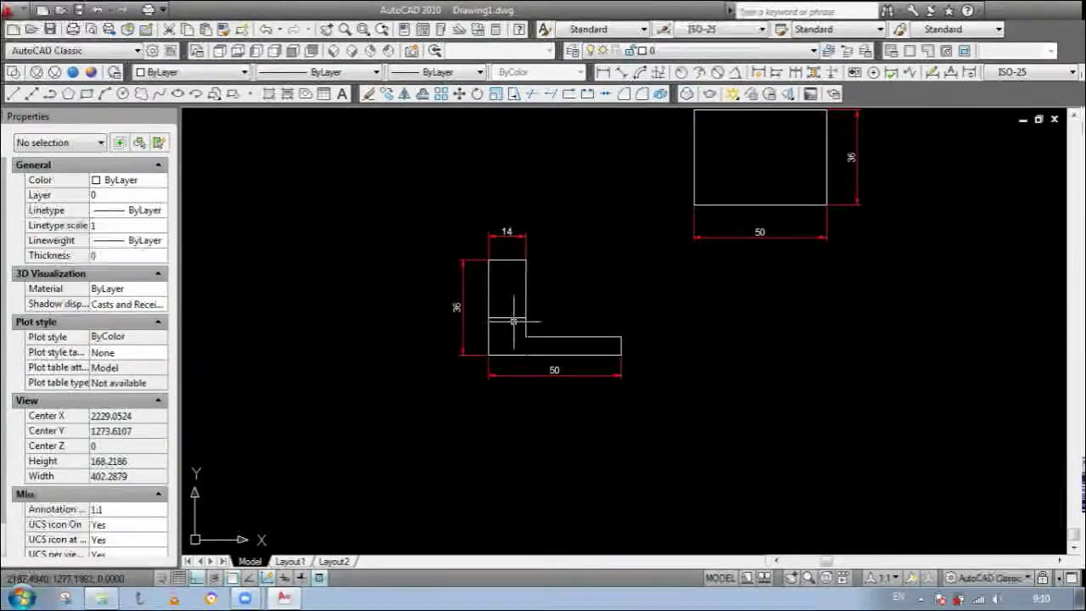
pyautogui.scroll(3, 515, 312)
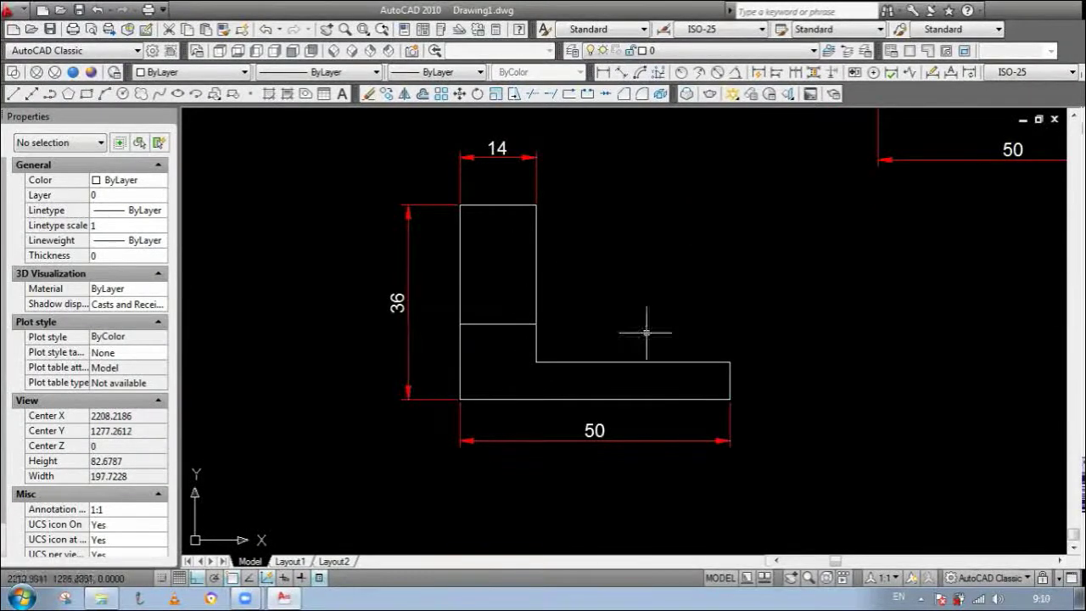
# Step: Assign the horizontal line across the L-profile's vertical leg to the Defpoints layer
pyautogui.scroll(-1, 498, 339)
pyautogui.click(498, 328)
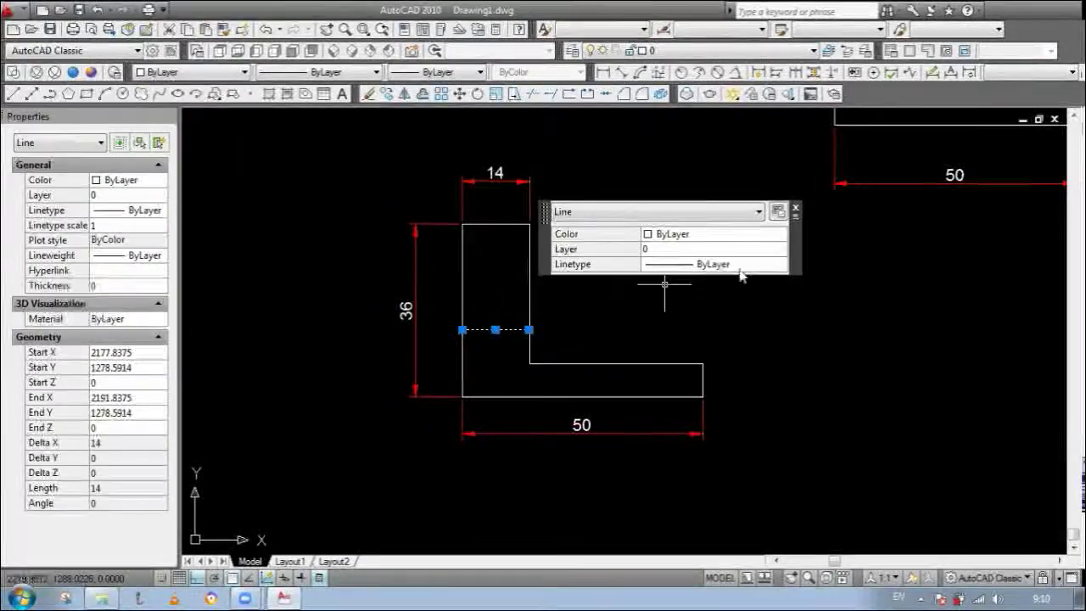
pyautogui.click(779, 249)
pyautogui.click(782, 249)
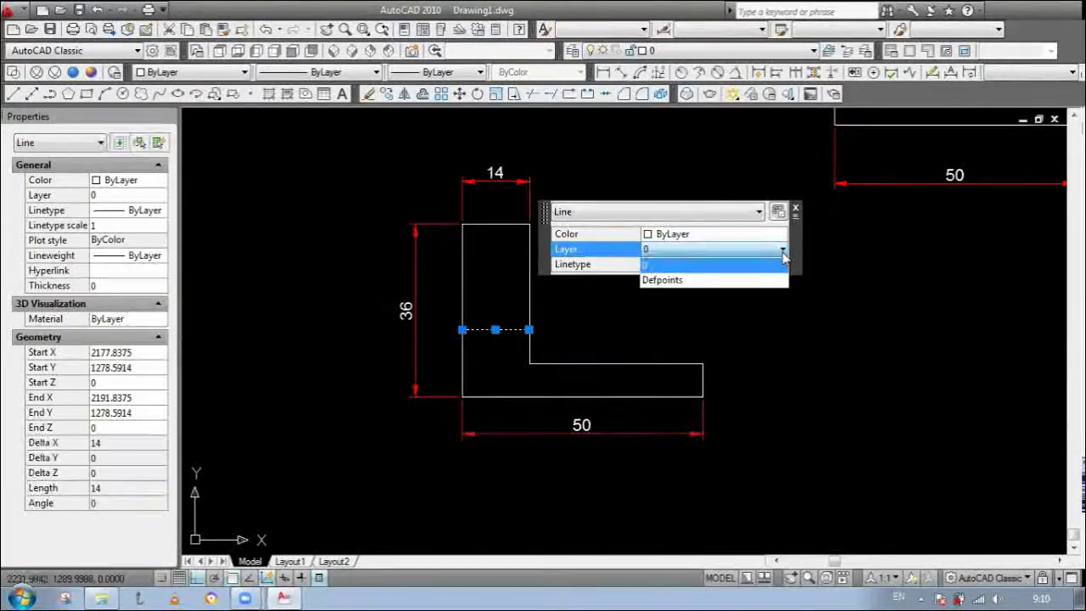
pyautogui.click(664, 281)
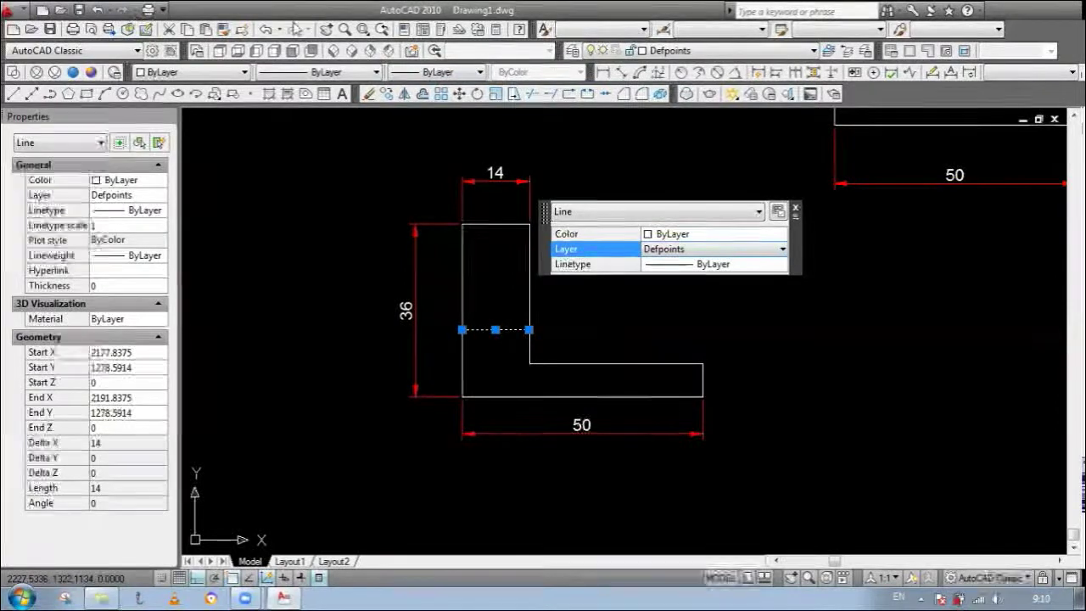
pyautogui.click(163, 212)
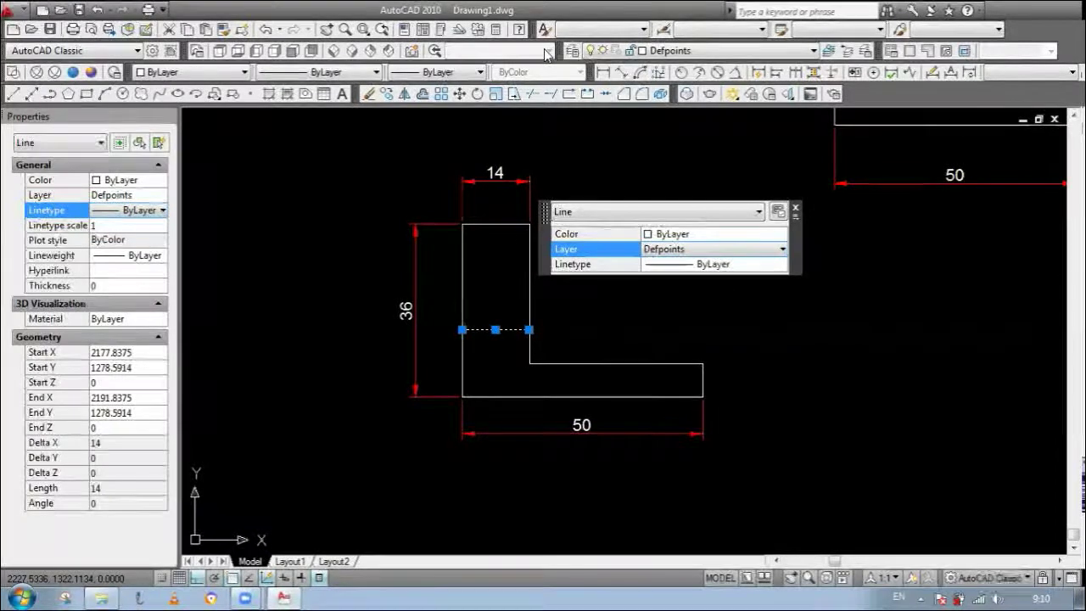
# Step: Create a new layer named HIDEN in the Layer Properties Manager
pyautogui.doubleClick(575, 53)
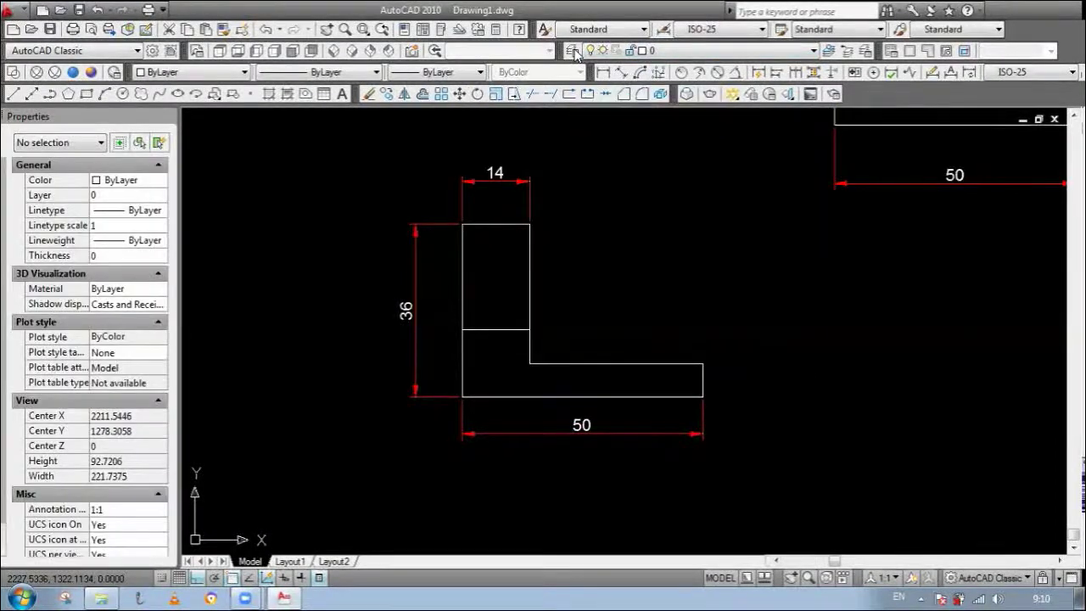
pyautogui.click(575, 54)
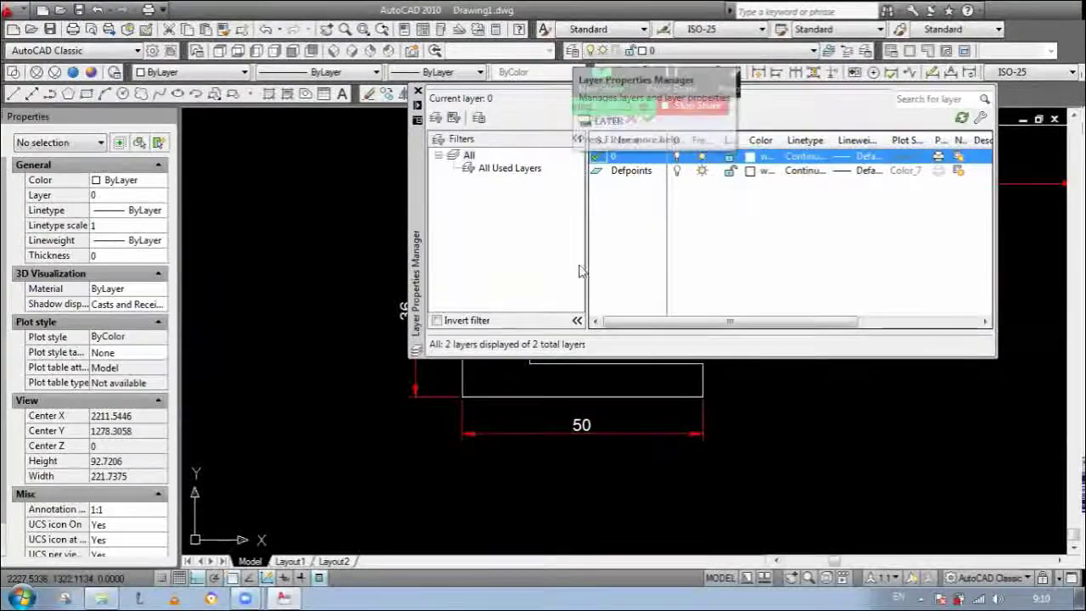
pyautogui.rightClick(697, 197)
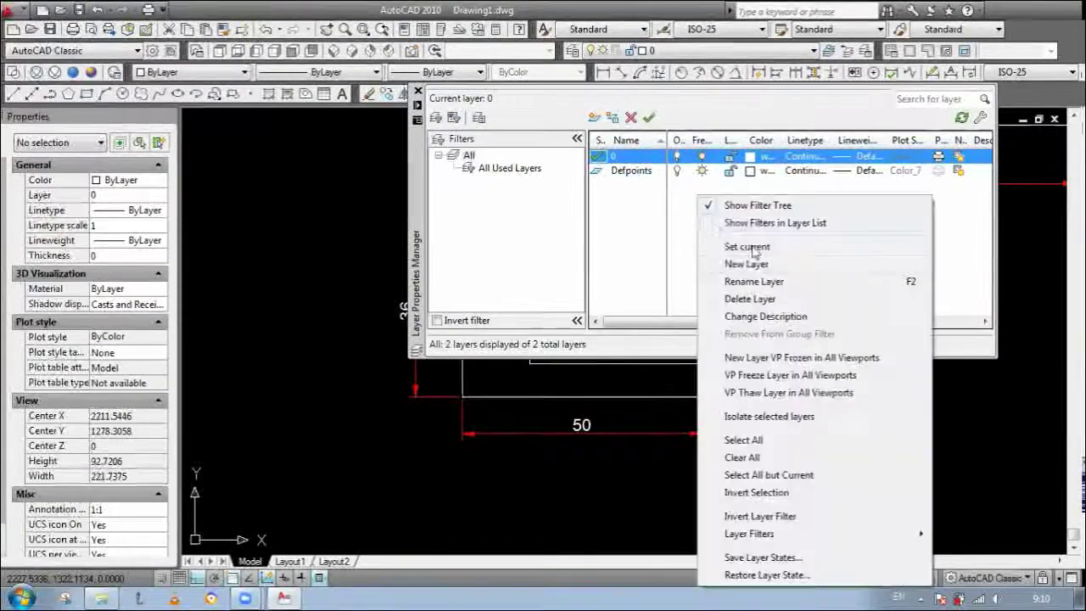
pyautogui.click(801, 265)
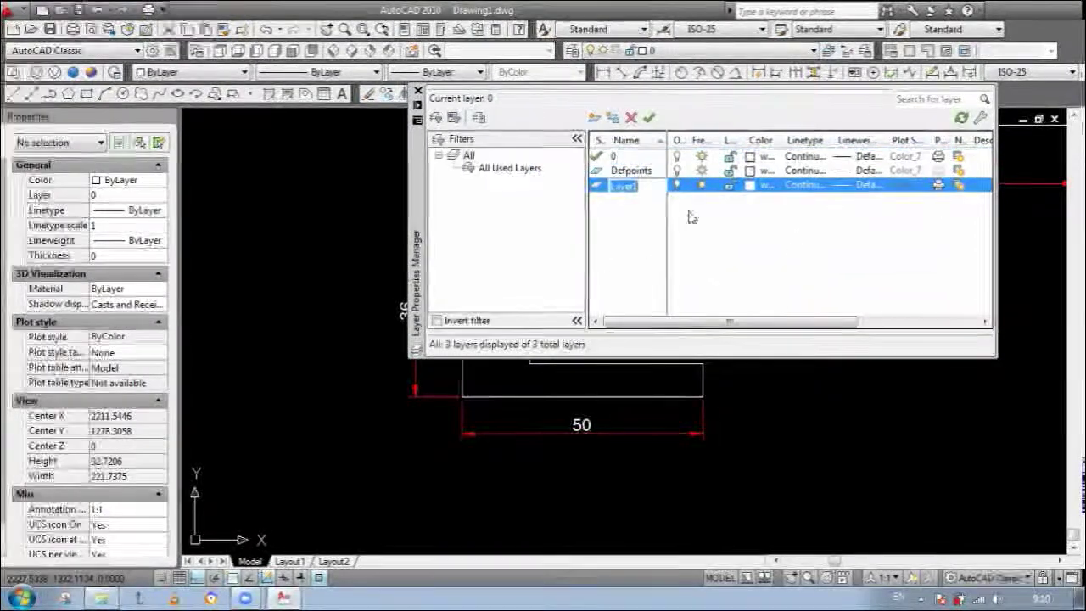
pyautogui.click(650, 191)
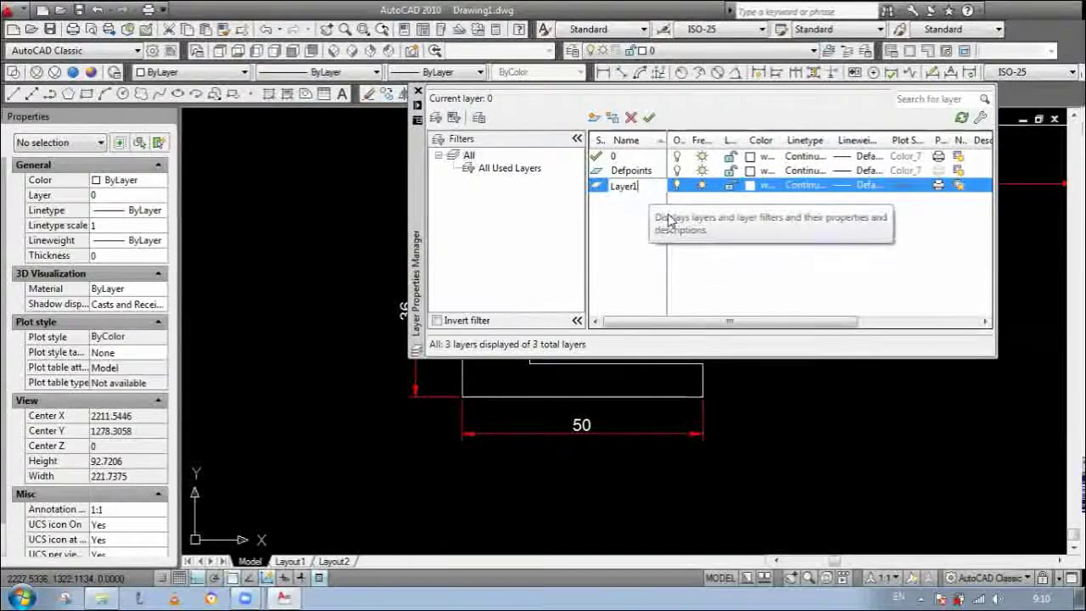
pyautogui.press('BackSpace')
pyautogui.press('BackSpace')
pyautogui.press('BackSpace')
pyautogui.press('BackSpace')
pyautogui.write('H')
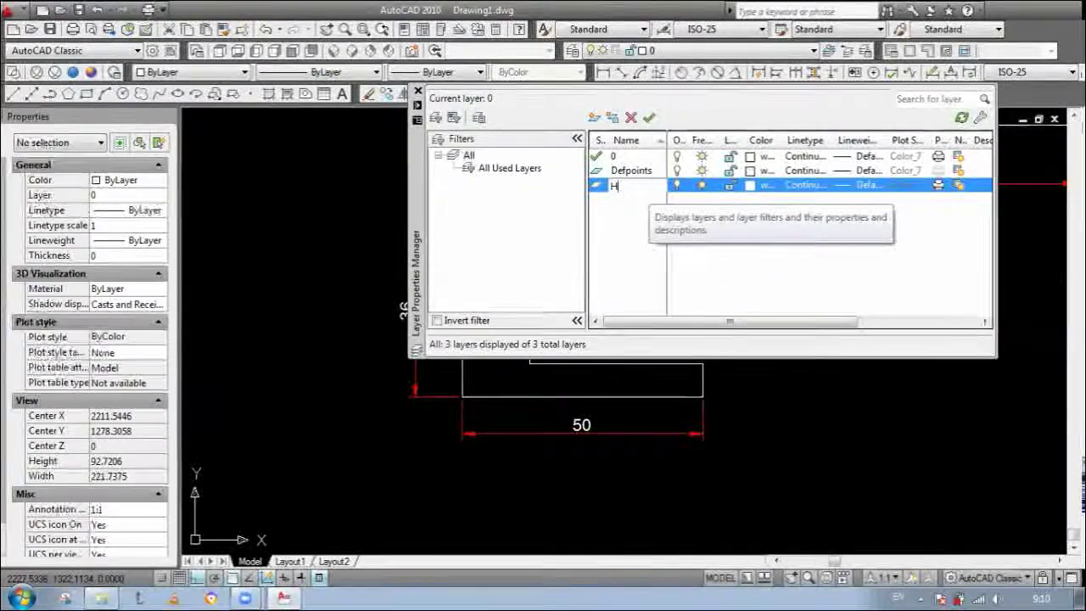
pyautogui.write('IDEN')
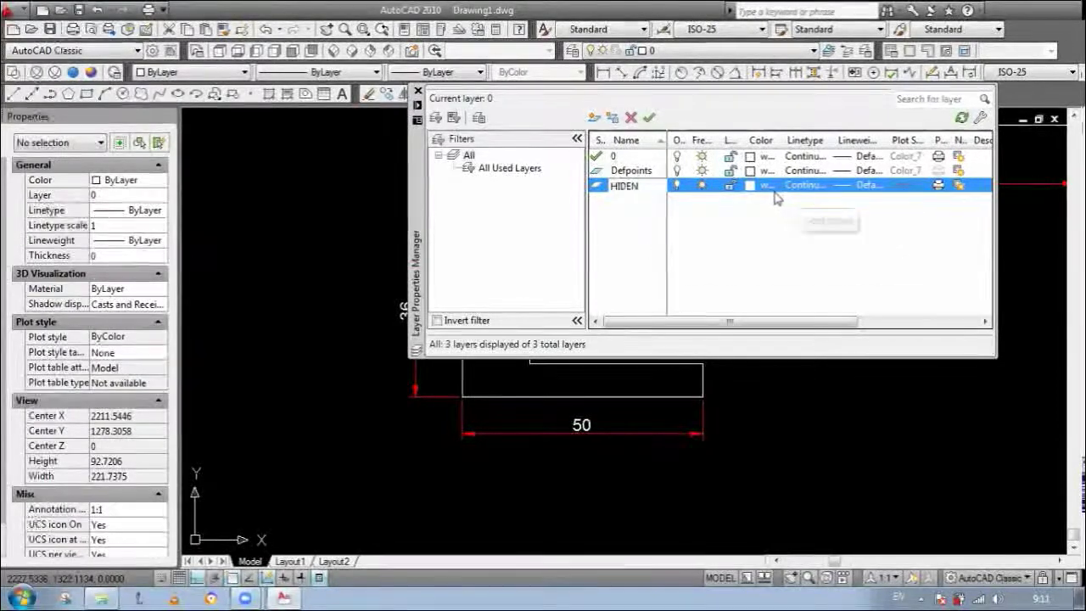
# Step: Set the HIDEN layer's color to cyan and its lineweight to 0.09 mm
pyautogui.click(750, 188)
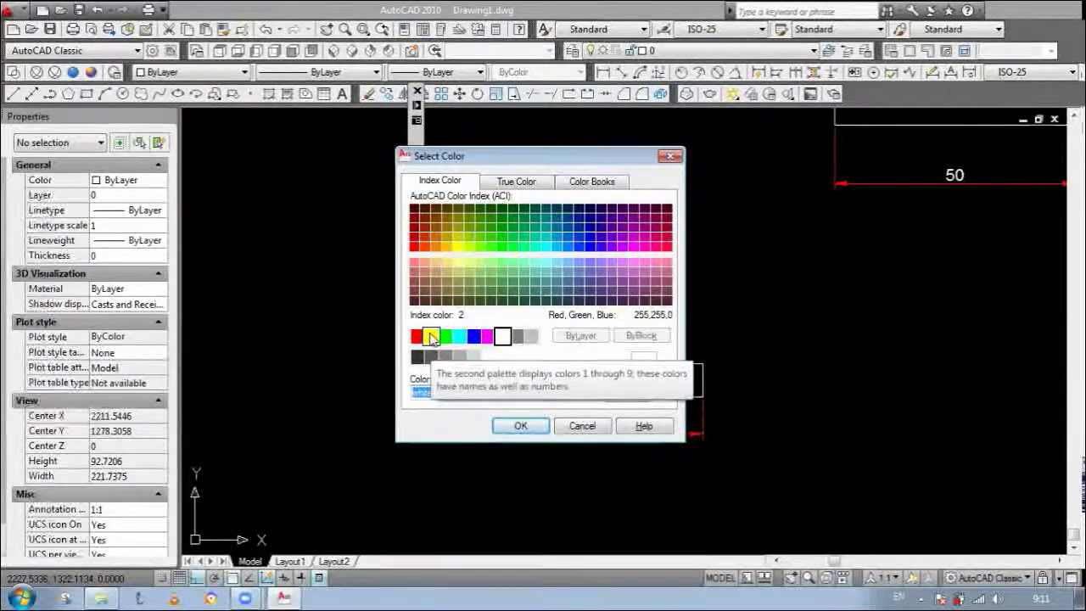
pyautogui.click(457, 337)
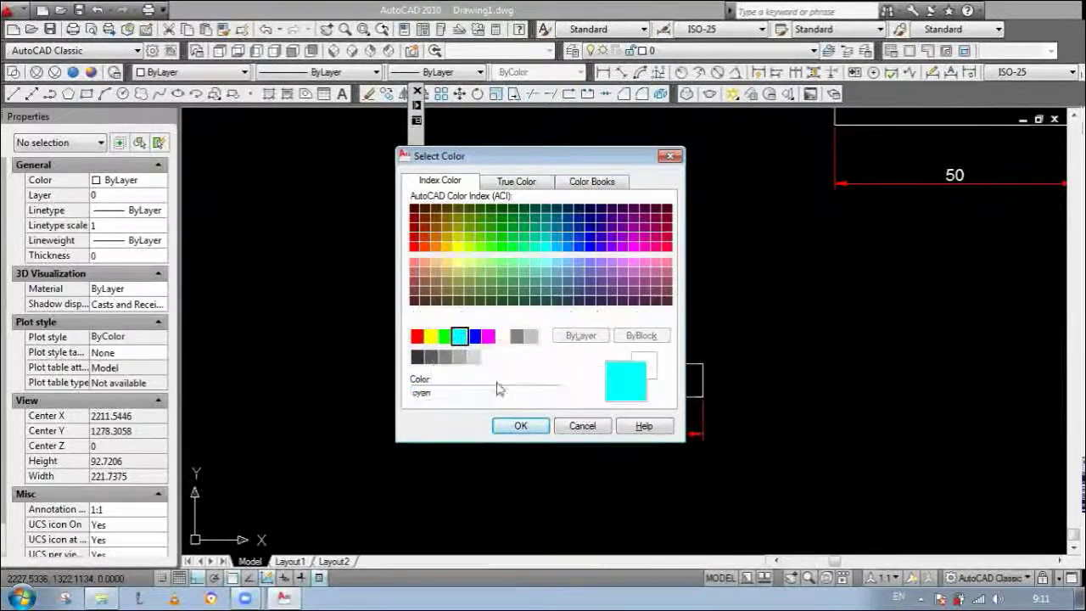
pyautogui.click(520, 426)
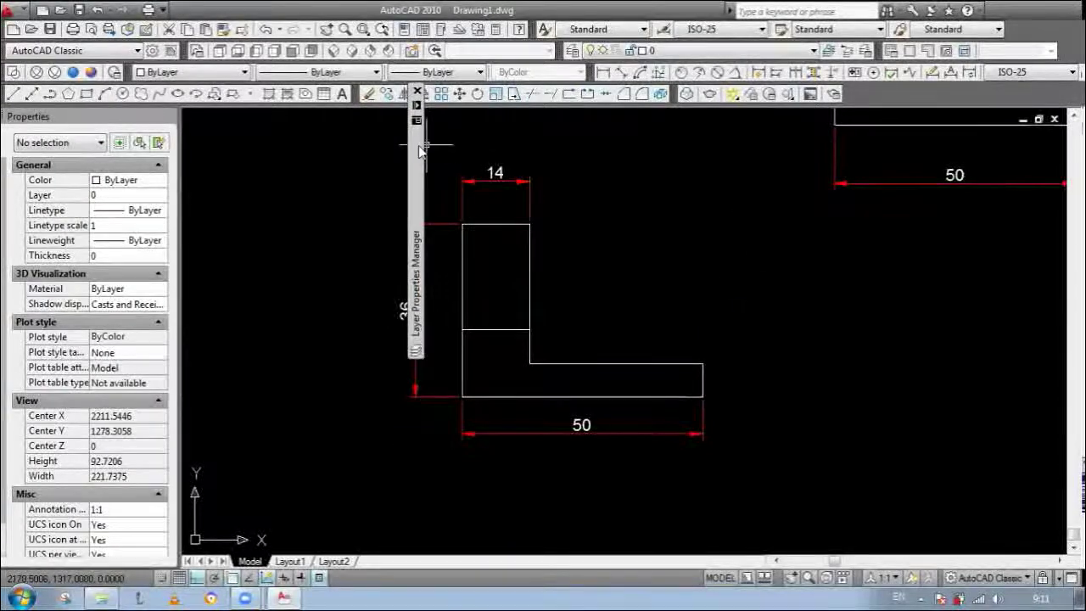
pyautogui.moveTo(417, 106)
pyautogui.click(869, 185)
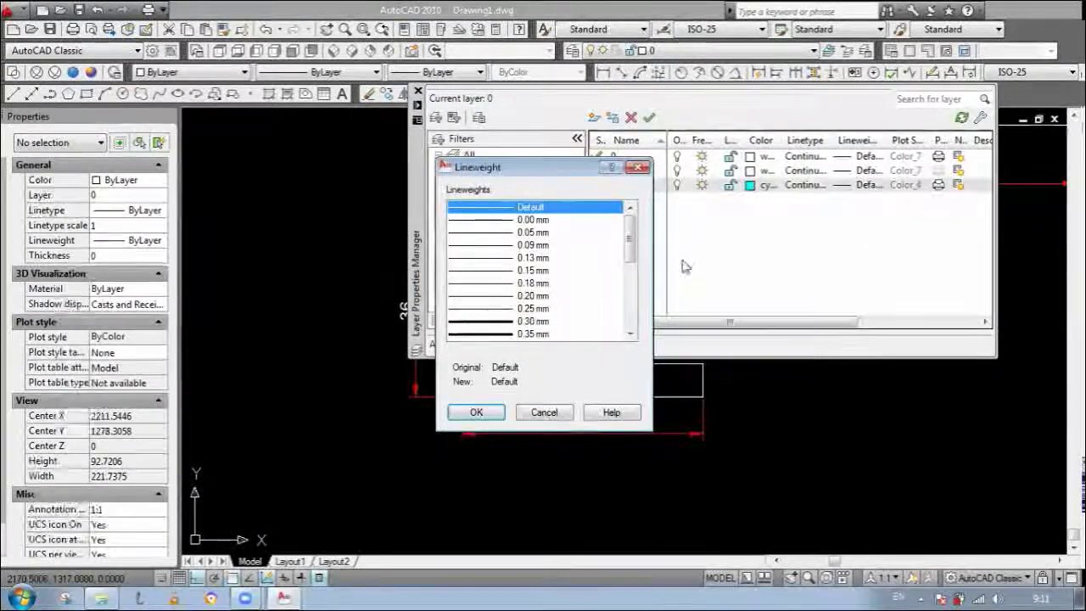
pyautogui.click(537, 246)
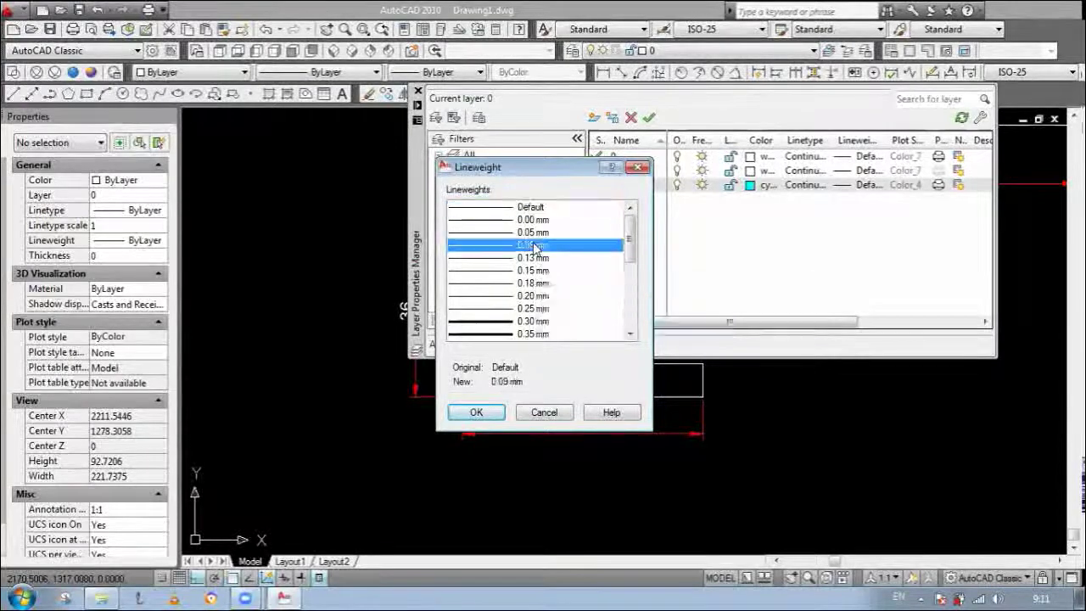
pyautogui.click(476, 413)
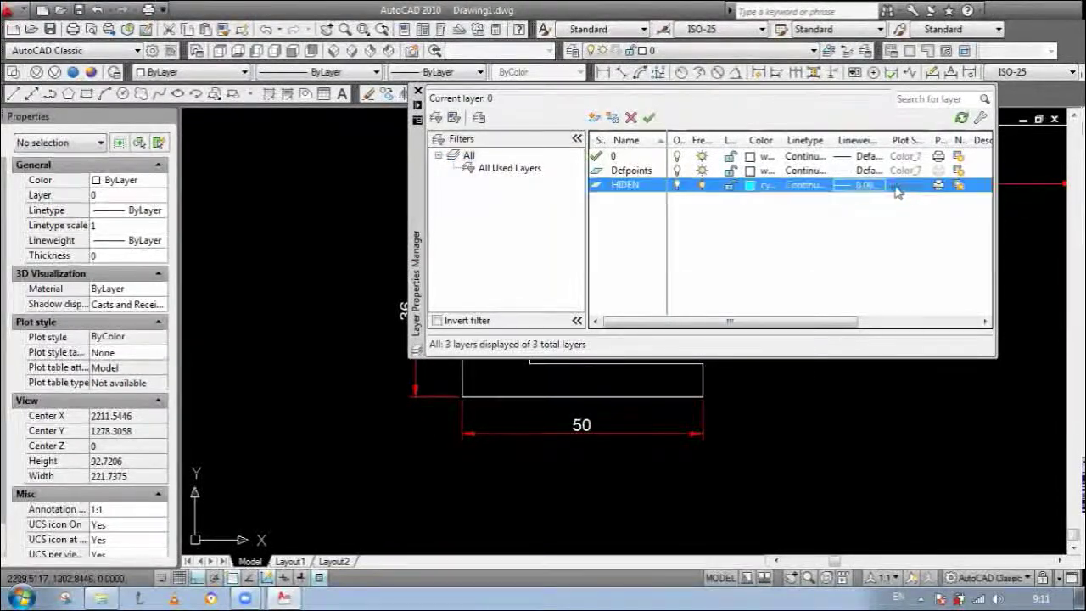
# Step: Load the HIDDEN2 linetype from acadiso.lin into the drawing
pyautogui.click(808, 188)
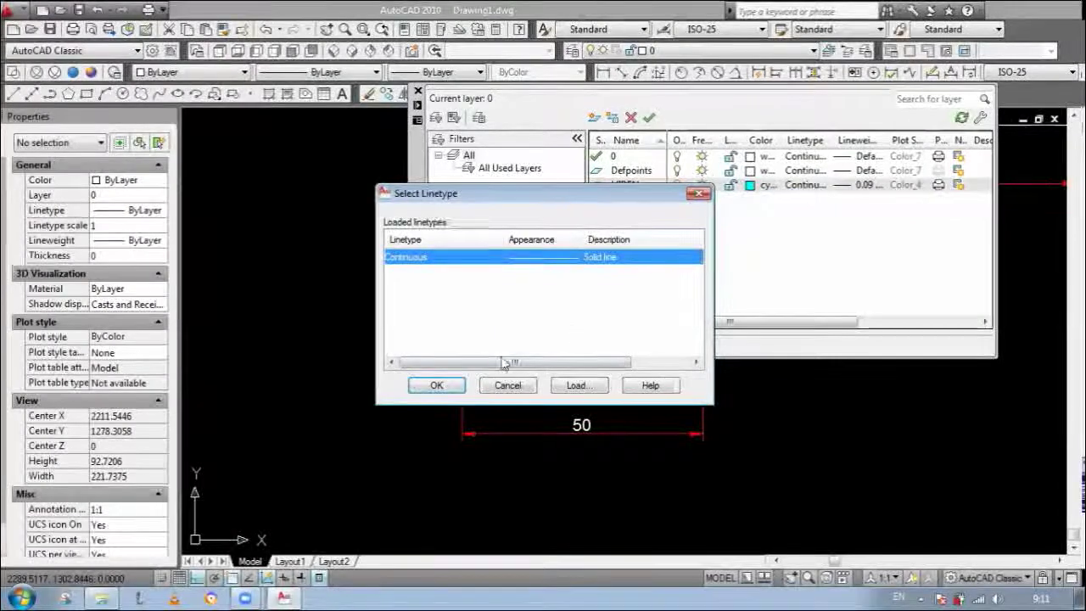
pyautogui.click(577, 386)
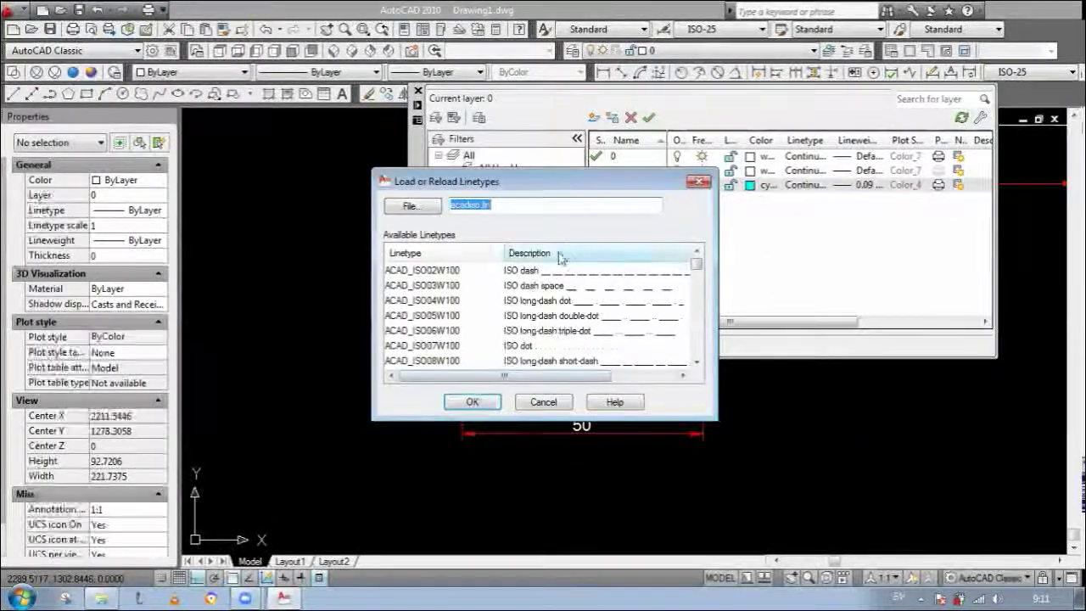
pyautogui.click(698, 363)
pyautogui.click(699, 363)
pyautogui.click(700, 365)
pyautogui.click(700, 364)
pyautogui.click(700, 364)
pyautogui.click(699, 363)
pyautogui.click(699, 363)
pyautogui.click(699, 363)
pyautogui.click(699, 363)
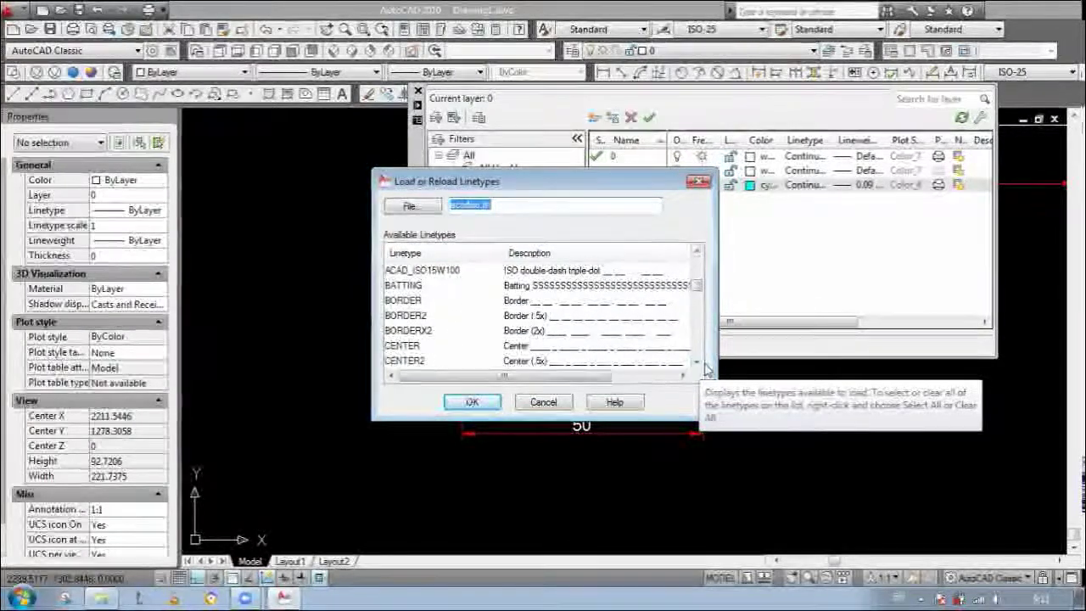
pyautogui.click(697, 363)
pyautogui.click(698, 363)
pyautogui.click(697, 363)
pyautogui.click(699, 363)
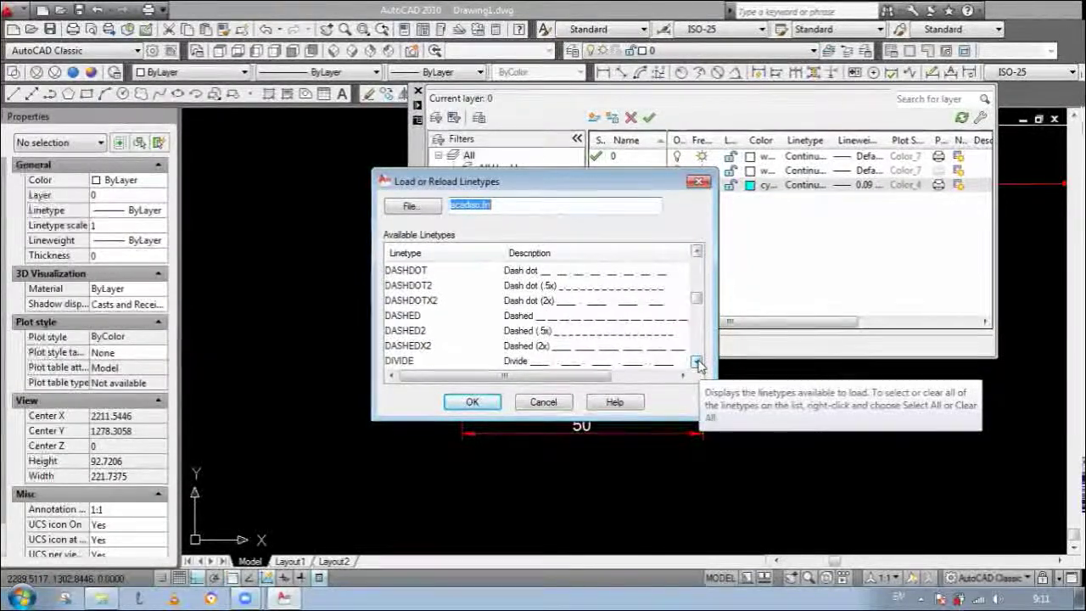
pyautogui.click(699, 363)
pyautogui.click(698, 363)
pyautogui.click(699, 363)
pyautogui.click(698, 363)
pyautogui.click(699, 363)
pyautogui.click(699, 363)
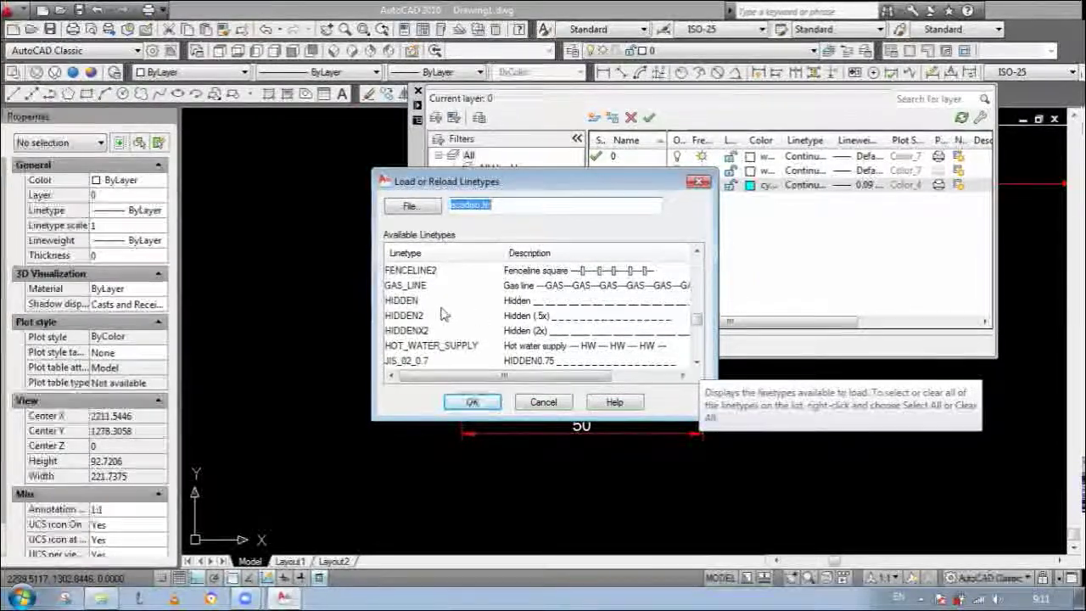
pyautogui.click(632, 321)
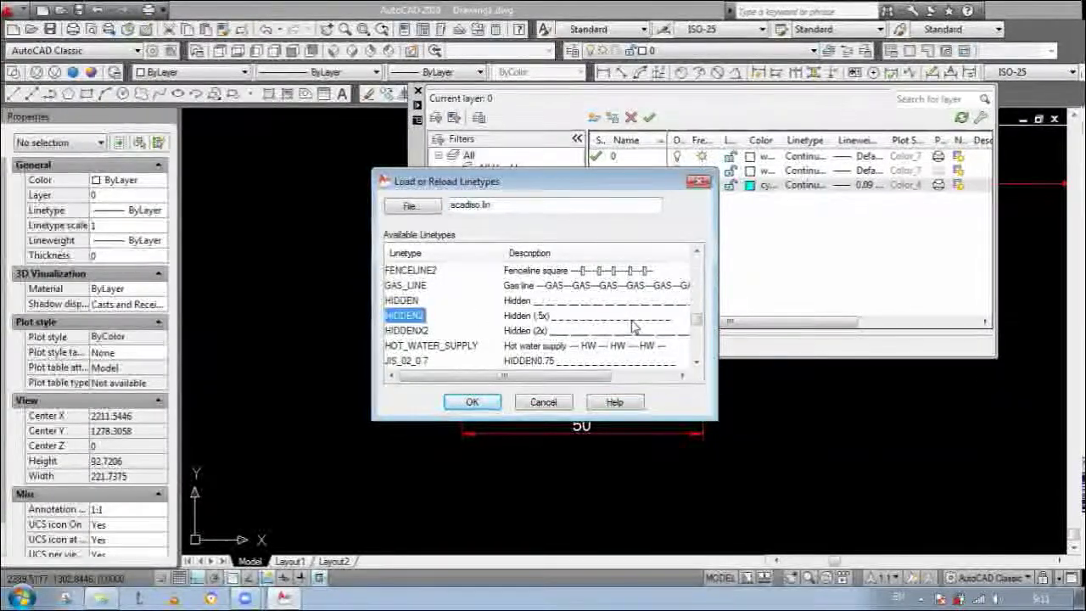
pyautogui.click(473, 404)
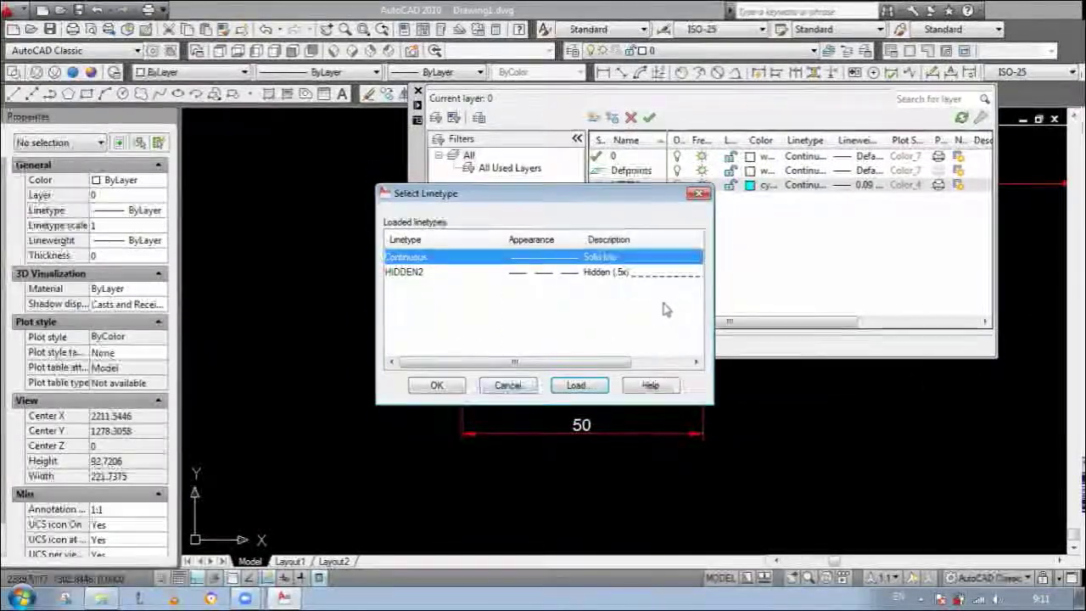
pyautogui.click(452, 388)
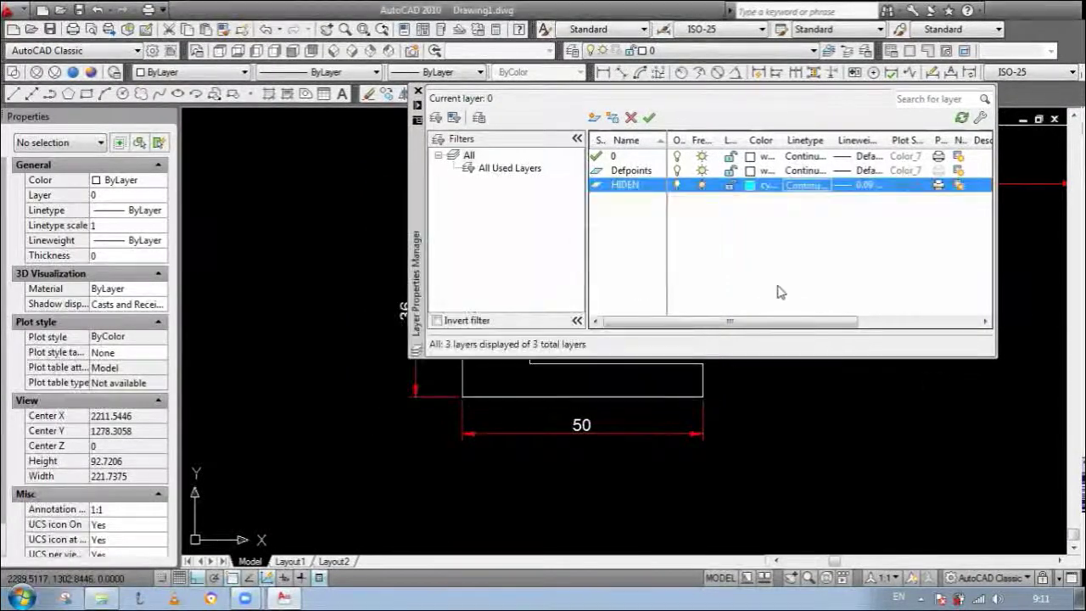
# Step: Assign the HIDDEN2 linetype to the HIDEN layer, keeping its 0.09 mm lineweight
pyautogui.click(845, 185)
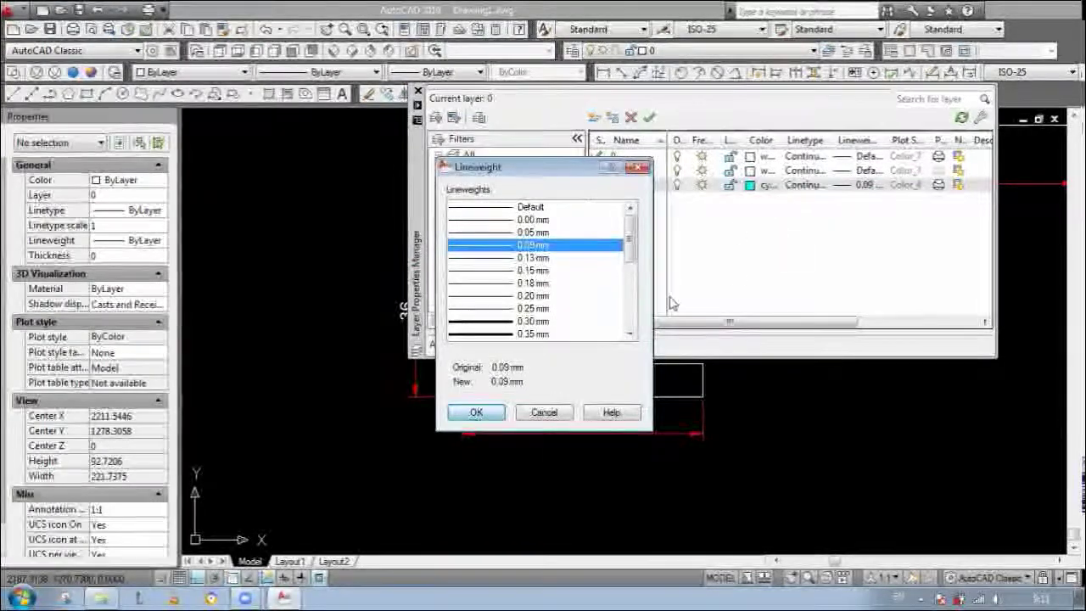
pyautogui.click(476, 412)
pyautogui.click(806, 185)
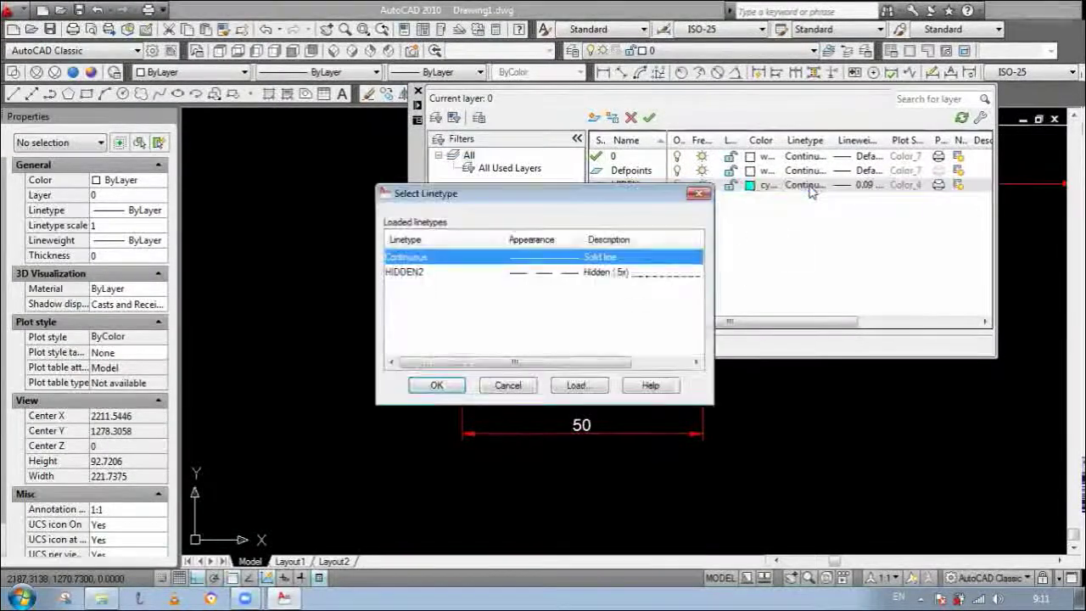
pyautogui.click(630, 272)
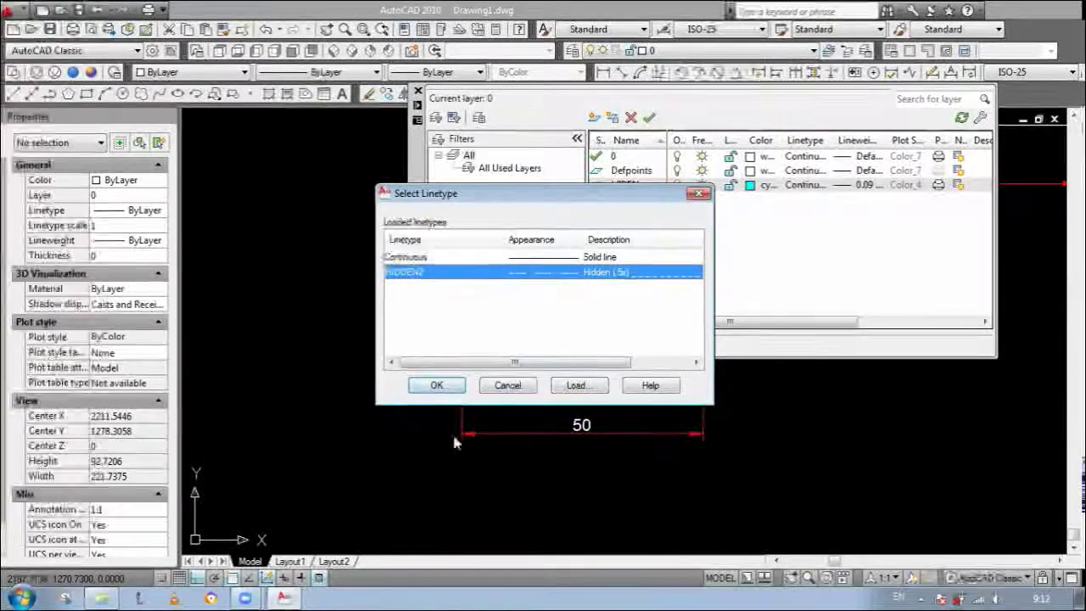
pyautogui.click(435, 386)
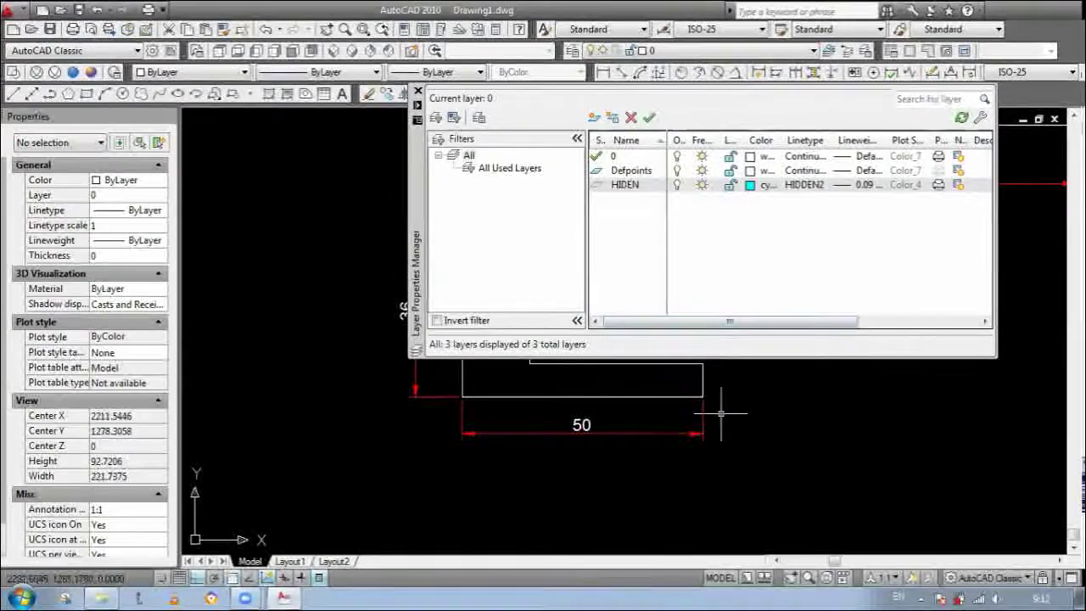
# Step: Move the interior horizontal line of the L-shaped profile from the Defpoints layer to the HIDEN layer
pyautogui.scroll(-3, 713, 411)
pyautogui.scroll(2, 587, 380)
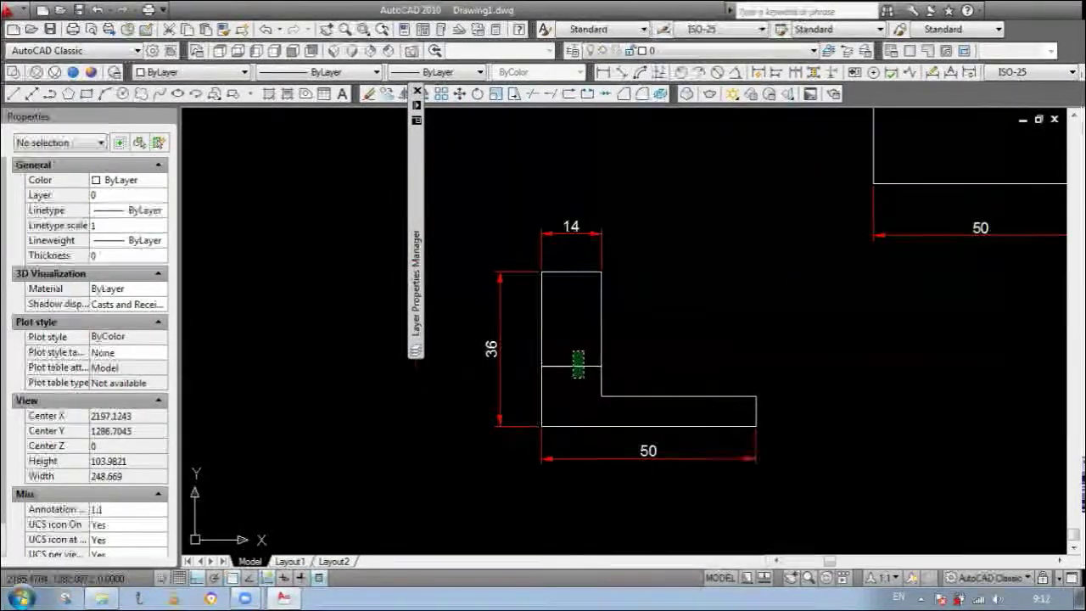
pyautogui.click(578, 365)
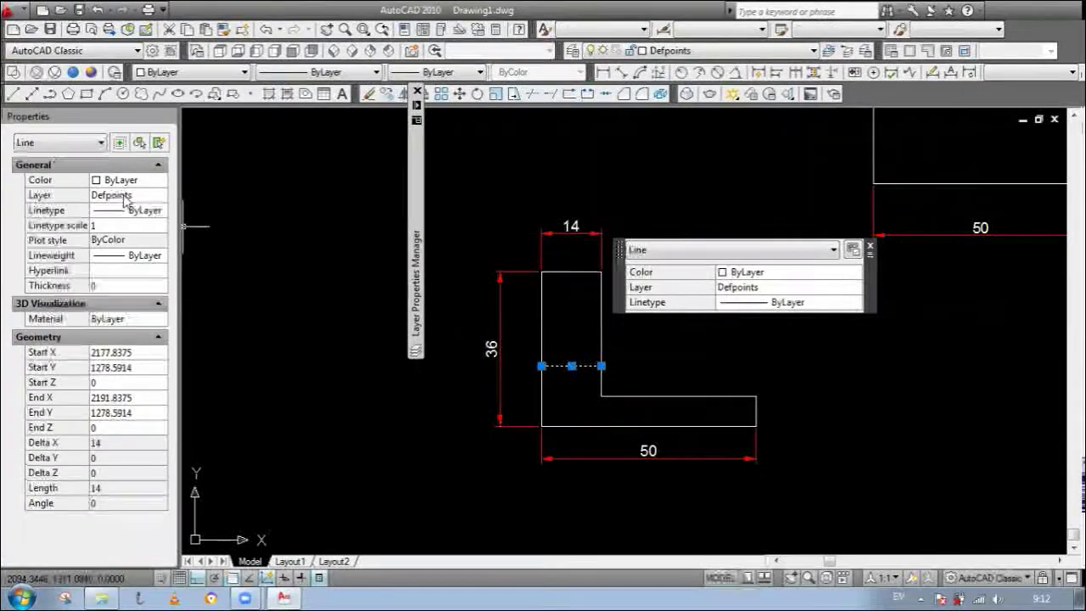
pyautogui.click(854, 287)
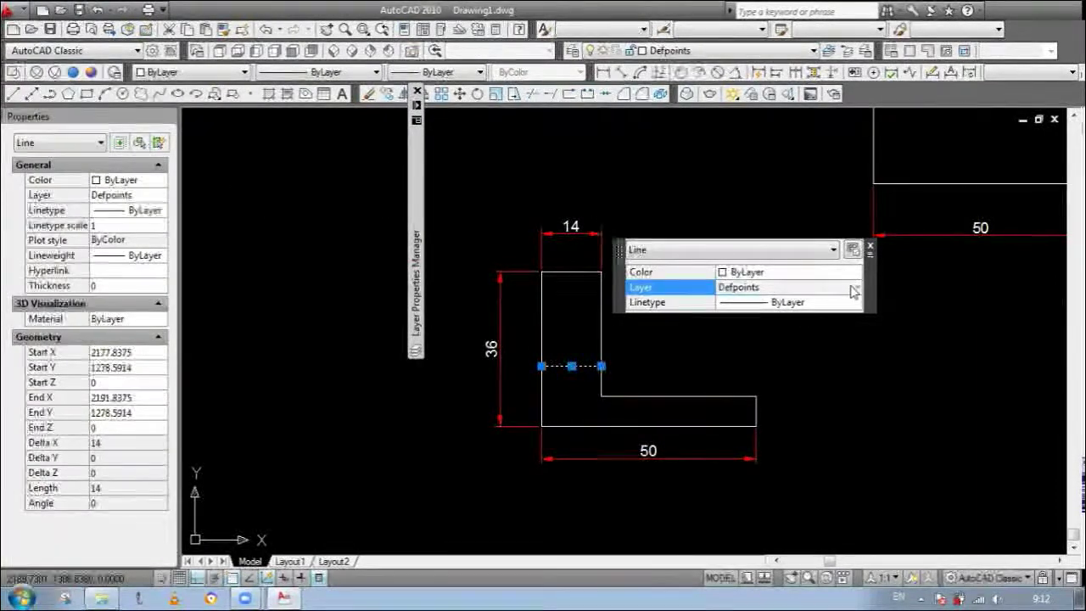
pyautogui.click(856, 287)
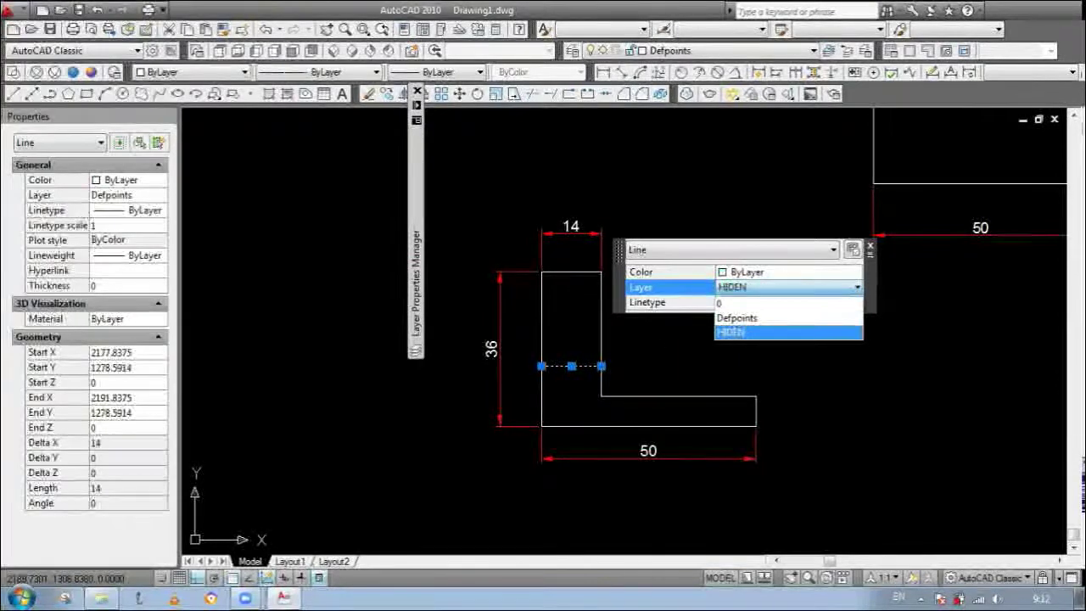
pyautogui.click(732, 332)
pyautogui.press('Escape')
pyautogui.scroll(3, 591, 385)
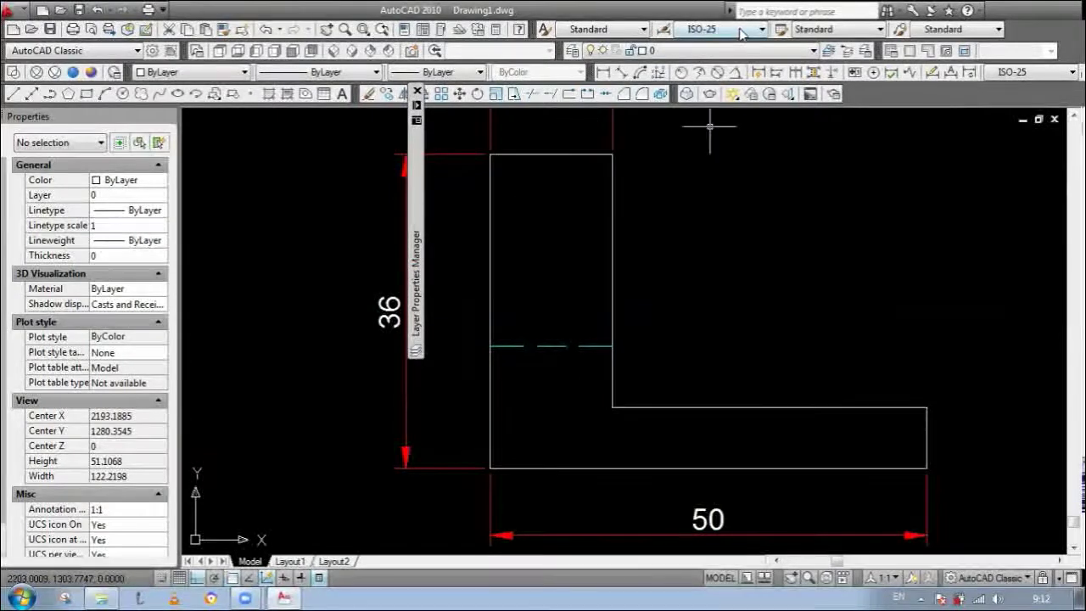
# Step: Dimension the vertical distance from the profile's upper-left corner down to the hidden line, and close the Layer Properties Manager
pyautogui.click(603, 73)
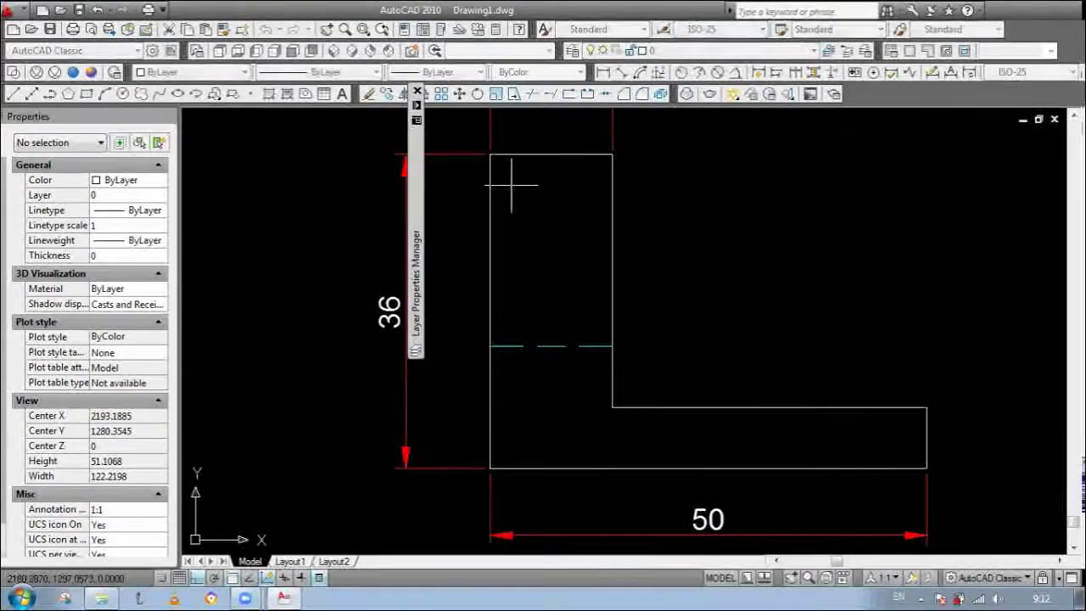
pyautogui.click(489, 154)
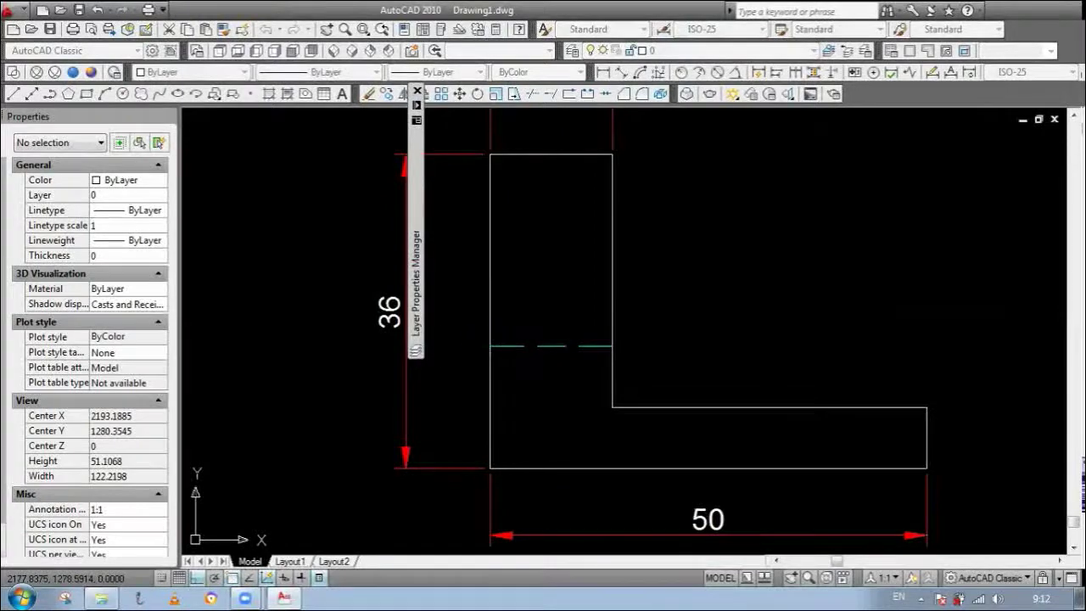
pyautogui.click(489, 345)
pyautogui.click(454, 195)
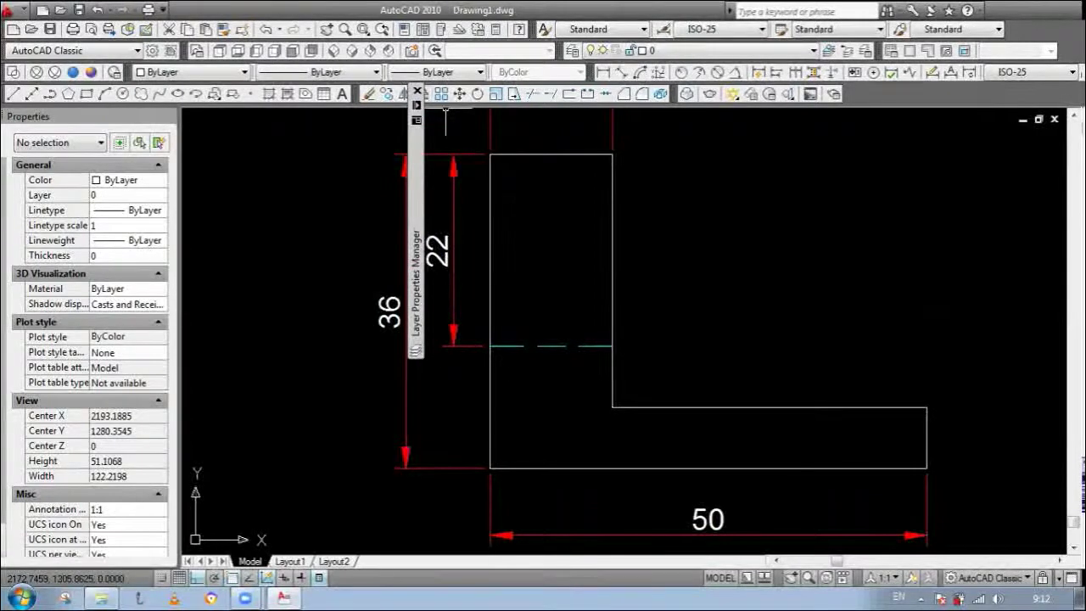
pyautogui.moveTo(416, 135)
pyautogui.click(418, 91)
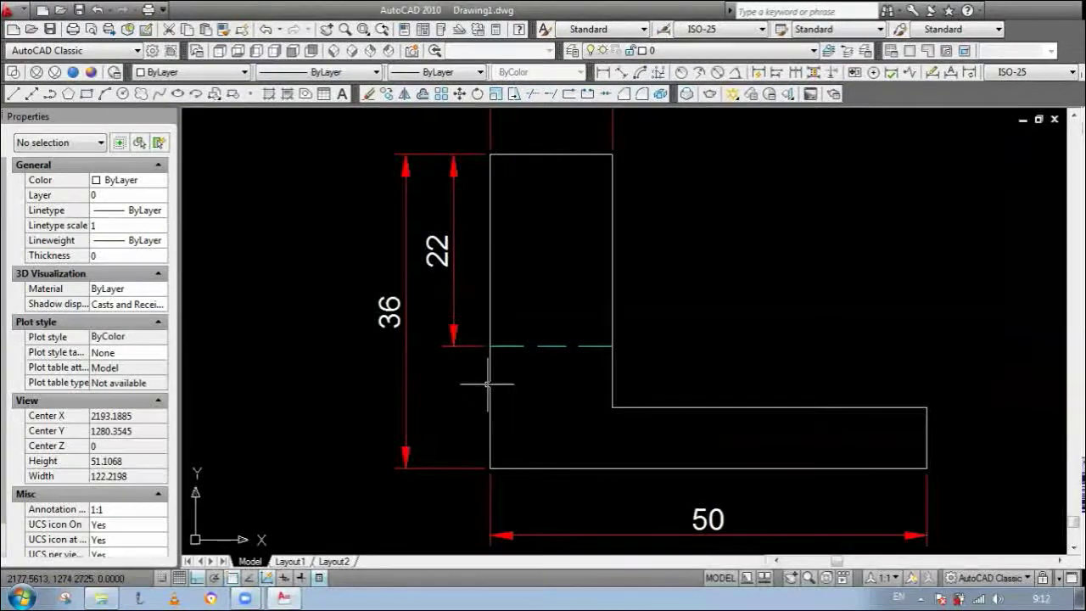
# Step: Draw a horizontal guide line from the upper-right corner of the L's upright past the profile's right edge
pyautogui.scroll(-2, 500, 414)
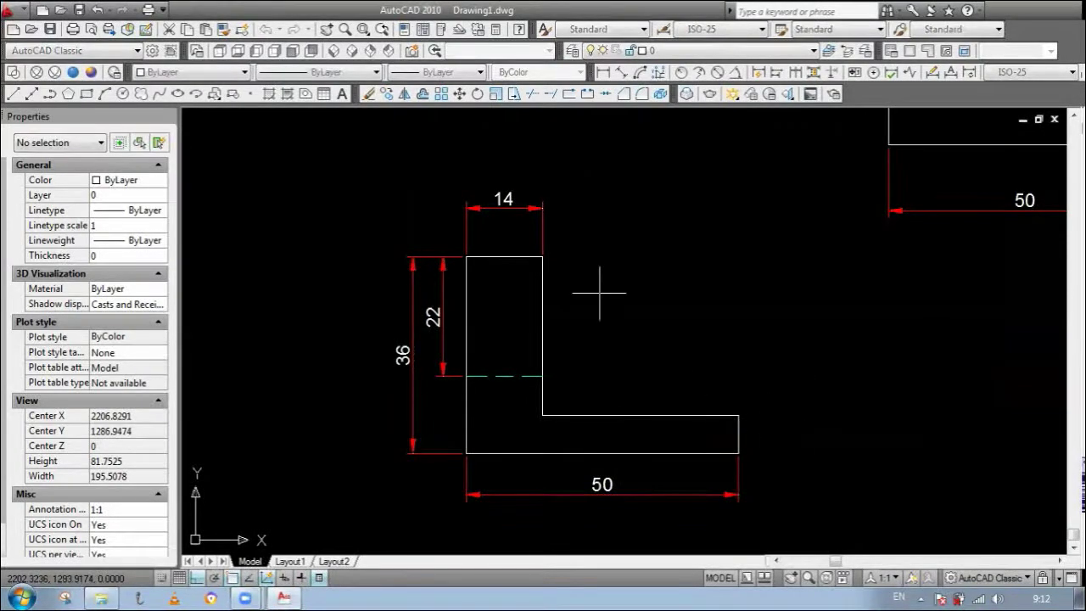
pyautogui.click(548, 257)
pyautogui.click(772, 262)
pyautogui.press('Escape')
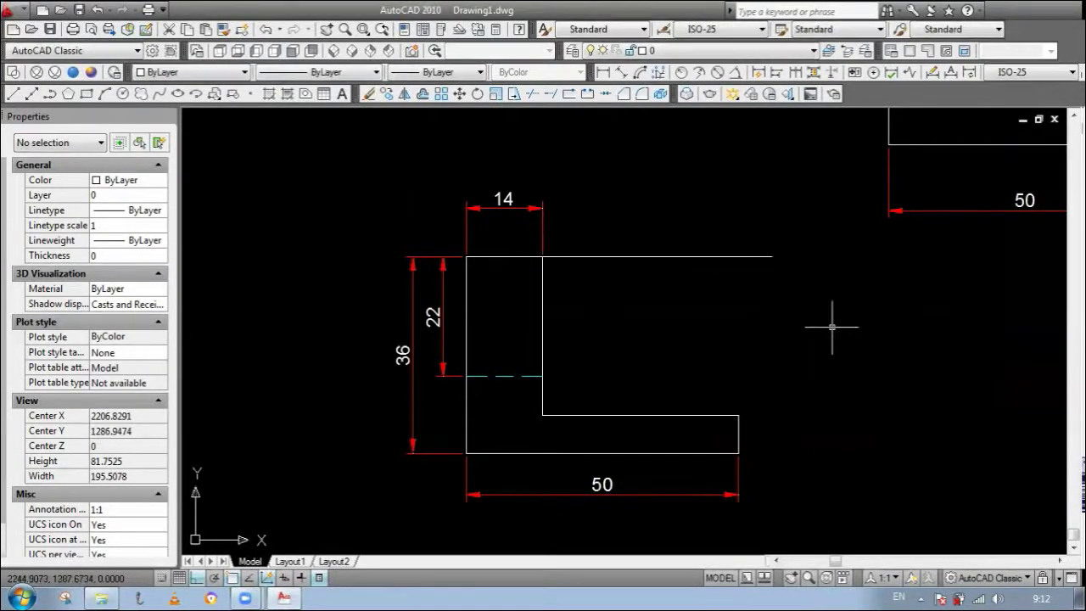
# Step: Extend the profile's short right edge upward to meet the horizontal guide line
pyautogui.click(791, 357)
pyautogui.click(723, 247)
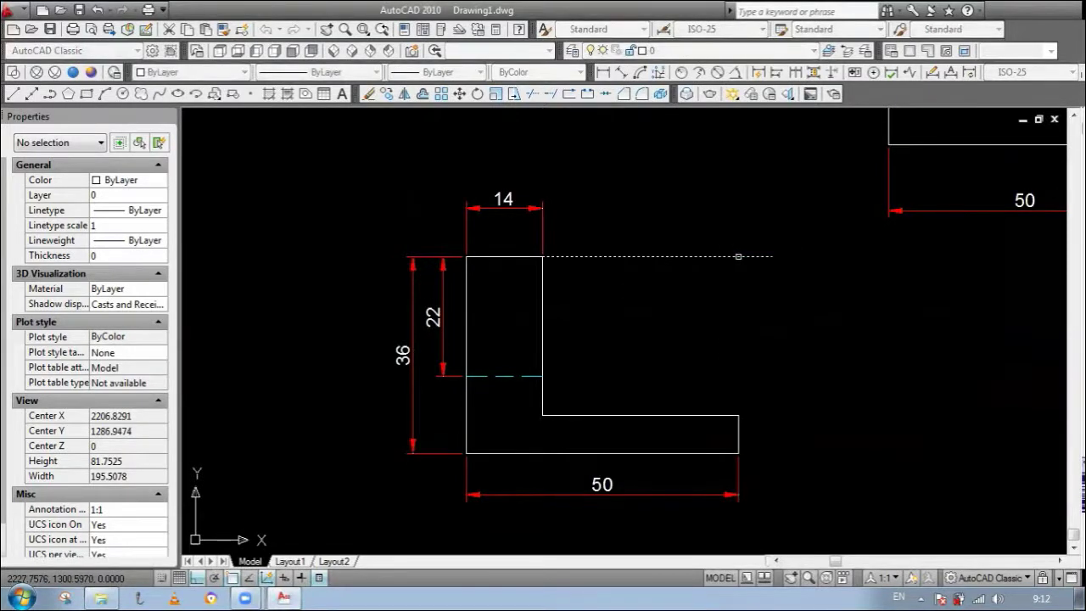
pyautogui.click(738, 427)
pyautogui.press('Return')
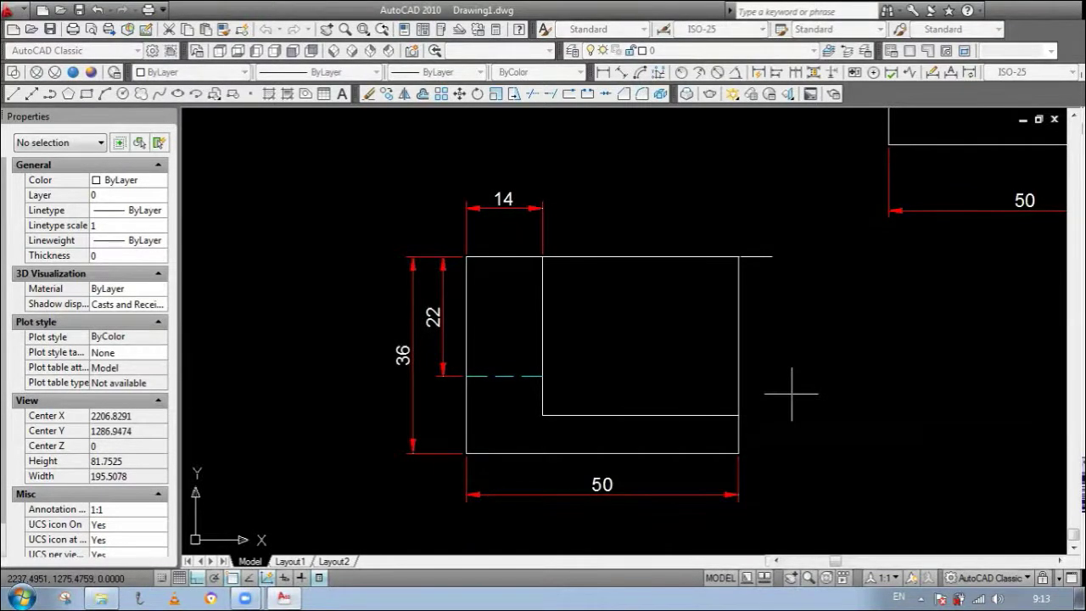
# Step: Offset the profile's right edge inward and trim the excess lines to form a U-shaped profile
pyautogui.click(739, 327)
pyautogui.click(707, 326)
pyautogui.press('Escape')
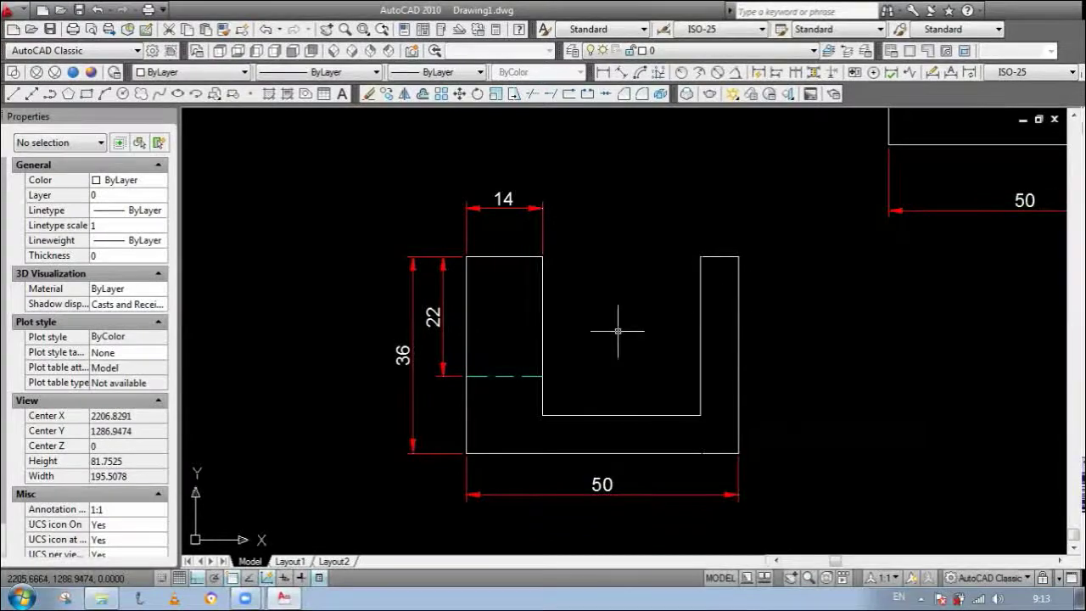
# Step: Move the separate dimensioned 50 by 36 rectangle straight up, farther away from the U-shaped profile
pyautogui.scroll(-2, 502, 340)
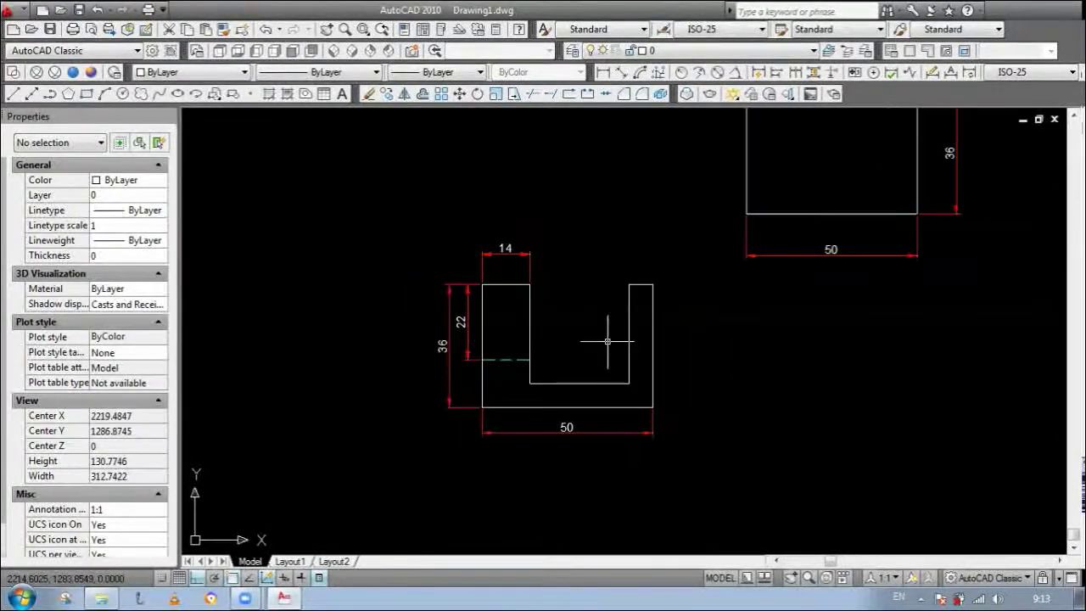
pyautogui.scroll(-2, 747, 390)
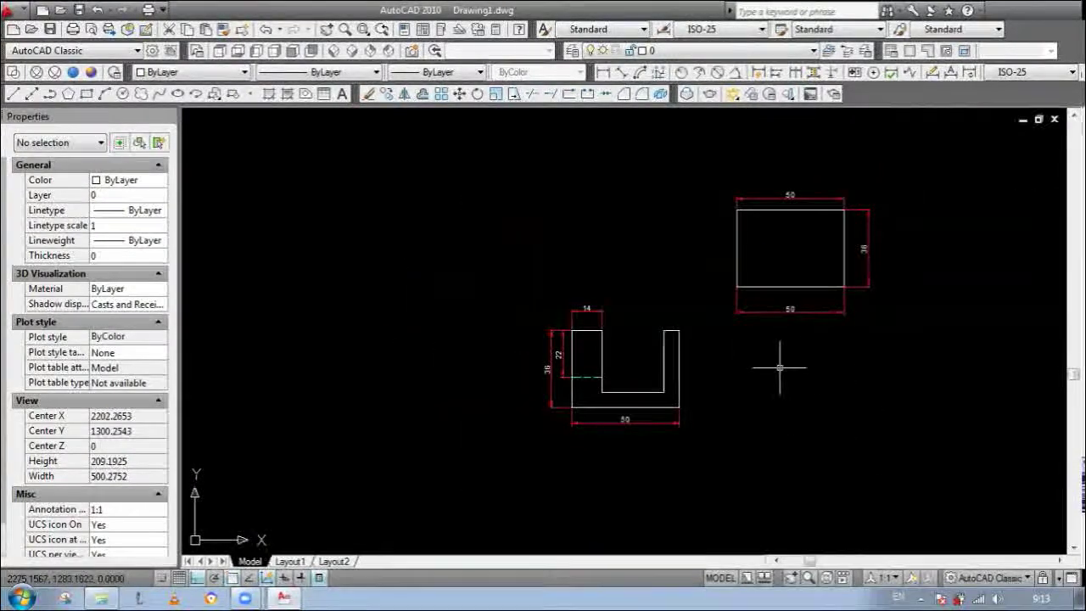
pyautogui.click(951, 389)
pyautogui.click(727, 180)
pyautogui.write('m')
pyautogui.press('Return')
pyautogui.click(891, 412)
pyautogui.click(901, 293)
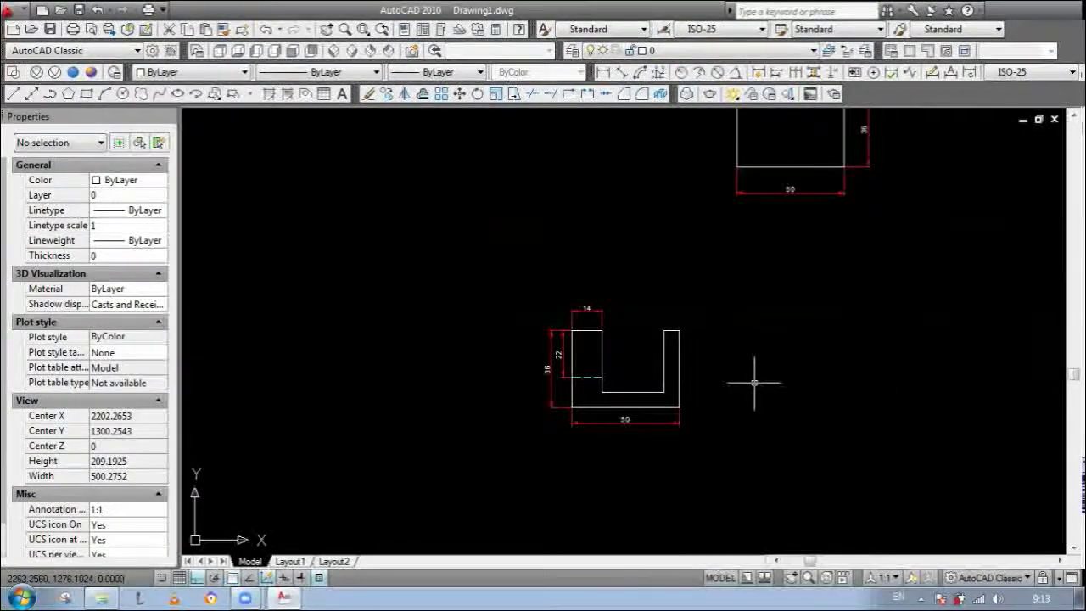
# Step: Draw two horizontal projection lines to the right from the U-profile's lower-right and upper-right corners
pyautogui.scroll(3, 772, 475)
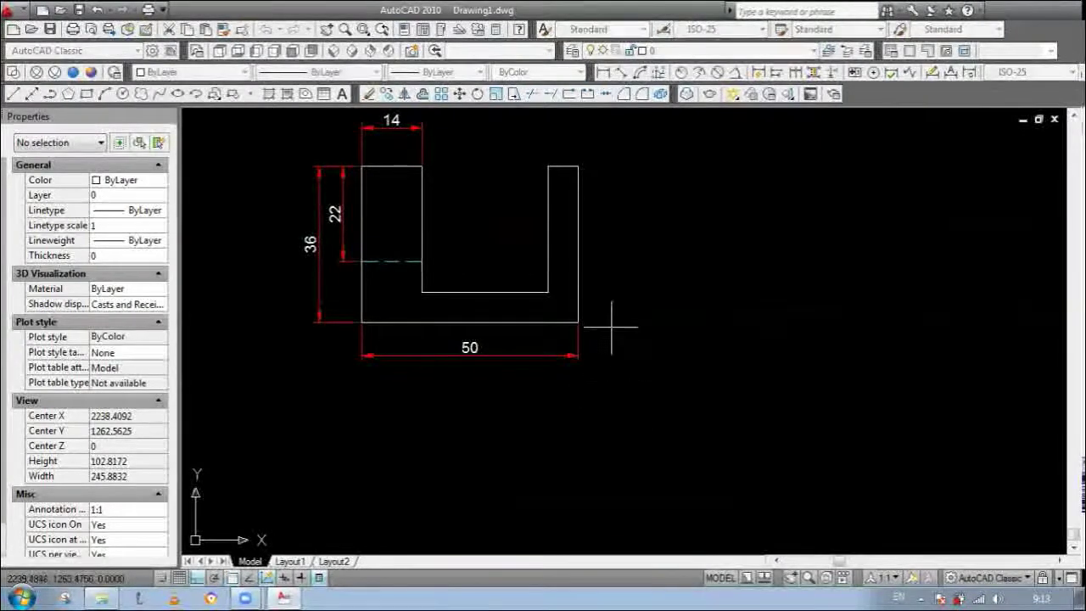
pyautogui.click(577, 322)
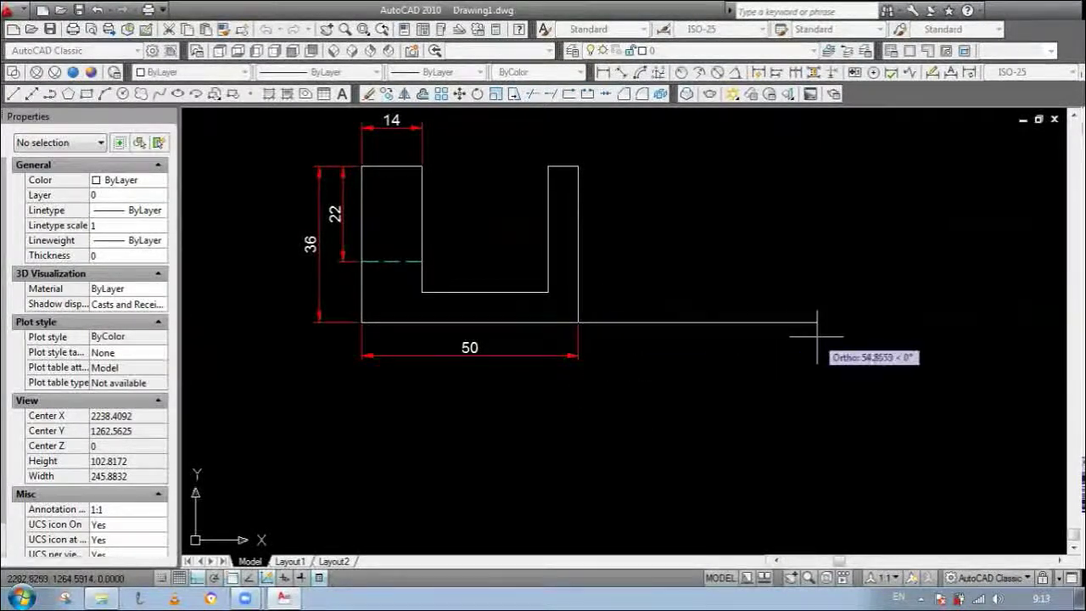
pyautogui.click(851, 323)
pyautogui.press('Return')
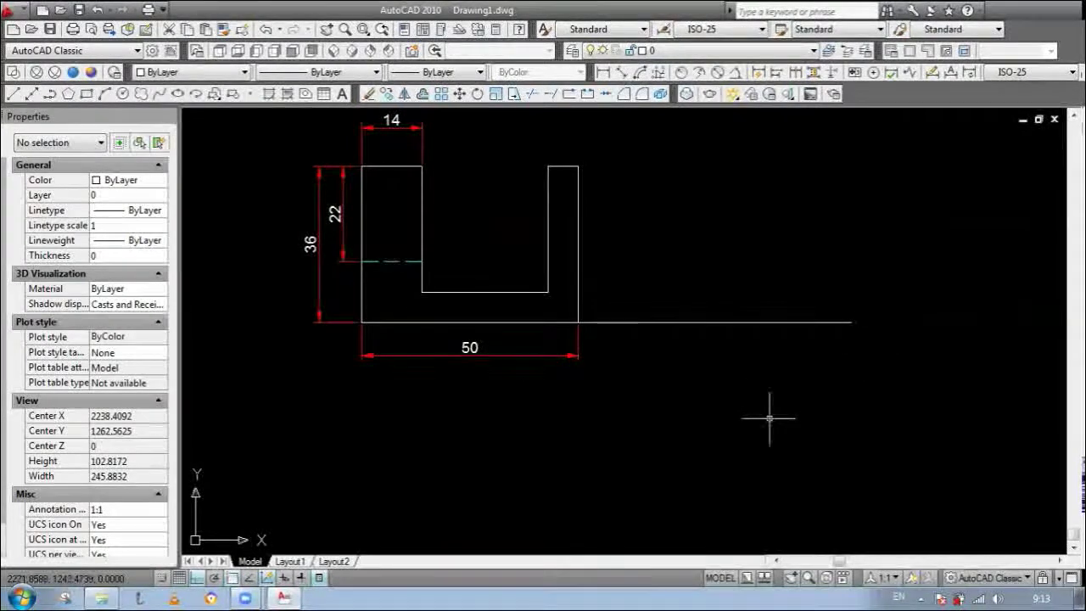
pyautogui.click(578, 165)
pyautogui.click(811, 227)
pyautogui.press('Return')
# Step: Draw a vertical line across both projection lines to the right of the U-profile, ending with a short horizontal segment below
pyautogui.press('Return')
pyautogui.click(682, 152)
pyautogui.click(682, 348)
pyautogui.press('Return')
pyautogui.press('Return')
pyautogui.press('Return')
pyautogui.click(650, 348)
pyautogui.press('Return')
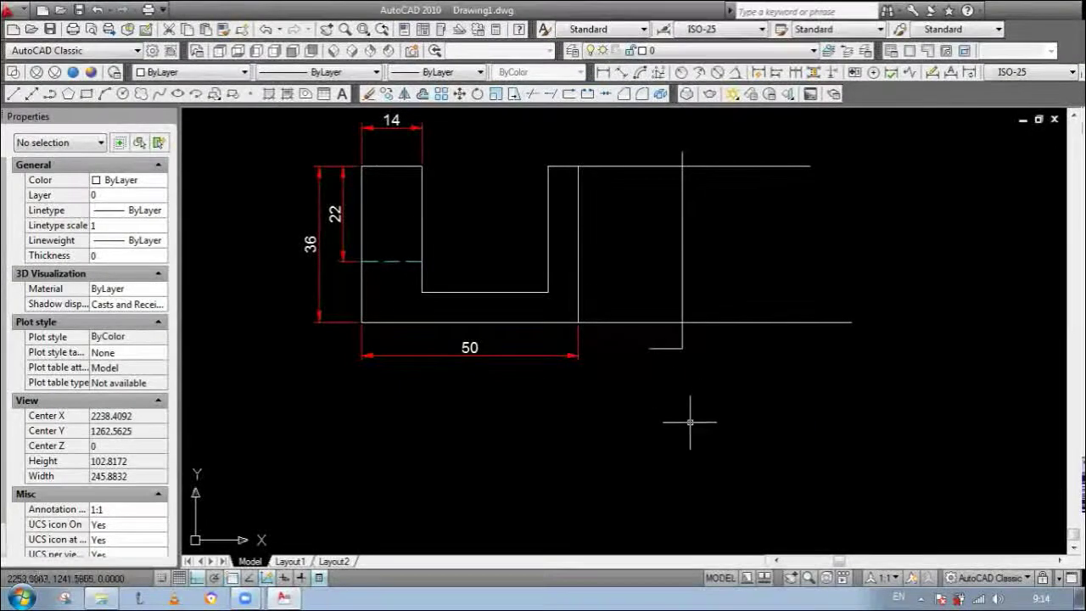
pyautogui.write('tr')
pyautogui.press('Return')
pyautogui.click(703, 350)
pyautogui.click(664, 340)
pyautogui.click(650, 323)
pyautogui.press('Escape')
# Step: Trim away the parts of both projection lines between the U-profile and the vertical line
pyautogui.press('Return')
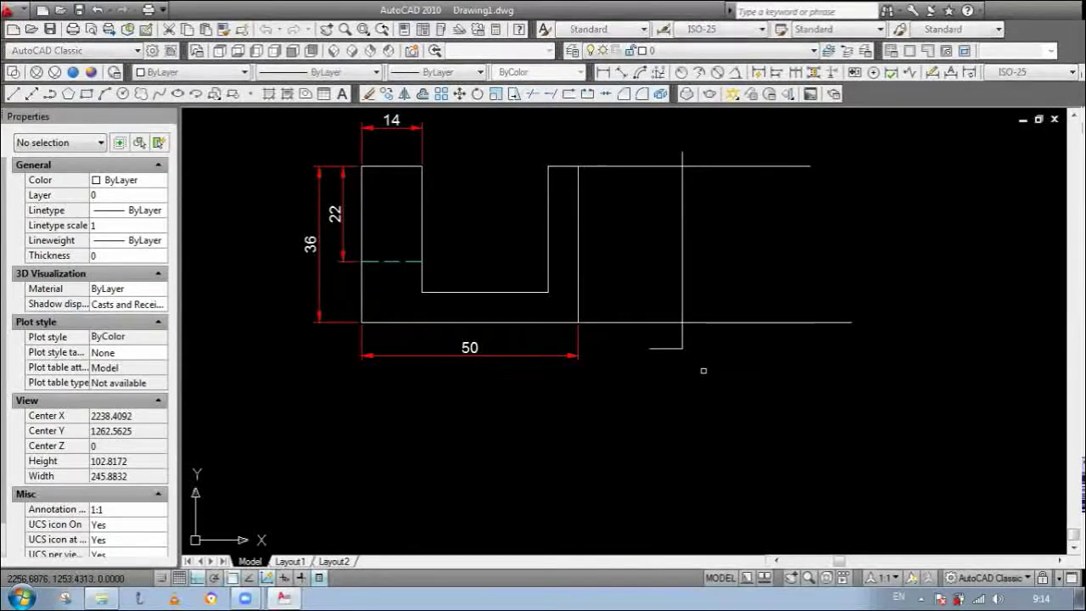
pyautogui.click(651, 312)
pyautogui.click(650, 228)
pyautogui.click(645, 152)
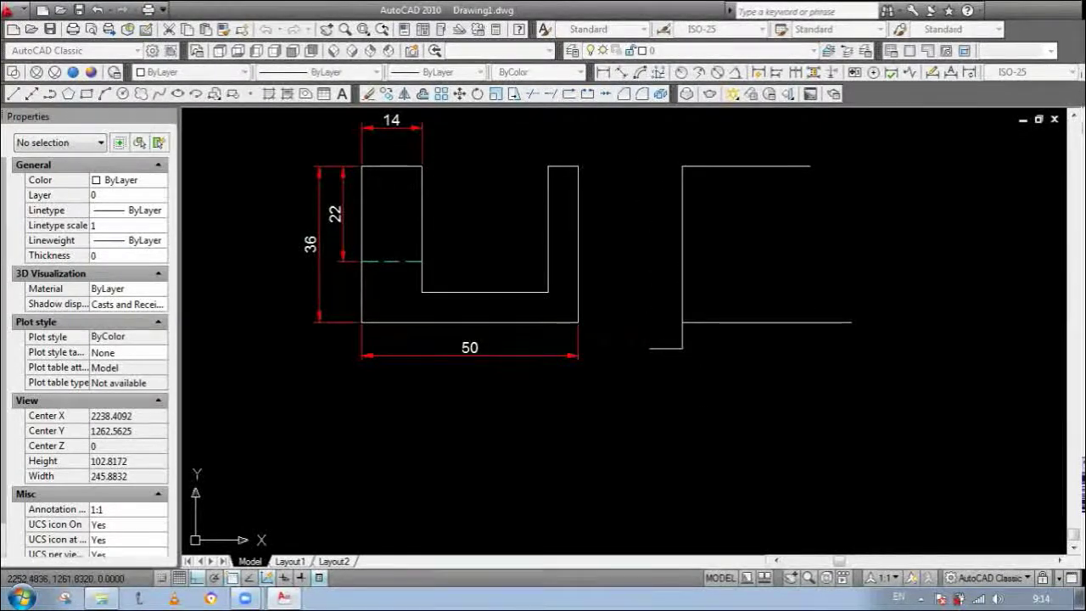
pyautogui.press('Return')
# Step: Erase the short leftover horizontal segment below the side view's lower projection line
pyautogui.press('e')
pyautogui.press('Return')
pyautogui.click(678, 390)
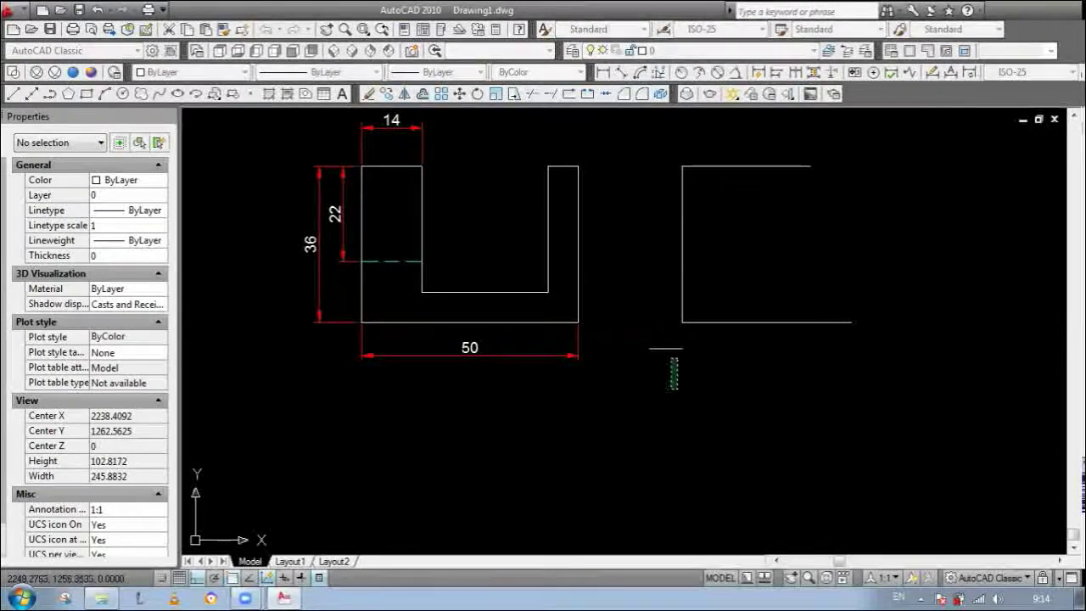
pyautogui.click(667, 344)
pyautogui.press('Return')
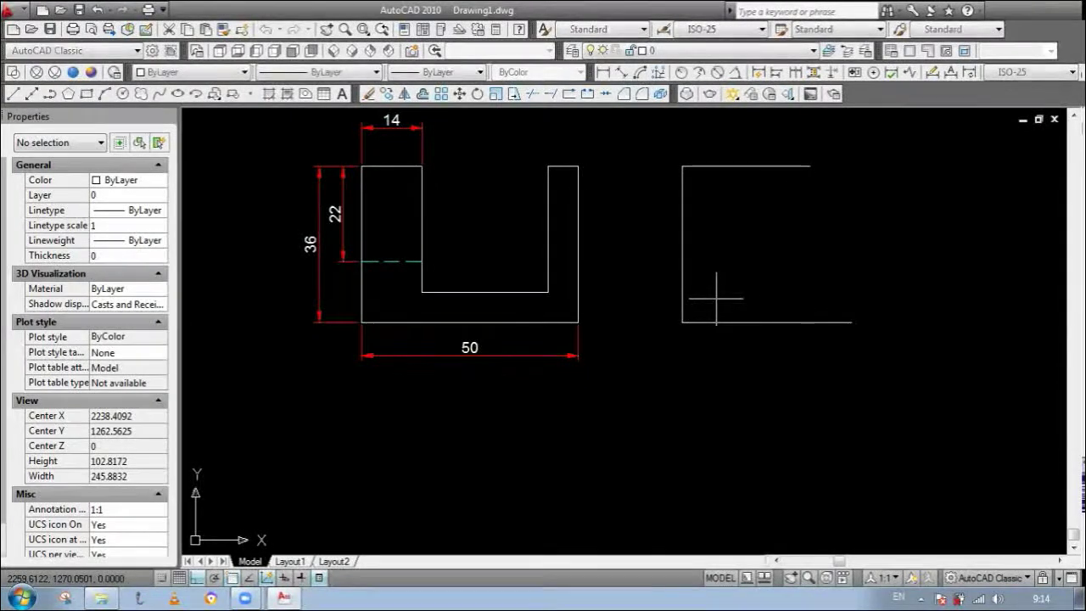
# Step: Draw a horizontal line off the side view's left edge and close the view into a rectangle with a right vertical edge
pyautogui.write('l')
pyautogui.press('Return')
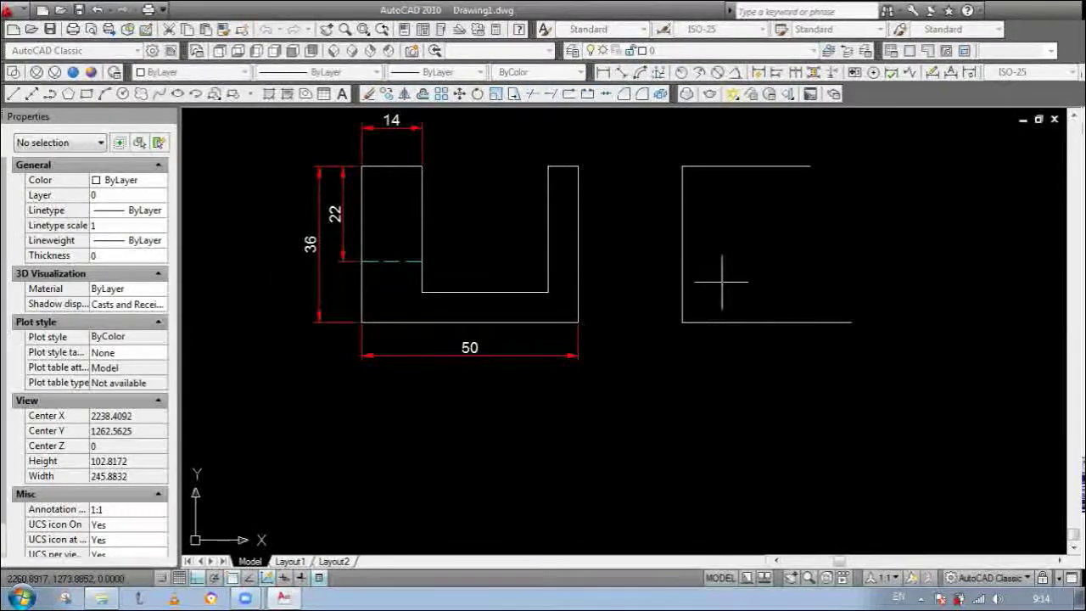
pyautogui.click(683, 231)
pyautogui.click(747, 244)
pyautogui.press('Escape')
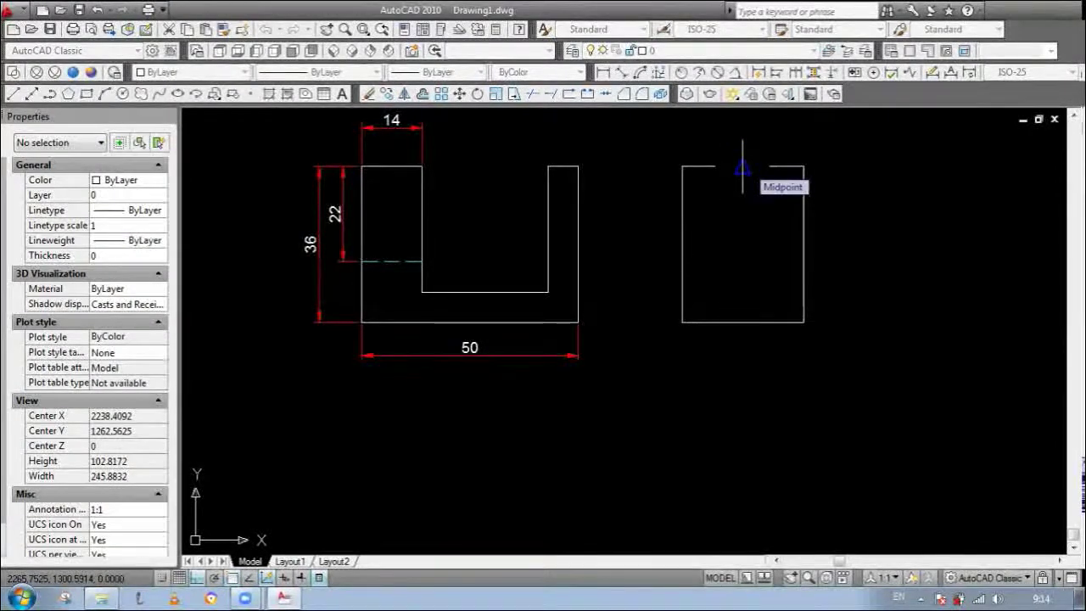
# Step: Draw a vertical line from the midpoint of the side view's top edge down to its bottom edge
pyautogui.click(743, 166)
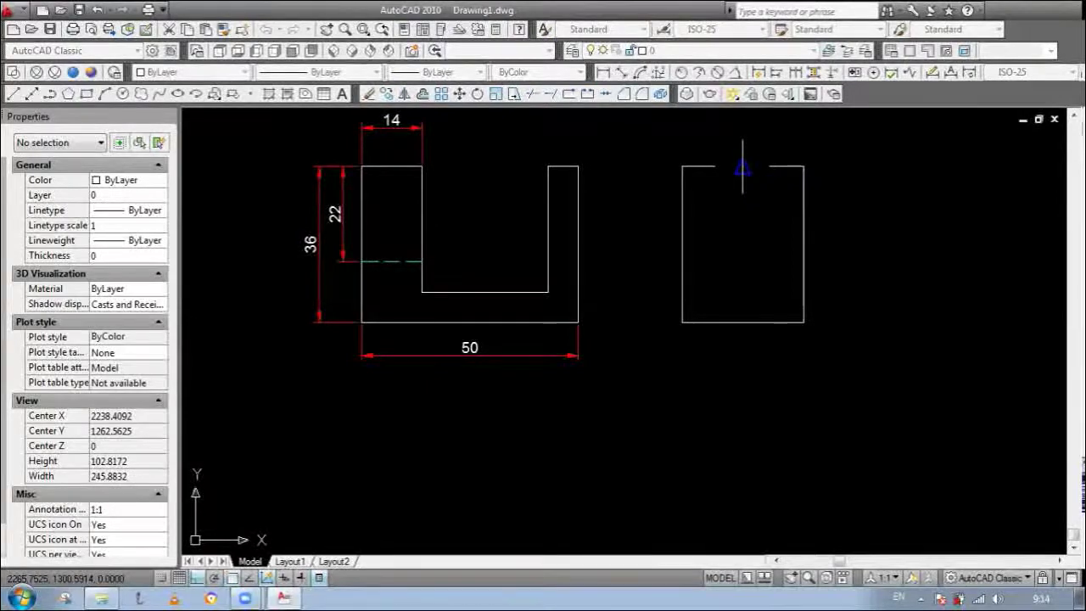
pyautogui.click(742, 322)
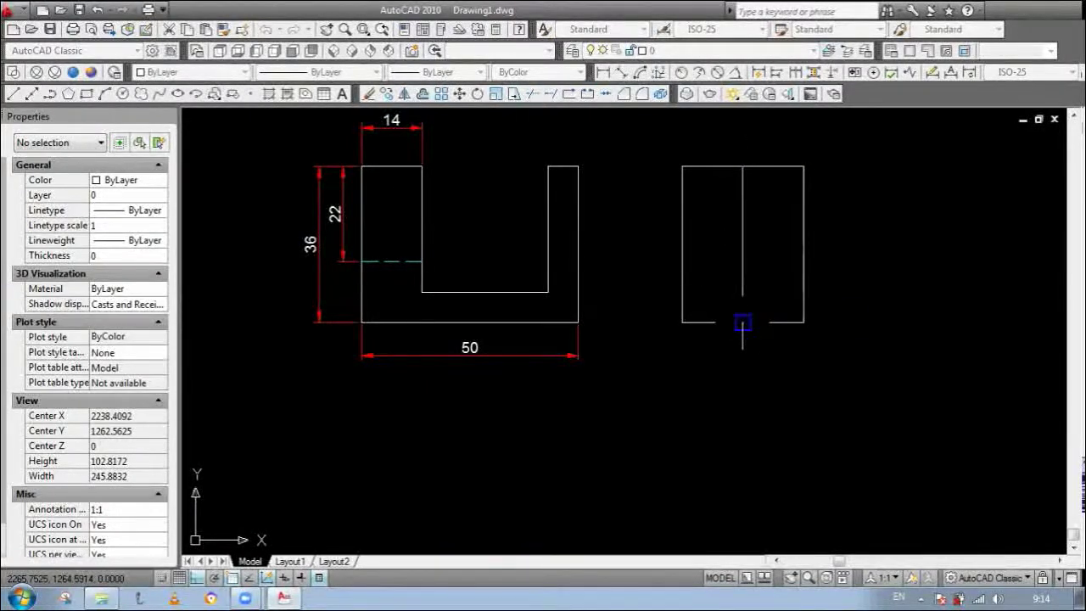
pyautogui.press('Escape')
# Step: Create a new layer named CENTER
pyautogui.click(774, 258)
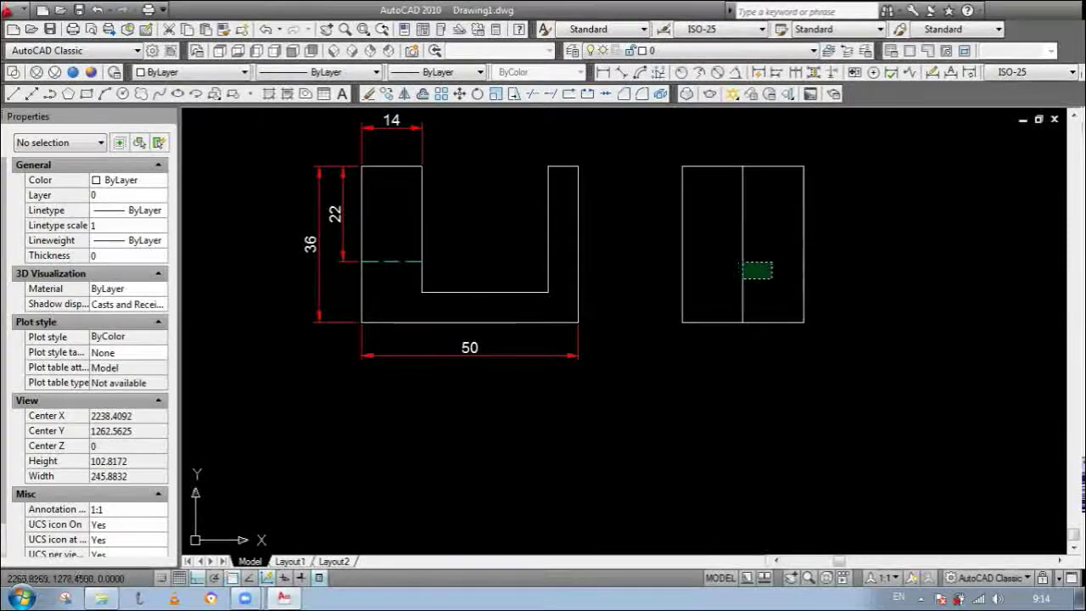
pyautogui.click(737, 280)
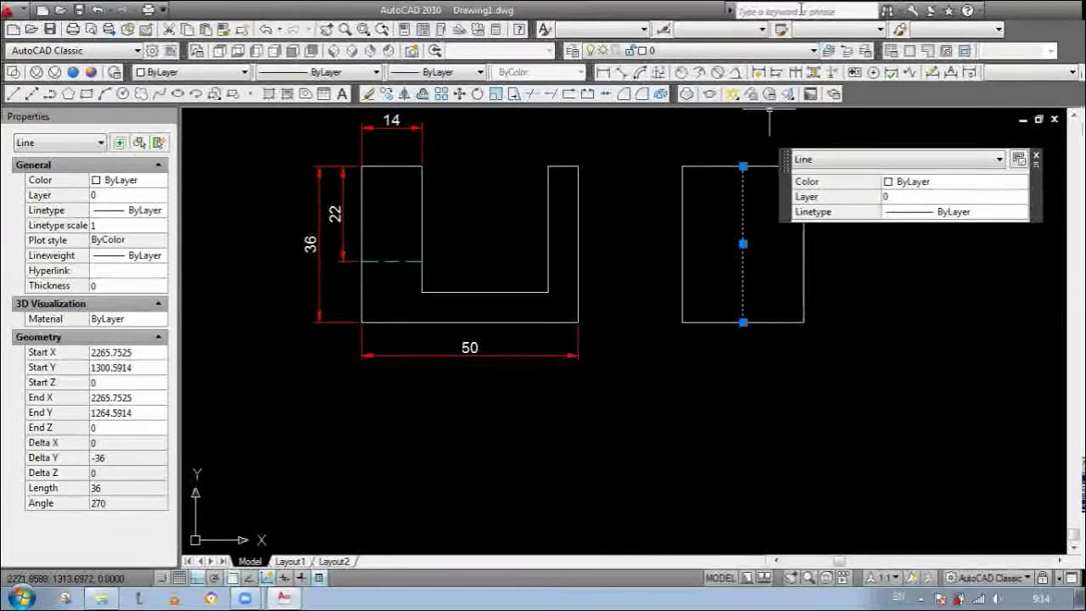
pyautogui.click(573, 50)
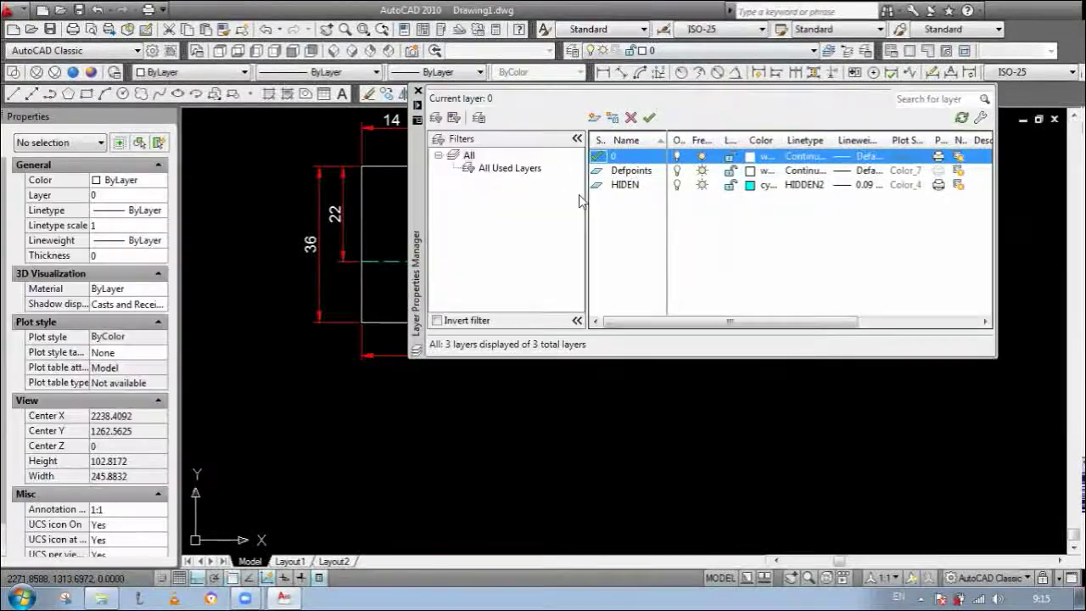
pyautogui.rightClick(711, 197)
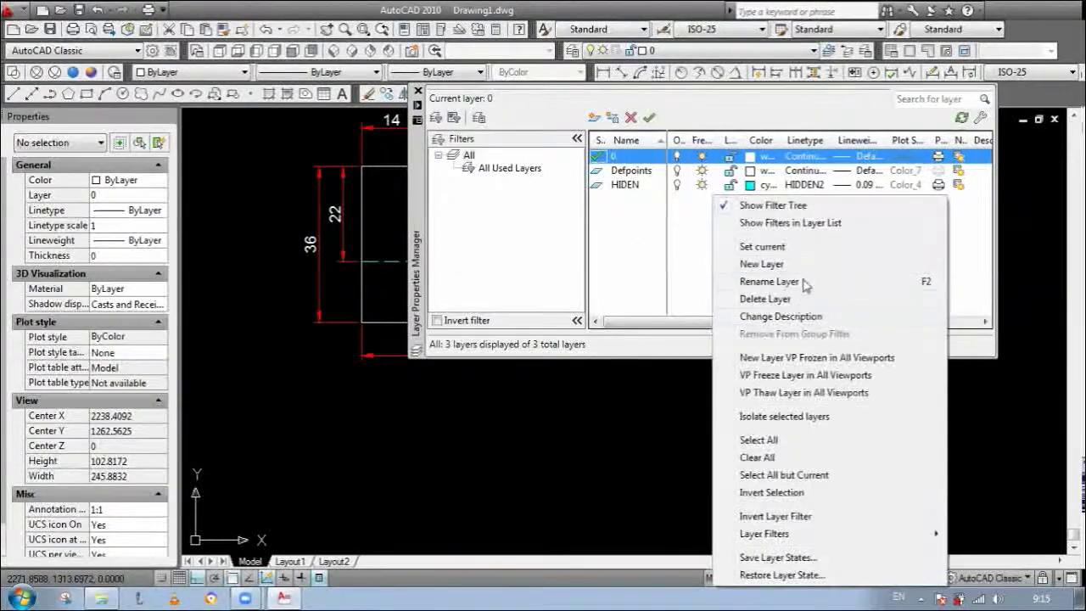
pyautogui.click(799, 263)
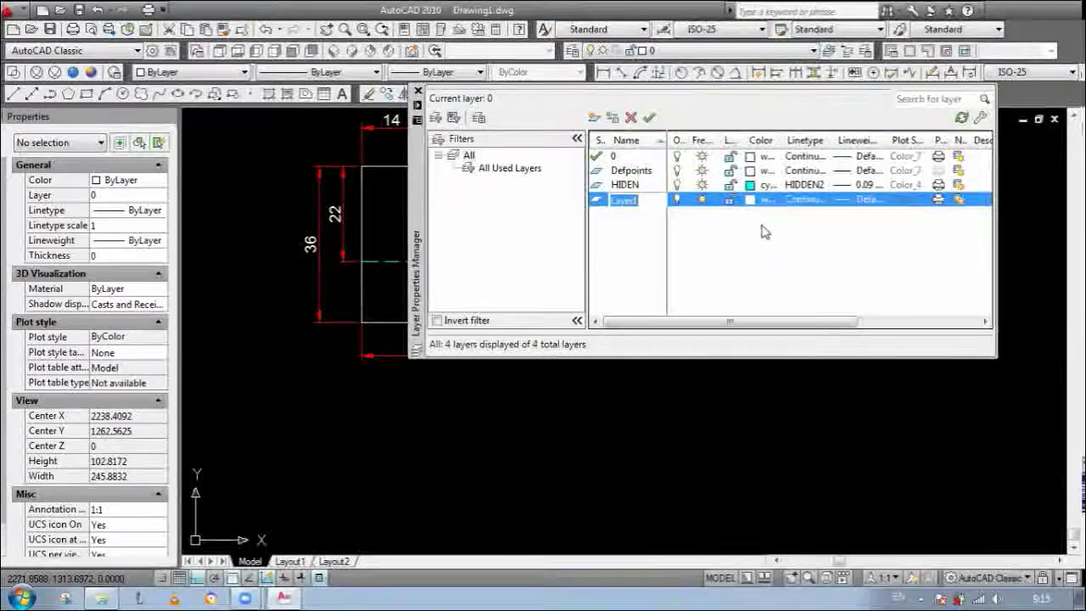
pyautogui.click(648, 202)
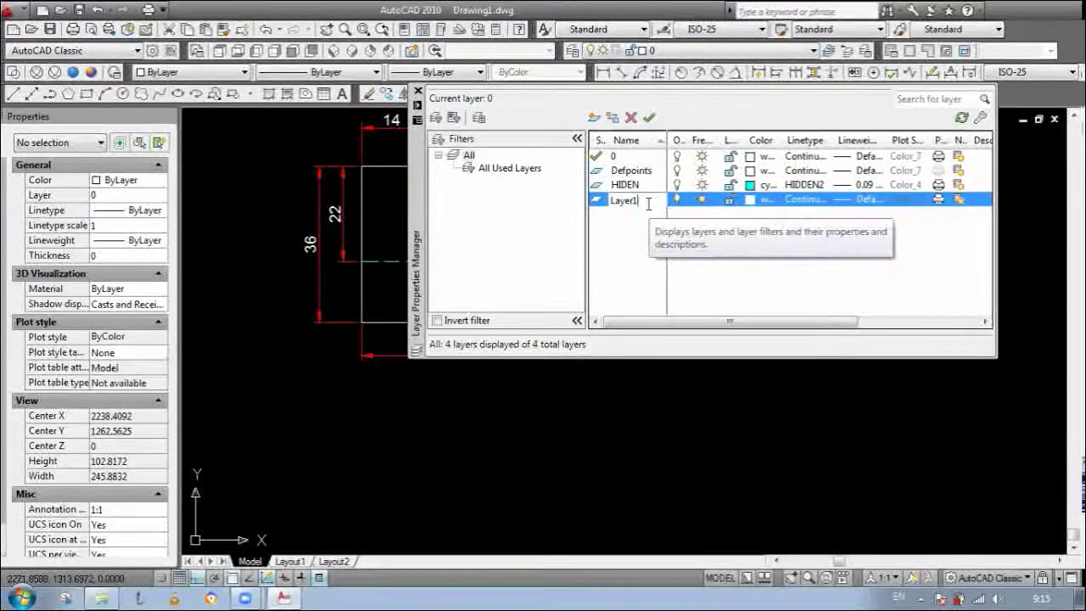
pyautogui.press('BackSpace')
pyautogui.press('BackSpace')
pyautogui.press('BackSpace')
pyautogui.press('BackSpace')
pyautogui.press('BackSpace')
pyautogui.write('CENTER')
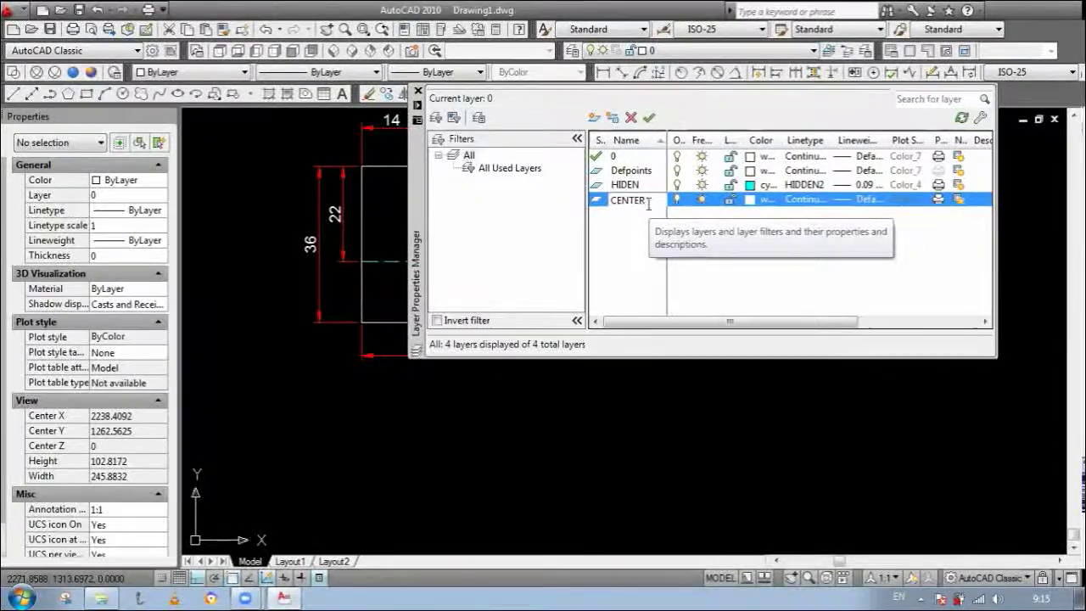
# Step: Load the CENTER linetype from acadiso.lin through the CENTER layer's linetype setting
pyautogui.click(828, 201)
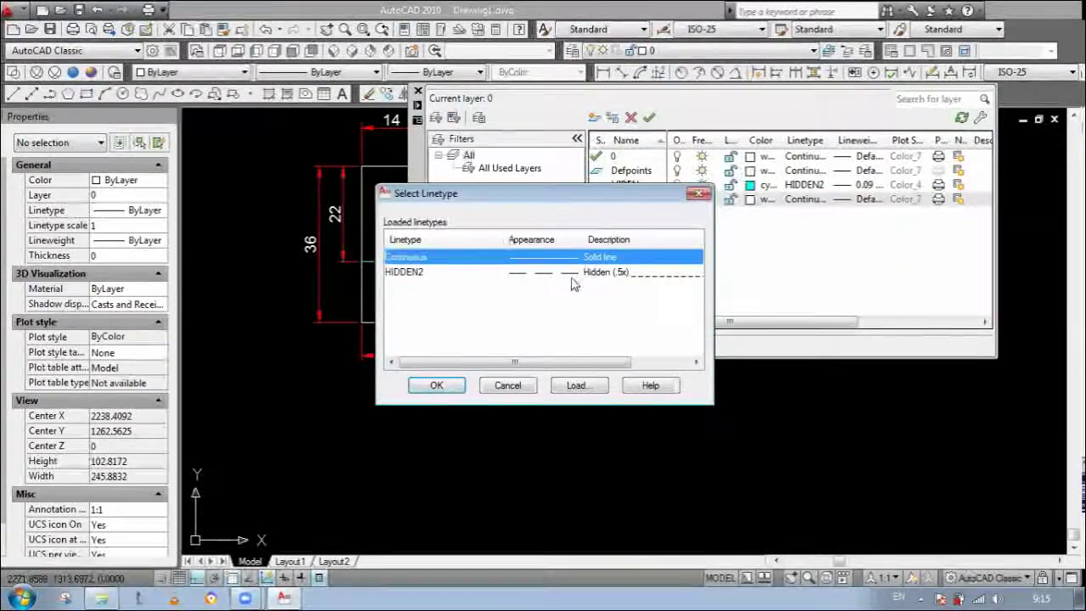
pyautogui.click(585, 385)
pyautogui.click(696, 362)
pyautogui.click(696, 363)
pyautogui.click(696, 363)
pyautogui.click(696, 362)
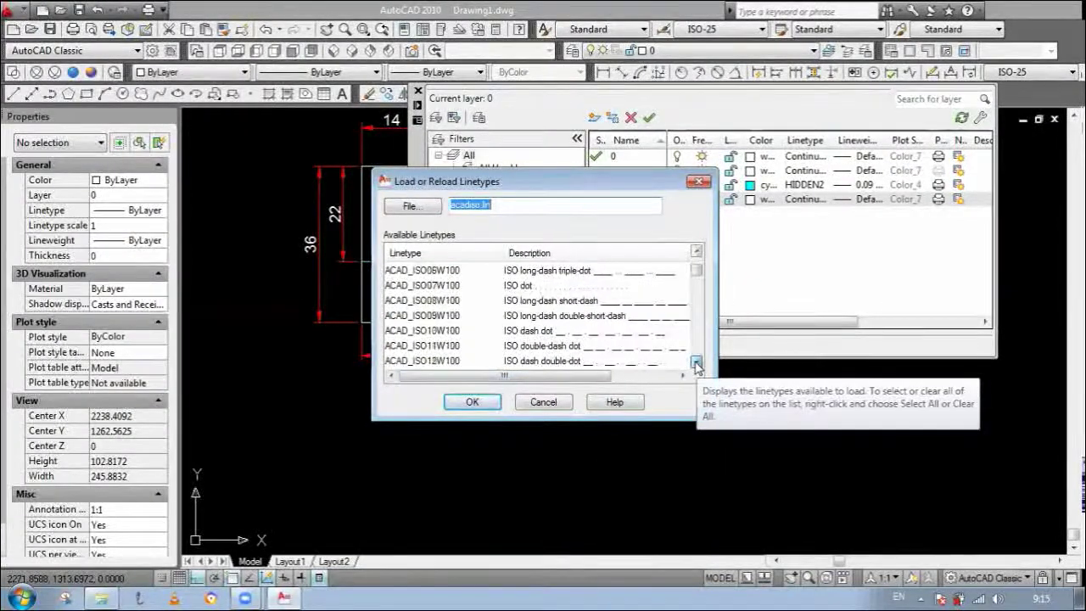
pyautogui.click(696, 362)
pyautogui.click(696, 362)
pyautogui.click(696, 362)
pyautogui.click(696, 363)
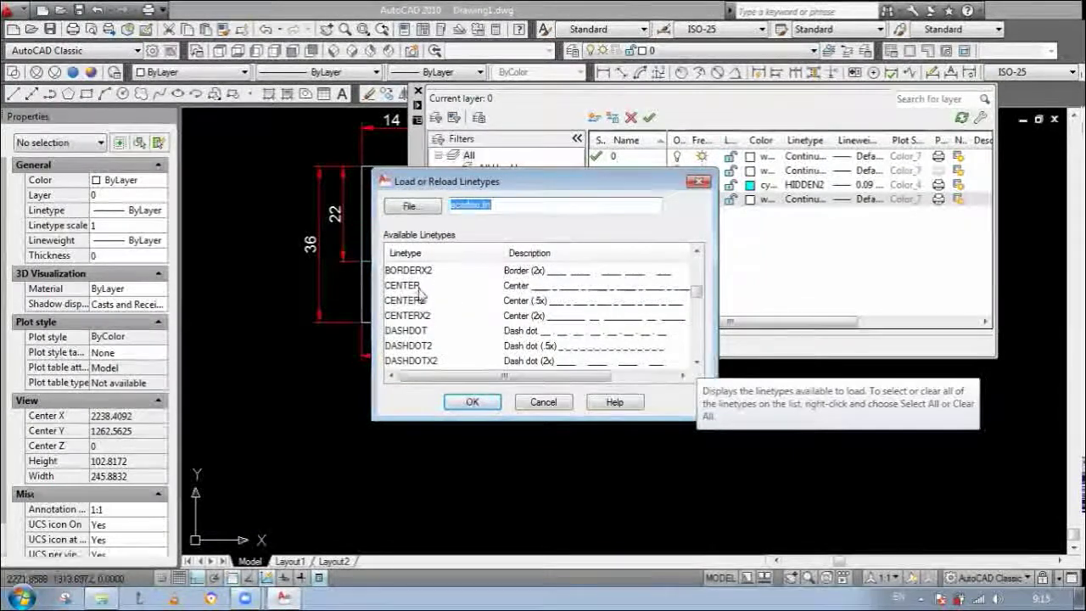
pyautogui.click(617, 289)
pyautogui.click(473, 402)
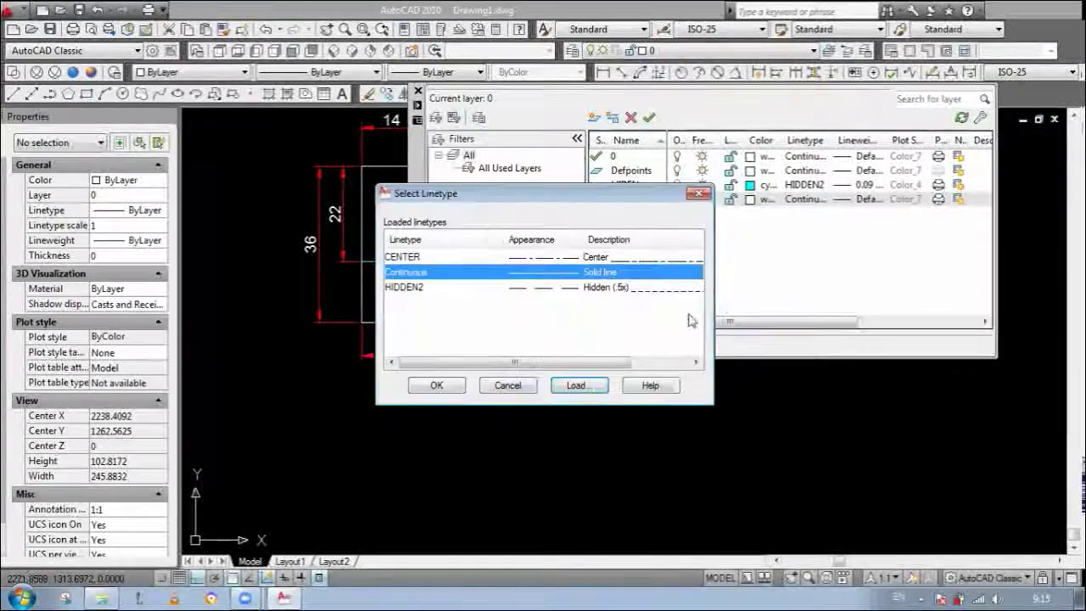
pyautogui.click(437, 385)
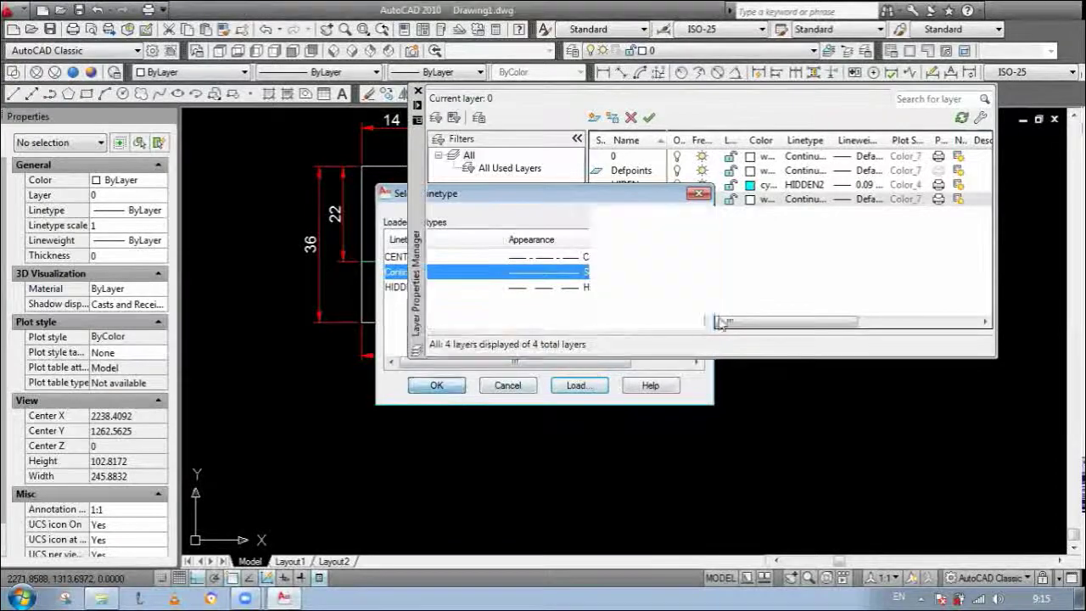
# Step: Set the CENTER layer's colour to red
pyautogui.click(768, 201)
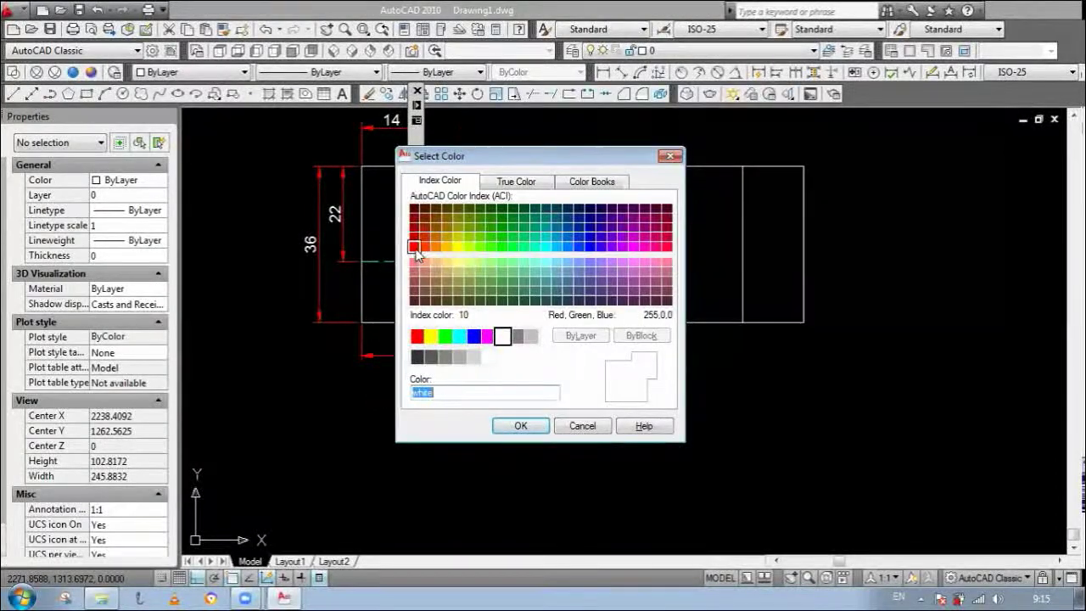
pyautogui.click(424, 246)
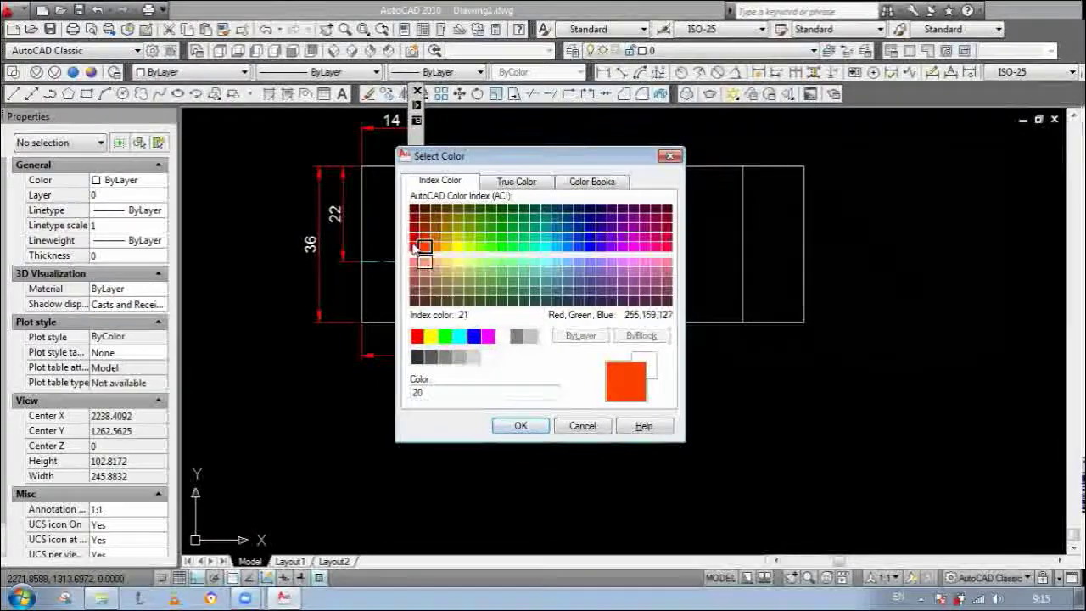
pyautogui.click(418, 338)
pyautogui.click(520, 427)
pyautogui.moveTo(417, 212)
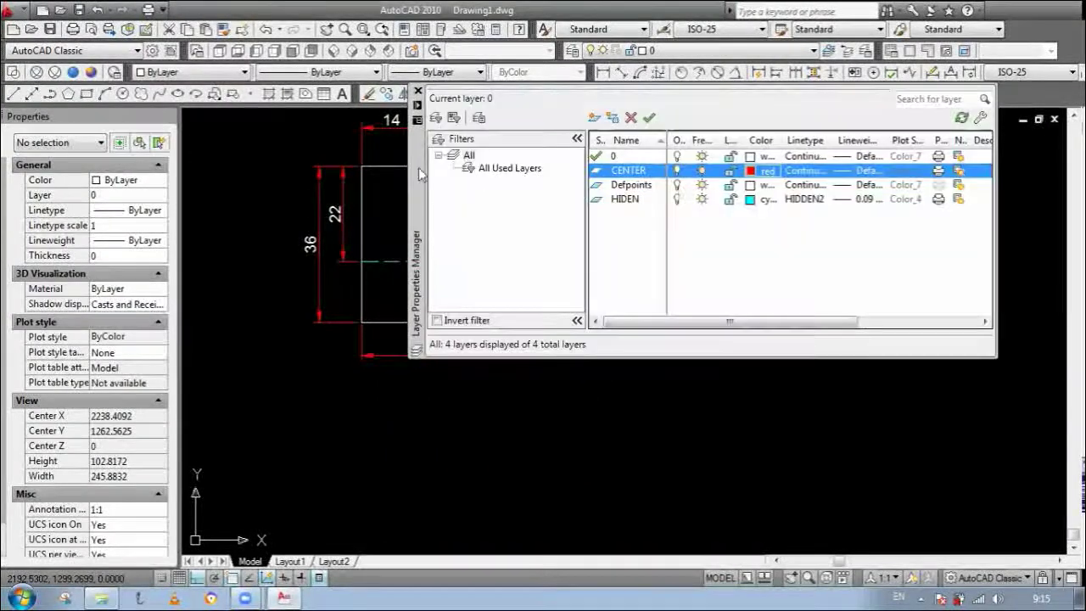
pyautogui.click(872, 187)
pyautogui.click(871, 186)
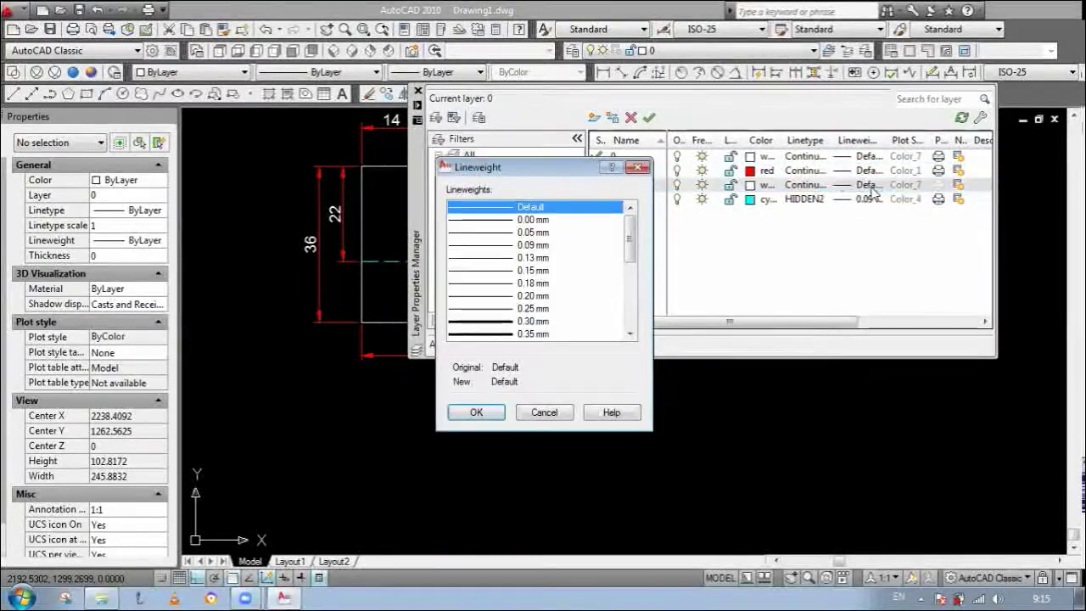
pyautogui.click(632, 169)
# Step: Give the CENTER layer a 0.13 mm lineweight and the CENTER linetype, and close the layer manager
pyautogui.click(869, 173)
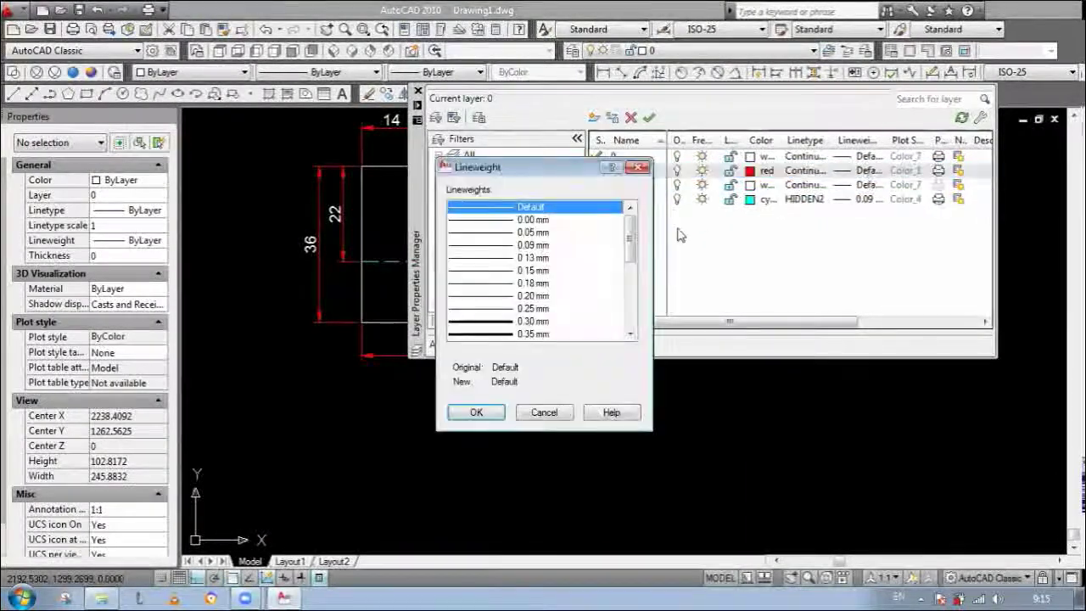
pyautogui.click(534, 258)
pyautogui.click(476, 412)
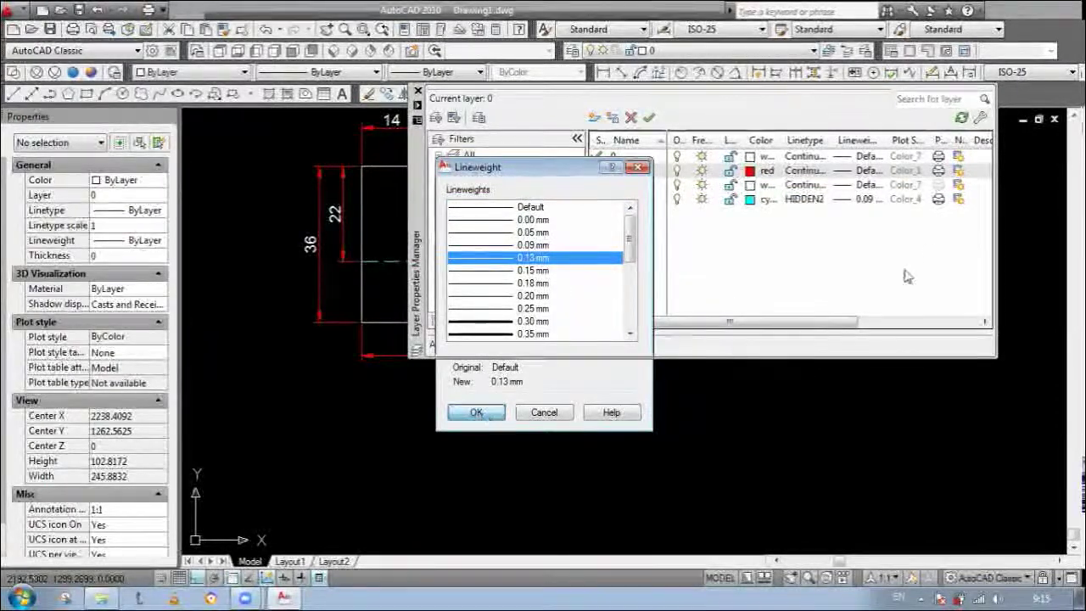
pyautogui.click(820, 170)
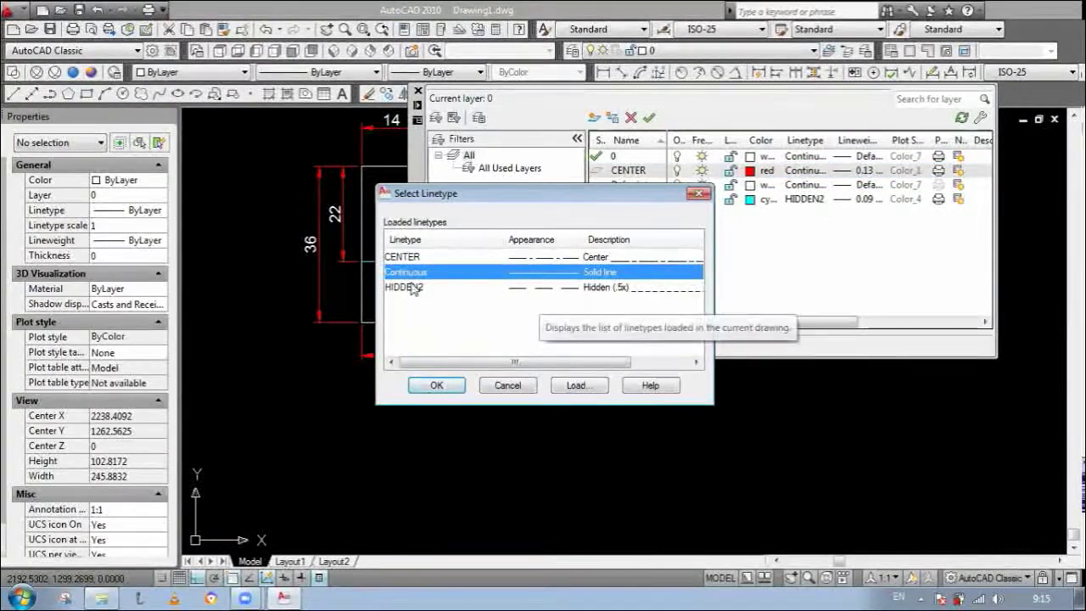
pyautogui.click(655, 256)
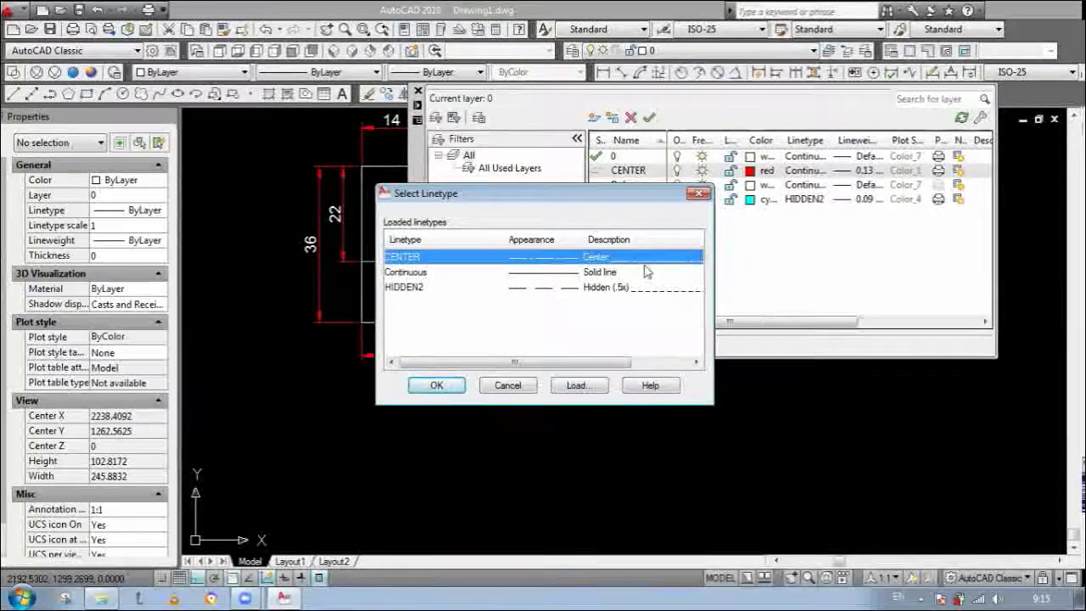
pyautogui.click(436, 385)
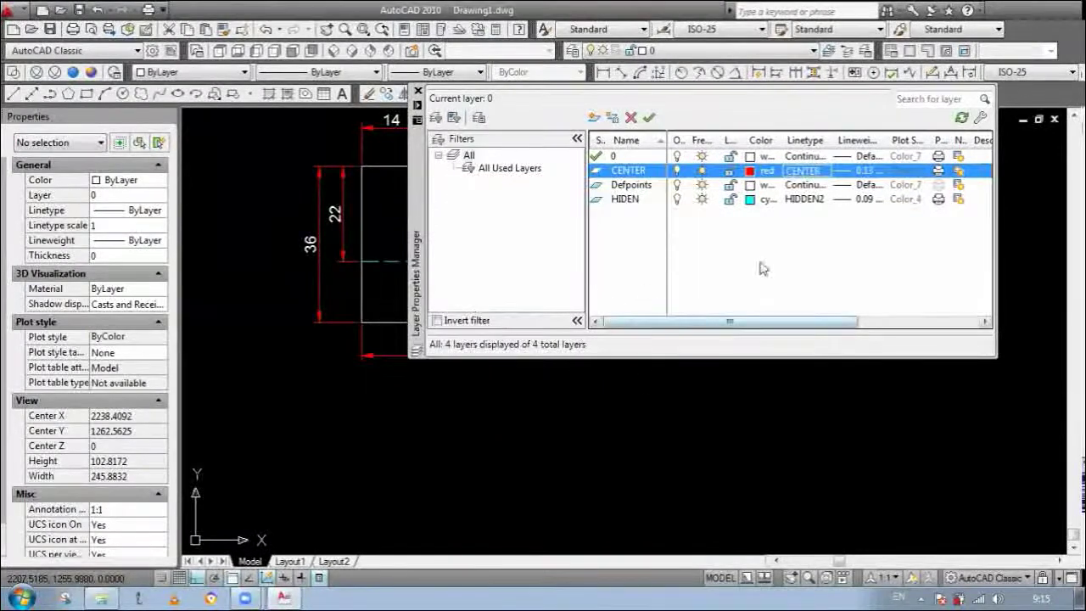
pyautogui.click(390, 382)
pyautogui.moveTo(416, 333)
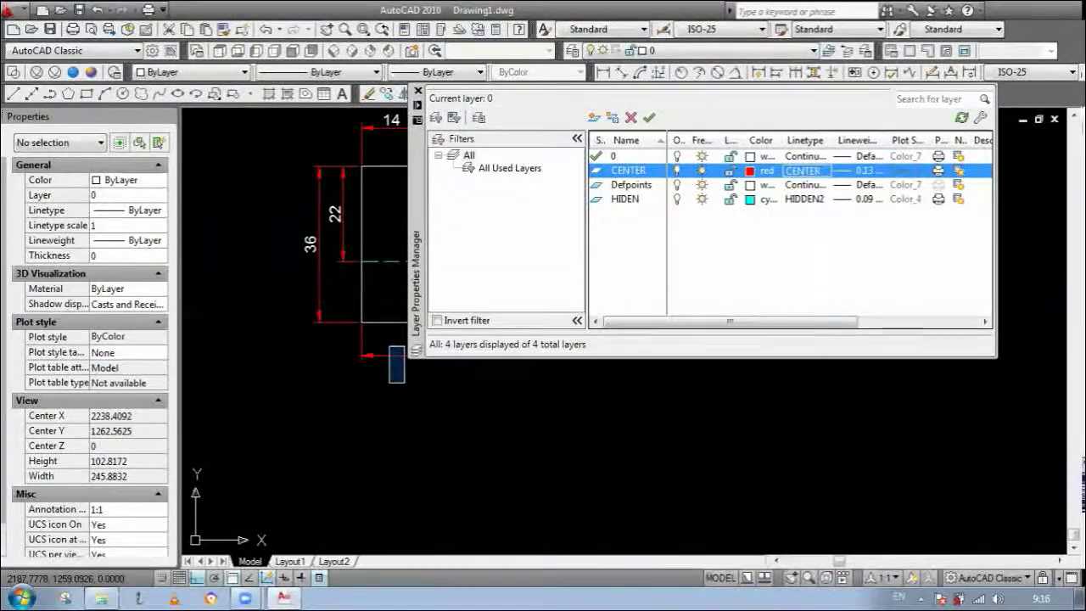
pyautogui.click(418, 92)
# Step: Move the vertical midline of the side view onto the CENTER layer
pyautogui.click(759, 277)
pyautogui.click(719, 257)
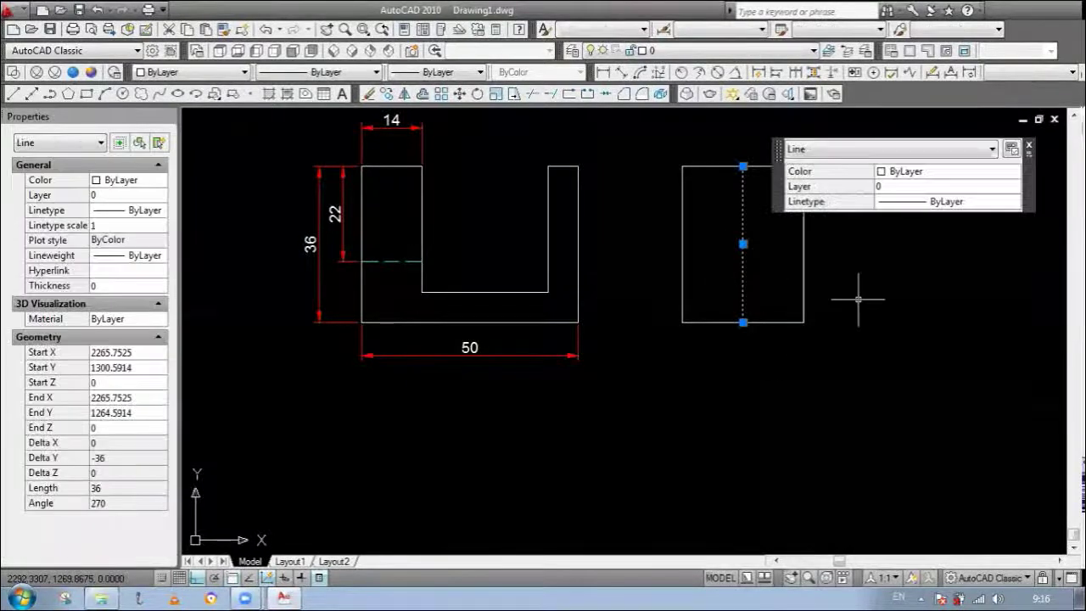
pyautogui.click(949, 187)
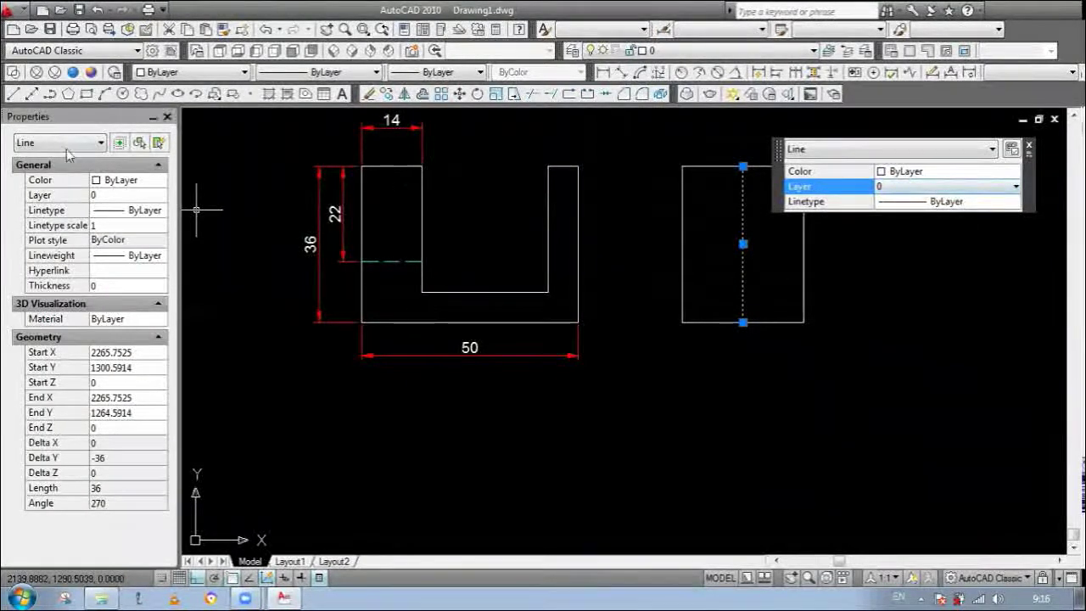
pyautogui.click(1016, 188)
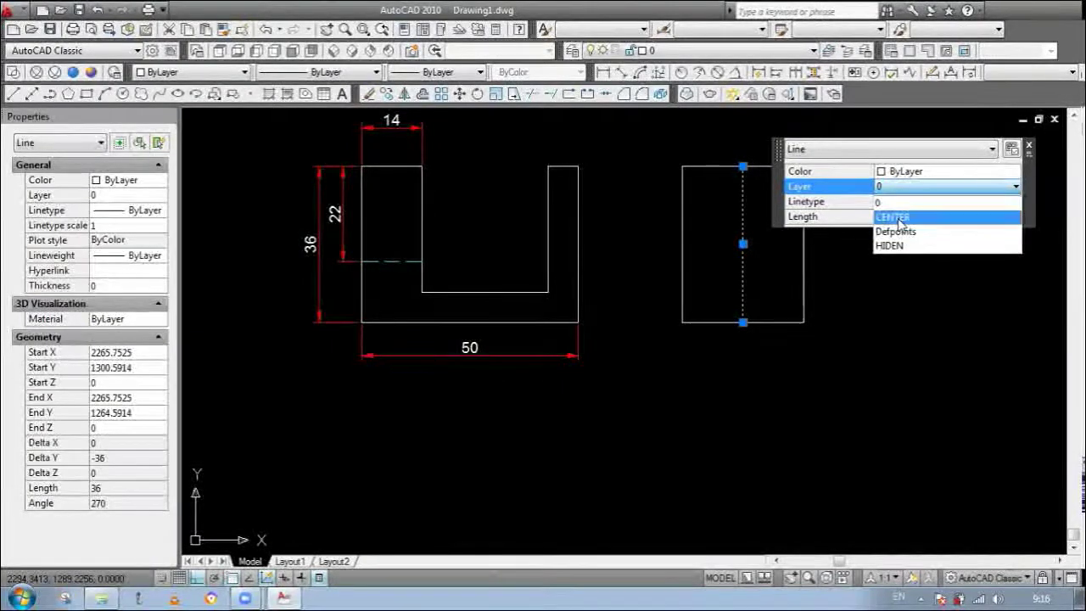
pyautogui.click(895, 218)
pyautogui.press('Escape')
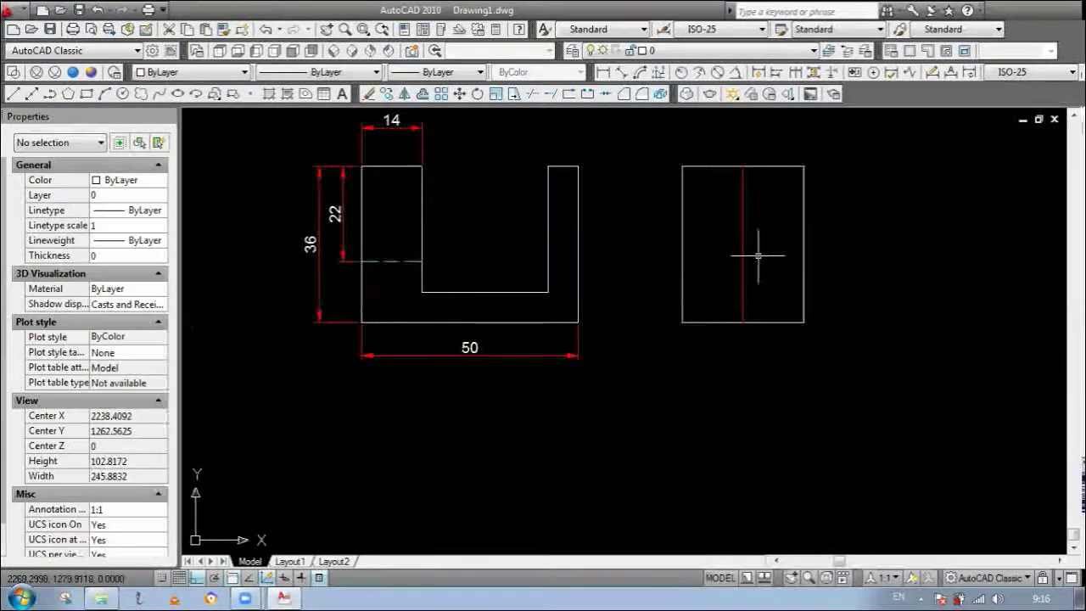
# Step: Stretch both ends of the side view's centre line past the rectangle's top and bottom edges
pyautogui.scroll(2, 758, 255)
pyautogui.click(739, 246)
pyautogui.scroll(-5, 686, 304)
pyautogui.scroll(2, 720, 231)
pyautogui.click(689, 257)
pyautogui.click(688, 227)
pyautogui.click(688, 381)
pyautogui.click(688, 413)
pyautogui.press('Escape')
# Step: Add a horizontal linear dimension for the side view's width below its bottom edge
pyautogui.scroll(2, 687, 368)
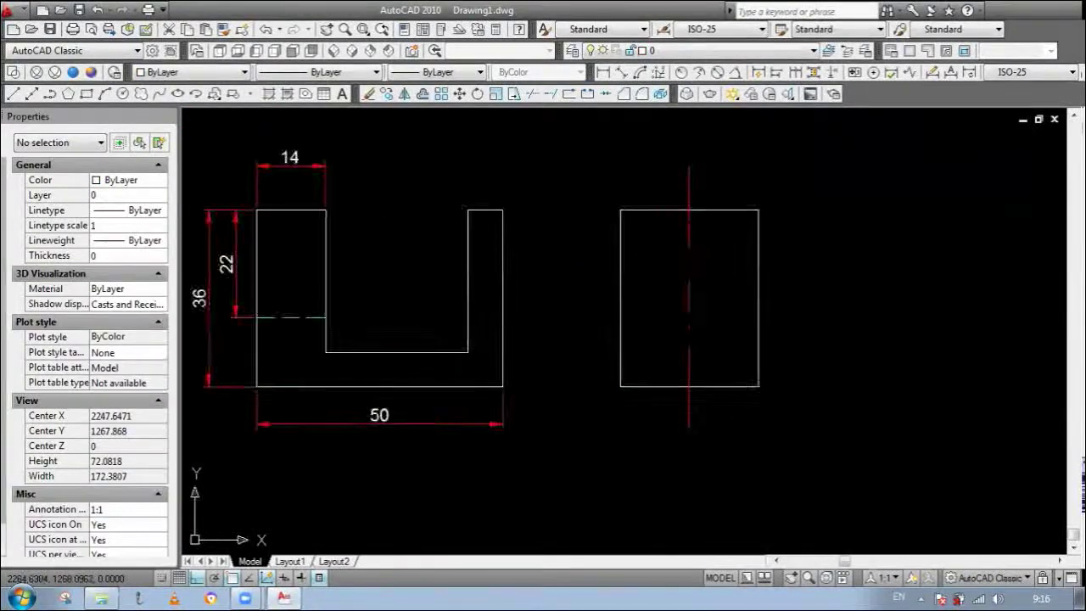
pyautogui.scroll(2, 695, 366)
pyautogui.scroll(-2, 598, 310)
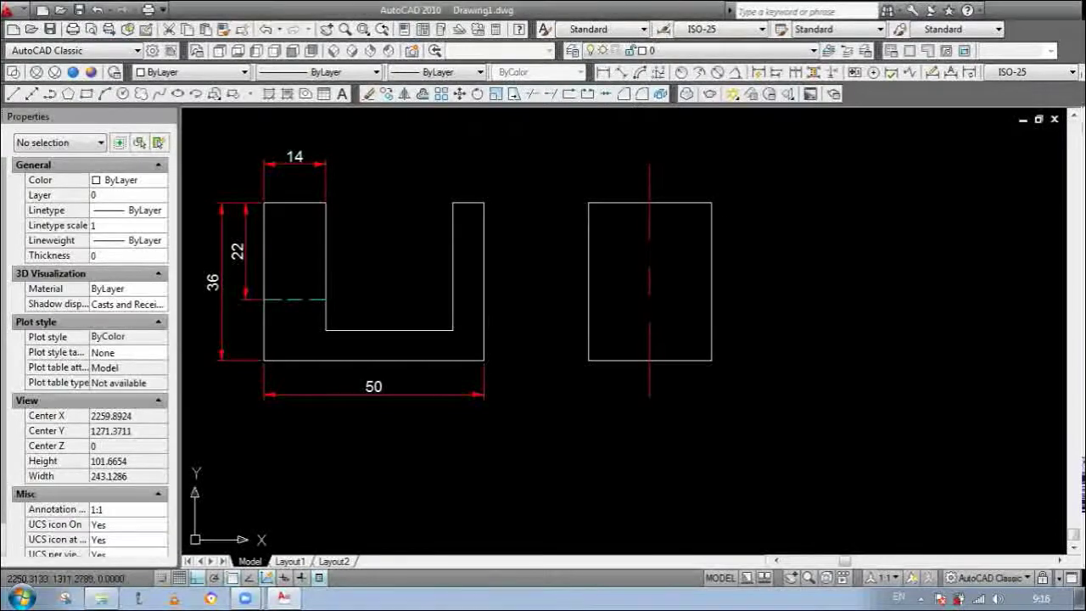
pyautogui.click(603, 75)
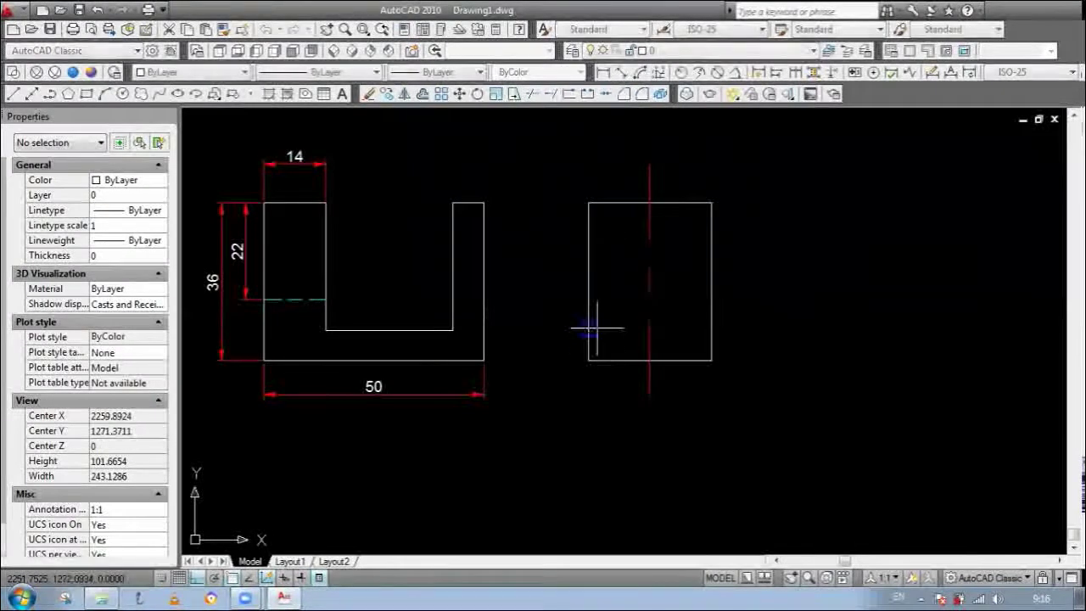
pyautogui.click(711, 361)
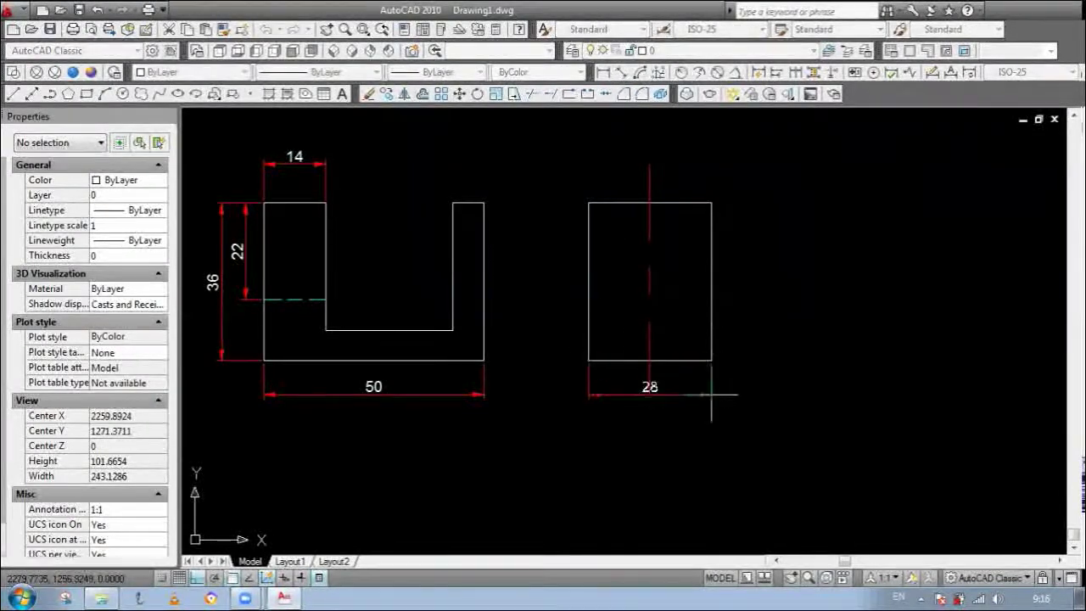
pyautogui.scroll(2, 616, 417)
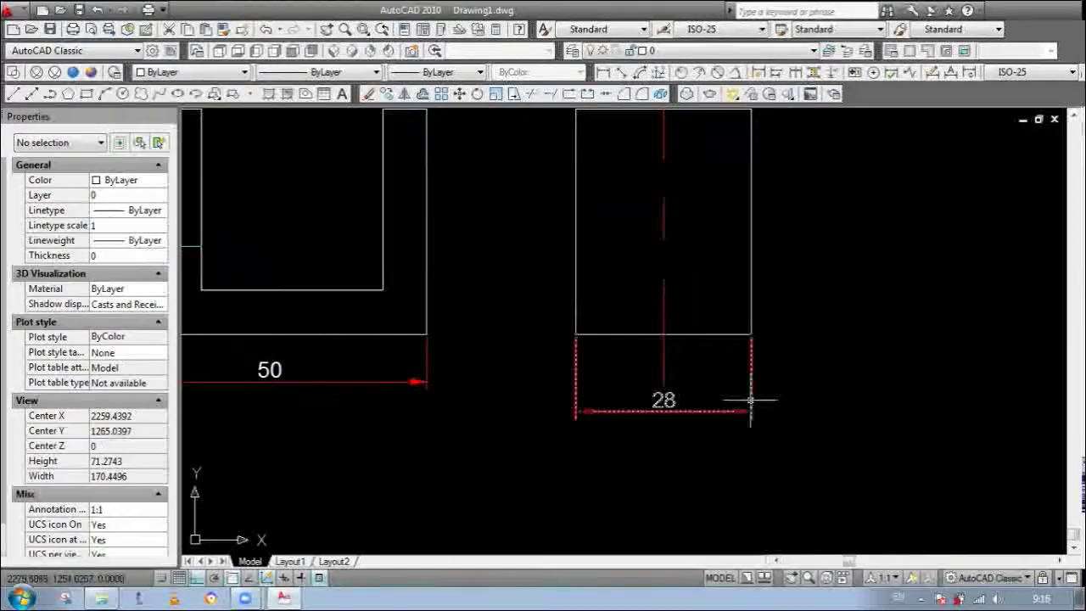
pyautogui.click(706, 416)
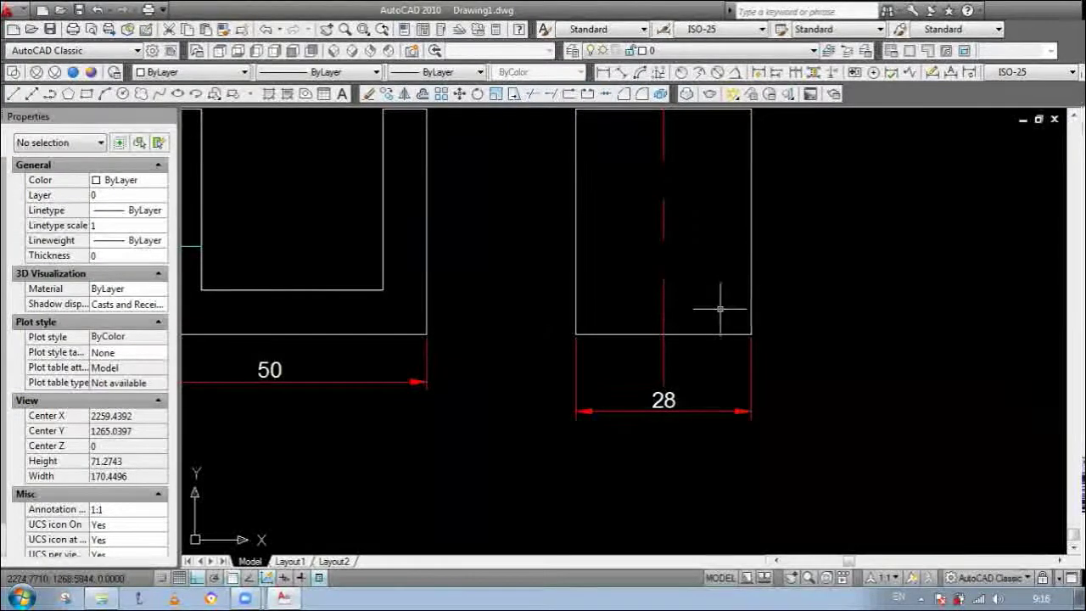
# Step: Draw a horizontal line from the hidden line's inner end across the front view and past the side view's far edge
pyautogui.scroll(-3, 599, 285)
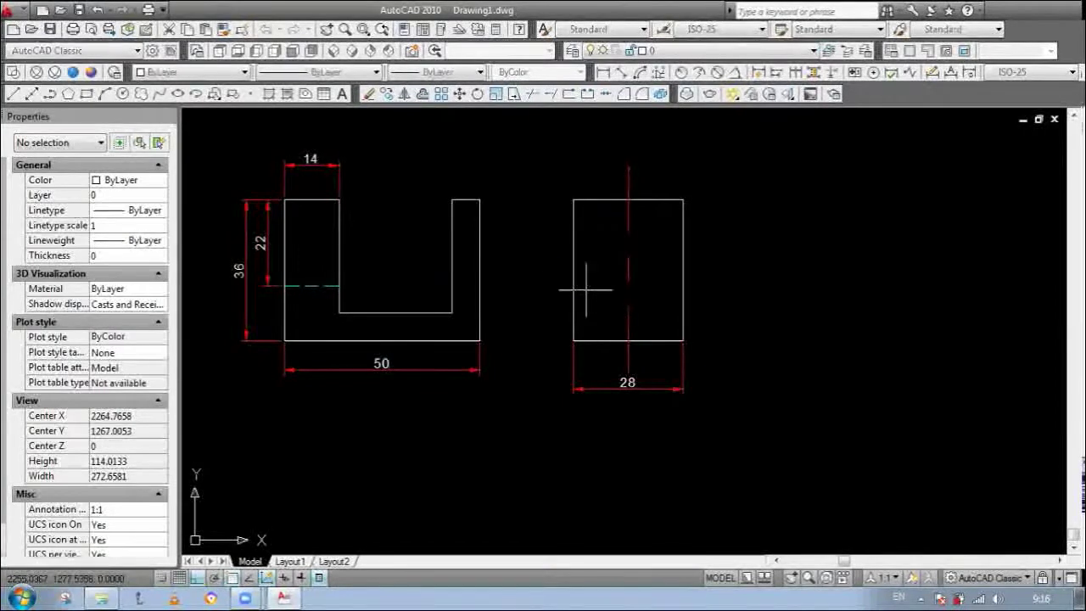
pyautogui.press('Return')
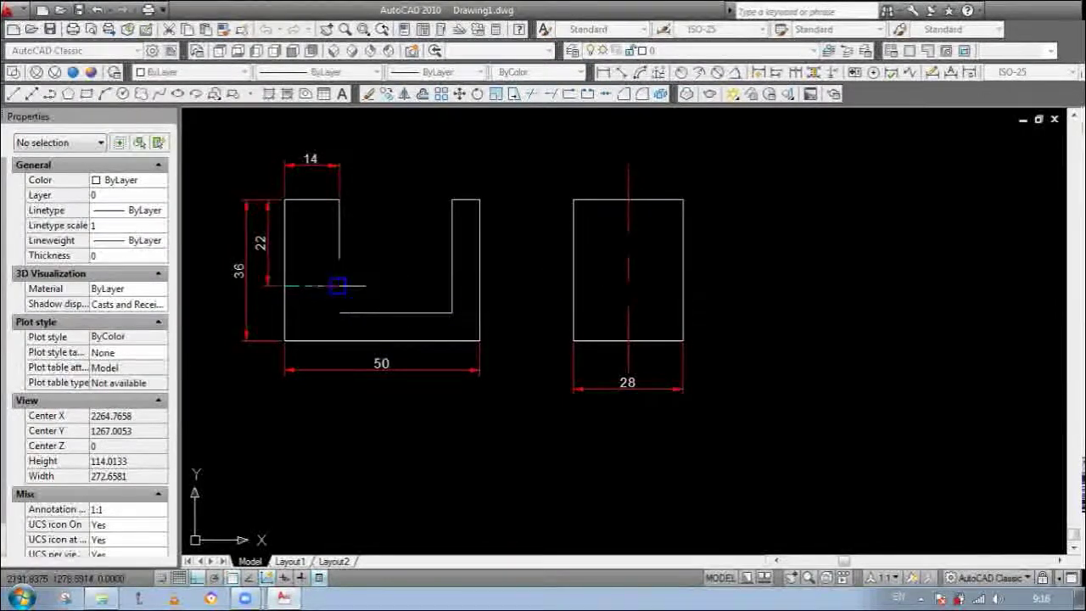
pyautogui.click(338, 286)
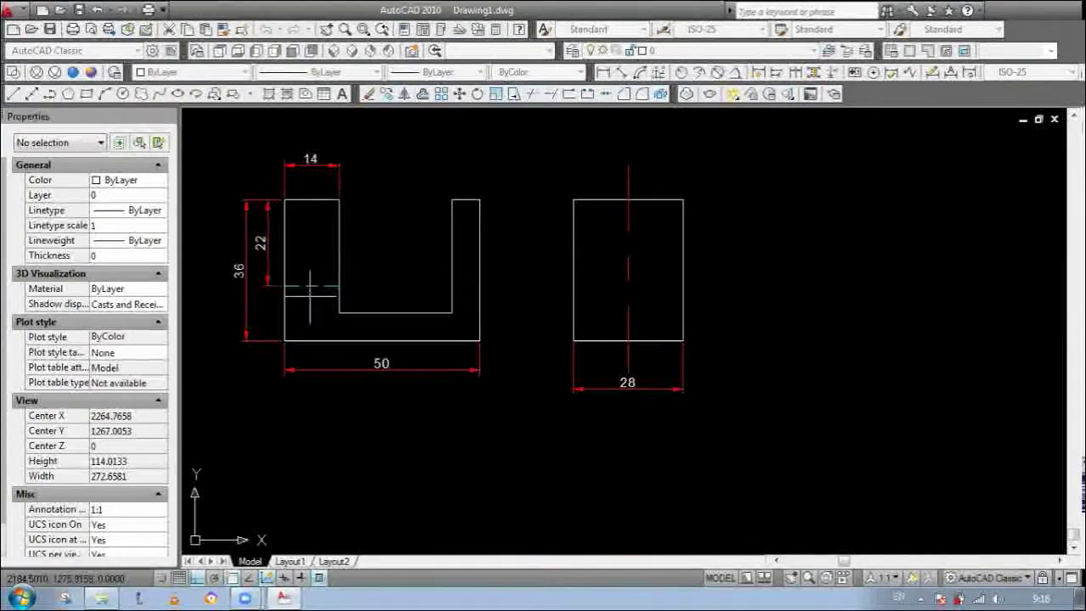
pyautogui.click(338, 286)
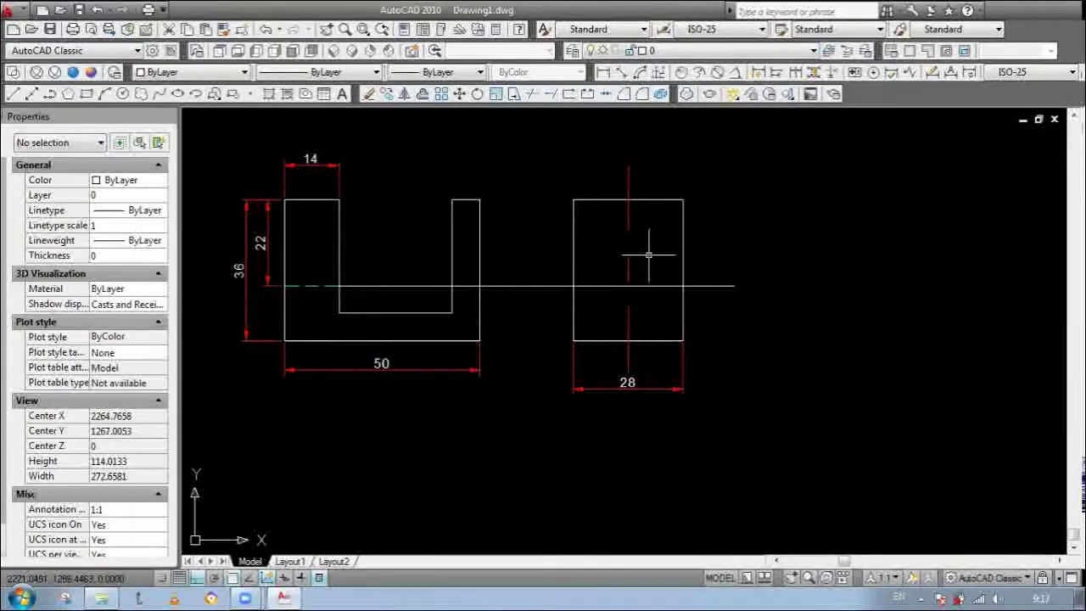
# Step: Match the new horizontal line's properties to those of the side view's vertical centre line
pyautogui.press('Return')
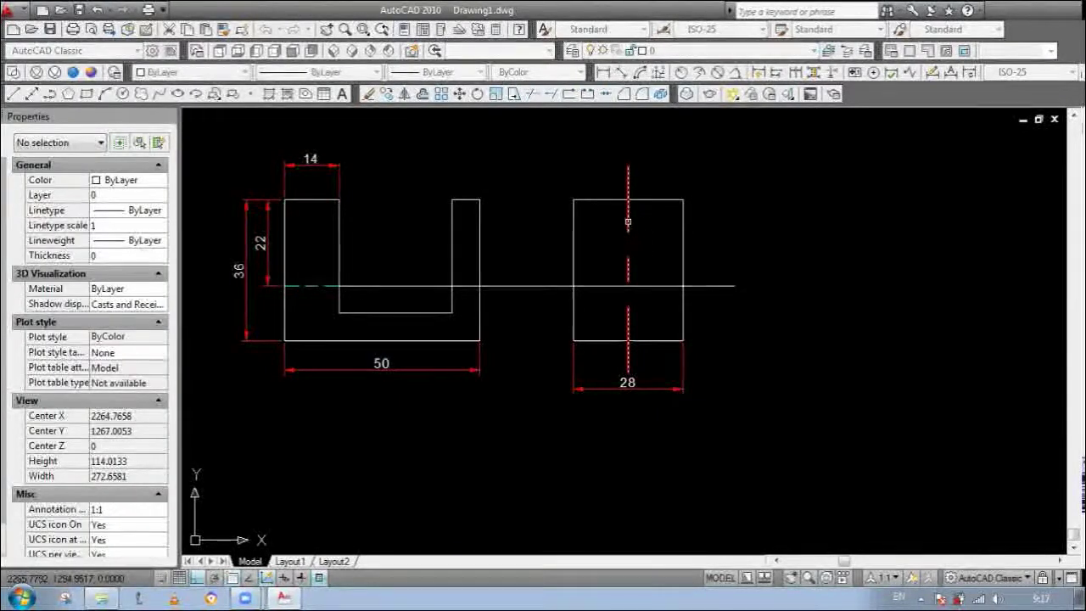
pyautogui.click(668, 305)
pyautogui.click(653, 276)
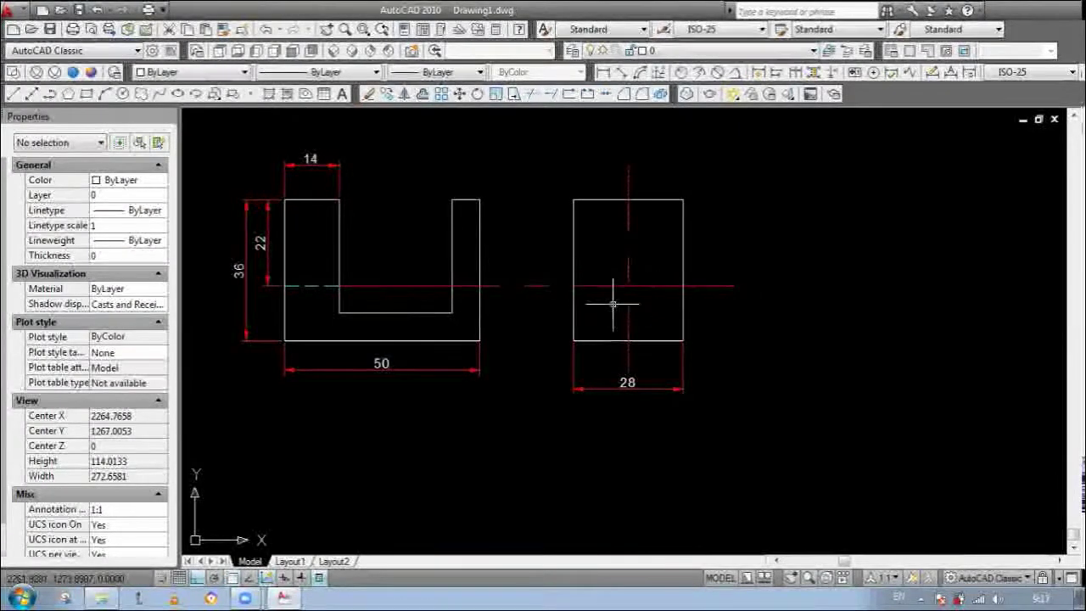
# Step: Trim the horizontal centre line to the side view's edges and remove its leftover part inside the front view
pyautogui.write('tr')
pyautogui.press('Return')
pyautogui.press('Return')
pyautogui.click(531, 289)
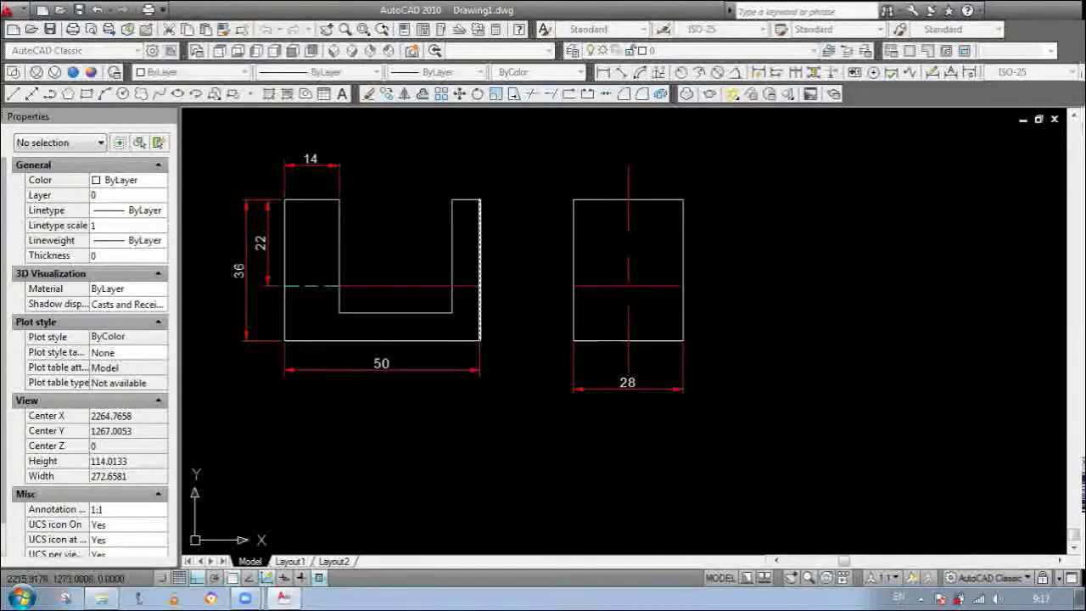
pyautogui.click(394, 287)
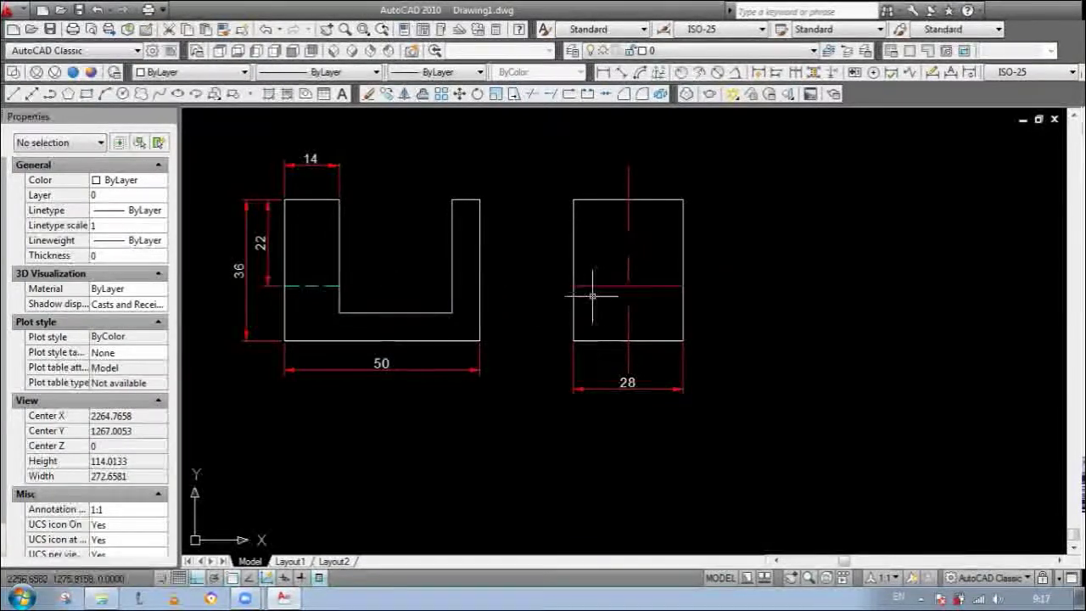
# Step: Stretch both ends of the horizontal centre line past the side view's vertical edges
pyautogui.click(592, 287)
pyautogui.click(574, 286)
pyautogui.click(556, 286)
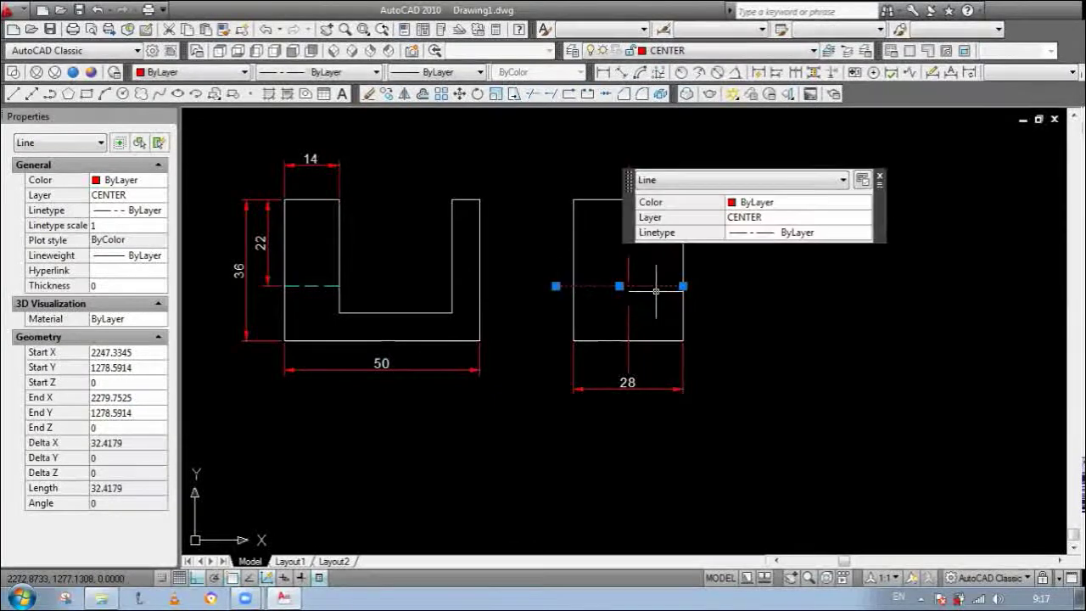
pyautogui.click(683, 286)
pyautogui.click(713, 286)
pyautogui.press('Escape')
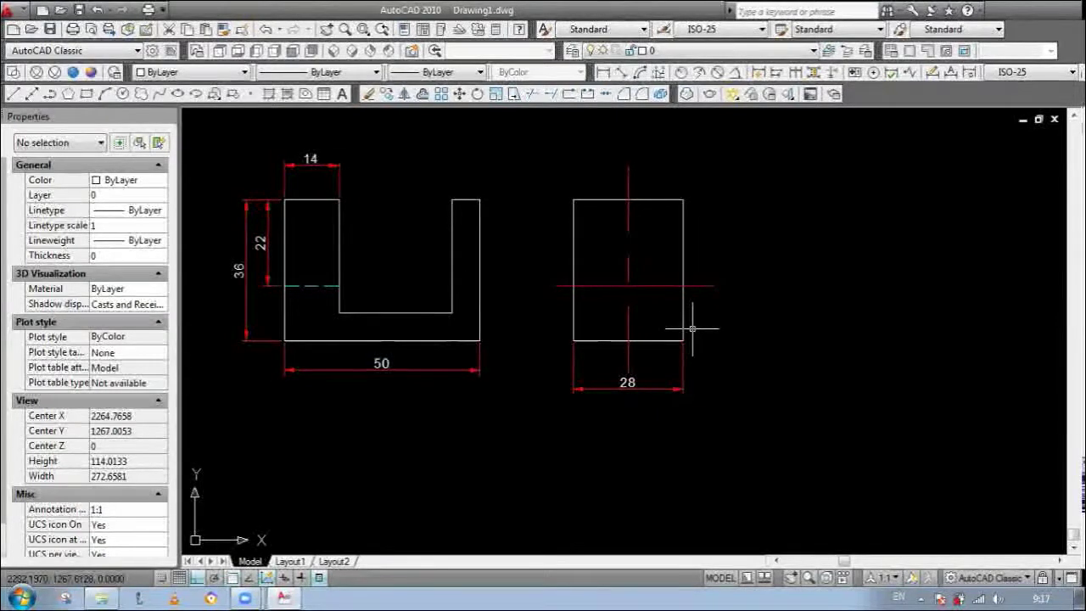
# Step: Offset the side view's horizontal centre line upward and erase the copy
pyautogui.click(709, 288)
pyautogui.click(708, 264)
pyautogui.press('Escape')
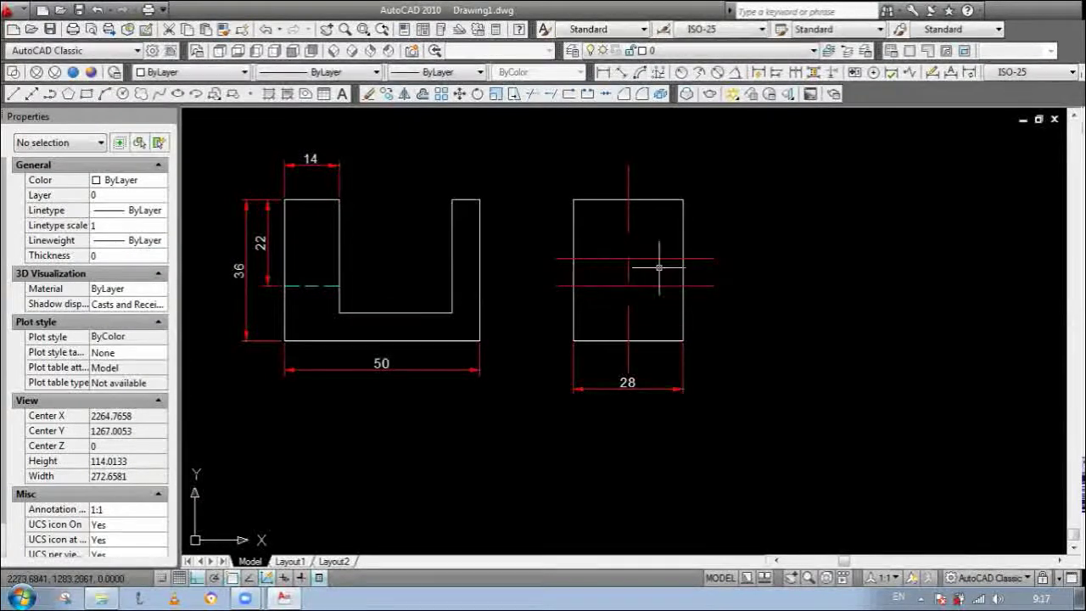
pyautogui.write('e')
pyautogui.press('Return')
pyautogui.click(710, 258)
pyautogui.press('Return')
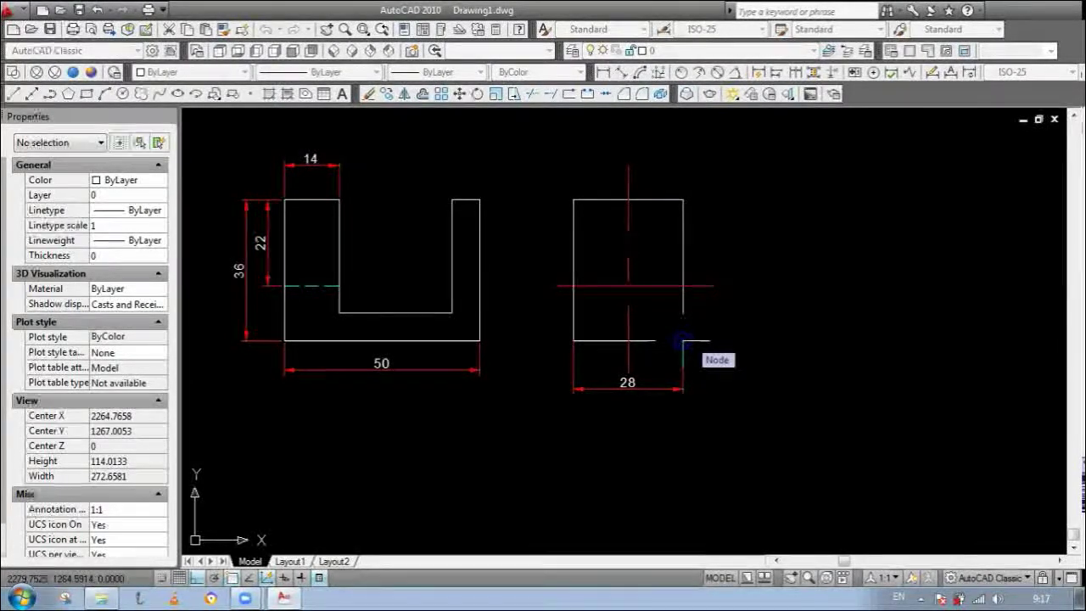
# Step: Offset the side view's horizontal centre line upward again to mark the slot's arc centre
pyautogui.click(672, 288)
pyautogui.click(676, 271)
pyautogui.press('Escape')
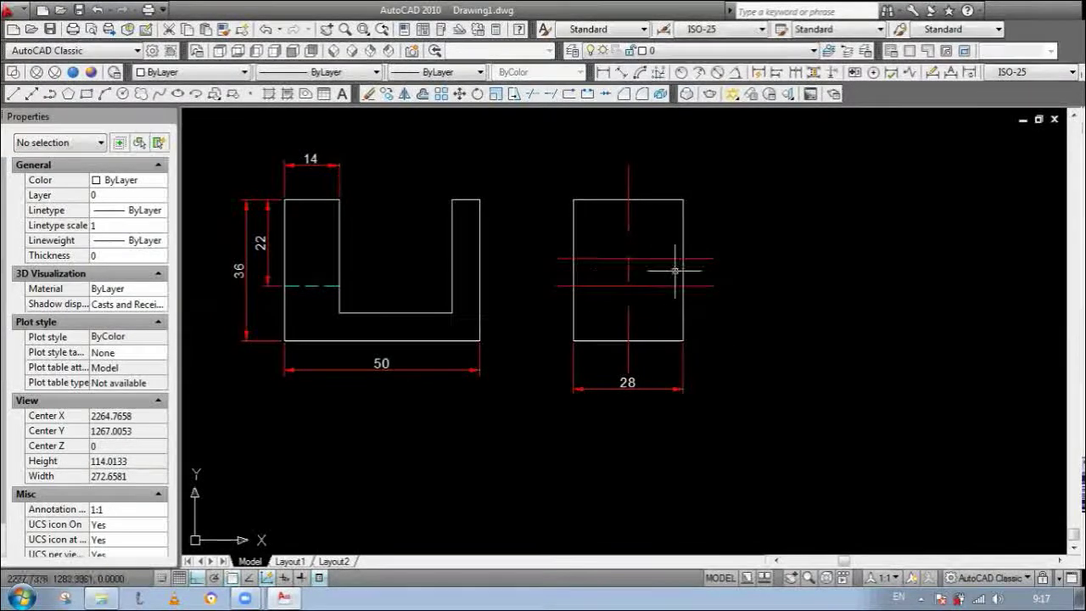
# Step: Draw a circle of radius 7 at the intersection of the upper horizontal and vertical centre lines
pyautogui.scroll(2, 616, 253)
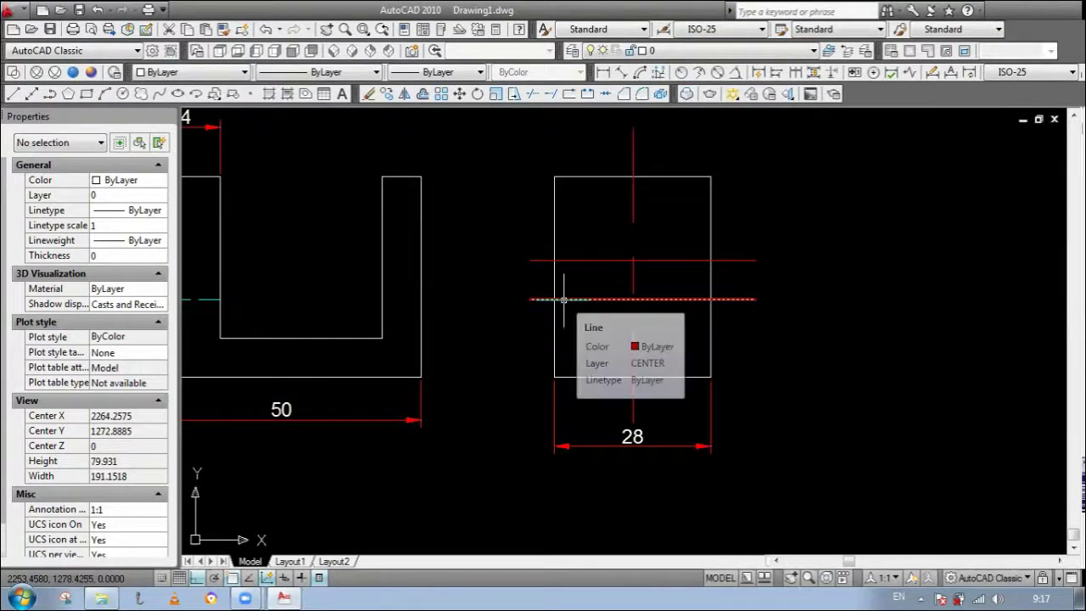
pyautogui.scroll(-3, 560, 306)
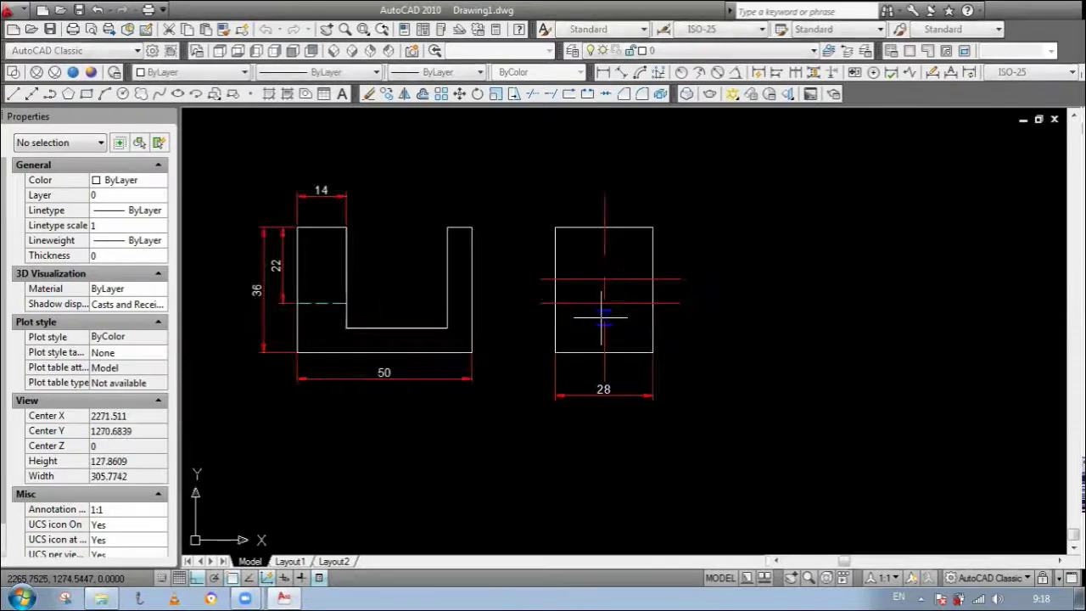
pyautogui.scroll(2, 613, 297)
pyautogui.scroll(1, 605, 274)
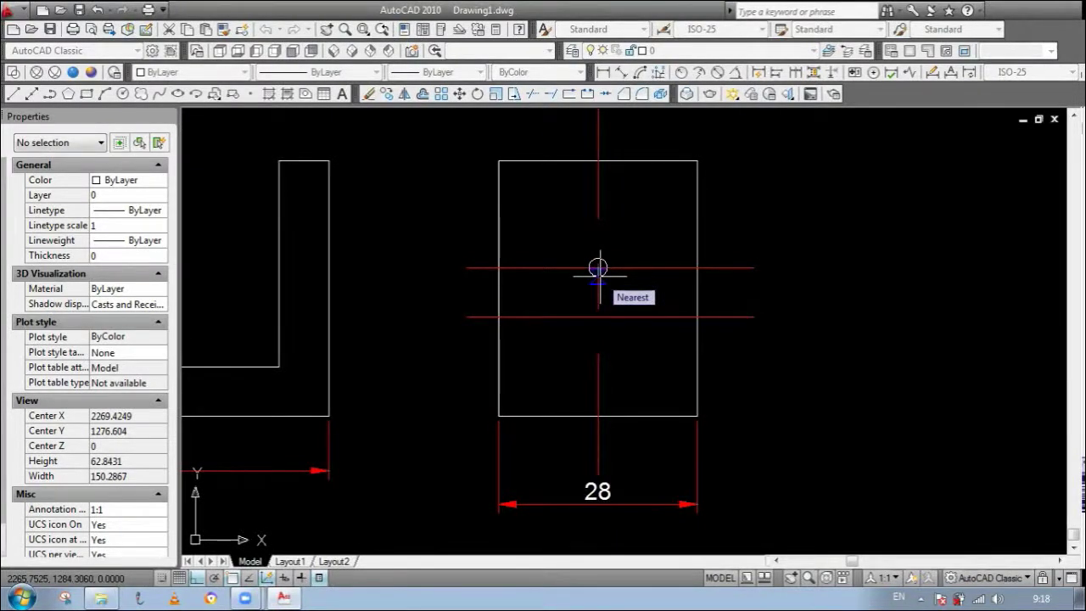
pyautogui.write('7')
pyautogui.press('Return')
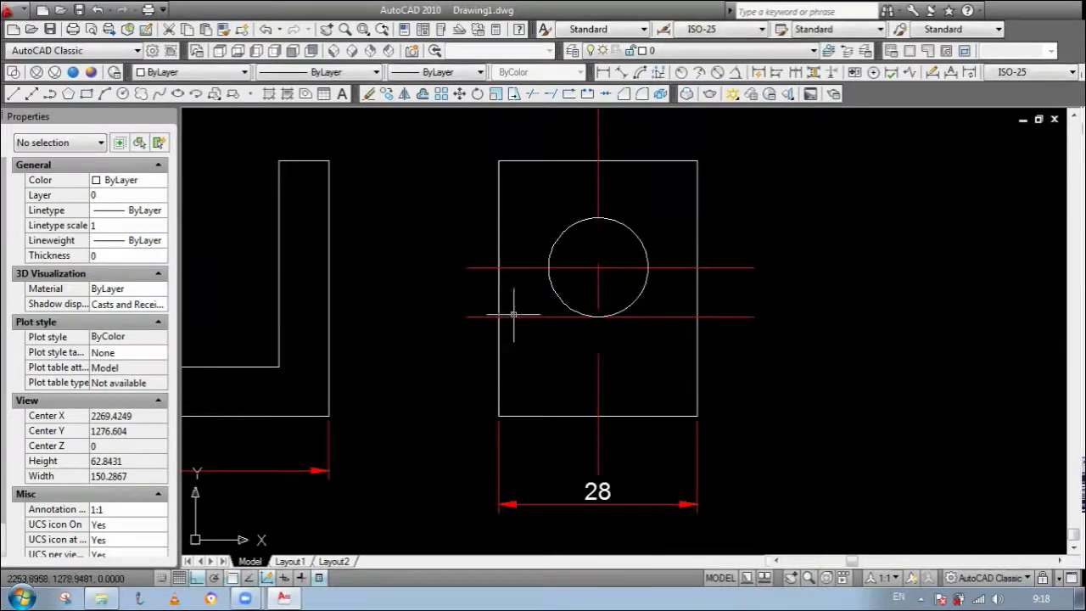
# Step: Erase the radius 7 circle from the side view
pyautogui.click(562, 234)
pyautogui.press('Delete')
pyautogui.click(598, 264)
pyautogui.press('Escape')
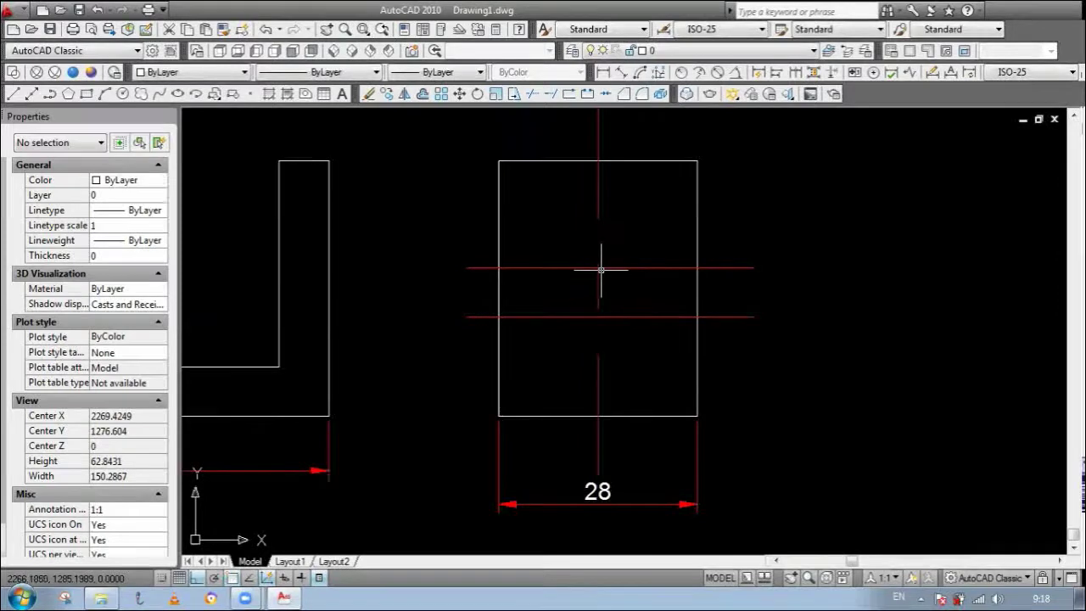
# Step: Draw a circle of diameter 14 centred where the upper horizontal and vertical centre lines cross
pyautogui.click(597, 269)
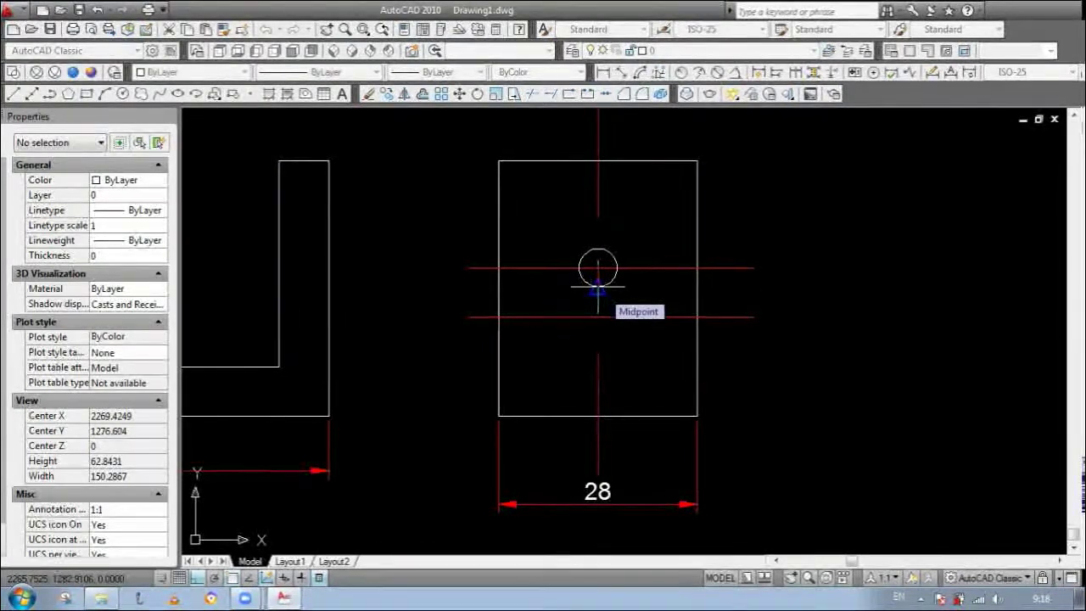
pyautogui.write('d')
pyautogui.press('Return')
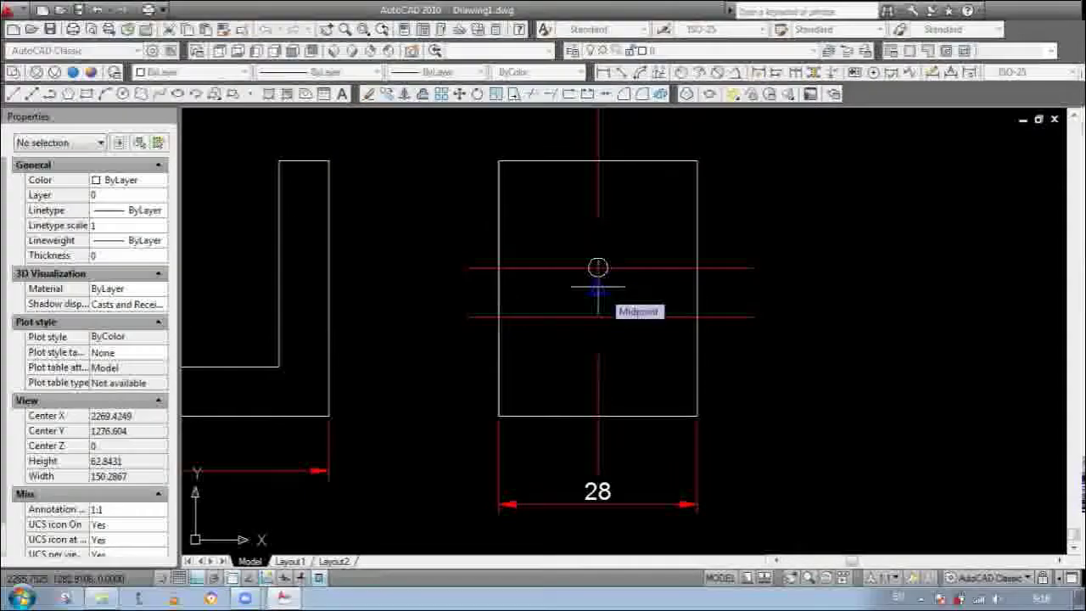
pyautogui.write('14')
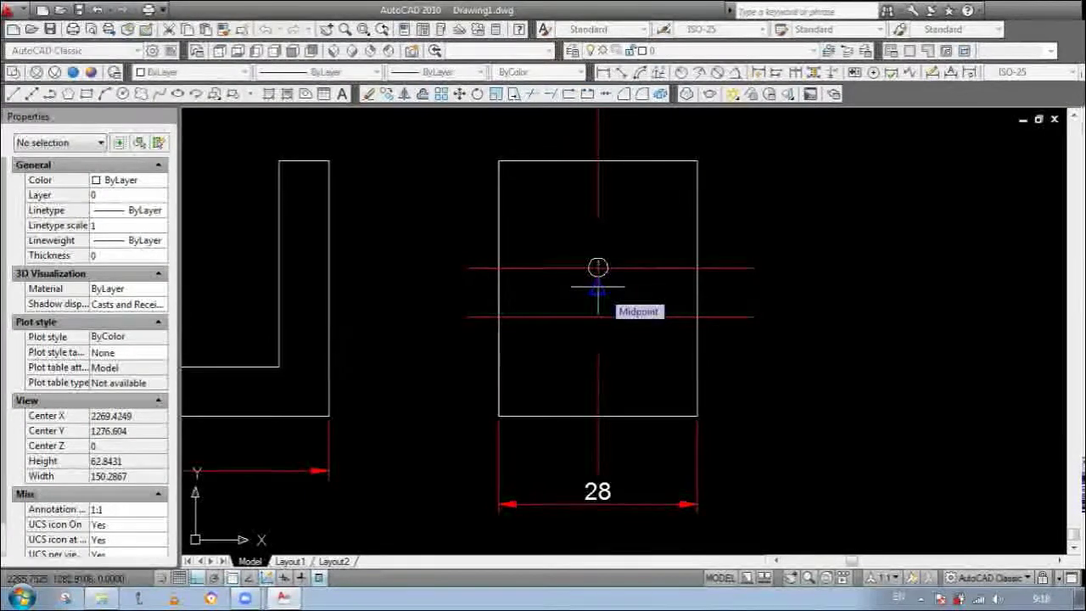
pyautogui.press('Return')
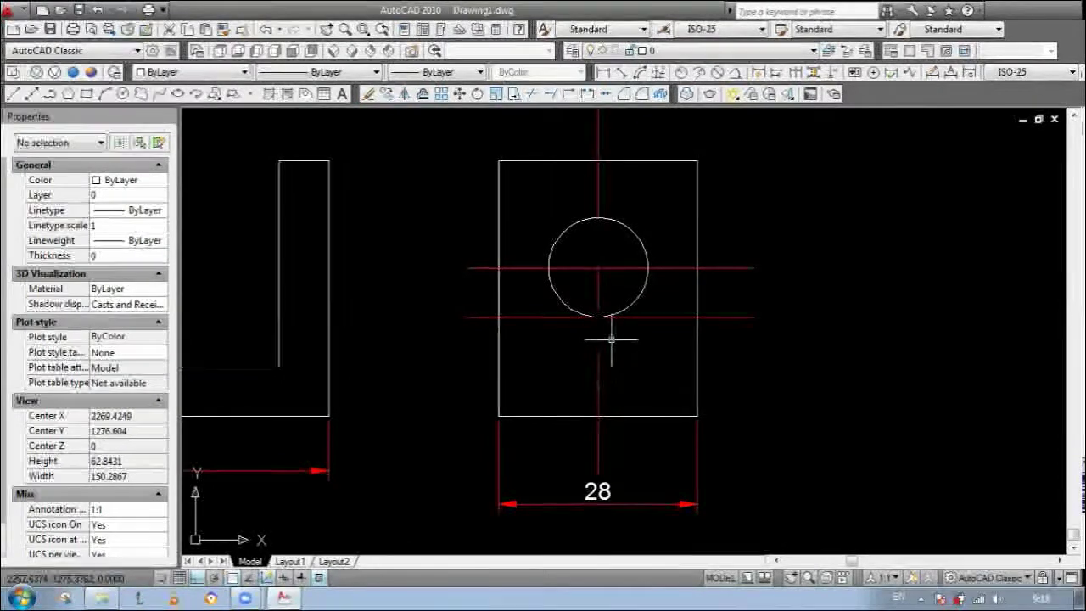
# Step: Draw a vertical line from the circle's left quadrant up past the side view's top edge
pyautogui.scroll(-1, 586, 320)
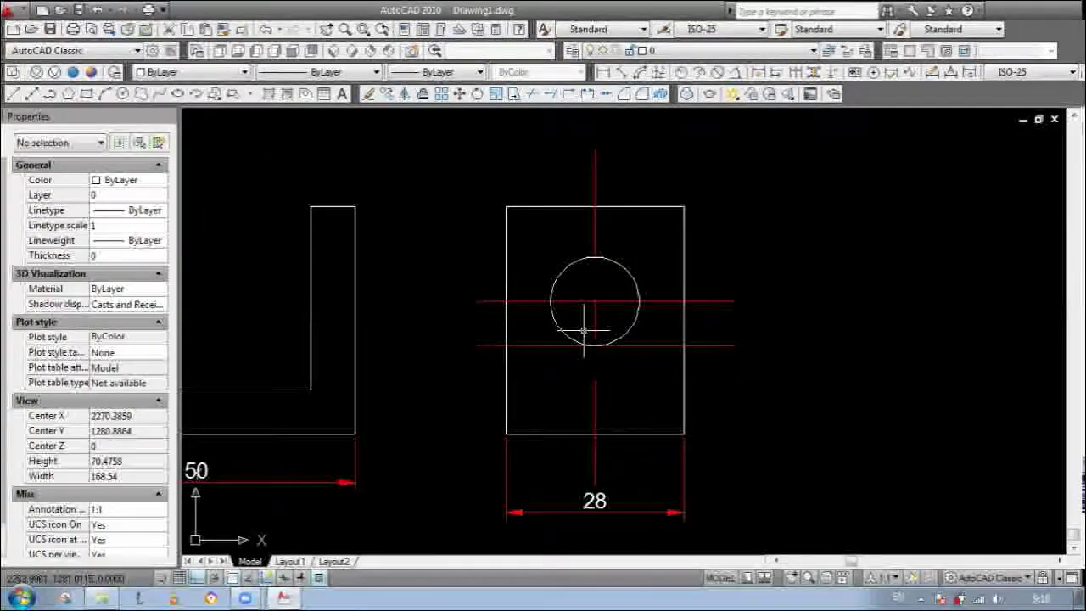
pyautogui.write('l')
pyautogui.press('Return')
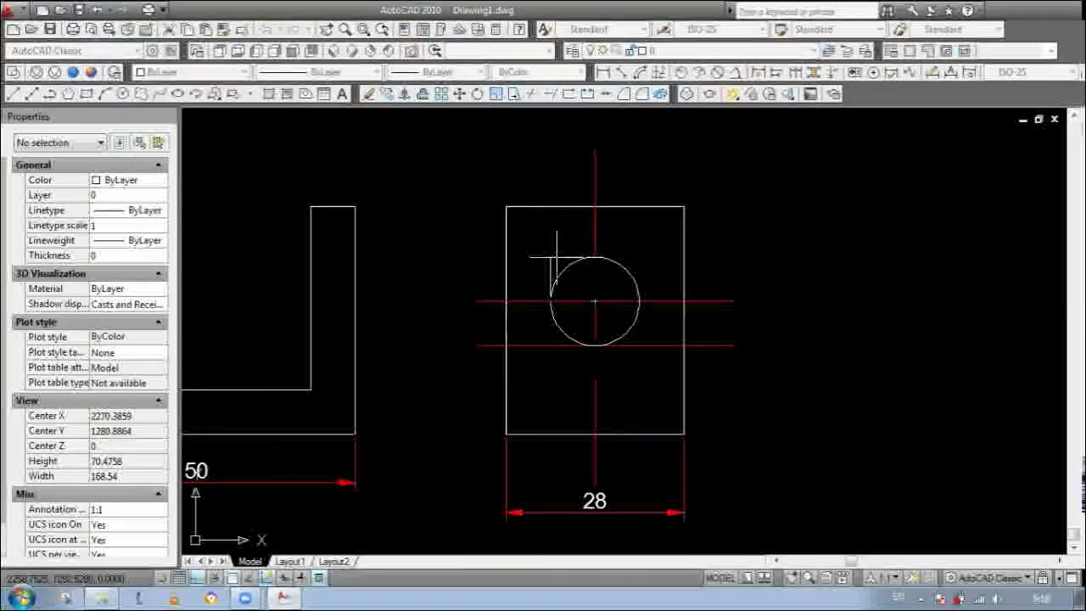
pyautogui.click(550, 173)
pyautogui.press('Return')
pyautogui.click(648, 303)
pyautogui.press('Return')
pyautogui.click(662, 273)
pyautogui.press('Escape')
pyautogui.click(650, 250)
pyautogui.press('Delete')
# Step: Draw a vertical line from the circle's right quadrant up past the side view's top edge
pyautogui.press('l')
pyautogui.press('Return')
pyautogui.click(639, 301)
pyautogui.click(639, 187)
pyautogui.press('Return')
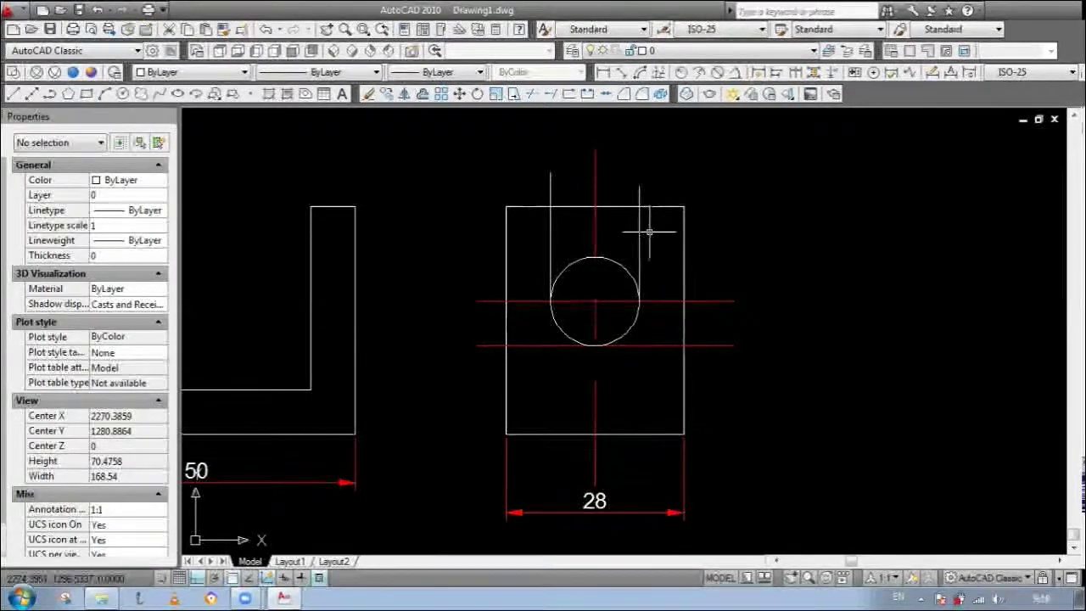
# Step: Trim the circle's upper half, the line ends above the rectangle and the top edge between them to form an open slot
pyautogui.click(579, 261)
pyautogui.press('Escape')
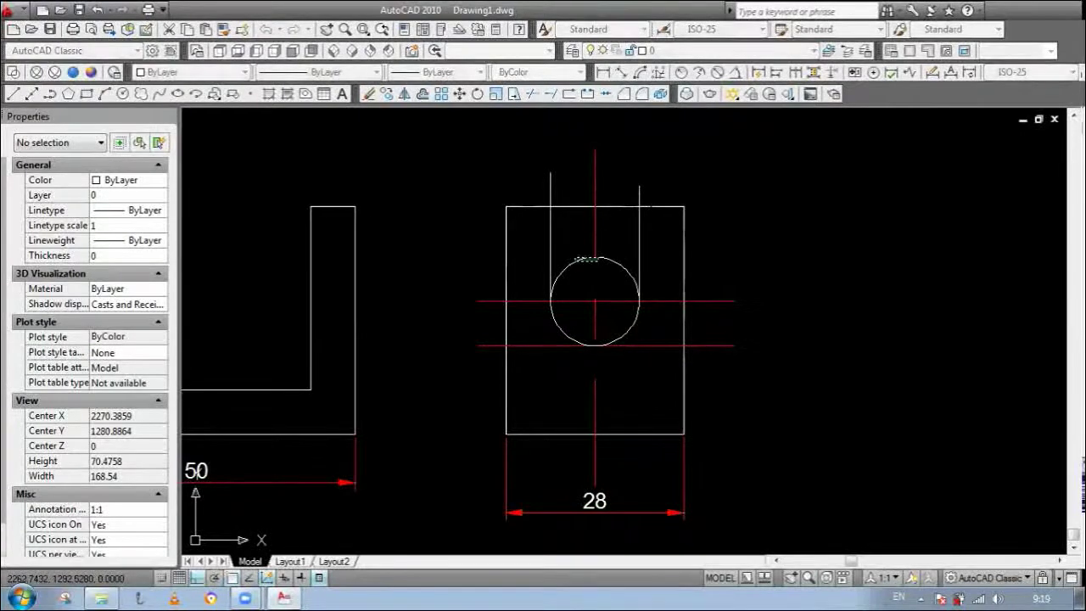
pyautogui.click(567, 264)
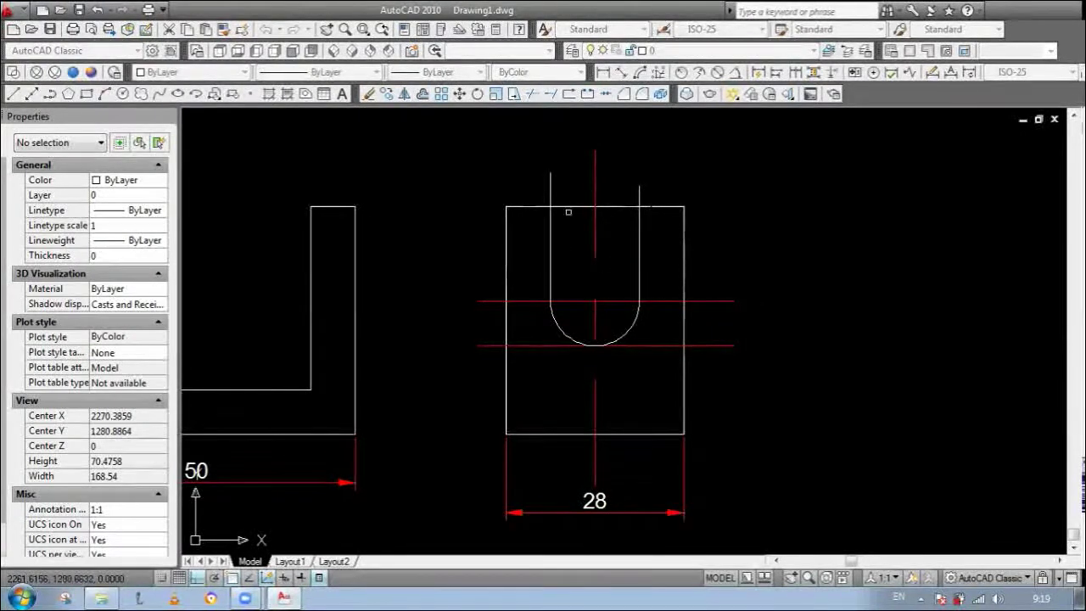
pyautogui.click(552, 186)
pyautogui.click(639, 190)
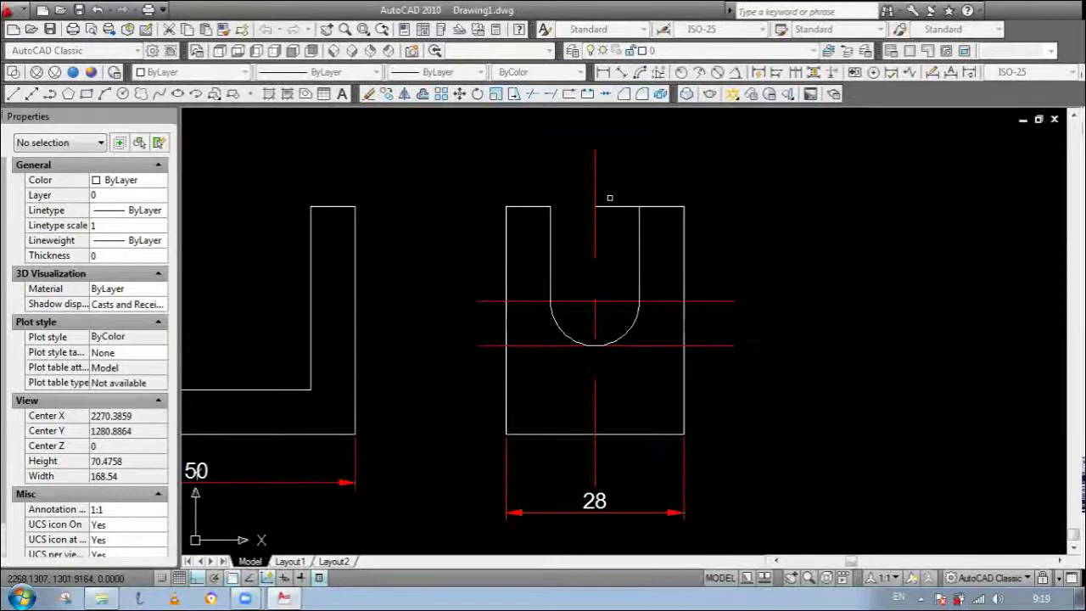
pyautogui.press('Escape')
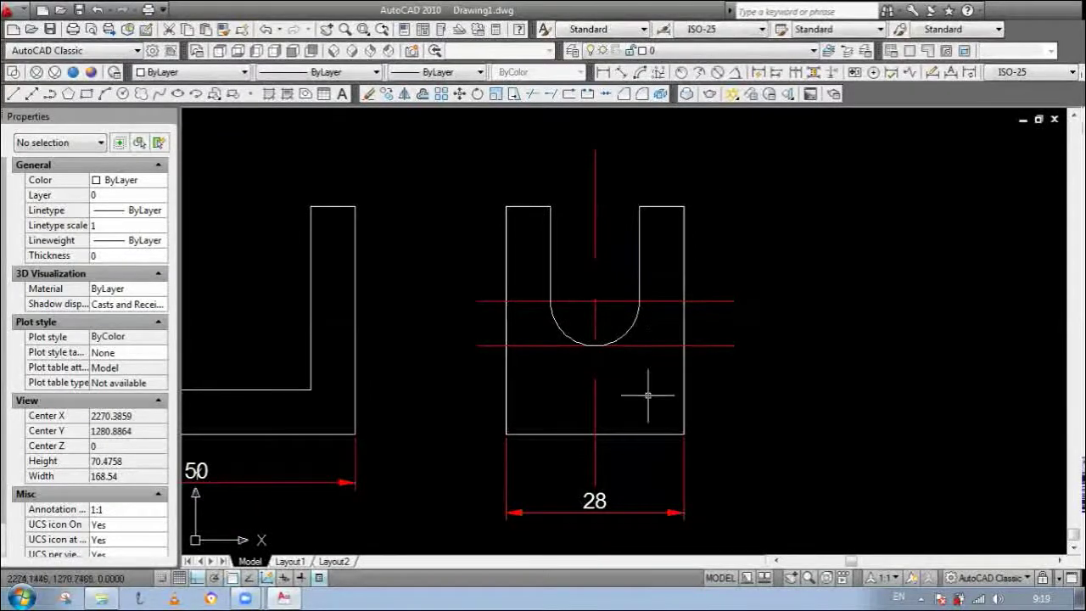
# Step: Add a horizontal linear dimension for the slot's width above the side view
pyautogui.click(607, 73)
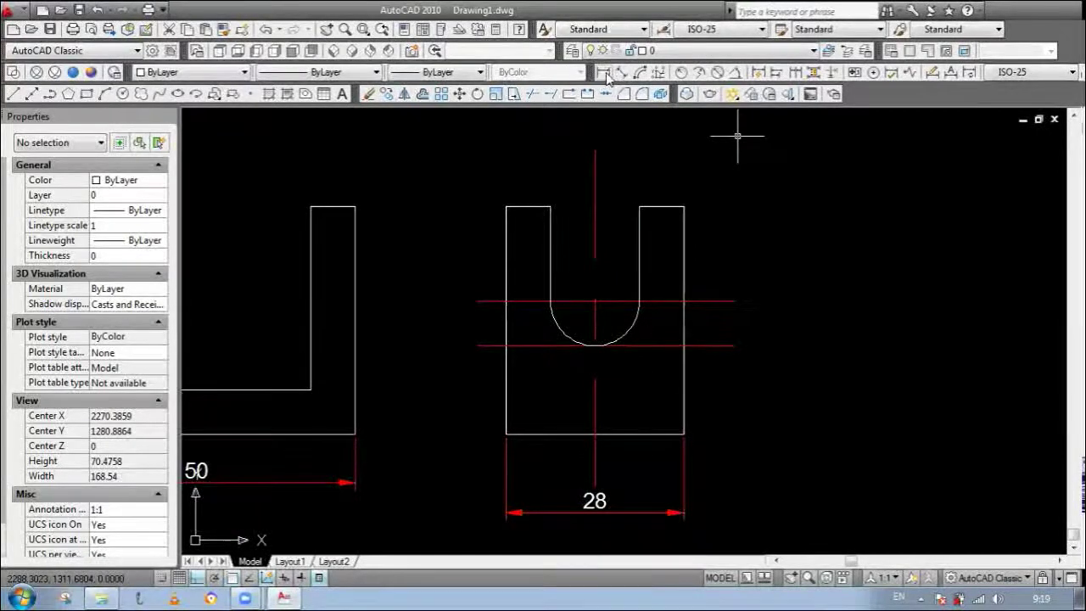
pyautogui.click(550, 206)
pyautogui.click(639, 206)
pyautogui.click(639, 172)
pyautogui.scroll(-2, 556, 297)
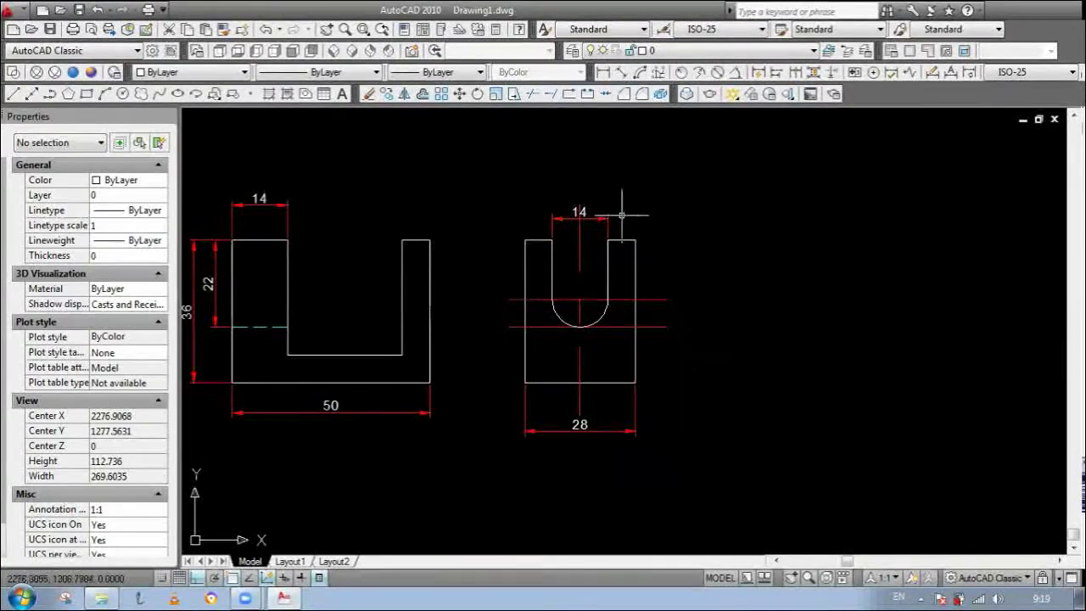
# Step: Add a vertical linear dimension for the slot's depth to the left of the side view
pyautogui.scroll(-3, 520, 266)
pyautogui.scroll(2, 350, 298)
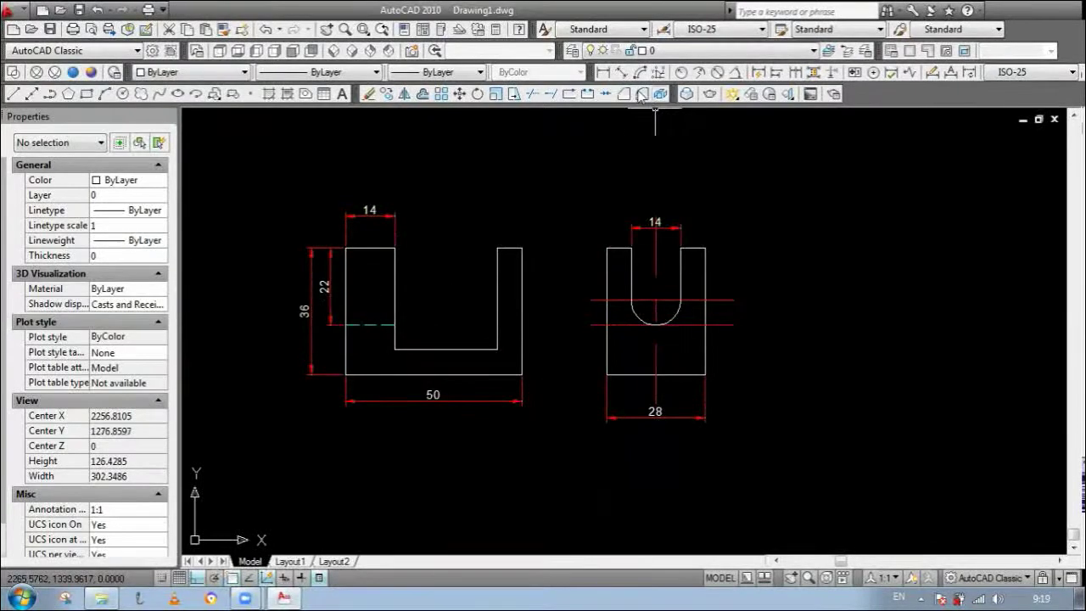
pyautogui.click(655, 324)
pyautogui.click(606, 248)
pyautogui.click(569, 280)
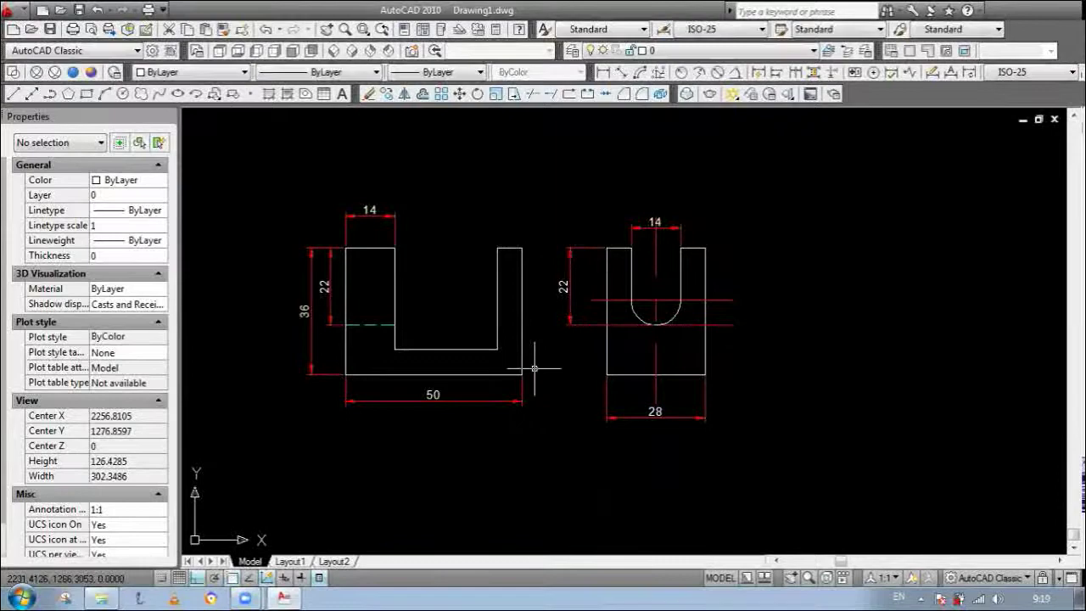
# Step: Remove the horizontal centre line at the slot's bottom and trim the side view's left edge below the remaining horizontal centre line
pyautogui.scroll(3, 569, 286)
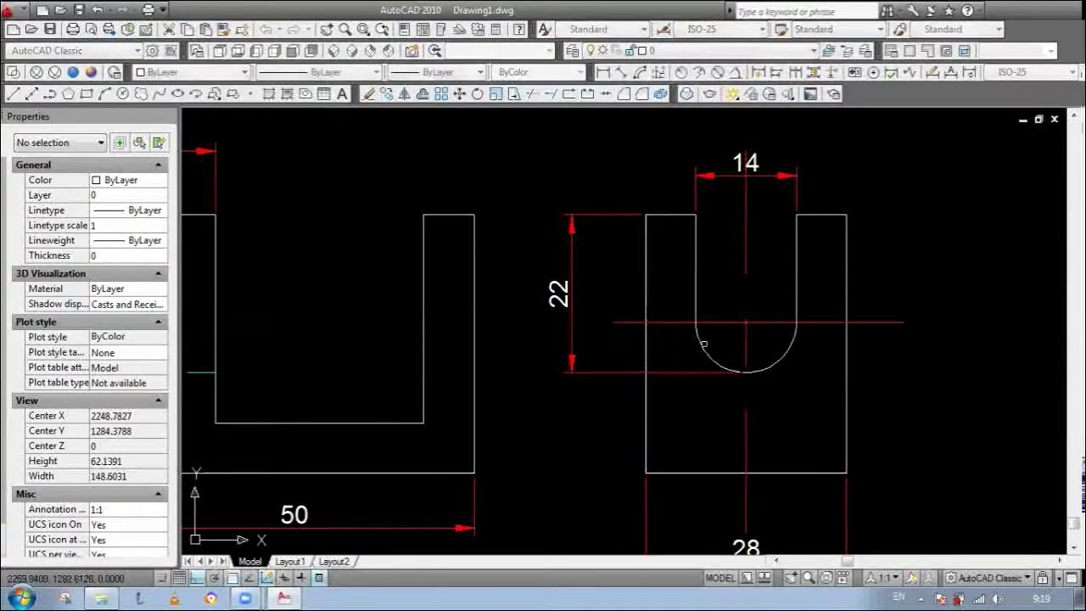
pyautogui.click(646, 347)
pyautogui.press('Return')
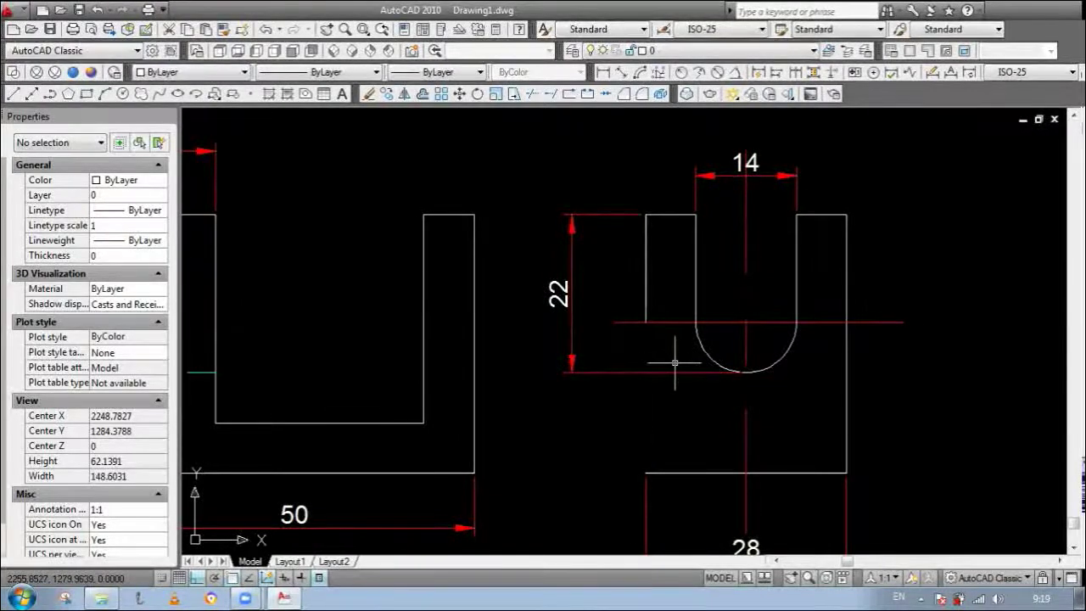
# Step: Undo the last trim on the side view's left edge
pyautogui.hotkey('ctrl', 'z')
pyautogui.scroll(-6, 675, 363)
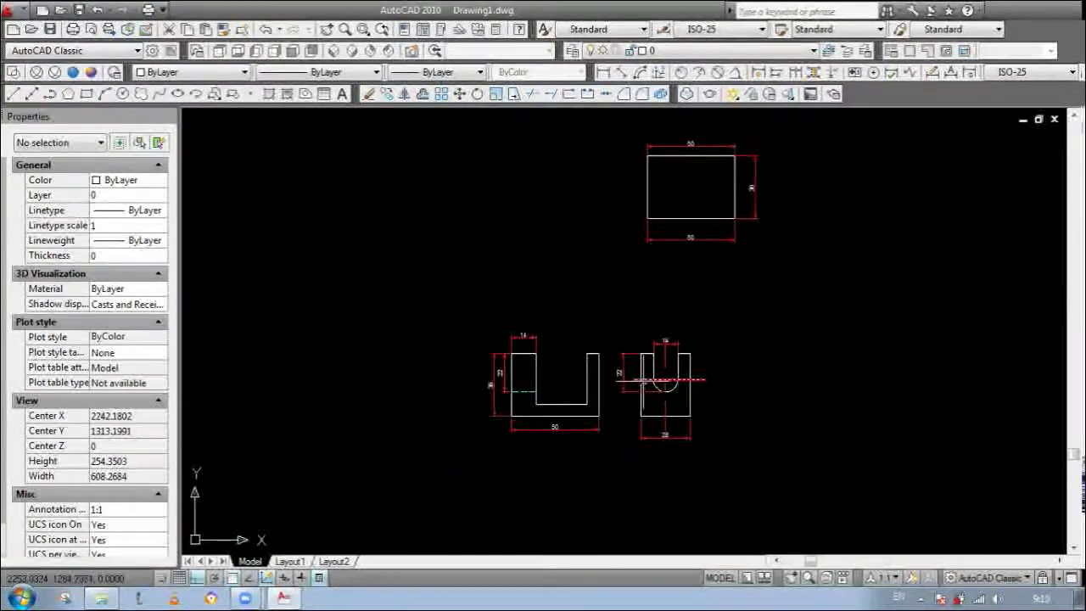
pyautogui.scroll(2, 651, 433)
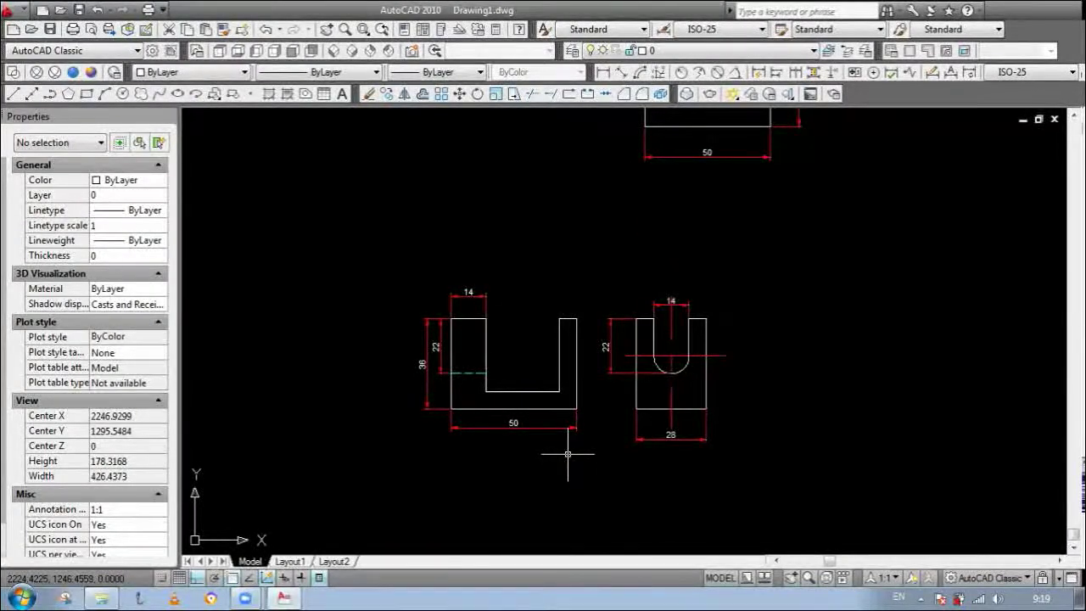
# Step: Examine the dimensioned front and side views and the separate rectangle above them
pyautogui.scroll(-1, 502, 384)
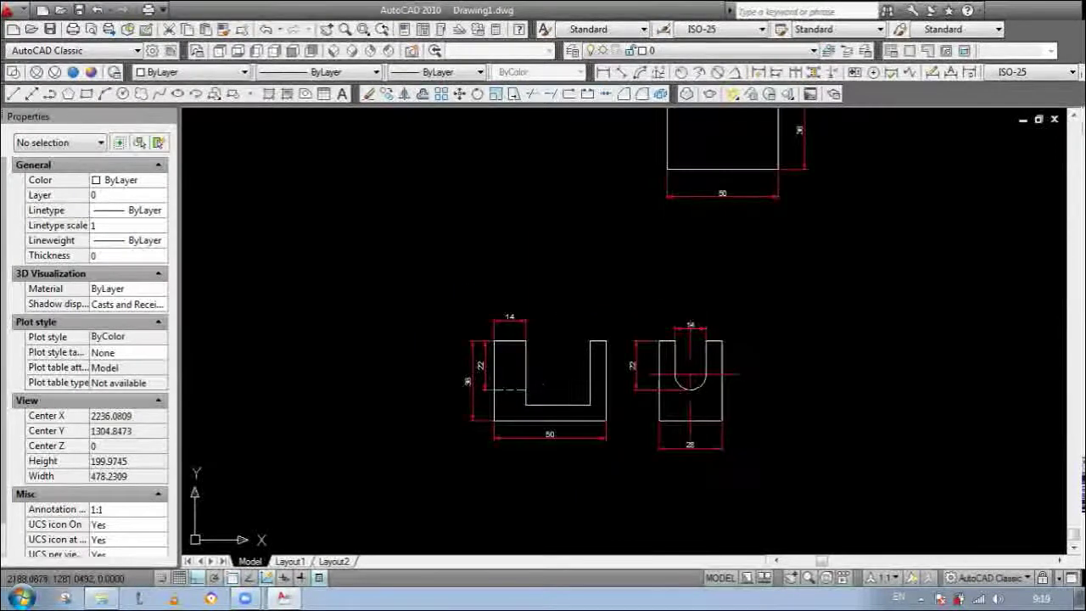
pyautogui.scroll(6, 508, 312)
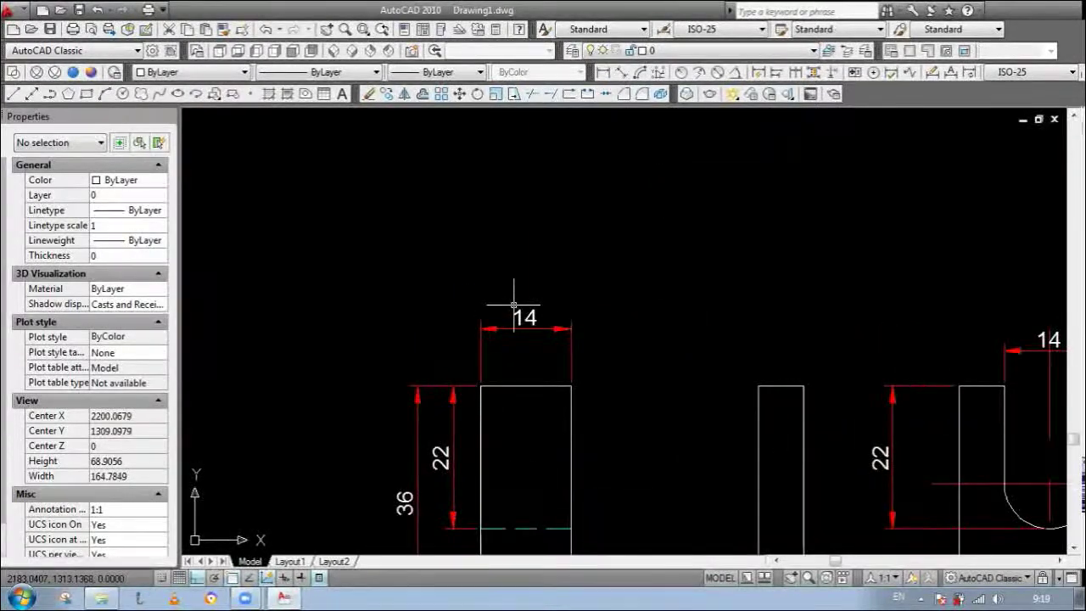
pyautogui.scroll(-8, 514, 303)
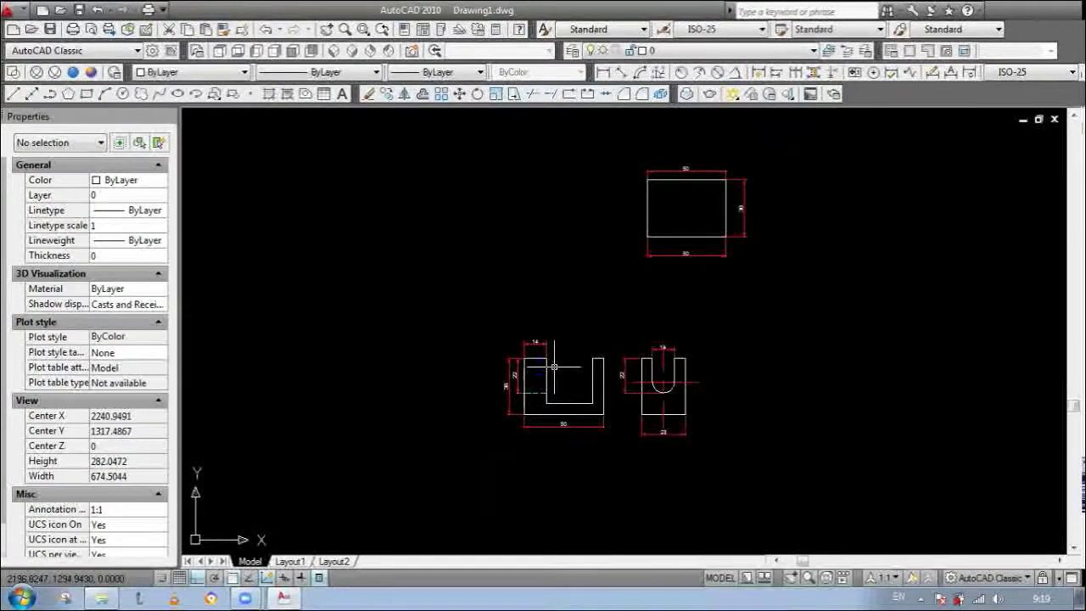
pyautogui.scroll(2, 553, 367)
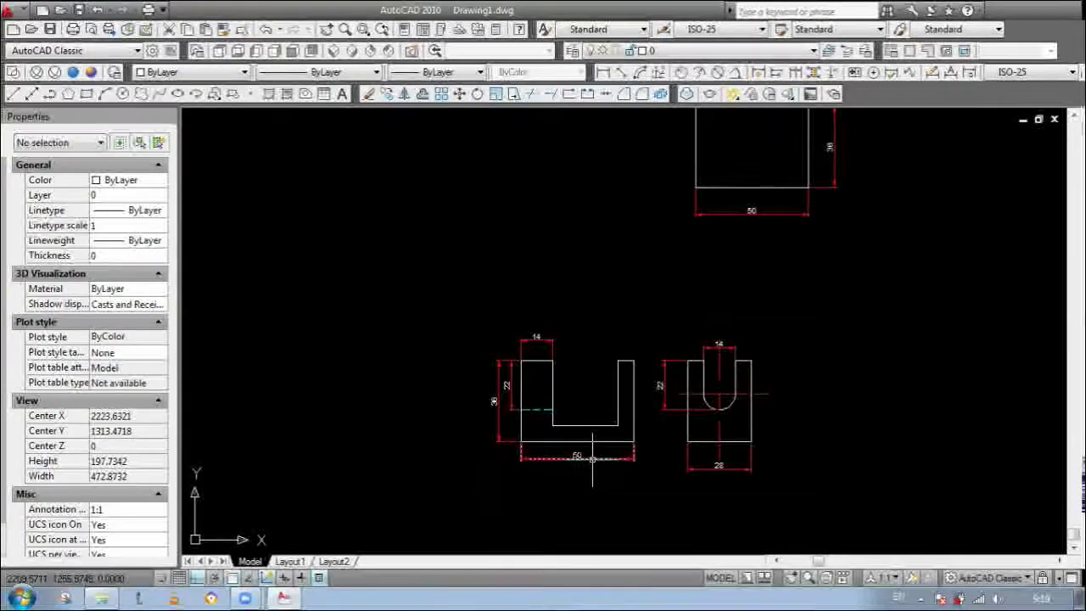
pyautogui.scroll(-2, 589, 460)
pyautogui.scroll(3, 745, 271)
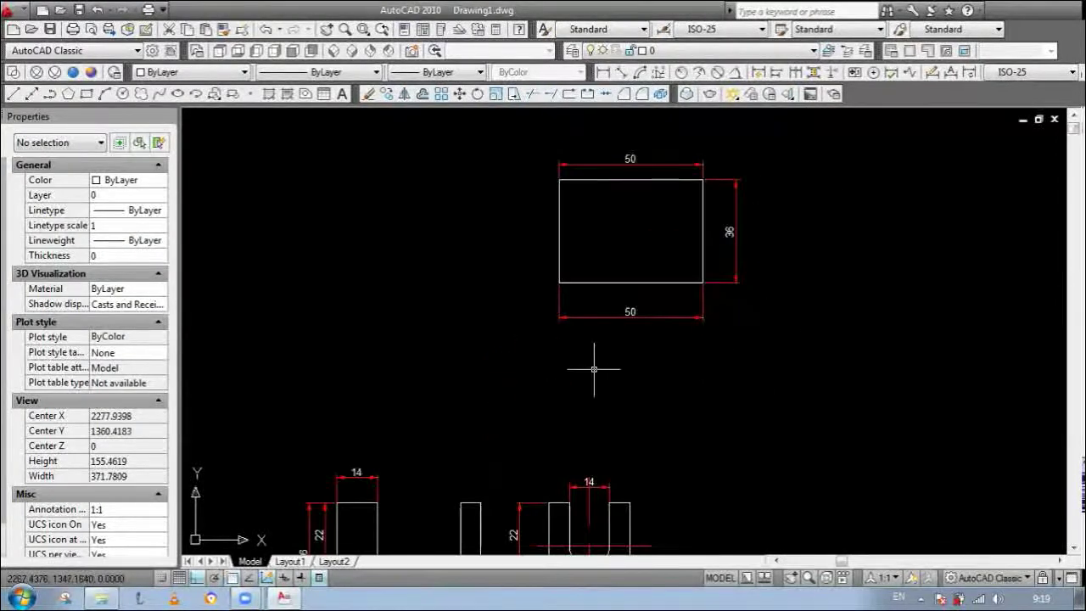
pyautogui.scroll(-2, 714, 363)
pyautogui.scroll(3, 543, 472)
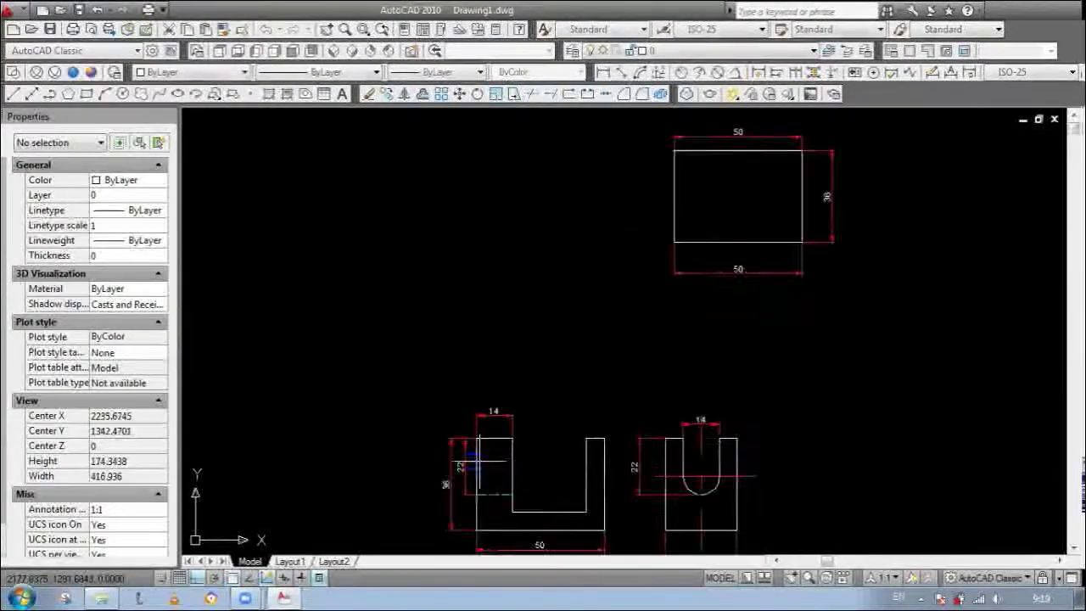
# Step: Move the dimensioned rectangle directly above the front view, placing its lower-left corner on the guide line projected from the front view's left edge
pyautogui.scroll(-2, 530, 337)
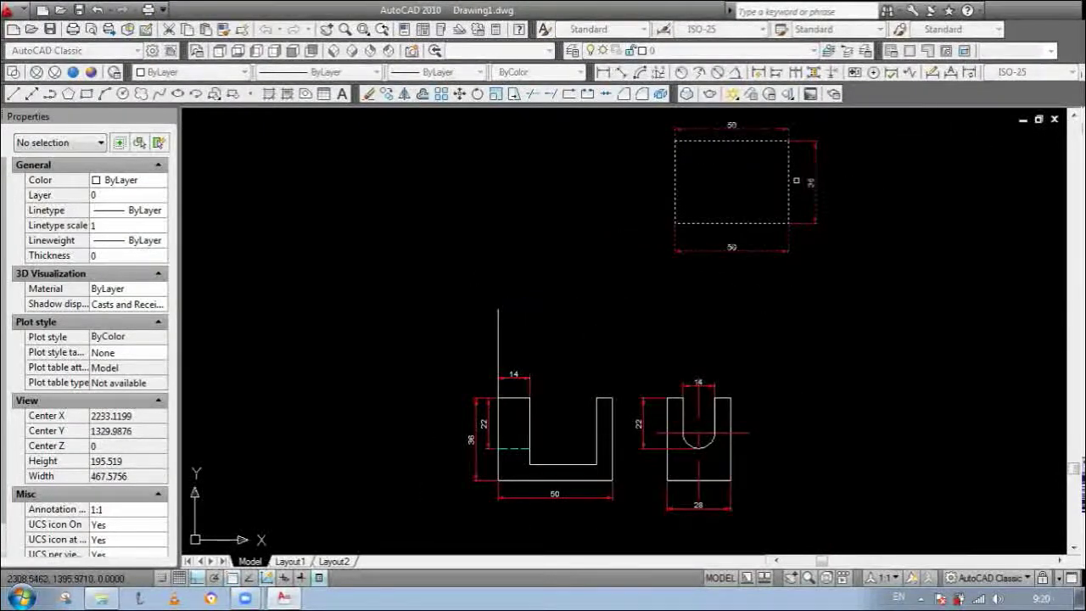
pyautogui.click(682, 222)
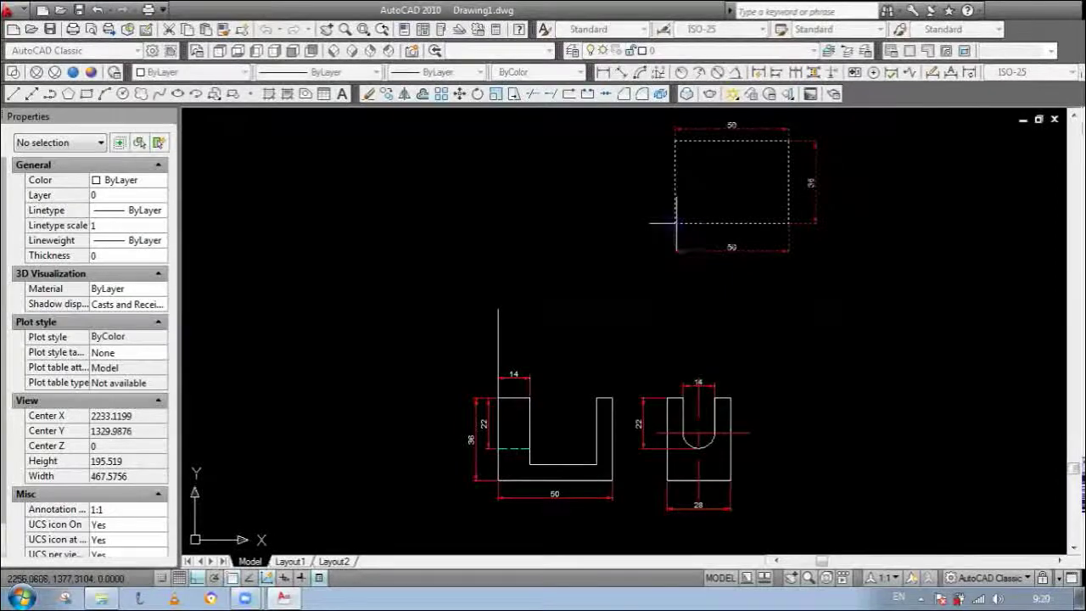
pyautogui.click(498, 307)
pyautogui.scroll(2, 504, 351)
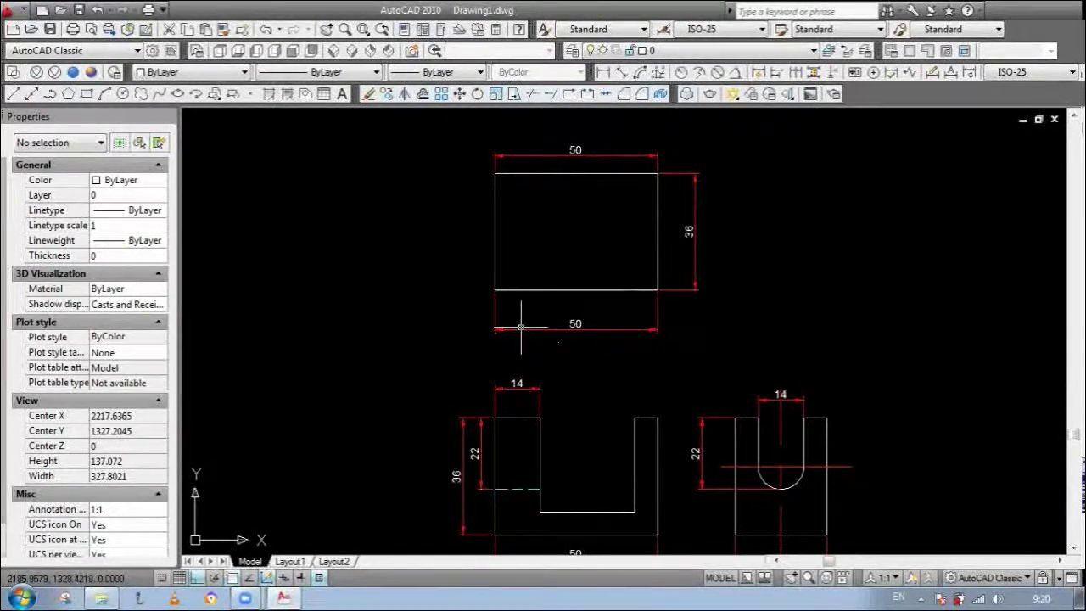
pyautogui.scroll(-2, 552, 286)
pyautogui.scroll(1, 548, 352)
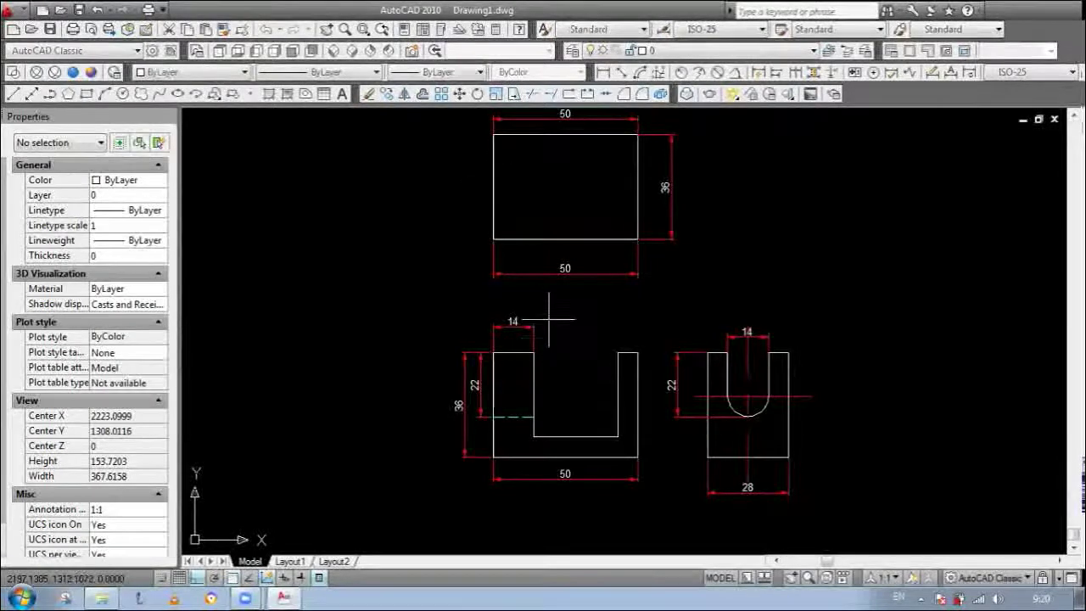
# Step: Project a vertical line from the inner top corner of the front view's left leg up through the top-view rectangle
pyautogui.click(533, 351)
pyautogui.scroll(-4, 534, 351)
pyautogui.scroll(9, 526, 225)
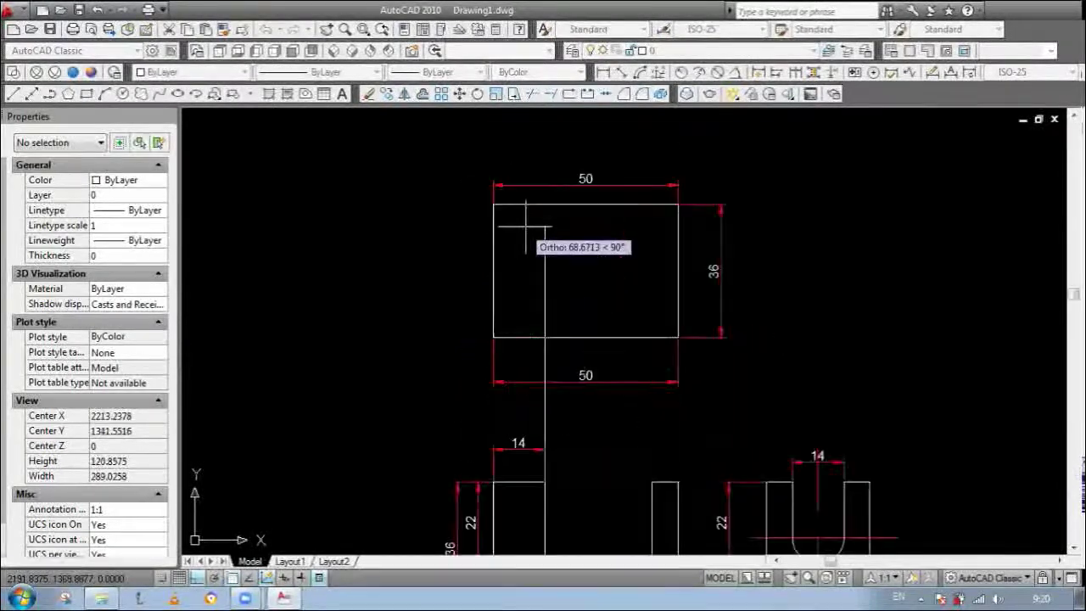
pyautogui.click(544, 204)
pyautogui.scroll(-6, 570, 265)
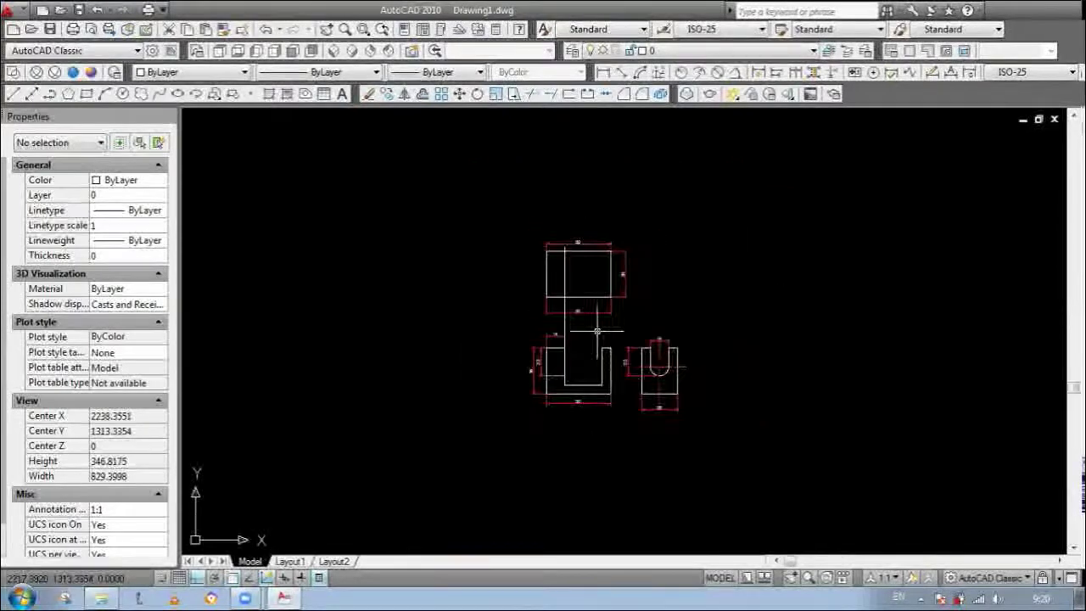
# Step: Project a vertical line from the inner top corner of the front view's right leg up through the top-view rectangle
pyautogui.click(602, 345)
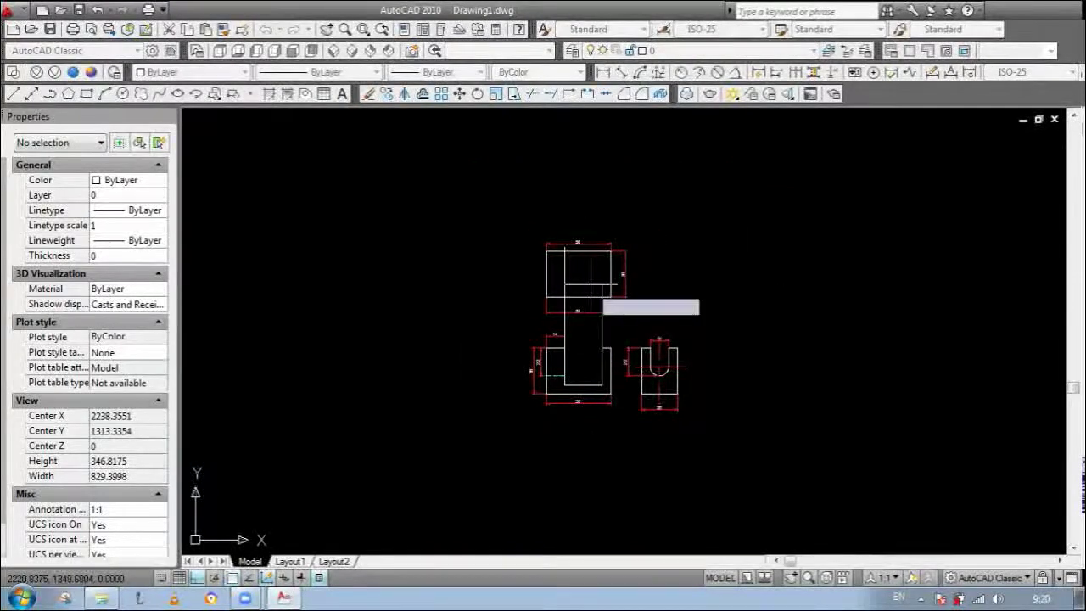
pyautogui.scroll(5, 595, 256)
pyautogui.scroll(2, 605, 208)
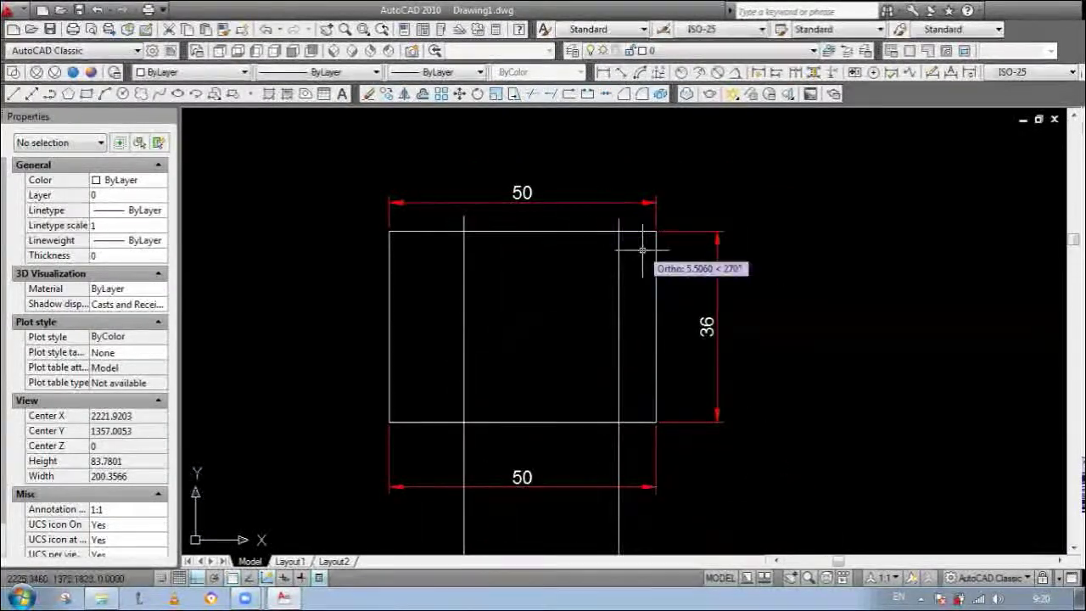
pyautogui.click(643, 235)
pyautogui.scroll(-2, 626, 297)
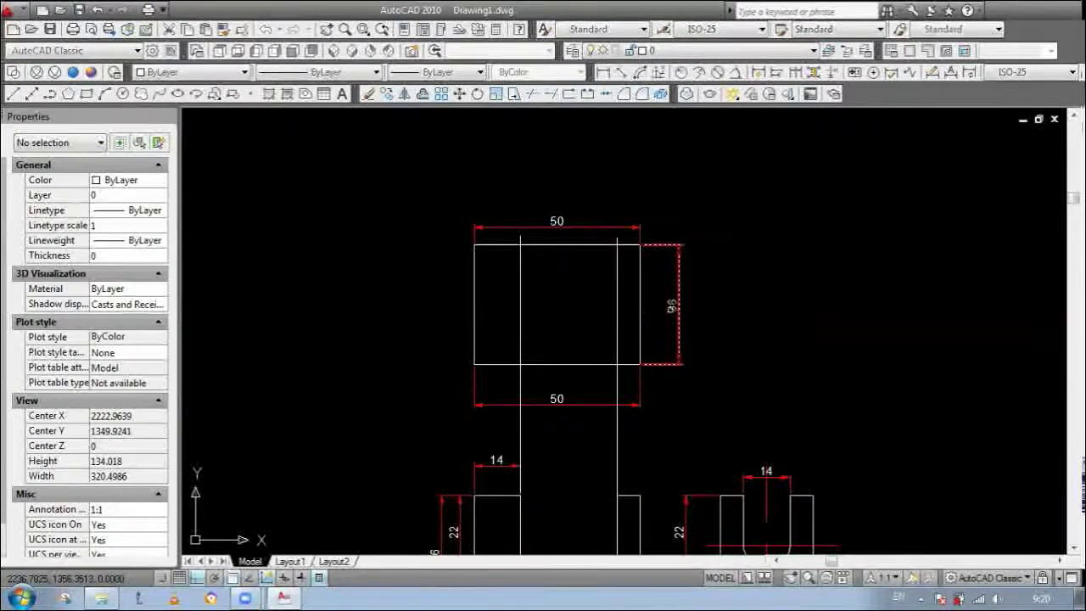
# Step: Trim both projected vertical lines above and below the top-view rectangle so only the parts inside it remain
pyautogui.scroll(2, 612, 256)
pyautogui.click(481, 229)
pyautogui.click(479, 422)
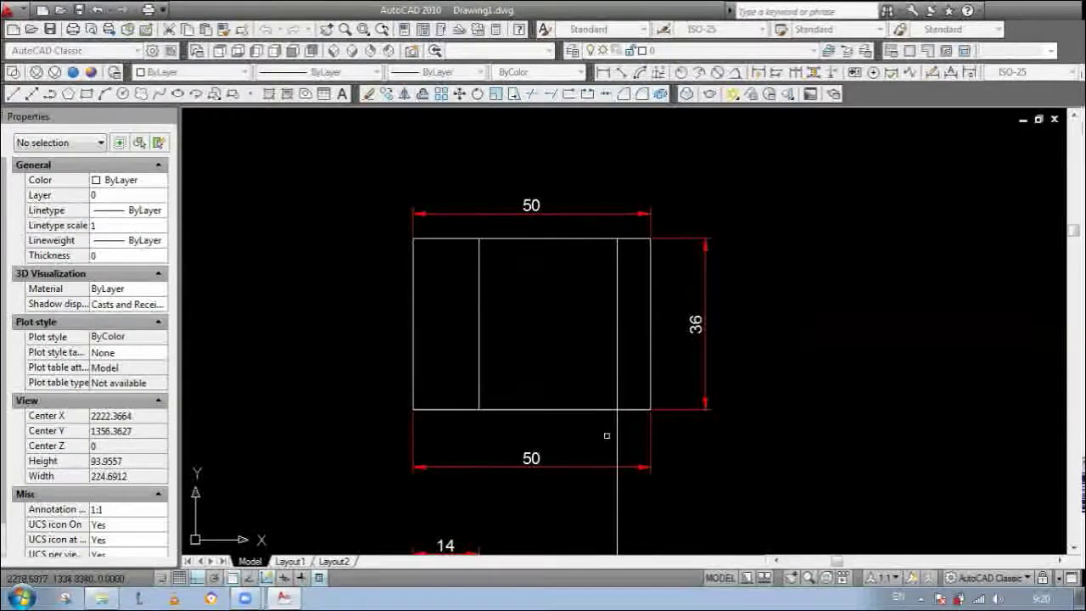
pyautogui.click(617, 437)
pyautogui.scroll(-8, 547, 336)
pyautogui.scroll(3, 586, 399)
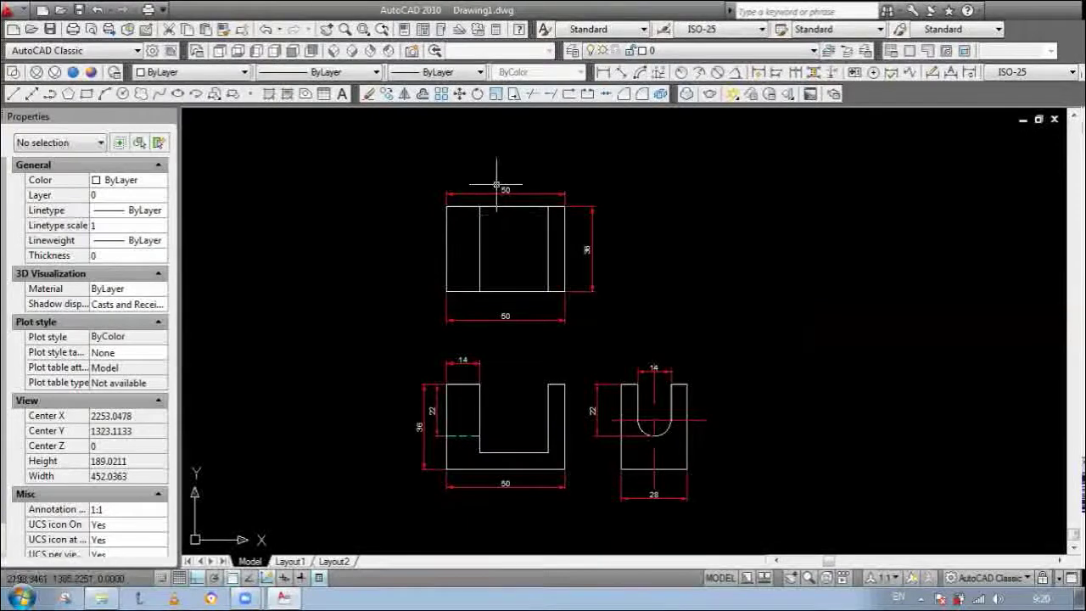
# Step: Draw a horizontal and a vertical line through the top view, joining the midpoints of its opposite edges
pyautogui.scroll(2, 501, 187)
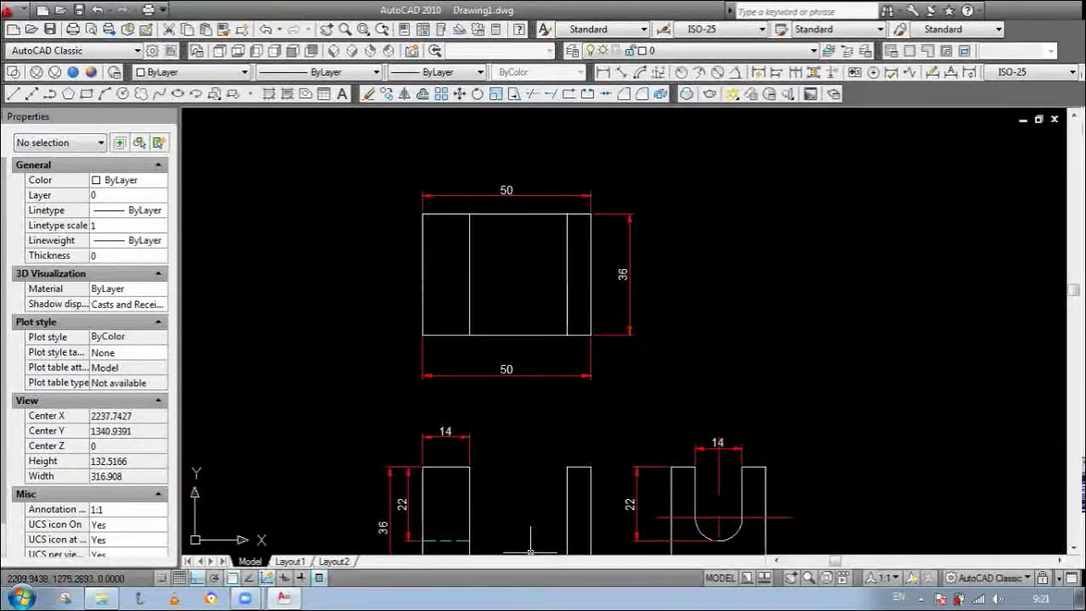
pyautogui.write('l')
pyautogui.press('Return')
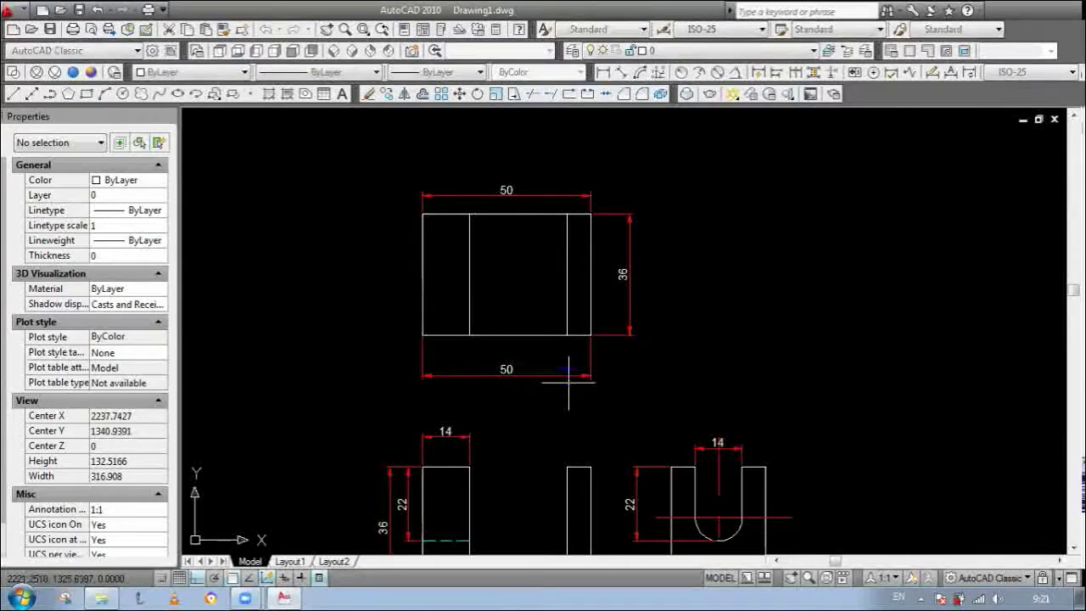
pyautogui.click(423, 274)
pyautogui.click(590, 273)
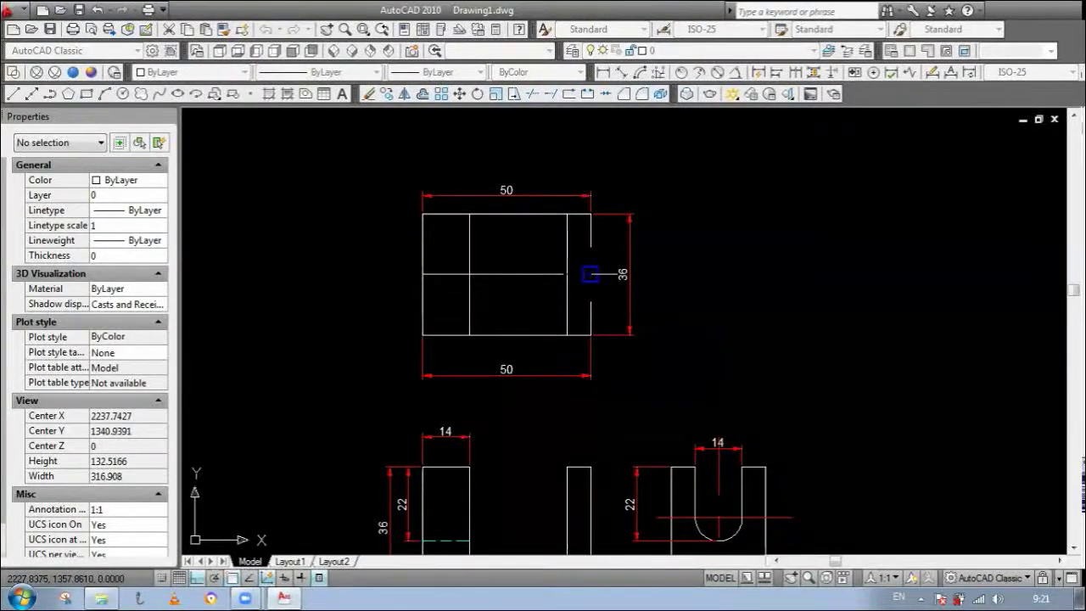
pyautogui.press('Return')
pyautogui.press('Return')
pyautogui.click(507, 214)
pyautogui.click(506, 334)
pyautogui.press('Return')
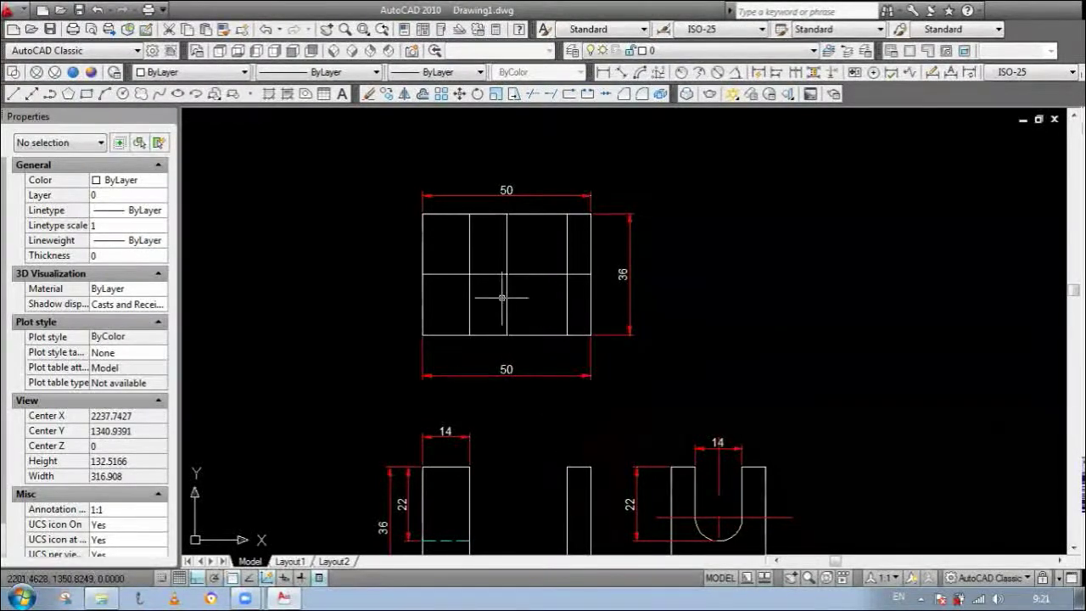
# Step: Match the top view's horizontal and vertical middle lines to the properties of the side view's horizontal centre line
pyautogui.scroll(-3, 502, 298)
pyautogui.scroll(1, 574, 430)
pyautogui.scroll(2, 512, 237)
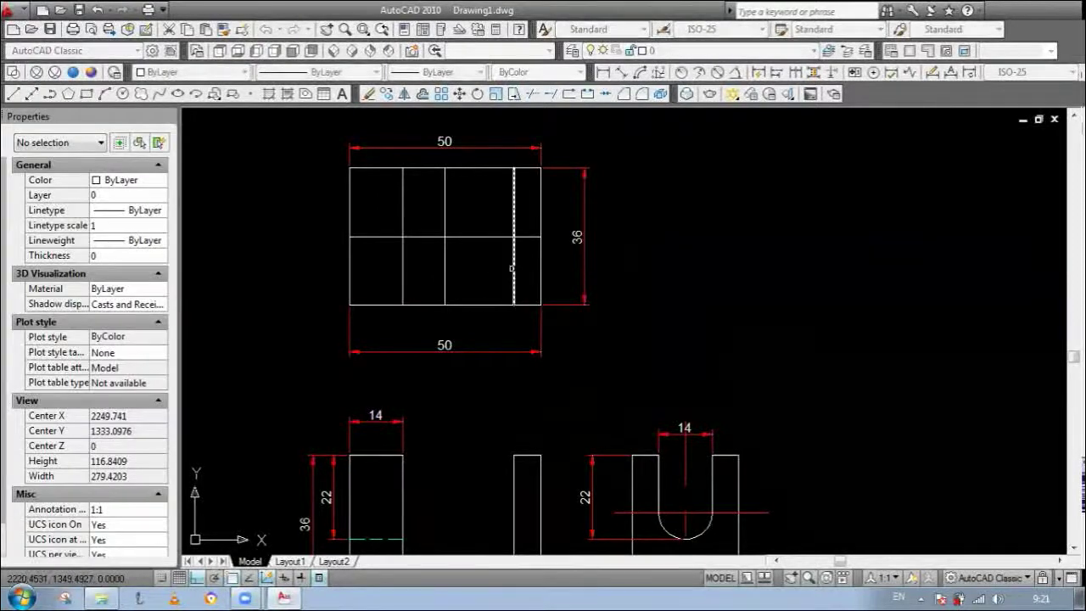
pyautogui.click(699, 512)
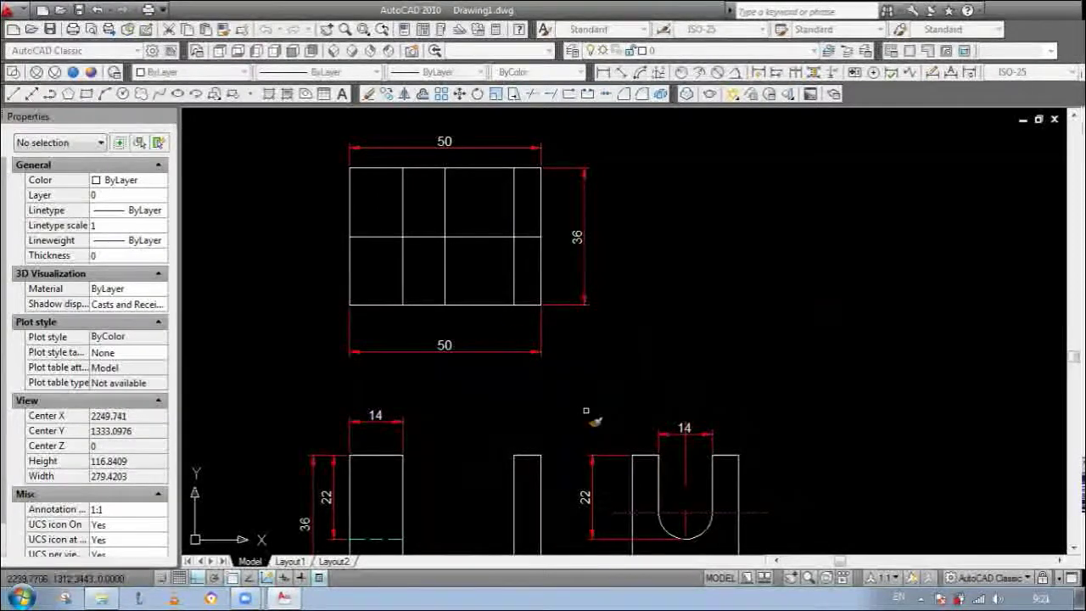
pyautogui.click(485, 277)
pyautogui.click(431, 226)
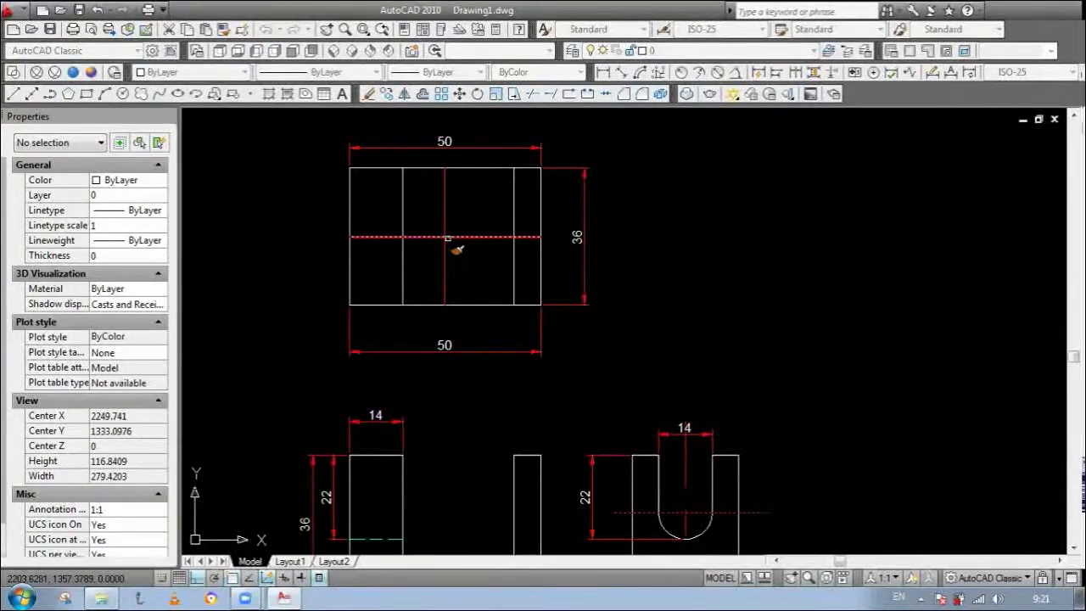
pyautogui.press('Escape')
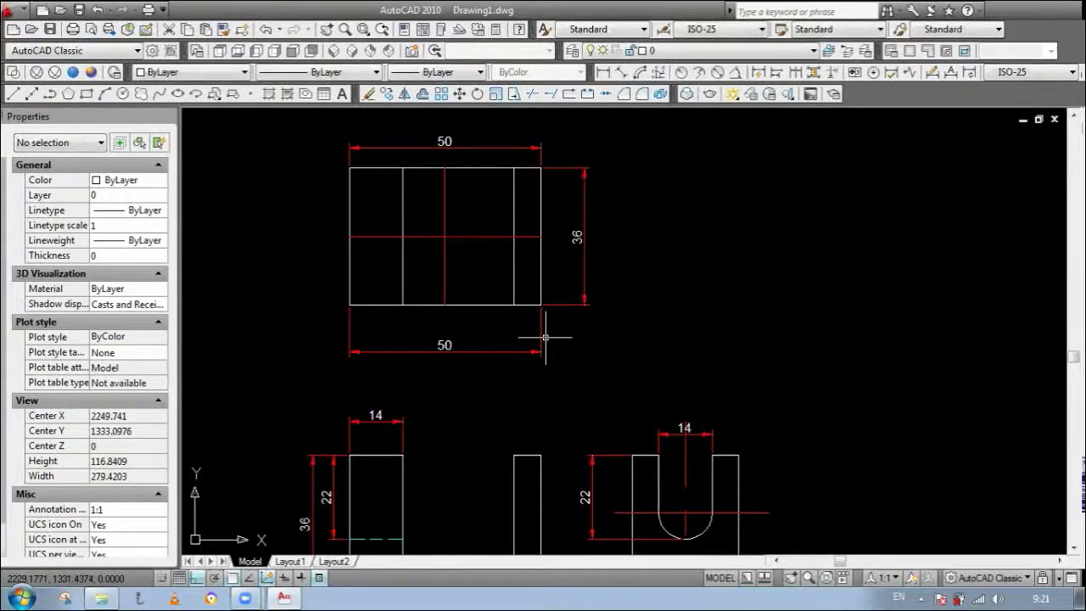
# Step: Offset the top view's horizontal centre line once above and once below to mark the edges of the 14 mm slot
pyautogui.scroll(-2, 427, 239)
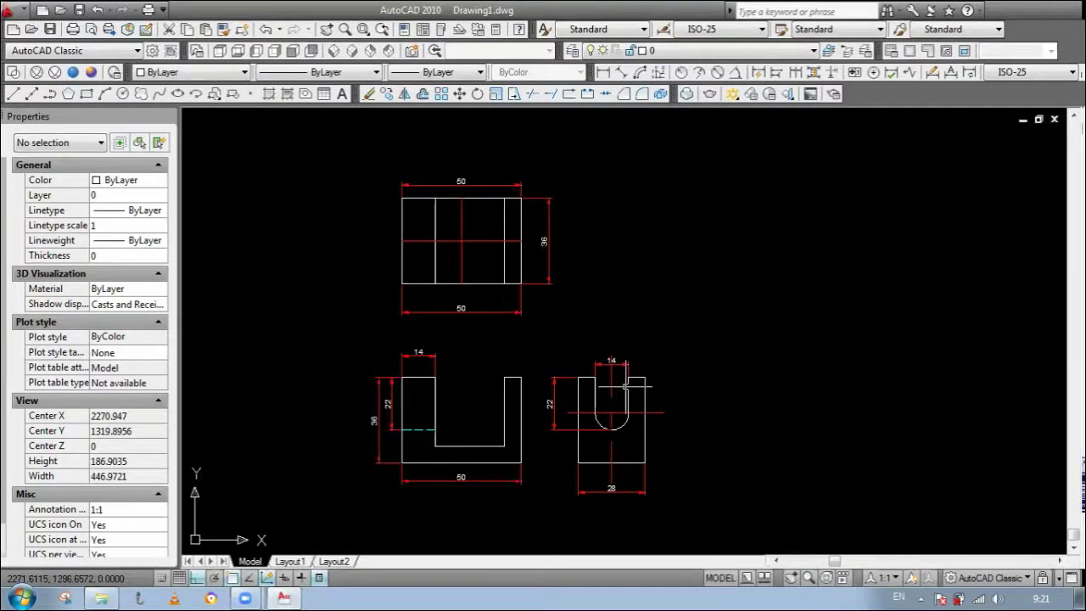
pyautogui.scroll(3, 395, 232)
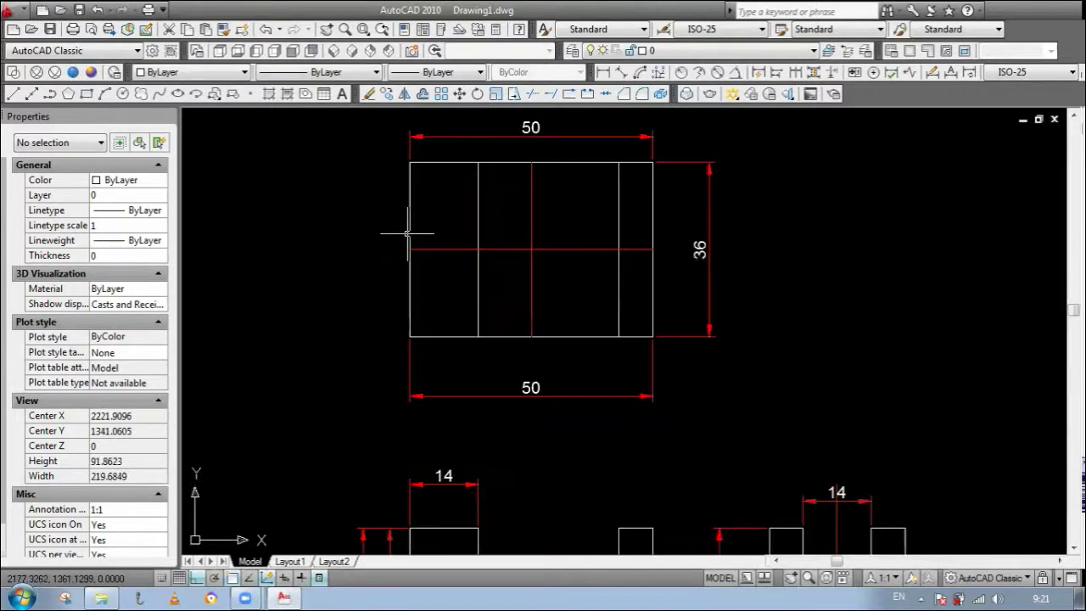
pyautogui.scroll(-2, 622, 334)
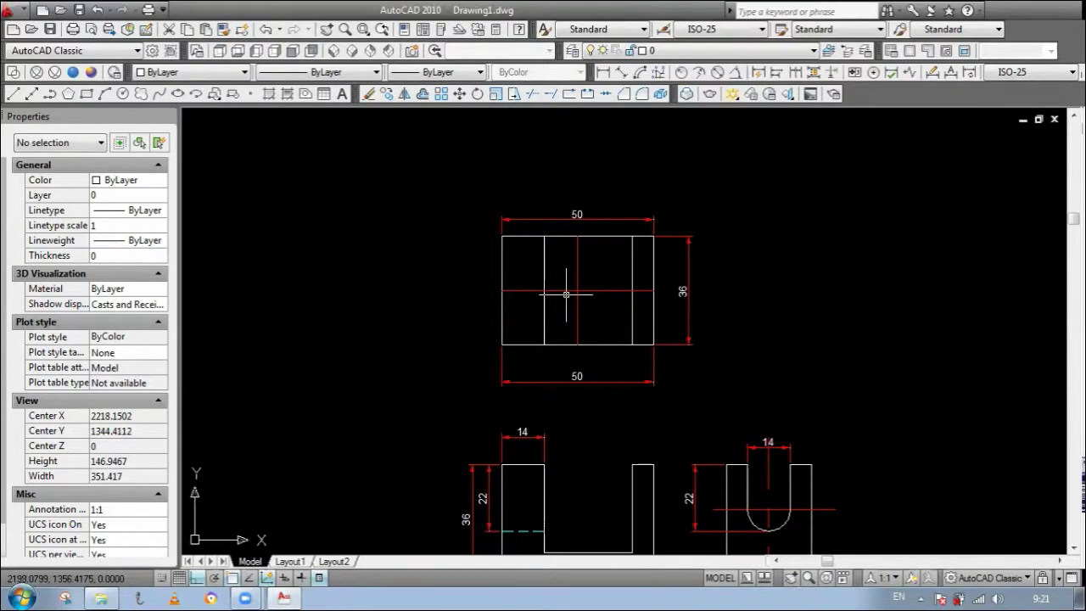
pyautogui.moveTo(568, 291)
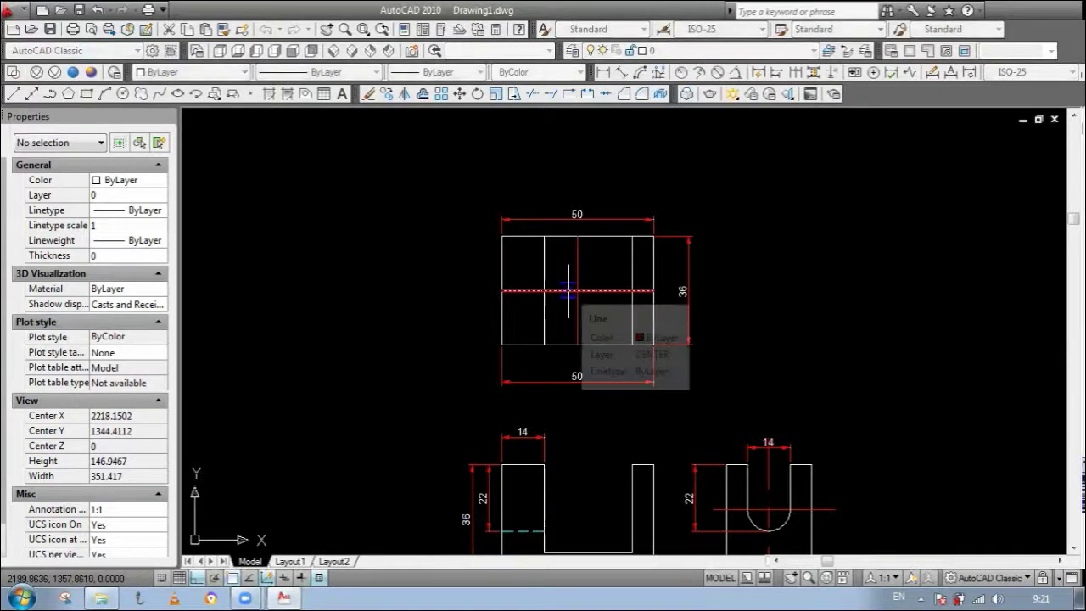
pyautogui.scroll(2, 512, 313)
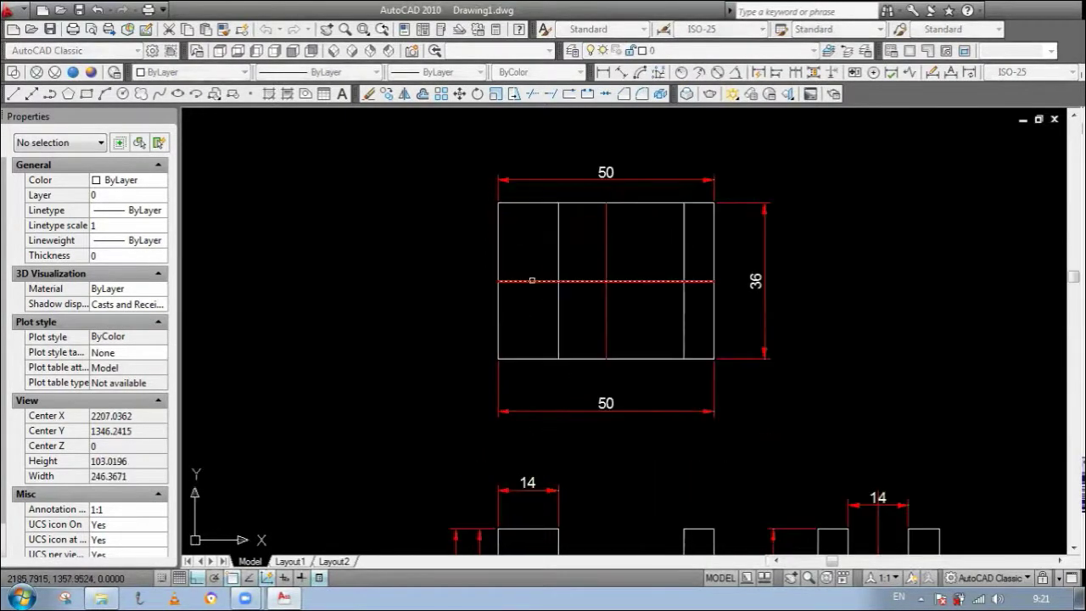
pyautogui.click(531, 248)
pyautogui.click(538, 280)
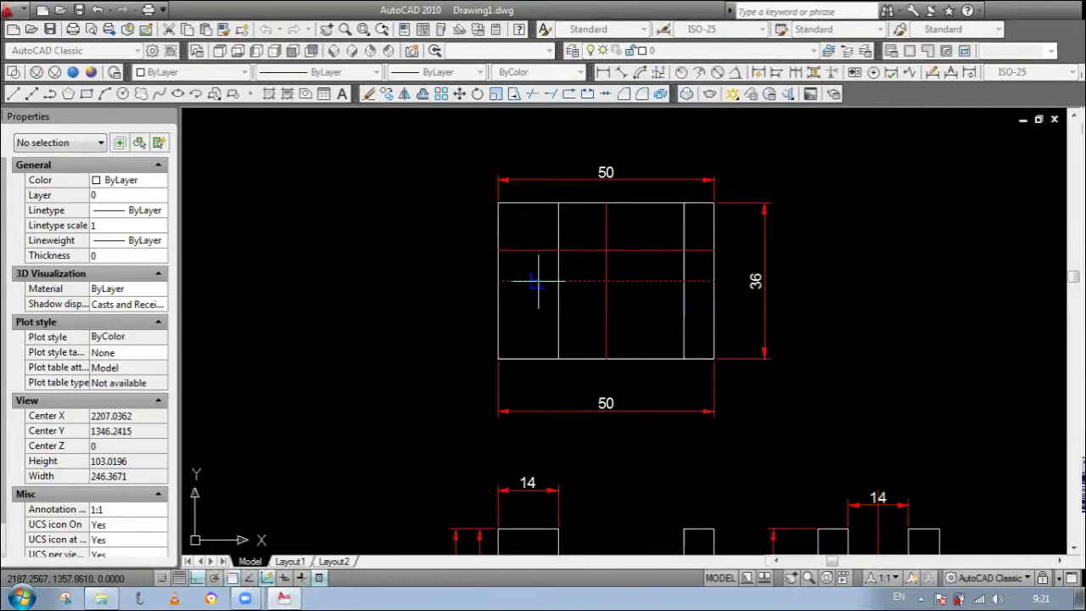
pyautogui.click(562, 311)
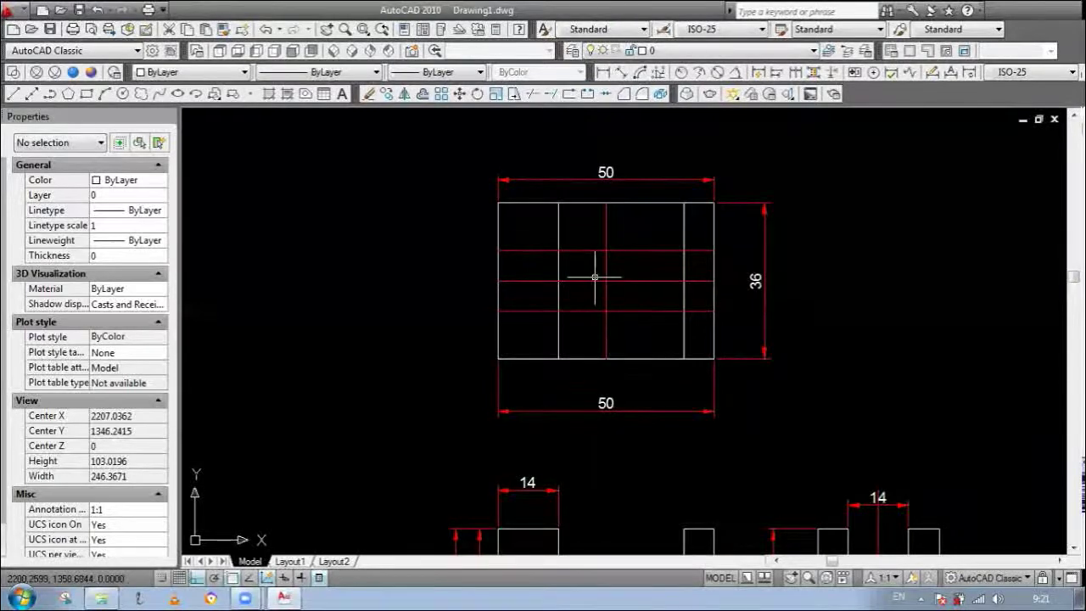
# Step: Trim both slot-edge lines in the top view at the left wall's inner edge and delete their remaining parts to the right
pyautogui.write('tr')
pyautogui.press('Return')
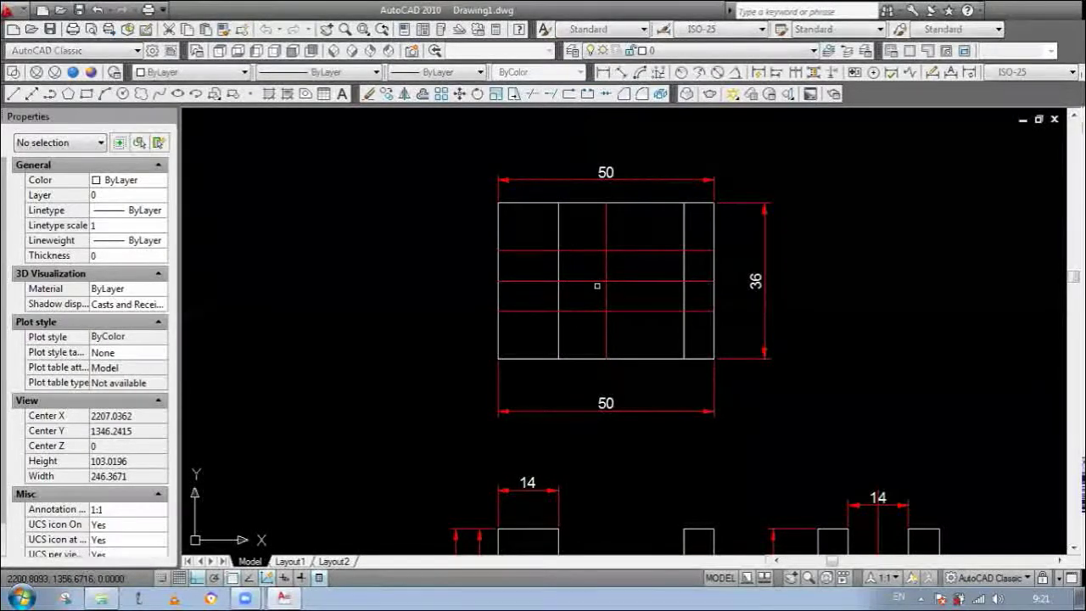
pyautogui.click(583, 249)
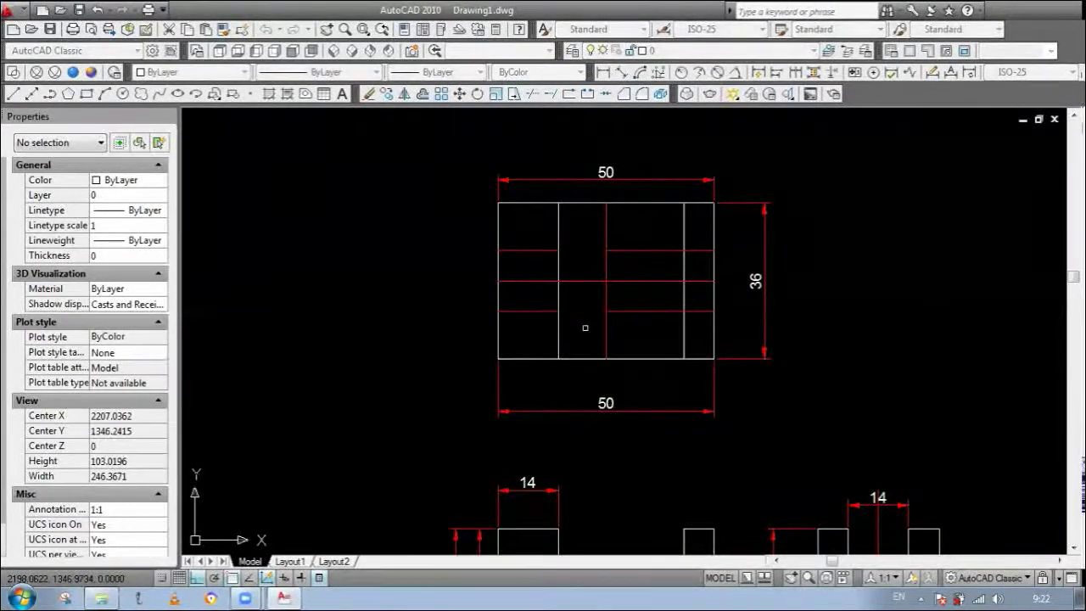
pyautogui.press('Return')
pyautogui.press('Return')
pyautogui.press('Return')
pyautogui.click(665, 328)
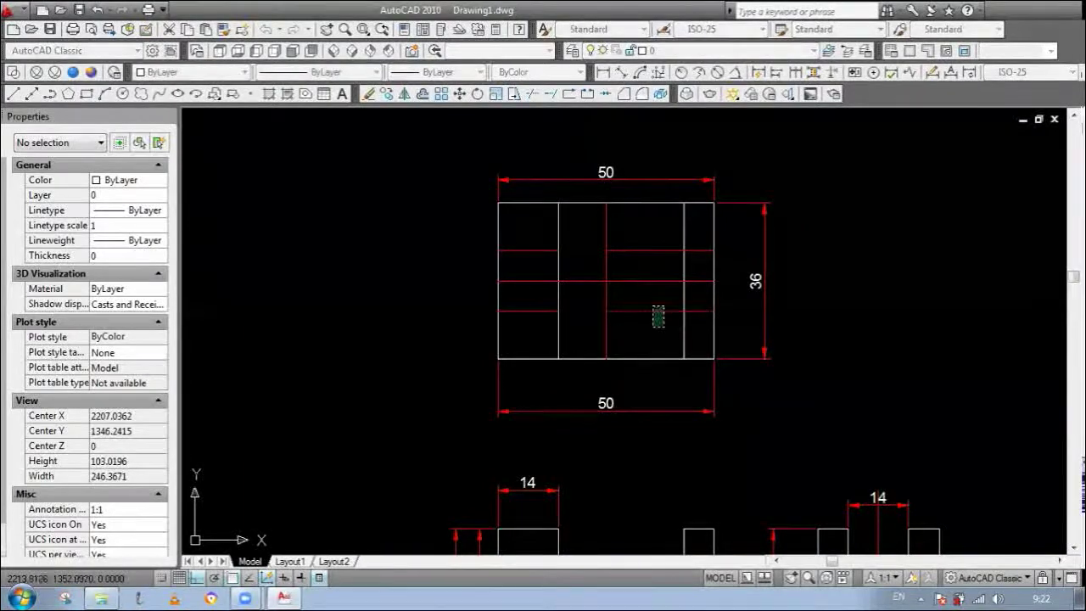
pyautogui.press('Return')
pyautogui.click(647, 251)
pyautogui.press('Delete')
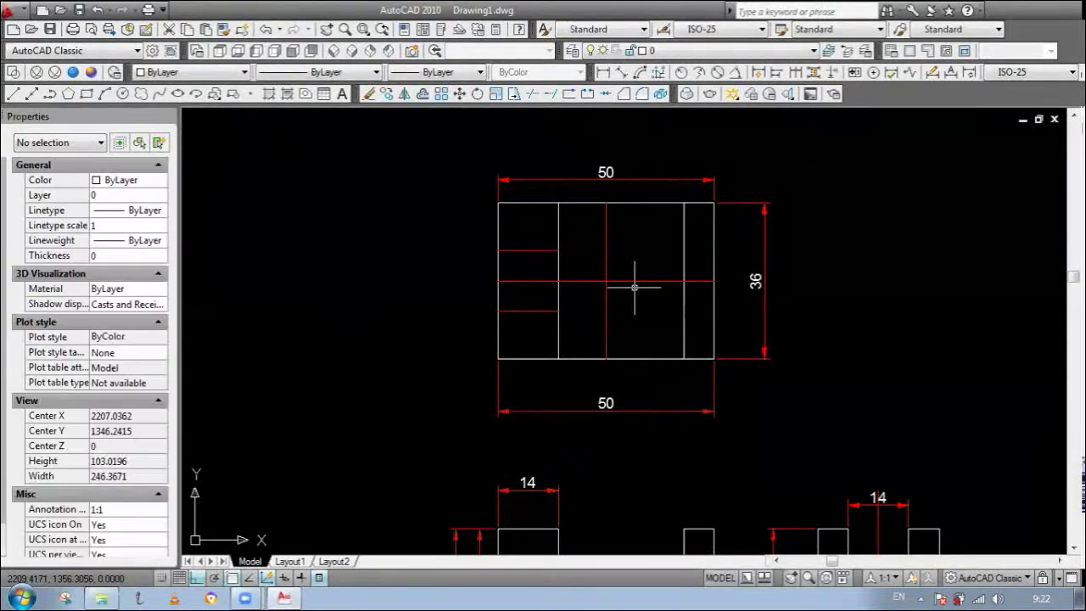
# Step: Compare the top view's slot lines with the slot in the front and side views
pyautogui.scroll(-6, 584, 252)
pyautogui.scroll(5, 702, 398)
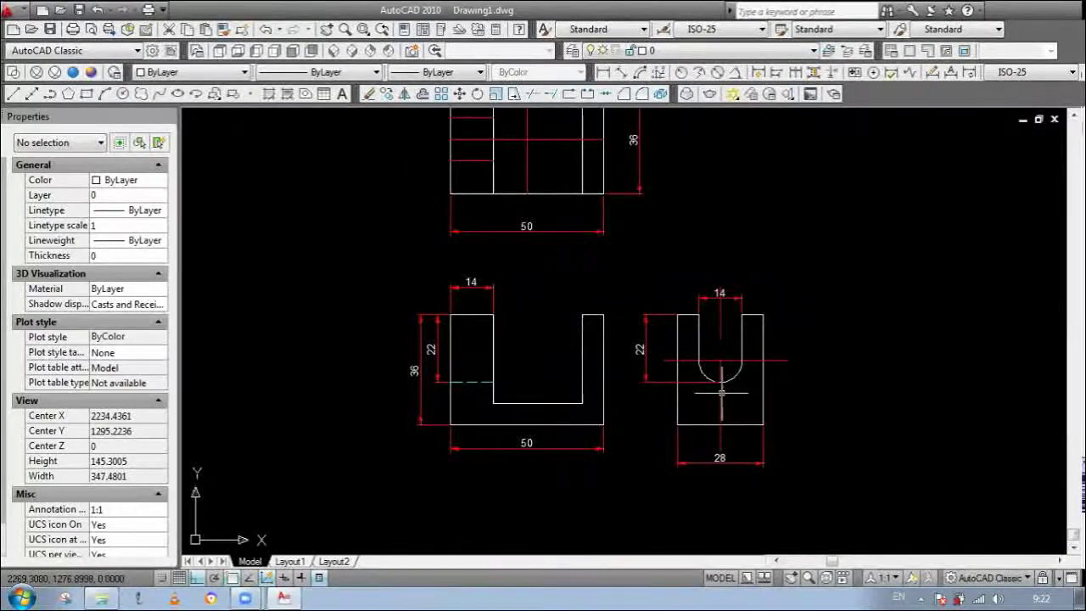
pyautogui.scroll(6, 739, 348)
pyautogui.scroll(-10, 645, 386)
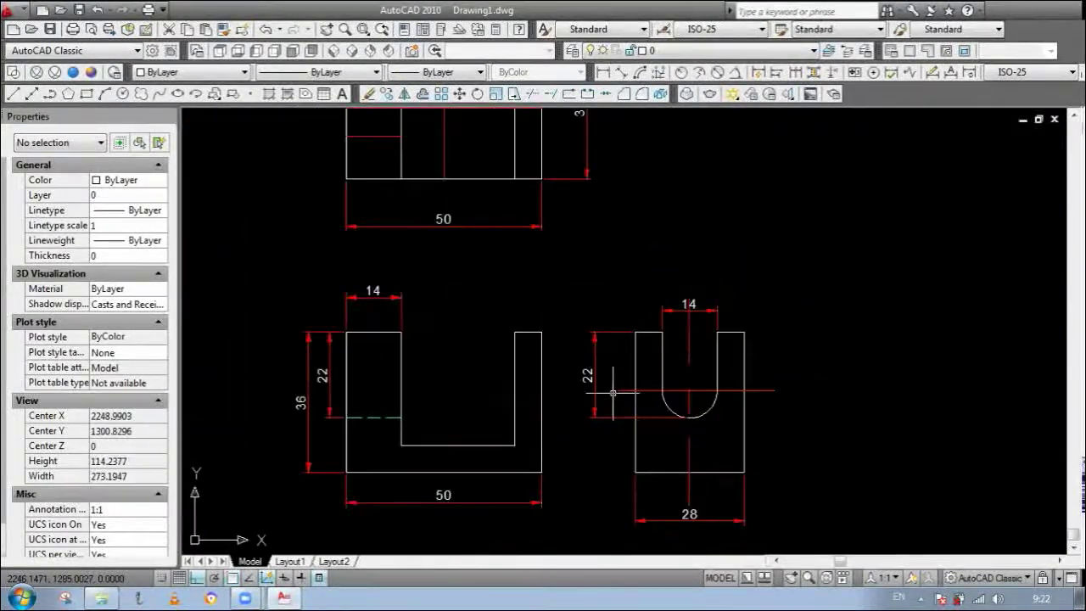
pyautogui.scroll(6, 547, 294)
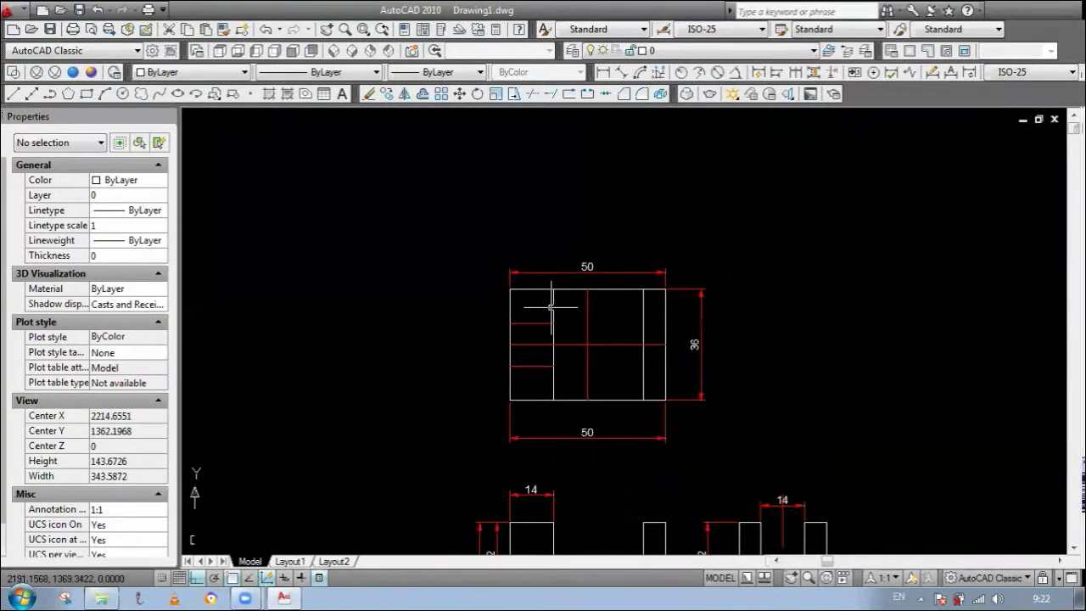
pyautogui.scroll(-1, 552, 307)
pyautogui.scroll(3, 535, 384)
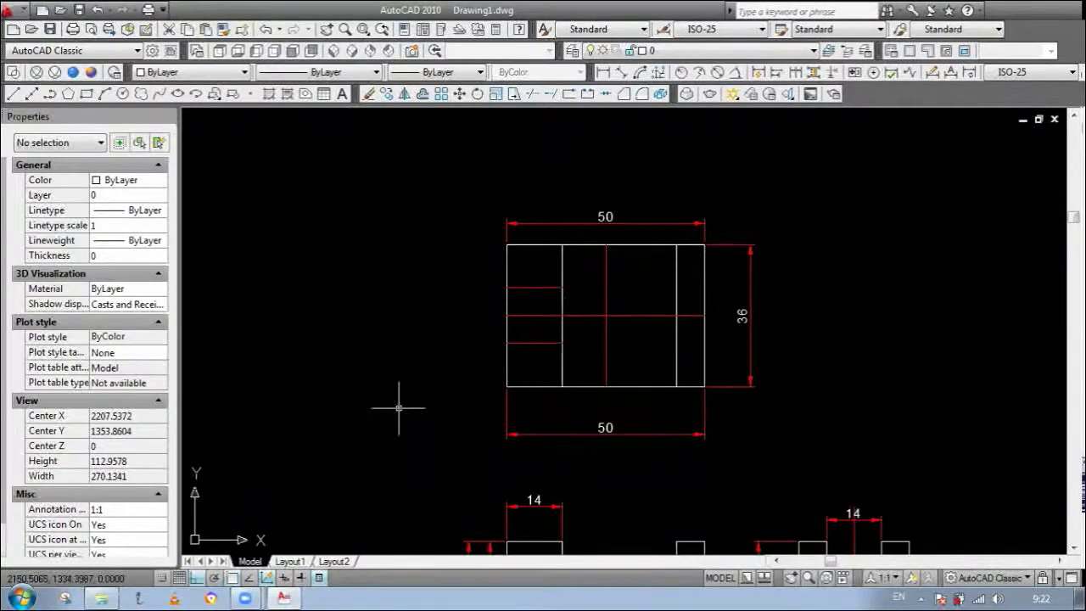
pyautogui.scroll(-4, 531, 235)
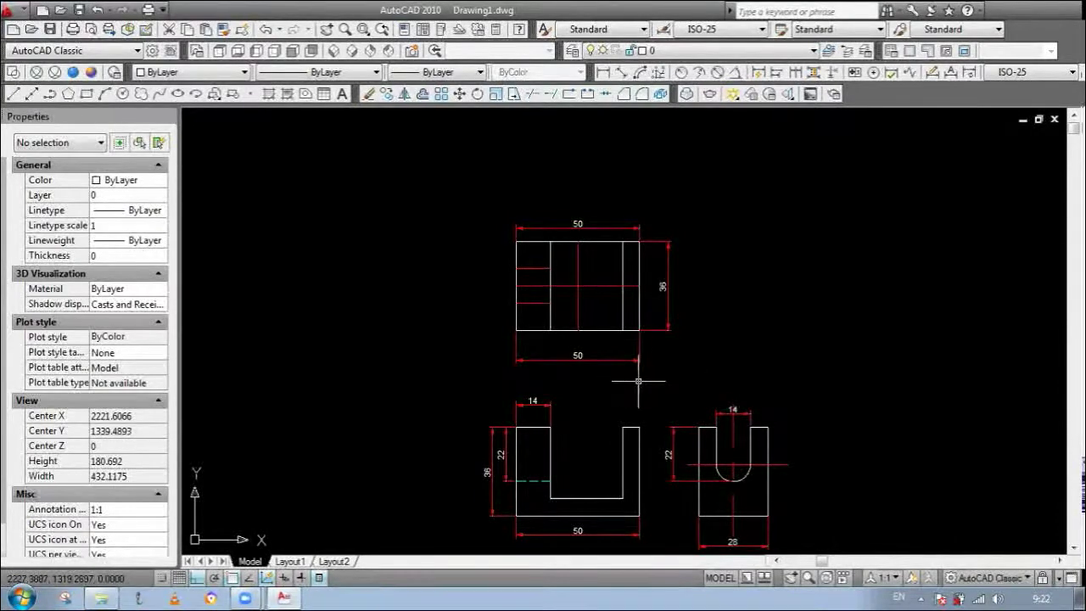
# Step: Match the two red slot-edge lines in the top view to the properties of the white vertical wall line
pyautogui.scroll(2, 571, 299)
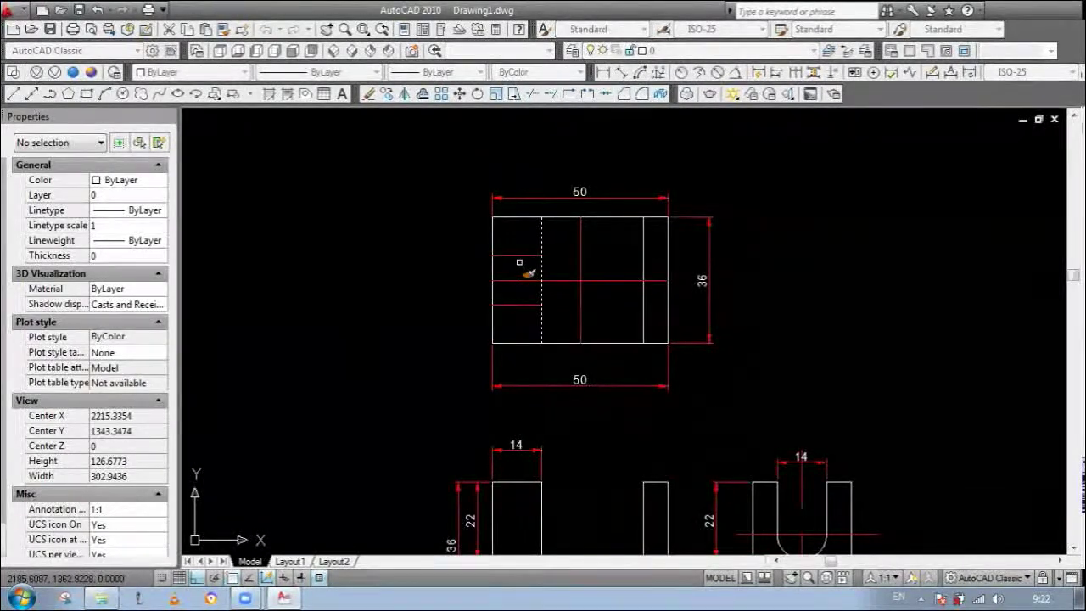
pyautogui.click(521, 303)
pyautogui.press('Return')
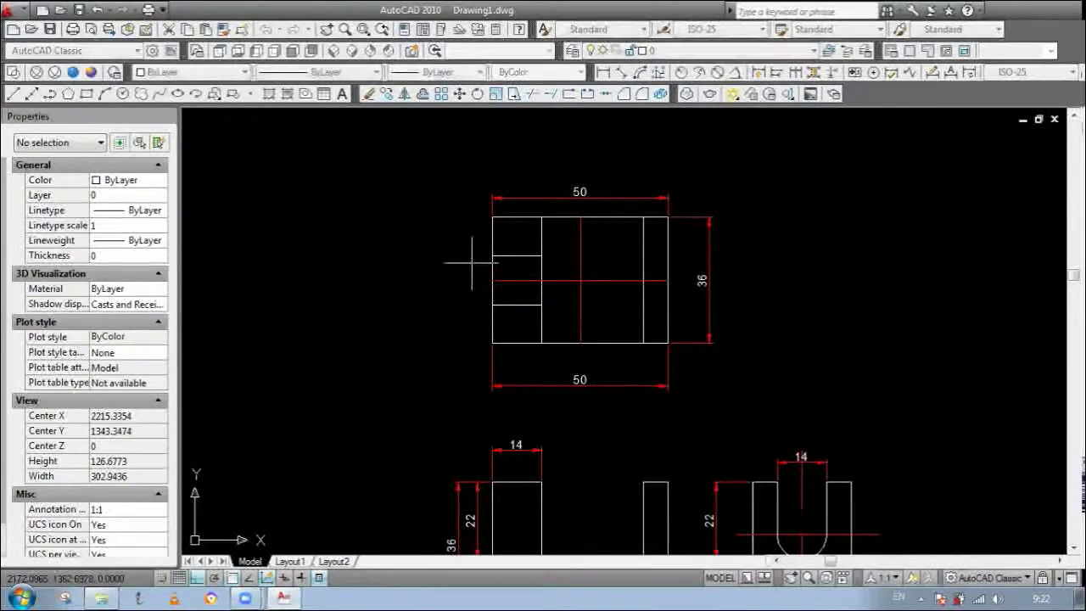
# Step: Extend the top view's horizontal centre line beyond the left edge to a short vertical helper line, and erase the helper
pyautogui.scroll(2, 472, 319)
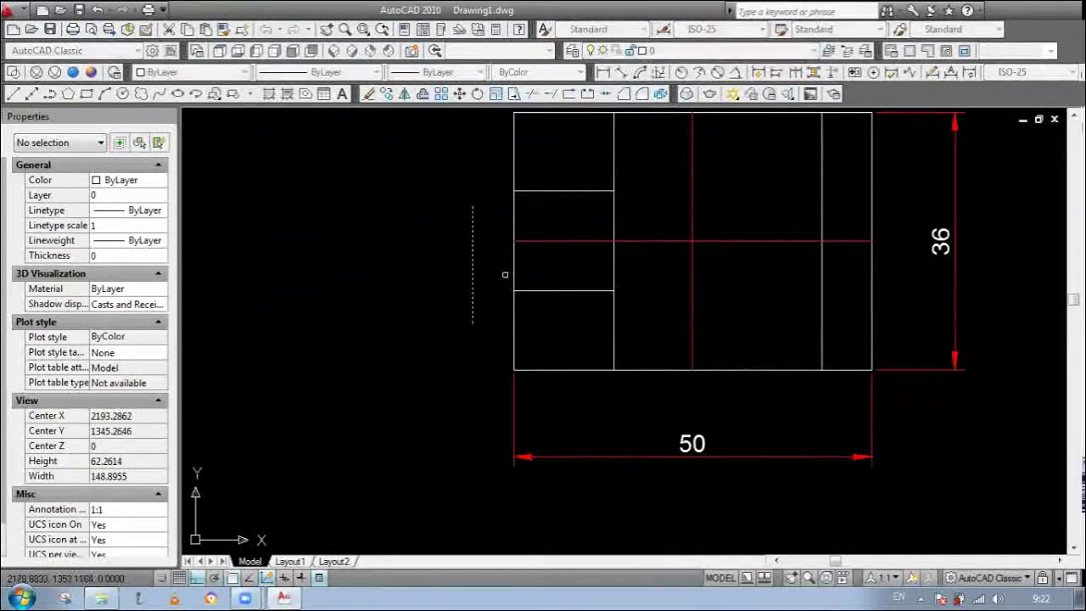
pyautogui.scroll(-2, 636, 276)
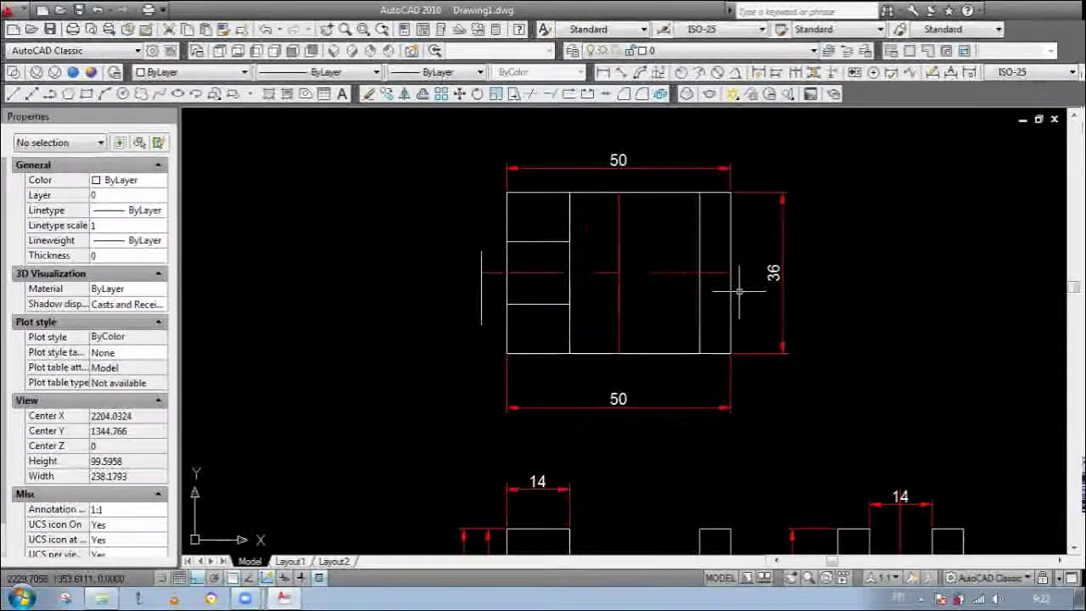
pyautogui.scroll(-2, 607, 553)
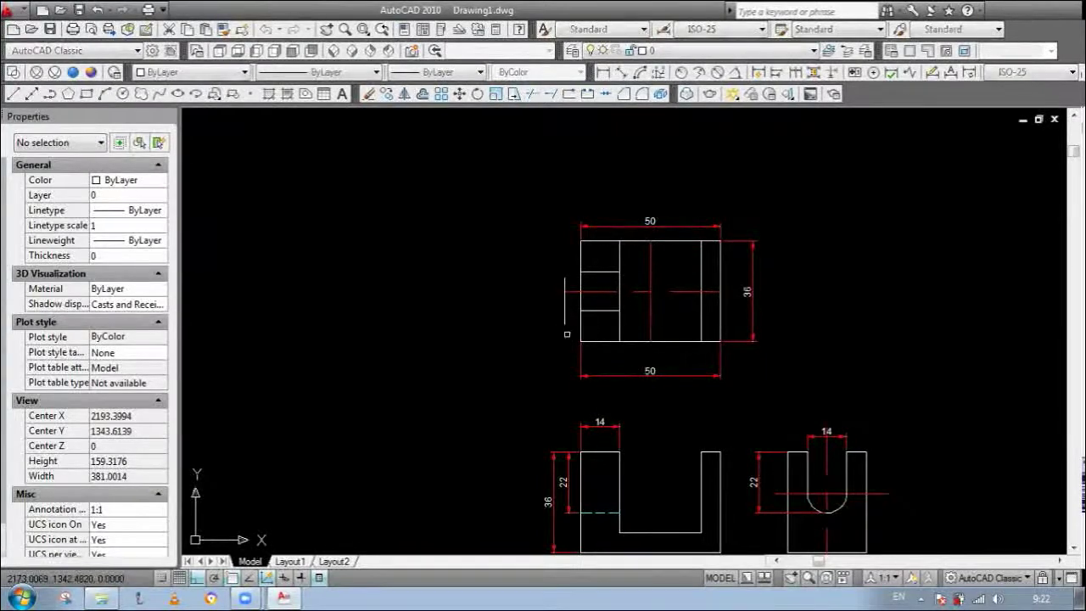
pyautogui.scroll(3, 570, 319)
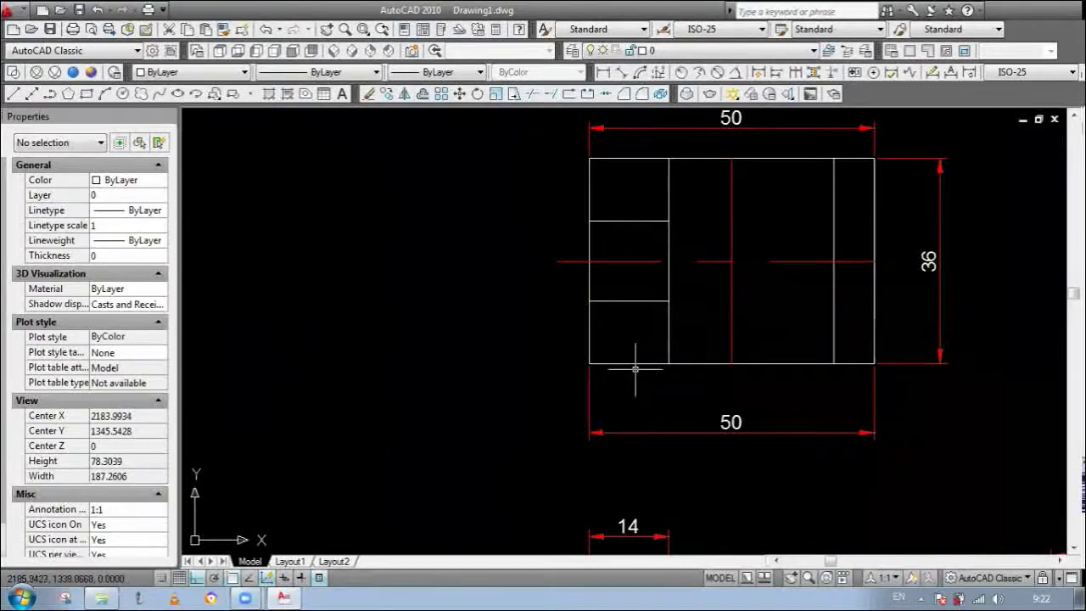
# Step: Erase the duplicate 50 mm dimension below the top view
pyautogui.scroll(-3, 637, 368)
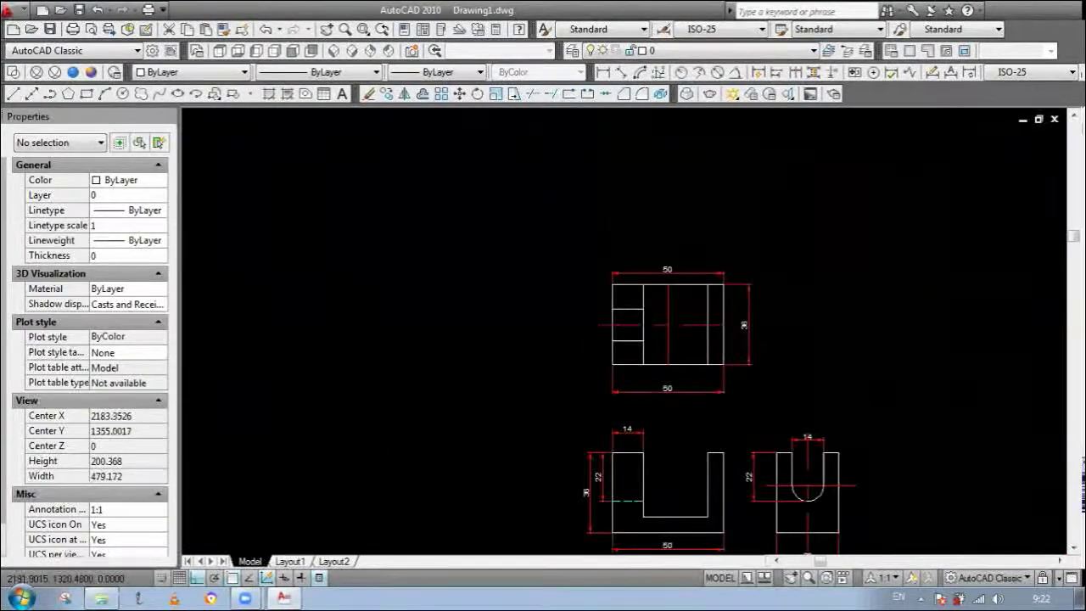
pyautogui.scroll(1, 662, 392)
pyautogui.press('e')
pyautogui.press('space')
pyautogui.click(707, 386)
pyautogui.press('space')
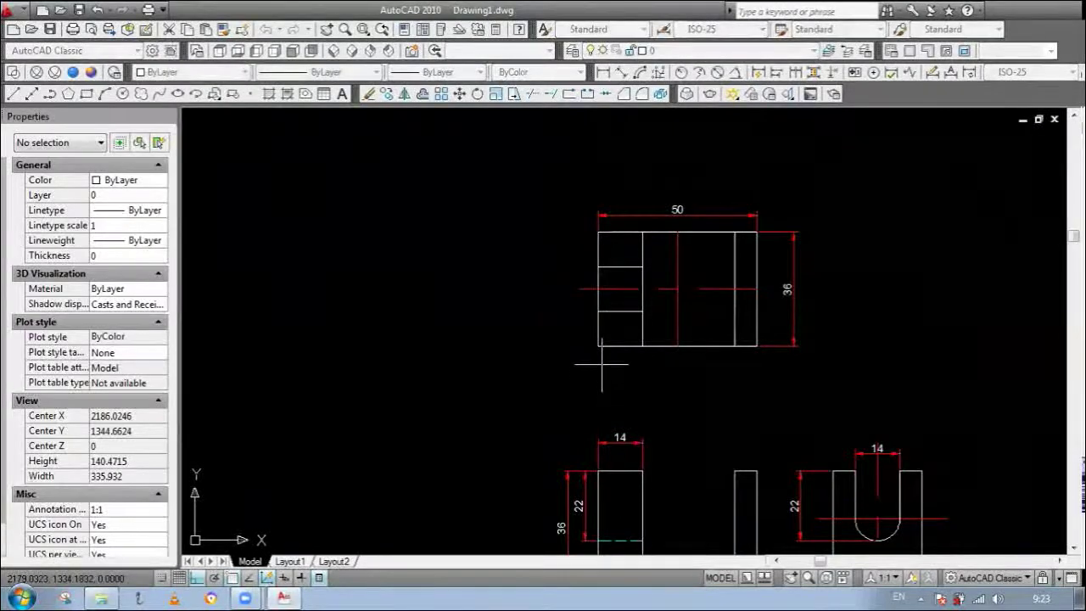
# Step: Draw a vertical line down from the top view's lower-left corner and offset it 29 mm to the right
pyautogui.scroll(1, 601, 365)
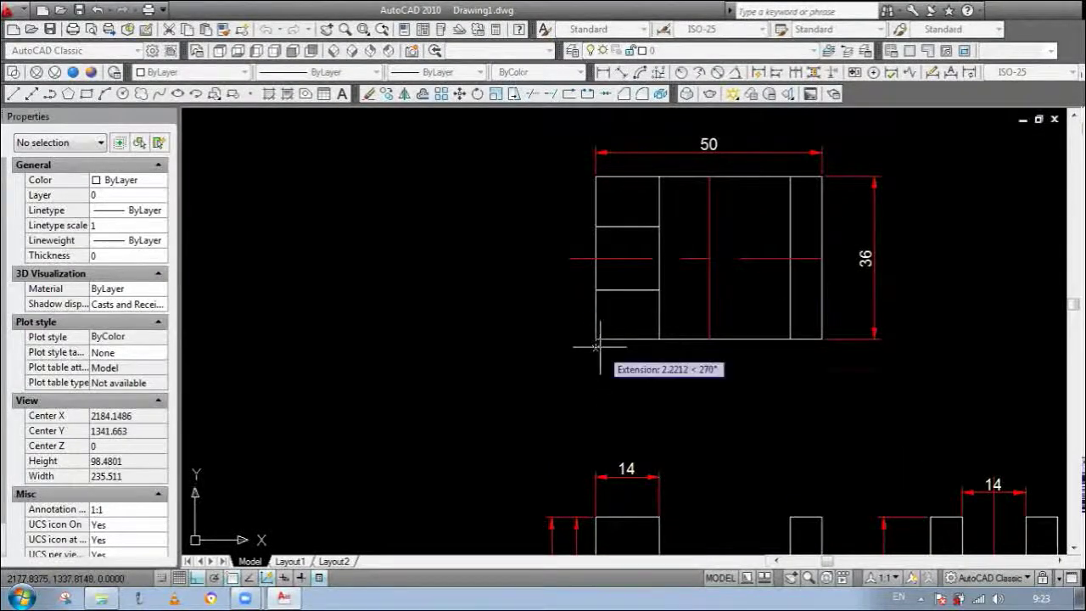
pyautogui.click(595, 339)
pyautogui.click(597, 396)
pyautogui.press('Return')
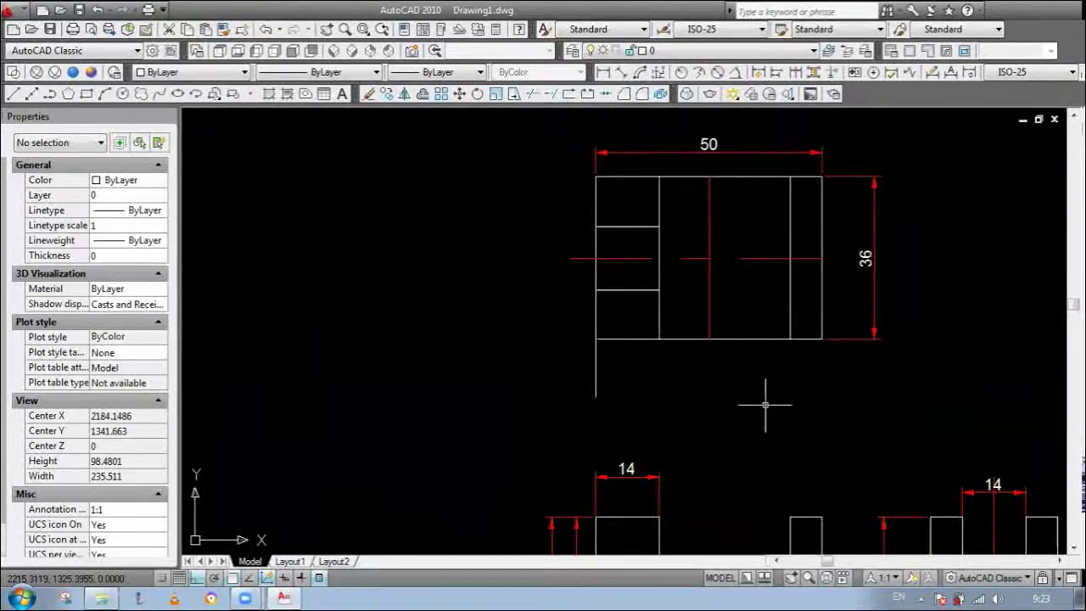
pyautogui.press('Return')
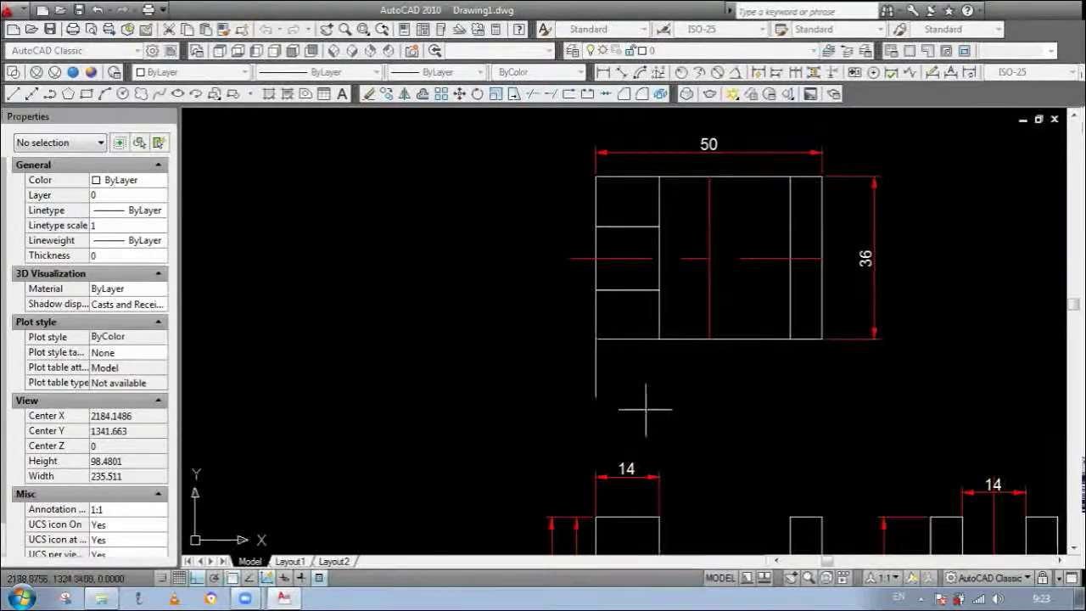
pyautogui.click(636, 386)
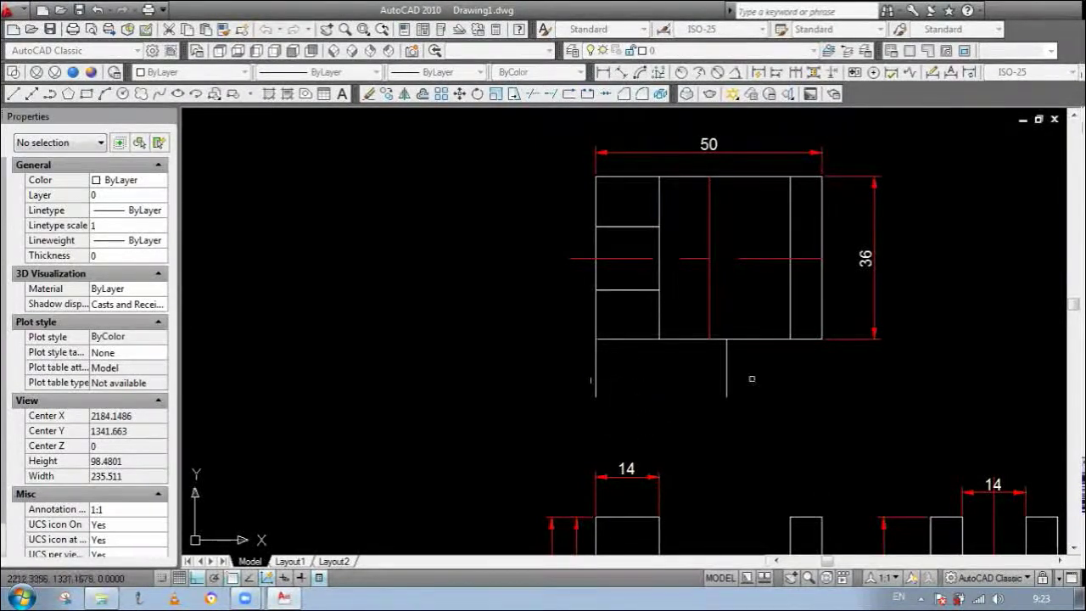
pyautogui.press('Escape')
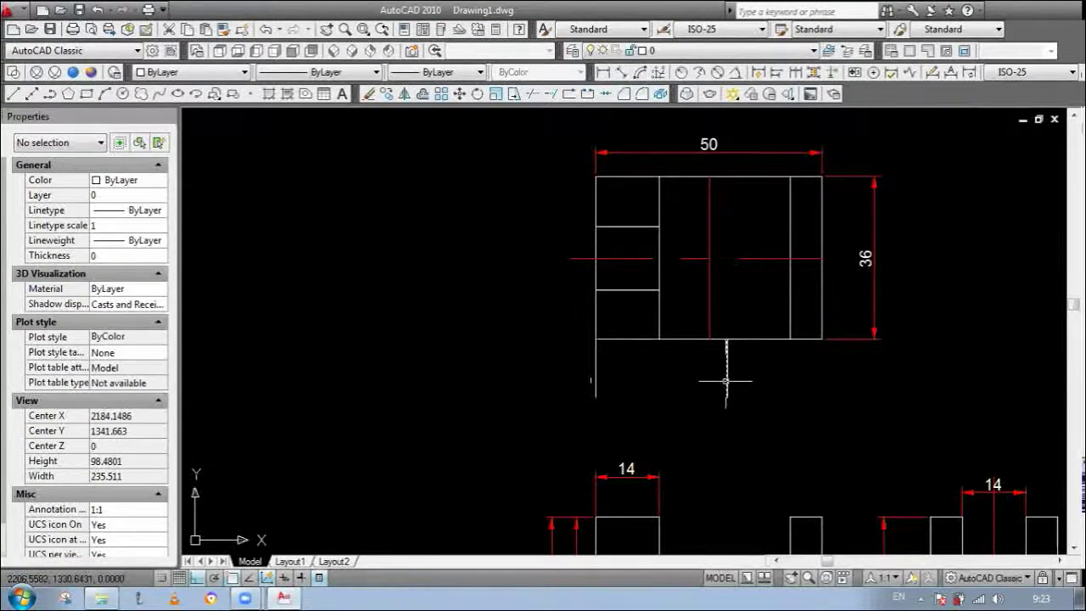
# Step: Extend the offset vertical line up through the top view to the rectangle's upper edge
pyautogui.click(762, 202)
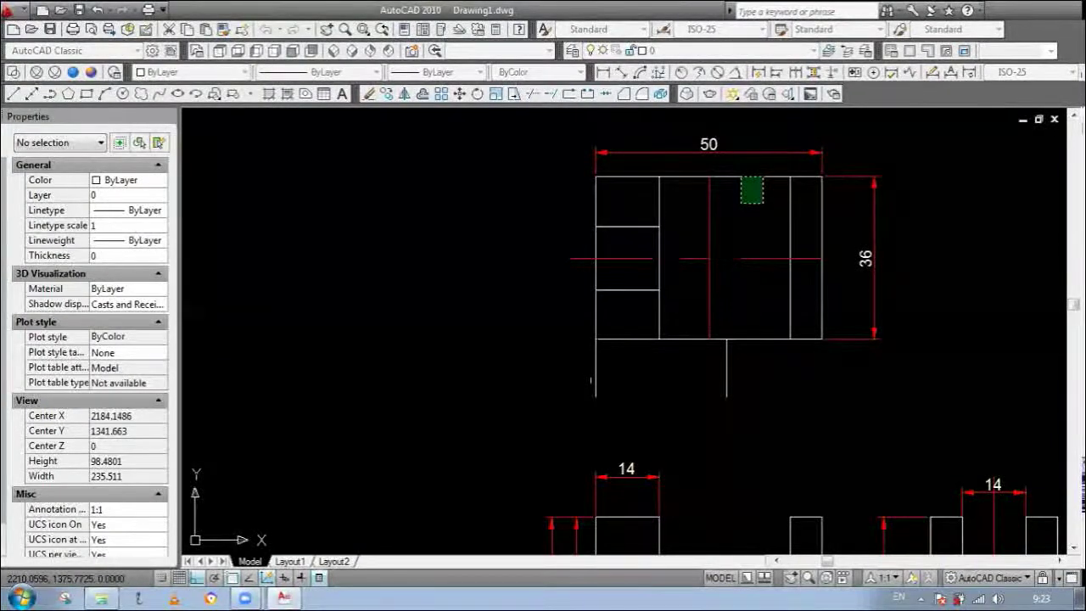
pyautogui.click(741, 176)
pyautogui.click(726, 353)
pyautogui.press('Return')
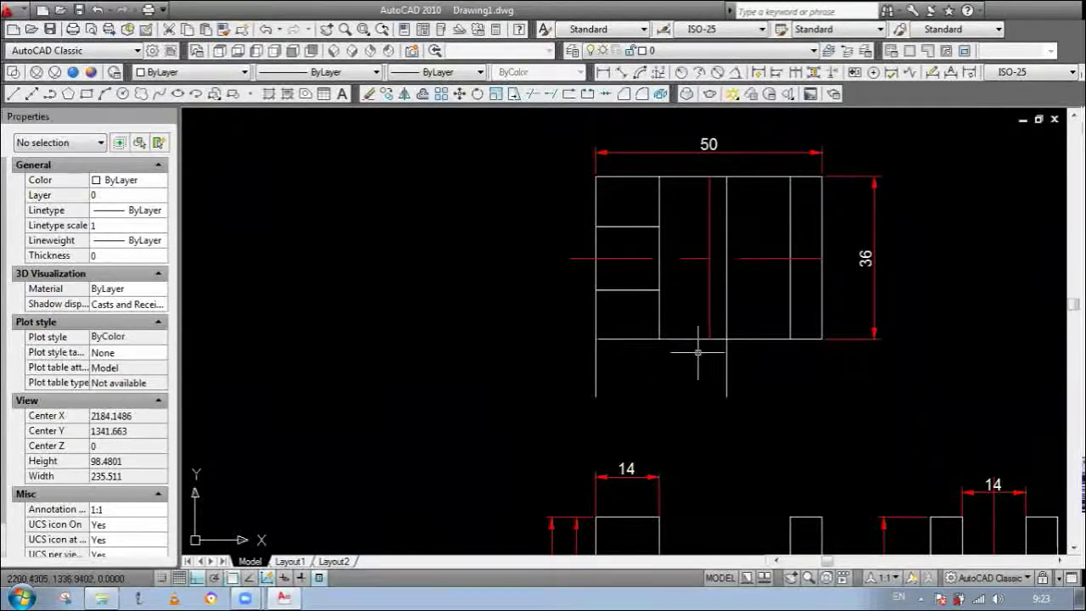
pyautogui.scroll(-2, 698, 352)
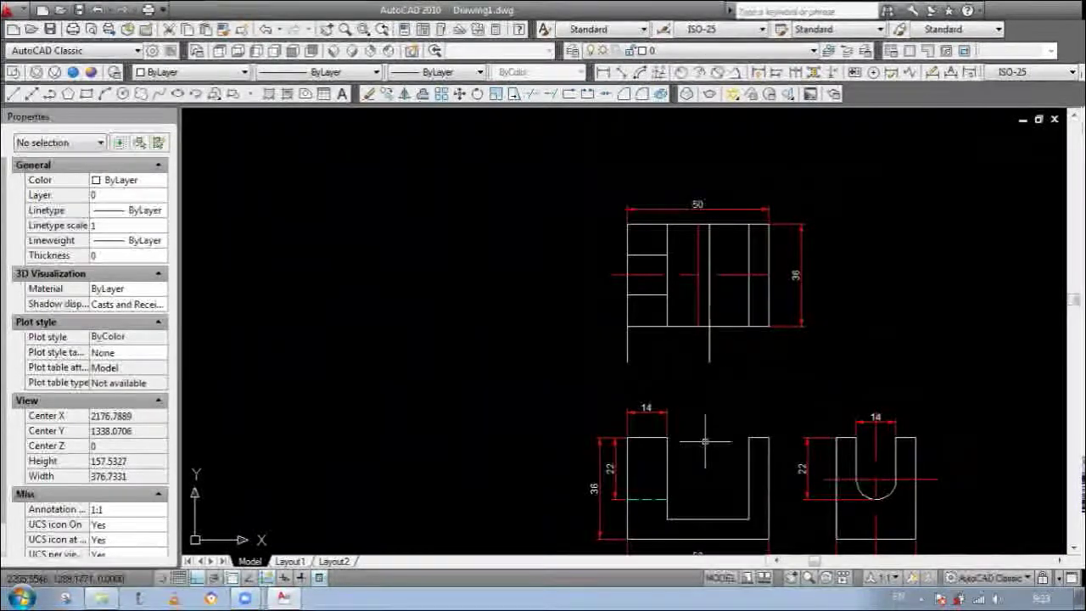
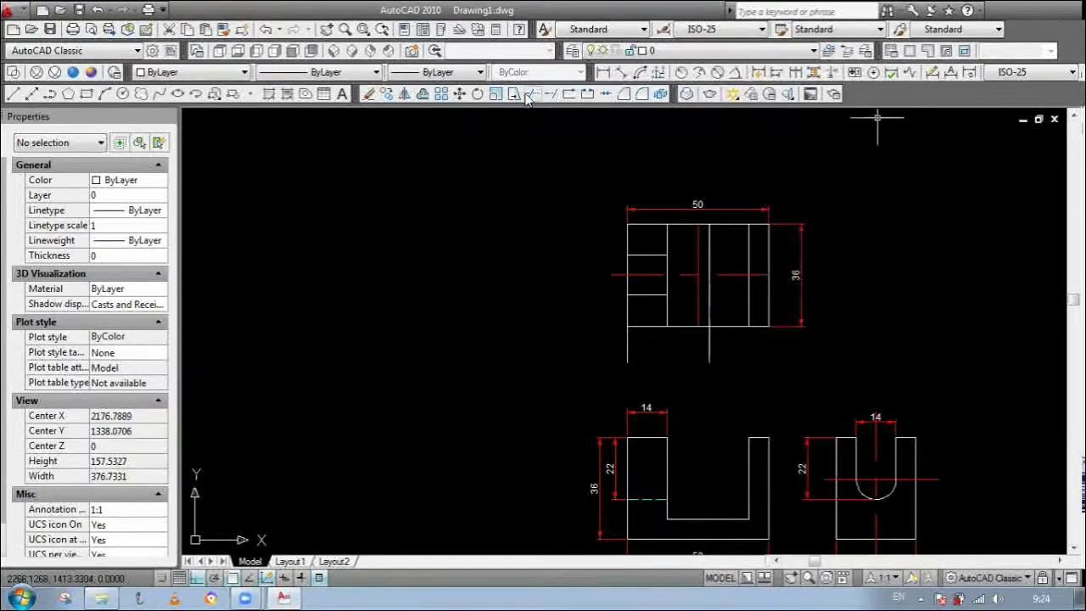
# Step: Dimension the distance from the top view's left edge to the new vertical line, and remove the line ends below the rectangle
pyautogui.click(603, 74)
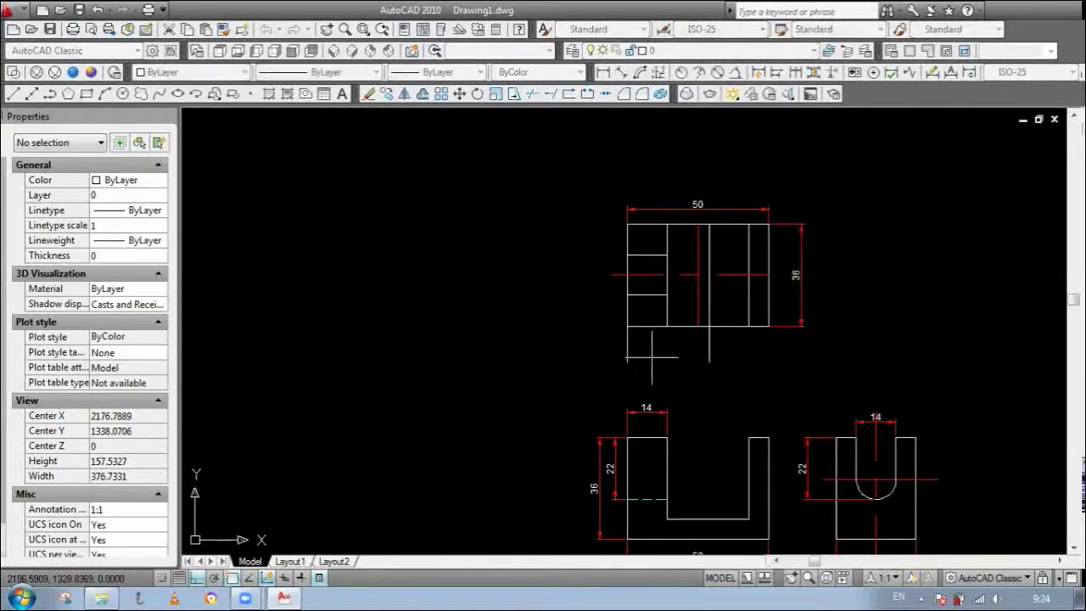
pyautogui.click(684, 348)
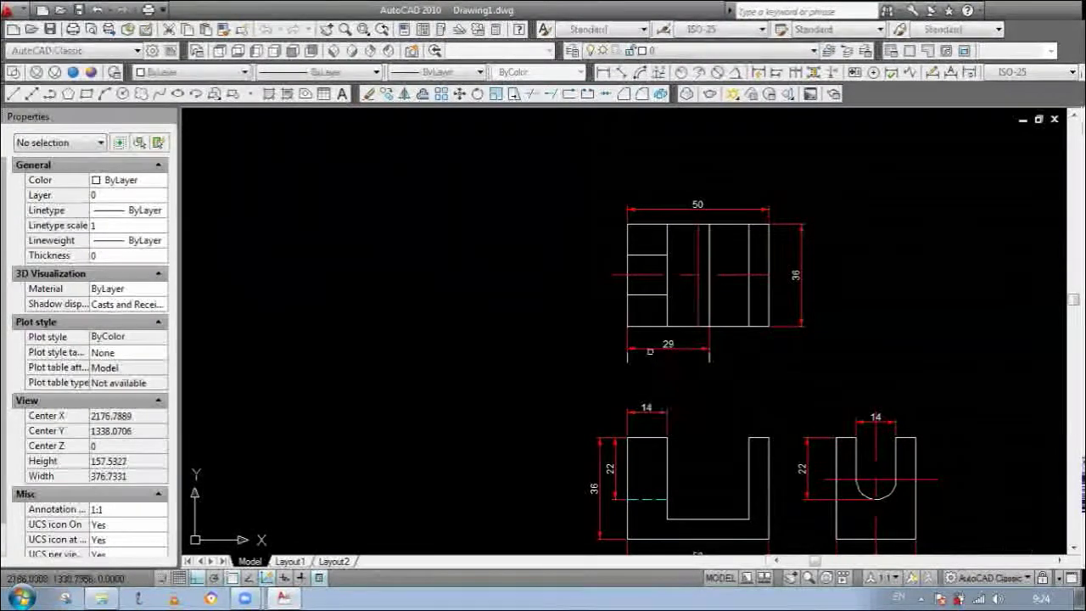
pyautogui.scroll(2, 649, 351)
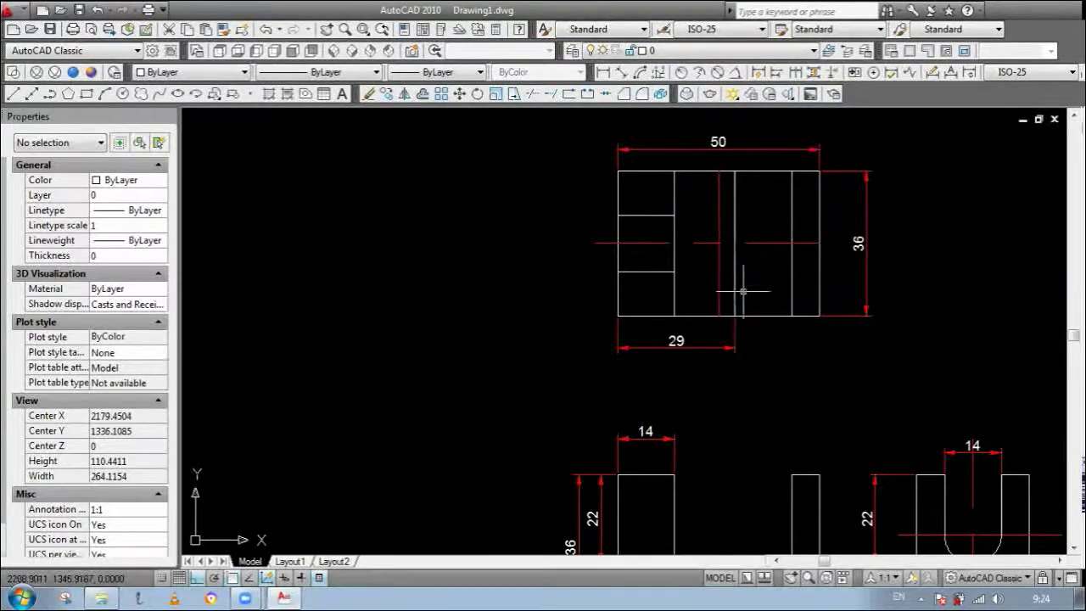
# Step: Draw a horizontal line to the right from the top view's lower-right corner, past the 36 mm dimension
pyautogui.scroll(-2, 737, 301)
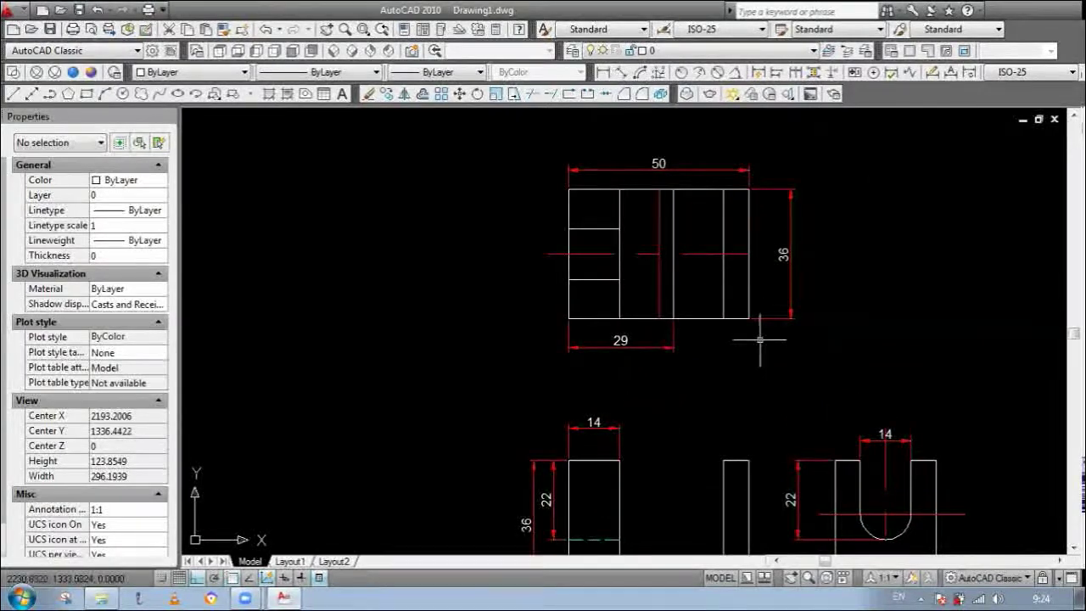
pyautogui.scroll(3, 752, 343)
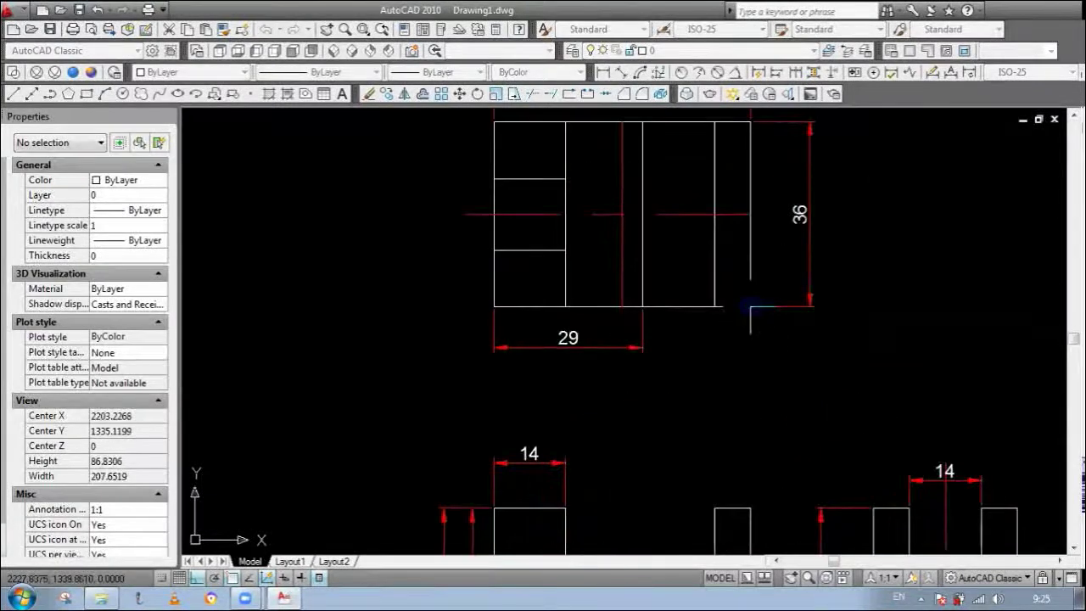
pyautogui.click(750, 306)
pyautogui.click(862, 317)
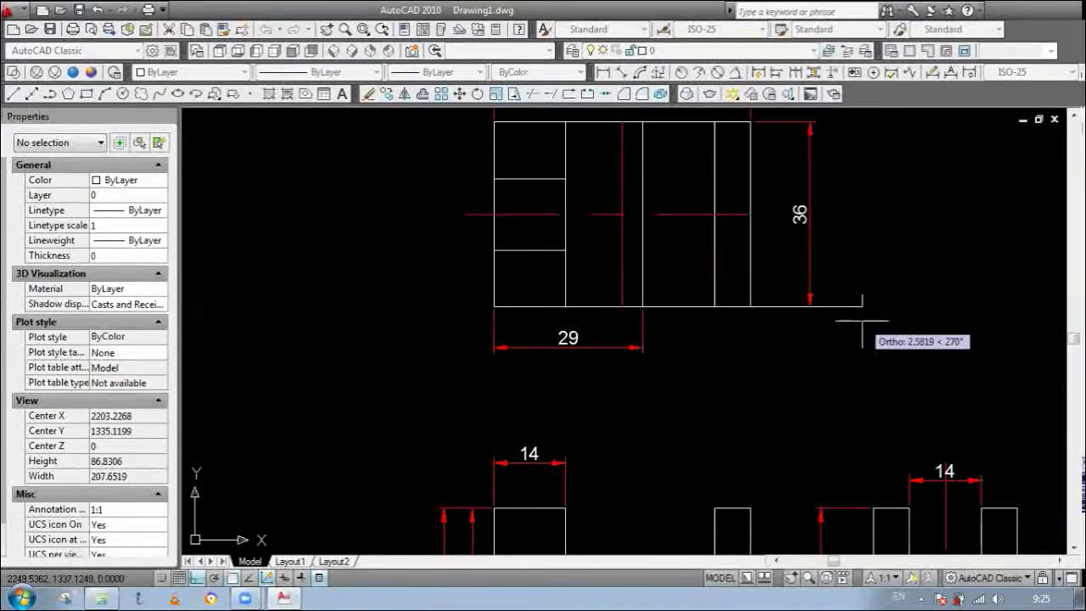
pyautogui.press('Escape')
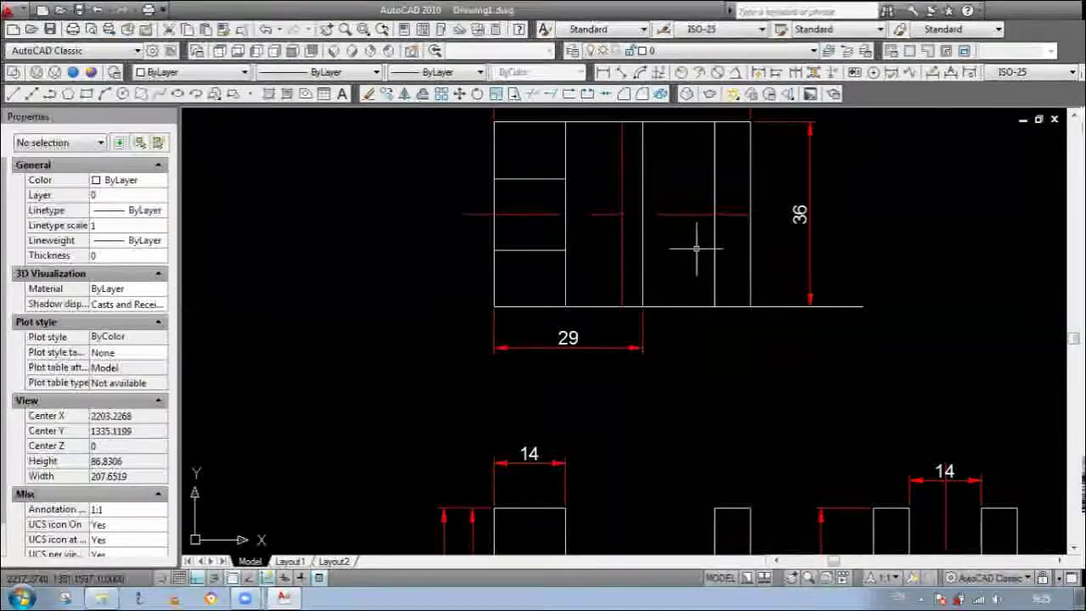
# Step: Offset the horizontal line at the top view's lower-right corner upward
pyautogui.write('l')
pyautogui.press('Return')
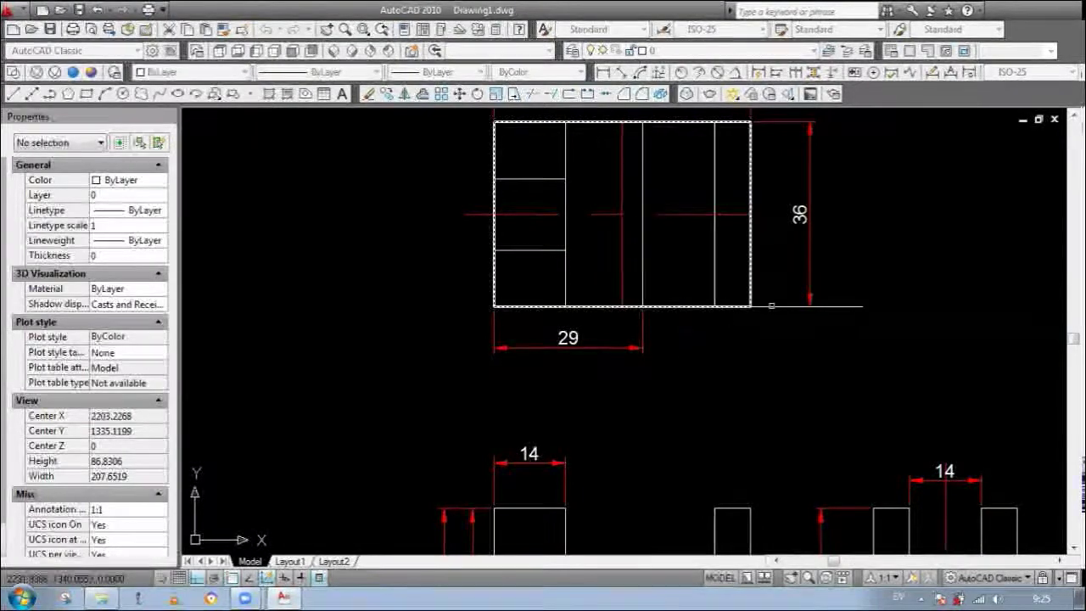
pyautogui.click(823, 305)
pyautogui.click(757, 293)
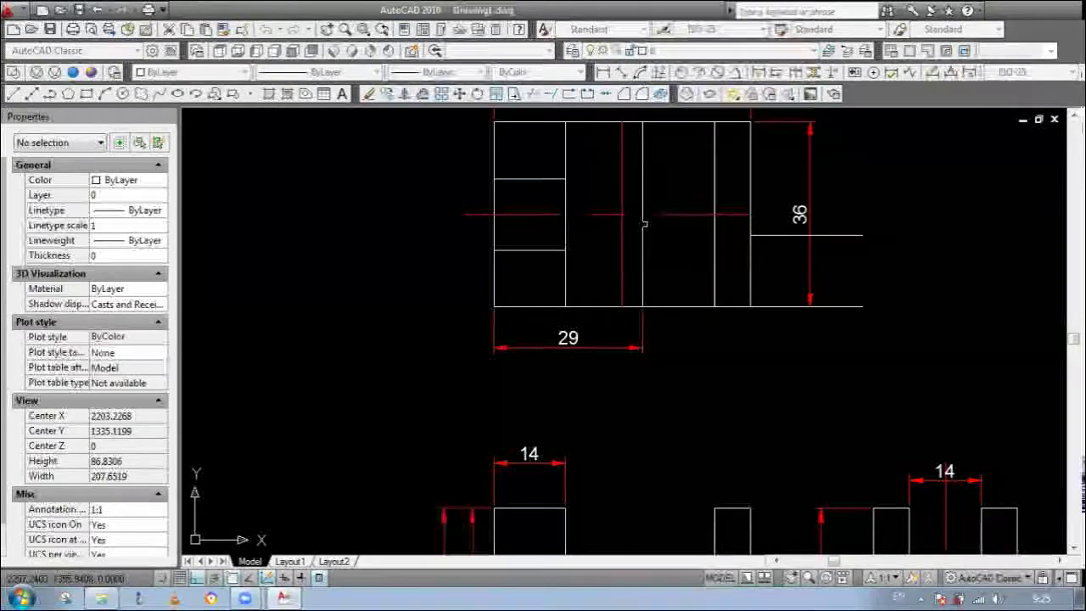
# Step: Extend the offset horizontal line in the top view back to the vertical line that ends the 29 mm dimension
pyautogui.click(773, 235)
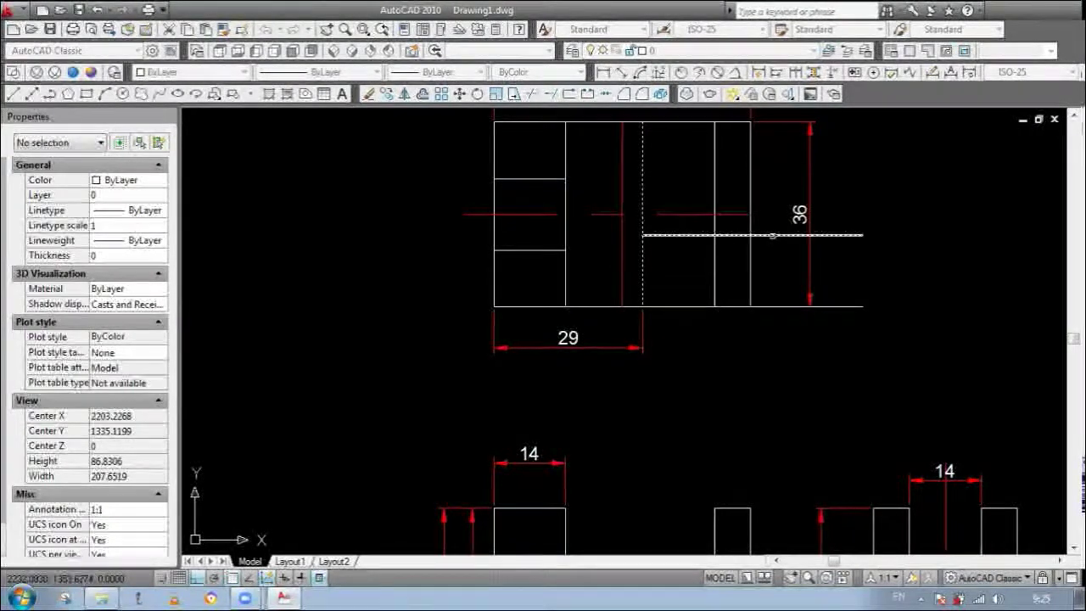
pyautogui.press('Return')
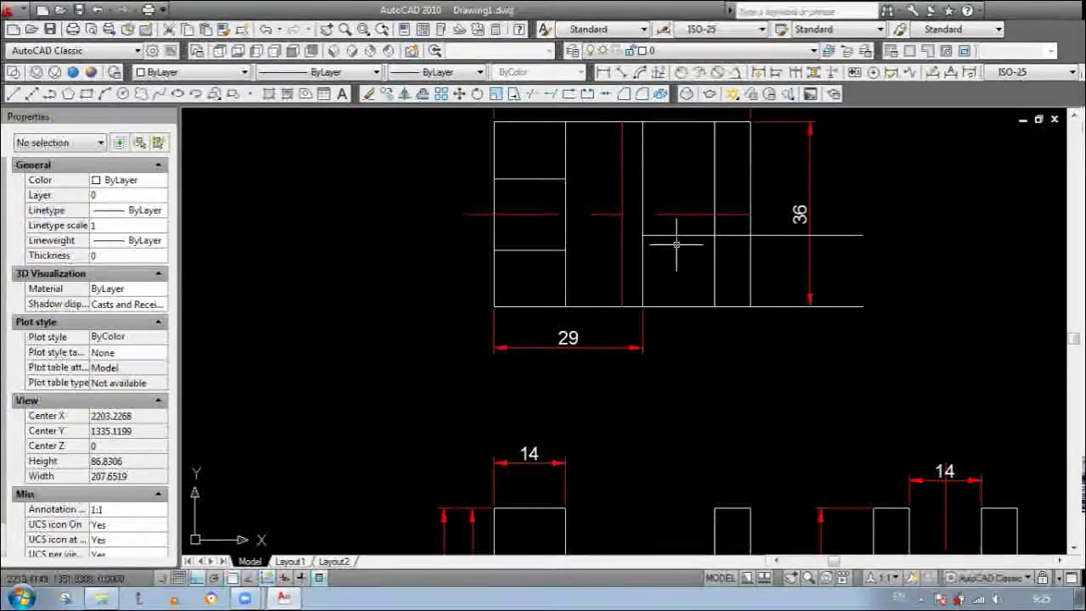
# Step: Trim the top view's edges around the offset lines to cut a rectangular notch from its lower-right corner
pyautogui.press('Return')
pyautogui.press('Return')
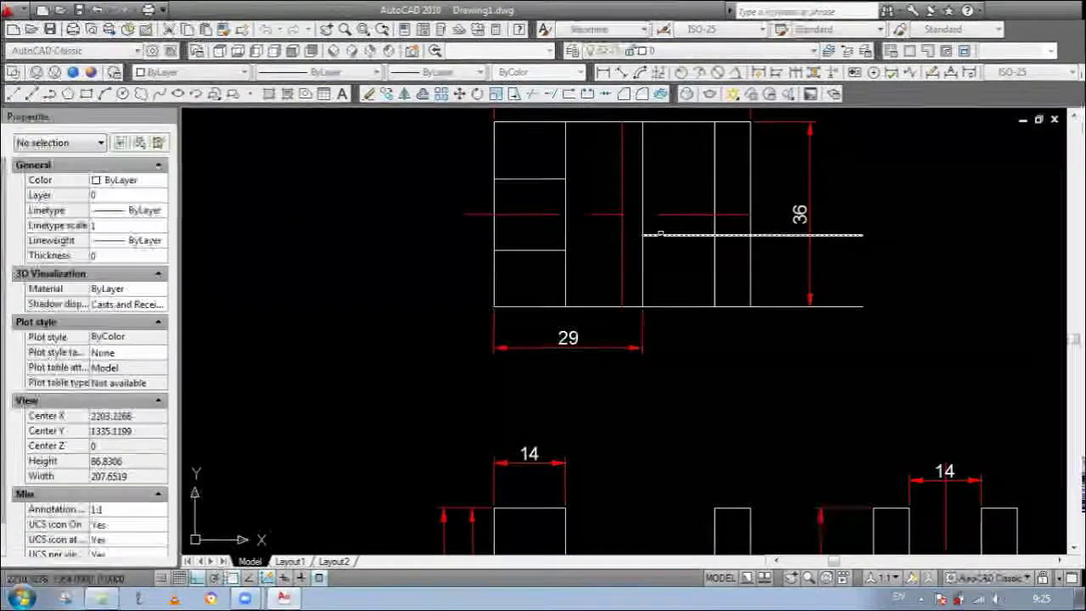
pyautogui.click(642, 225)
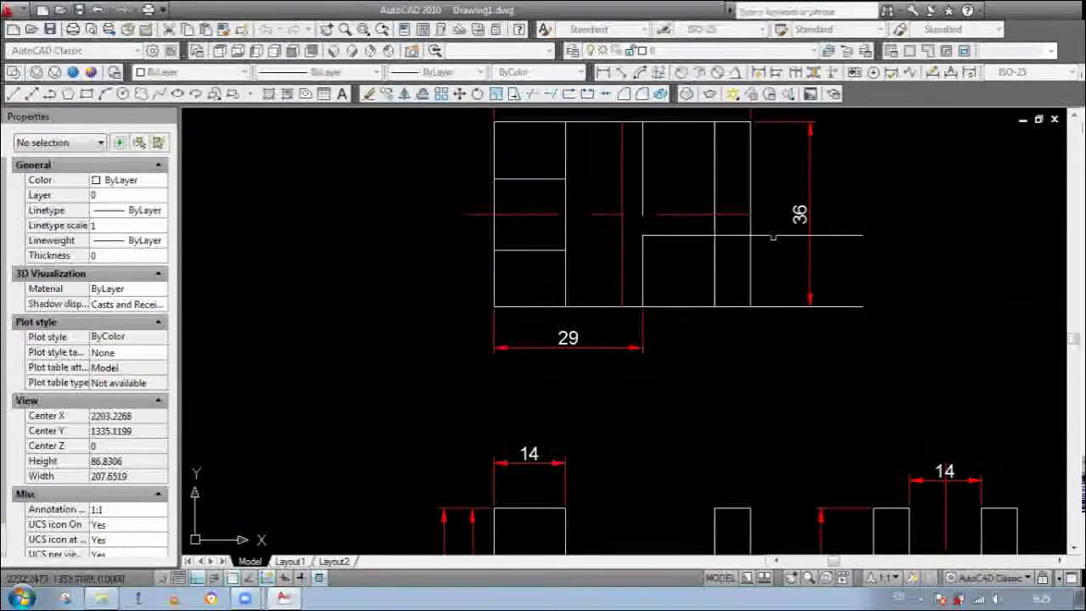
pyautogui.click(773, 235)
pyautogui.click(711, 270)
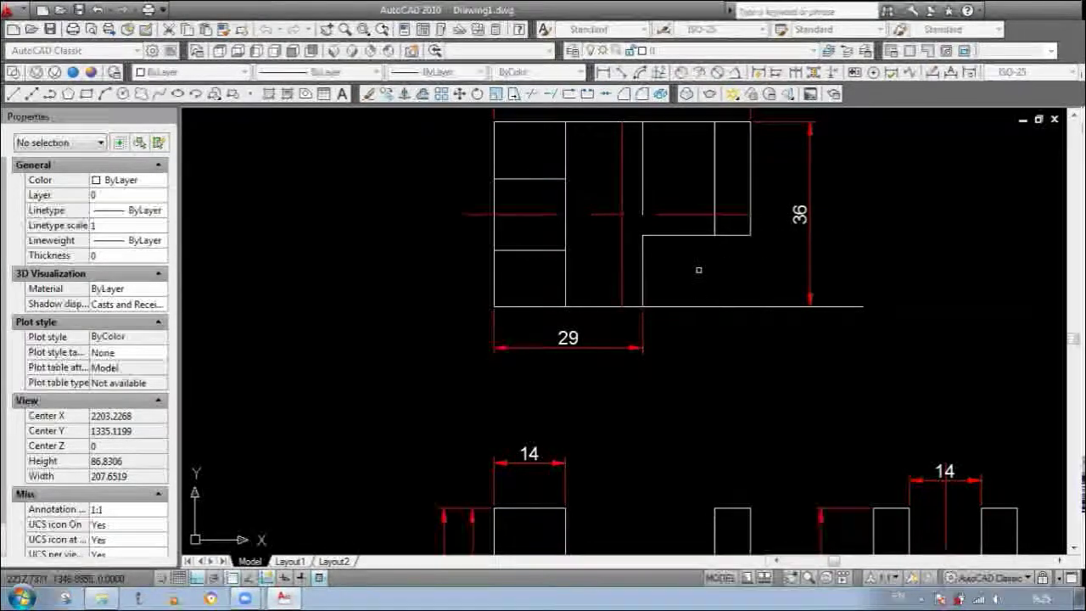
pyautogui.click(689, 313)
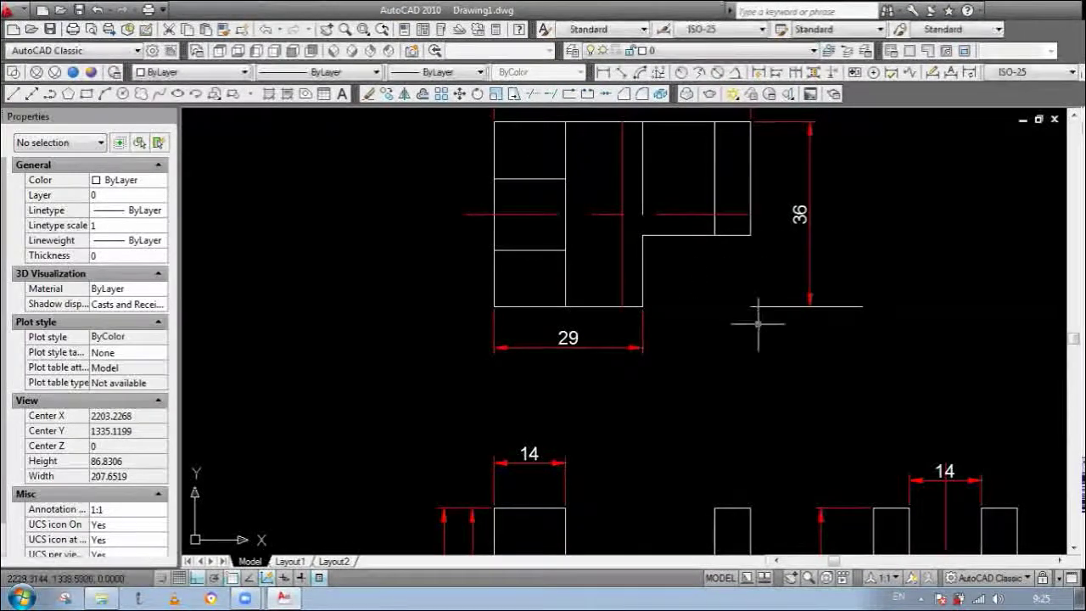
# Step: Erase the leftover horizontal segment beyond the notch and the vertical line's remainder above the notch
pyautogui.click(855, 304)
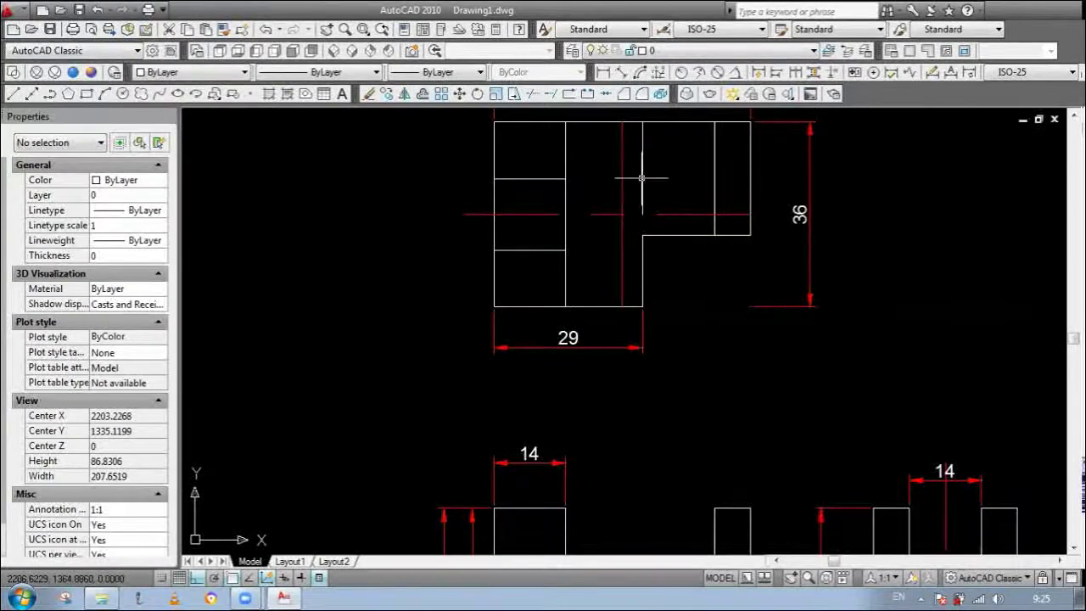
pyautogui.press('Return')
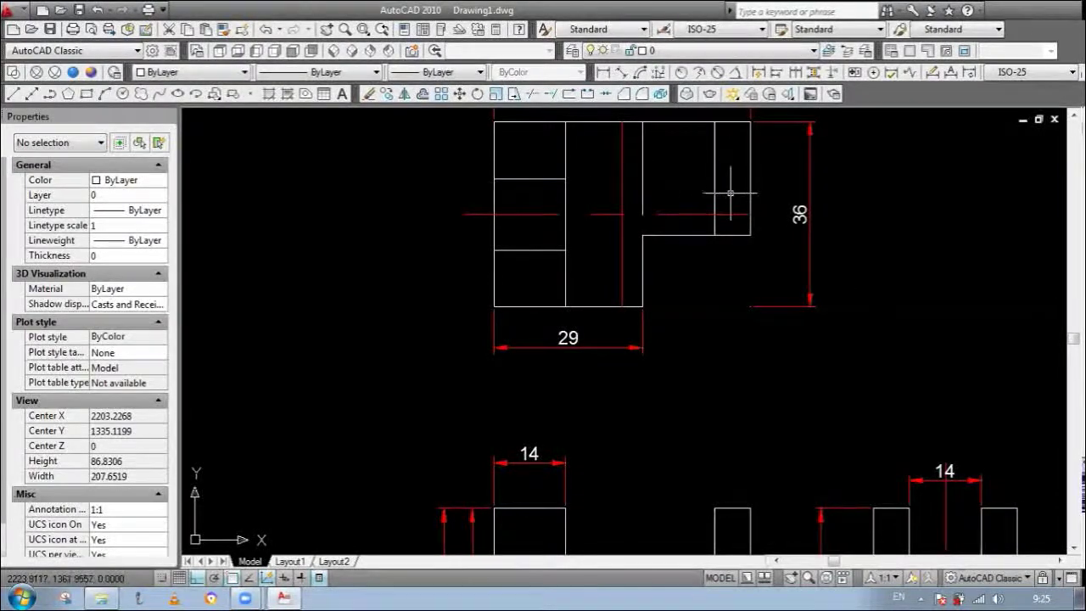
pyautogui.press('Return')
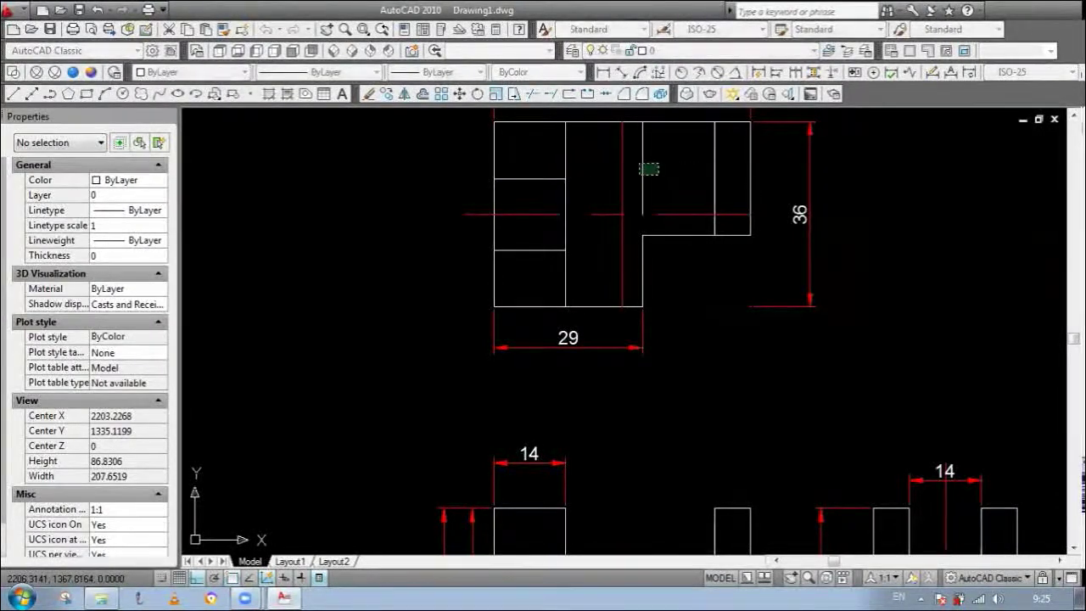
pyautogui.click(649, 169)
pyautogui.press('Return')
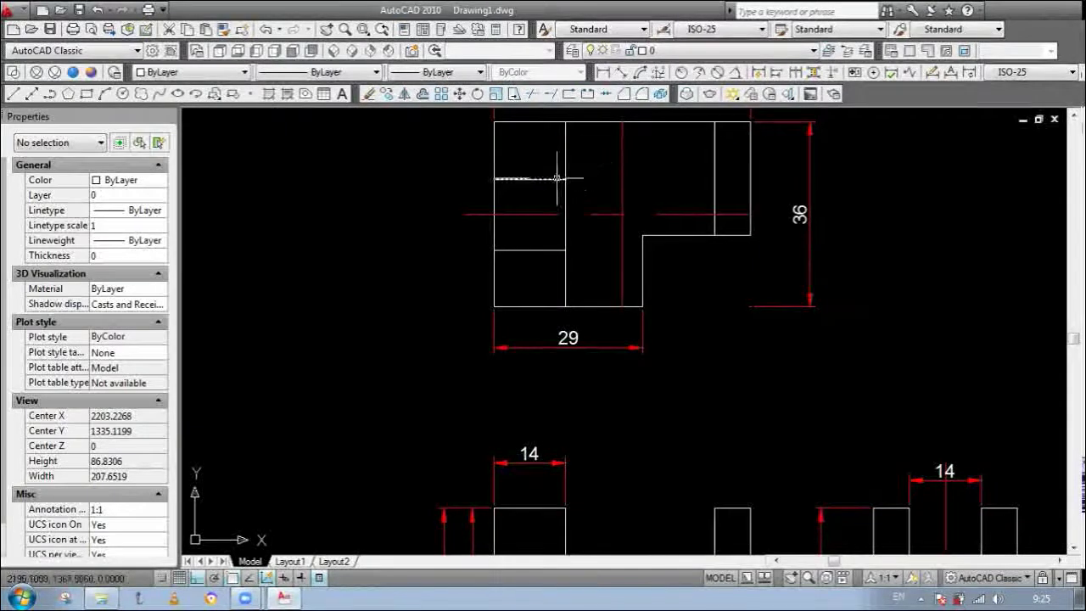
# Step: Delete the 36 mm height dimension beside the top view
pyautogui.scroll(-2, 526, 231)
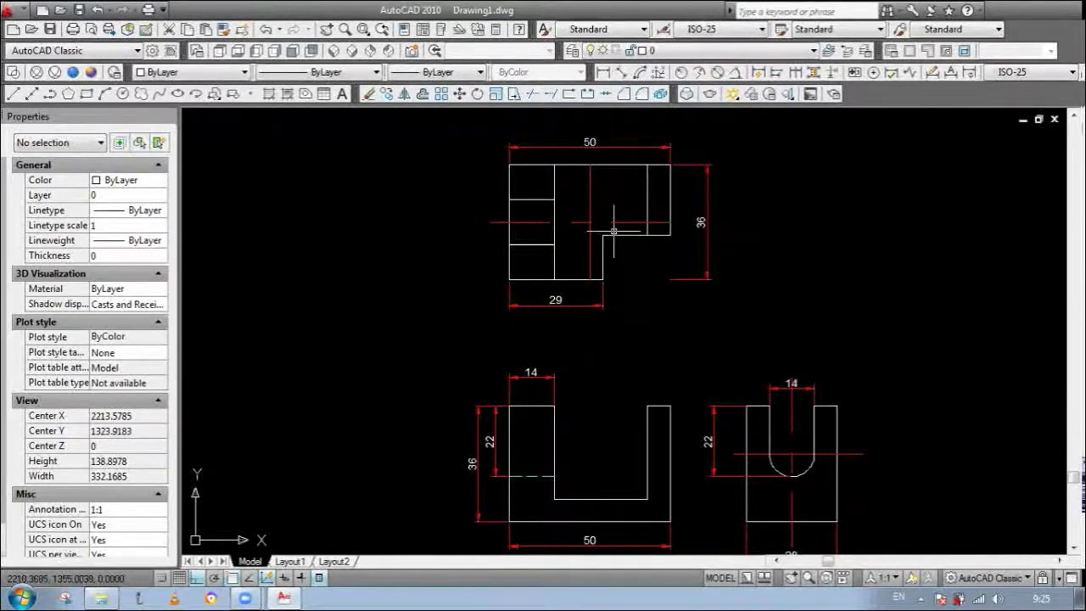
pyautogui.scroll(-1, 625, 289)
pyautogui.scroll(1, 674, 261)
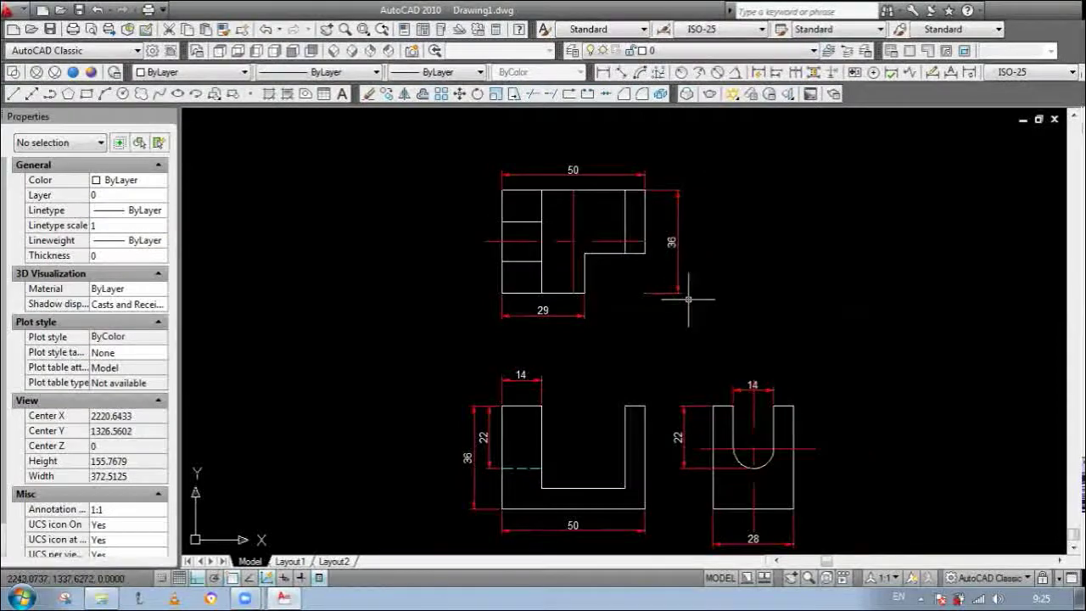
pyautogui.click(718, 307)
pyautogui.click(659, 275)
pyautogui.press('Delete')
pyautogui.scroll(1, 625, 231)
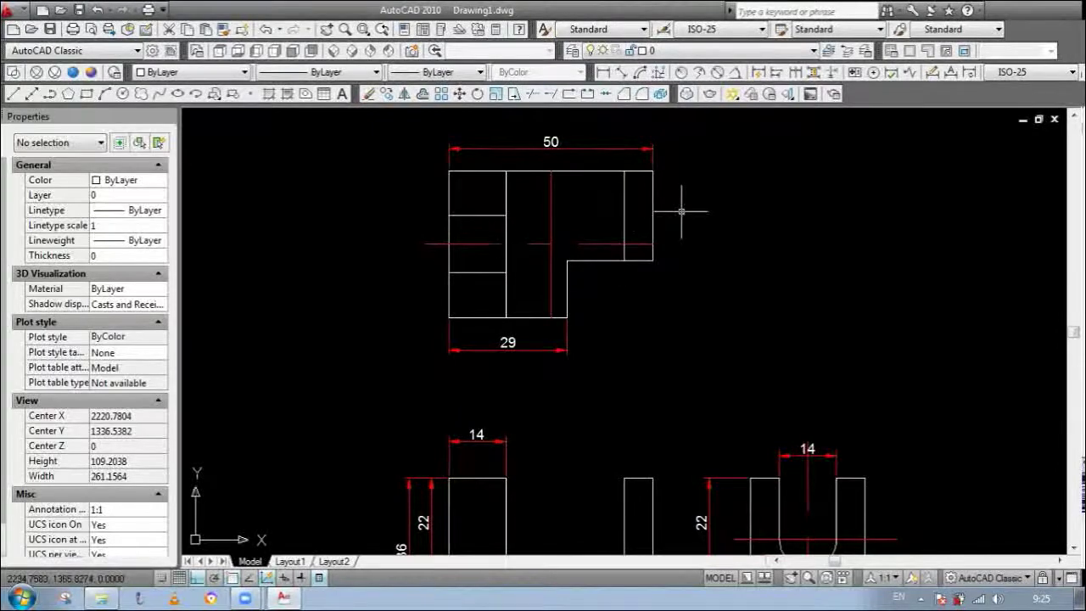
# Step: Add a vertical linear dimension for the notch's height beside the top view
pyautogui.click(605, 73)
pyautogui.click(566, 321)
pyautogui.click(653, 260)
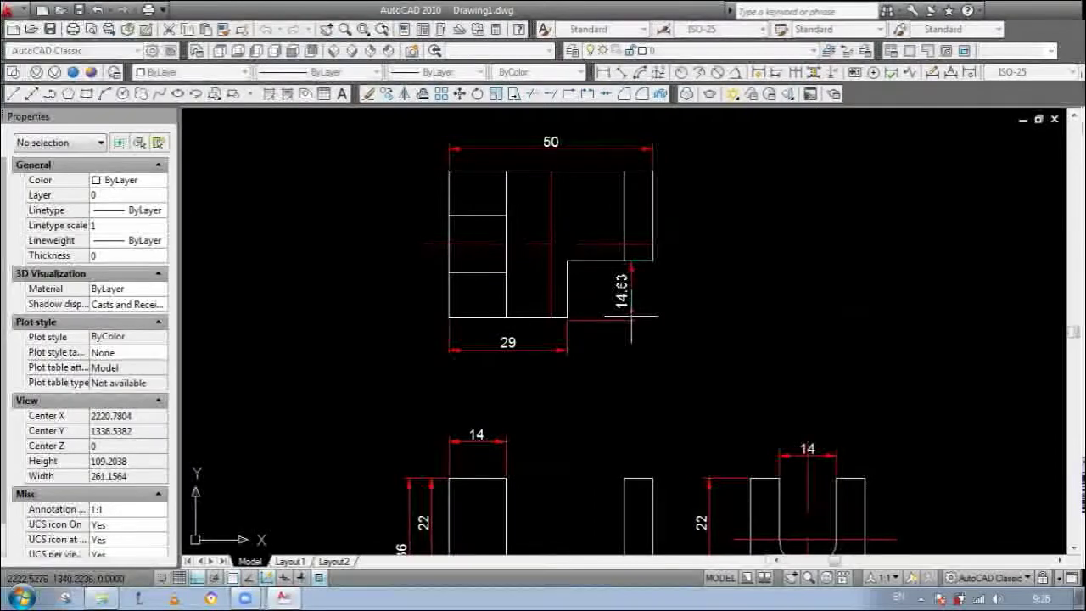
pyautogui.scroll(2, 677, 284)
pyautogui.click(697, 305)
# Step: Move the notch height dimension's lower origin exactly onto the top view's bottom corner at the notch
pyautogui.scroll(2, 658, 319)
pyautogui.click(658, 322)
pyautogui.scroll(4, 456, 340)
pyautogui.scroll(3, 497, 325)
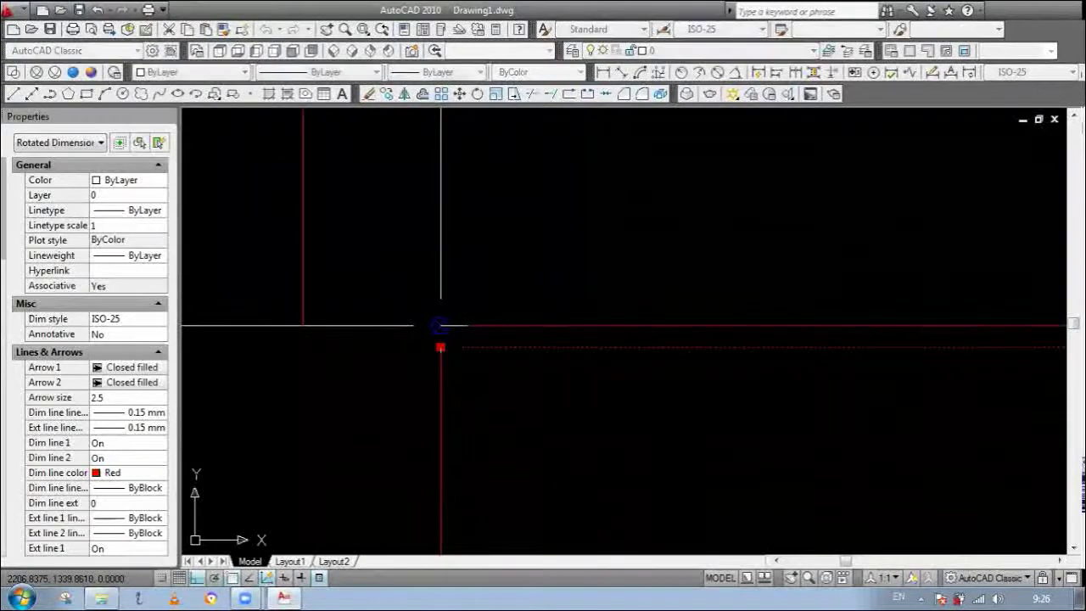
pyautogui.scroll(-6, 509, 360)
pyautogui.press('Escape')
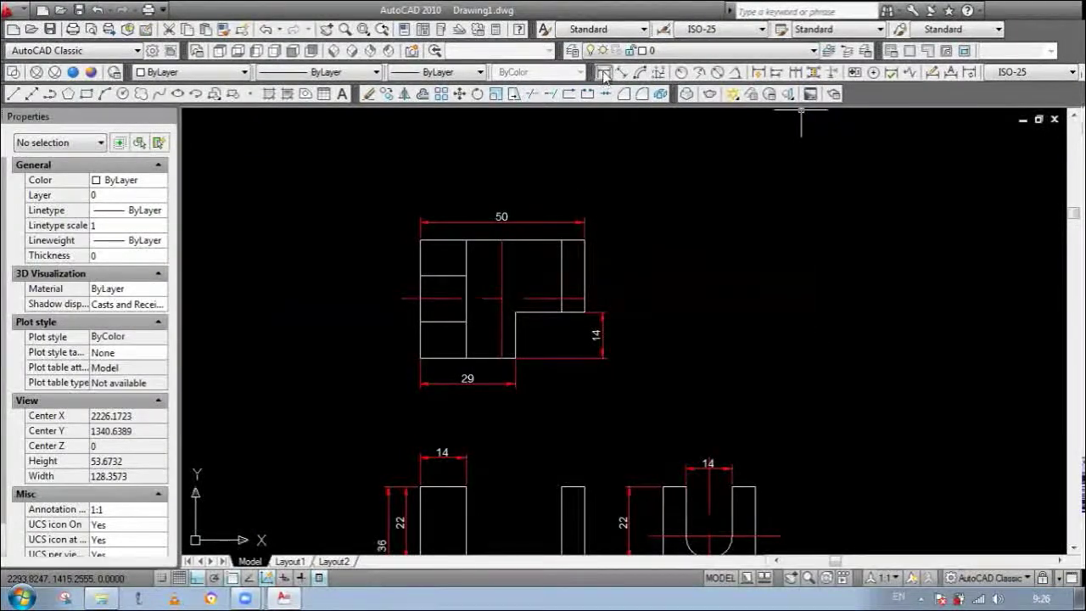
# Step: Dimension the notch's width below the top view, in line with the 29 mm dimension
pyautogui.scroll(2, 538, 395)
pyautogui.scroll(3, 630, 250)
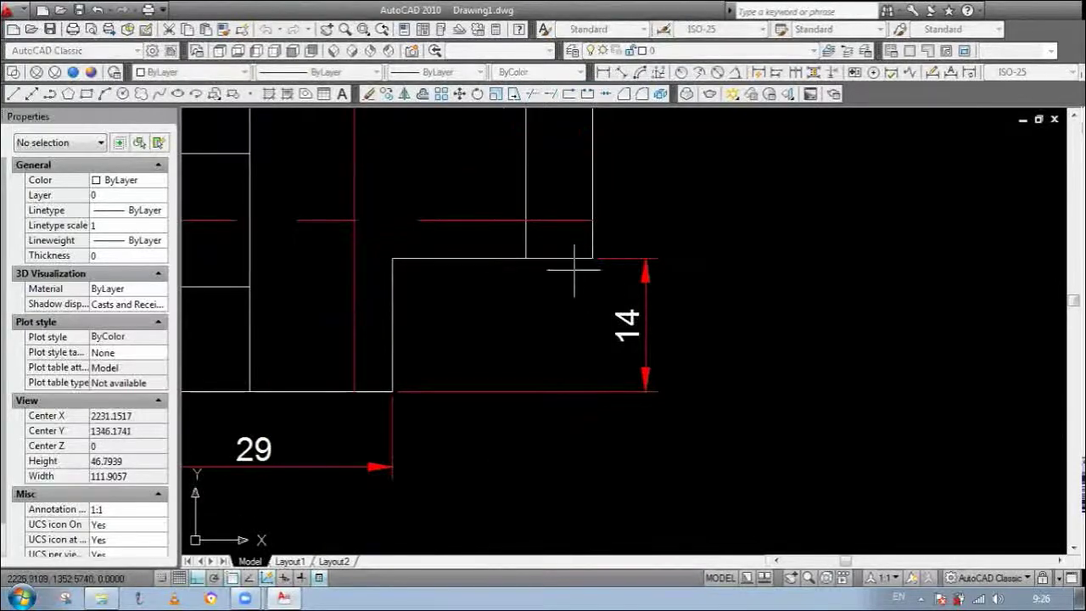
pyautogui.scroll(1, 575, 270)
pyautogui.click(599, 252)
pyautogui.scroll(-3, 600, 252)
pyautogui.scroll(1, 437, 354)
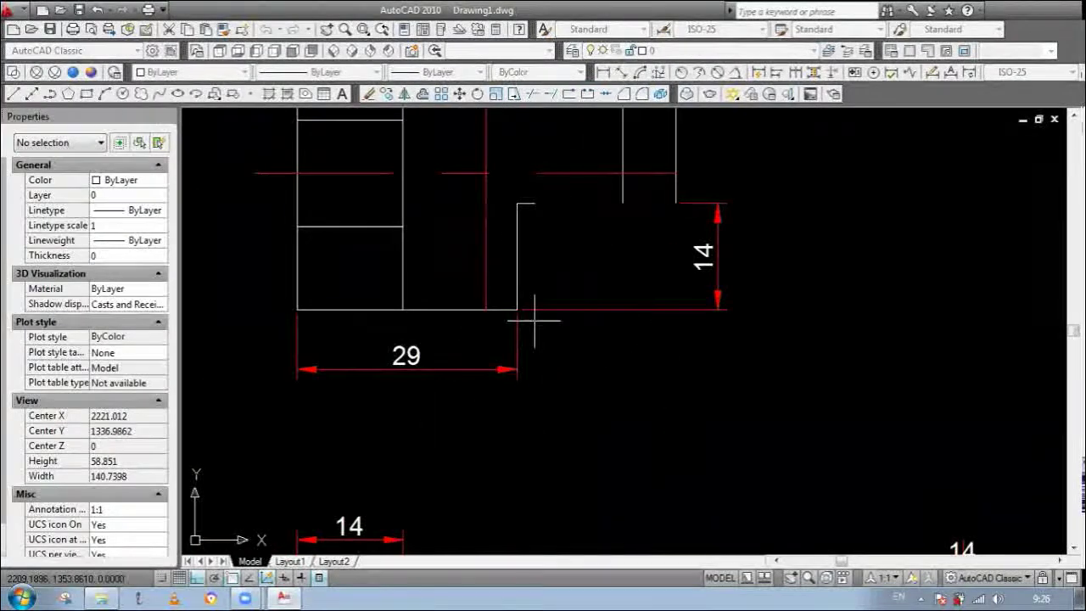
pyautogui.scroll(2, 541, 348)
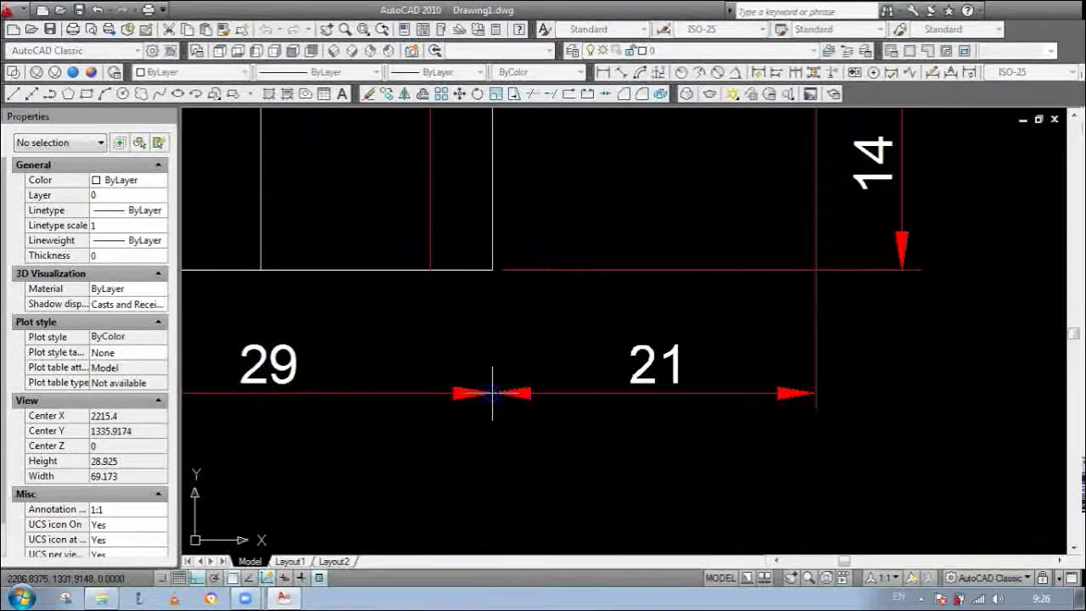
pyautogui.click(492, 393)
pyautogui.scroll(-5, 548, 340)
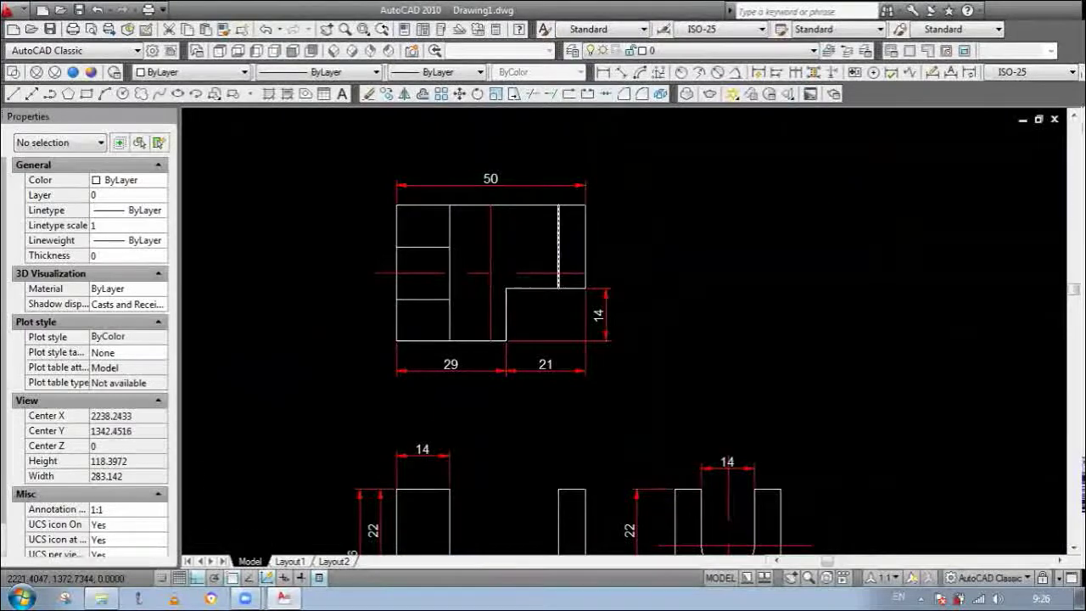
# Step: Copy the top view's overall 50 mm width dimension straight up, above the existing one
pyautogui.scroll(-2, 543, 236)
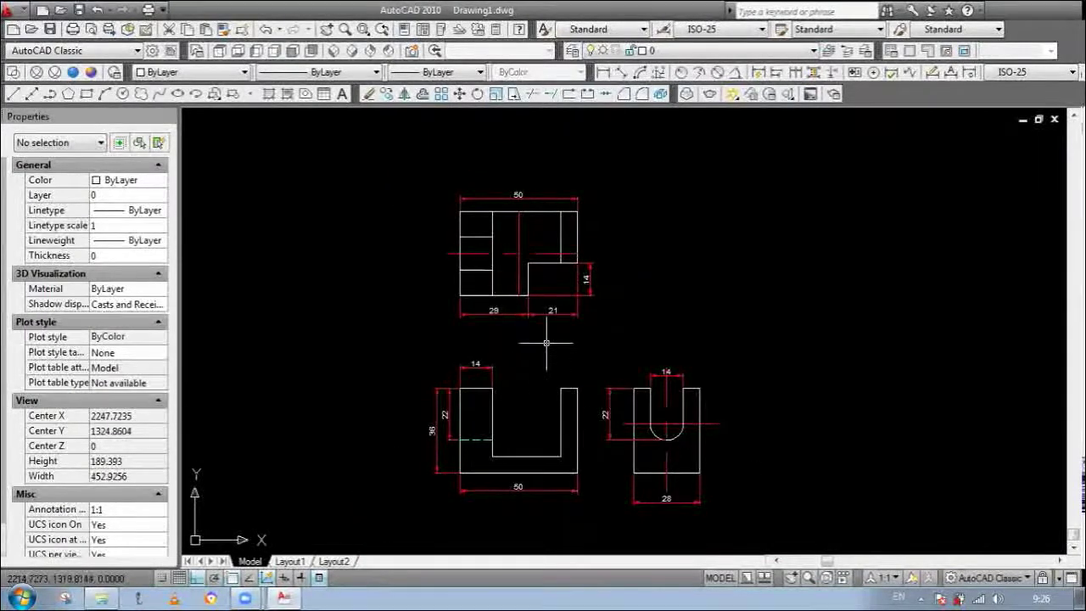
pyautogui.write('e')
pyautogui.press('Return')
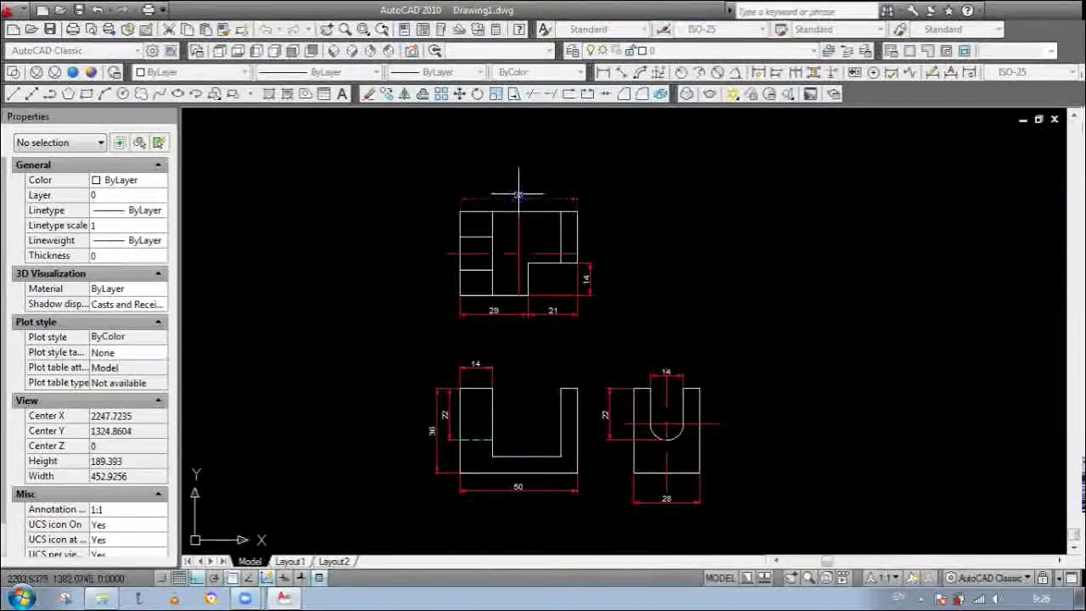
pyautogui.scroll(-2, 518, 196)
pyautogui.scroll(3, 518, 194)
pyautogui.scroll(2, 501, 200)
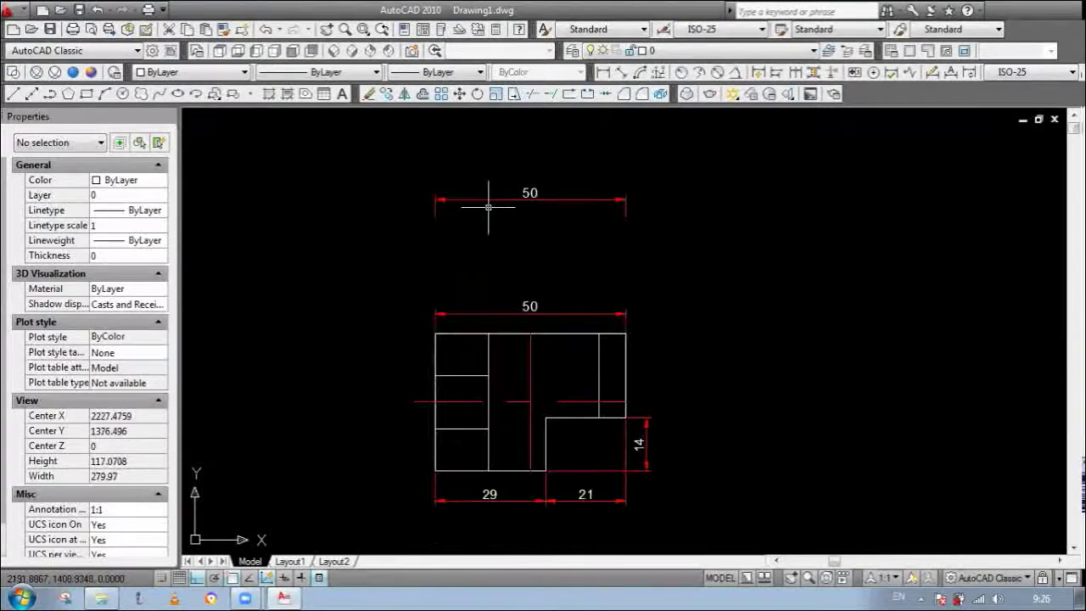
pyautogui.scroll(3, 450, 200)
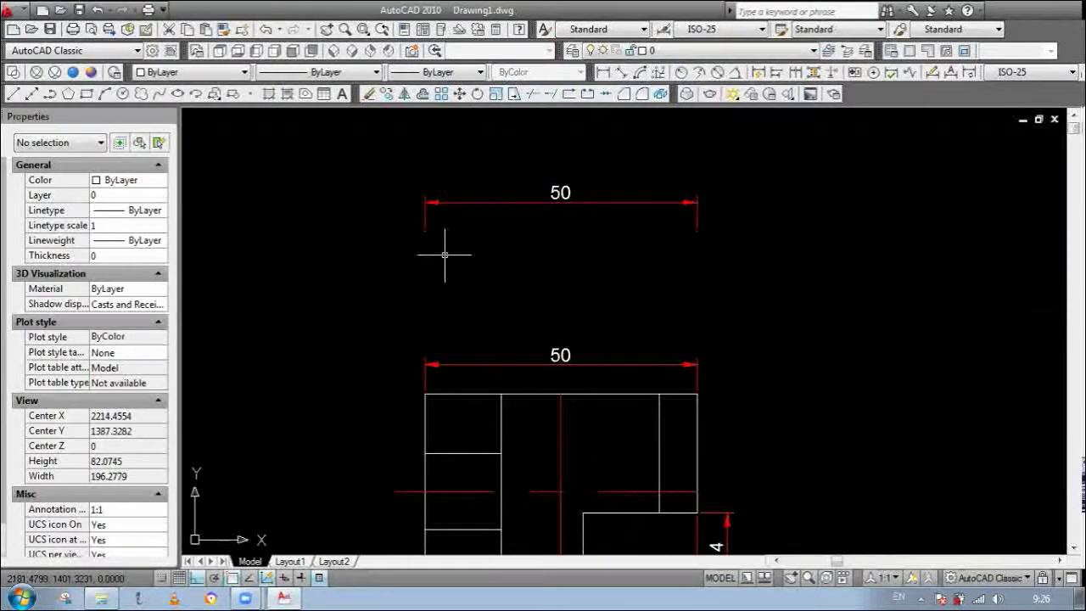
# Step: Erase the lines and arrowheads of the exploded 50 dimension above the top view, keeping its text
pyautogui.click(443, 278)
pyautogui.click(402, 190)
pyautogui.press('Escape')
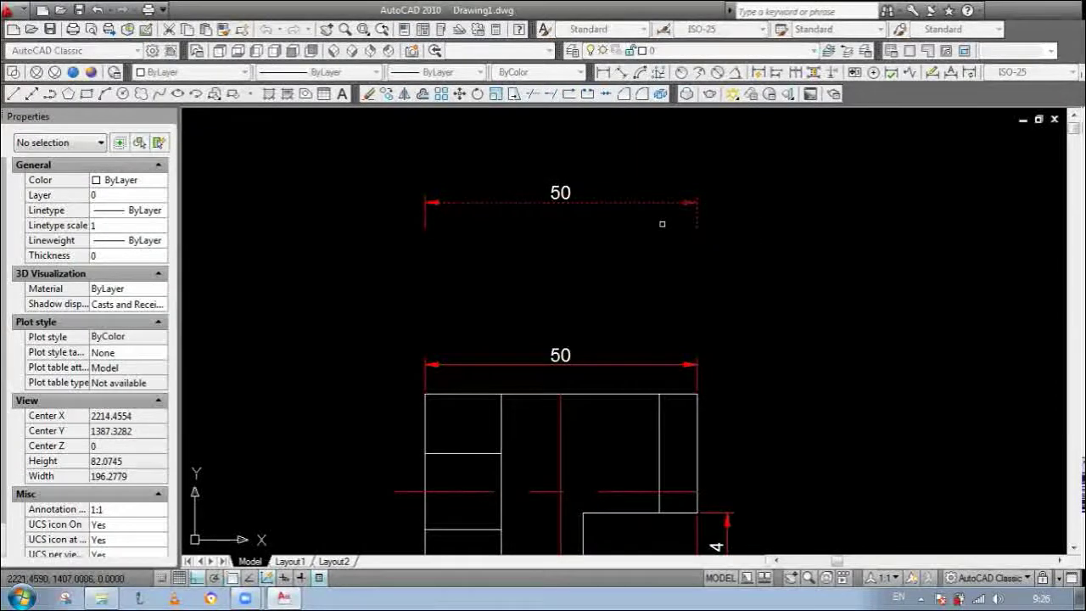
pyautogui.click(529, 249)
pyautogui.click(364, 170)
pyautogui.press('Delete')
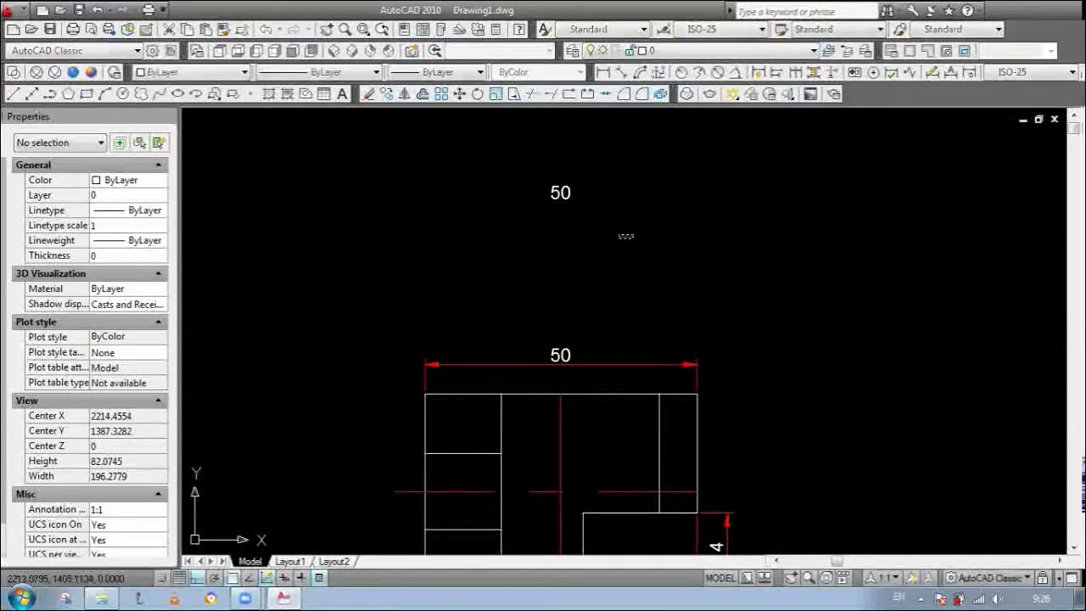
# Step: Move the loose 50 text to below the 29 and 21 dimensions of the top view
pyautogui.click(556, 193)
pyautogui.press('Return')
pyautogui.click(572, 199)
pyautogui.scroll(-4, 578, 219)
pyautogui.scroll(3, 570, 394)
pyautogui.click(567, 400)
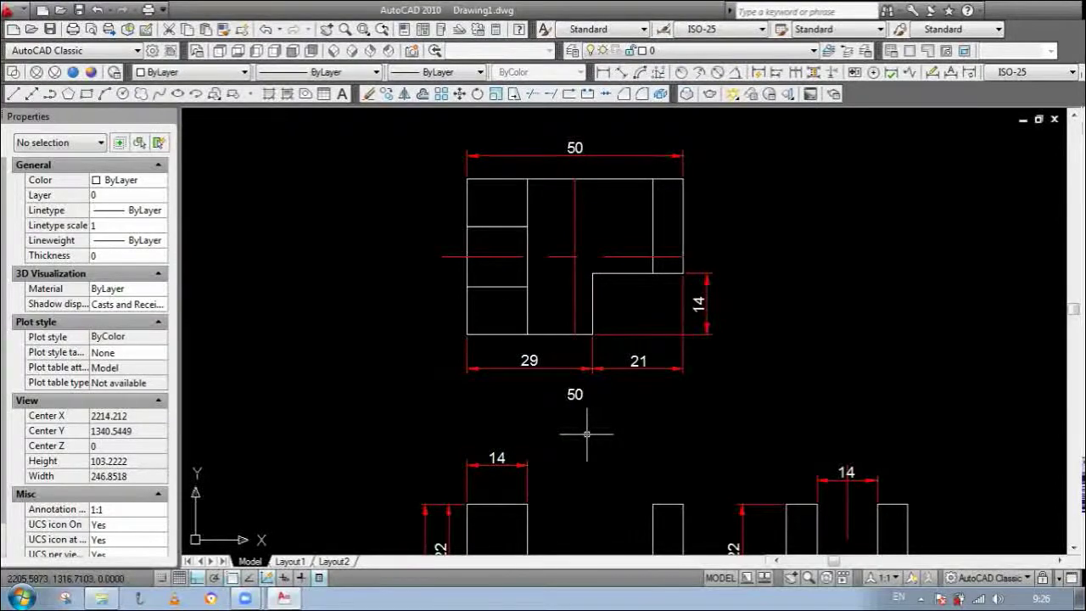
# Step: Change the loose 50 text below the top view to TOP VIEW and underline it
pyautogui.doubleClick(576, 396)
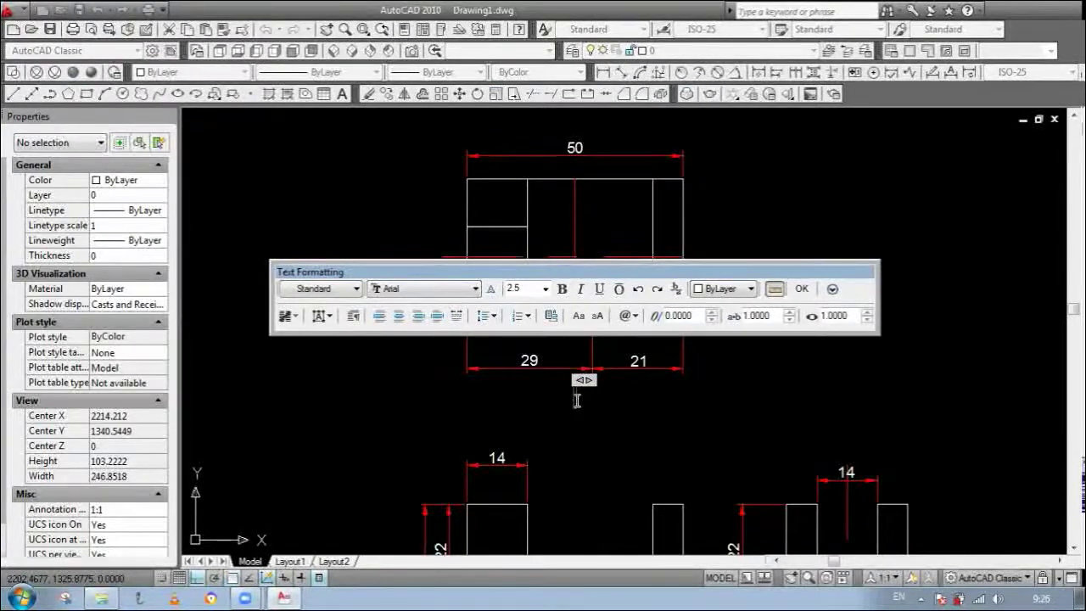
pyautogui.write('tOP')
pyautogui.write('P')
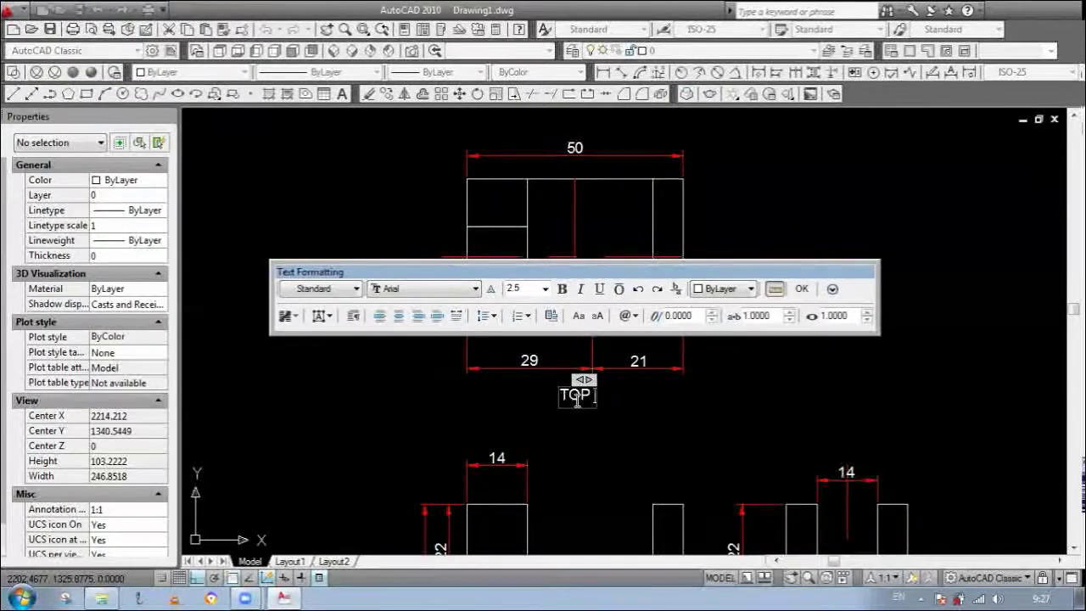
pyautogui.write(' VIEW')
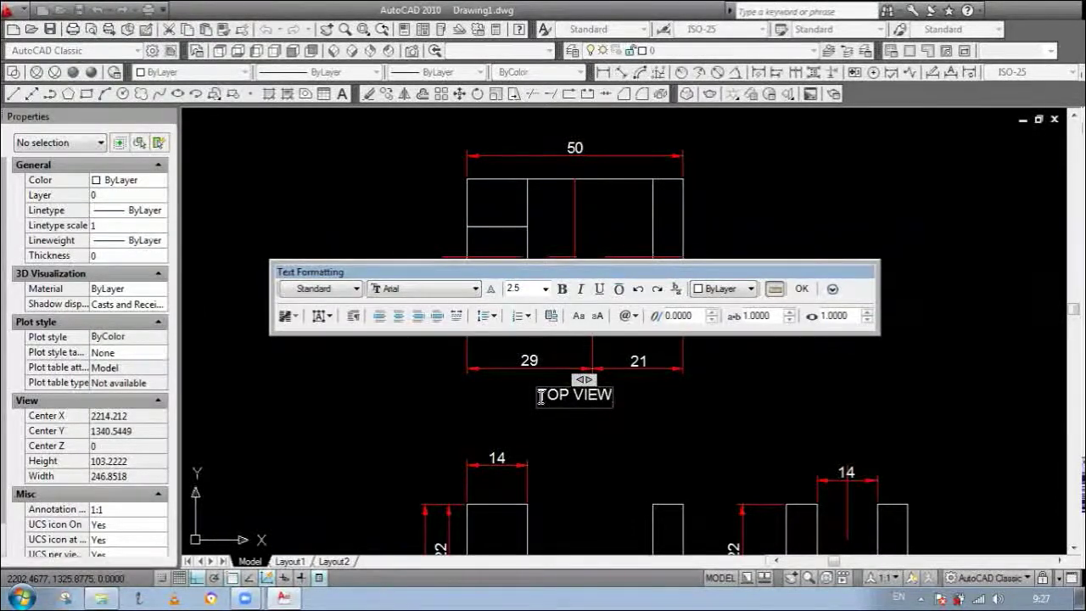
pyautogui.moveTo(566, 397); pyautogui.dragTo(617, 399)
pyautogui.click(600, 289)
pyautogui.click(670, 442)
pyautogui.scroll(4, 658, 435)
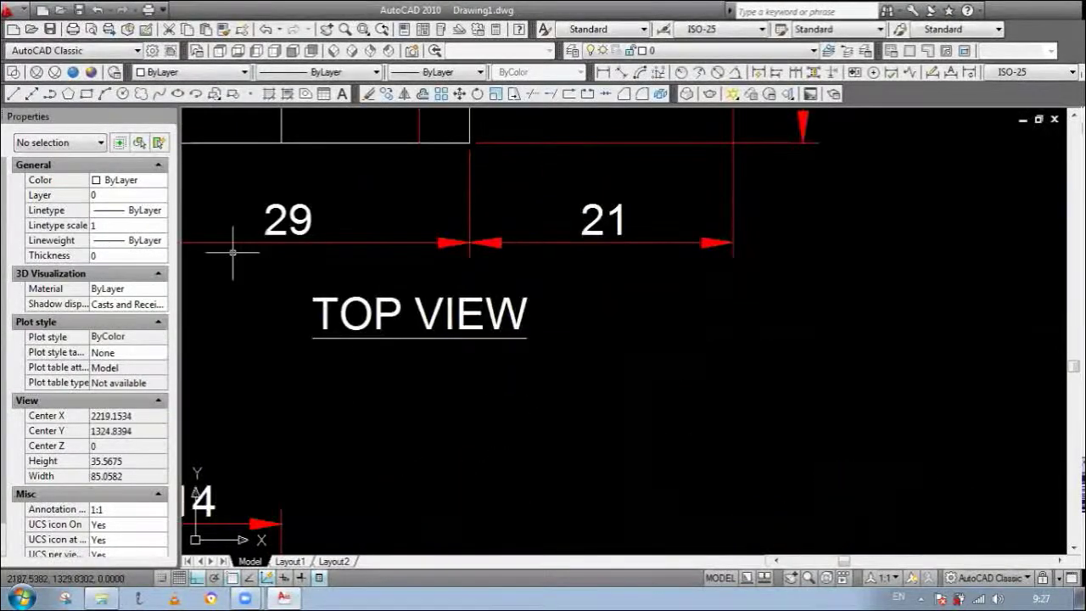
# Step: Copy the TOP VIEW label straight down to below the 50 dimension of the lower U-shaped view
pyautogui.scroll(-4, 543, 331)
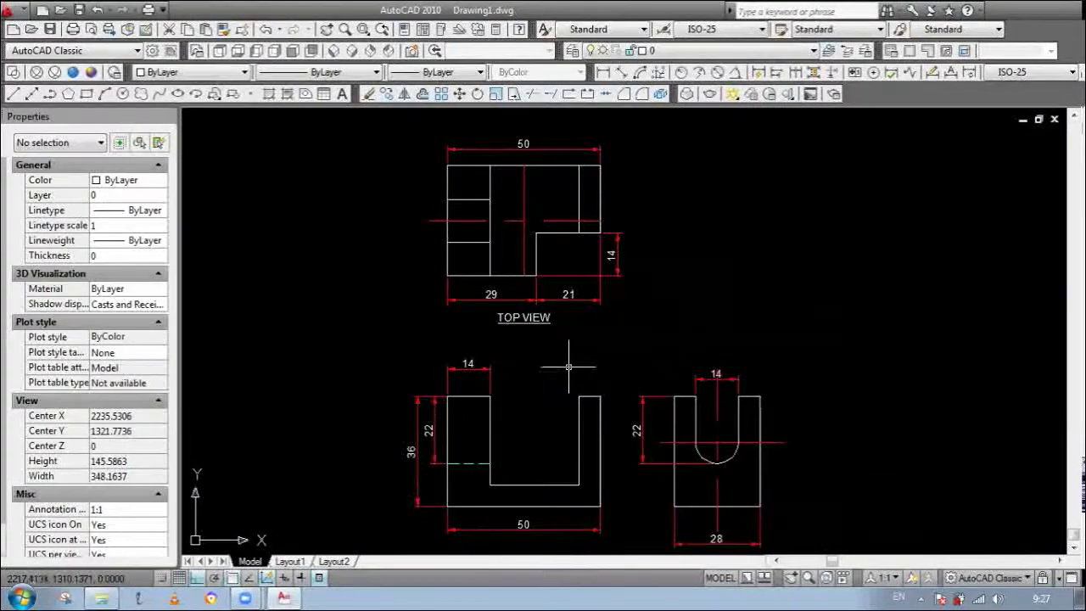
pyautogui.write('co')
pyautogui.press('Return')
pyautogui.click(571, 369)
pyautogui.click(525, 322)
pyautogui.press('Return')
pyautogui.click(523, 317)
pyautogui.scroll(-2, 544, 322)
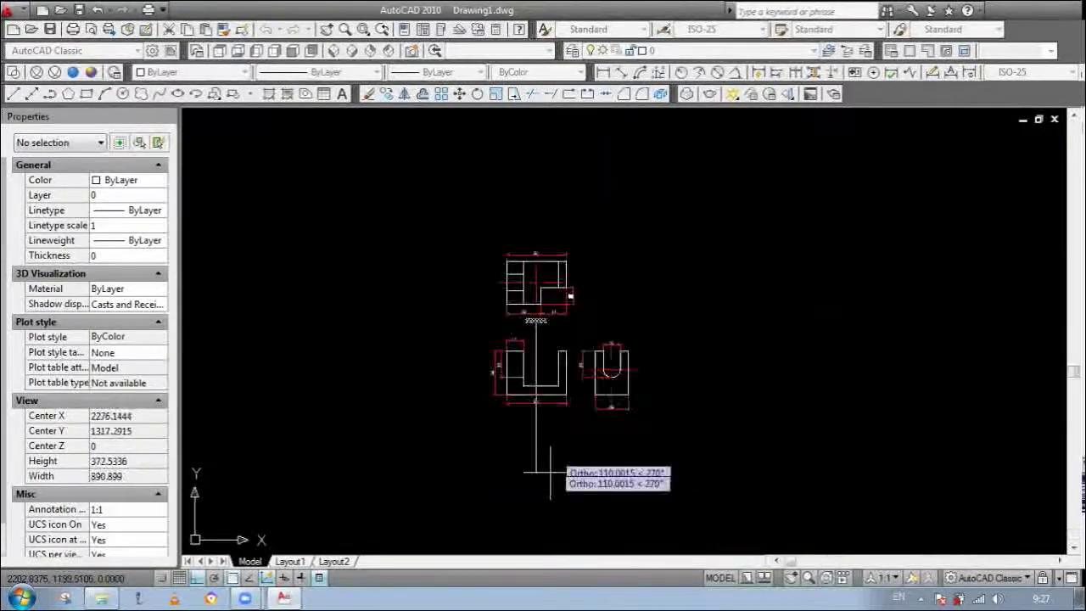
pyautogui.scroll(3, 550, 471)
pyautogui.click(541, 332)
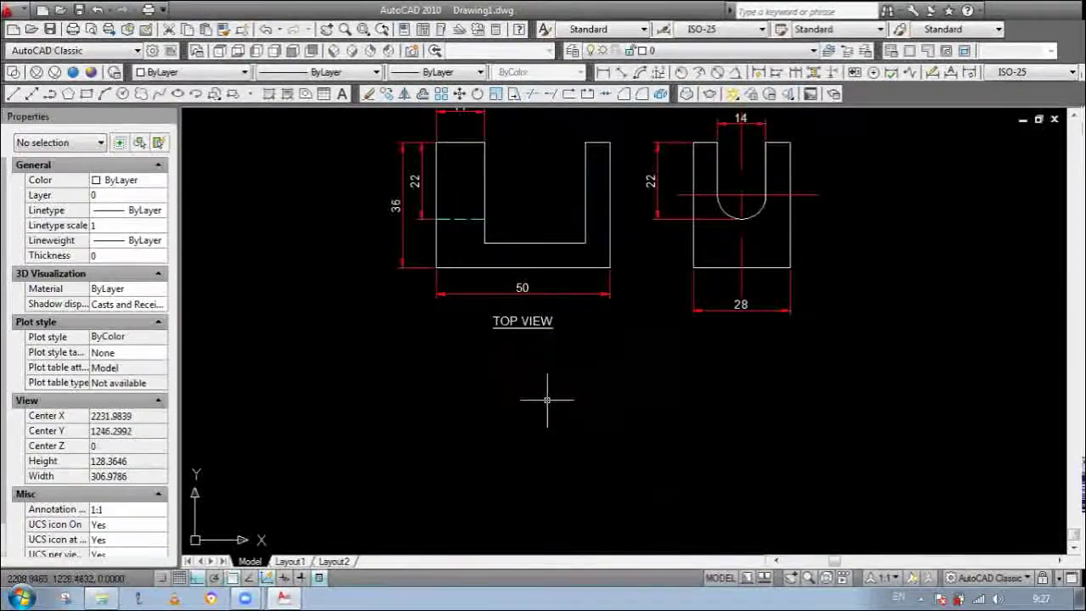
# Step: Change the copied label below the U-shaped view to SIDE VIEW
pyautogui.scroll(2, 545, 332)
pyautogui.doubleClick(556, 312)
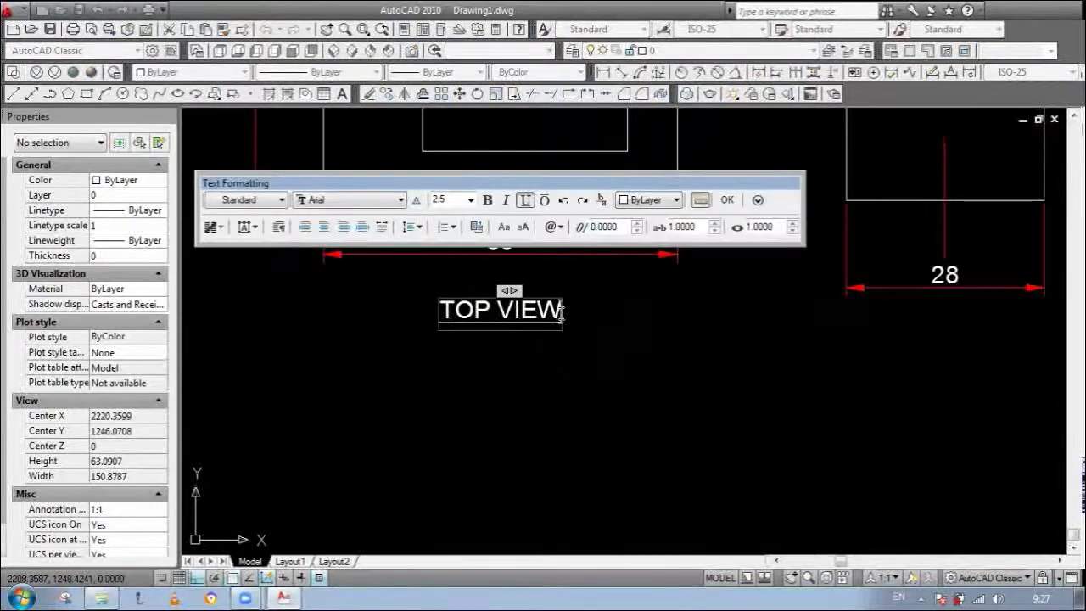
pyautogui.press('BackSpace')
pyautogui.press('BackSpace')
pyautogui.press('BackSpace')
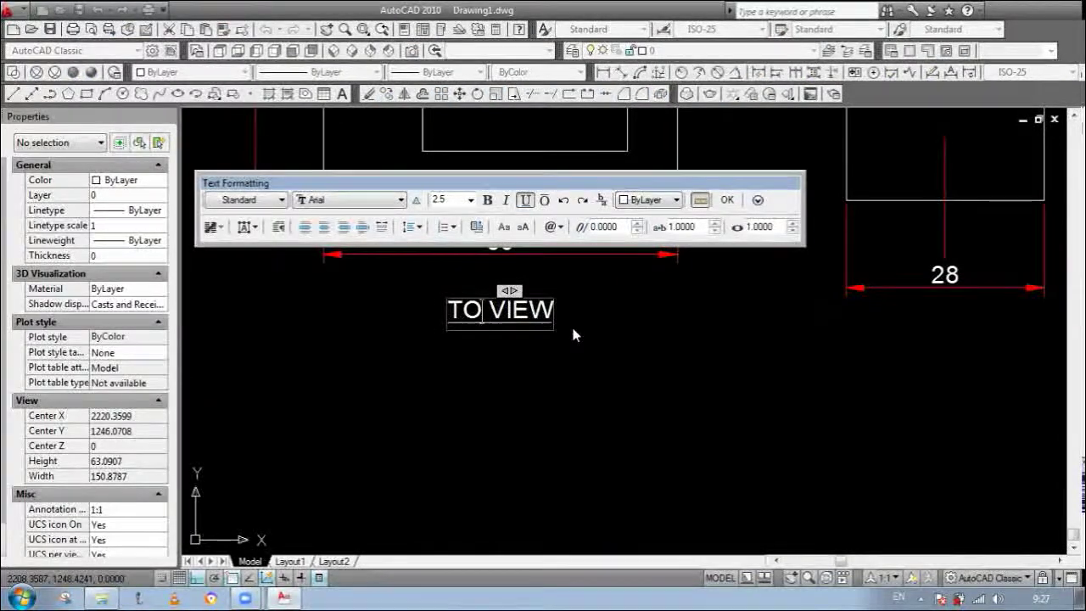
pyautogui.write('side')
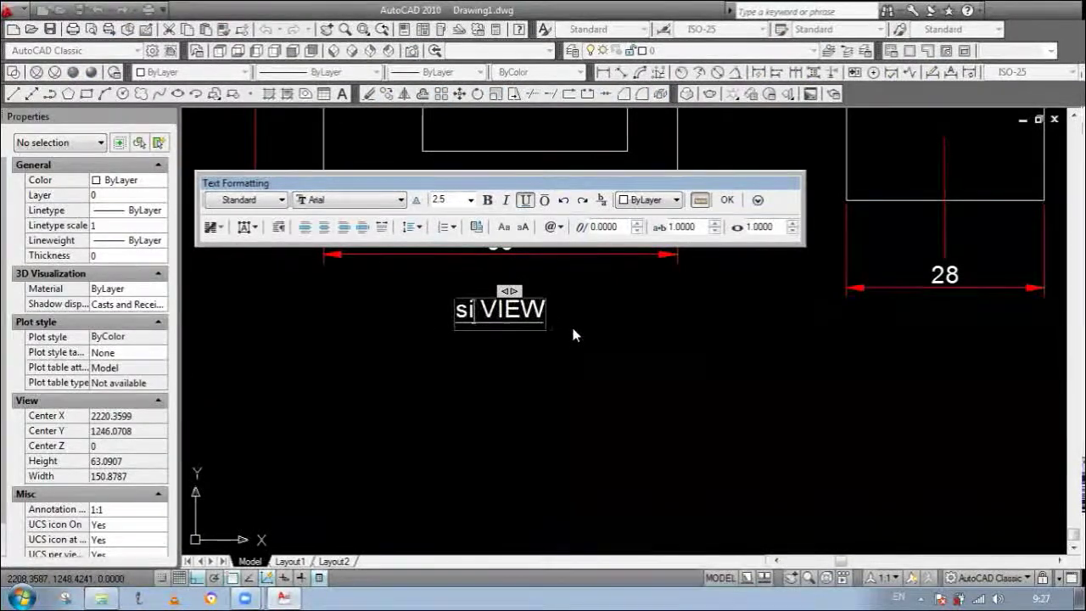
pyautogui.press('BackSpace')
pyautogui.press('BackSpace')
pyautogui.press('BackSpace')
pyautogui.press('BackSpace')
pyautogui.press('BackSpace')
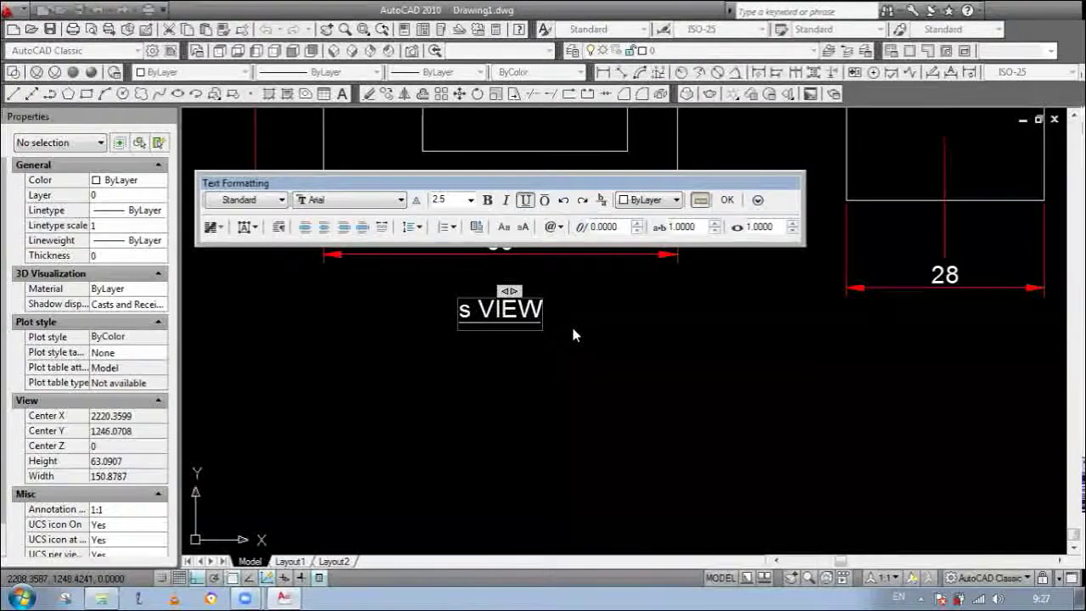
pyautogui.write('SO')
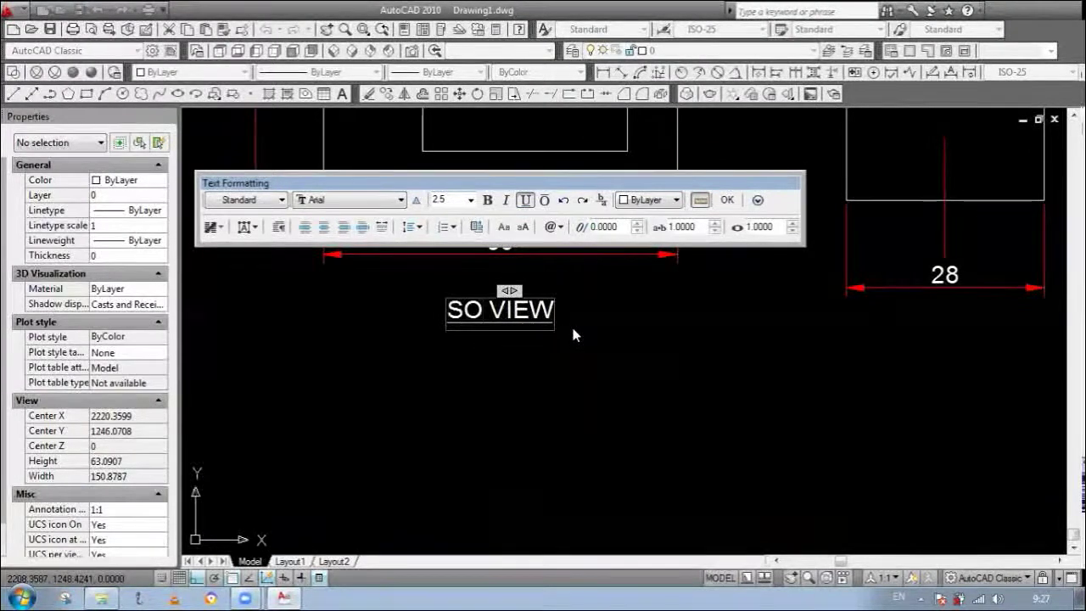
pyautogui.press('BackSpace')
pyautogui.write('IDE')
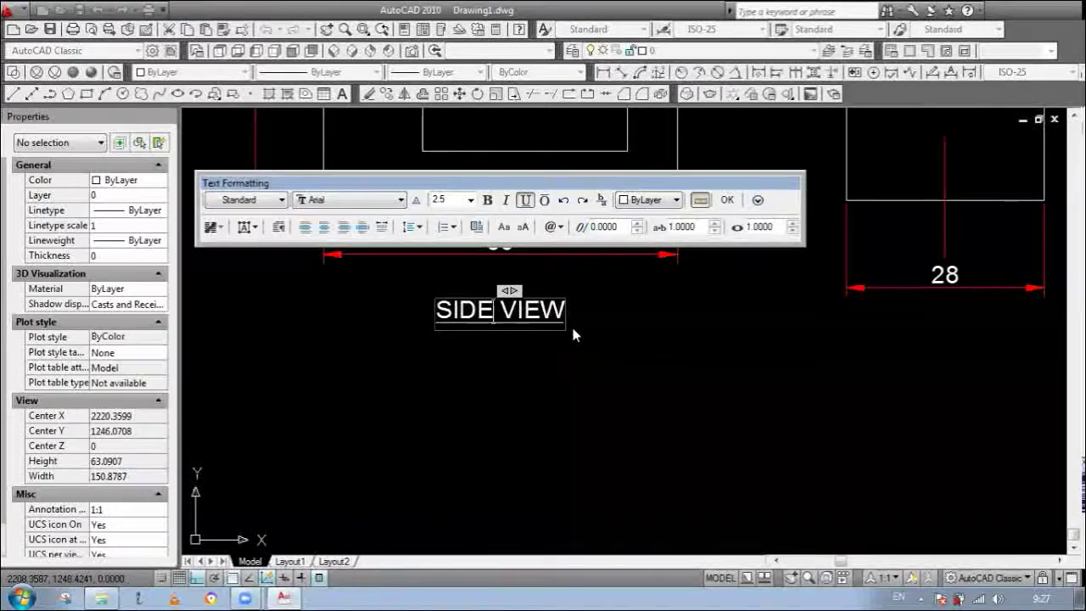
pyautogui.click(573, 335)
pyautogui.scroll(-4, 475, 412)
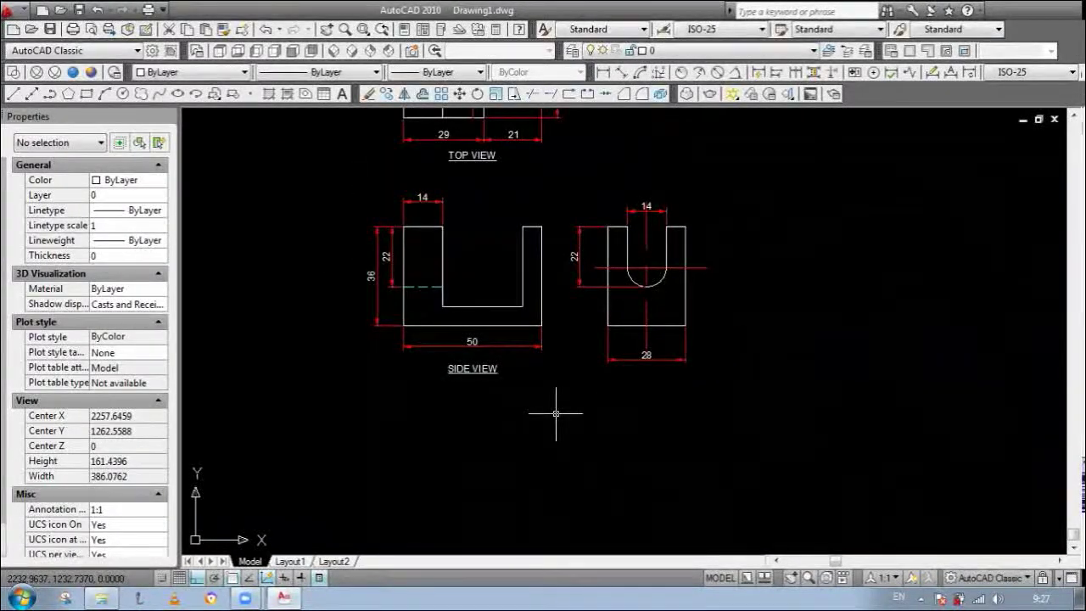
# Step: Copy the SIDE VIEW label horizontally to below the 28 dimension of the view with the rounded slot
pyautogui.write('co')
pyautogui.press('Return')
pyautogui.scroll(2, 554, 412)
pyautogui.click(440, 350)
pyautogui.press('Return')
pyautogui.click(441, 351)
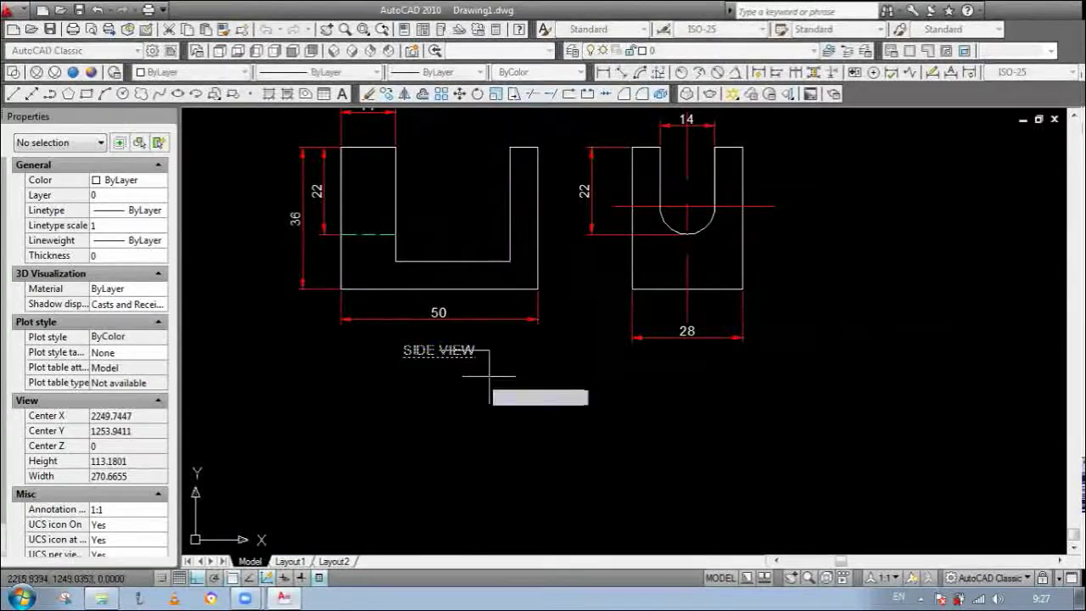
pyautogui.click(680, 418)
pyautogui.press('Return')
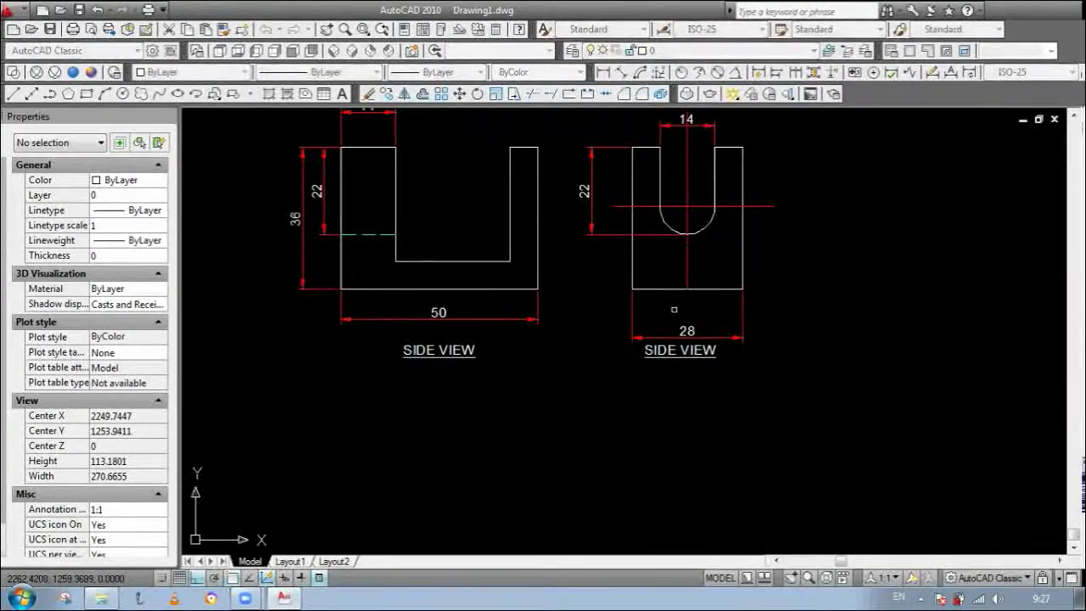
# Step: Change the copied label below the rounded-slot view to FRONT VIEW
pyautogui.scroll(2, 715, 374)
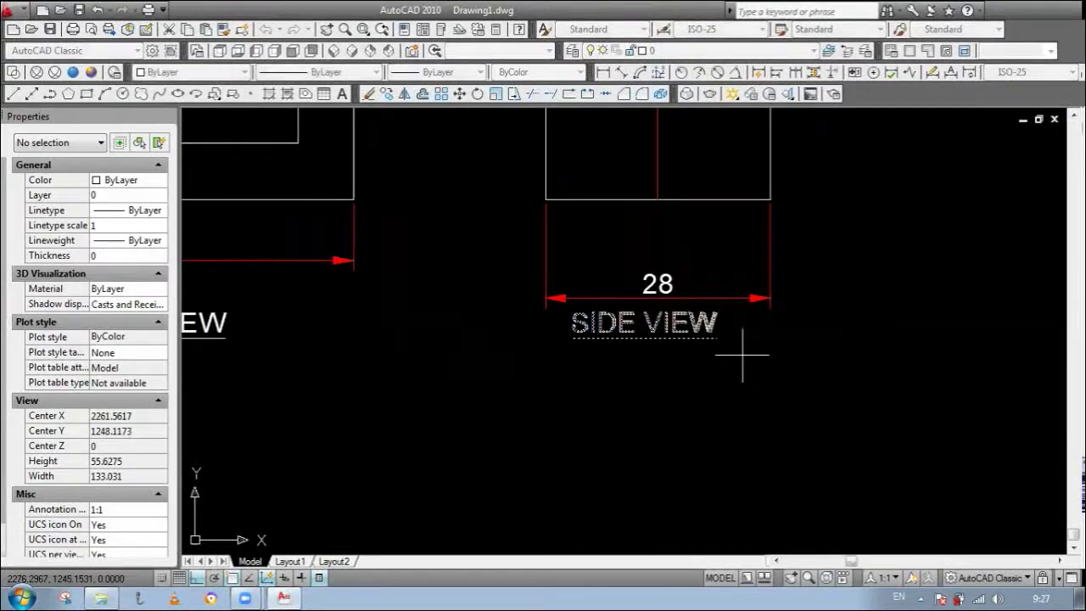
pyautogui.doubleClick(637, 333)
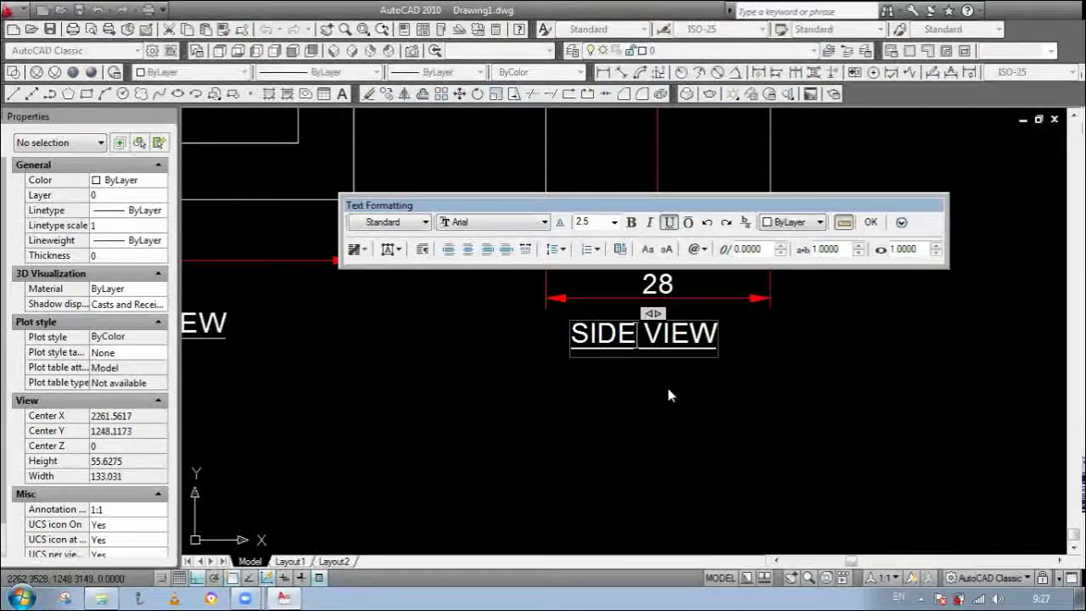
pyautogui.press('BackSpace')
pyautogui.press('BackSpace')
pyautogui.press('BackSpace')
pyautogui.press('BackSpace')
pyautogui.write('FOR')
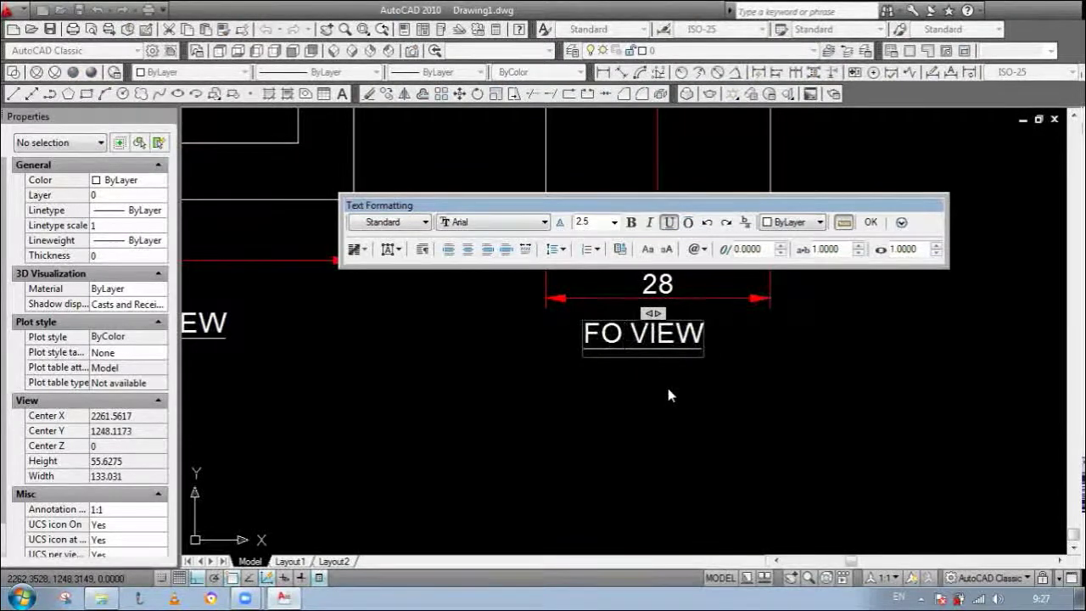
pyautogui.press('BackSpace')
pyautogui.press('BackSpace')
pyautogui.write('RON')
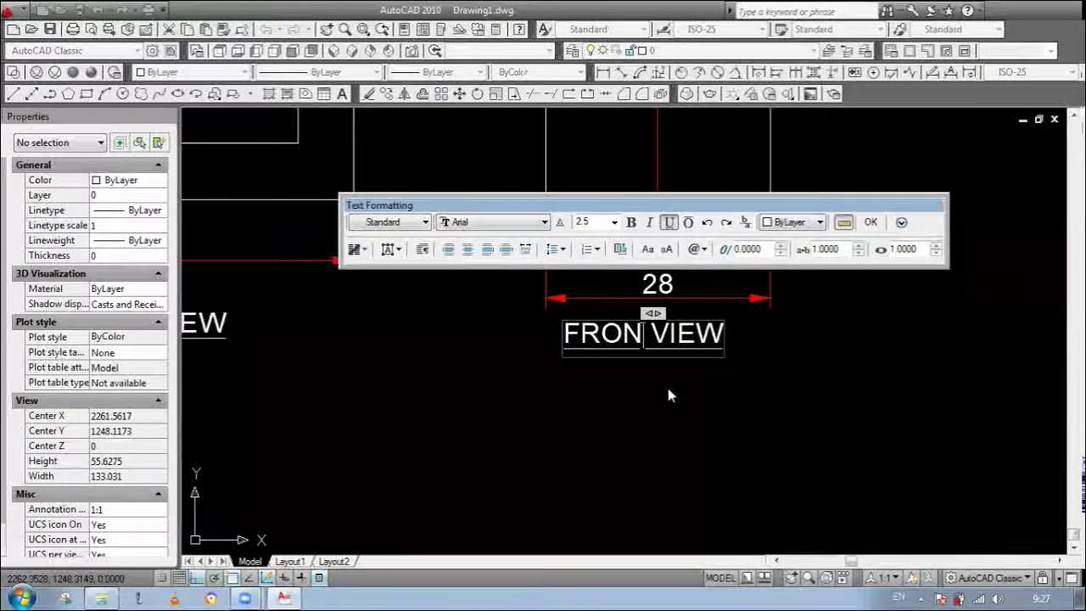
pyautogui.write('T')
pyautogui.click(661, 391)
pyautogui.scroll(-6, 683, 355)
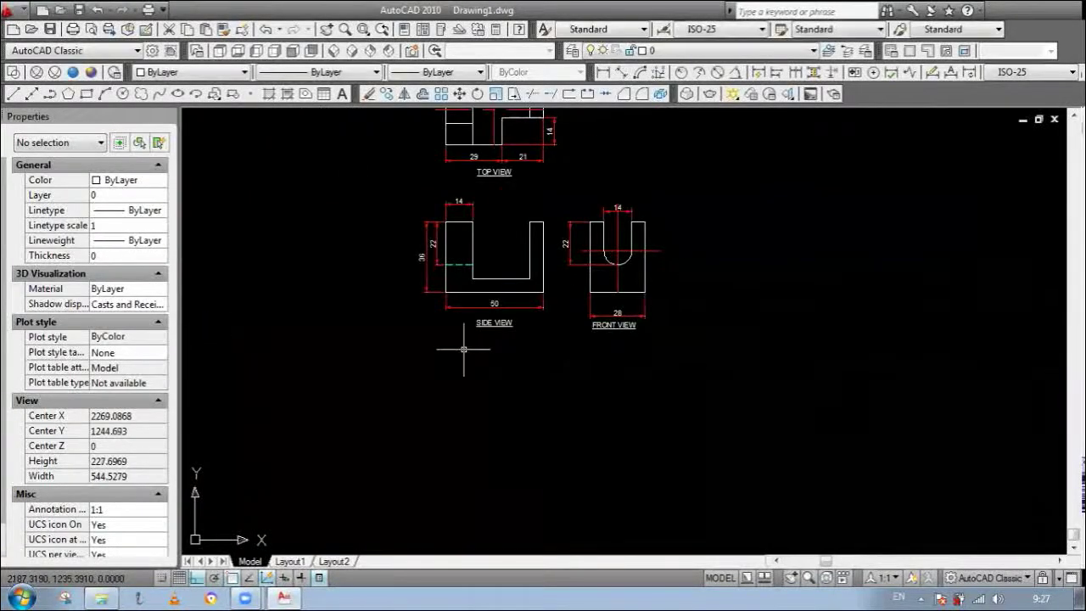
pyautogui.scroll(-3, 510, 306)
pyautogui.scroll(4, 523, 230)
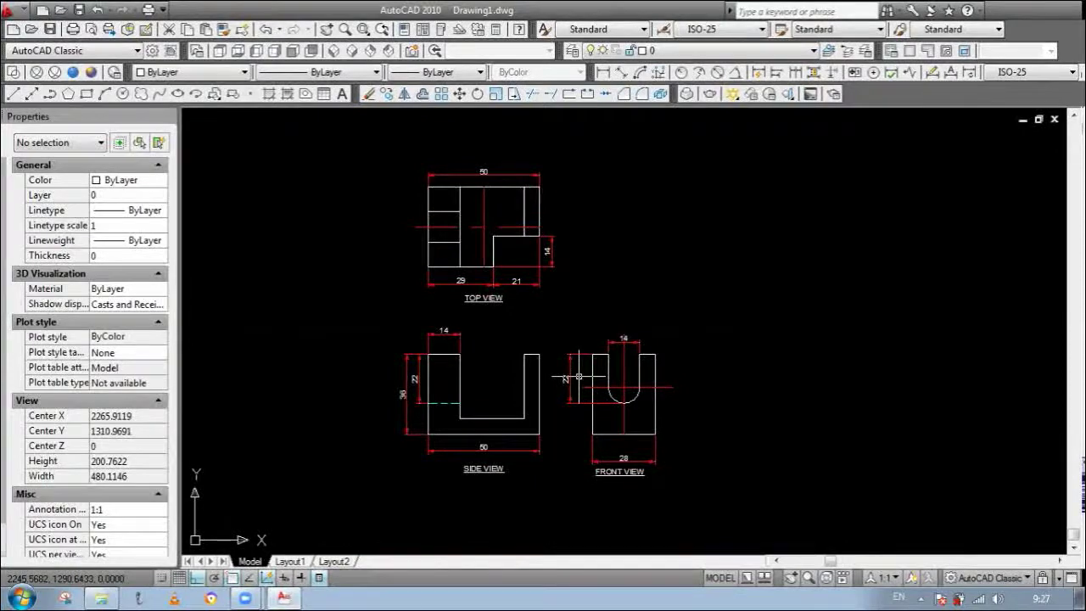
pyautogui.scroll(-4, 622, 370)
pyautogui.scroll(3, 564, 372)
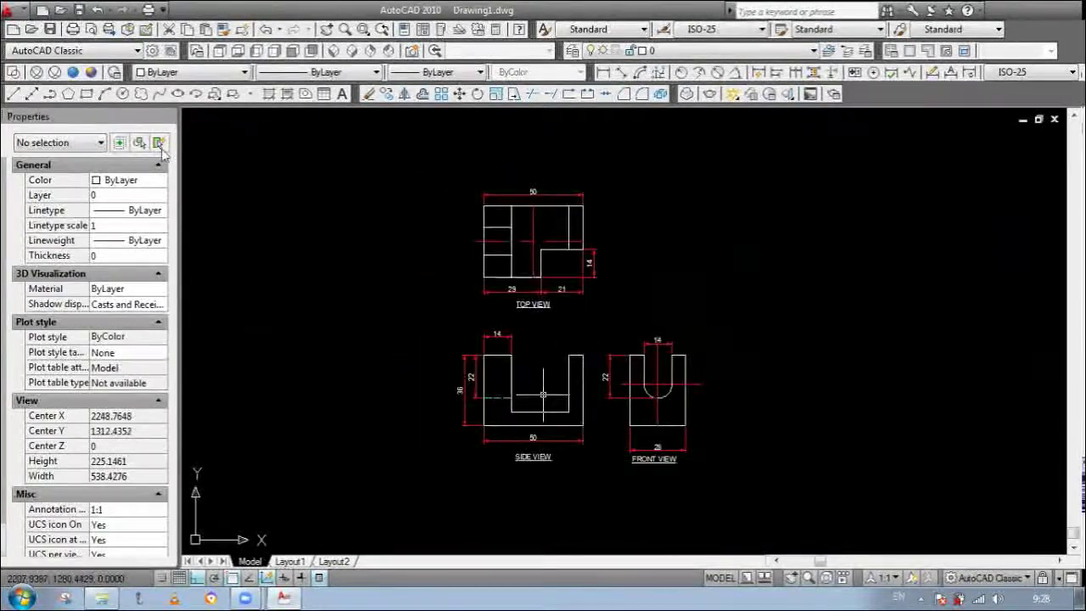
pyautogui.hotkey('ctrl', 's')
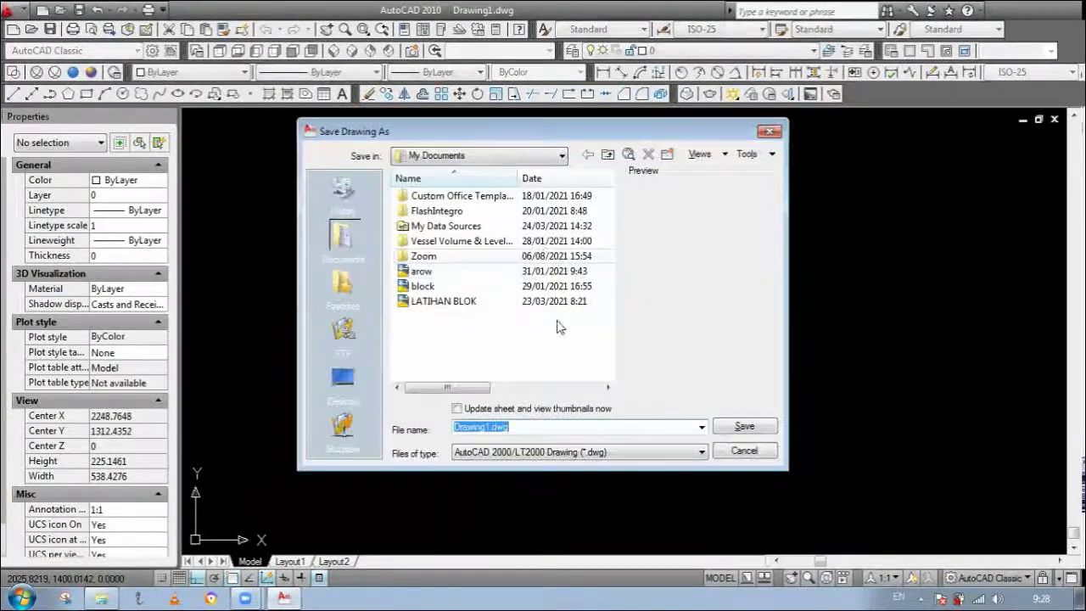
pyautogui.click(747, 452)
# Step: Examine the labels, dimensions and centre lines of the top, side and front views
pyautogui.scroll(3, 711, 463)
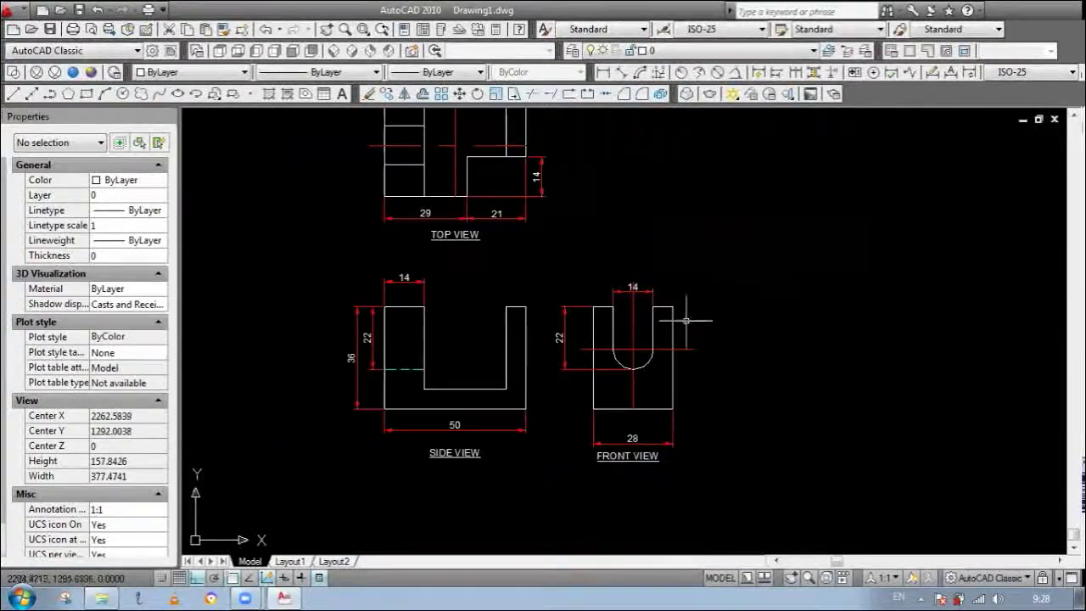
pyautogui.scroll(-4, 597, 310)
pyautogui.scroll(2, 523, 235)
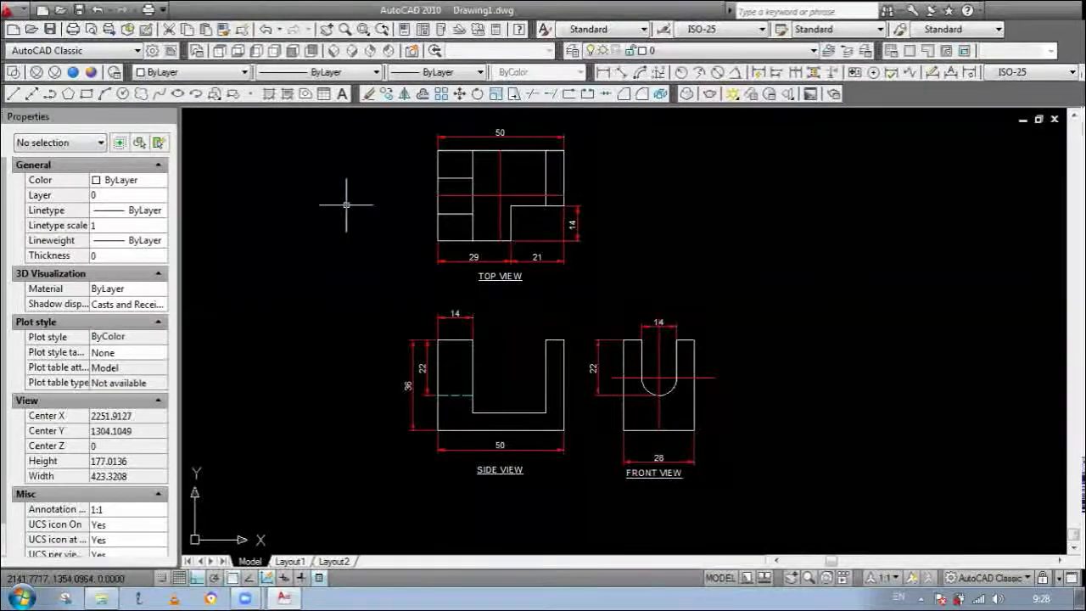
pyautogui.scroll(3, 556, 285)
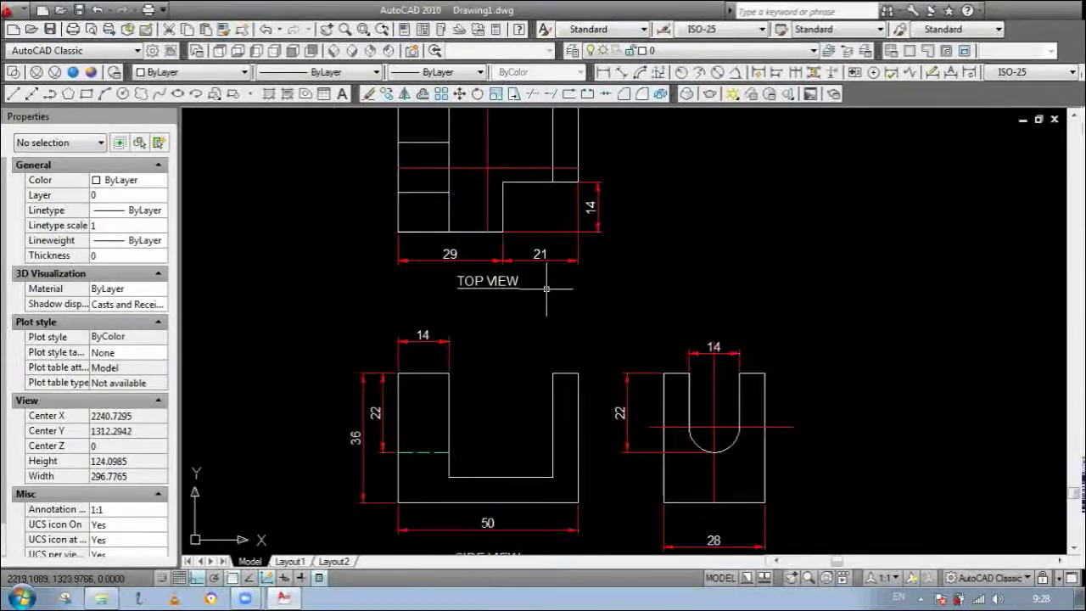
pyautogui.scroll(-4, 605, 325)
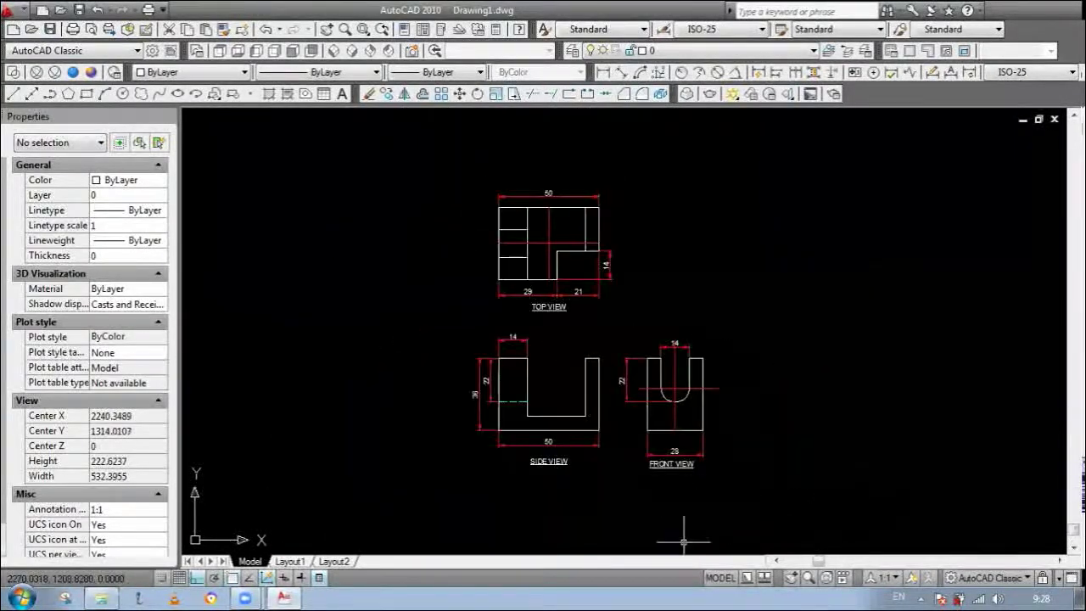
pyautogui.scroll(3, 614, 406)
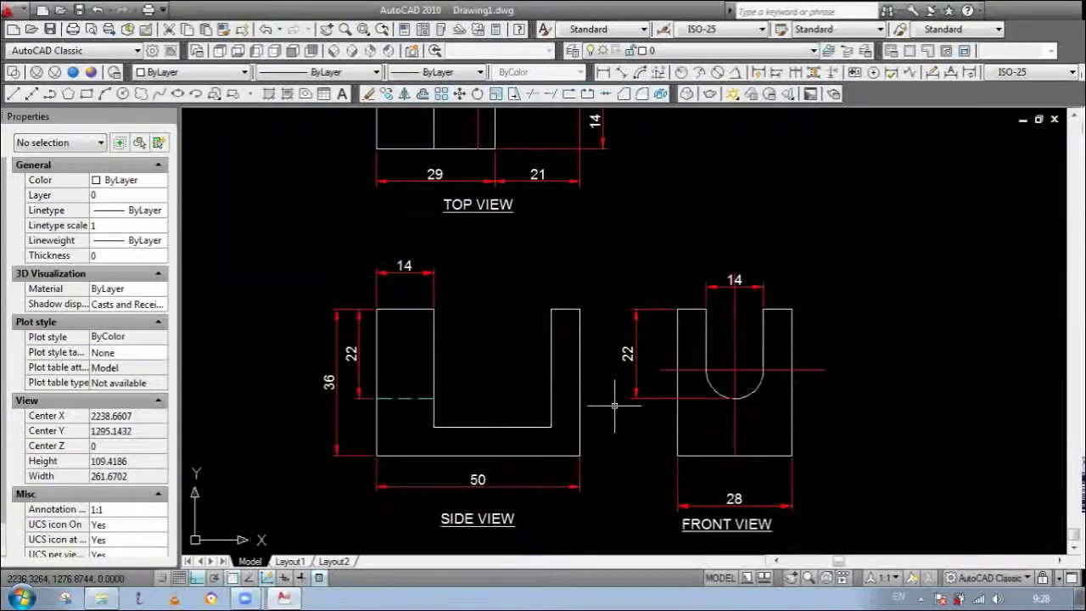
pyautogui.scroll(-2, 591, 345)
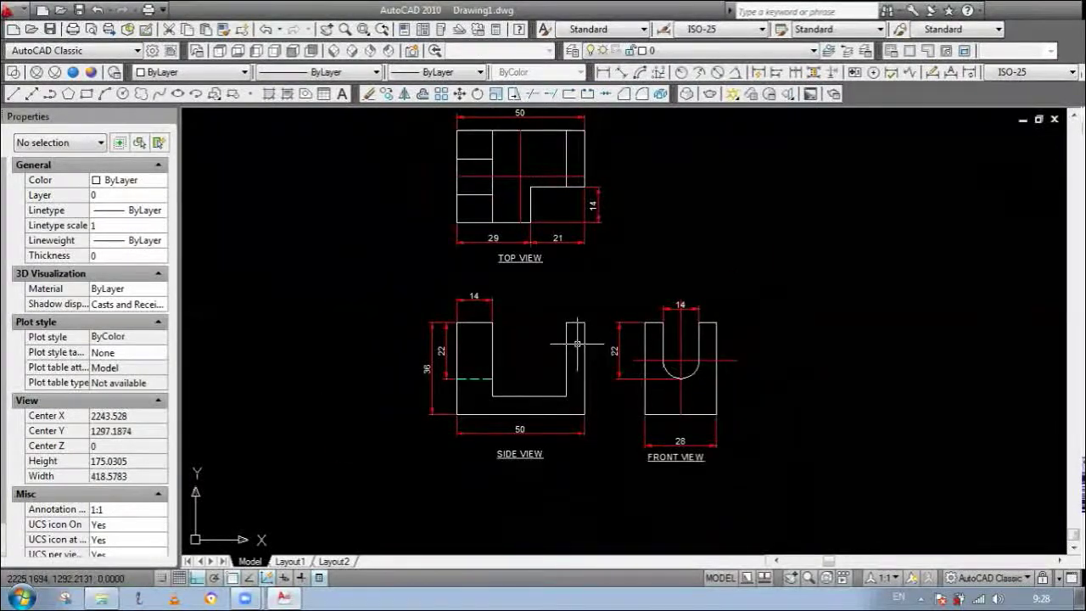
pyautogui.scroll(-2, 577, 344)
# Step: Copy the SIDE VIEW label straight down into the empty space below it
pyautogui.scroll(3, 583, 390)
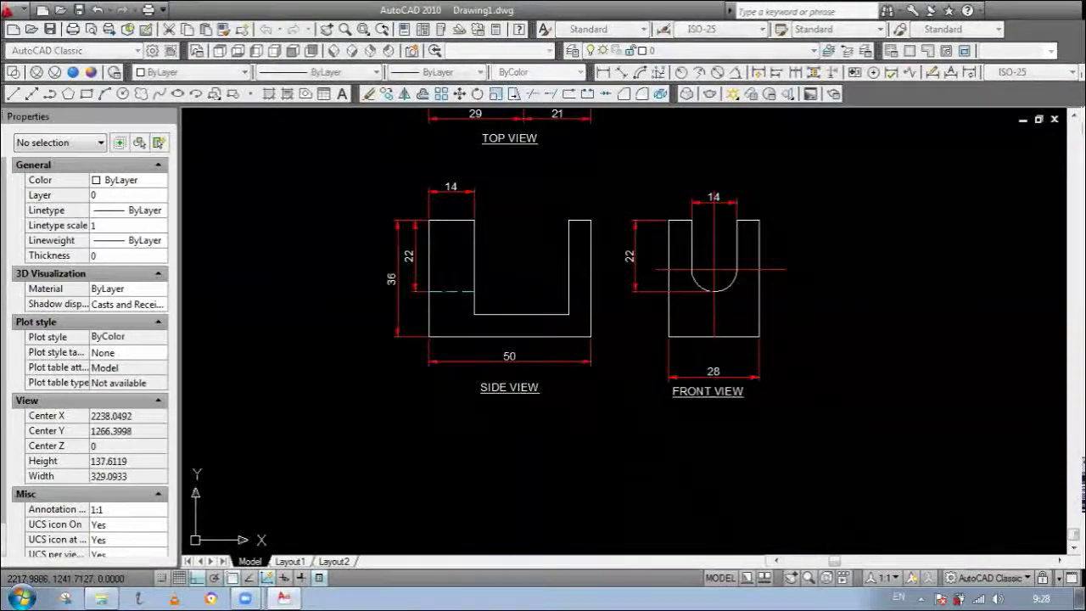
pyautogui.press('Return')
pyautogui.click(516, 393)
pyautogui.click(507, 463)
pyautogui.press('Return')
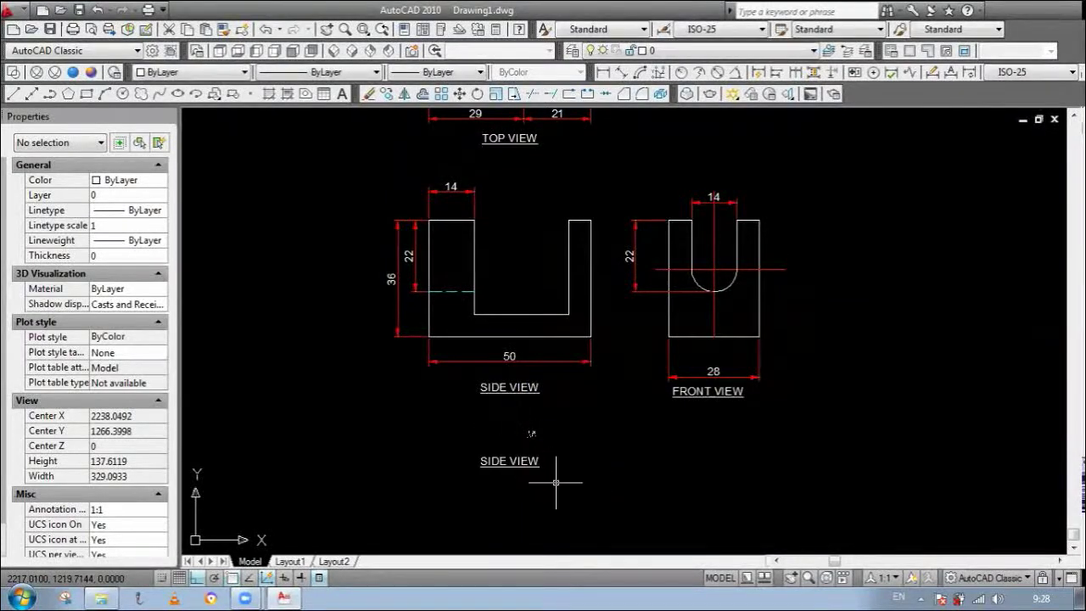
# Step: Erase the duplicate SIDE VIEW label in the empty space below the side view
pyautogui.scroll(1, 544, 482)
pyautogui.write('e')
pyautogui.press('Return')
pyautogui.click(496, 453)
pyautogui.press('Return')
pyautogui.scroll(-2, 554, 333)
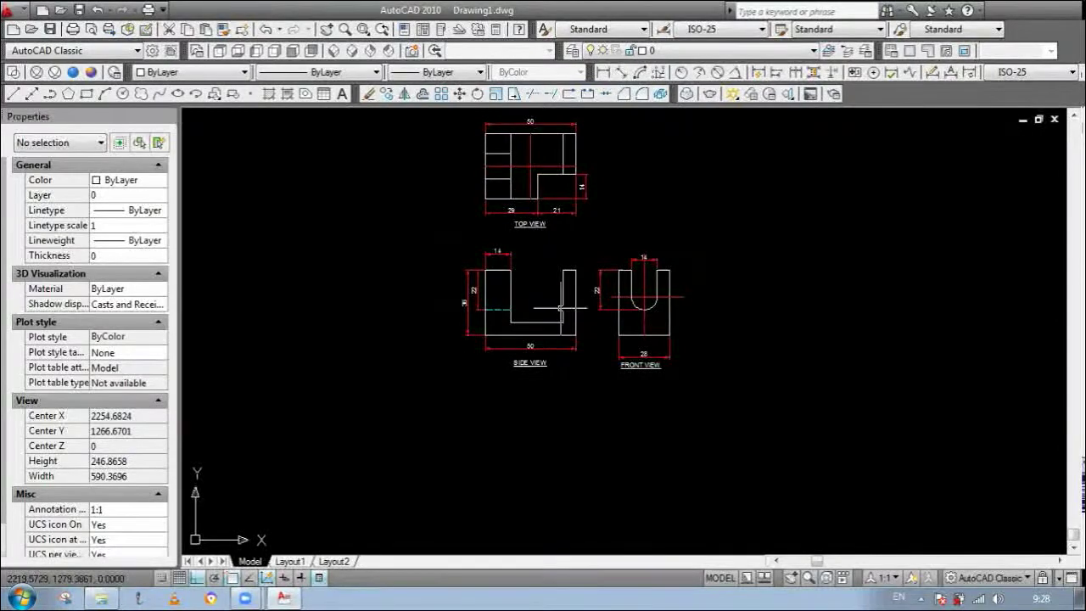
pyautogui.scroll(1, 560, 308)
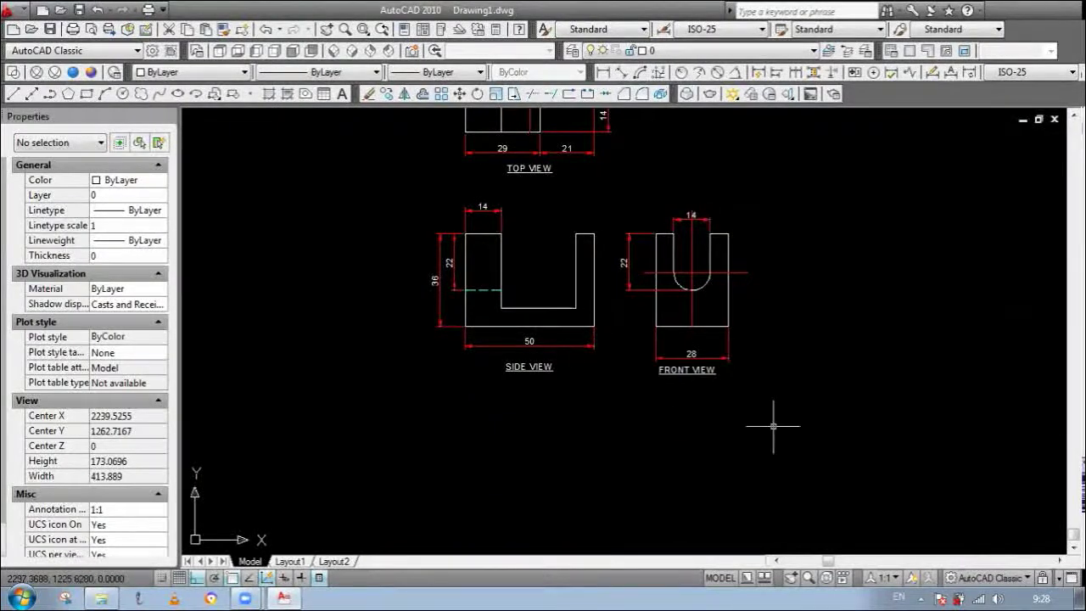
pyautogui.scroll(-4, 513, 329)
pyautogui.scroll(3, 520, 225)
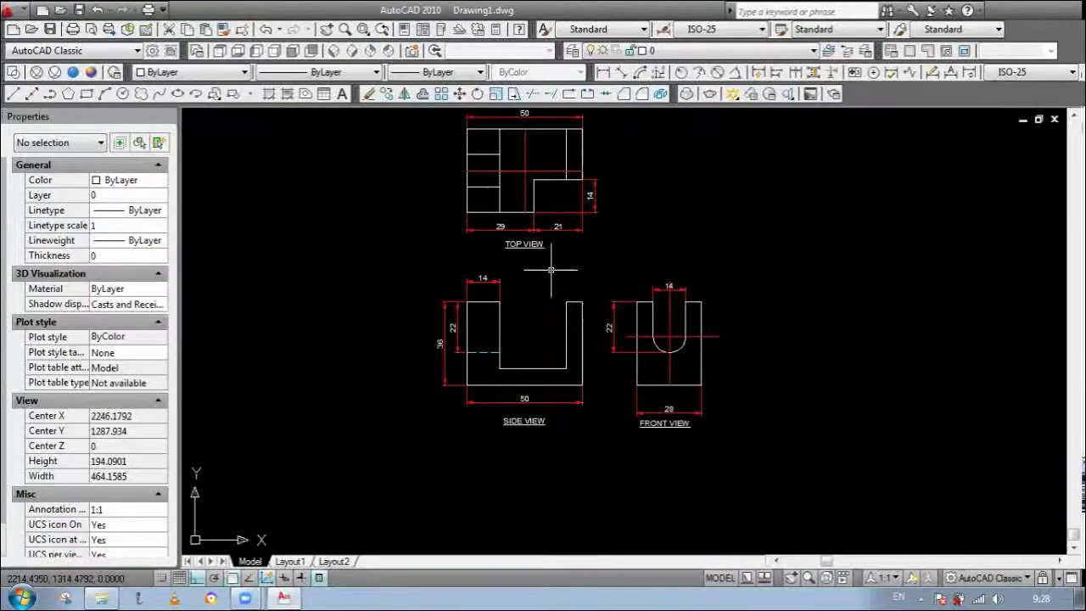
pyautogui.scroll(6, 550, 270)
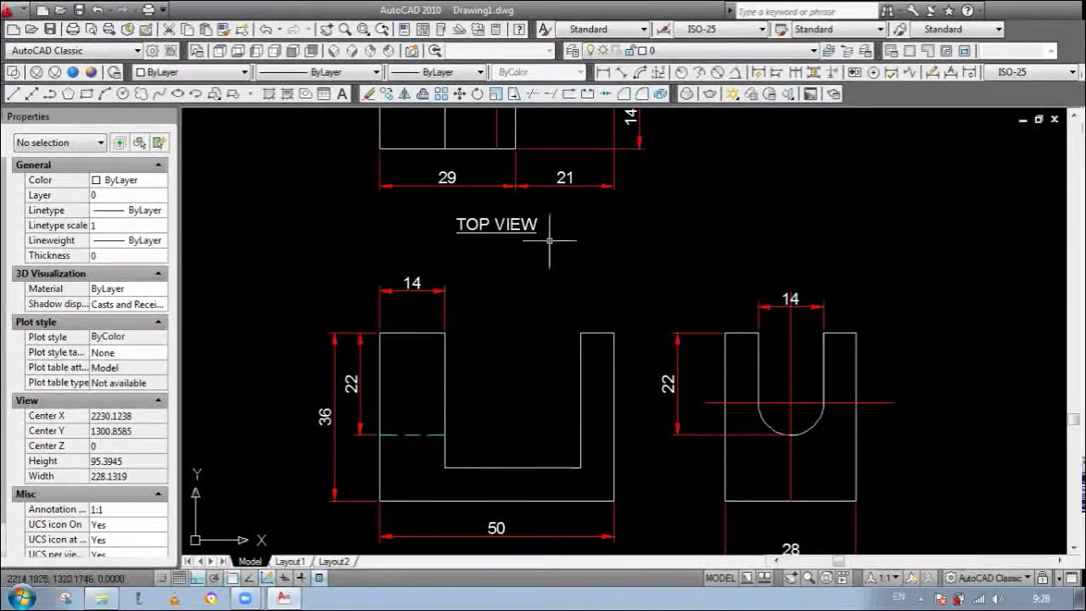
pyautogui.click(49, 29)
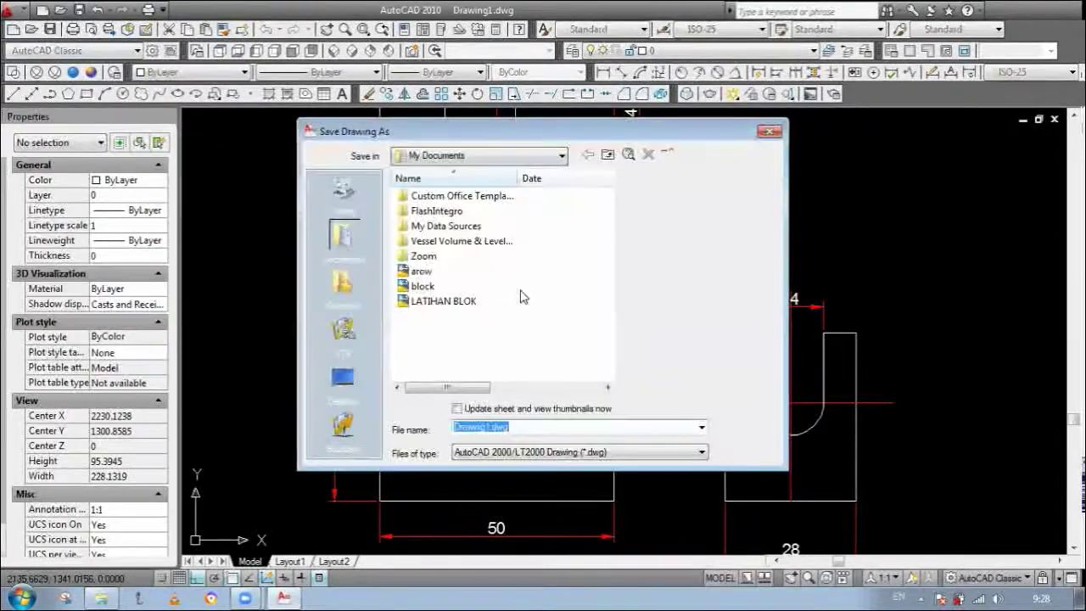
pyautogui.click(760, 449)
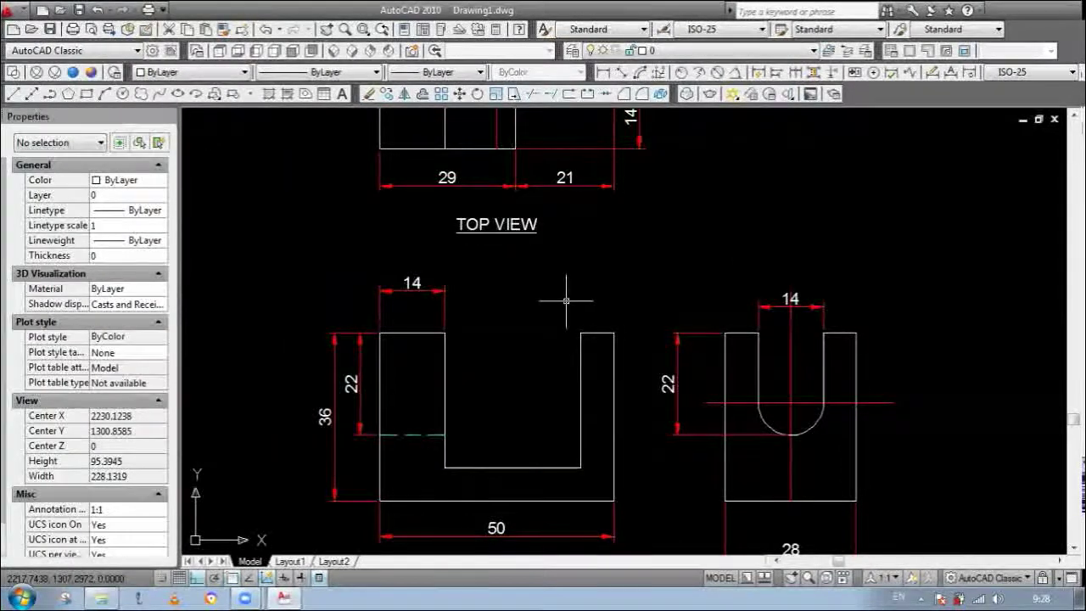
# Step: Draw a vertical guide line just left of the top view and extend the view's horizontal centre line to meet it
pyautogui.scroll(-4, 614, 286)
pyautogui.scroll(2, 569, 185)
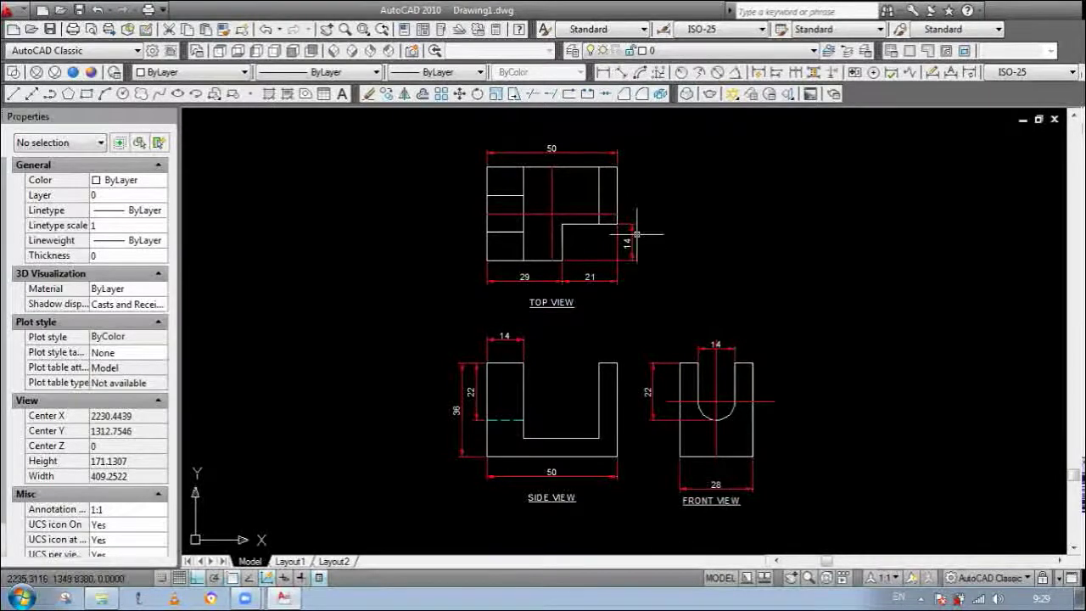
pyautogui.scroll(3, 475, 208)
pyautogui.write('l')
pyautogui.press('Return')
pyautogui.click(471, 188)
pyautogui.click(471, 307)
pyautogui.press('Escape')
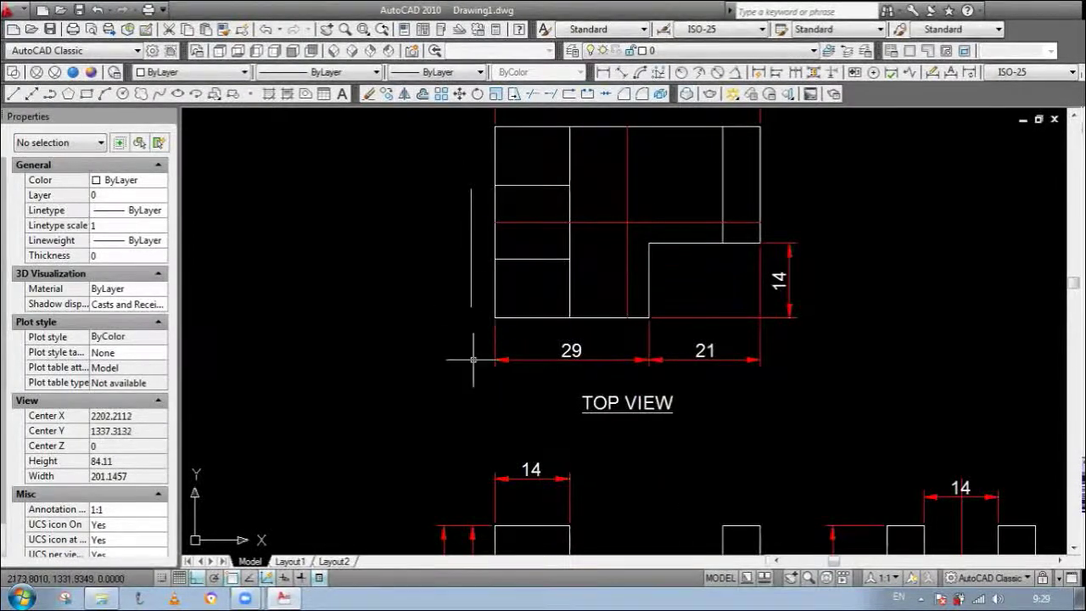
pyautogui.scroll(3, 469, 280)
pyautogui.click(563, 141)
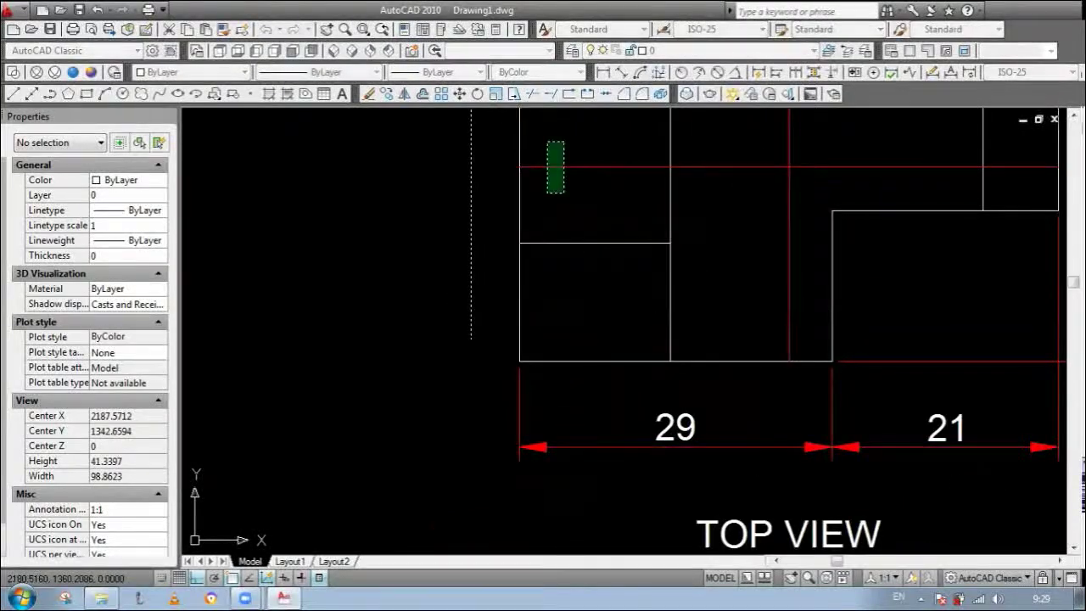
pyautogui.press('Escape')
# Step: Draw a short vertical guide line just right of the top view, beside its upper part
pyautogui.scroll(-3, 433, 237)
pyautogui.click(713, 171)
pyautogui.click(713, 239)
pyautogui.press('Escape')
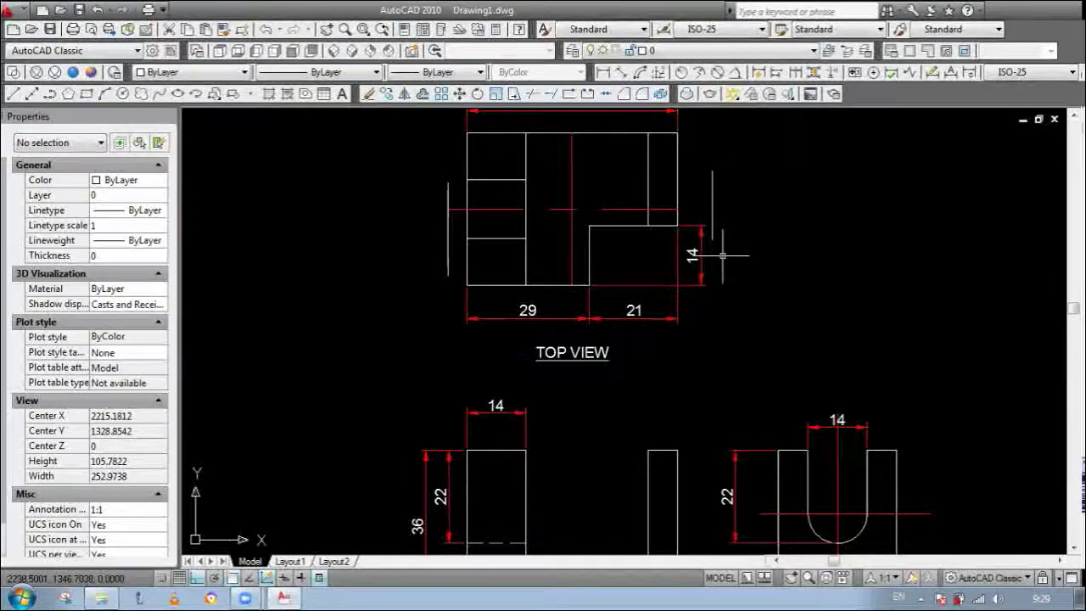
# Step: Extend the top view's horizontal centre line to the right-hand guide line and erase both guide lines
pyautogui.scroll(2, 722, 255)
pyautogui.click(711, 216)
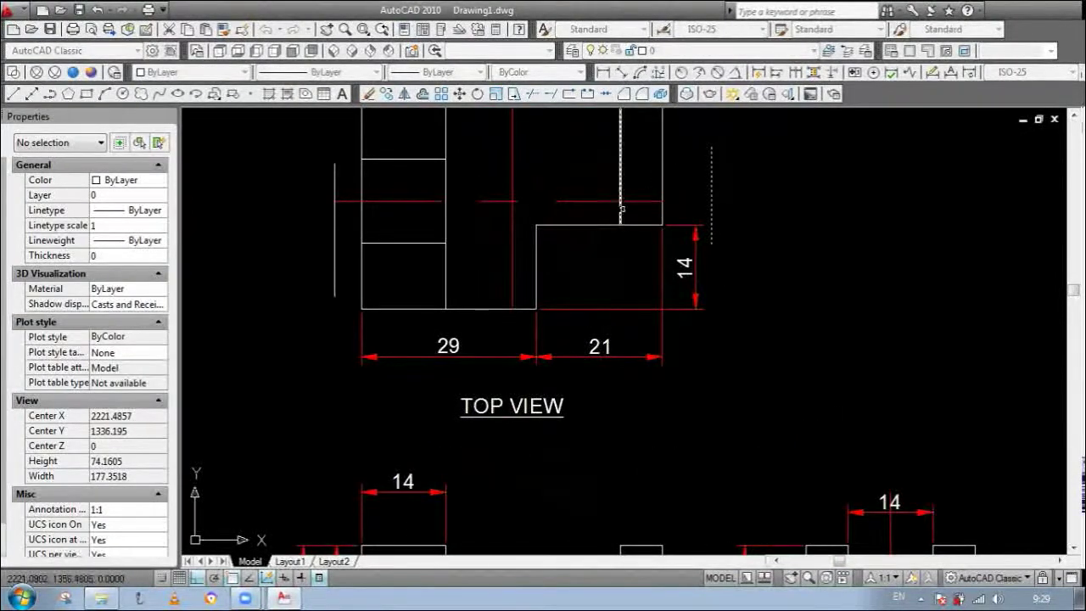
pyautogui.click(637, 201)
pyautogui.press('Escape')
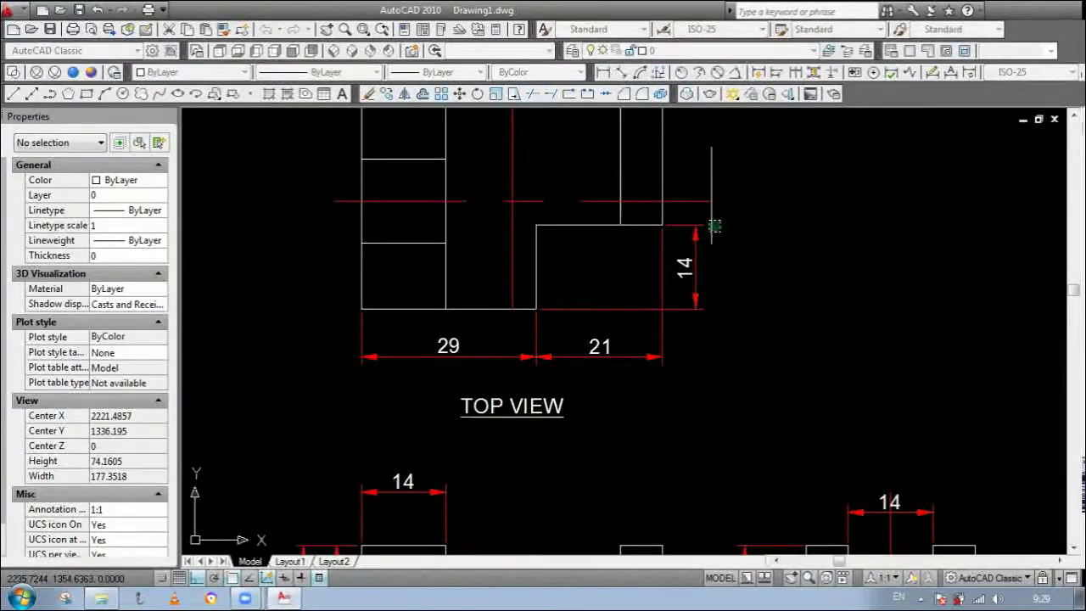
pyautogui.scroll(-8, 671, 212)
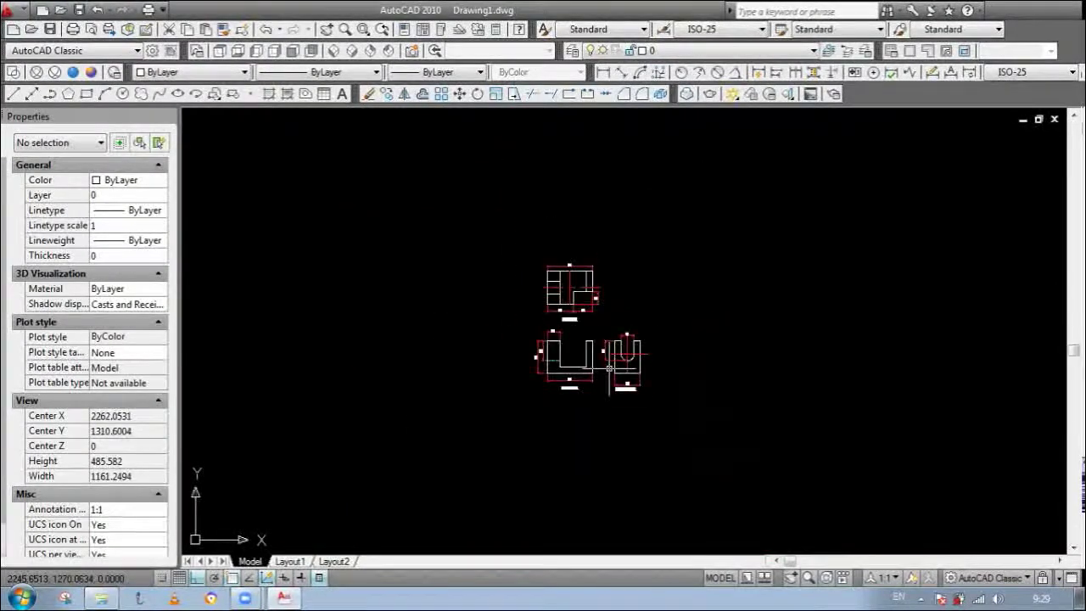
# Step: Move the FRONT VIEW label straight down by about 2.3 units, away from the 28 dimension
pyautogui.scroll(2, 609, 368)
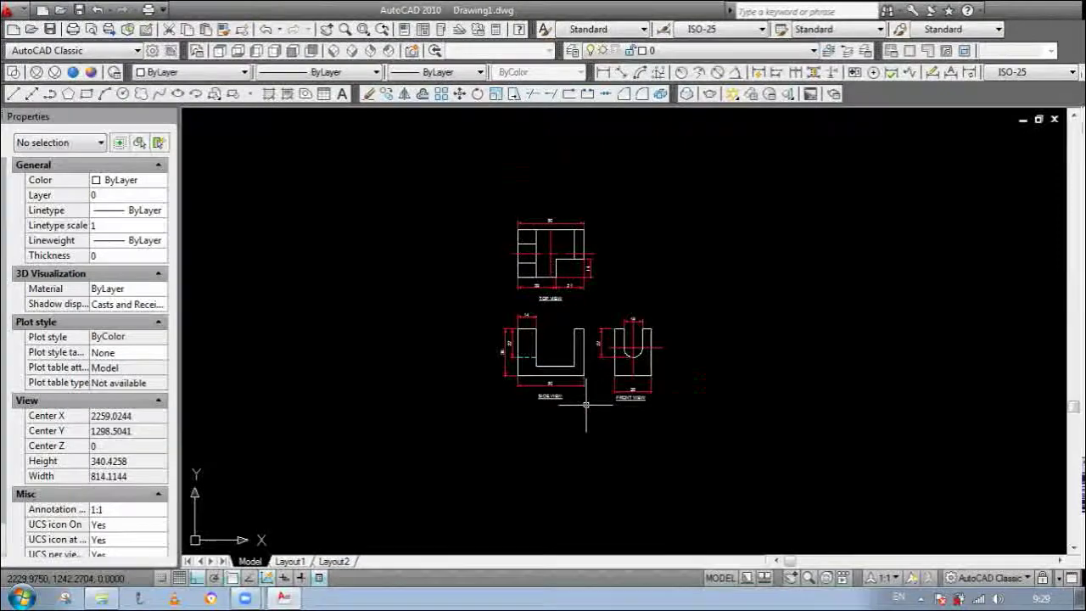
pyautogui.scroll(3, 586, 405)
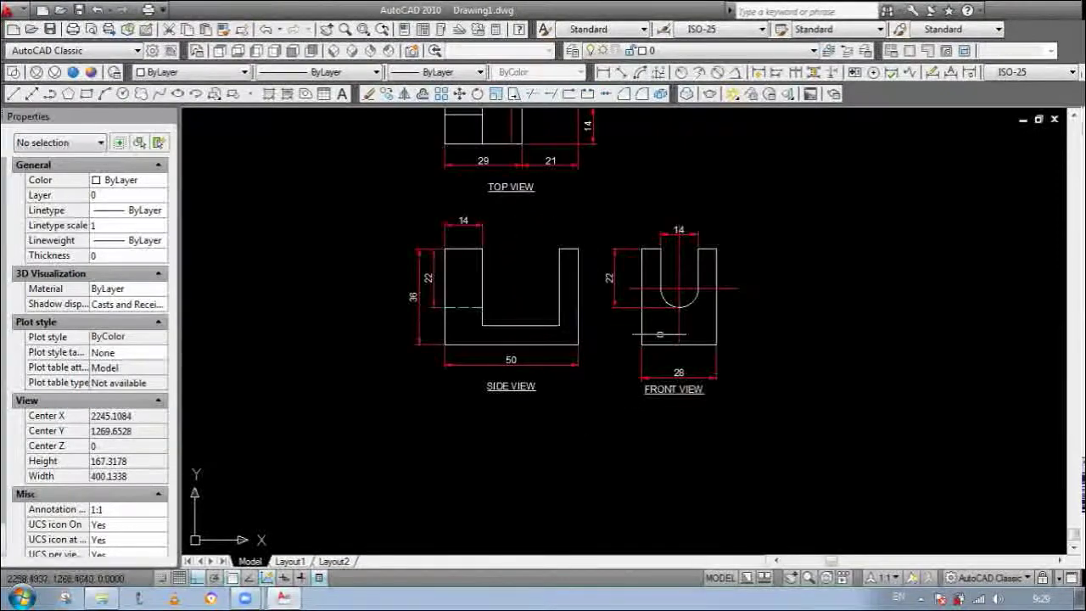
pyautogui.scroll(3, 712, 404)
pyautogui.write('m')
pyautogui.press('Return')
pyautogui.click(712, 408)
pyautogui.click(661, 372)
pyautogui.press('Return')
pyautogui.click(850, 431)
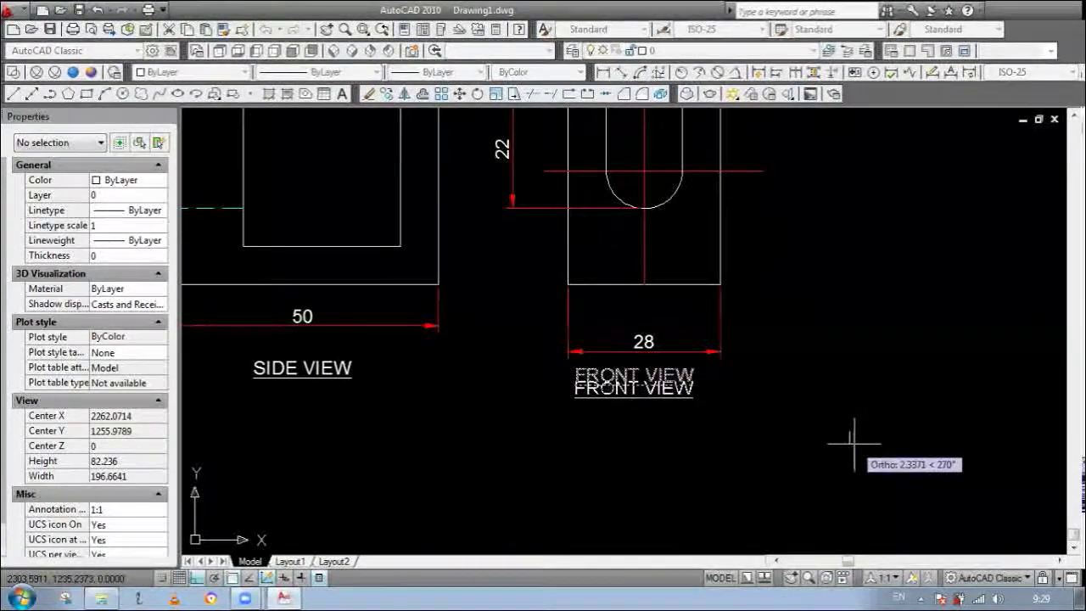
pyautogui.click(854, 442)
pyautogui.scroll(-4, 509, 302)
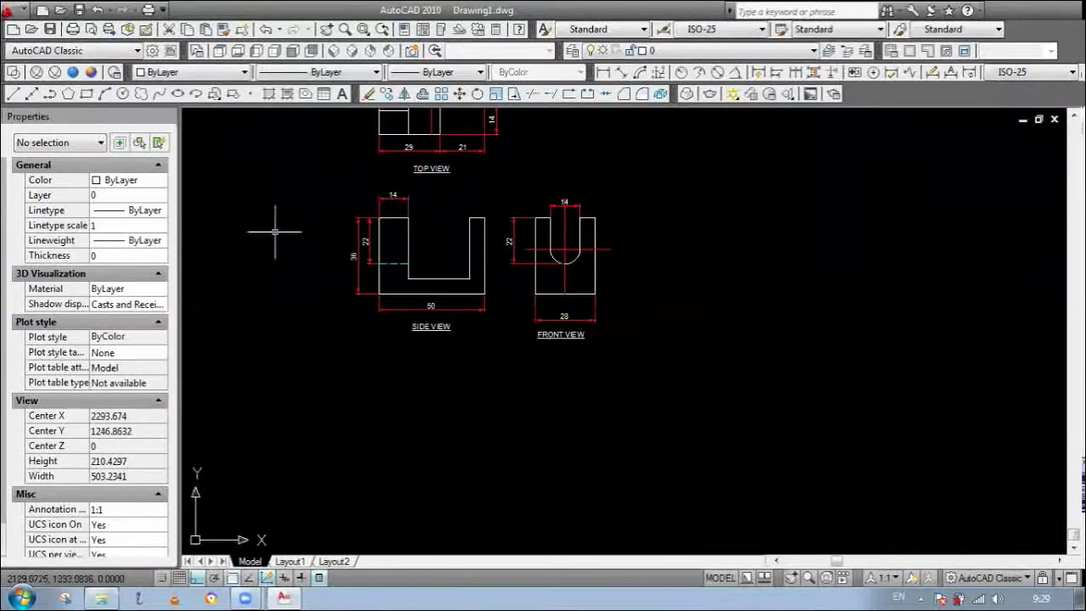
pyautogui.click(50, 29)
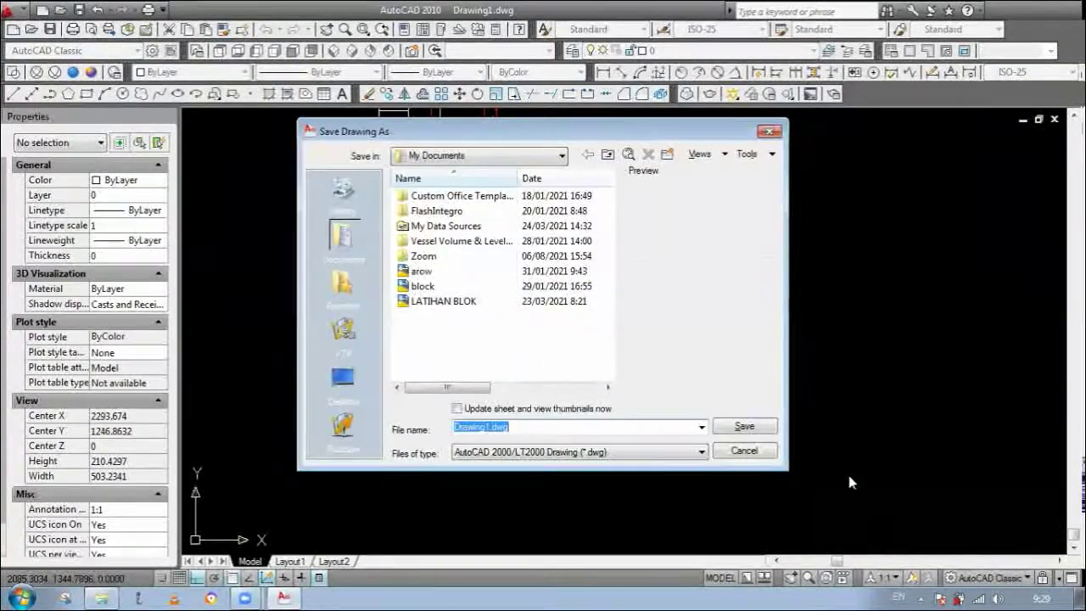
pyautogui.click(744, 451)
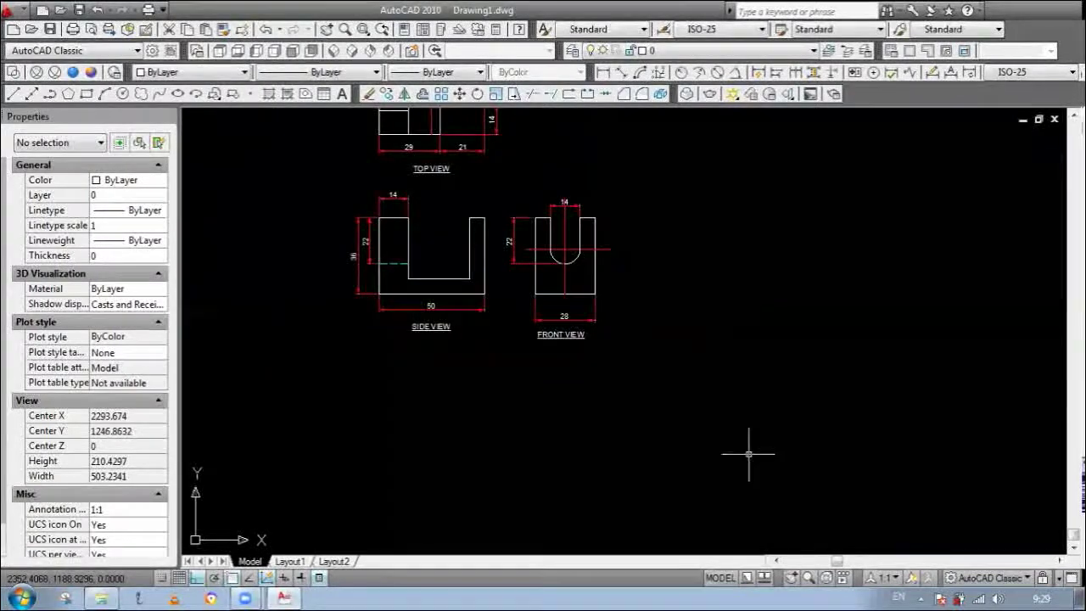
pyautogui.scroll(-4, 585, 373)
pyautogui.scroll(3, 516, 270)
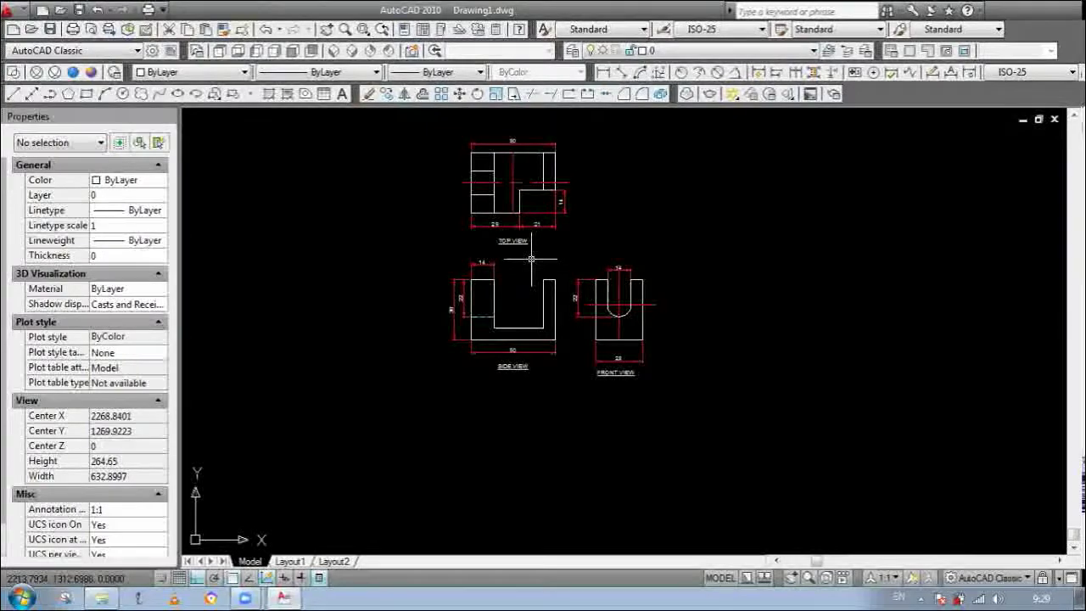
pyautogui.scroll(3, 531, 259)
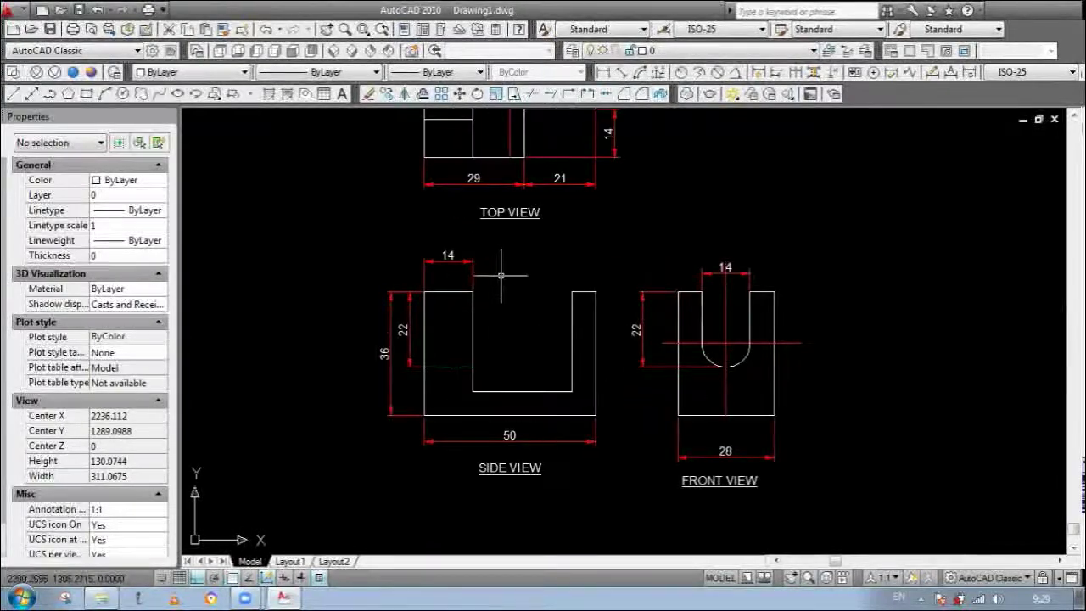
# Step: Copy the side view with its dimensions about 193 units horizontally into the empty space right of the front view
pyautogui.scroll(-2, 500, 275)
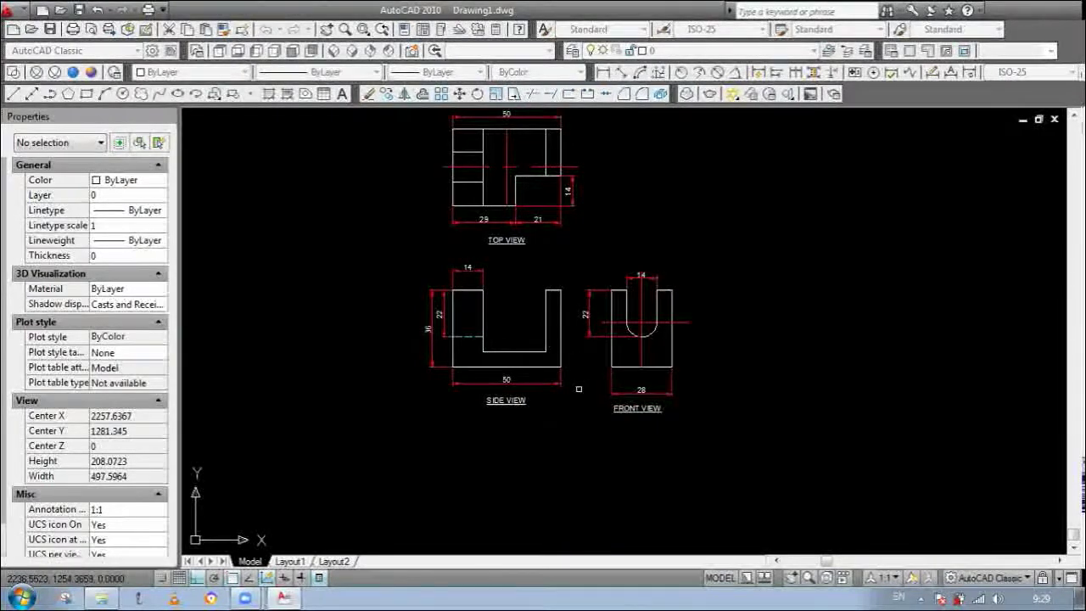
pyautogui.click(578, 389)
pyautogui.click(429, 272)
pyautogui.rightClick(511, 322)
pyautogui.click(511, 322)
pyautogui.scroll(-3, 511, 322)
pyautogui.scroll(1, 649, 333)
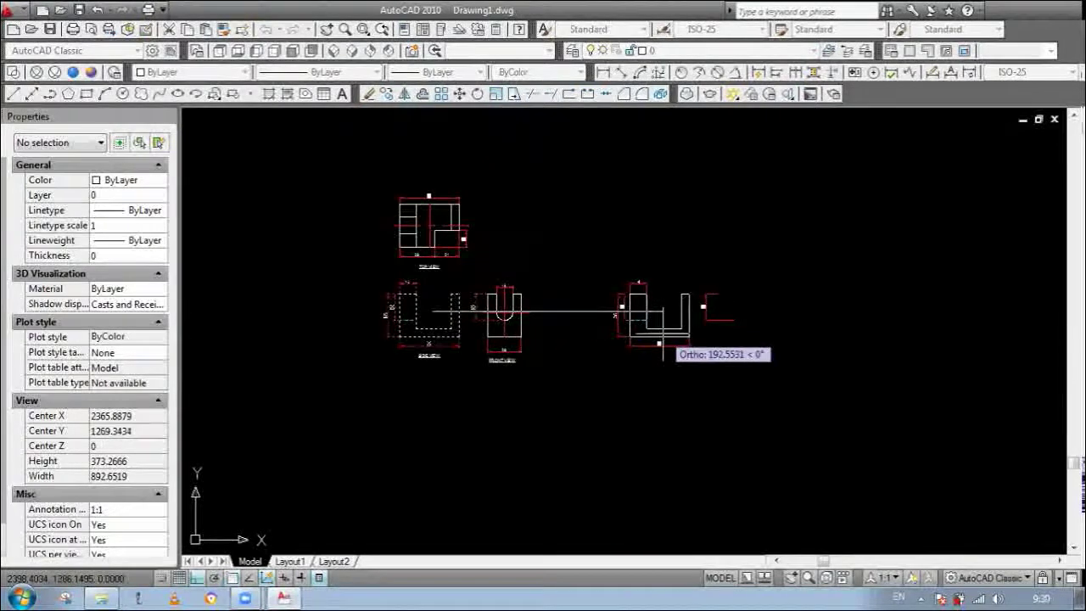
pyautogui.click(663, 344)
# Step: Erase the 36 and 22 dimensions left of the copied side view and the 14 dimension above it
pyautogui.scroll(3, 645, 339)
pyautogui.scroll(3, 617, 338)
pyautogui.click(617, 339)
pyautogui.click(574, 317)
pyautogui.rightClick(586, 298)
pyautogui.rightClick(611, 259)
pyautogui.click(610, 242)
pyautogui.rightClick(612, 241)
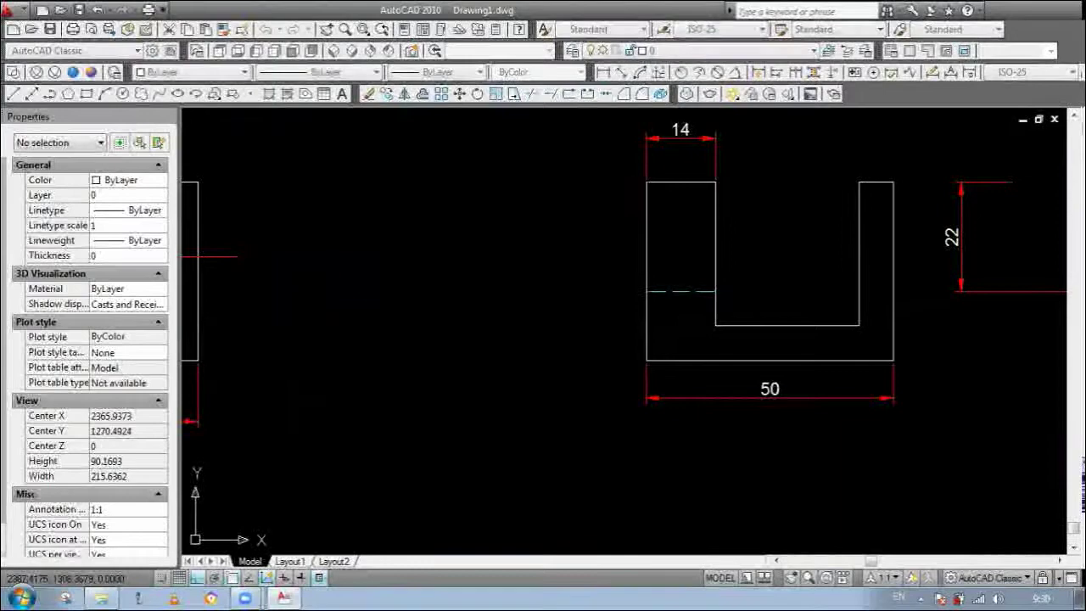
pyautogui.click(645, 146)
pyautogui.rightClick(643, 146)
# Step: Erase the stray 22 dimension right of the copied side view and the 50 dimension below it
pyautogui.scroll(-4, 640, 210)
pyautogui.rightClick(823, 266)
pyautogui.click(808, 246)
pyautogui.rightClick(808, 247)
pyautogui.scroll(3, 758, 269)
pyautogui.rightClick(760, 293)
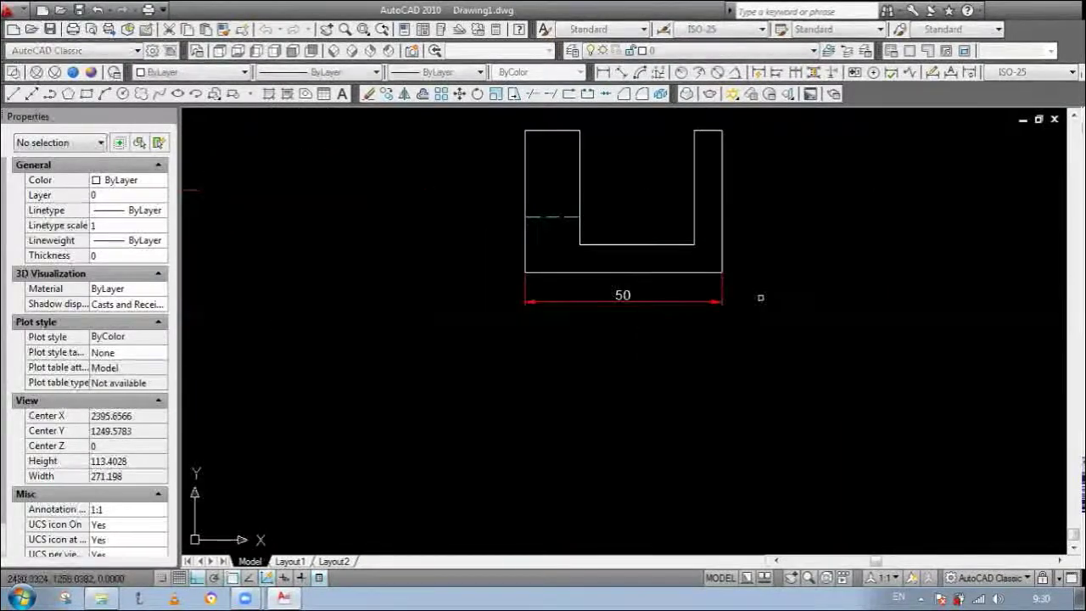
pyautogui.click(695, 304)
pyautogui.rightClick(710, 296)
pyautogui.scroll(-2, 597, 254)
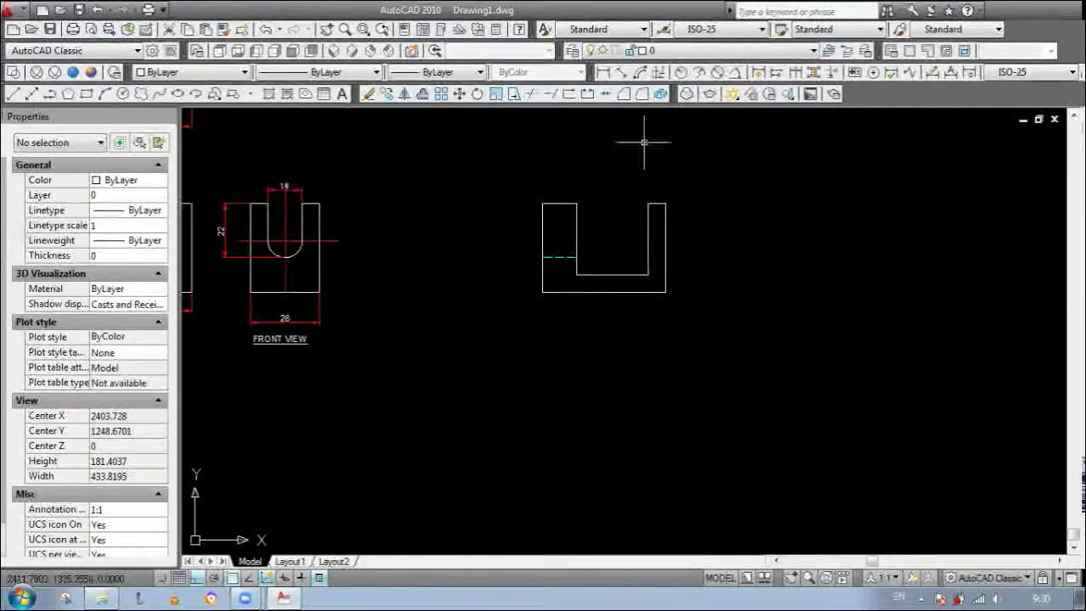
# Step: Inspect the outline of the copied side view and its object properties
pyautogui.scroll(1, 634, 154)
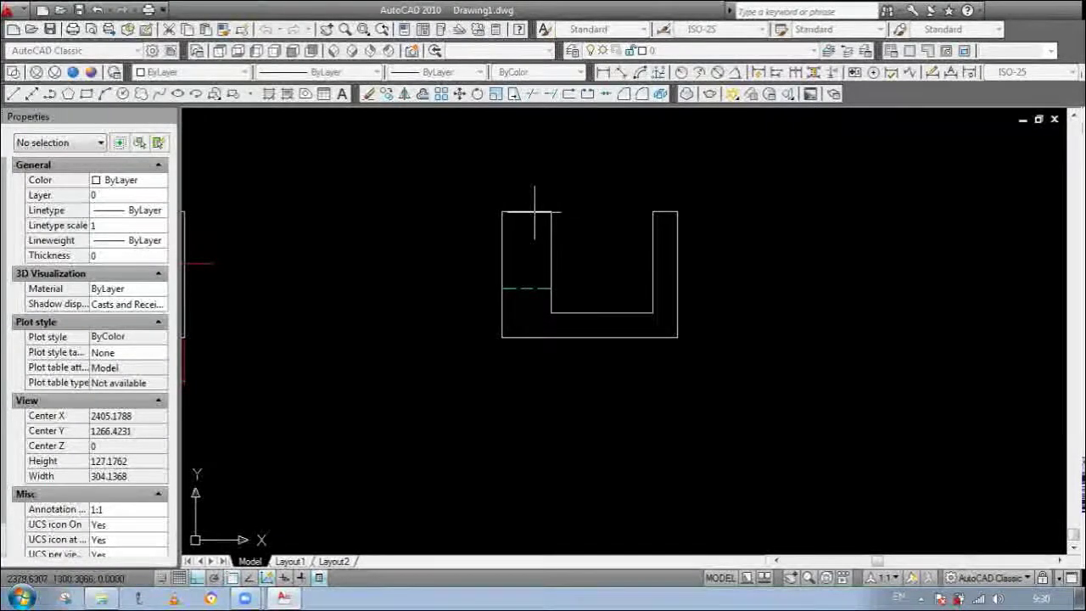
pyautogui.click(464, 214)
pyautogui.click(718, 293)
pyautogui.click(649, 210)
pyautogui.click(654, 353)
pyautogui.click(620, 300)
pyautogui.press('Return')
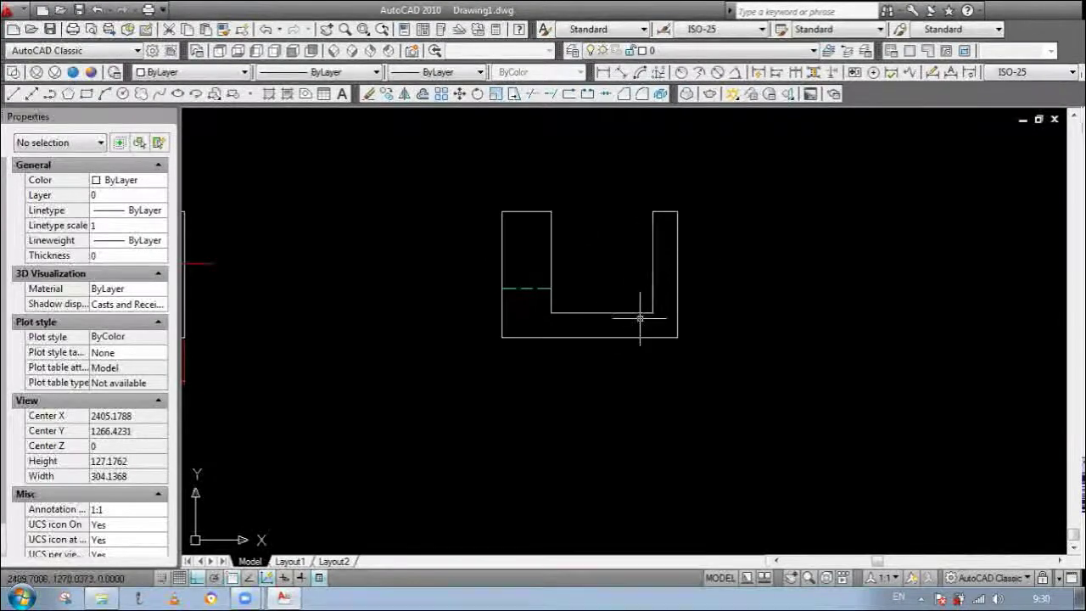
pyautogui.click(678, 309)
pyautogui.press('Escape')
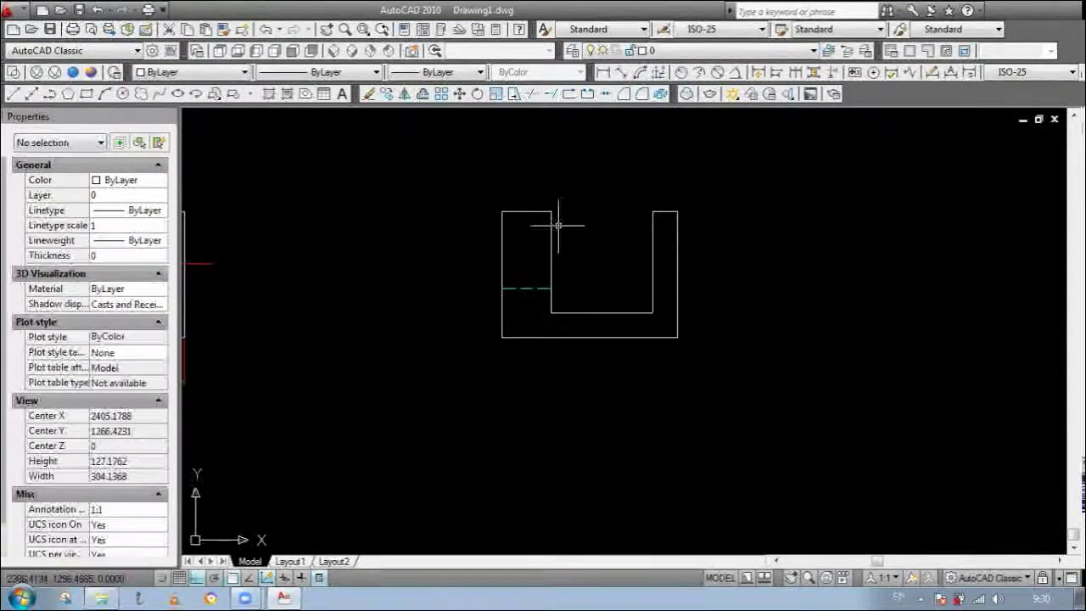
pyautogui.scroll(2, 577, 207)
pyautogui.scroll(1, 563, 206)
pyautogui.click(562, 206)
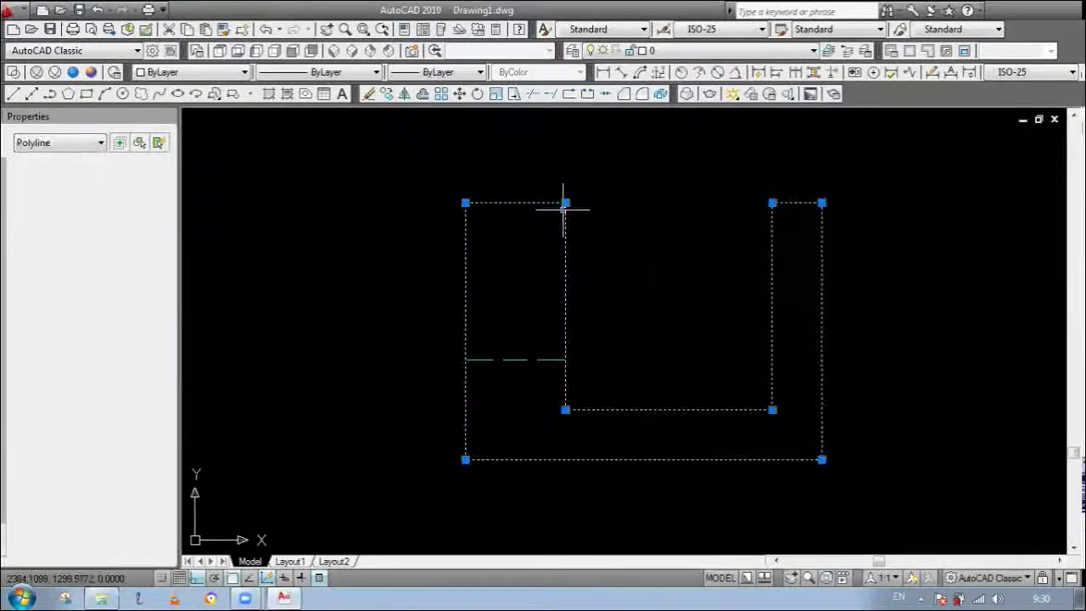
pyautogui.scroll(-2, 451, 299)
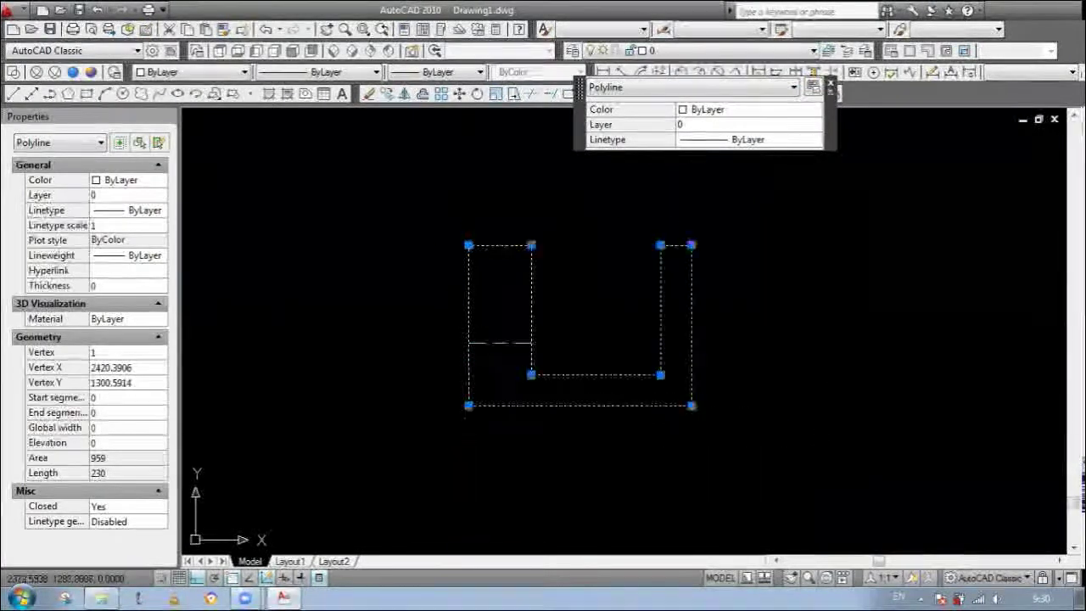
pyautogui.press('Escape')
pyautogui.scroll(-4, 569, 291)
pyautogui.scroll(3, 572, 292)
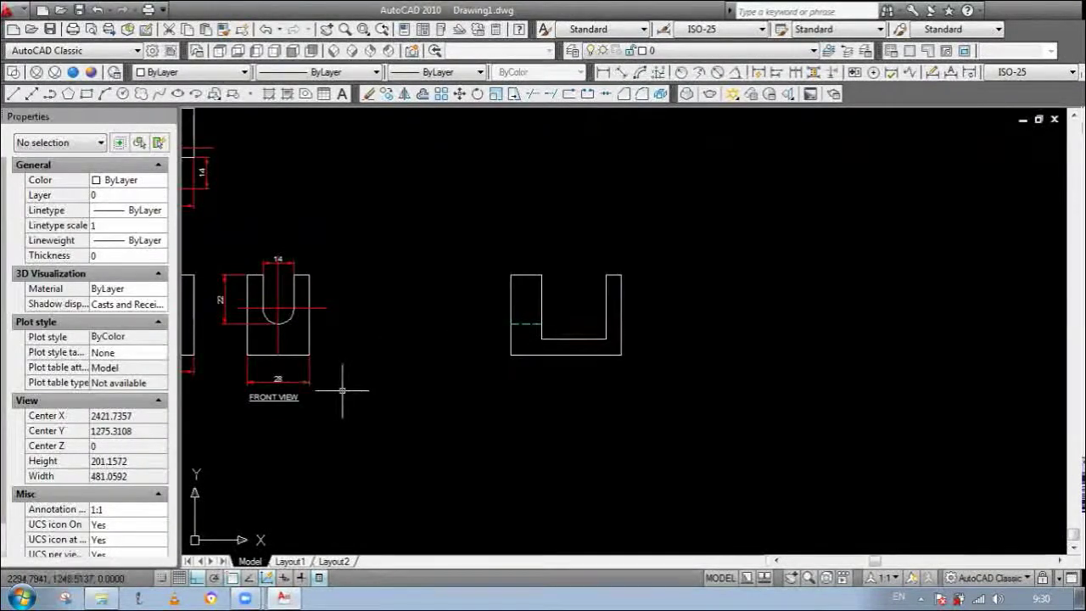
pyautogui.scroll(-2, 431, 373)
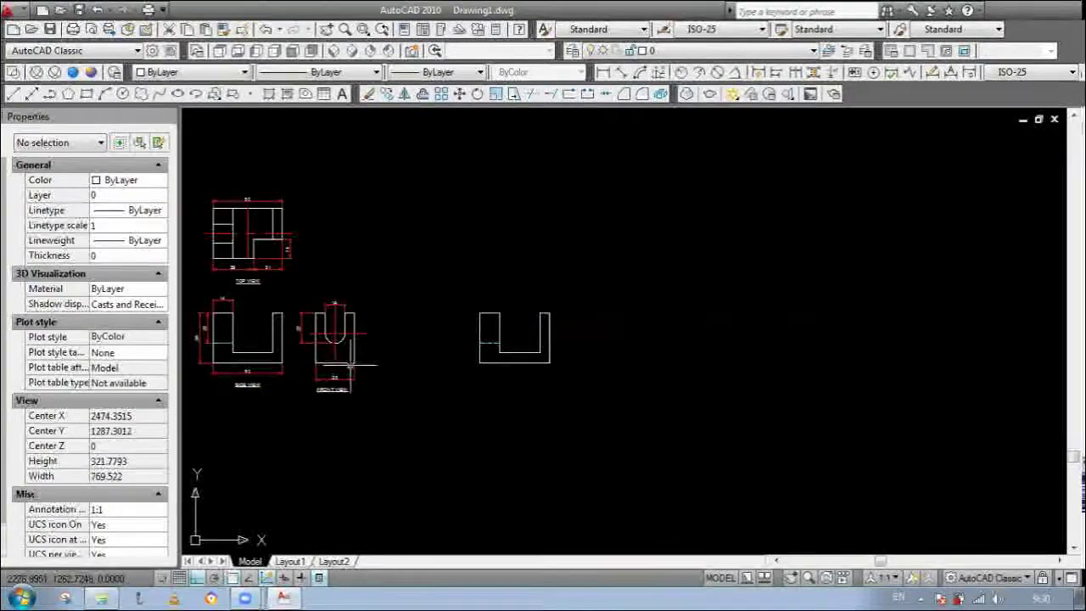
pyautogui.scroll(1, 417, 385)
pyautogui.scroll(-1, 611, 407)
pyautogui.scroll(2, 369, 402)
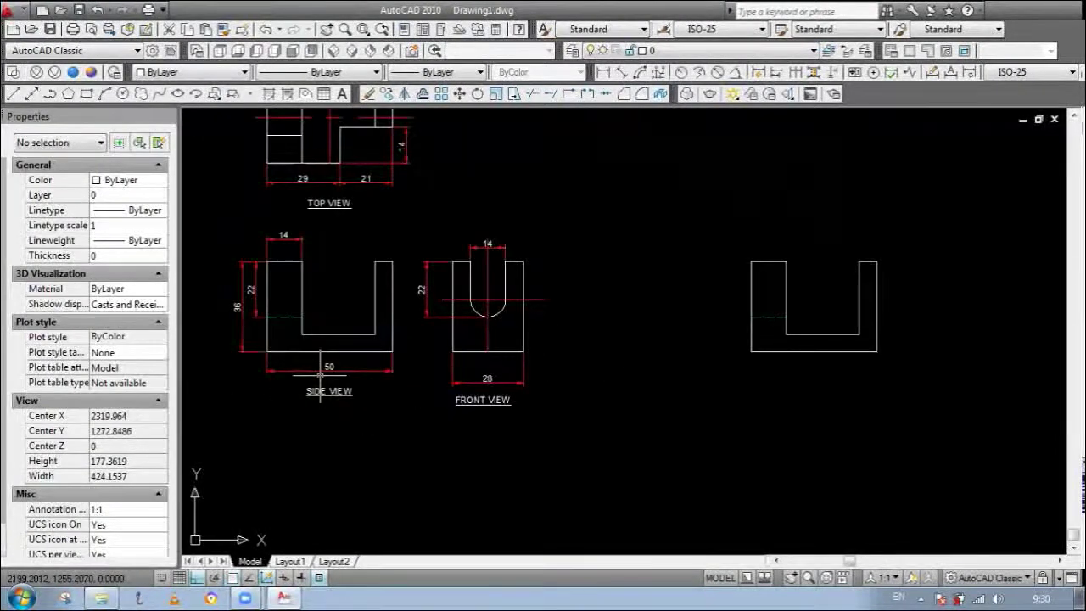
pyautogui.scroll(-2, 325, 349)
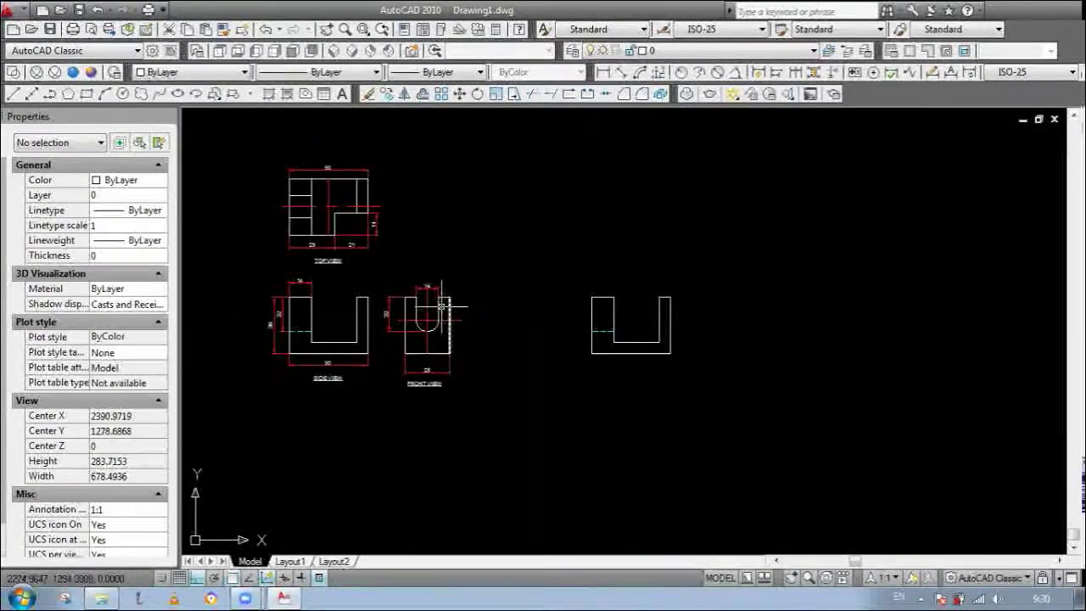
# Step: Extrude the outline of the undimensioned side view copy into a solid, leaving out its dashed hidden line
pyautogui.scroll(1, 419, 353)
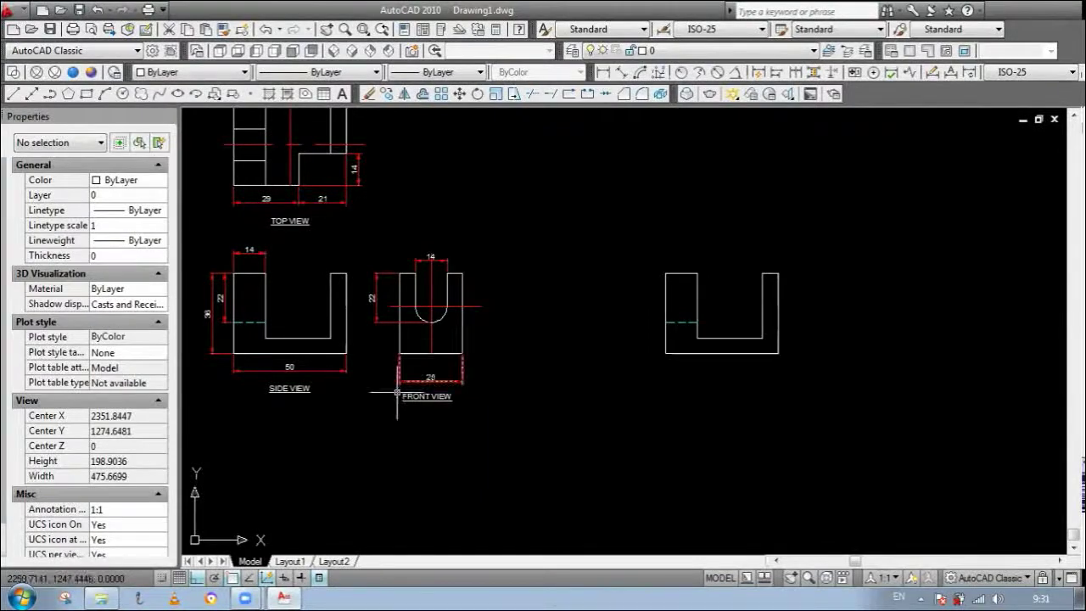
pyautogui.scroll(-1, 482, 360)
pyautogui.scroll(3, 615, 345)
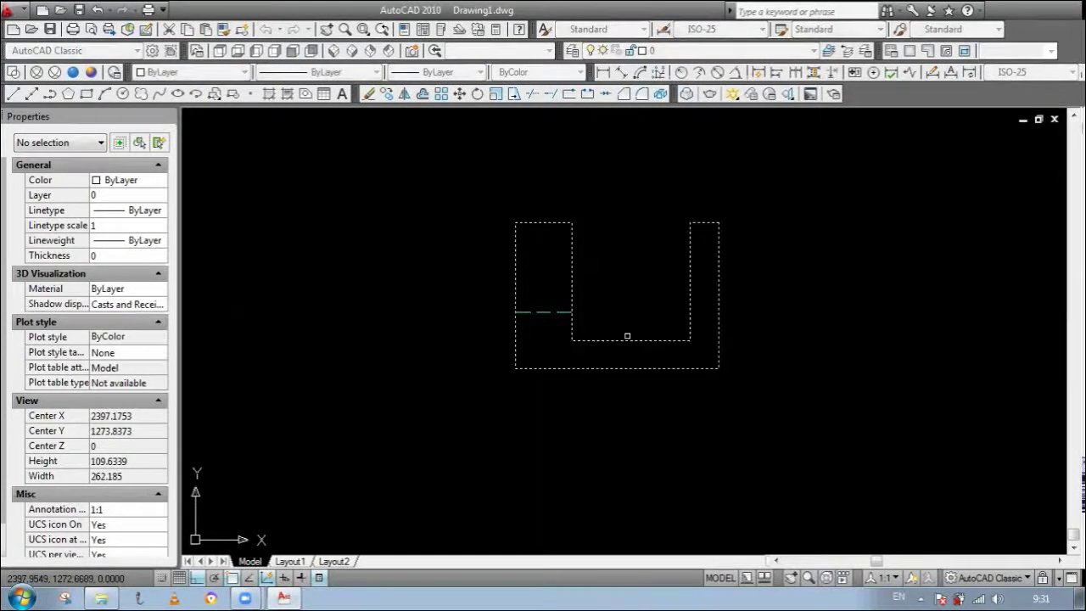
pyautogui.press('Return')
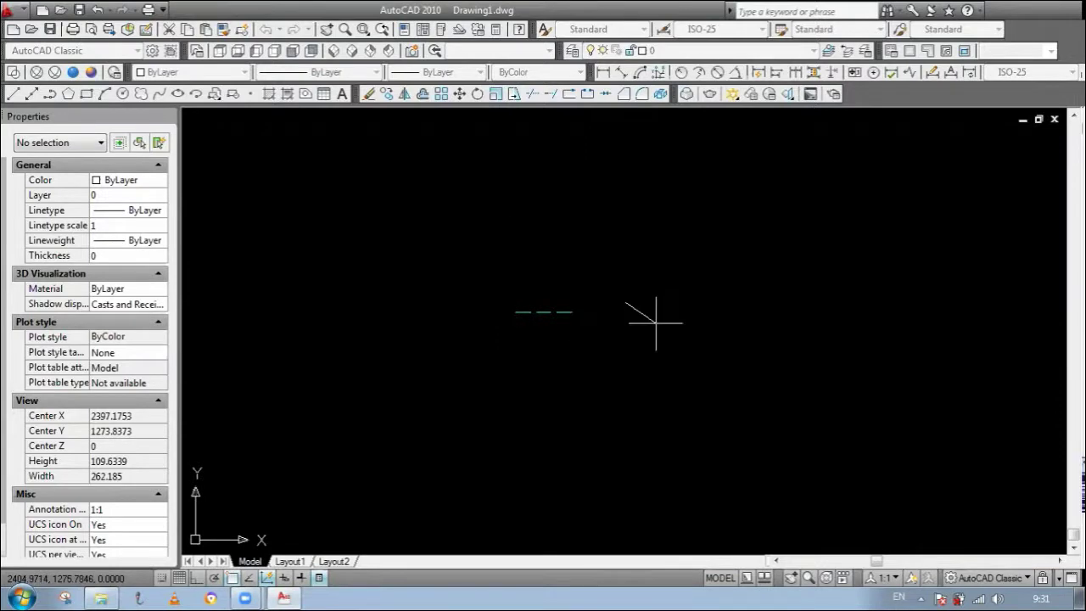
pyautogui.scroll(-2, 659, 332)
pyautogui.scroll(2, 450, 392)
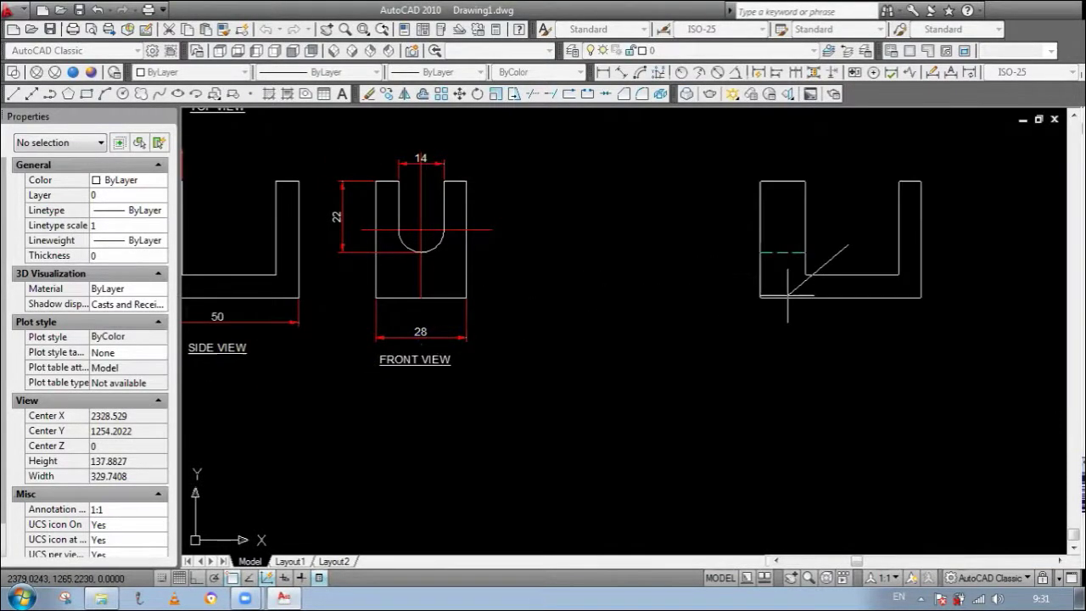
pyautogui.click(789, 294)
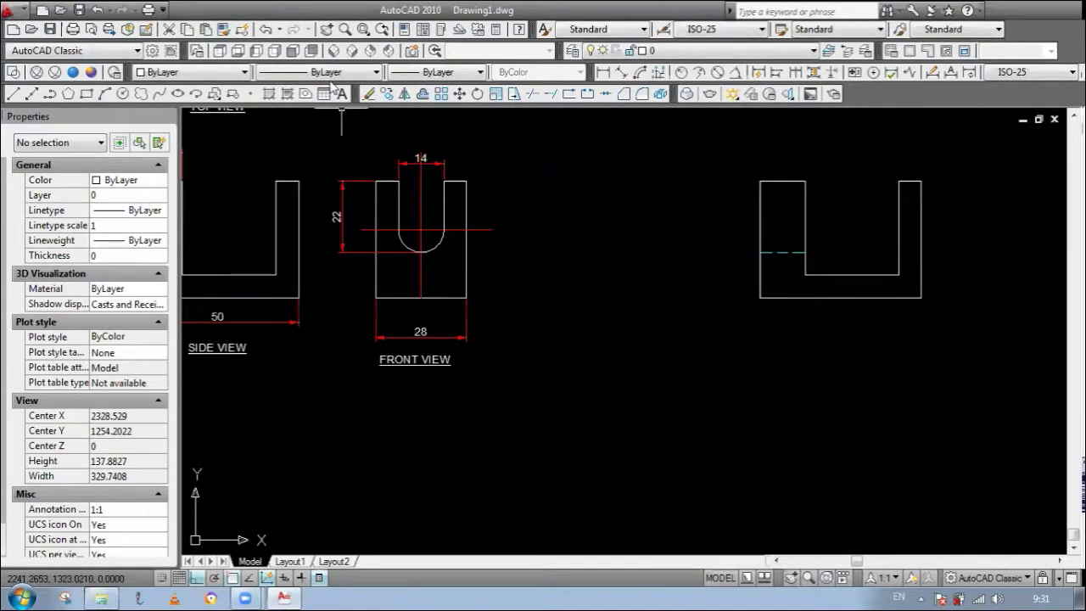
# Step: Check the extruded solid in a southwest isometric view with Realistic shading, and return to the 2D wireframe top view
pyautogui.click(335, 51)
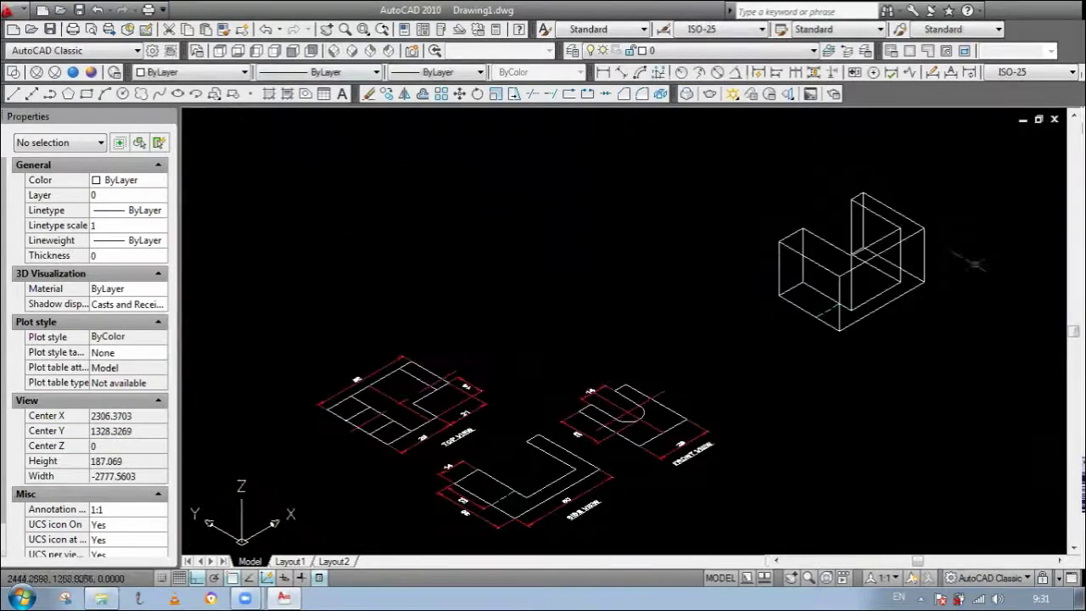
pyautogui.scroll(1, 923, 227)
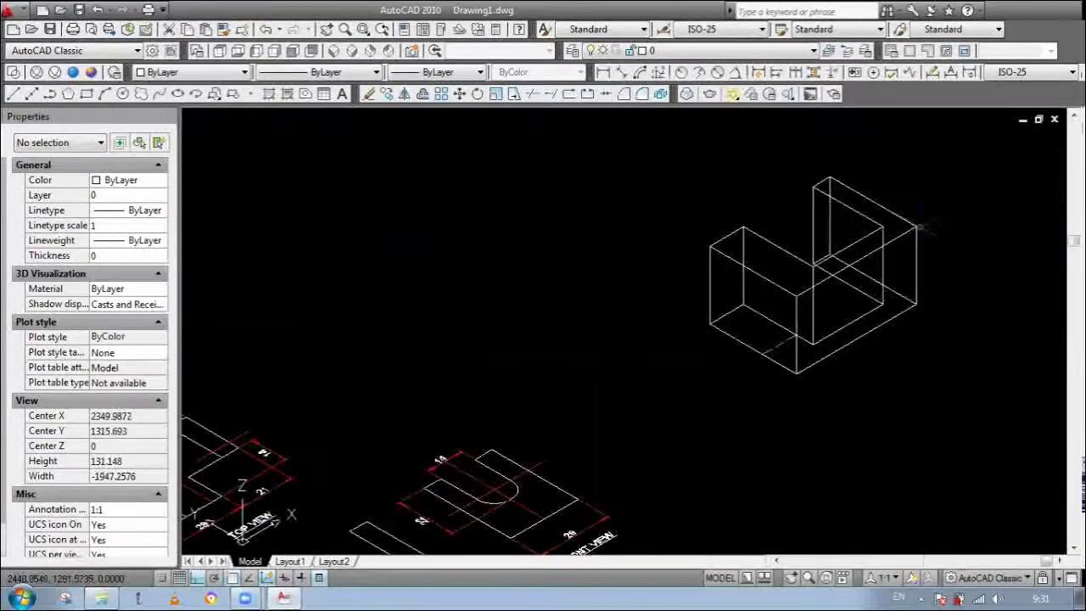
pyautogui.click(74, 73)
pyautogui.scroll(2, 807, 224)
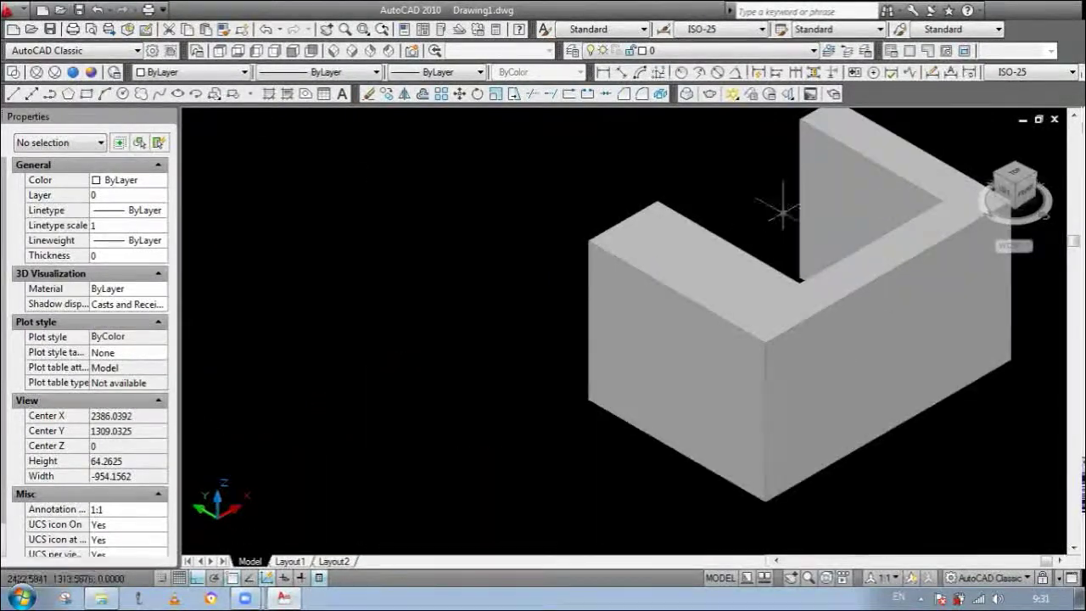
pyautogui.scroll(-2, 737, 280)
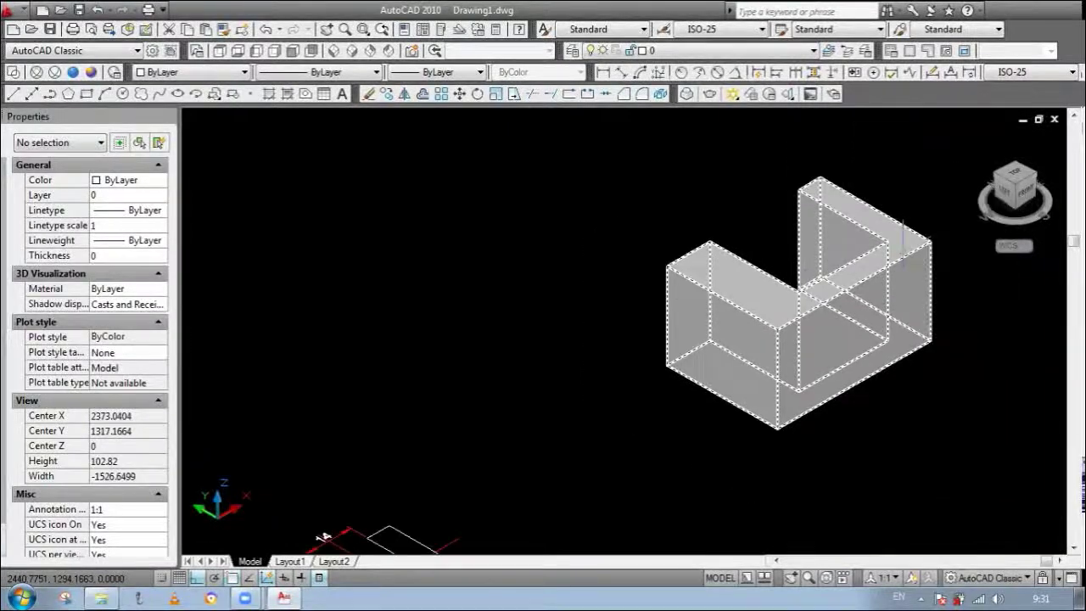
pyautogui.scroll(-2, 594, 255)
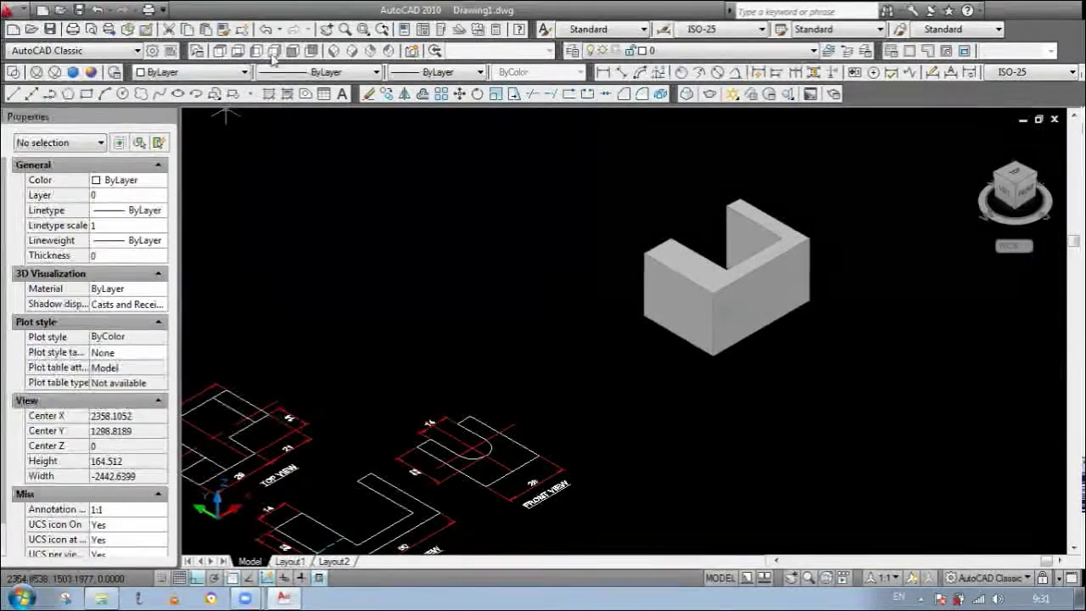
pyautogui.click(16, 74)
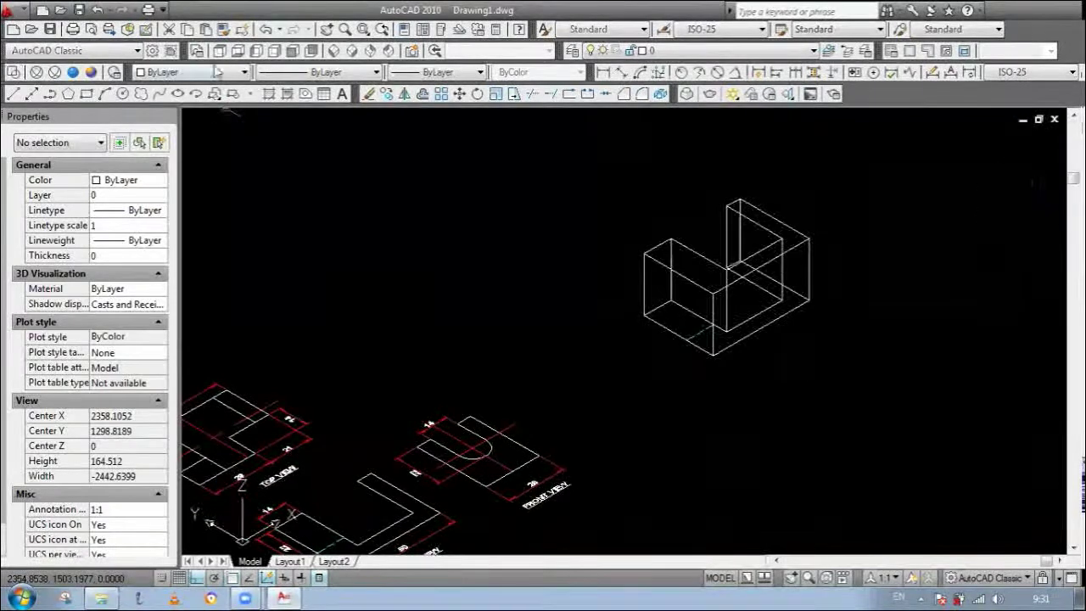
pyautogui.click(219, 51)
pyautogui.scroll(-2, 698, 366)
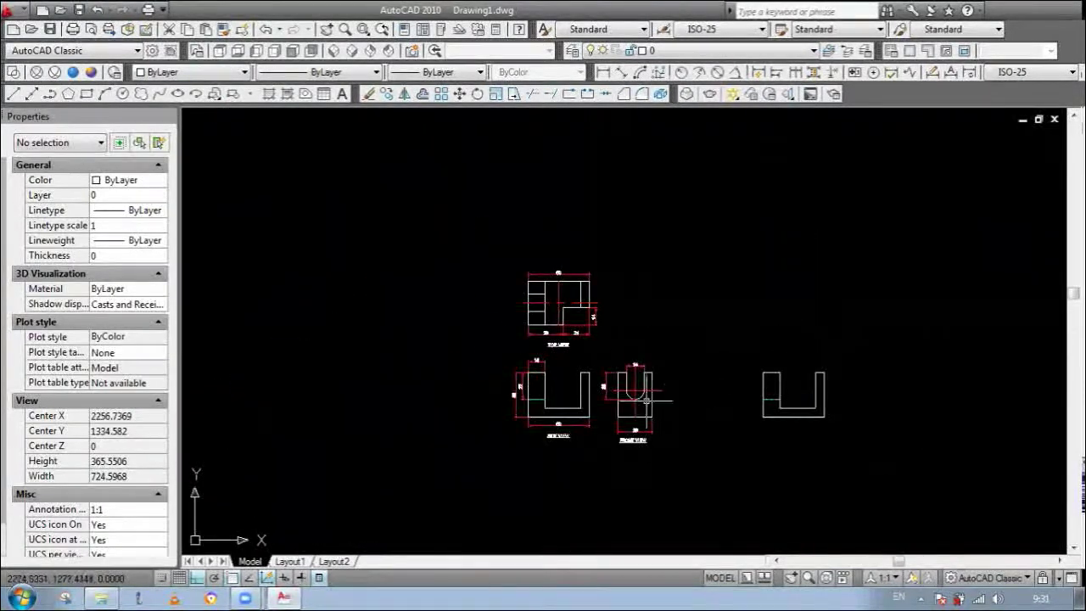
# Step: Copy the front view's U-shaped slot, its centrelines and its 22 dimension horizontally into the gap before the copied side view
pyautogui.scroll(3, 649, 406)
pyautogui.scroll(1, 653, 374)
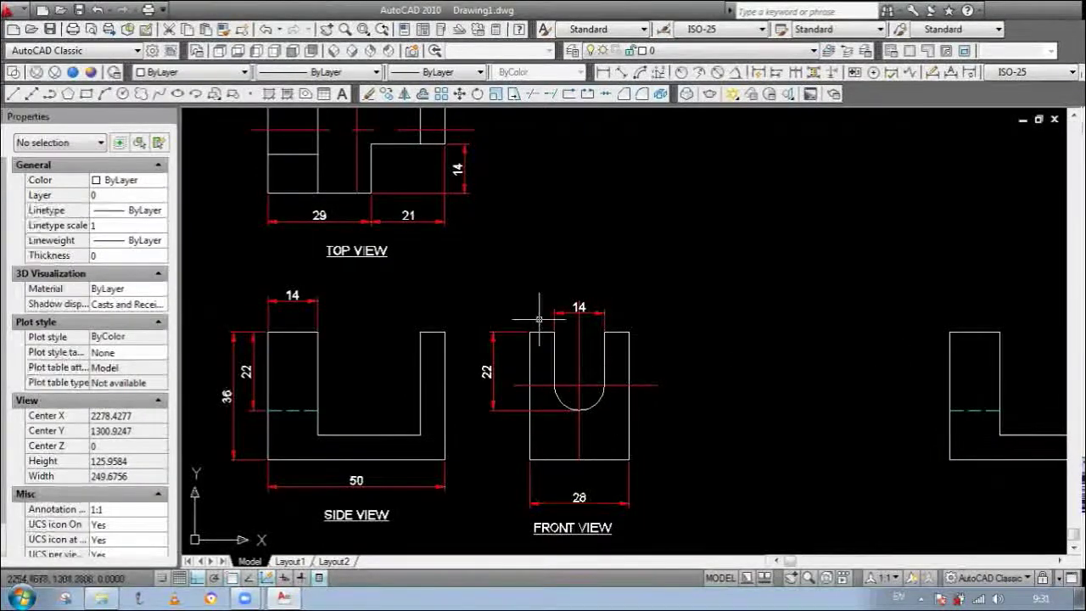
pyautogui.scroll(-1, 494, 351)
pyautogui.scroll(1, 637, 421)
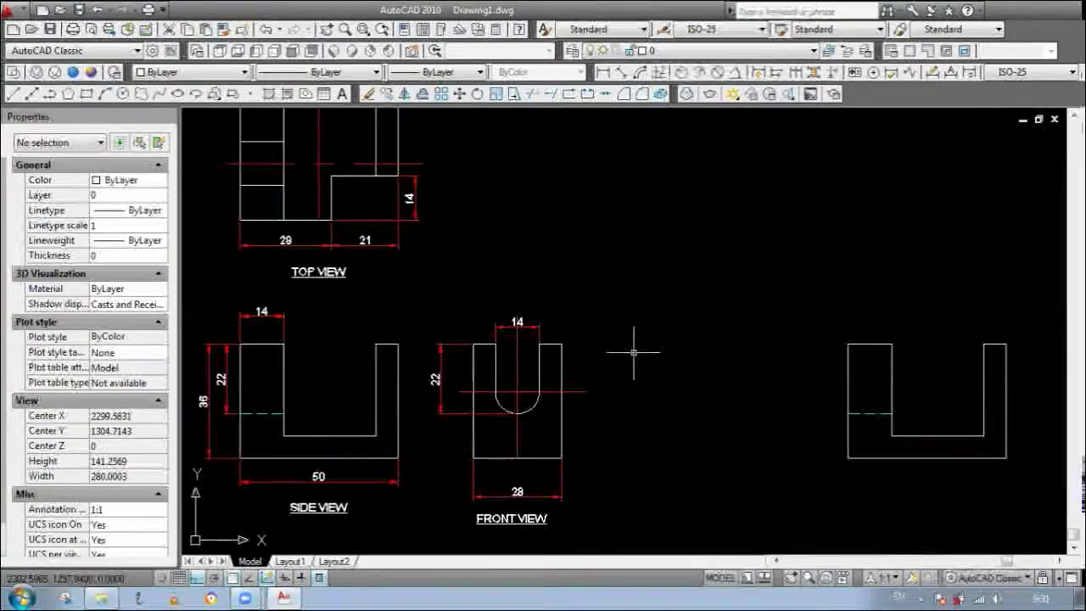
pyautogui.scroll(1, 526, 333)
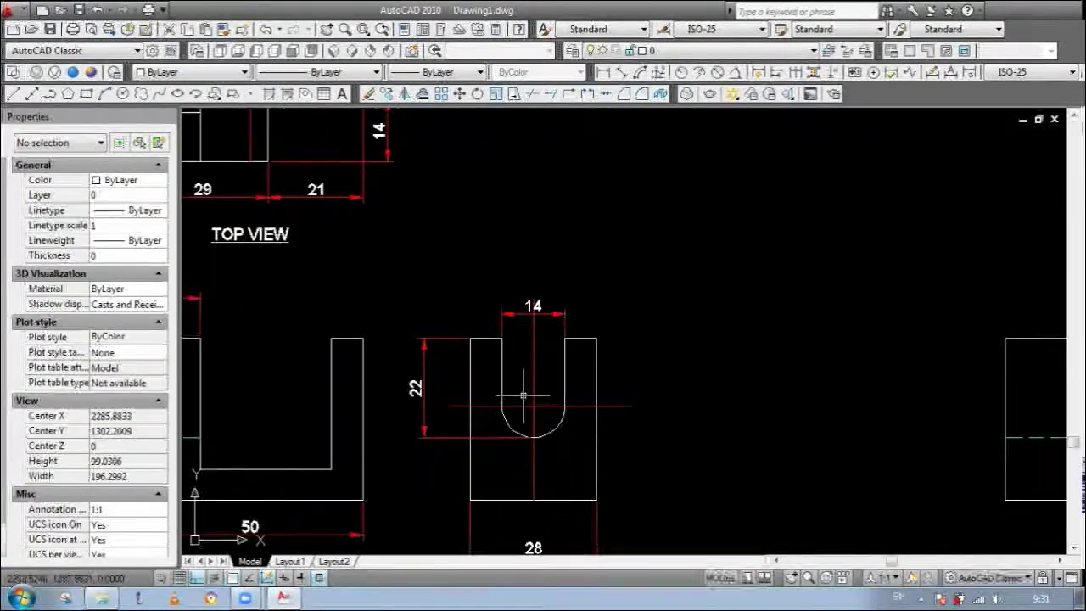
pyautogui.scroll(1, 562, 399)
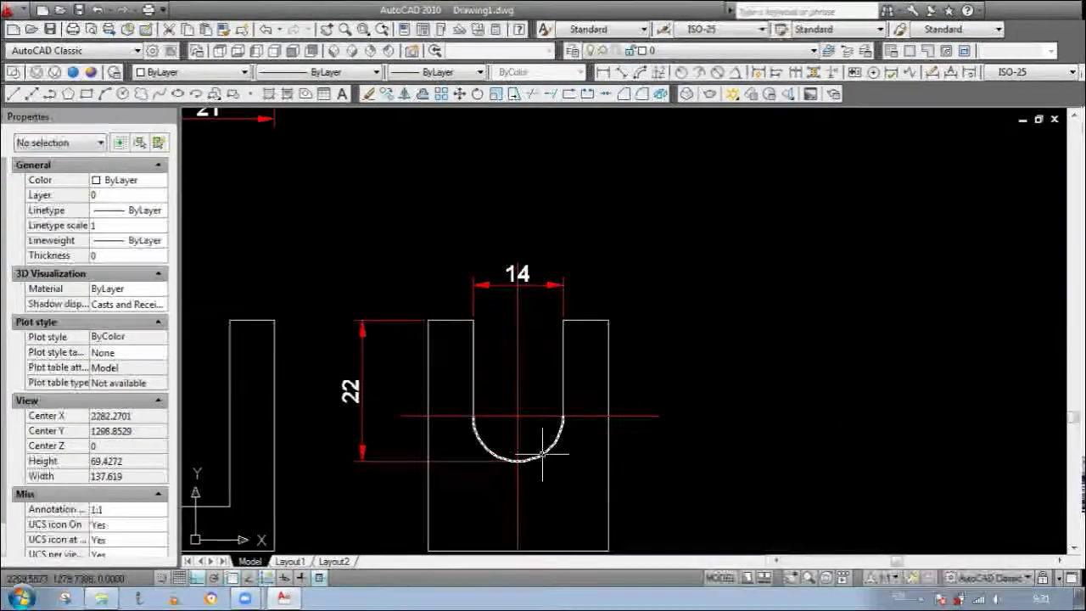
pyautogui.click(572, 471)
pyautogui.click(465, 375)
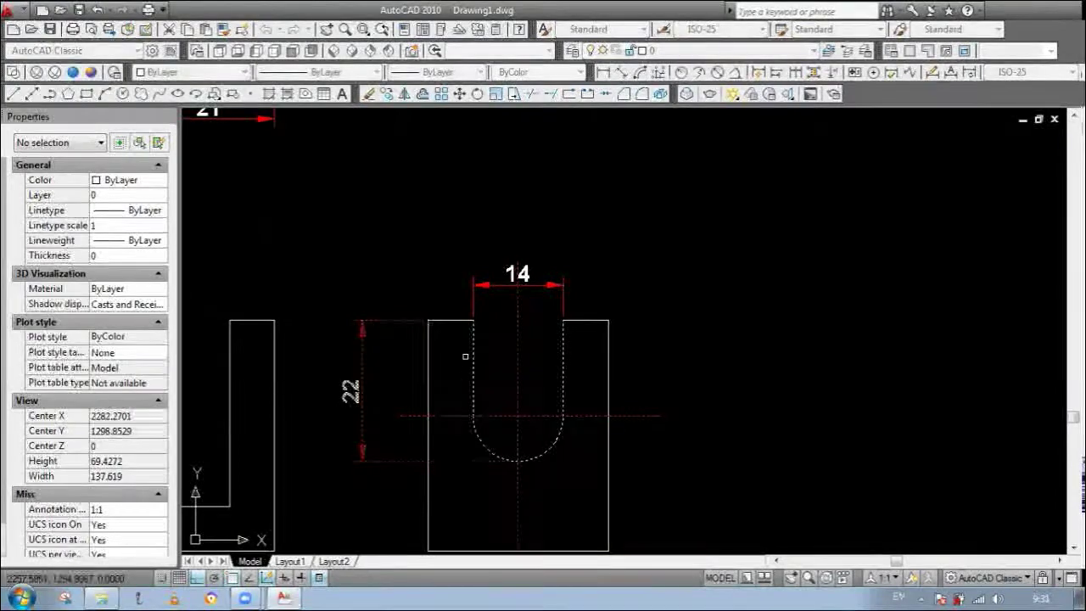
pyautogui.scroll(-1, 475, 379)
pyautogui.click(510, 403)
pyautogui.click(812, 447)
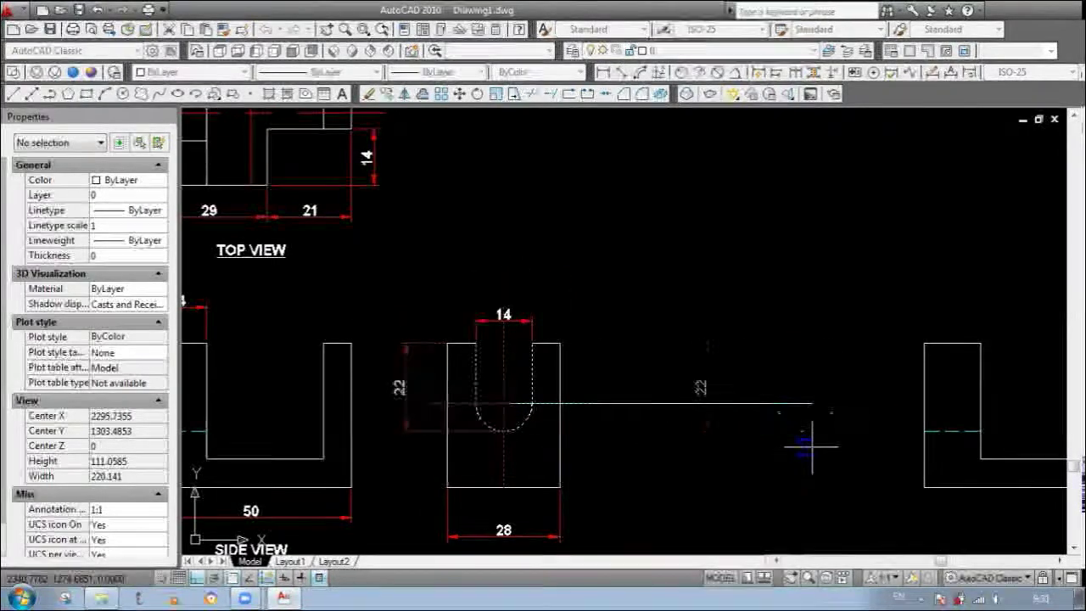
pyautogui.press('Escape')
# Step: Delete the horizontal centreline and the 22 dimension from the copied slot profile
pyautogui.scroll(3, 882, 448)
pyautogui.click(879, 440)
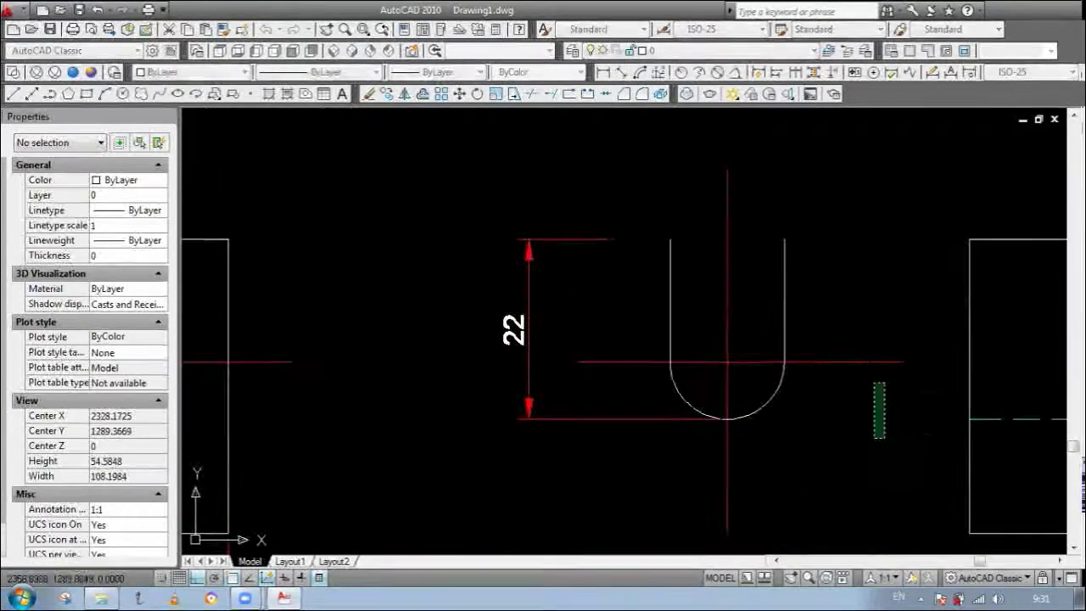
pyautogui.click(850, 341)
pyautogui.click(622, 455)
pyautogui.click(570, 368)
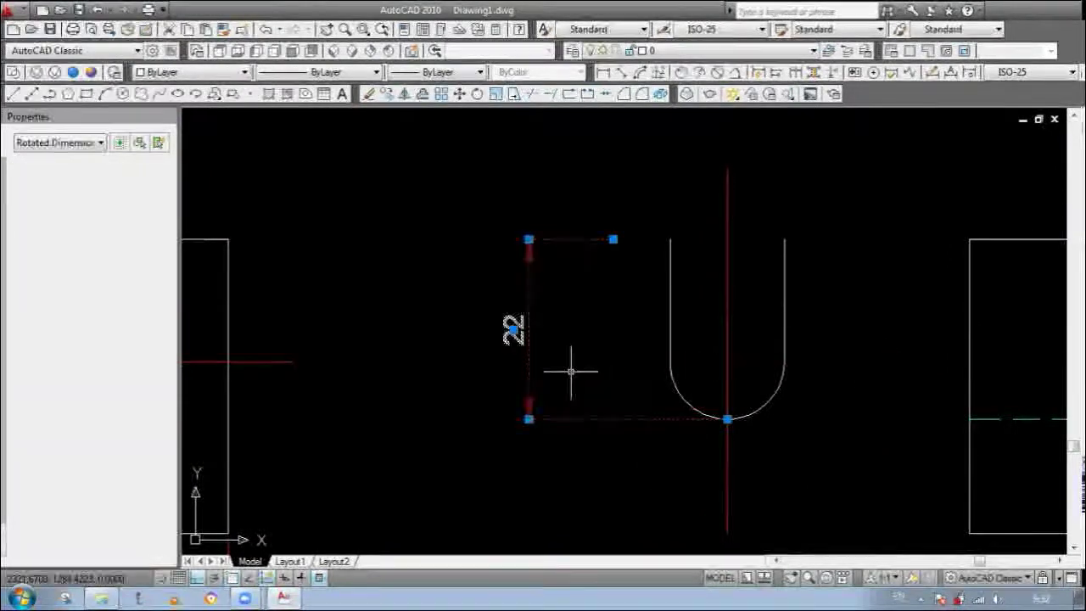
pyautogui.press('Delete')
# Step: Close the open upper end of the copied slot profile with a straight line
pyautogui.write('l')
pyautogui.press('Return')
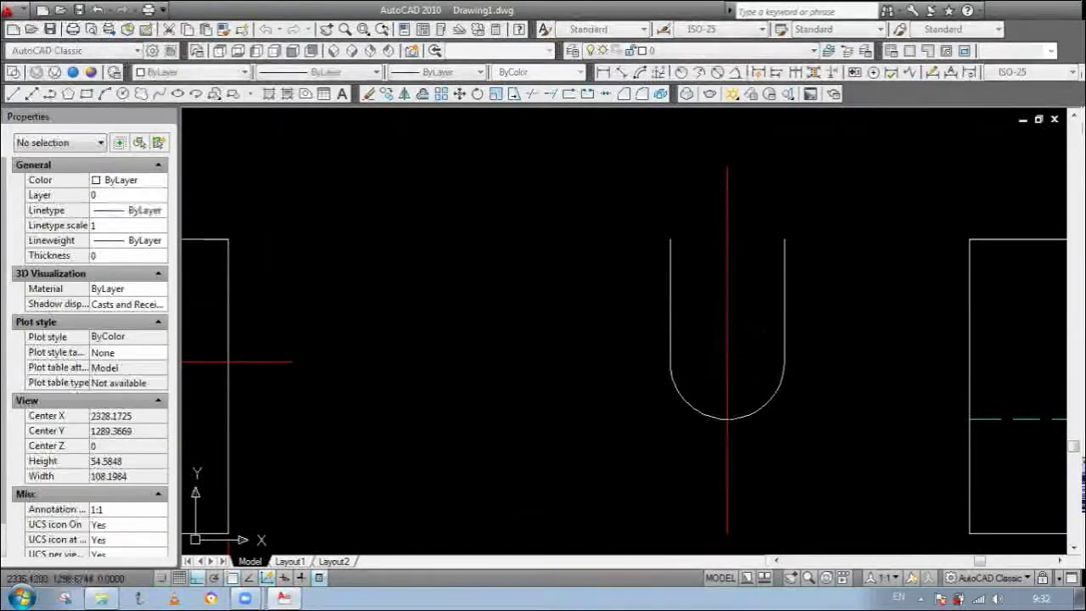
pyautogui.click(670, 240)
pyautogui.click(785, 244)
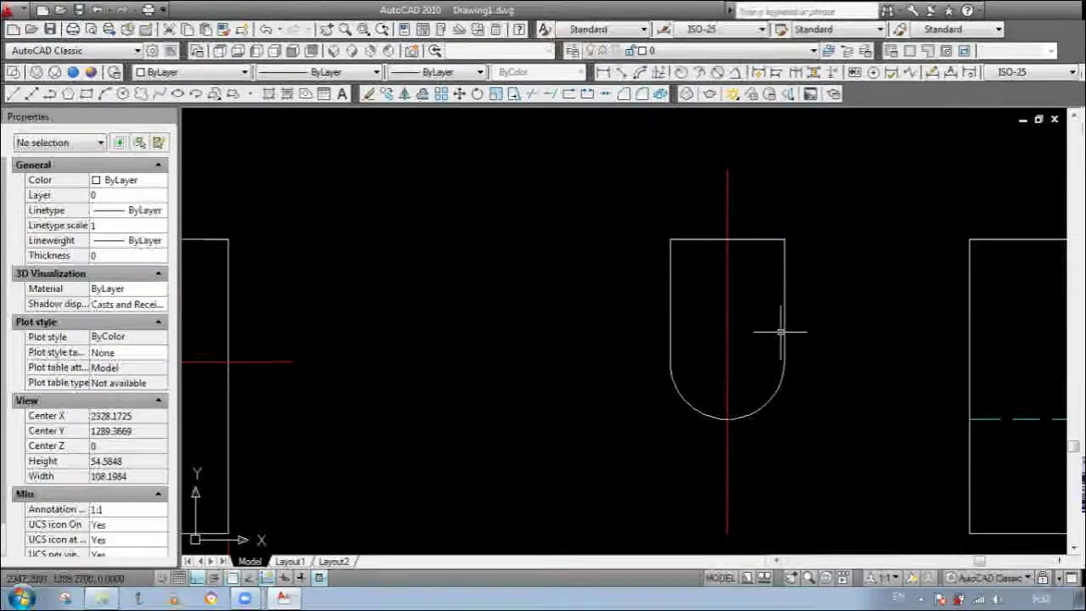
# Step: Erase the vertical centreline running through the copied slot profile
pyautogui.write('e')
pyautogui.press('Return')
pyautogui.click(727, 441)
pyautogui.press('Return')
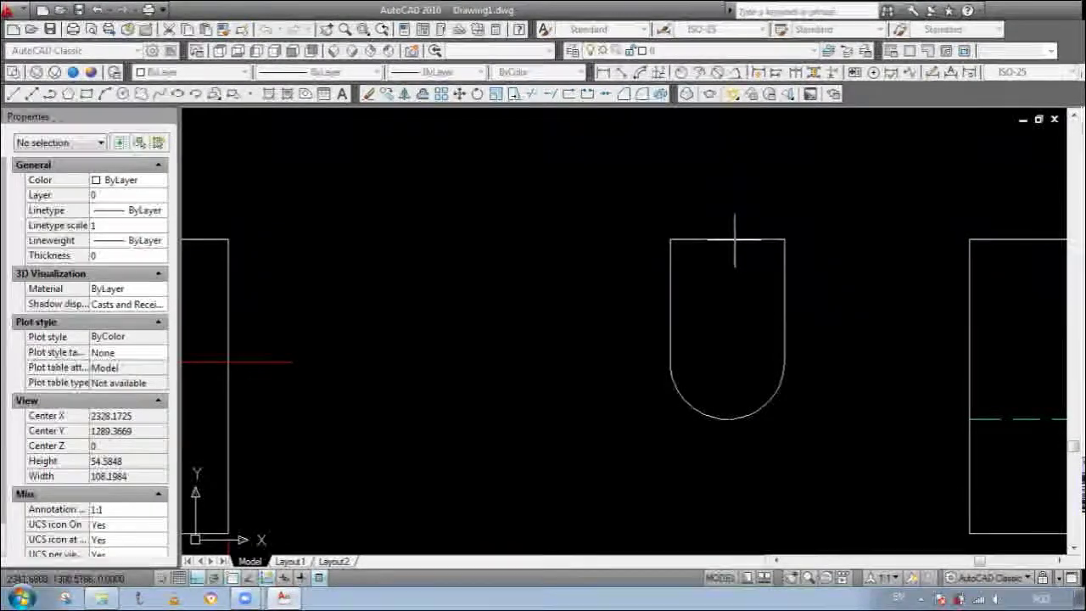
# Step: Join the edges of the copied slot profile into one closed polyline and select it to check
pyautogui.click(824, 417)
pyautogui.click(618, 198)
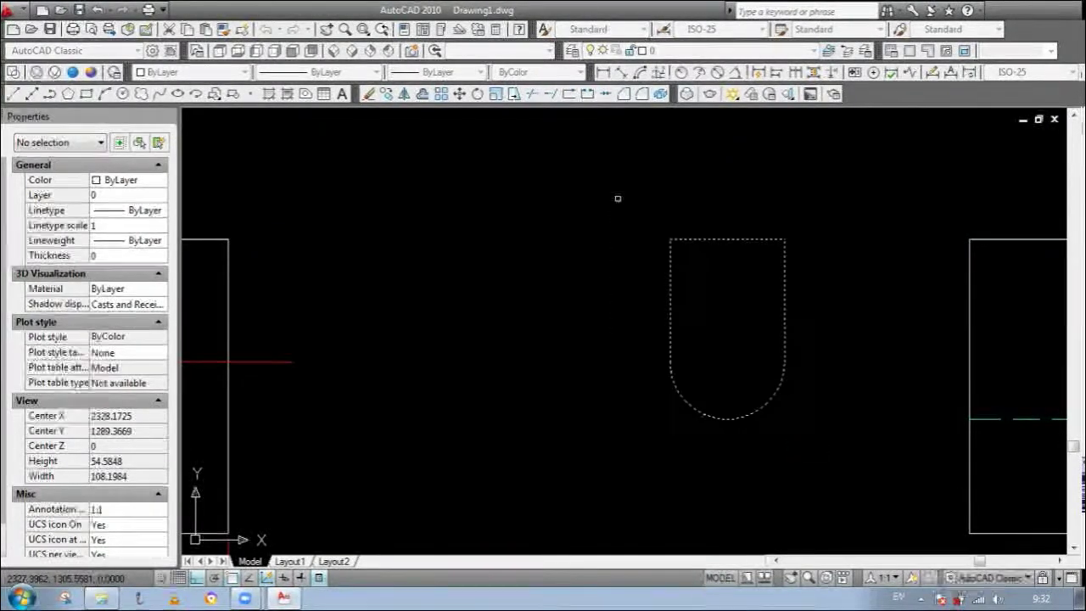
pyautogui.press('Return')
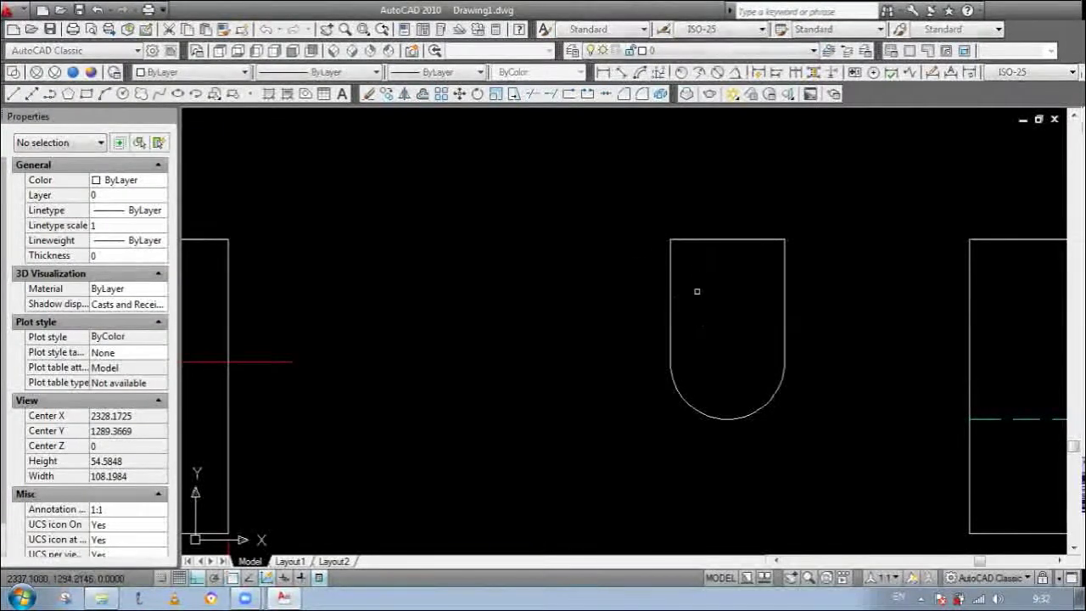
pyautogui.click(701, 241)
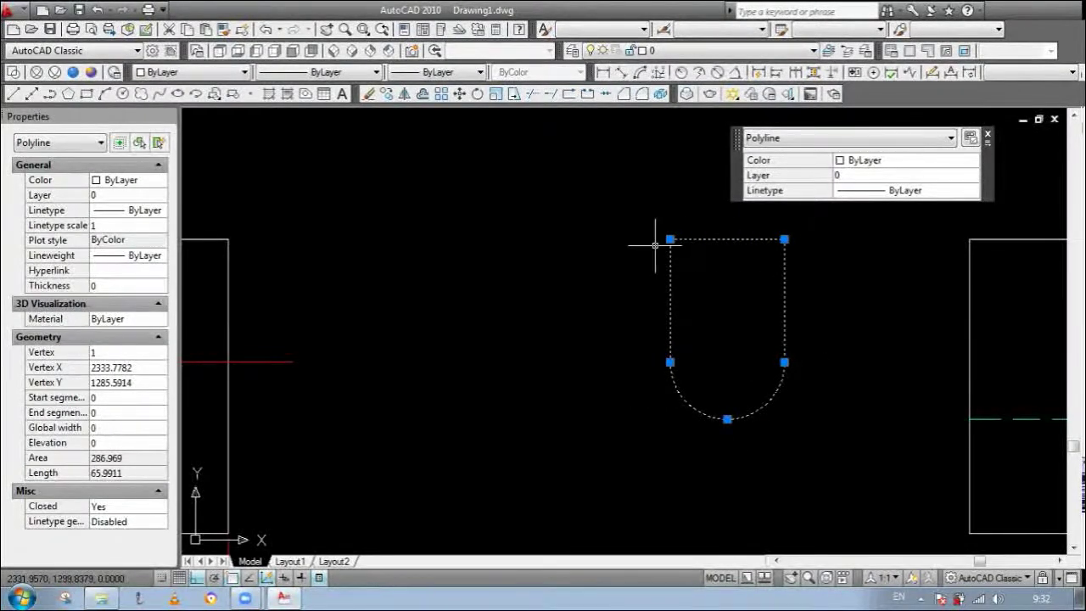
# Step: Extrude the closed slot profile to a height of 20 units
pyautogui.scroll(-3, 656, 320)
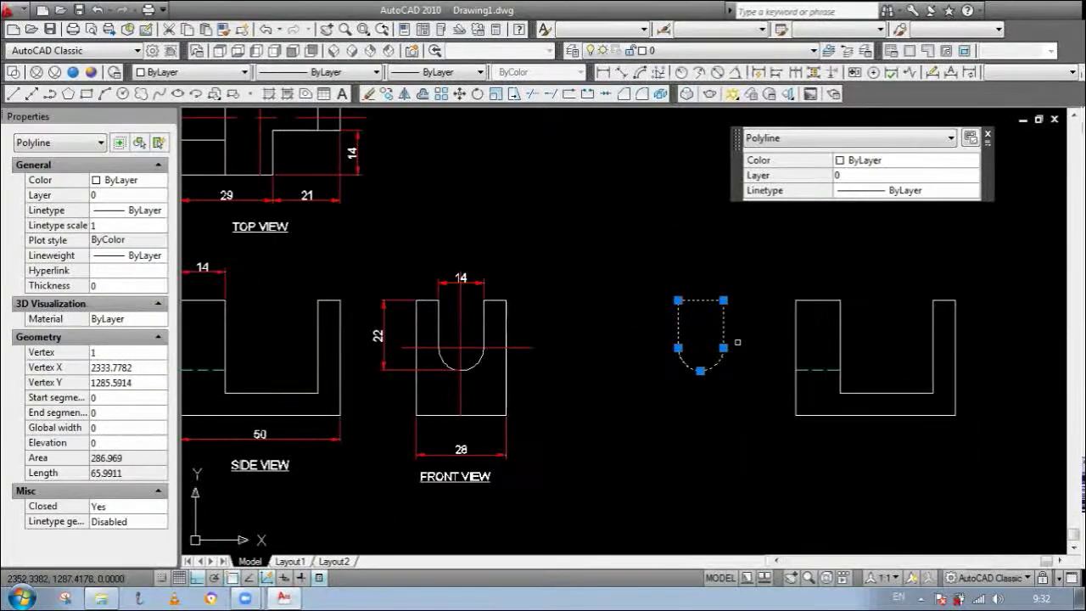
pyautogui.scroll(-3, 447, 326)
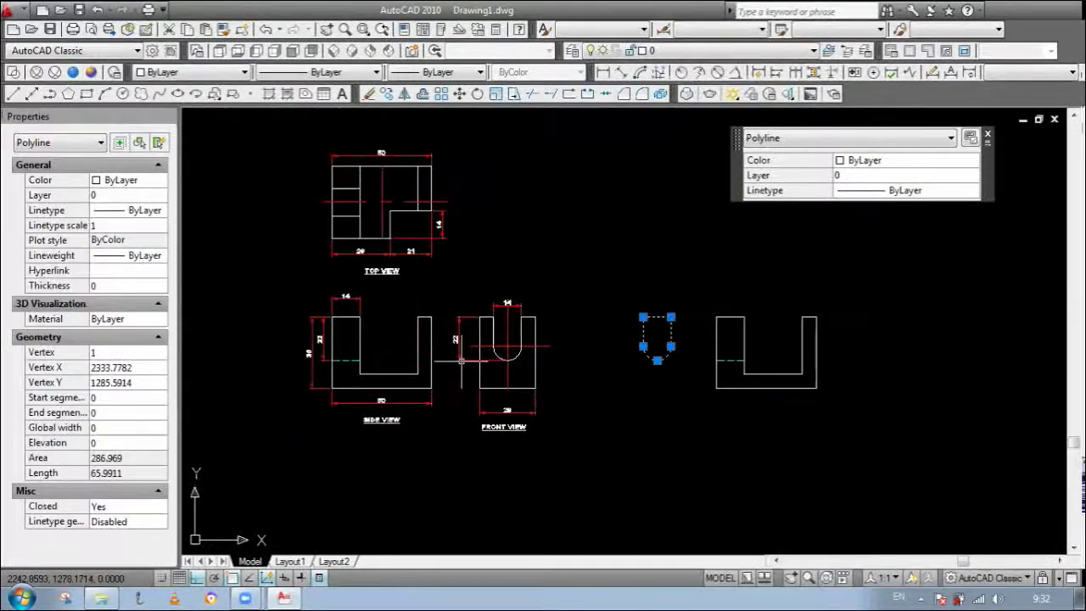
pyautogui.scroll(2, 366, 330)
pyautogui.scroll(2, 338, 371)
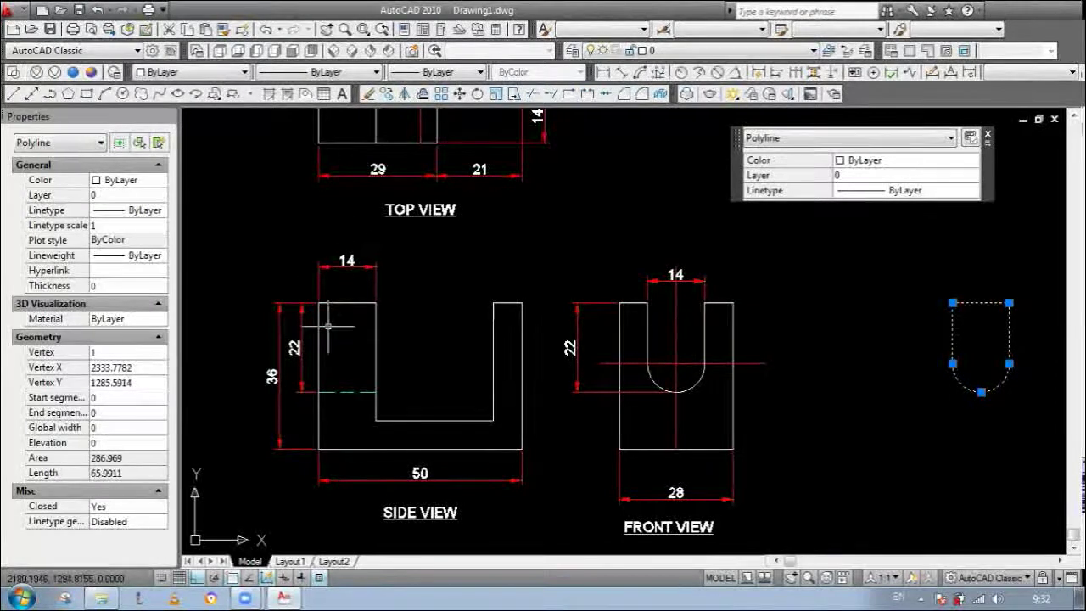
pyautogui.scroll(-2, 383, 362)
pyautogui.press('Escape')
pyautogui.scroll(2, 800, 374)
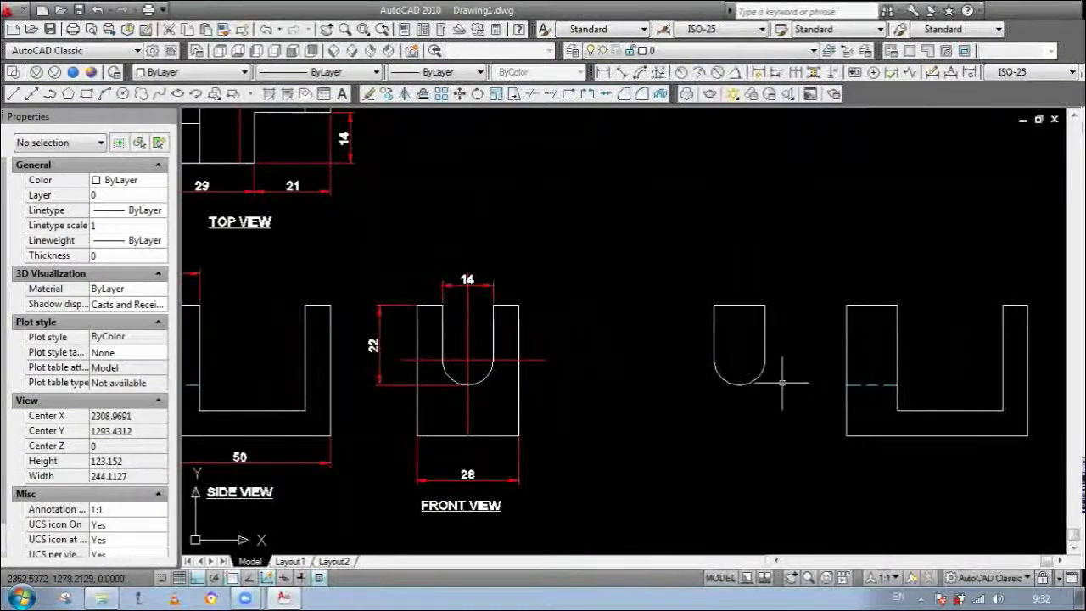
pyautogui.scroll(1, 771, 377)
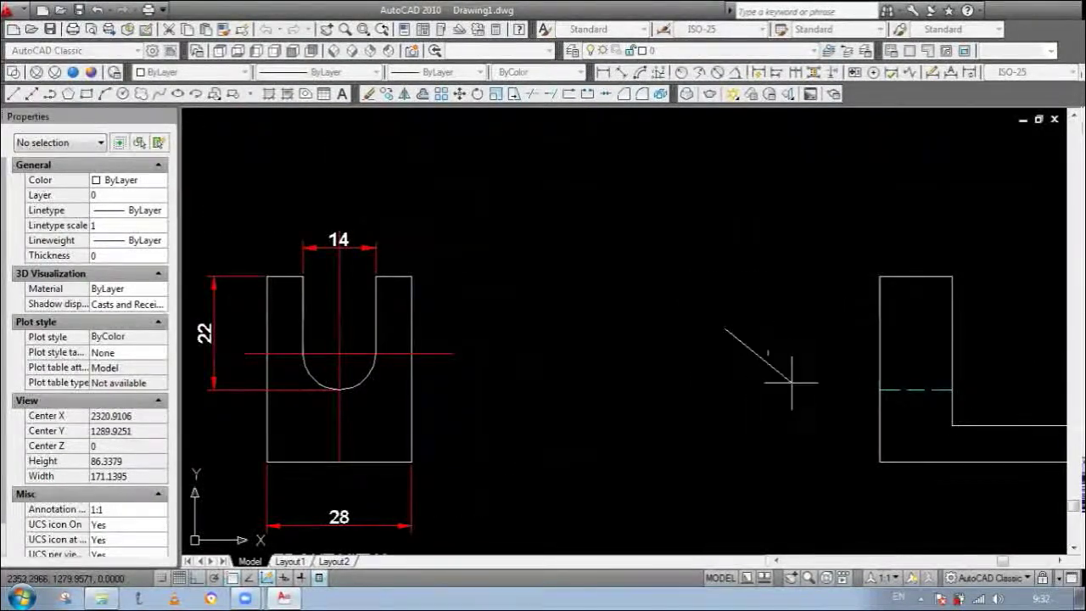
pyautogui.press('Escape')
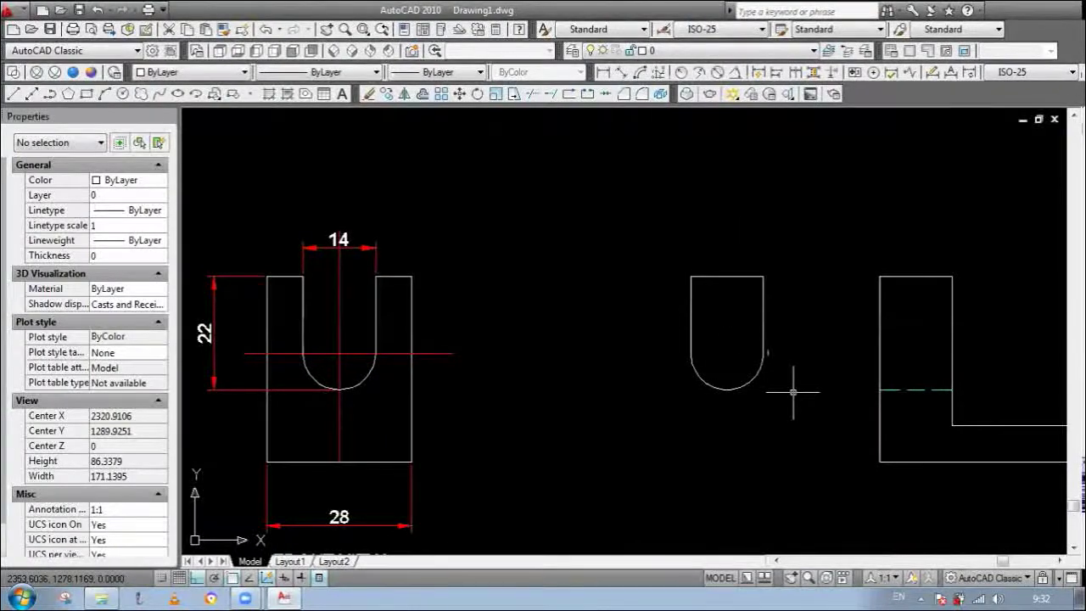
# Step: Set the colour of the extruded slot solid to Green
pyautogui.click(820, 442)
pyautogui.click(749, 322)
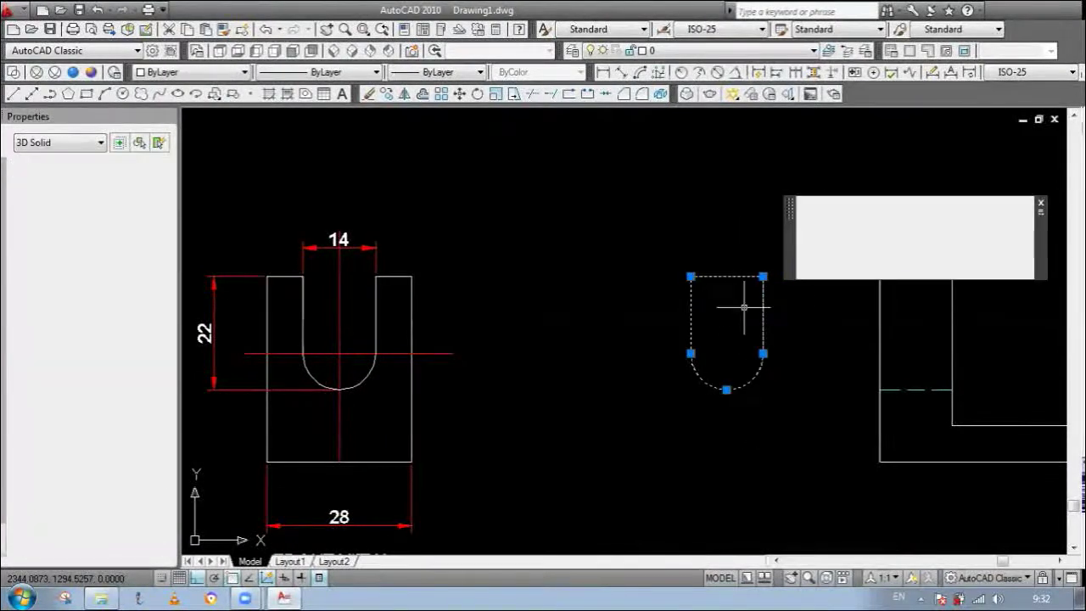
pyautogui.click(940, 240)
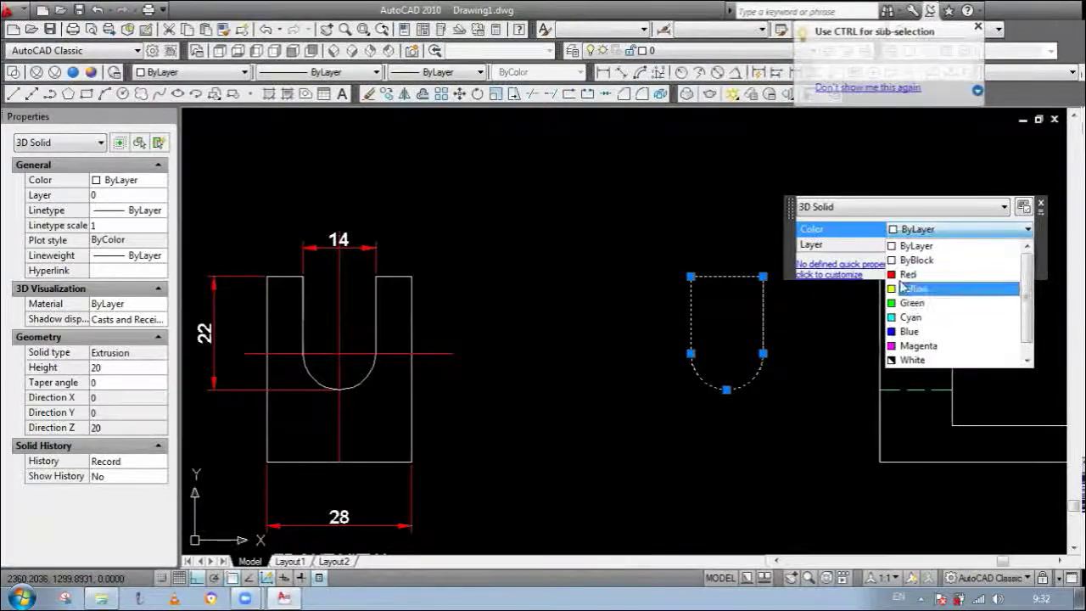
pyautogui.click(913, 303)
pyautogui.press('Escape')
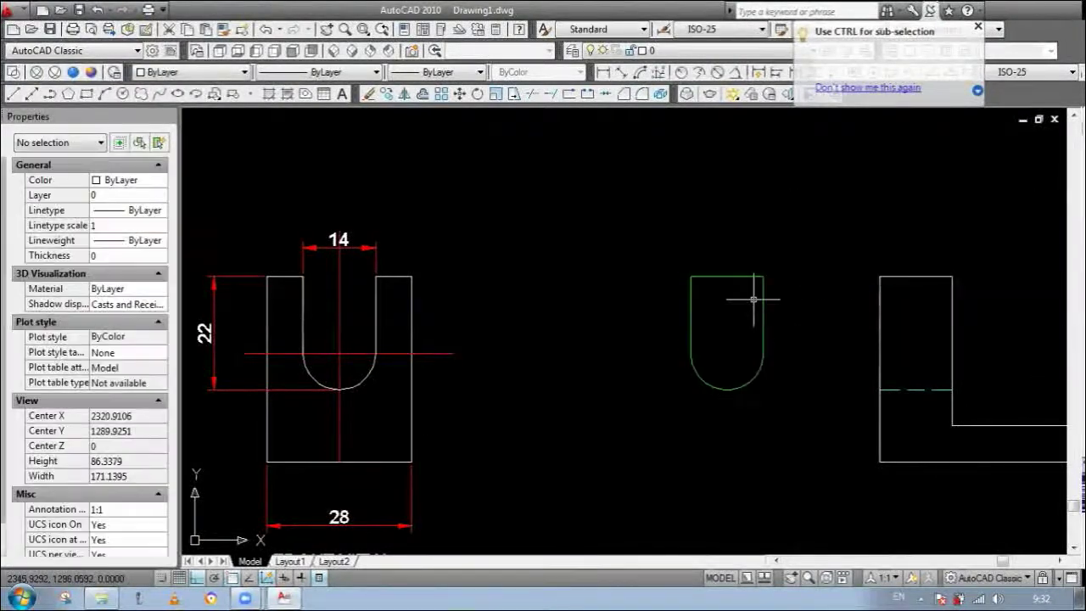
# Step: Examine the green slot solid and the body in the SW isometric view, finishing in the left view
pyautogui.scroll(-3, 730, 339)
pyautogui.scroll(-2, 615, 323)
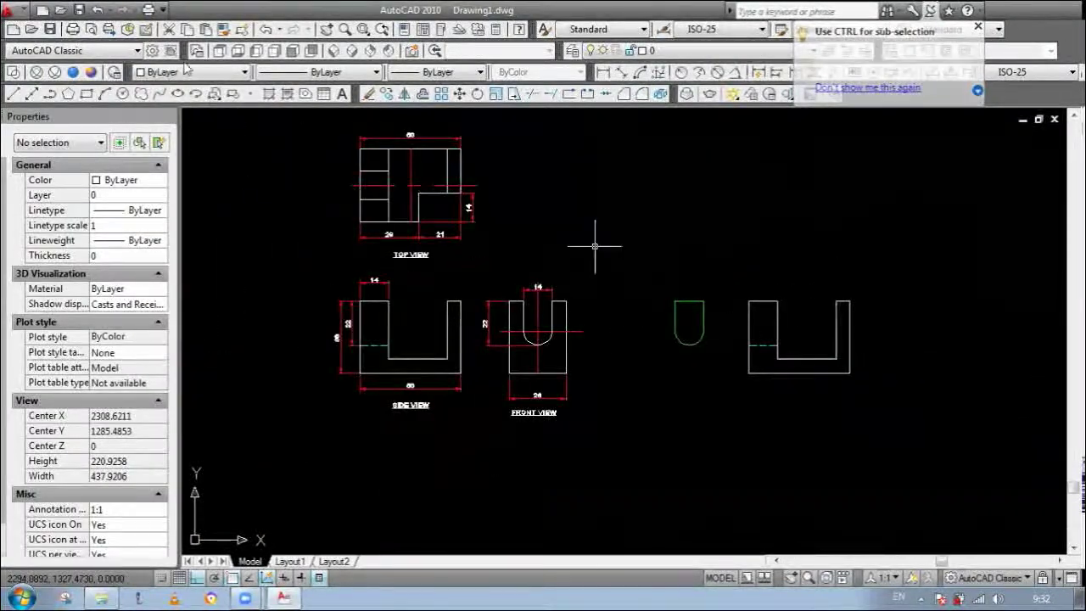
pyautogui.click(335, 52)
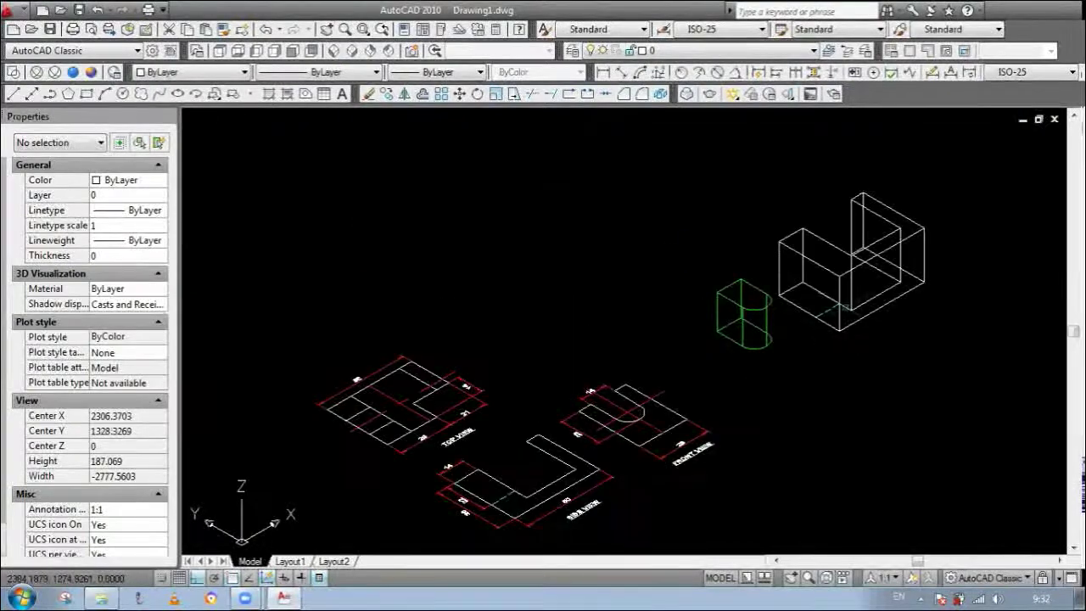
pyautogui.scroll(2, 798, 277)
pyautogui.scroll(2, 779, 279)
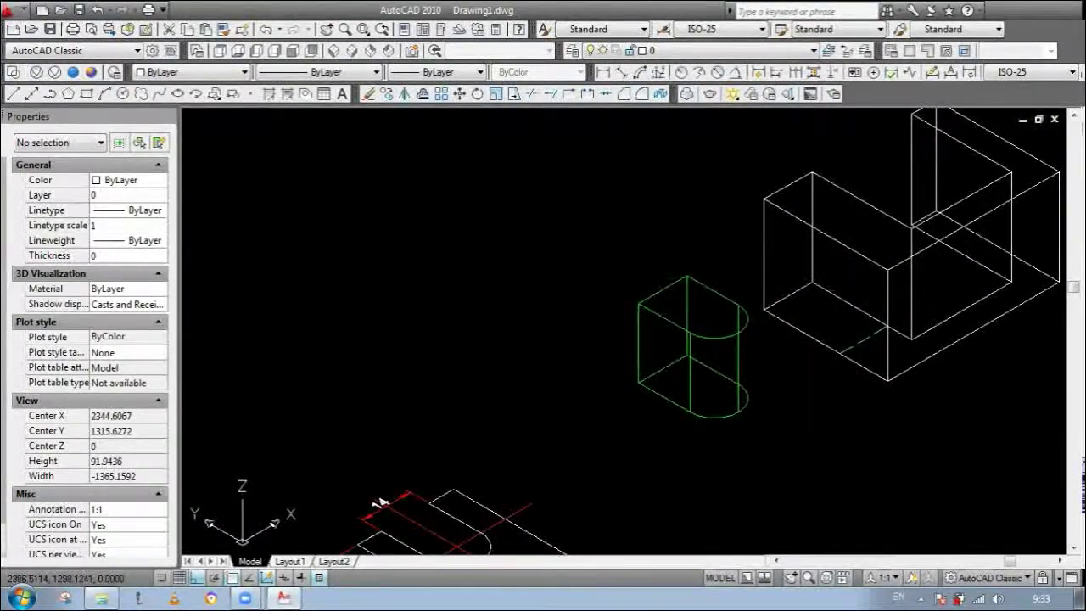
pyautogui.scroll(-5, 585, 390)
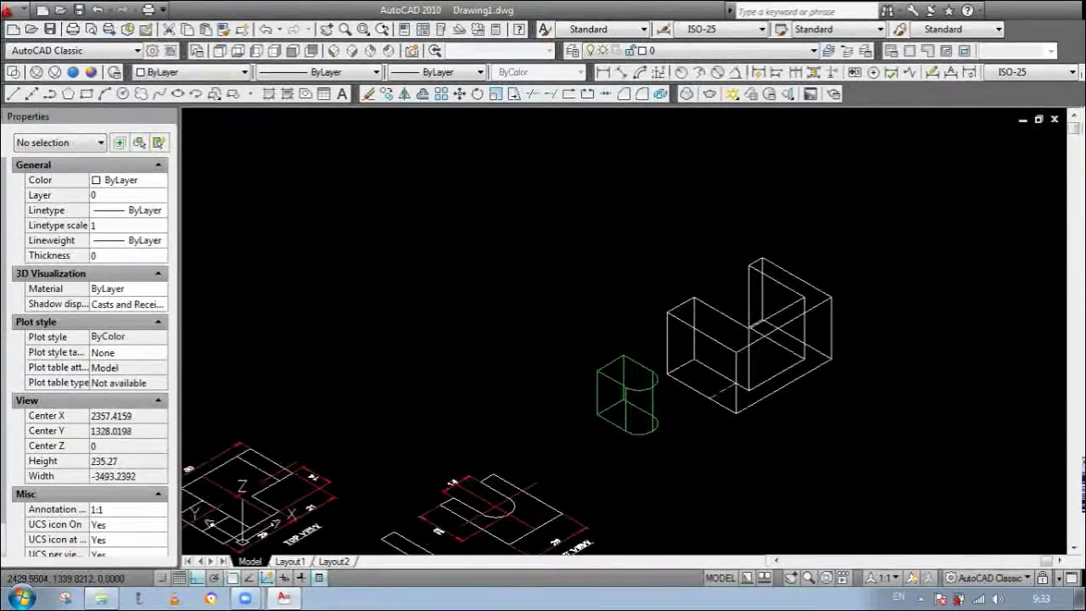
pyautogui.scroll(2, 654, 413)
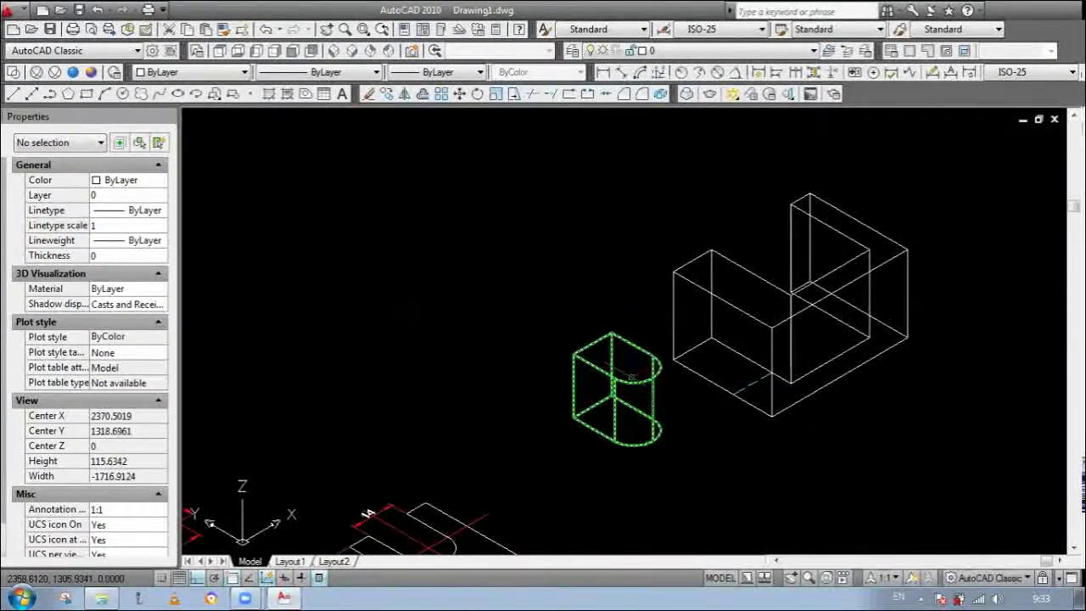
pyautogui.click(258, 51)
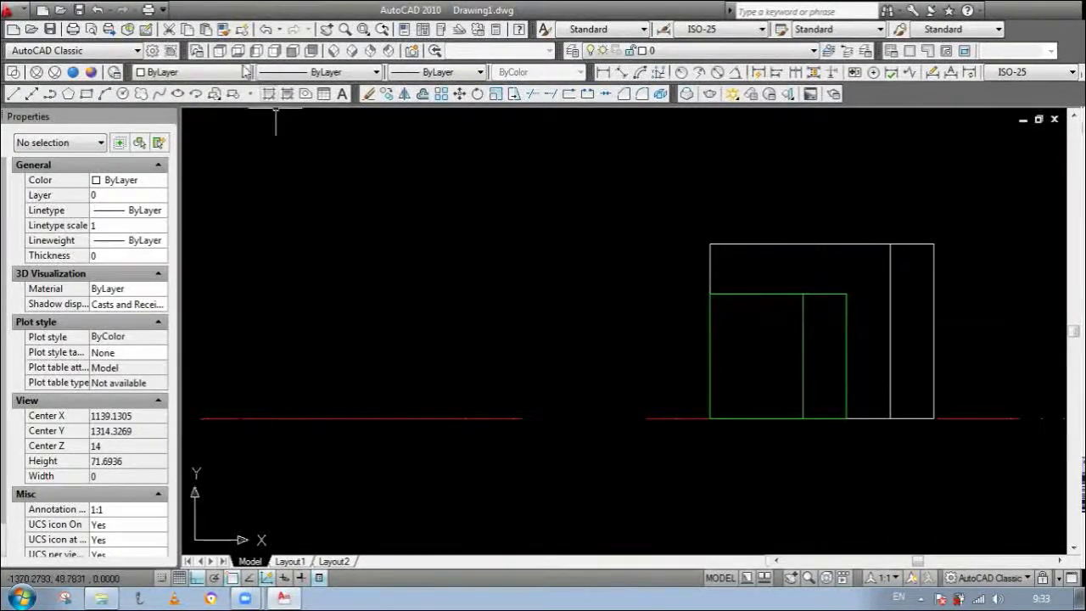
pyautogui.write('m')
pyautogui.press('Return')
pyautogui.write('all')
pyautogui.press('Return')
pyautogui.press('Return')
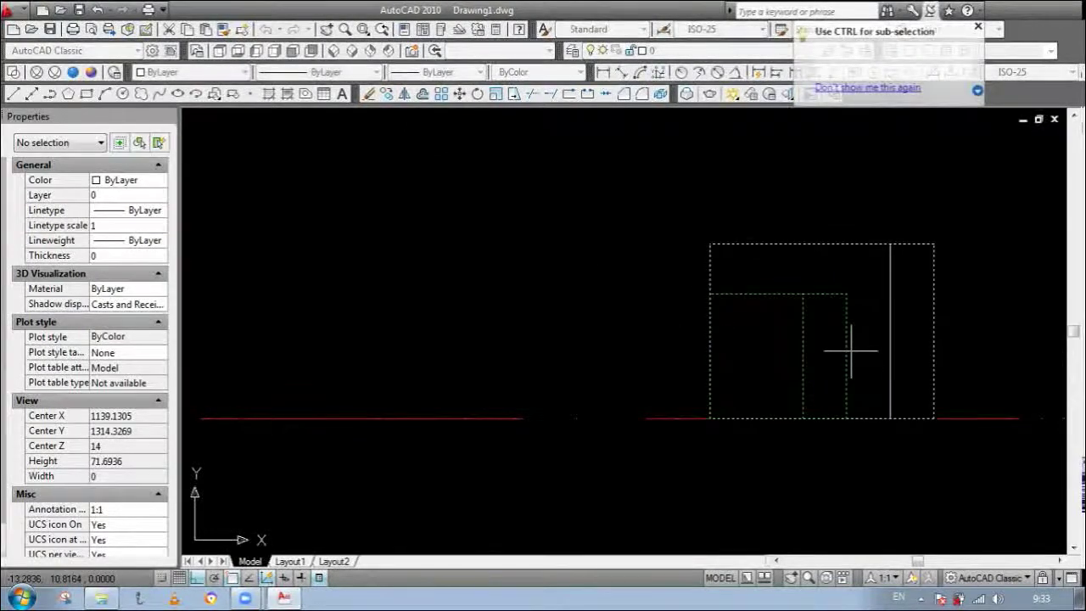
pyautogui.press('Escape')
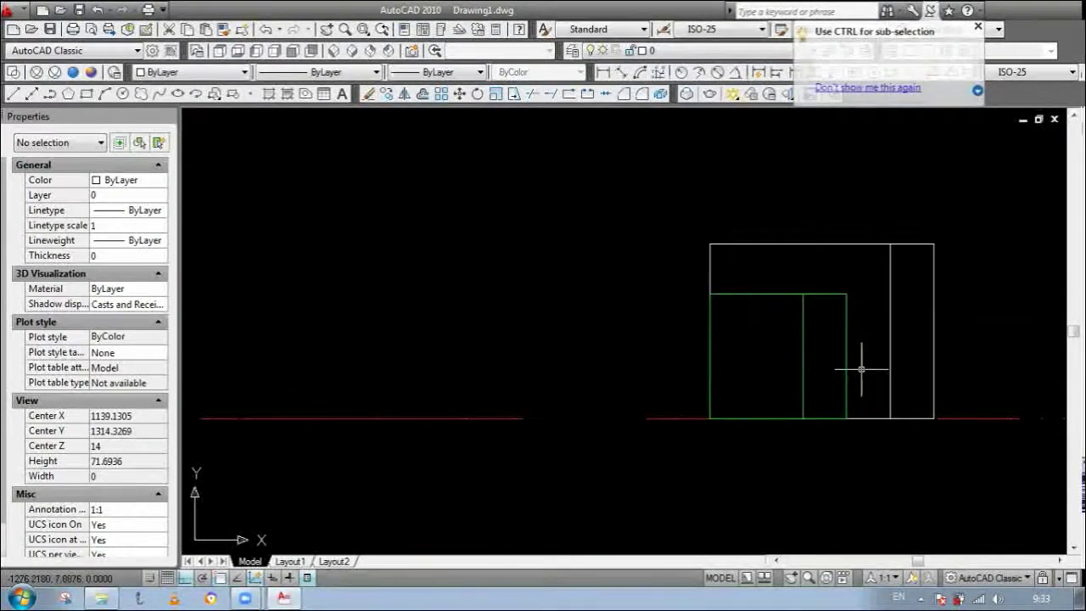
# Step: Rotate the green slot solid 90° clockwise in the left view about its upper corner nearest the body's upright line, and check it in isometric
pyautogui.click(854, 361)
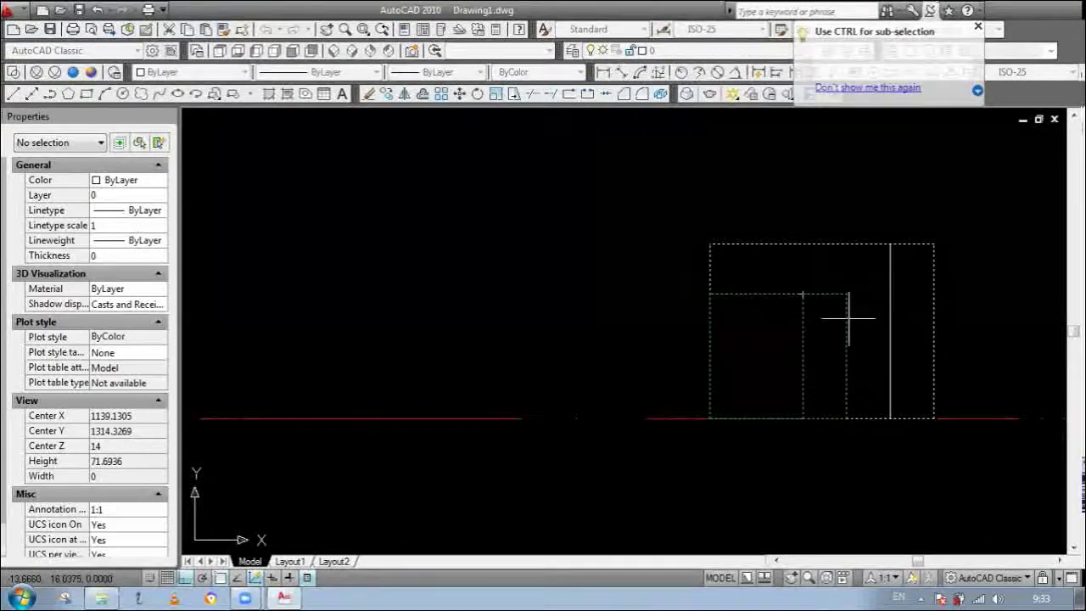
pyautogui.click(846, 294)
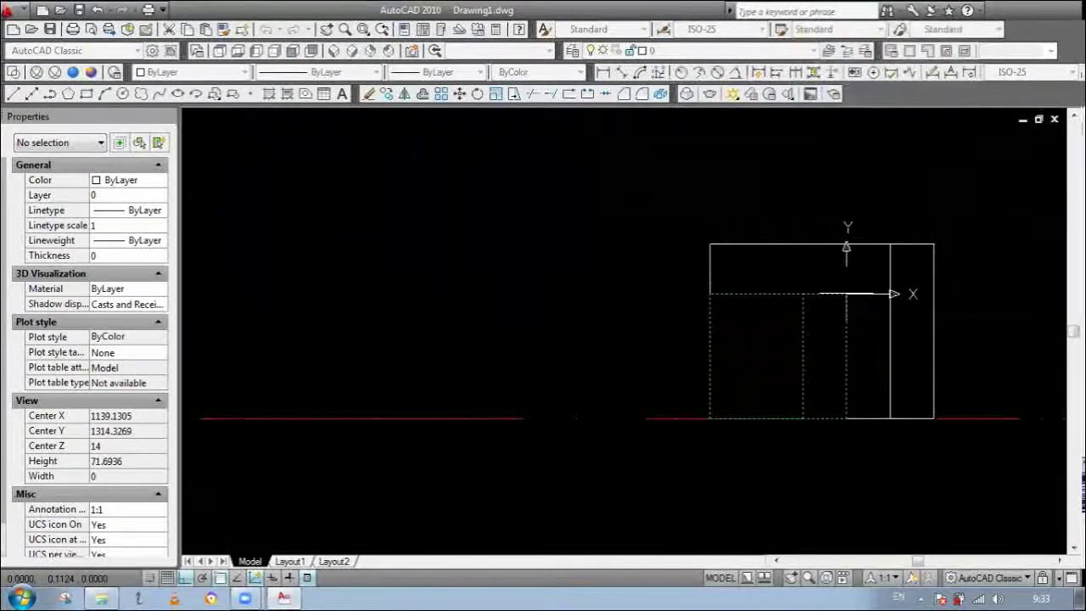
pyautogui.click(859, 422)
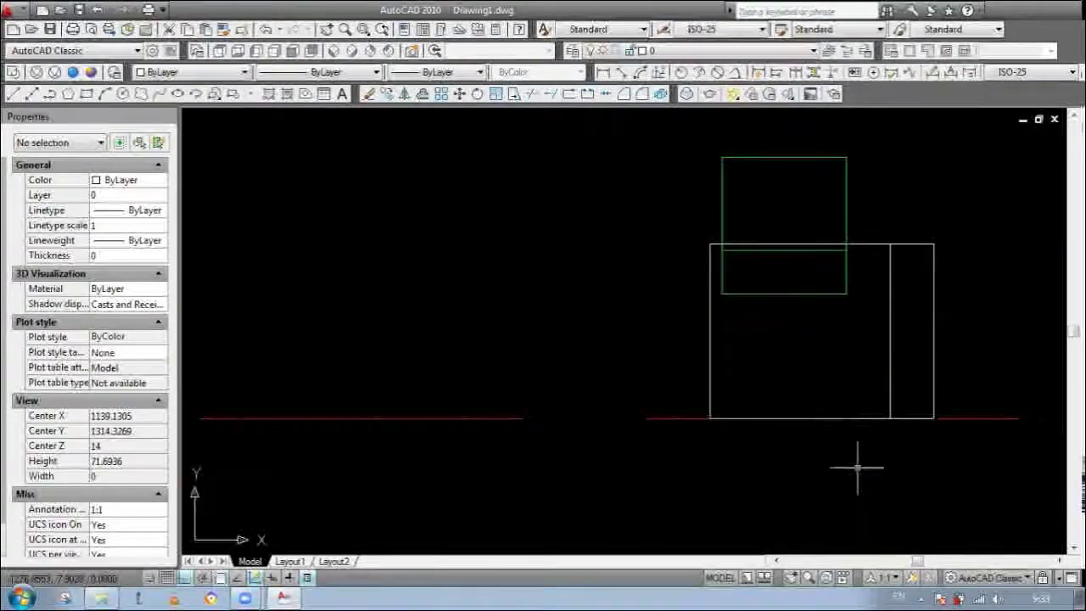
pyautogui.click(332, 51)
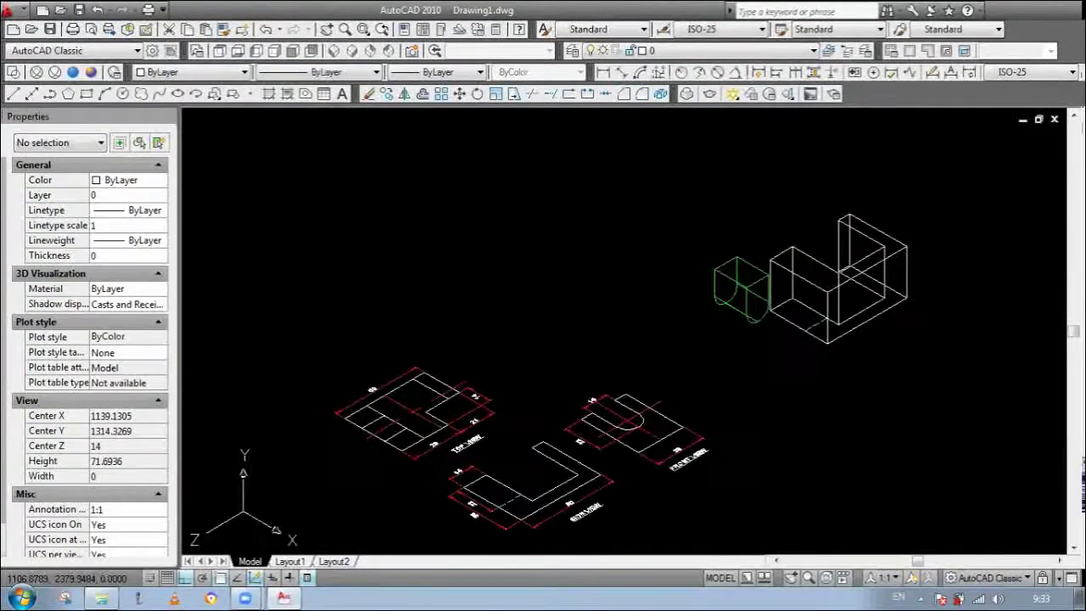
pyautogui.scroll(5, 777, 258)
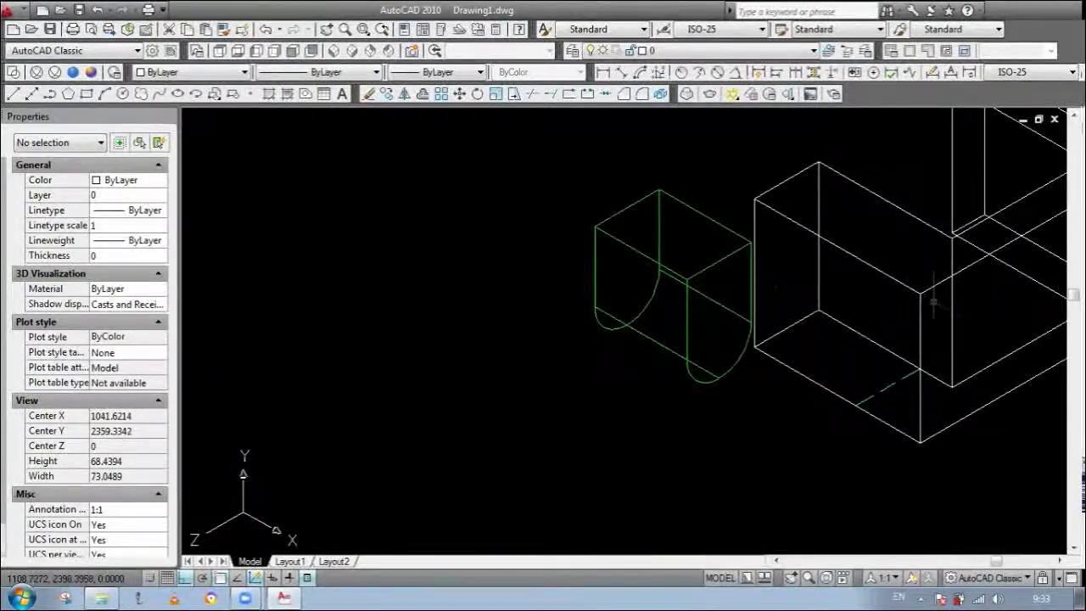
pyautogui.scroll(-2, 718, 343)
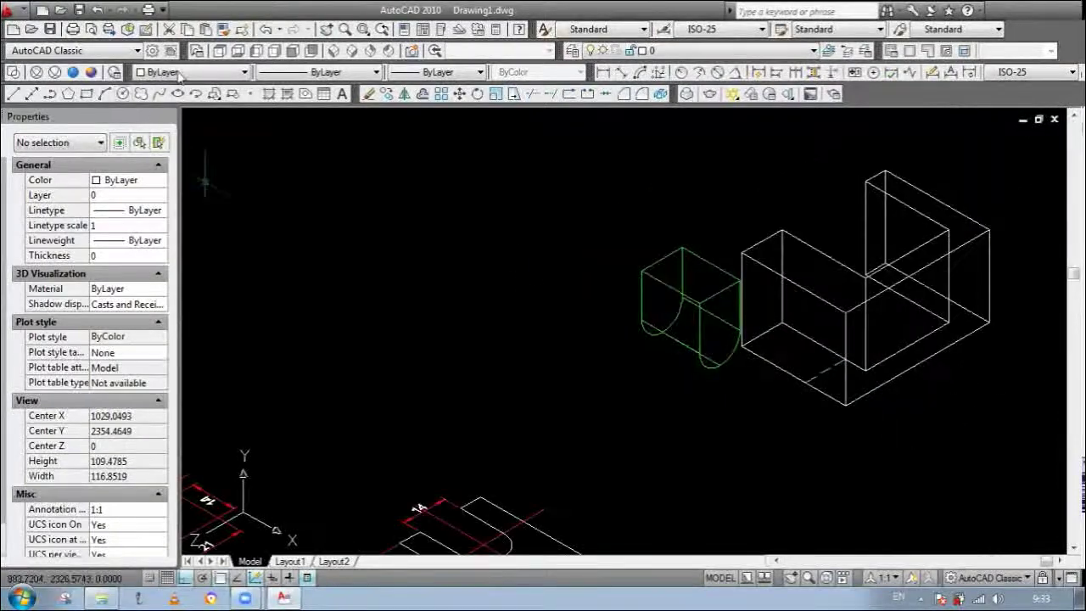
# Step: In the left view, rotate the white body solid 90° clockwise about the midpoint of its right edge, and check it in isometric
pyautogui.click(257, 51)
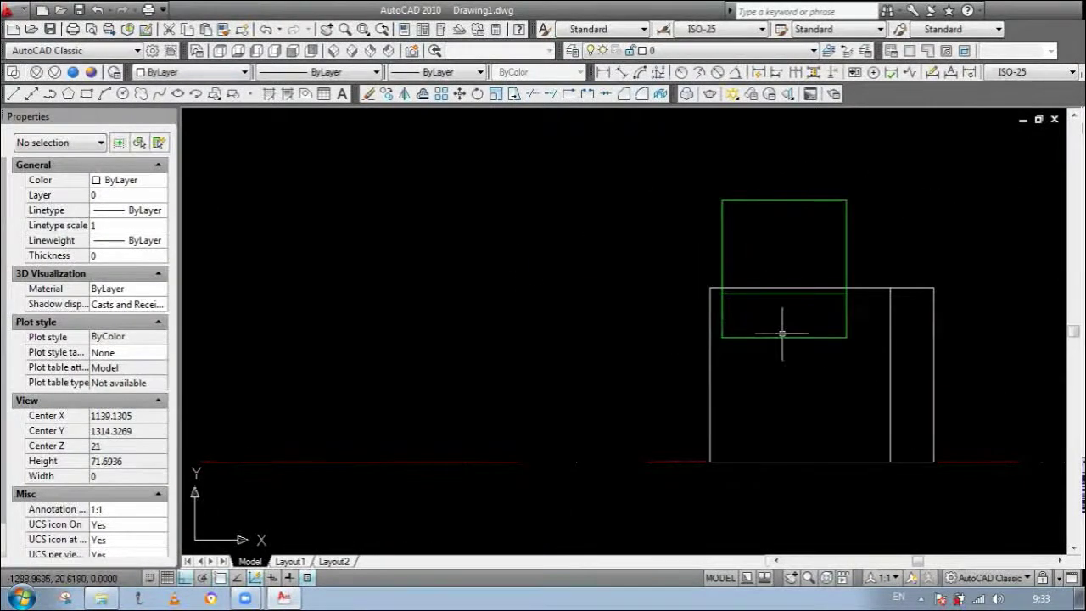
pyautogui.click(944, 389)
pyautogui.click(891, 395)
pyautogui.click(934, 374)
pyautogui.click(937, 495)
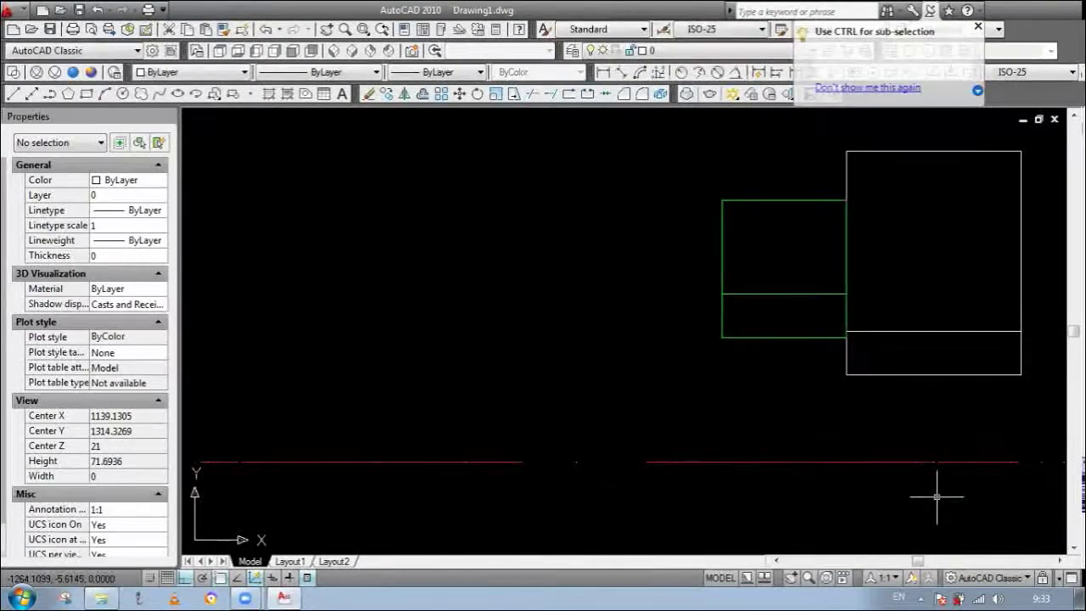
pyautogui.click(333, 51)
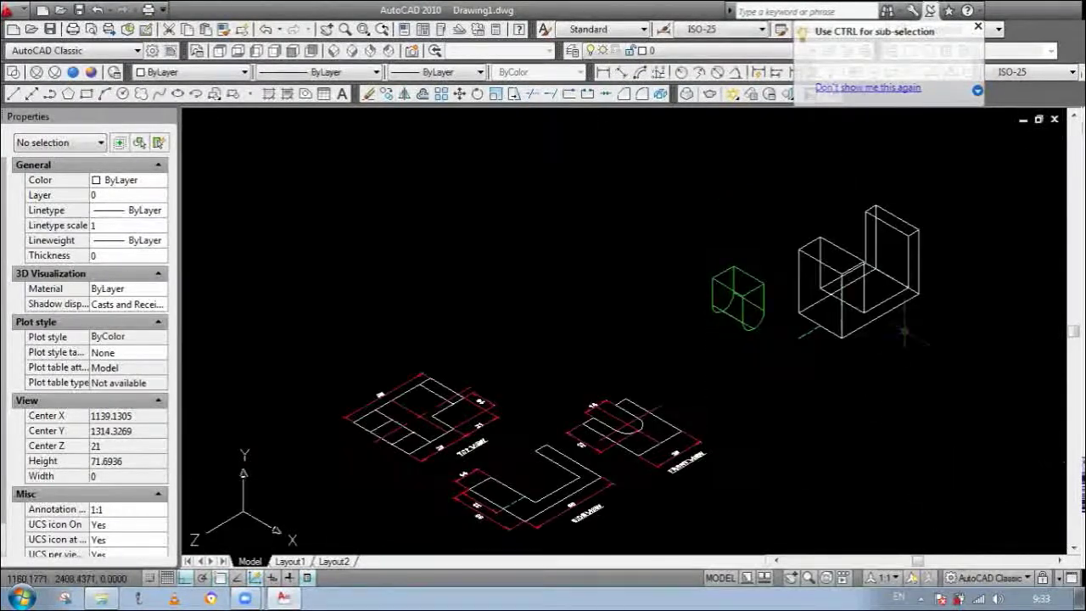
pyautogui.scroll(3, 800, 276)
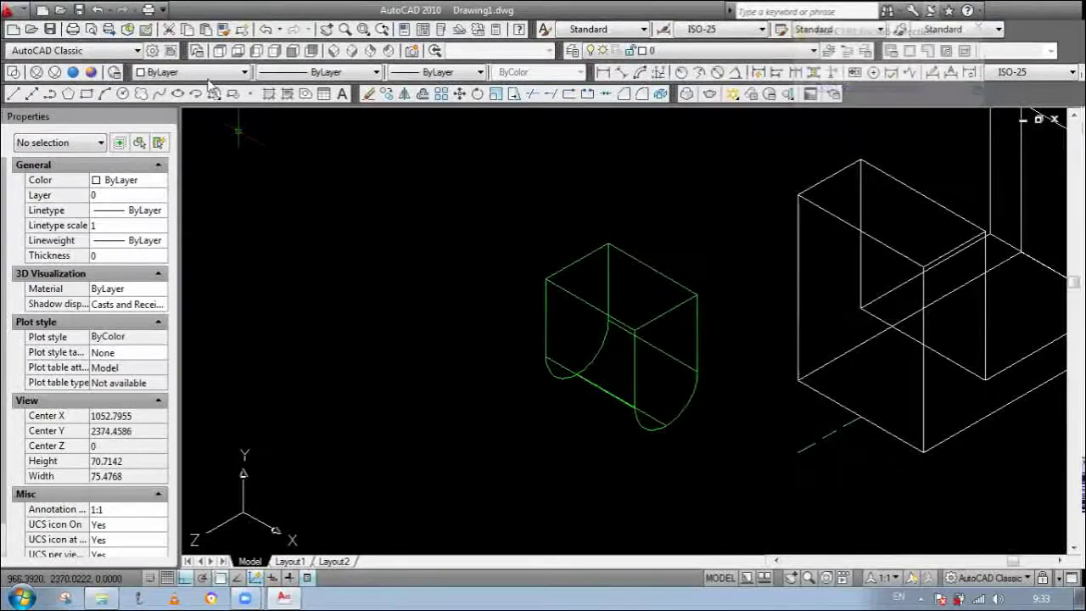
# Step: In the top view, rotate the green slot solid 90° clockwise about its upper right corner so it lies lengthwise with the body
pyautogui.click(220, 51)
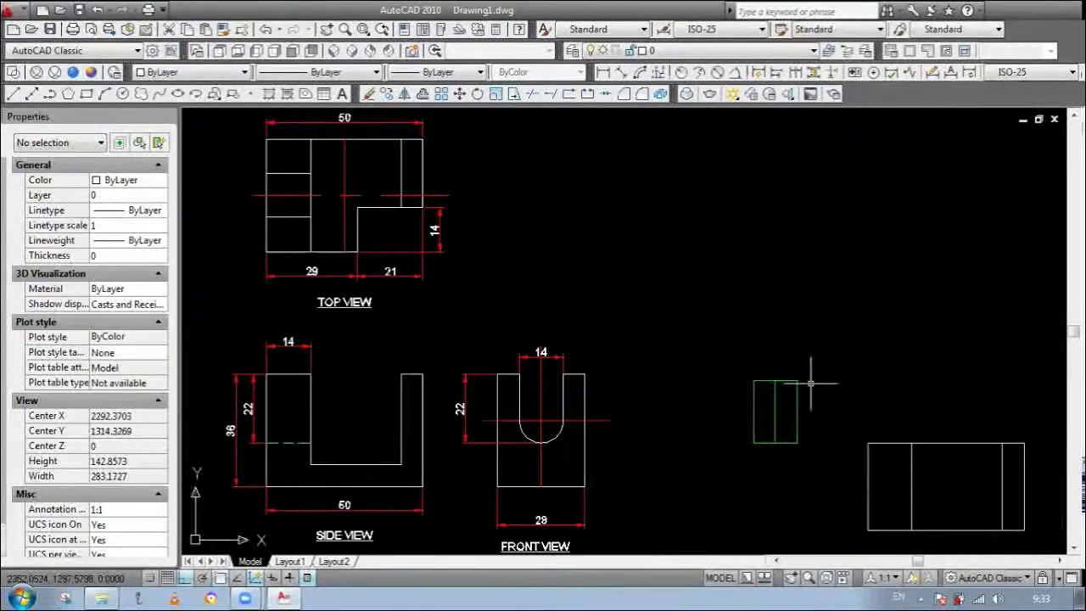
pyautogui.scroll(-2, 811, 384)
pyautogui.scroll(1, 734, 416)
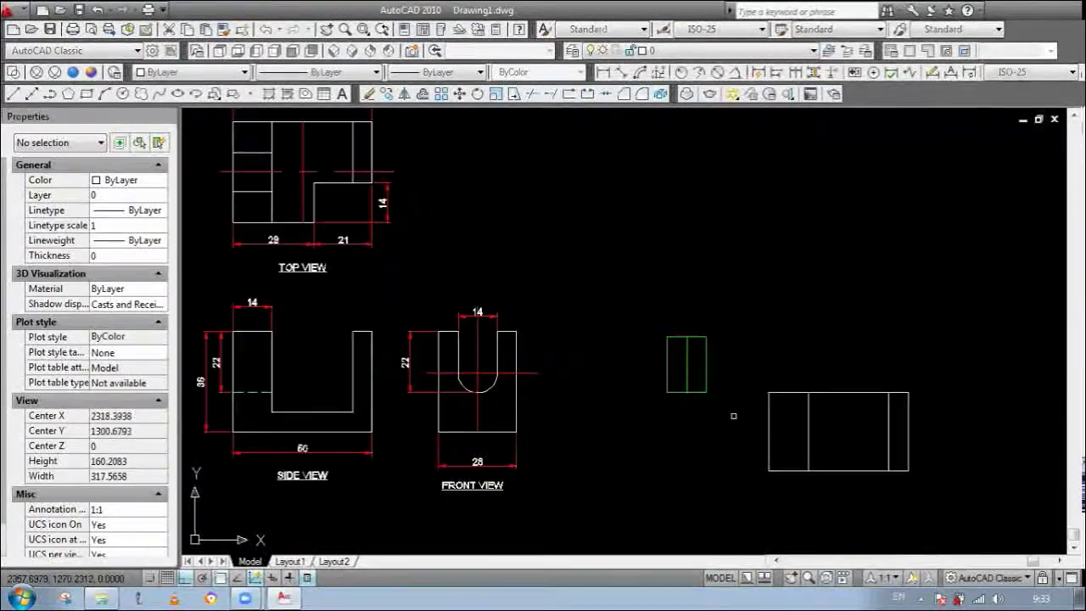
pyautogui.scroll(2, 734, 416)
pyautogui.click(694, 304)
pyautogui.click(707, 392)
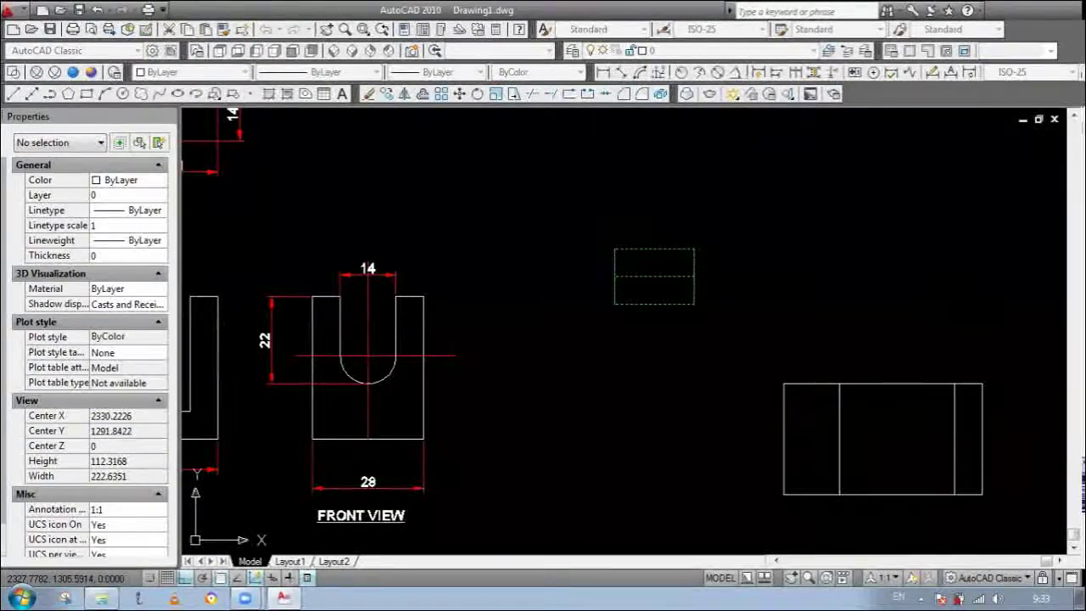
# Step: Move the green slot solid by its left edge midpoint onto the midpoint of the body's left edge, and check it in isometric
pyautogui.scroll(2, 807, 532)
pyautogui.click(772, 399)
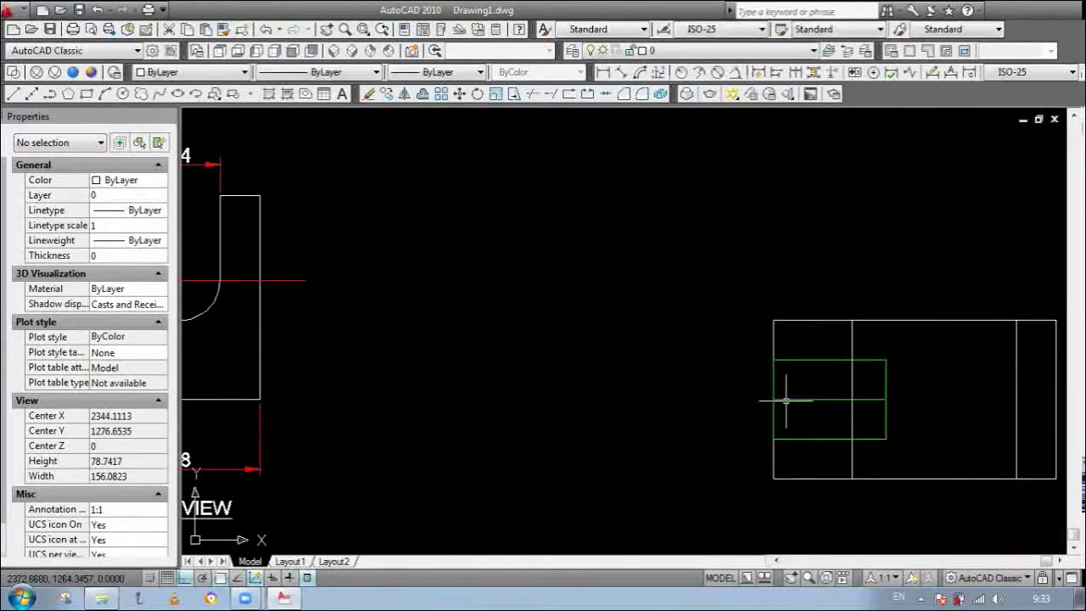
pyautogui.click(335, 51)
pyautogui.scroll(5, 703, 423)
pyautogui.scroll(-2, 703, 422)
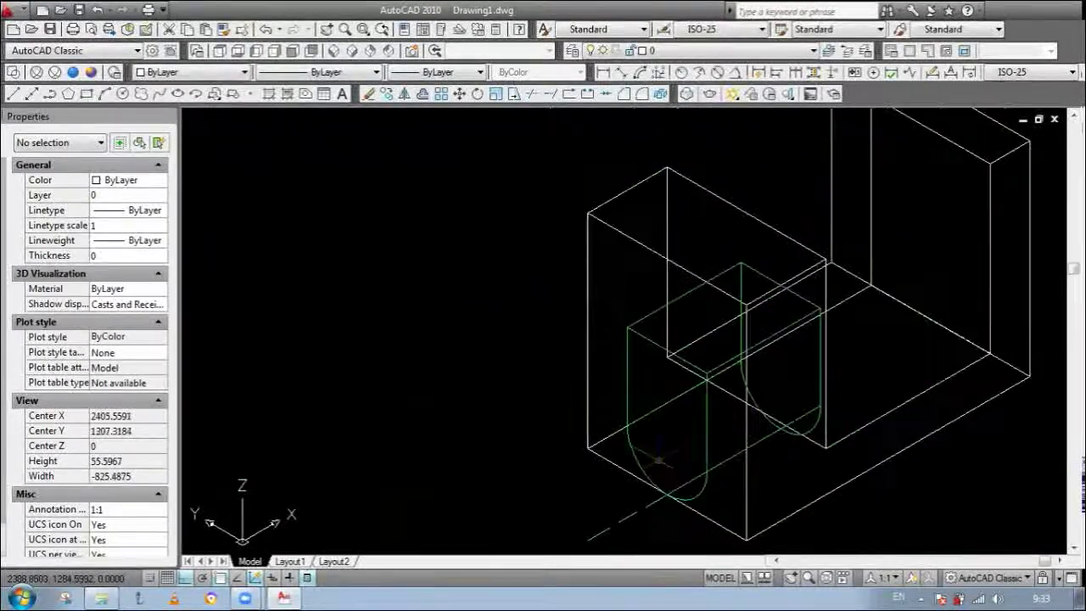
# Step: Try to raise the green slot solid in the isometric view to the middle of the body's top end edge
pyautogui.scroll(2, 660, 365)
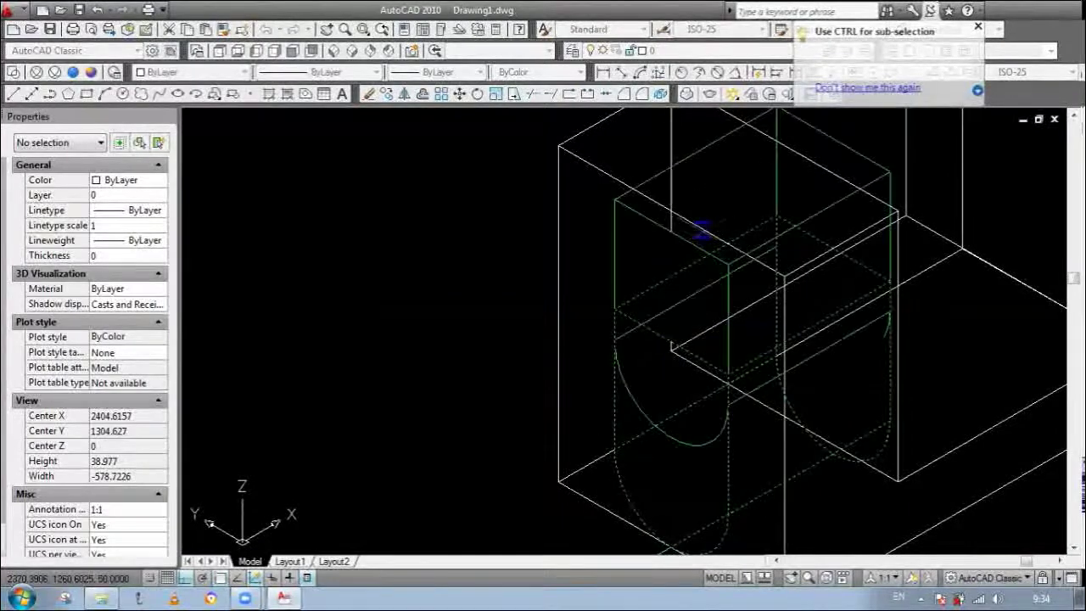
pyautogui.scroll(2, 669, 211)
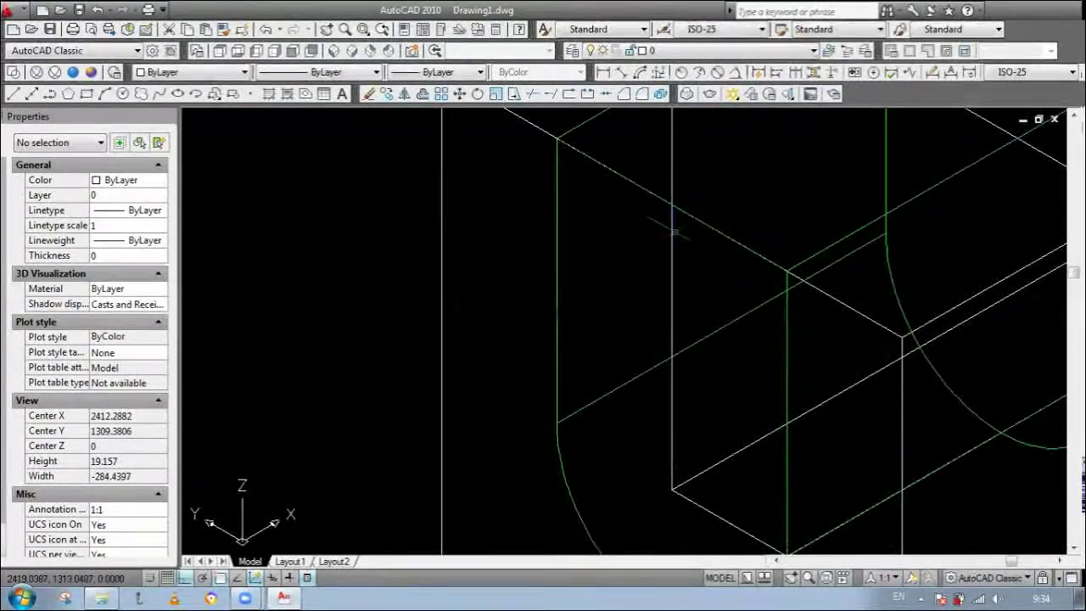
pyautogui.scroll(-4, 669, 208)
pyautogui.scroll(-1, 546, 366)
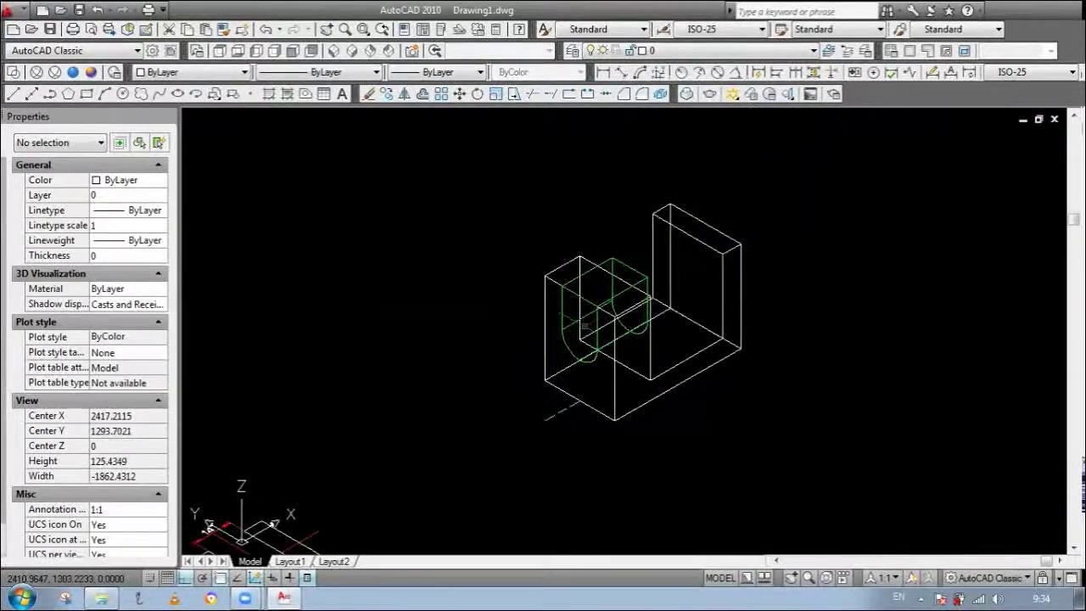
# Step: Try to subtract the green slot solid from the white body
pyautogui.scroll(2, 655, 274)
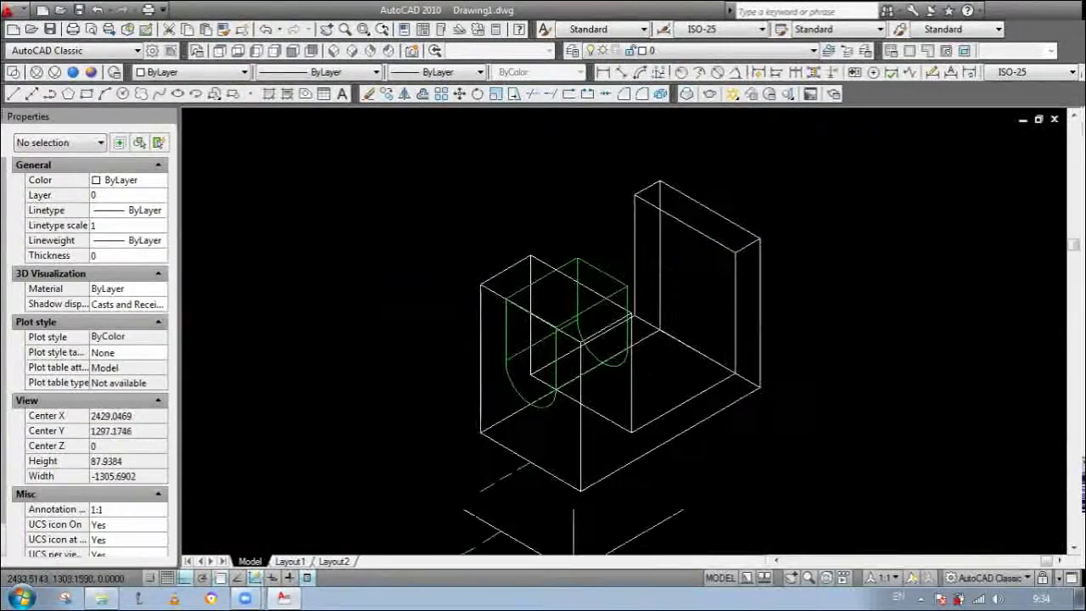
pyautogui.scroll(-5, 691, 314)
pyautogui.scroll(6, 655, 338)
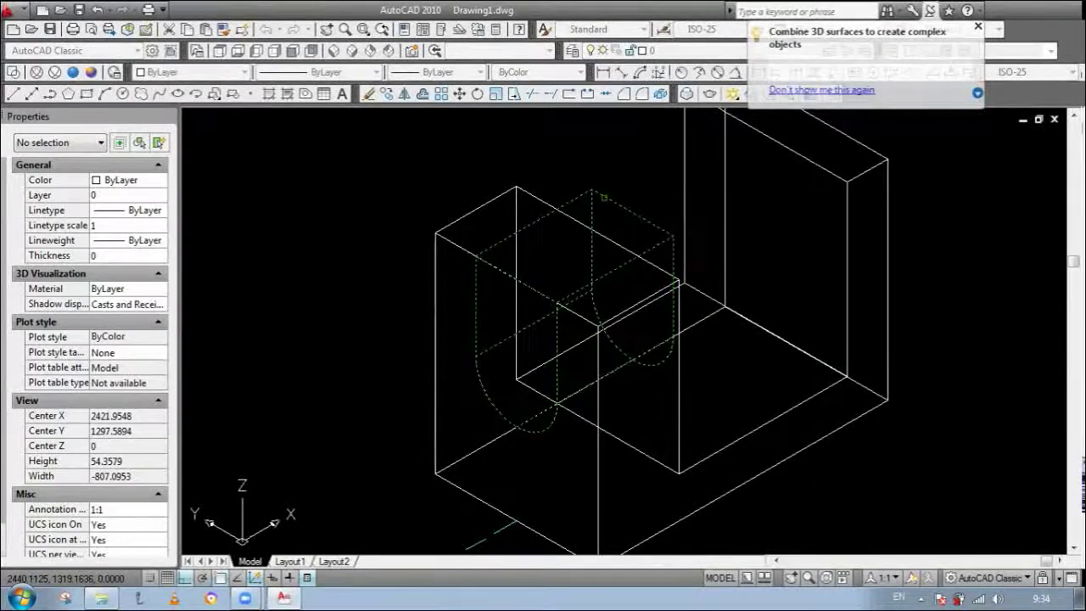
pyautogui.press('Return')
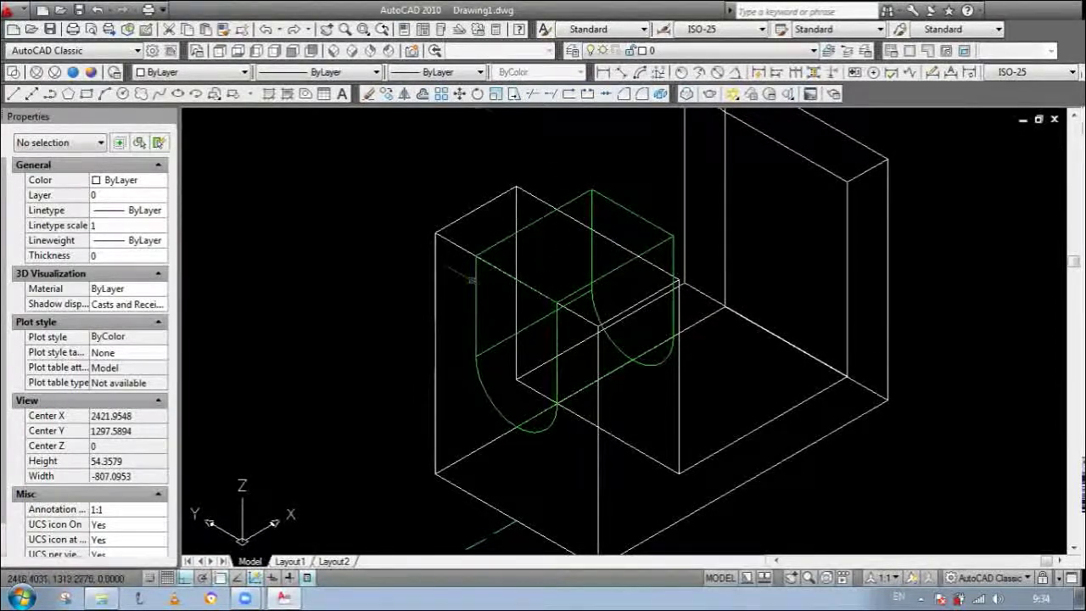
# Step: In the left view, move the green slot solid from the lowest point of its arc to the midpoint of the body's bottom edge
pyautogui.click(256, 51)
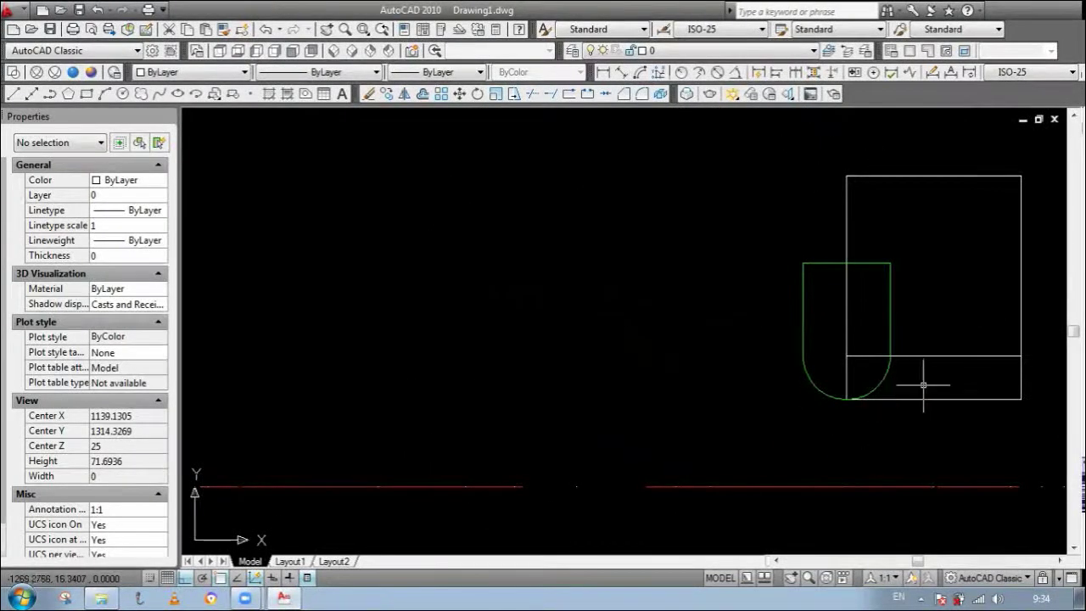
pyautogui.click(846, 264)
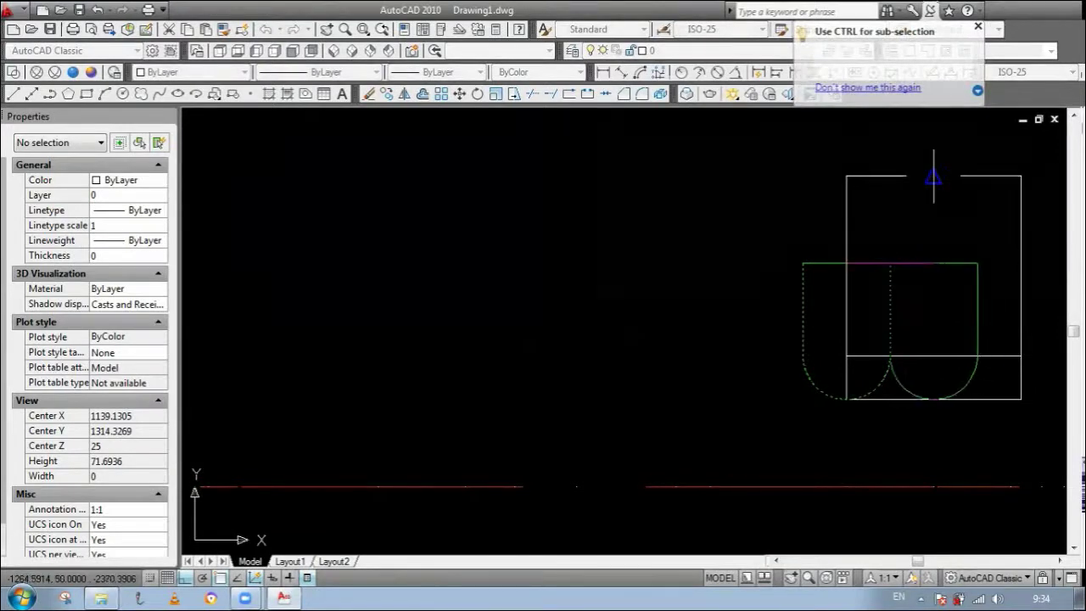
pyautogui.press('Escape')
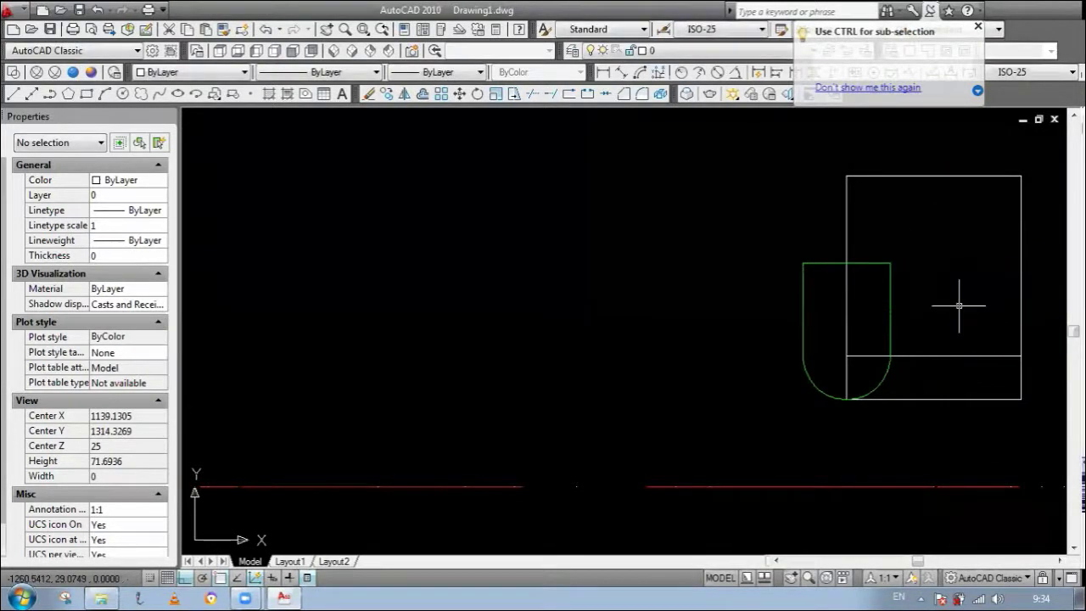
pyautogui.click(923, 315)
pyautogui.click(887, 290)
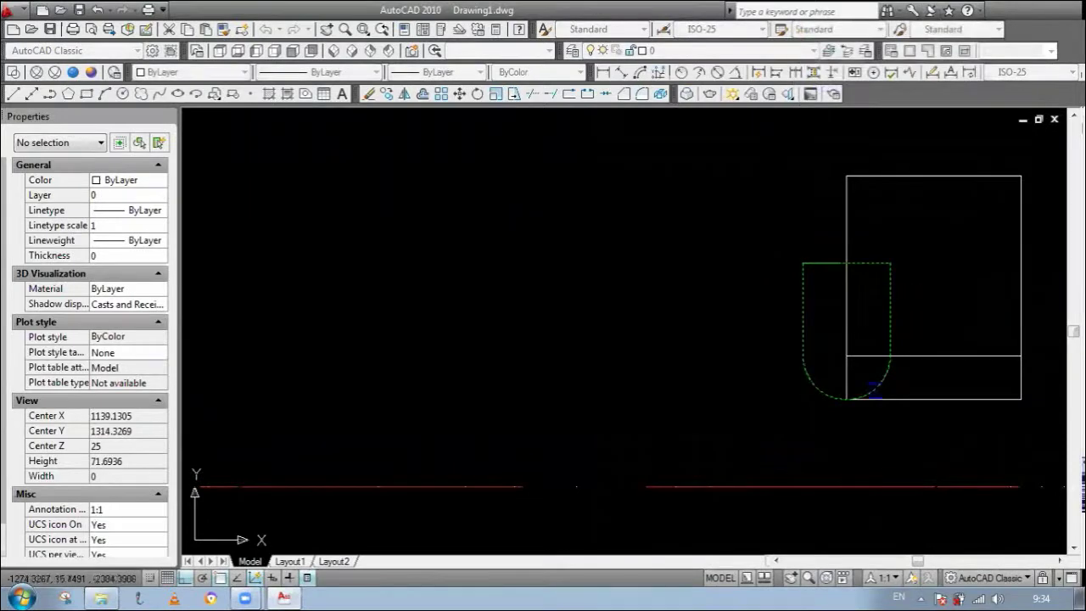
pyautogui.click(846, 399)
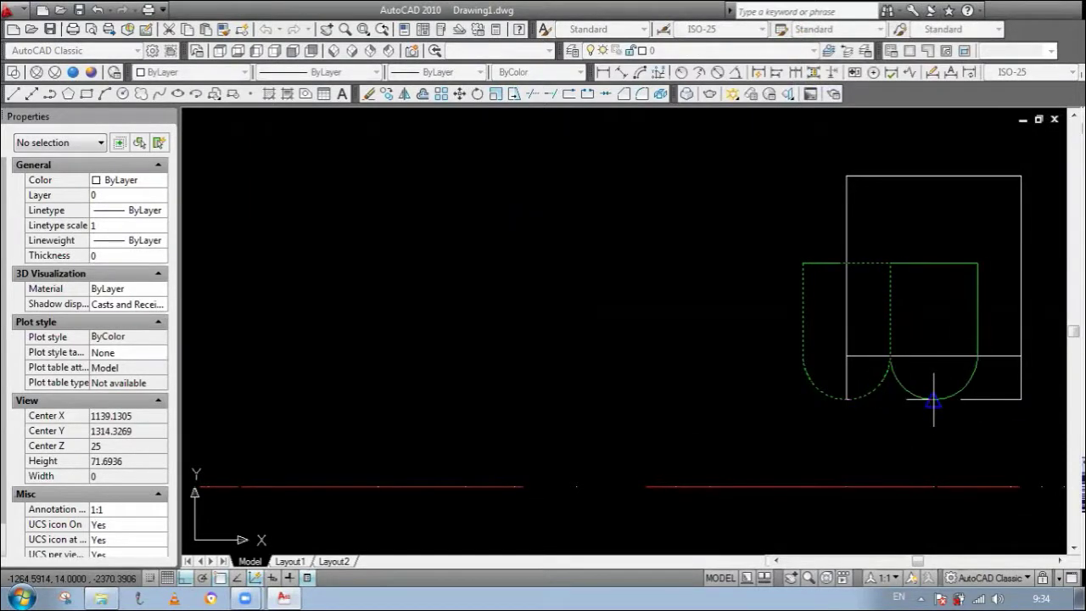
pyautogui.click(933, 399)
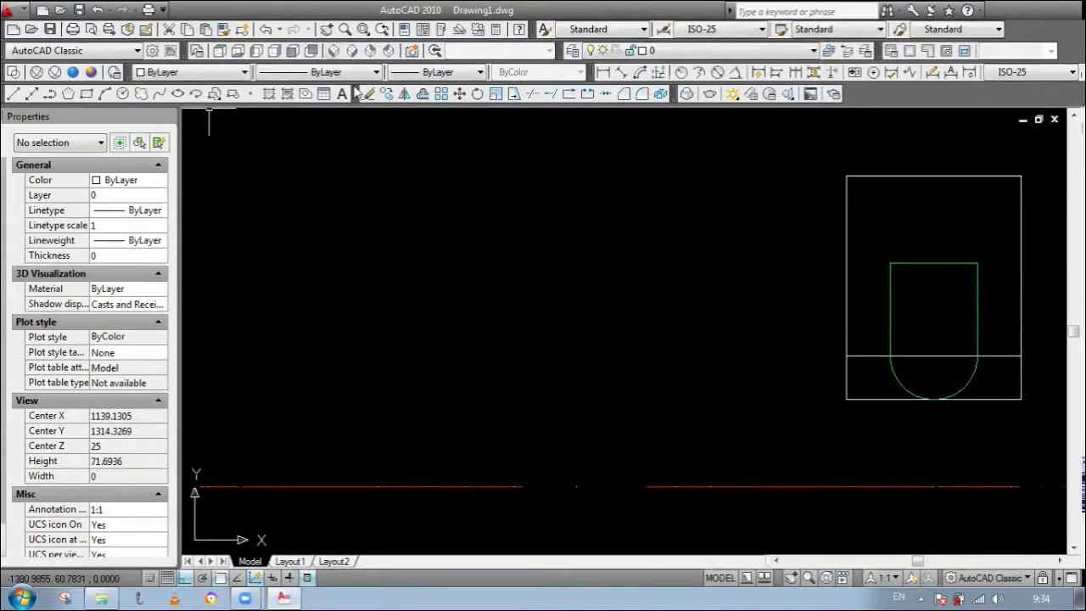
# Step: In the isometric view, move the green slot solid by its front top edge midpoint onto the midpoint of the body's front top edge
pyautogui.click(353, 52)
pyautogui.scroll(-5, 721, 313)
pyautogui.scroll(4, 735, 274)
pyautogui.scroll(11, 663, 308)
pyautogui.scroll(-10, 754, 330)
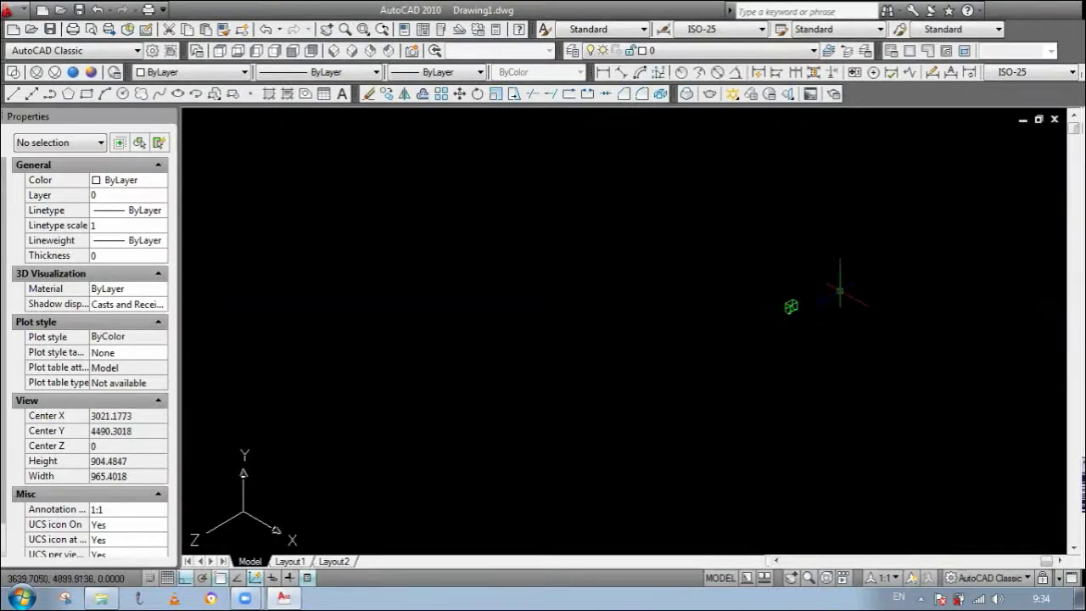
pyautogui.scroll(5, 611, 408)
pyautogui.scroll(2, 615, 408)
pyautogui.scroll(-6, 529, 436)
pyautogui.scroll(-4, 639, 441)
pyautogui.click(824, 380)
pyautogui.click(795, 297)
pyautogui.scroll(3, 805, 340)
pyautogui.scroll(8, 803, 325)
pyautogui.click(787, 299)
pyautogui.scroll(-12, 831, 291)
pyautogui.scroll(6, 641, 383)
pyautogui.scroll(12, 715, 454)
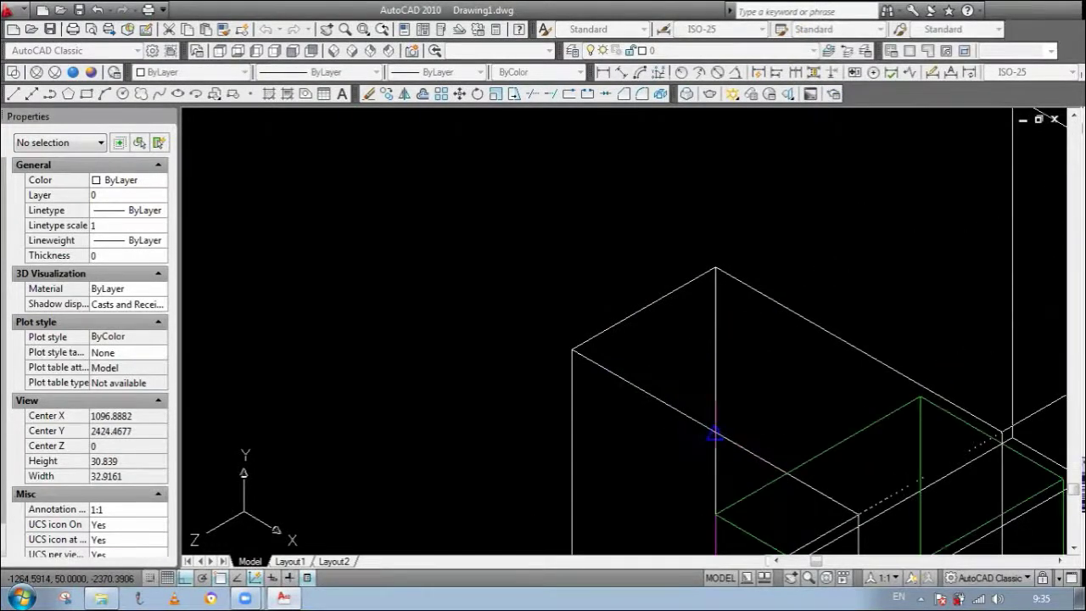
pyautogui.click(716, 434)
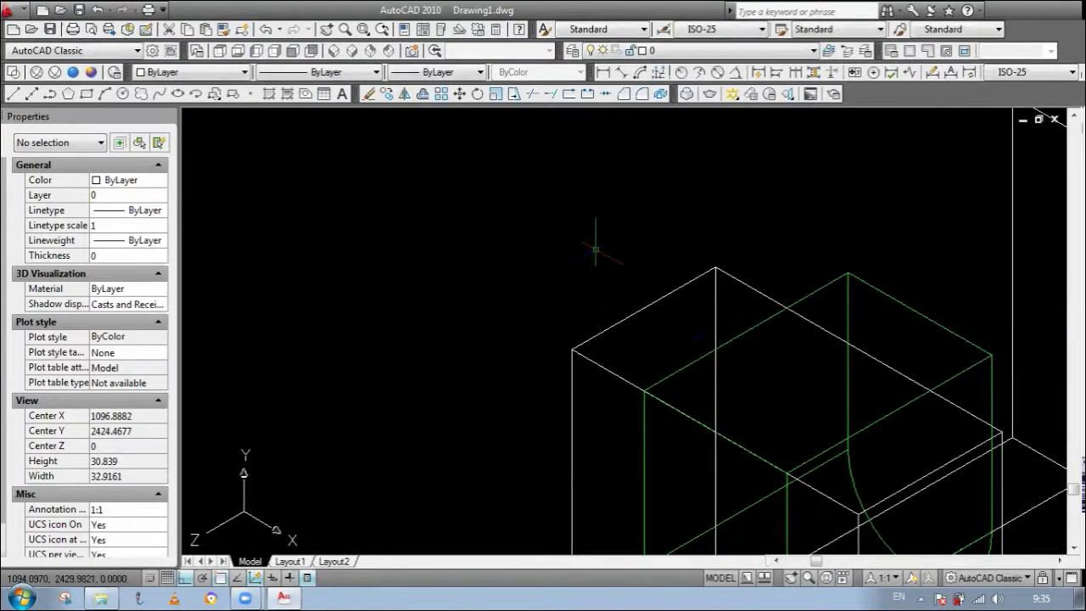
# Step: Move the green slot solid by its rear top edge midpoint onto the midpoint of the short upright's rear top edge
pyautogui.scroll(-2, 596, 250)
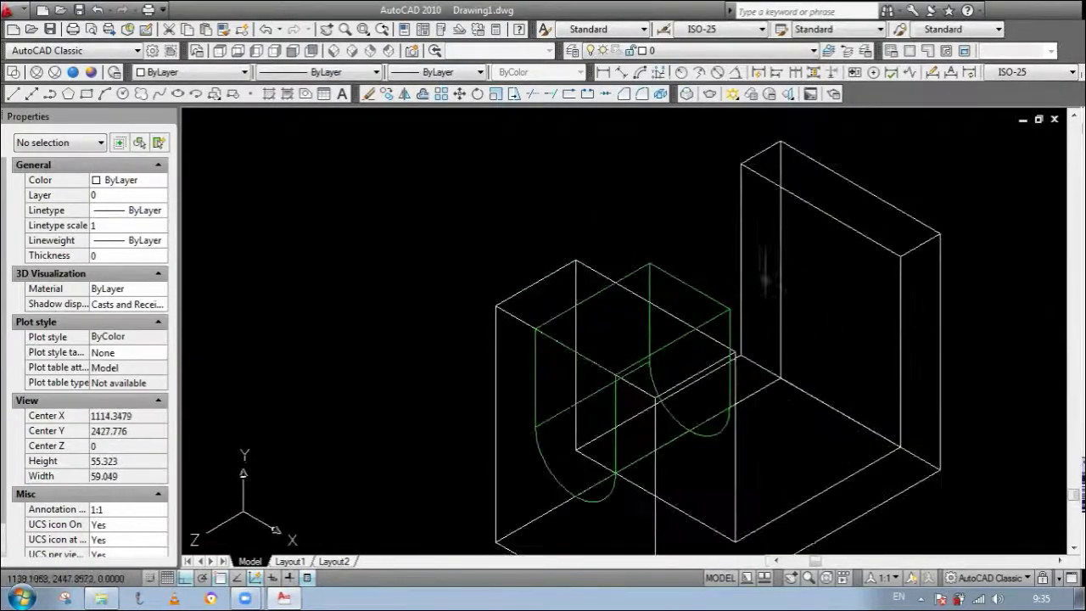
pyautogui.scroll(2, 766, 269)
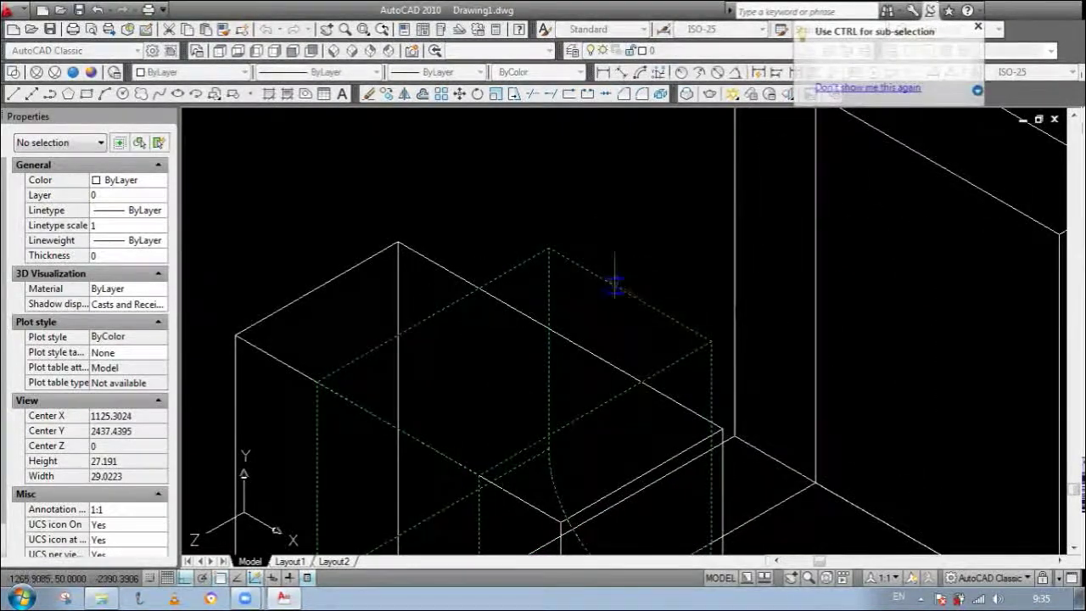
pyautogui.click(630, 297)
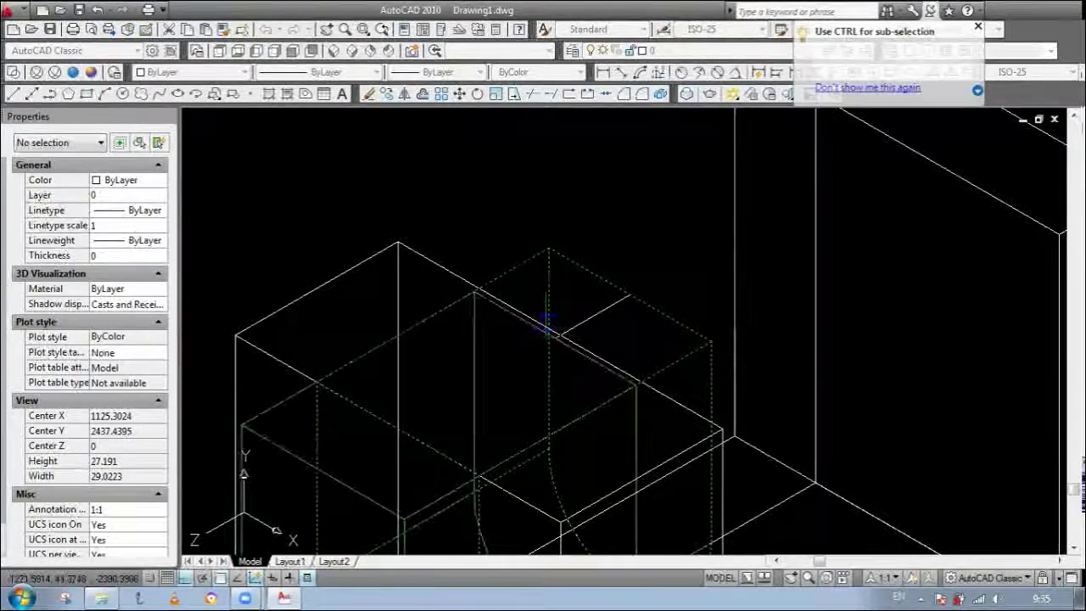
pyautogui.scroll(1, 550, 327)
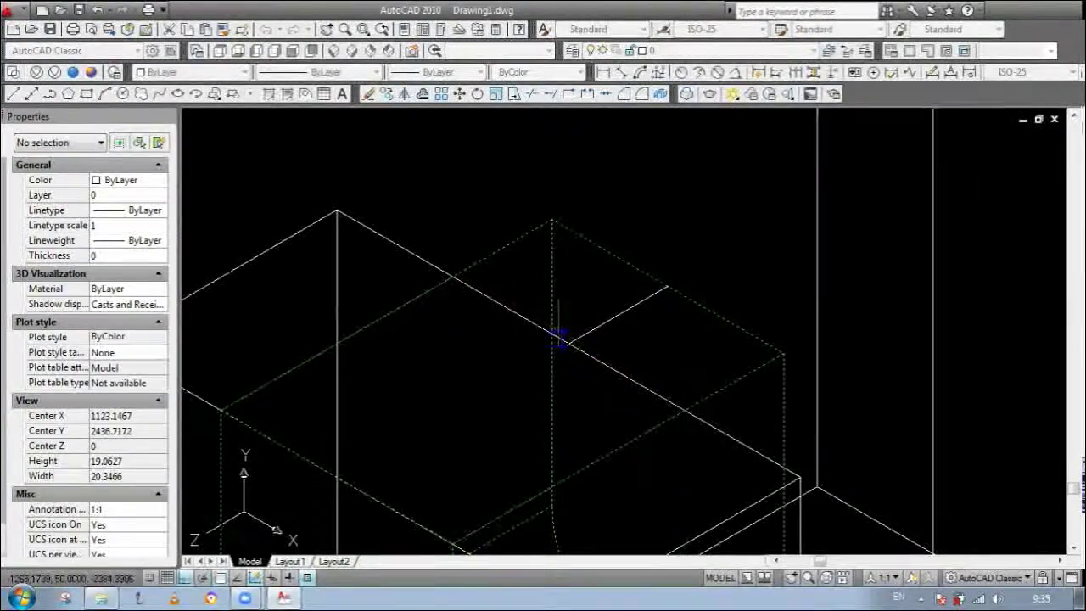
pyautogui.scroll(-3, 606, 290)
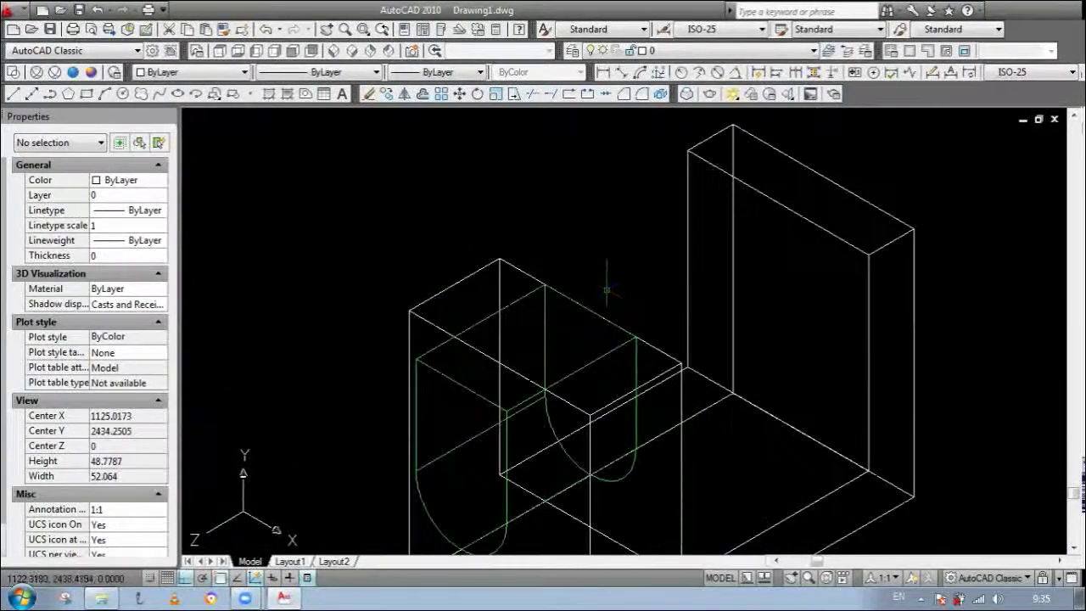
# Step: Shade the model and subtract the green slot solid from the body
pyautogui.scroll(-2, 619, 316)
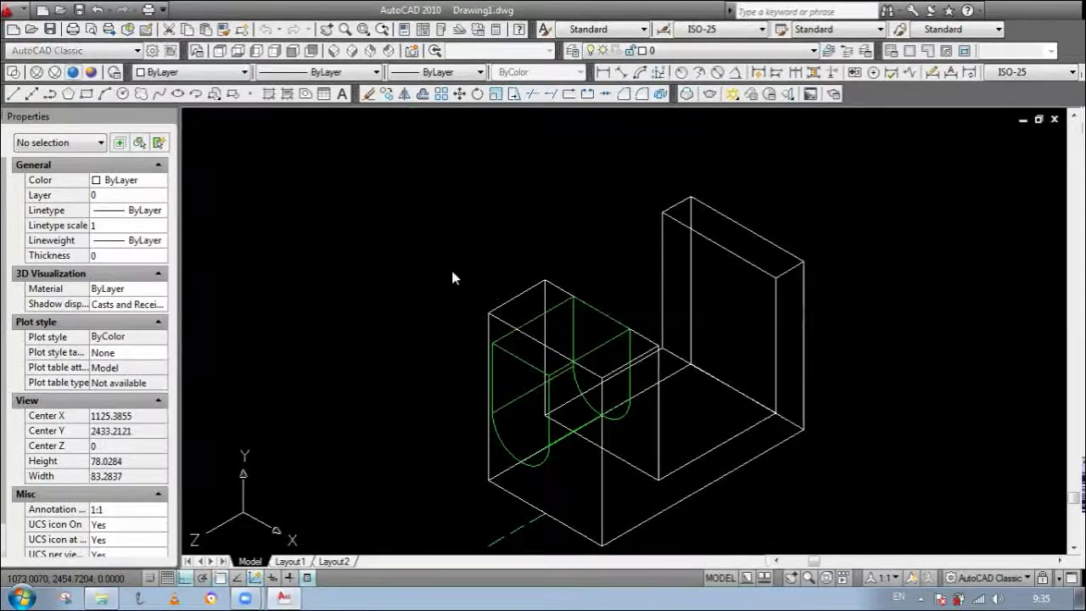
pyautogui.scroll(2, 556, 401)
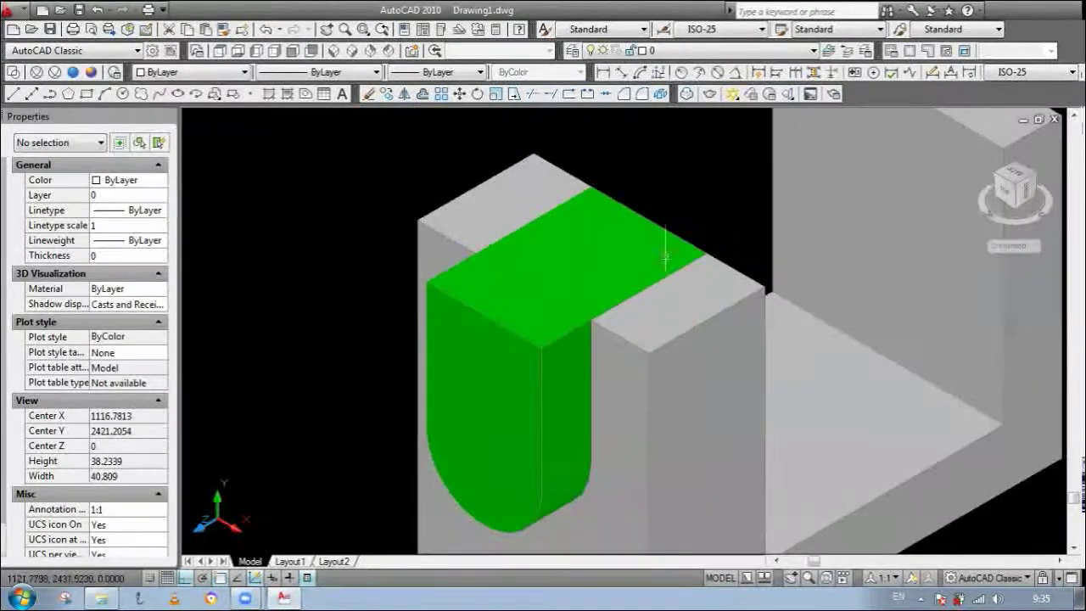
pyautogui.click(610, 214)
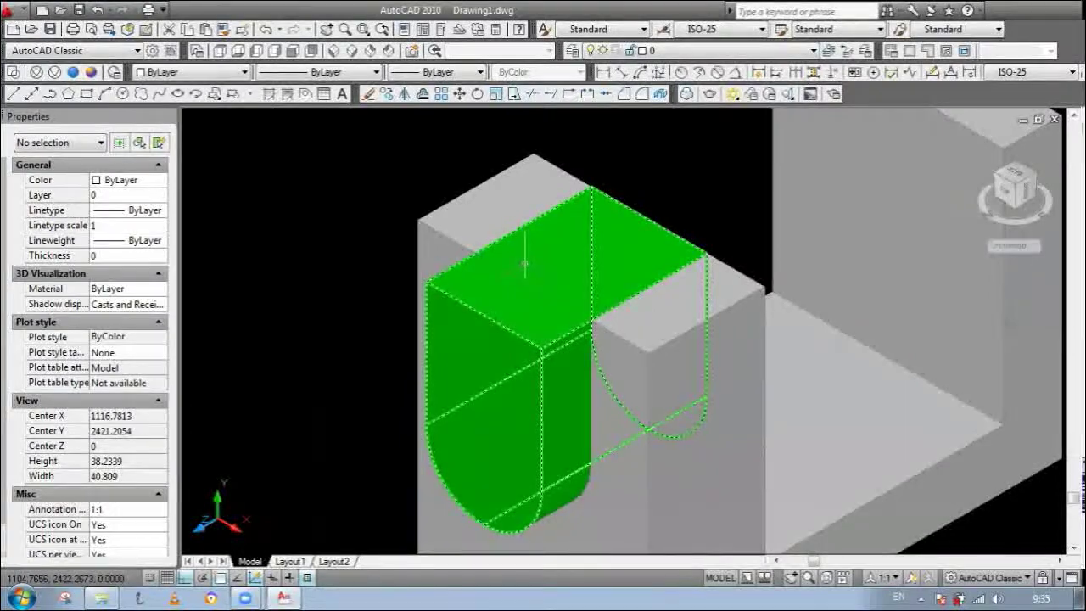
pyautogui.press('Return')
pyautogui.click(453, 230)
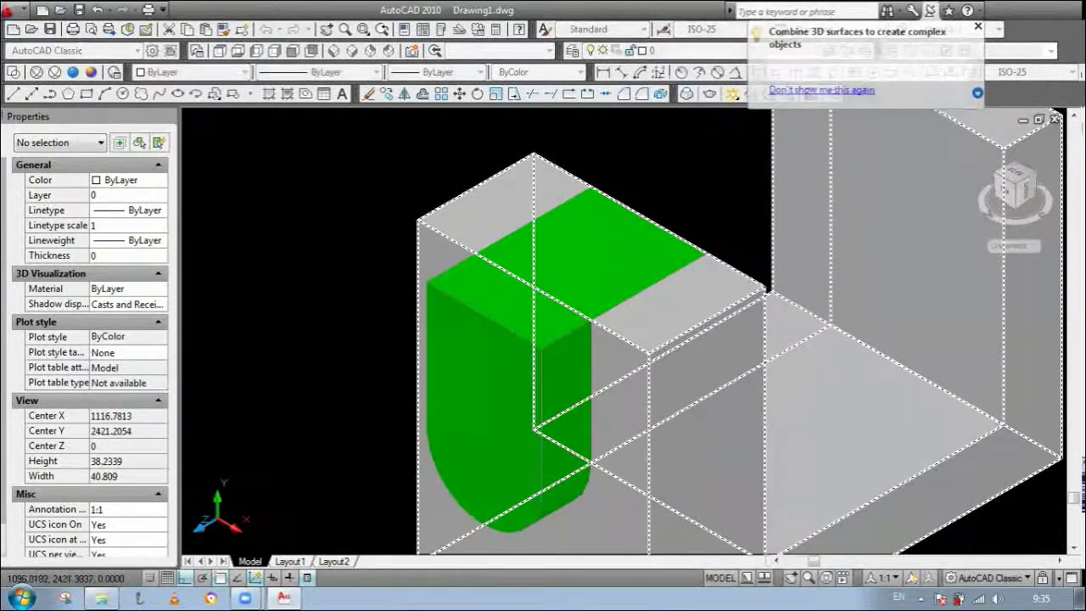
pyautogui.click(452, 232)
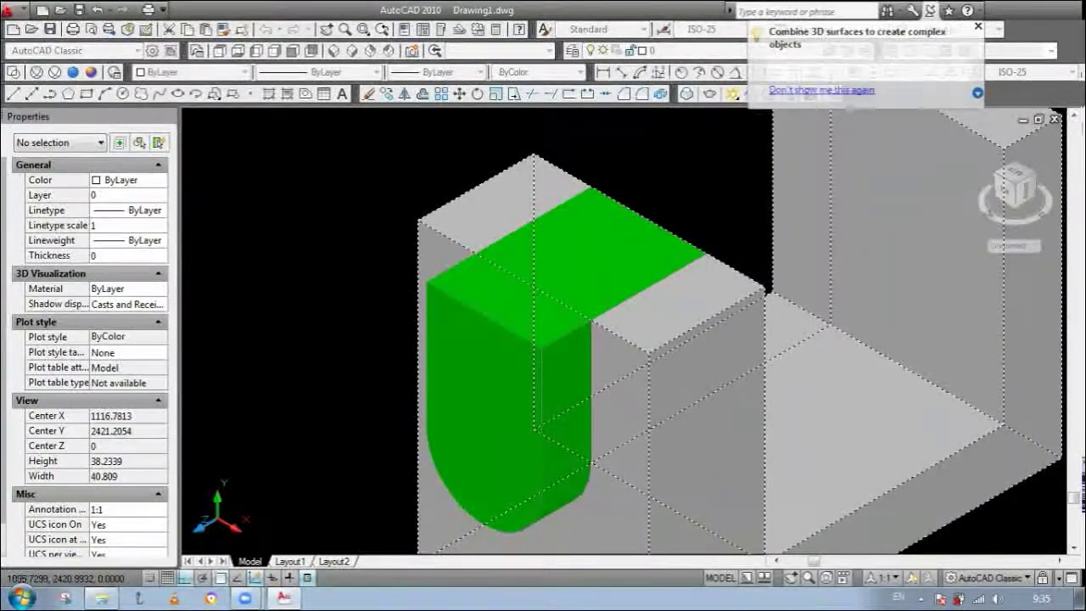
pyautogui.press('Return')
pyautogui.click(459, 285)
pyautogui.press('Return')
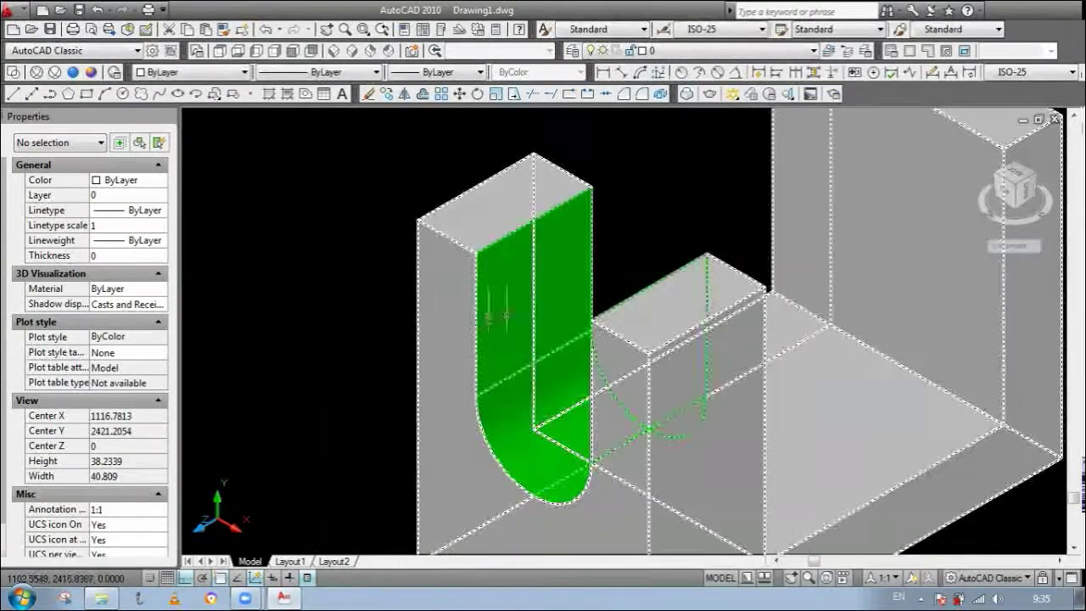
# Step: Examine the slotted body shaded from two opposite isometric directions, and return it to the 2D wireframe style
pyautogui.scroll(-6, 468, 163)
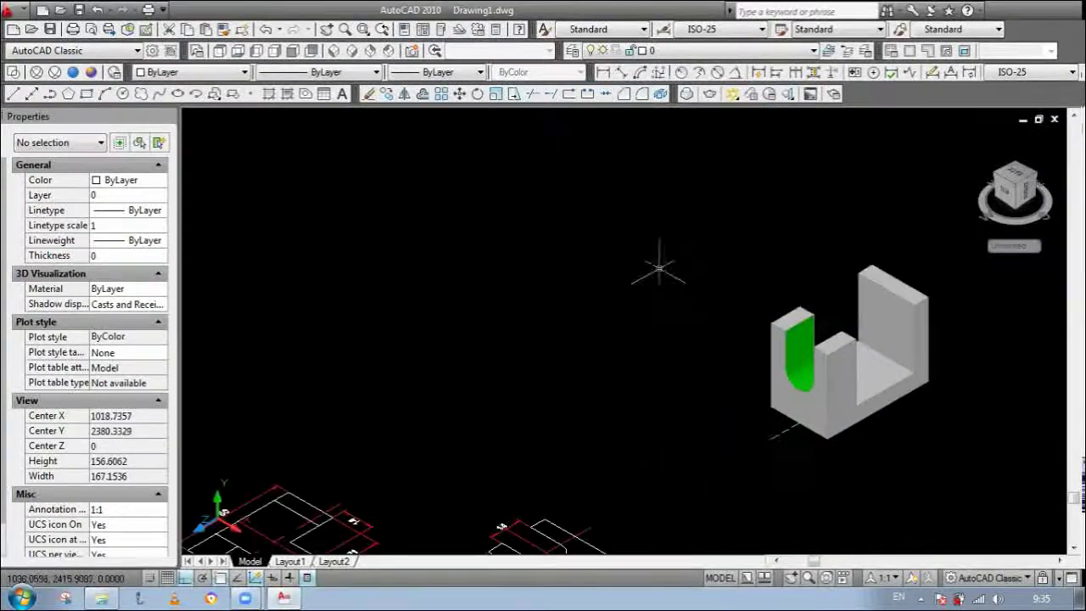
pyautogui.scroll(2, 650, 257)
pyautogui.scroll(2, 819, 322)
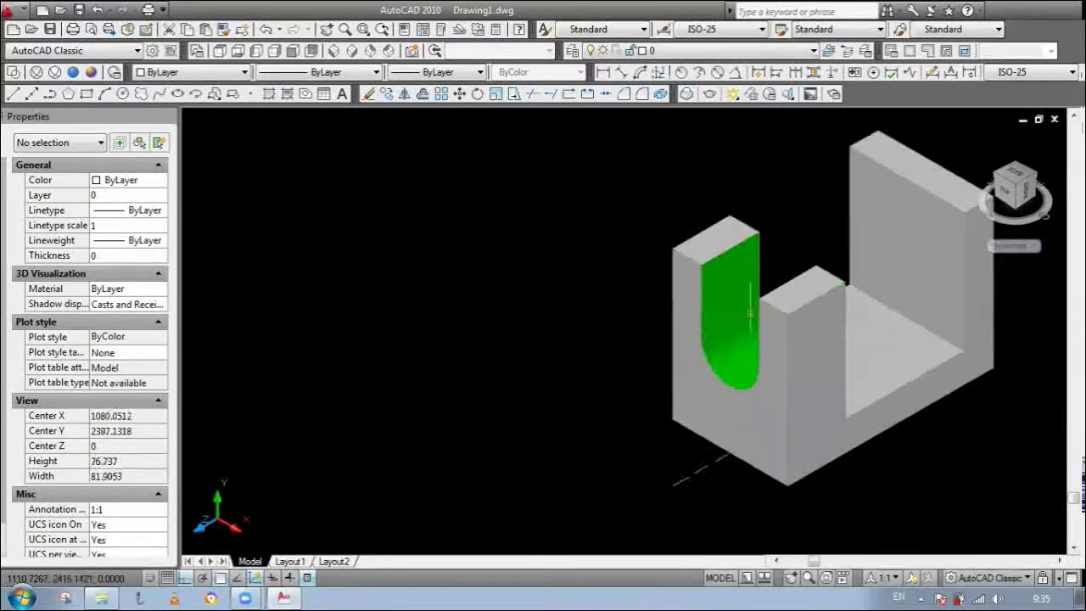
pyautogui.scroll(-2, 833, 247)
pyautogui.scroll(1, 856, 323)
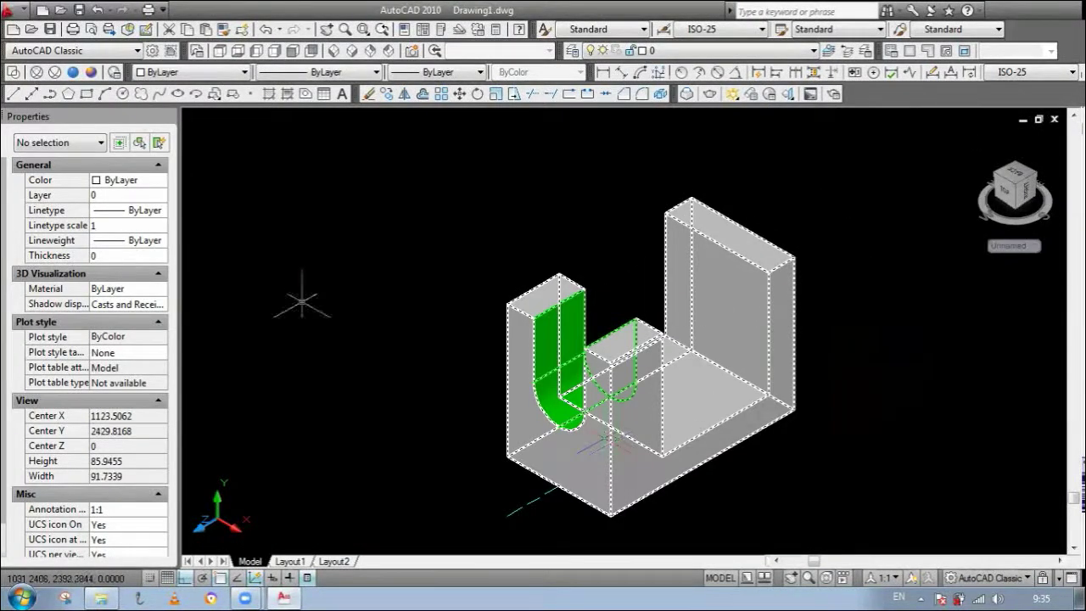
pyautogui.click(389, 51)
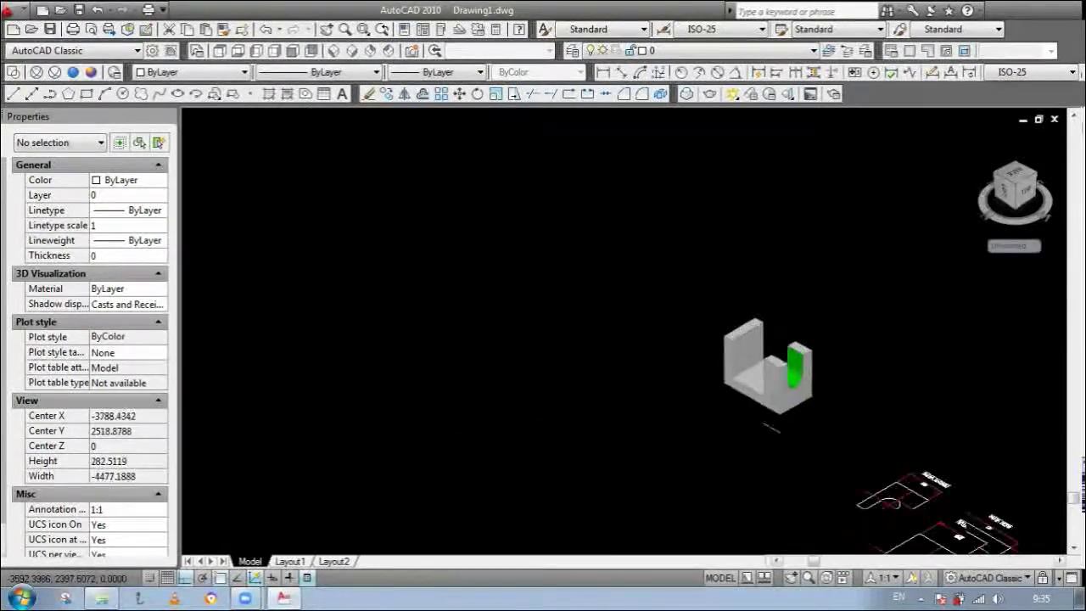
pyautogui.scroll(5, 814, 370)
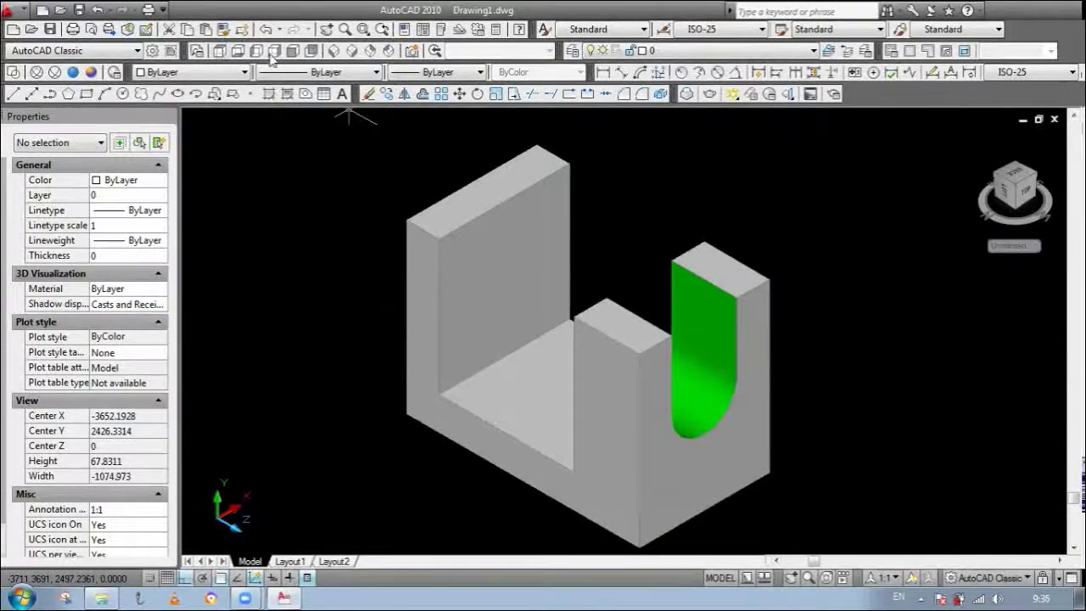
pyautogui.click(14, 72)
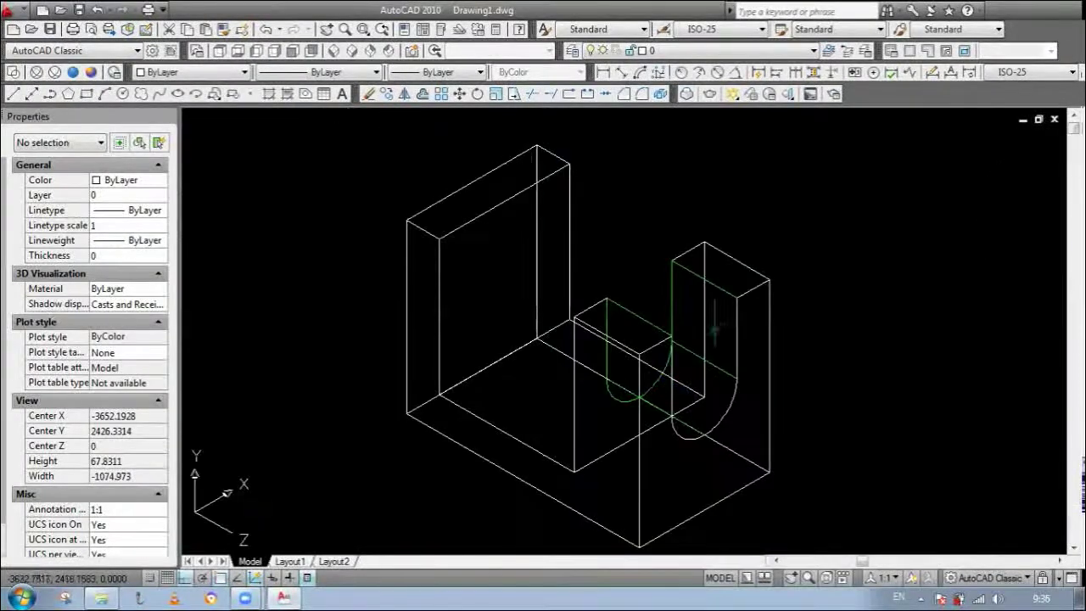
# Step: Switch to the top view and examine the notch in the dimensioned orthographic views
pyautogui.click(219, 51)
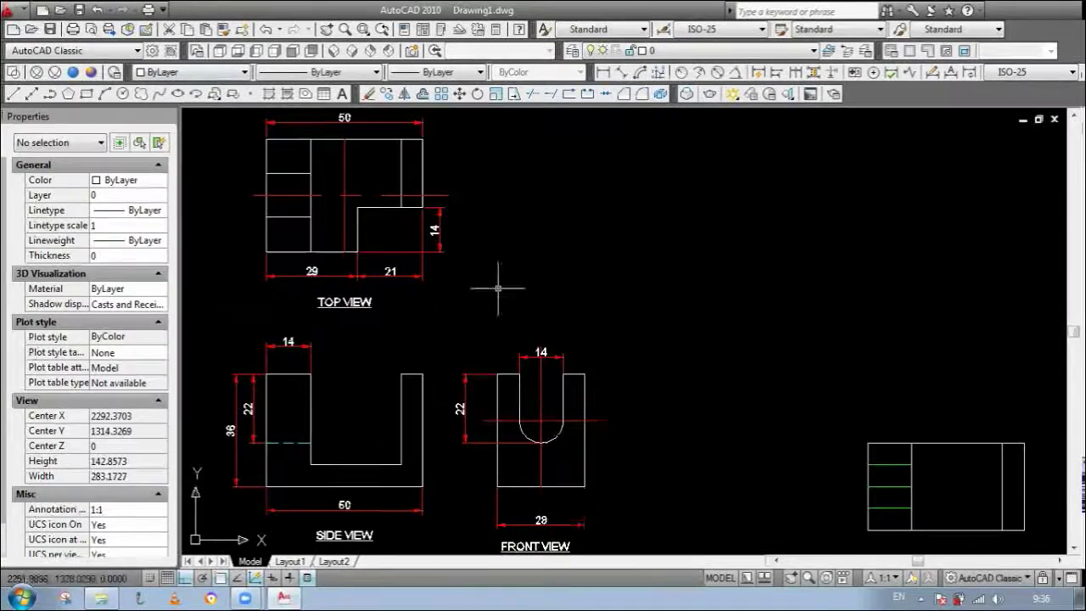
pyautogui.scroll(-3, 594, 399)
pyautogui.scroll(-2, 488, 368)
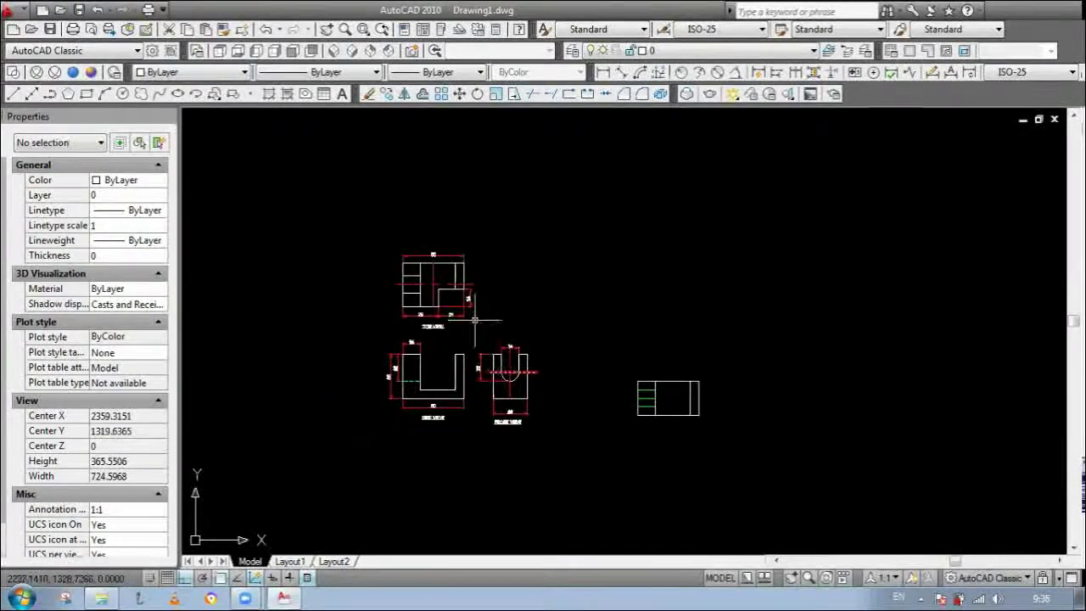
pyautogui.scroll(3, 474, 320)
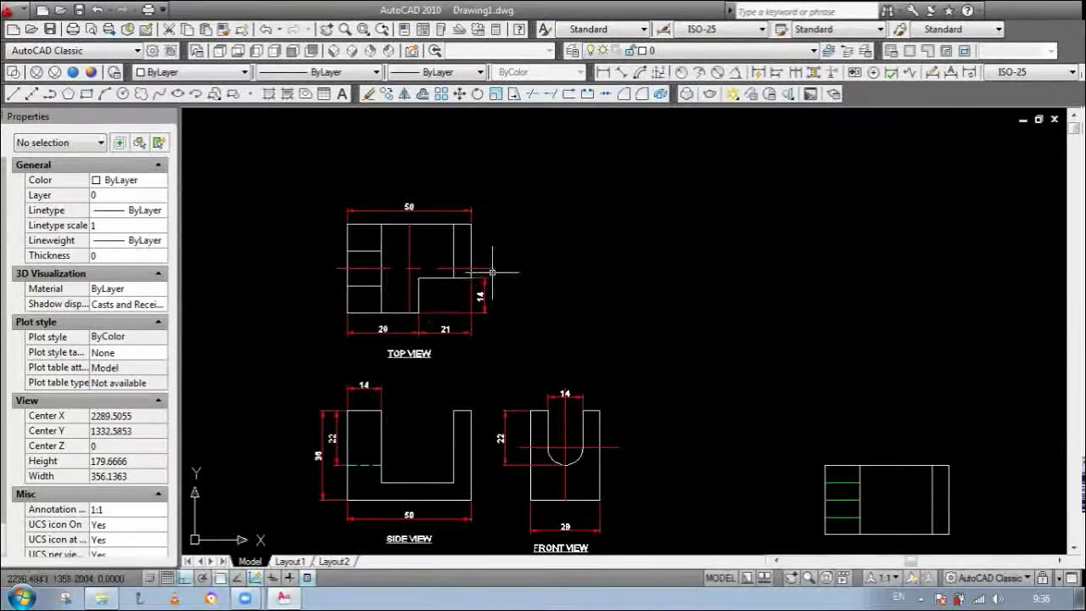
pyautogui.scroll(-4, 509, 312)
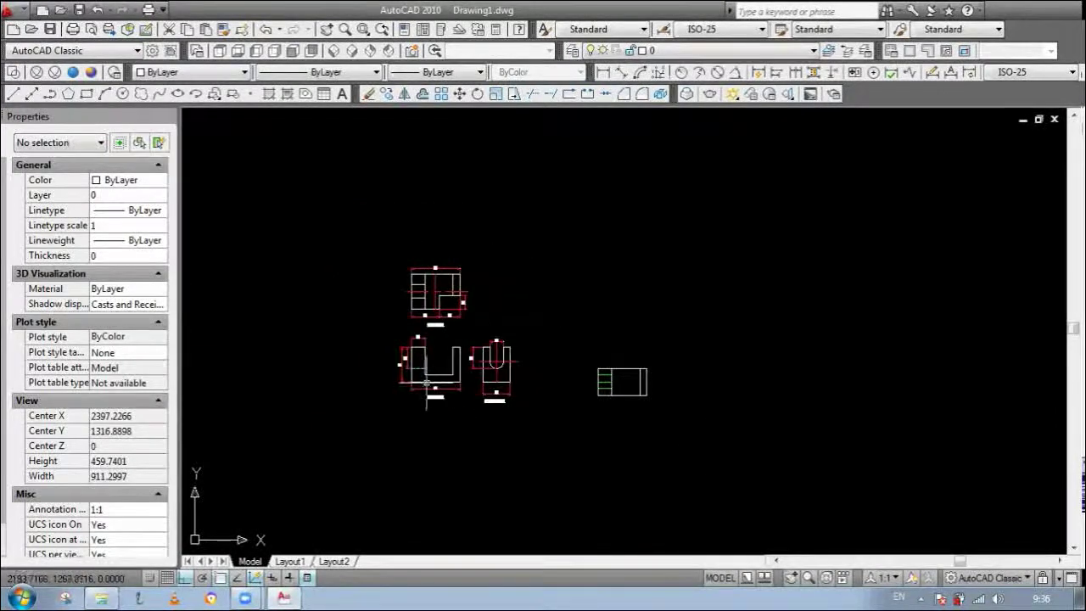
pyautogui.scroll(2, 482, 396)
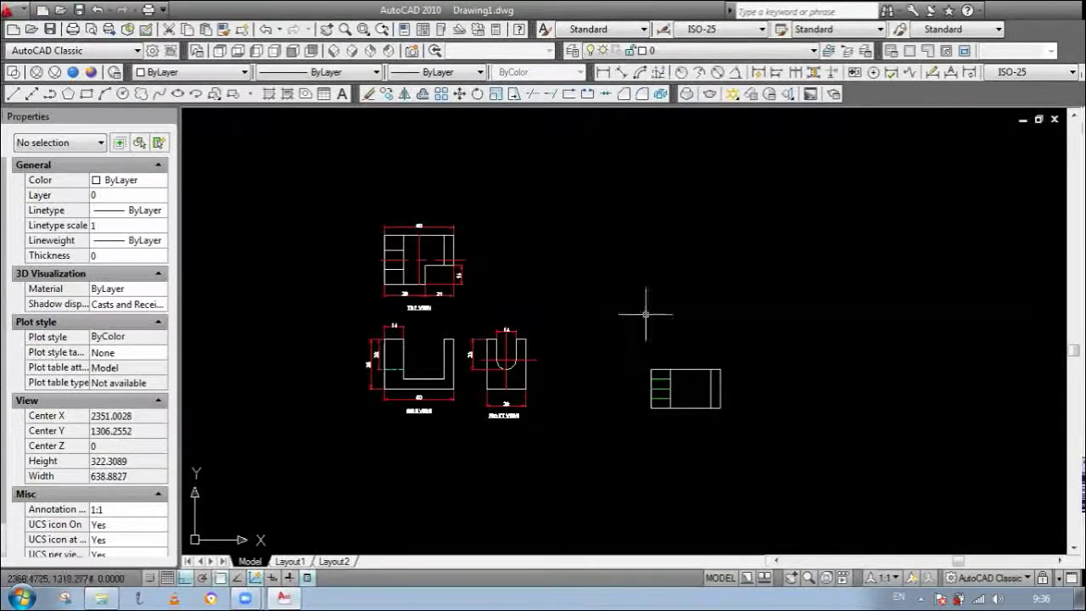
pyautogui.scroll(2, 729, 422)
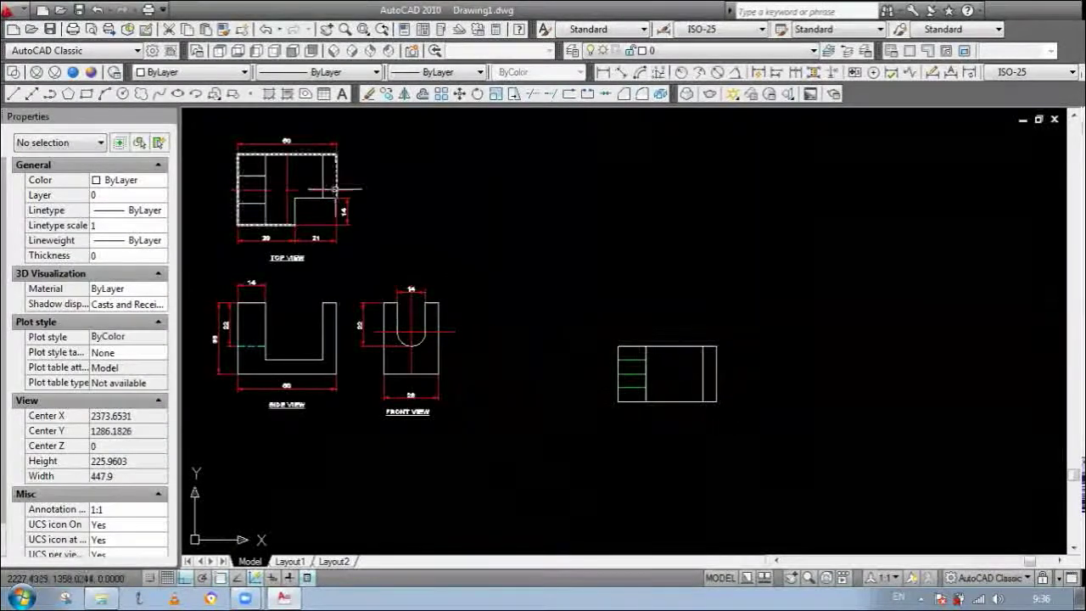
# Step: Copy the two corner notch lines of the dimensioned top view to the empty area below the solid
pyautogui.scroll(2, 315, 212)
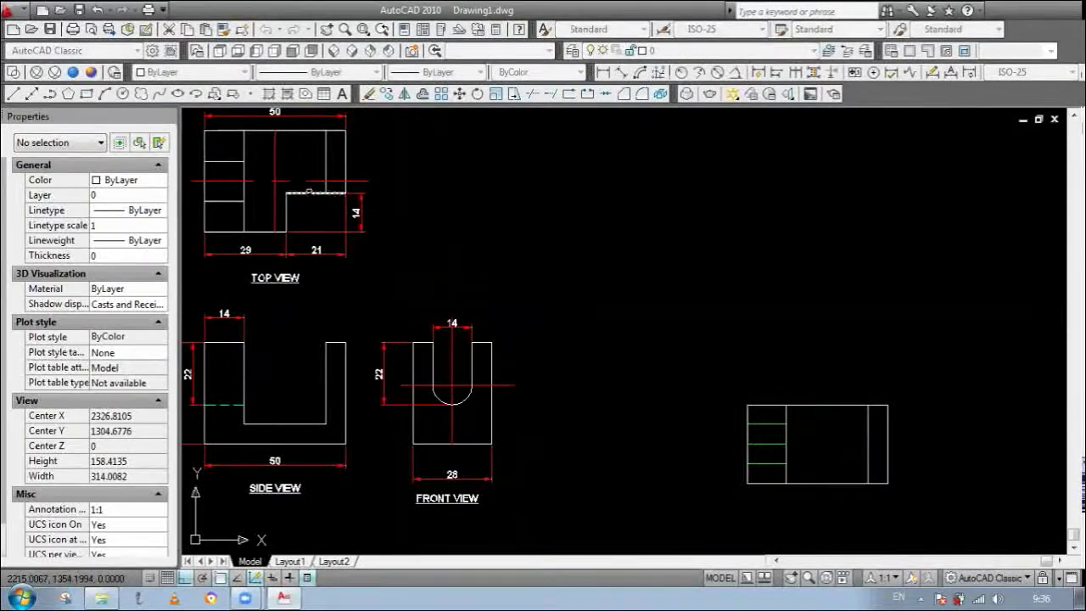
pyautogui.rightClick(326, 223)
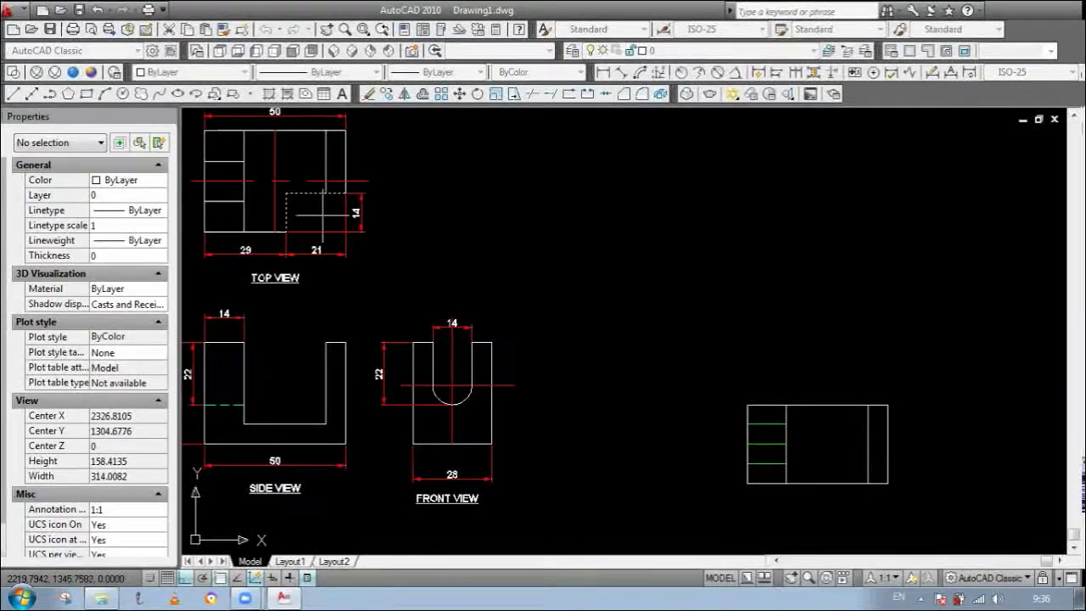
pyautogui.click(322, 214)
pyautogui.scroll(-5, 398, 238)
pyautogui.scroll(2, 550, 385)
pyautogui.press('F8')
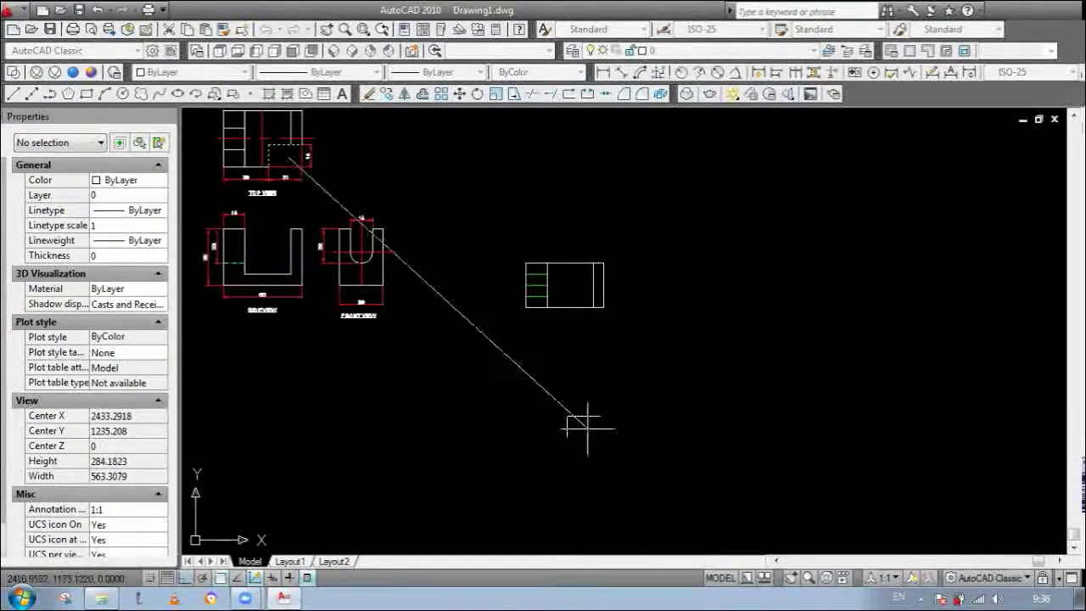
pyautogui.scroll(6, 582, 424)
pyautogui.click(626, 304)
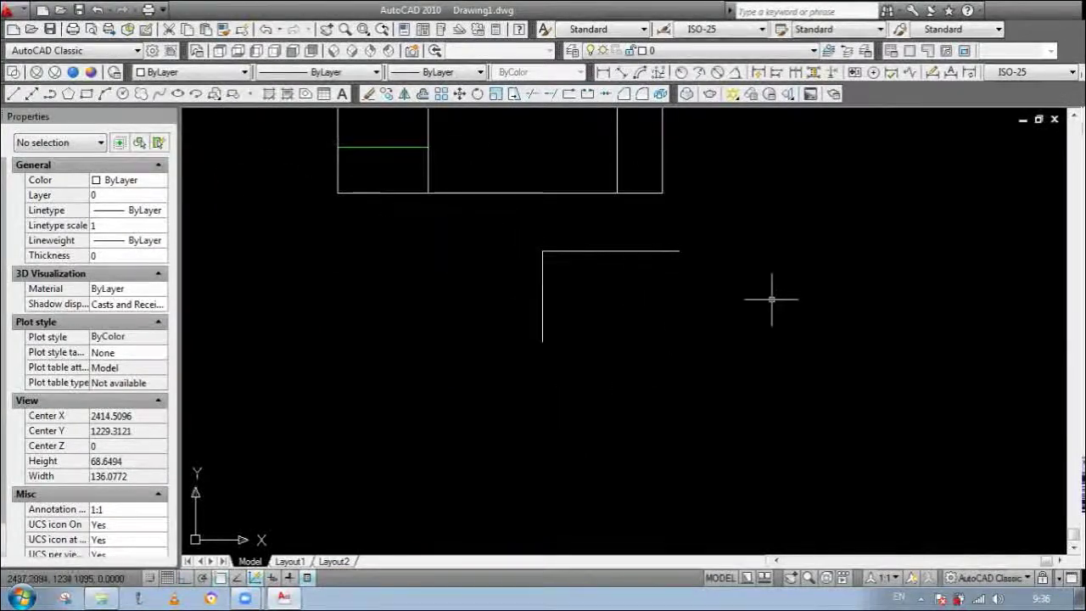
# Step: Complete the copied notch lines into a rectangle with a horizontal and a vertical line, and trim the overhanging ends
pyautogui.press('Return')
pyautogui.click(542, 341)
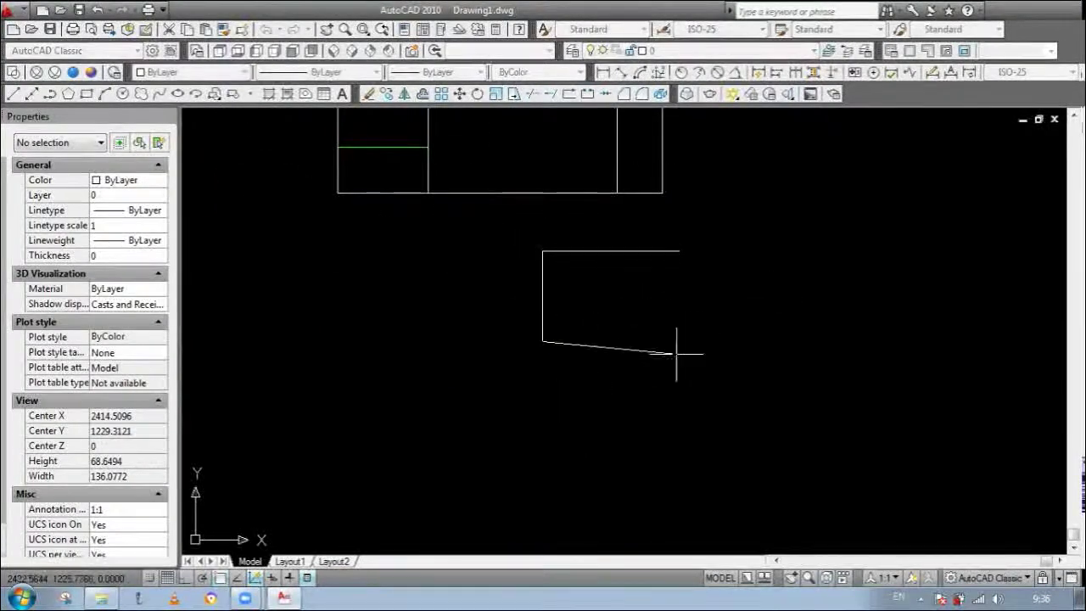
pyautogui.press('F8')
pyautogui.click(771, 341)
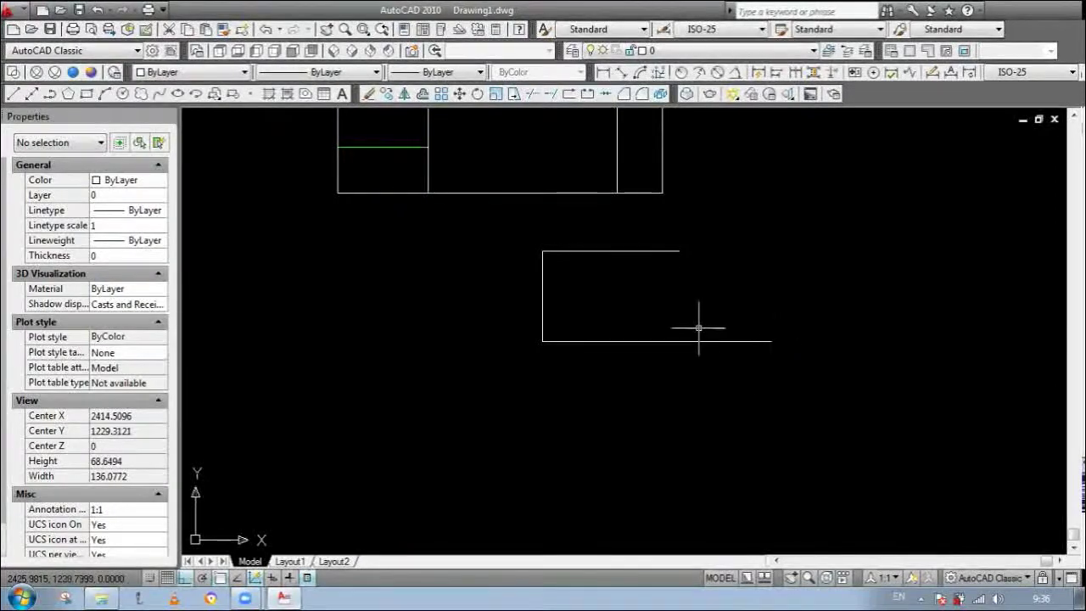
pyautogui.click(679, 251)
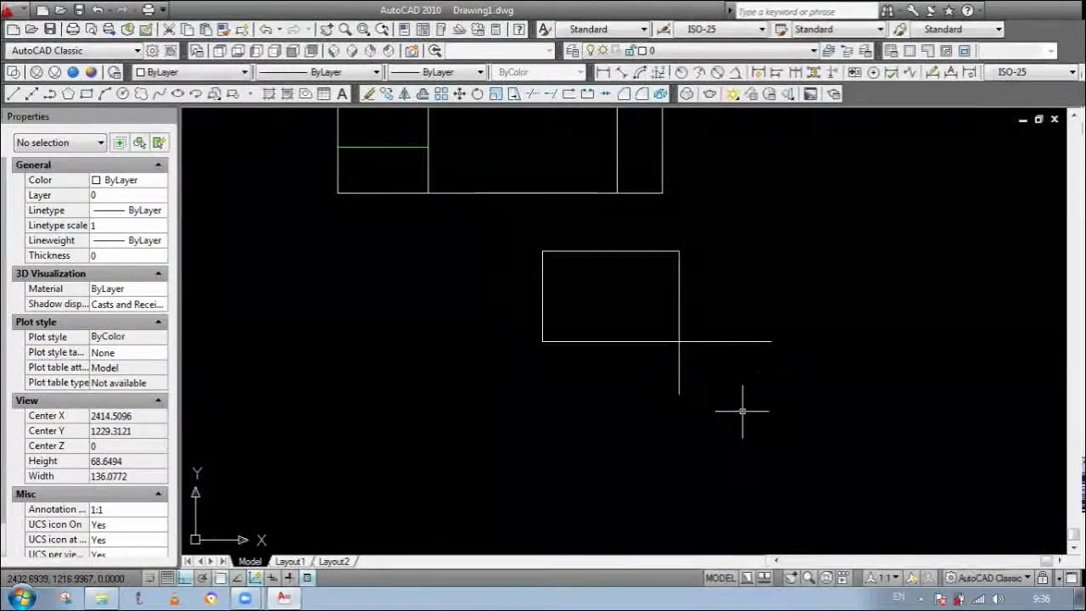
pyautogui.click(767, 390)
pyautogui.click(735, 308)
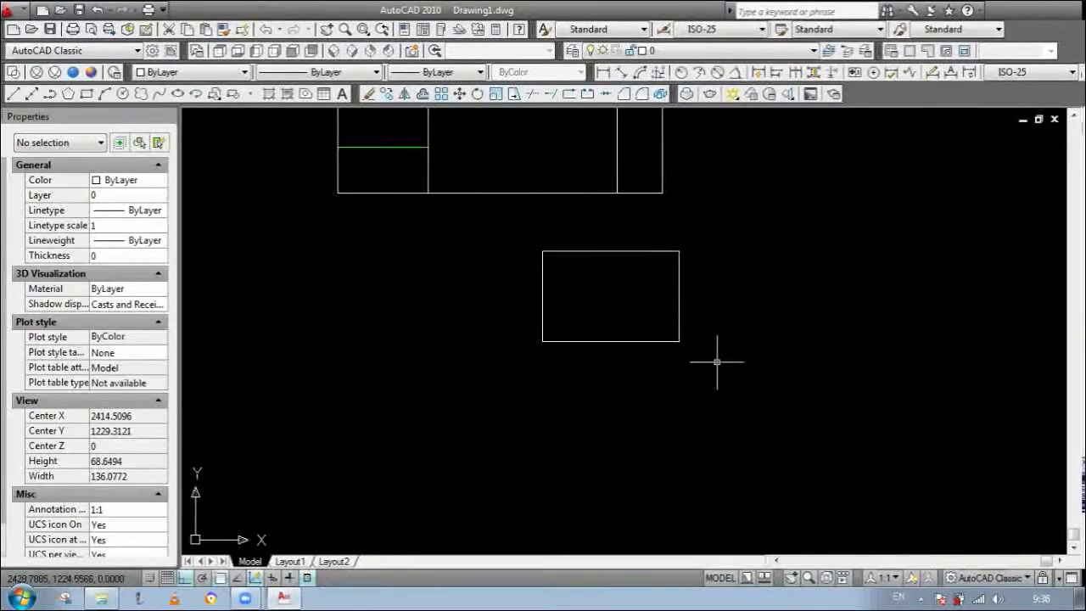
pyautogui.click(671, 343)
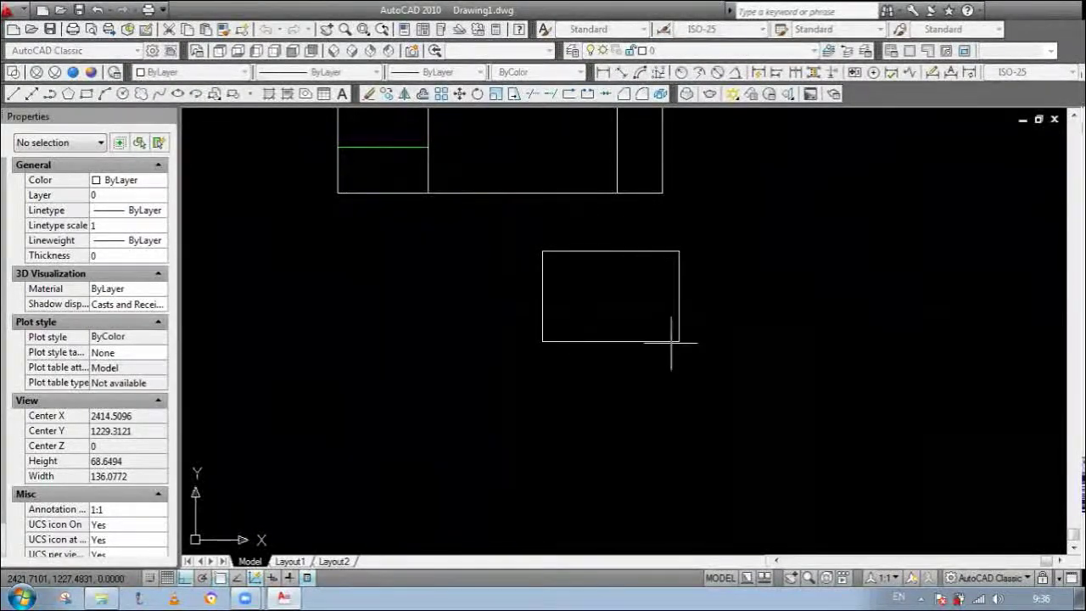
# Step: Join the four lines of the notch rectangle into one closed polyline and check that it selects as a single object
pyautogui.click(760, 395)
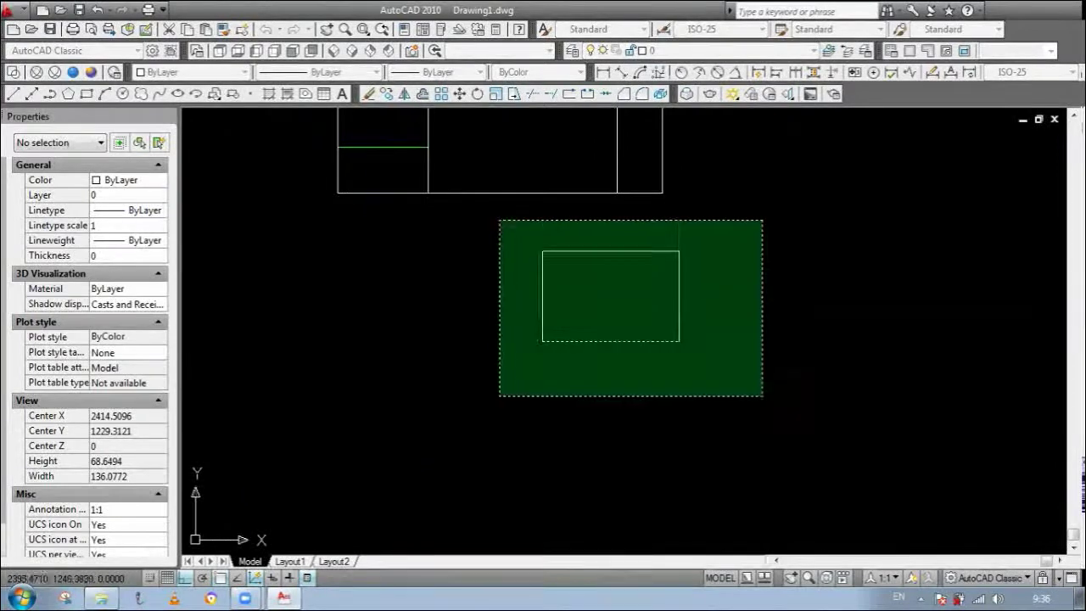
pyautogui.click(497, 218)
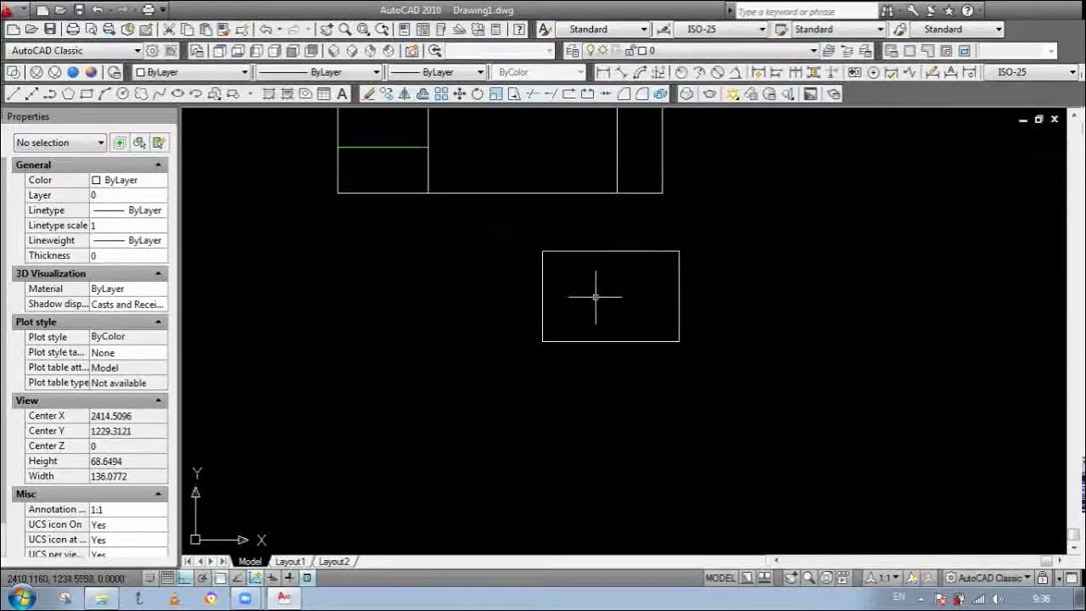
pyautogui.click(614, 251)
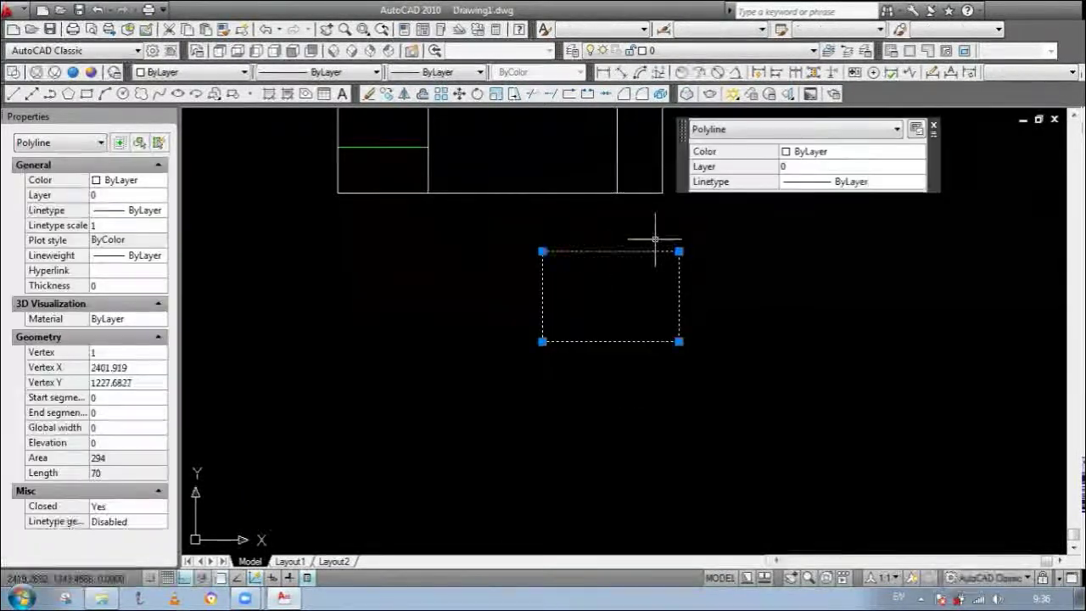
pyautogui.press('Escape')
# Step: Examine the corner notch in the dimensioned top view and the height dimensions of the side view
pyautogui.scroll(-2, 694, 259)
pyautogui.scroll(-3, 666, 290)
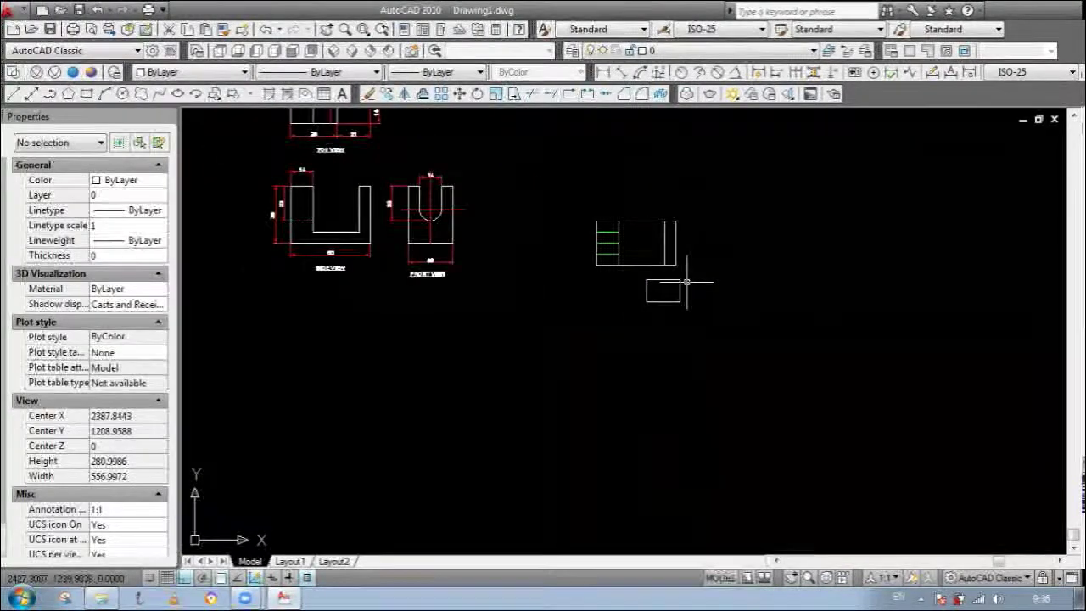
pyautogui.scroll(1, 472, 214)
pyautogui.scroll(2, 471, 214)
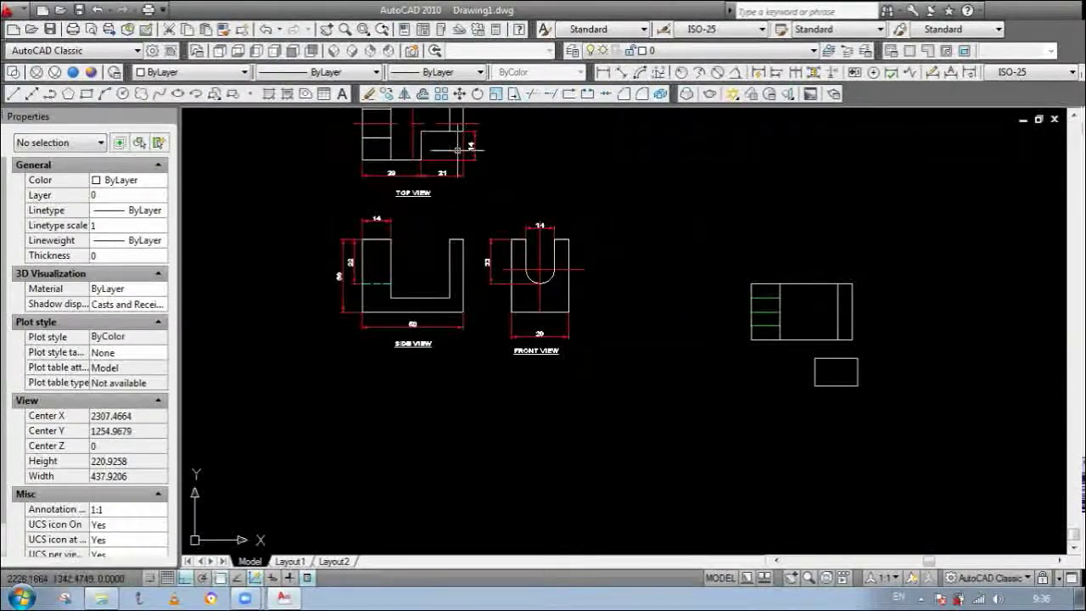
pyautogui.scroll(1, 342, 270)
pyautogui.scroll(4, 352, 253)
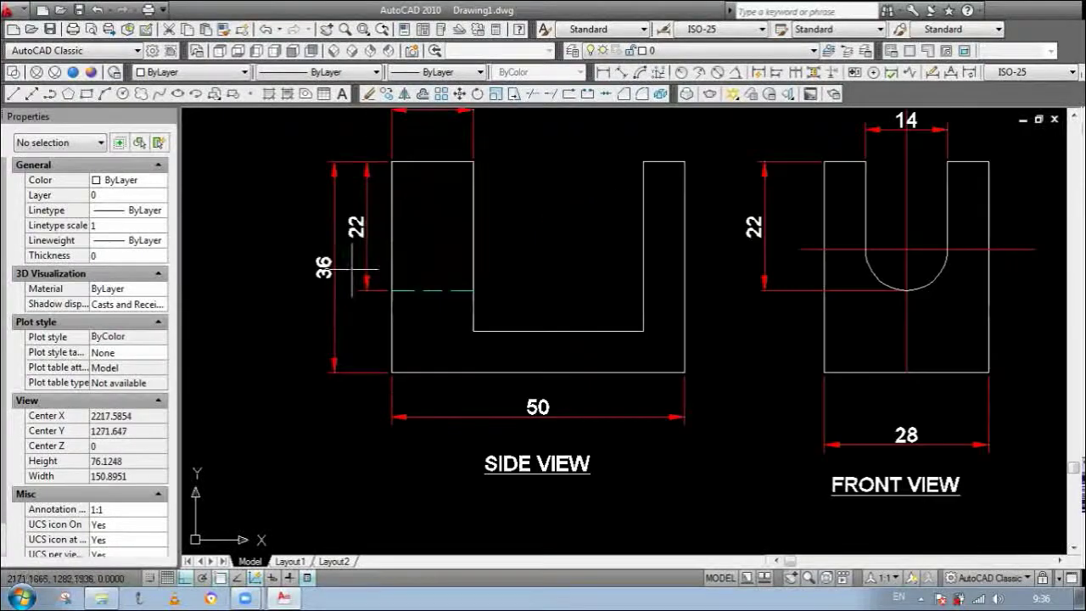
pyautogui.scroll(-5, 353, 250)
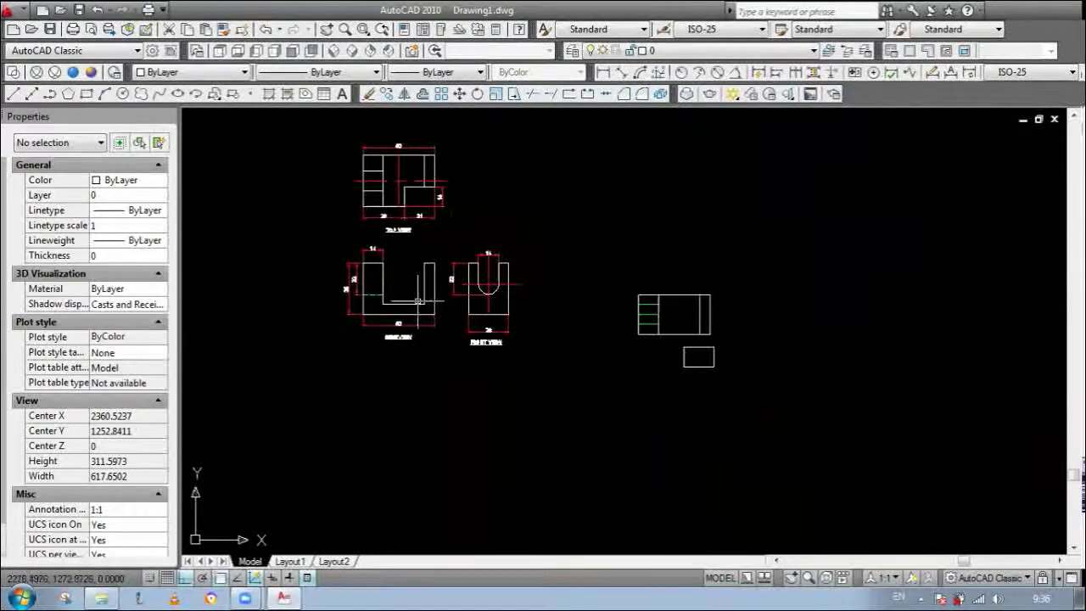
# Step: Extrude the closed notch rectangle below the solid to a height of 40
pyautogui.scroll(1, 314, 282)
pyautogui.scroll(4, 829, 388)
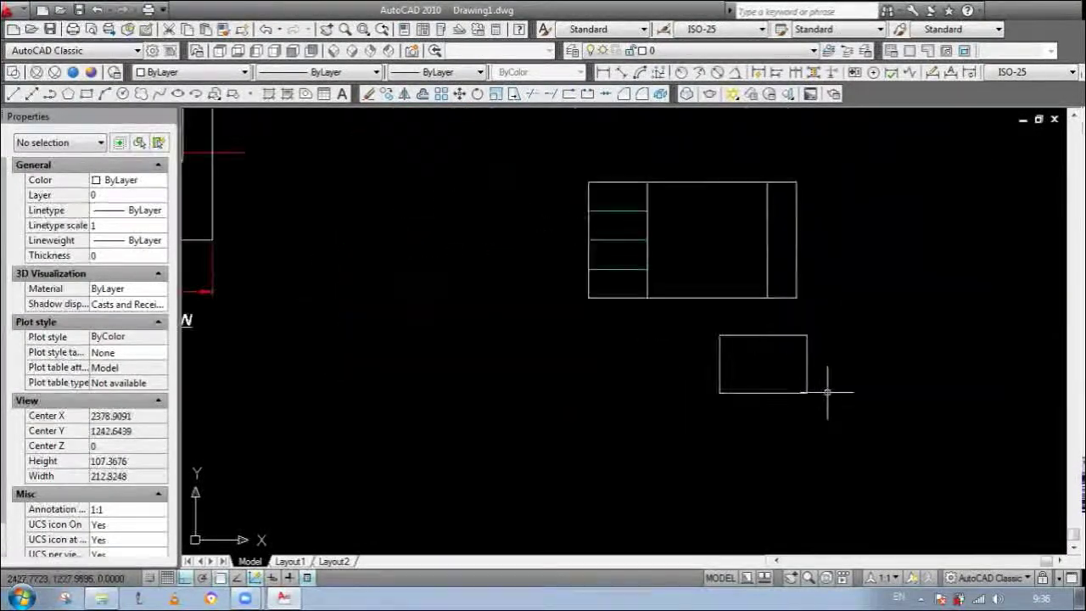
pyautogui.scroll(2, 750, 398)
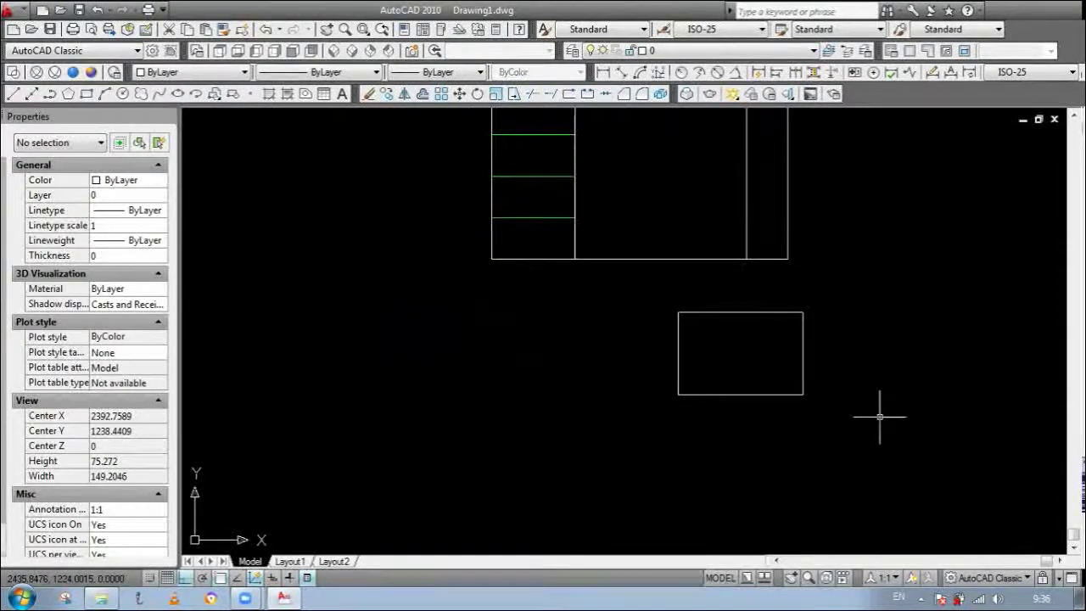
pyautogui.press('Return')
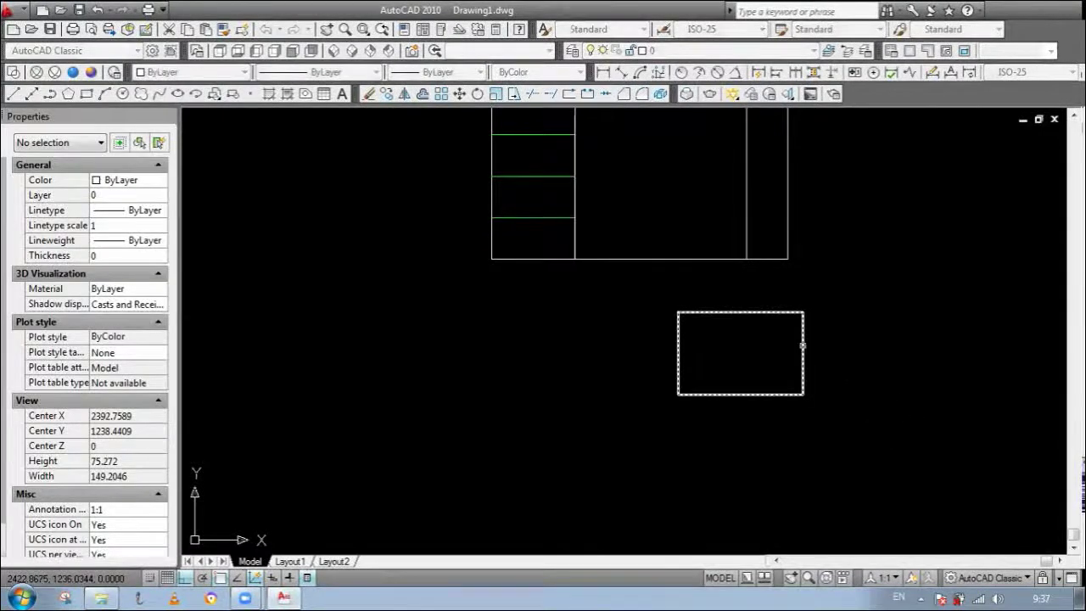
pyautogui.click(805, 345)
pyautogui.press('Return')
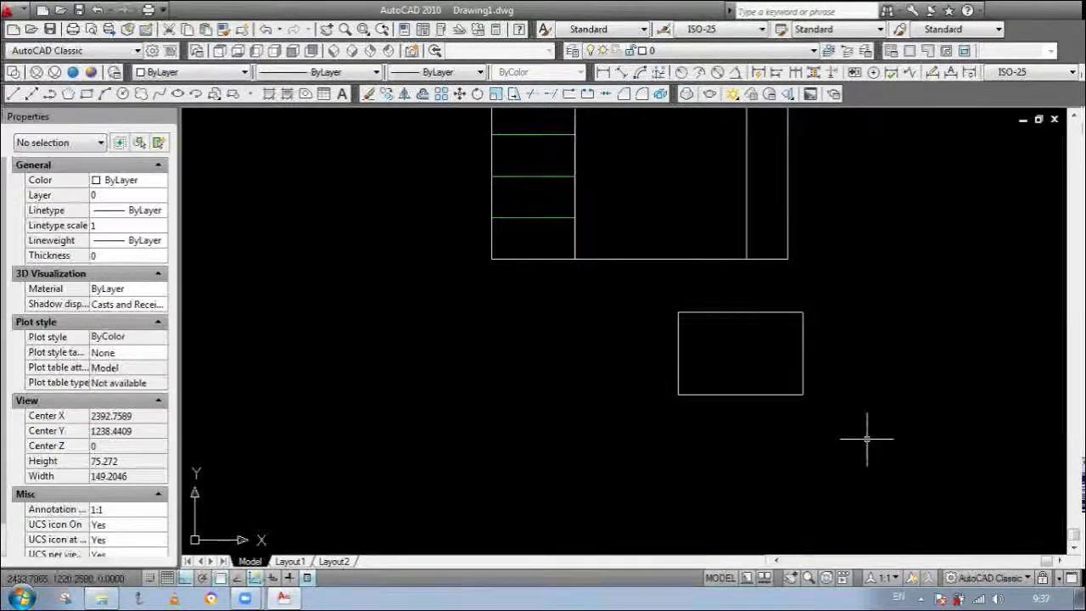
# Step: In the southwest isometric view, move the extruded block by its outer top corner onto the matching outer top corner of the body's tall wall
pyautogui.click(335, 51)
pyautogui.scroll(3, 975, 301)
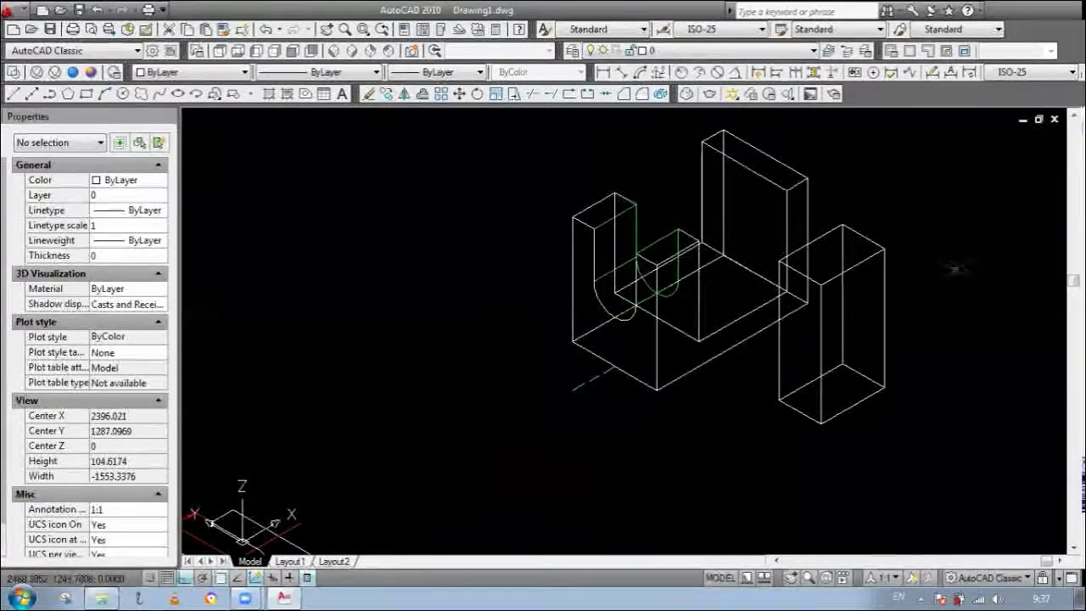
pyautogui.scroll(-2, 760, 303)
pyautogui.scroll(3, 835, 273)
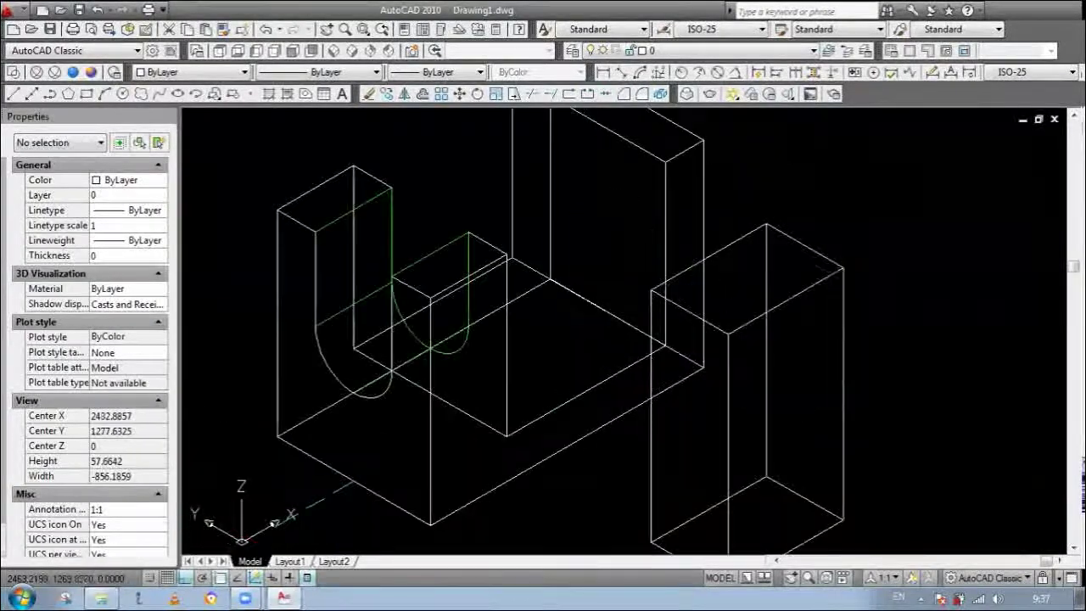
pyautogui.click(885, 343)
pyautogui.click(768, 257)
pyautogui.click(814, 285)
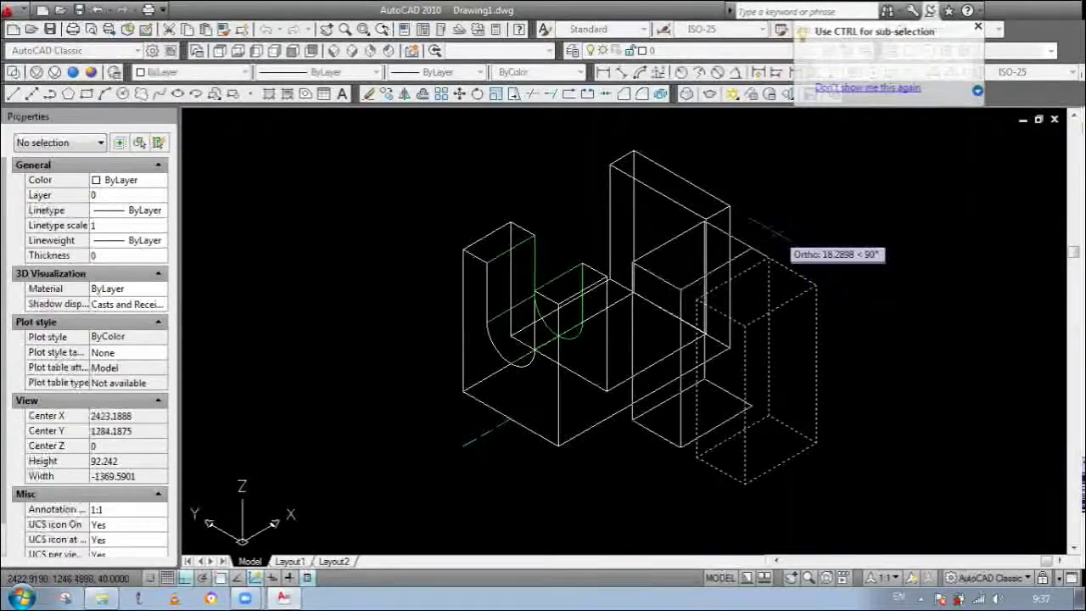
pyautogui.scroll(4, 789, 246)
pyautogui.scroll(-5, 696, 197)
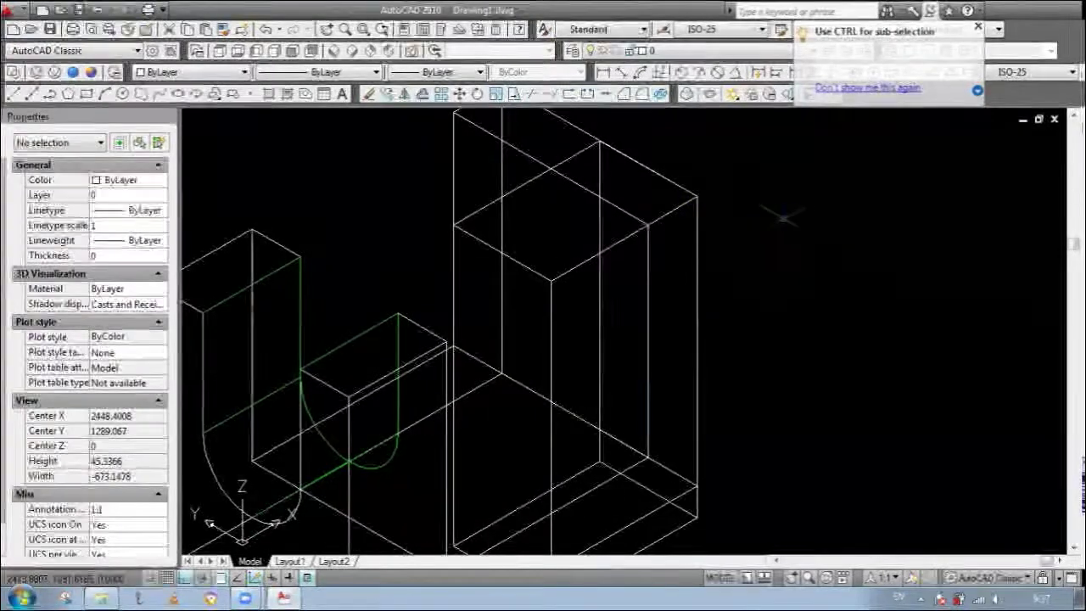
pyautogui.scroll(2, 556, 289)
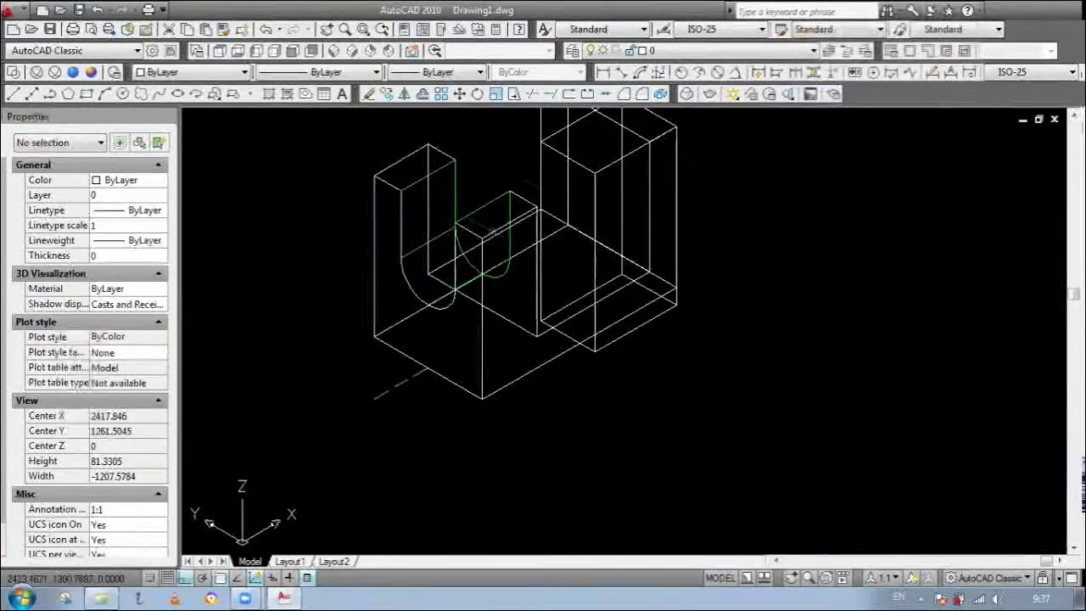
# Step: Subtract the placed block from the slotted body to cut the corner notch
pyautogui.scroll(-1, 526, 182)
pyautogui.scroll(3, 628, 203)
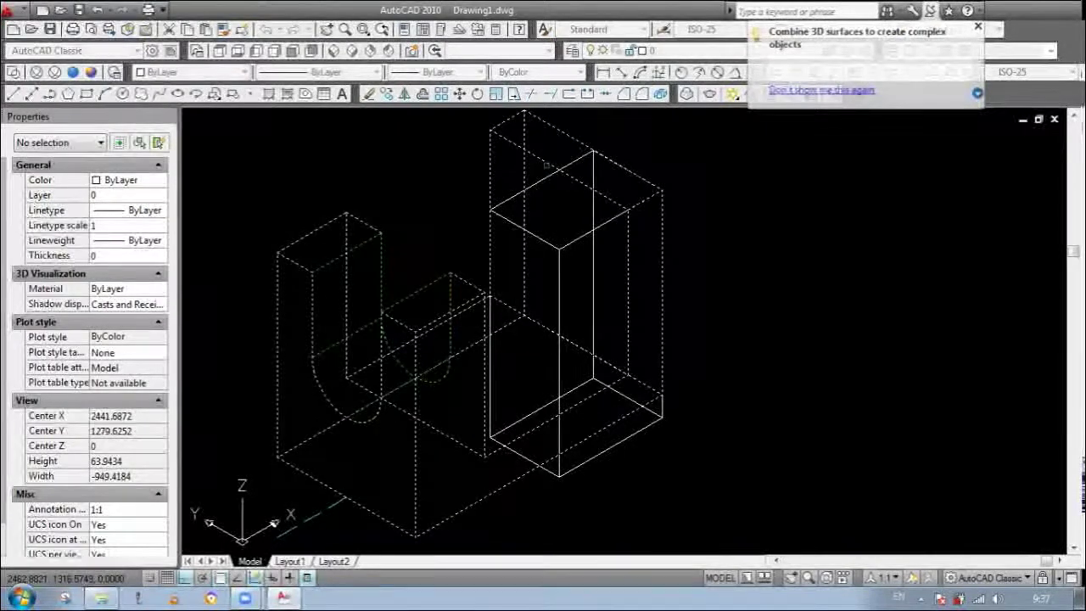
pyautogui.click(556, 246)
pyautogui.press('Return')
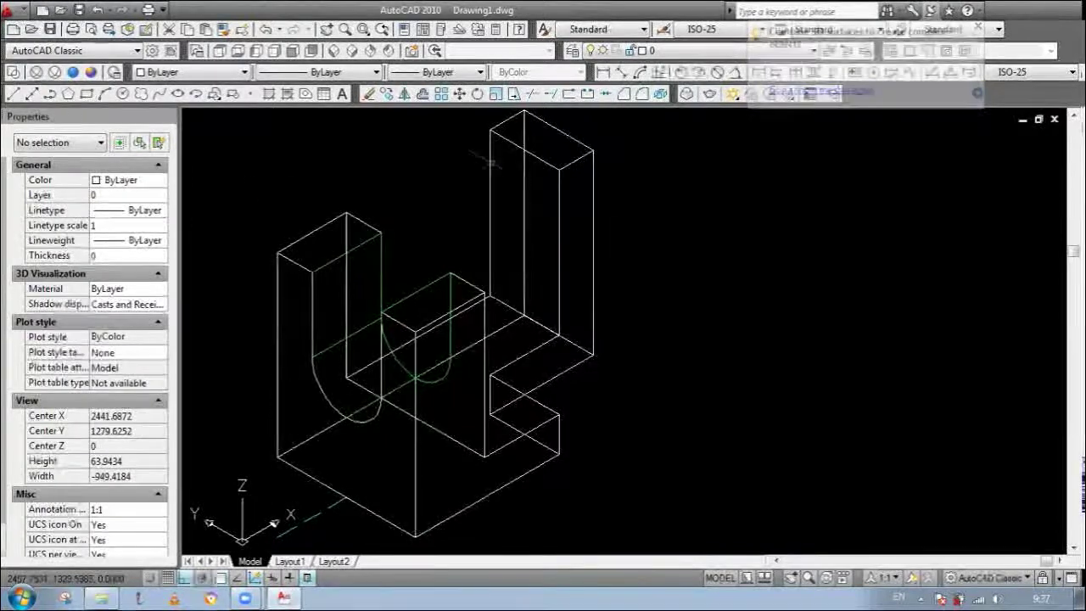
# Step: Examine the notched solid in the Realistic visual style, and return it to the 2D wireframe style
pyautogui.click(73, 72)
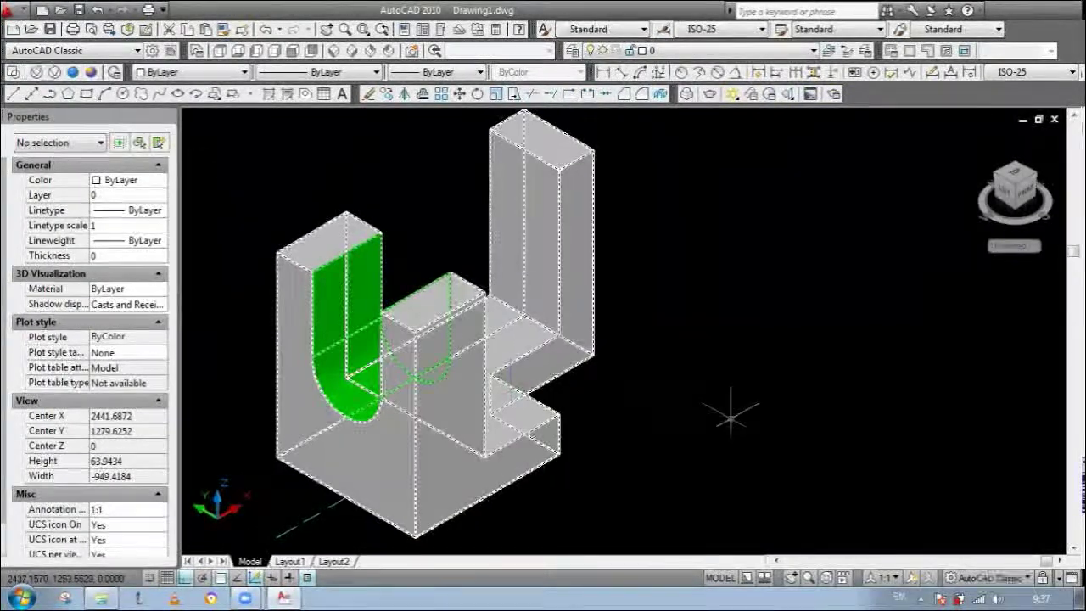
pyautogui.scroll(-2, 514, 299)
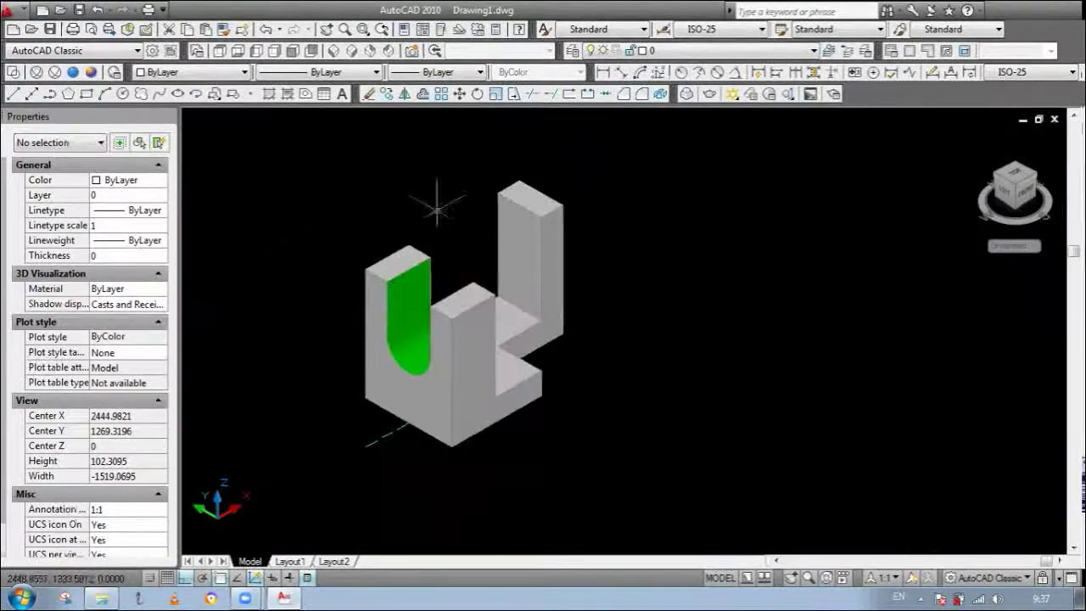
pyautogui.scroll(2, 547, 229)
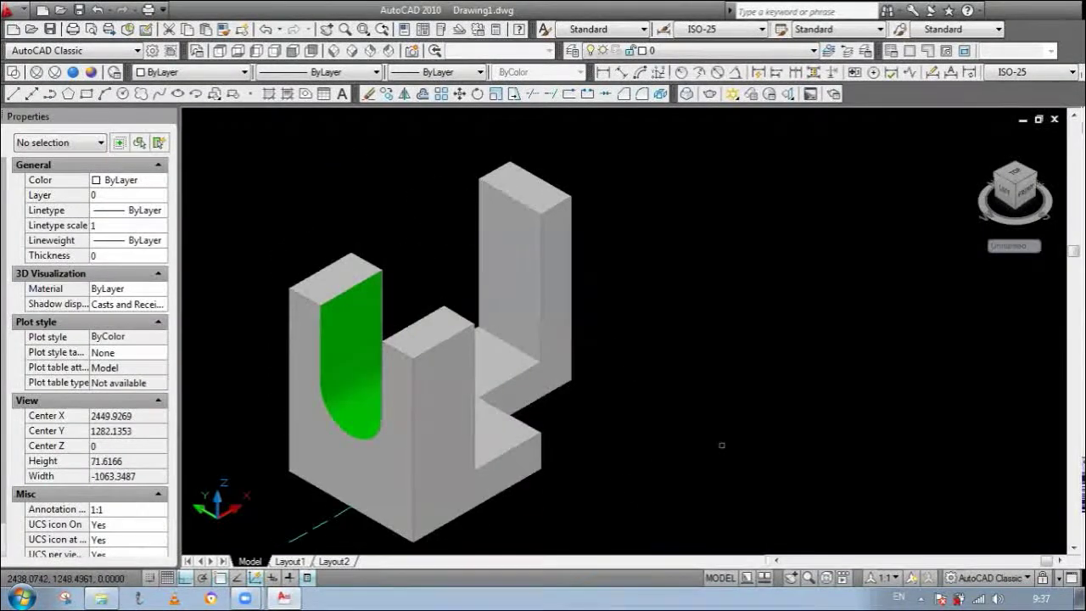
pyautogui.scroll(-2, 626, 431)
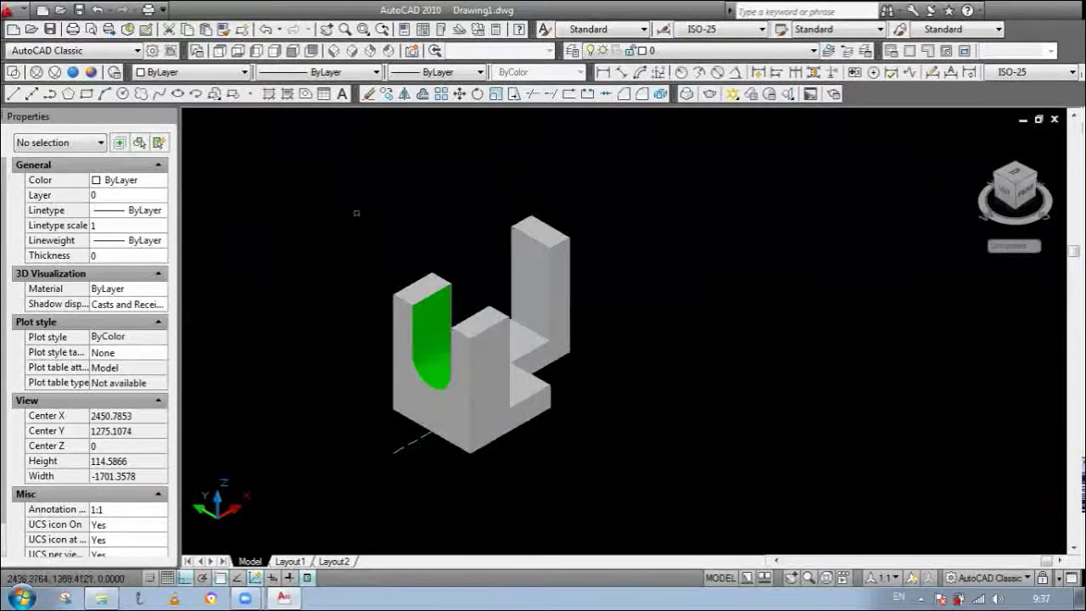
pyautogui.scroll(2, 475, 418)
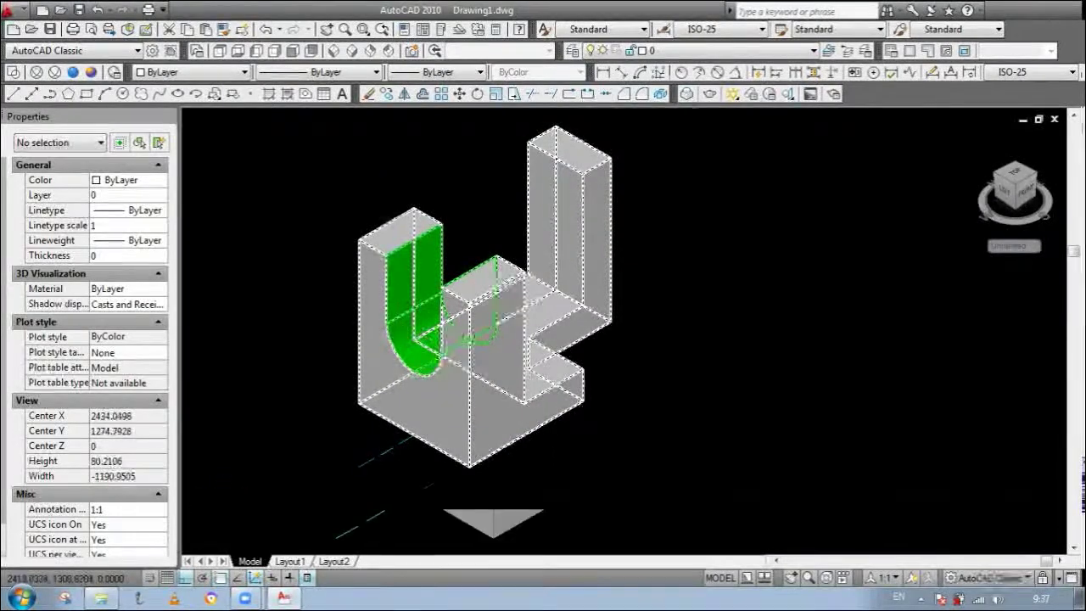
pyautogui.scroll(-1, 381, 195)
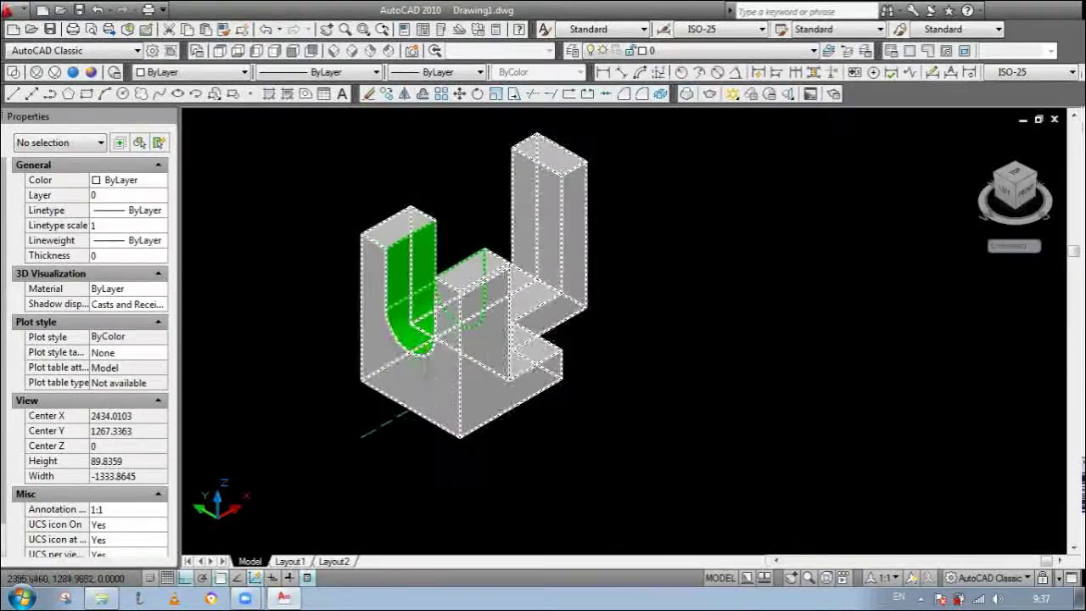
pyautogui.scroll(1, 426, 367)
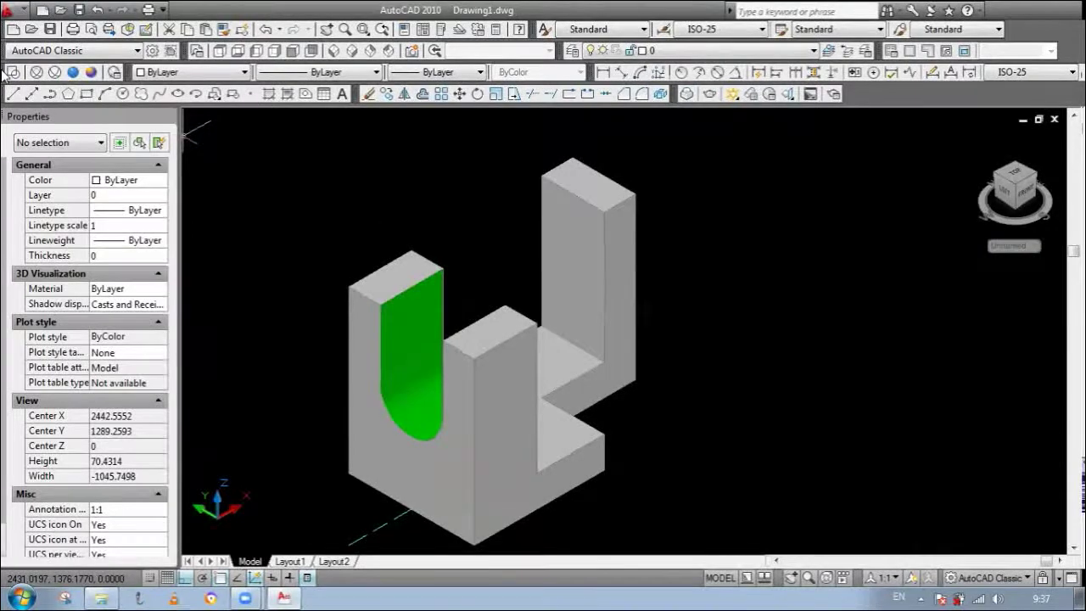
pyautogui.click(13, 73)
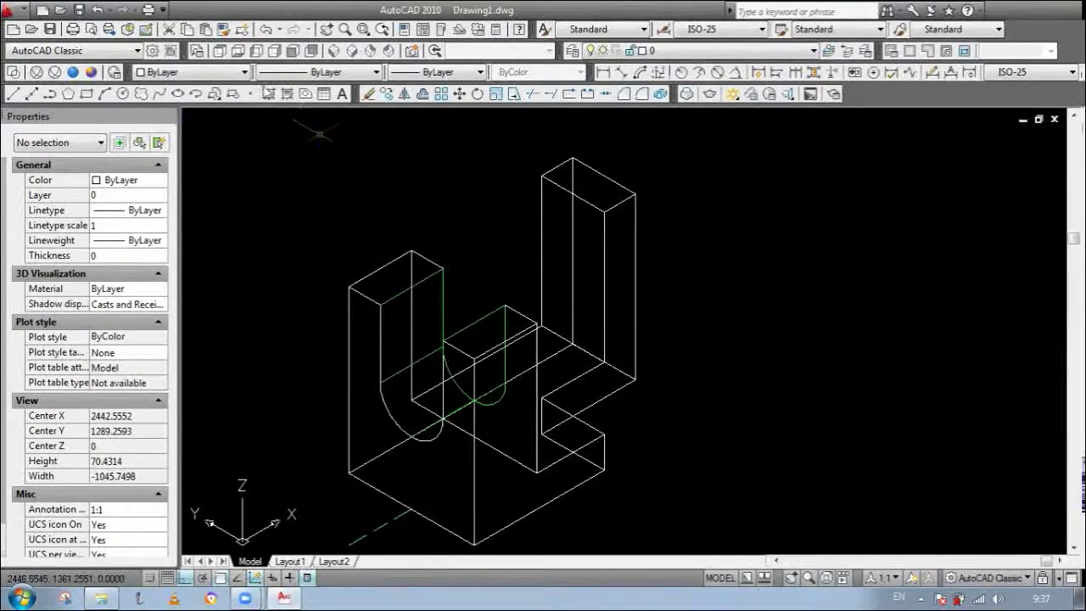
# Step: Change the color of the finished 3D solid to Red
pyautogui.scroll(-8, 512, 307)
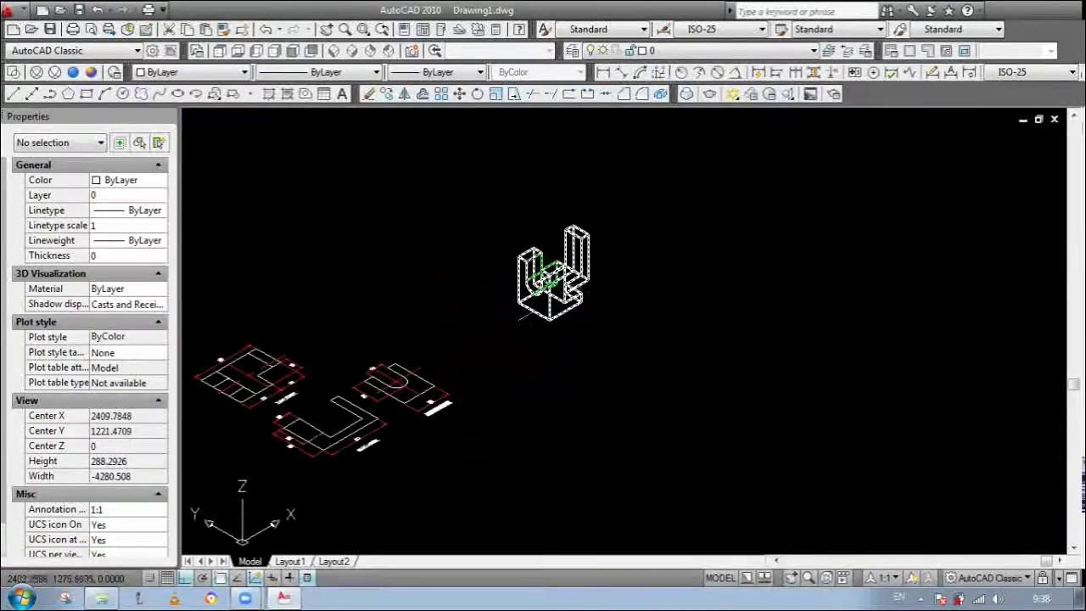
pyautogui.scroll(5, 347, 389)
pyautogui.scroll(-3, 594, 348)
pyautogui.scroll(3, 717, 246)
pyautogui.scroll(-3, 696, 271)
pyautogui.scroll(3, 685, 286)
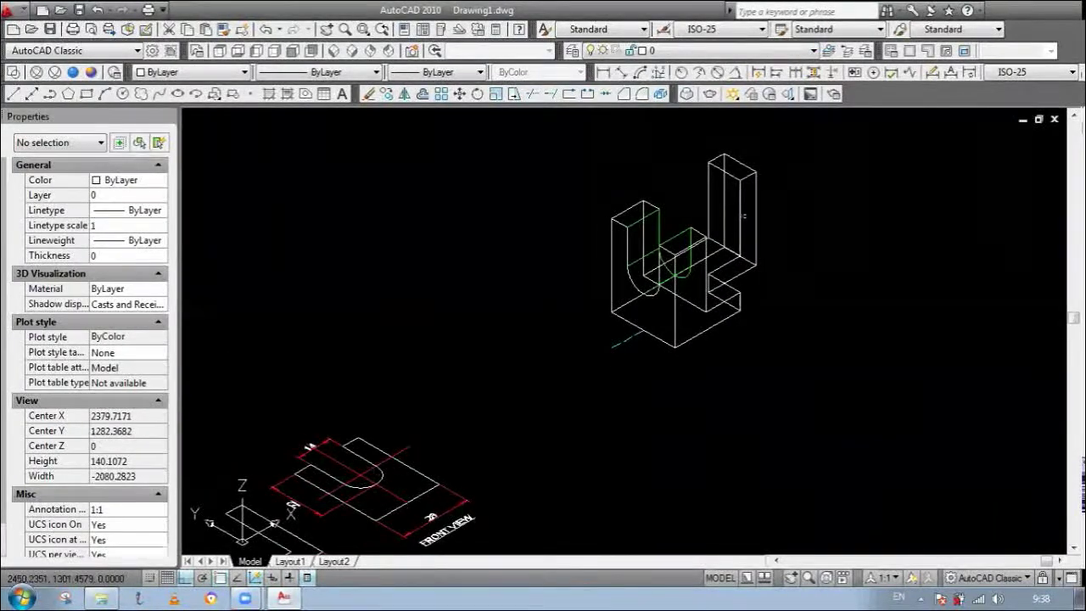
pyautogui.click(744, 216)
pyautogui.click(917, 129)
pyautogui.click(925, 129)
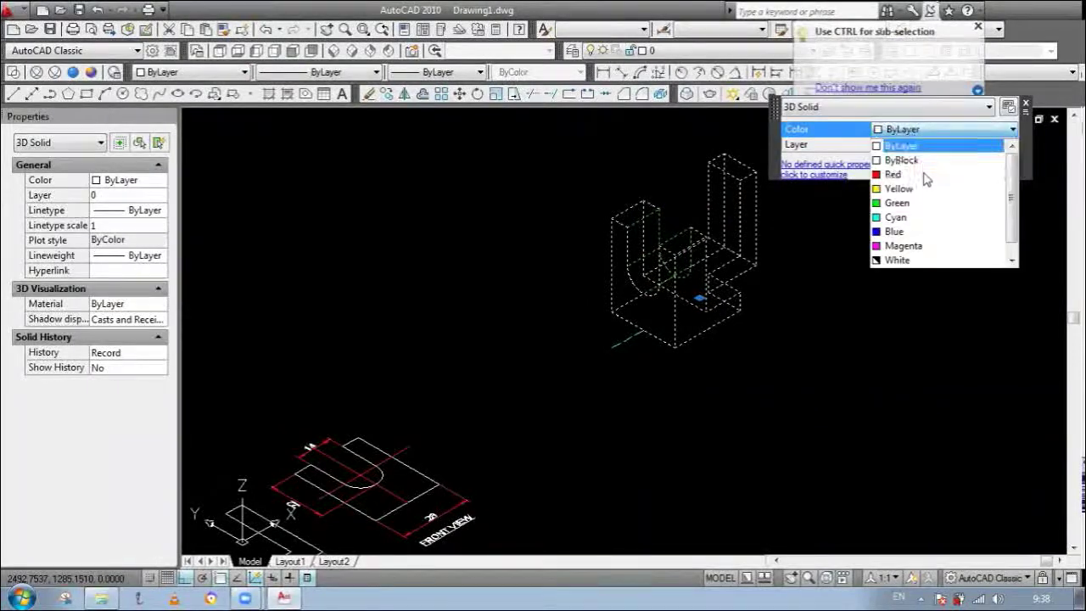
pyautogui.click(908, 174)
pyautogui.press('Escape')
# Step: Display the red solid in the Realistic visual style and inspect its slot and corner notch
pyautogui.scroll(2, 777, 272)
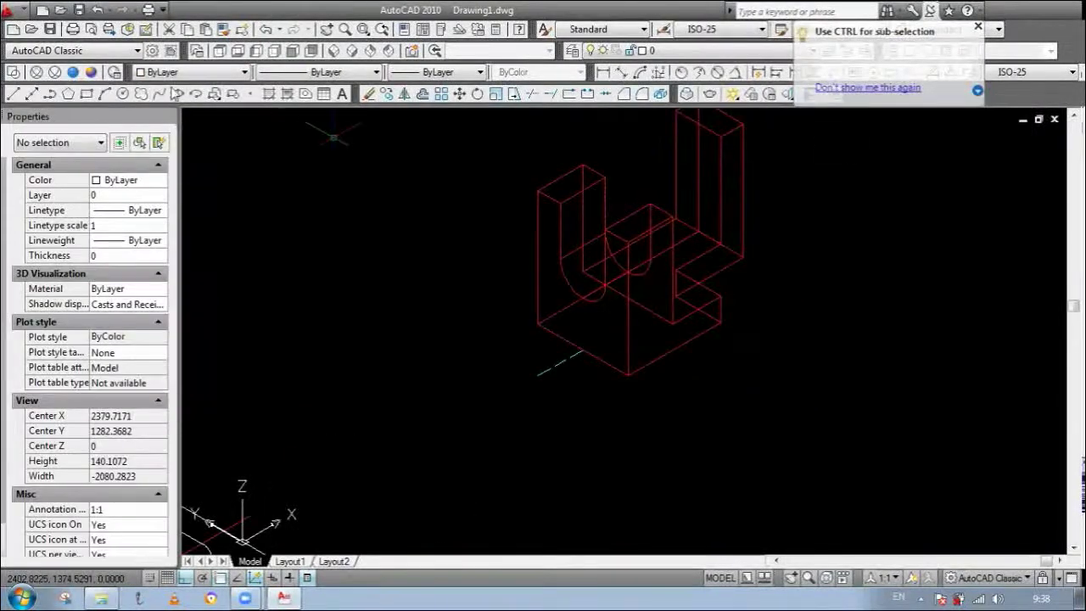
pyautogui.click(73, 73)
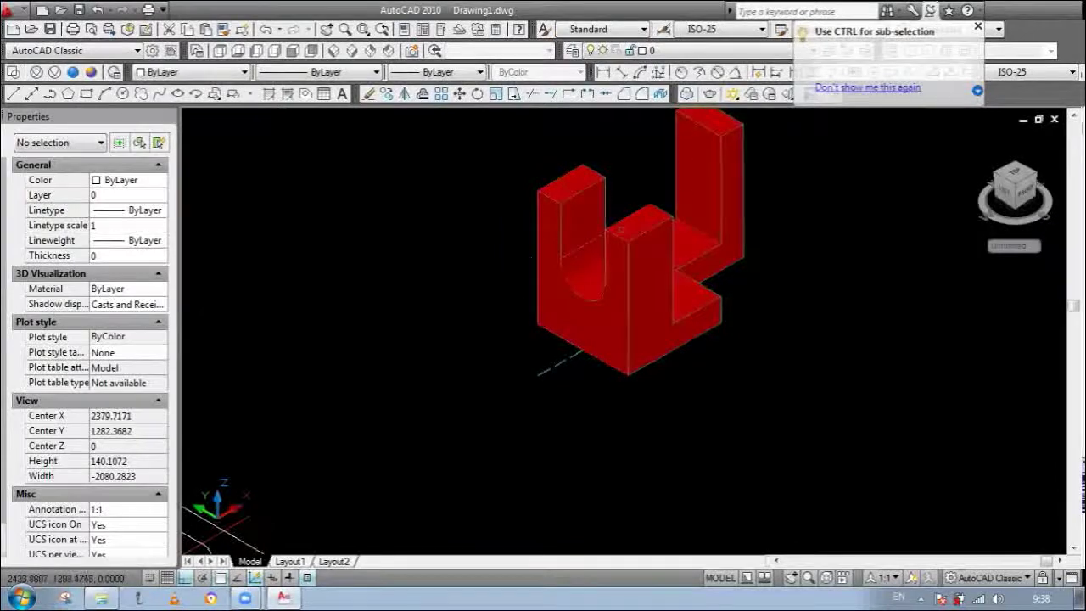
pyautogui.scroll(3, 621, 228)
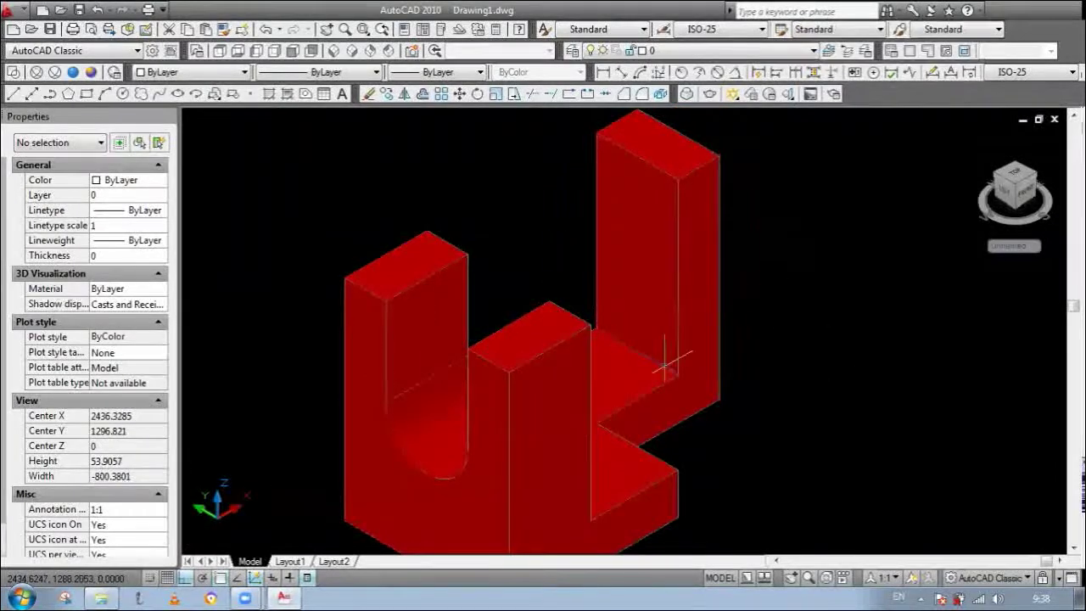
pyautogui.scroll(-4, 687, 408)
pyautogui.scroll(3, 708, 441)
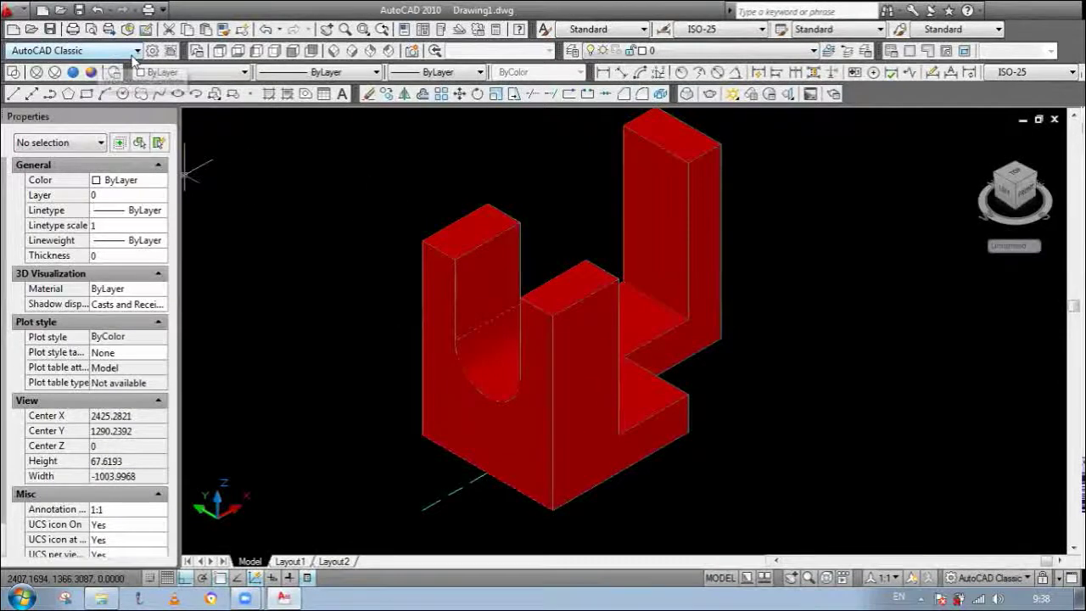
# Step: Switch from the classic workspace to the 3D Modeling workspace
pyautogui.click(93, 51)
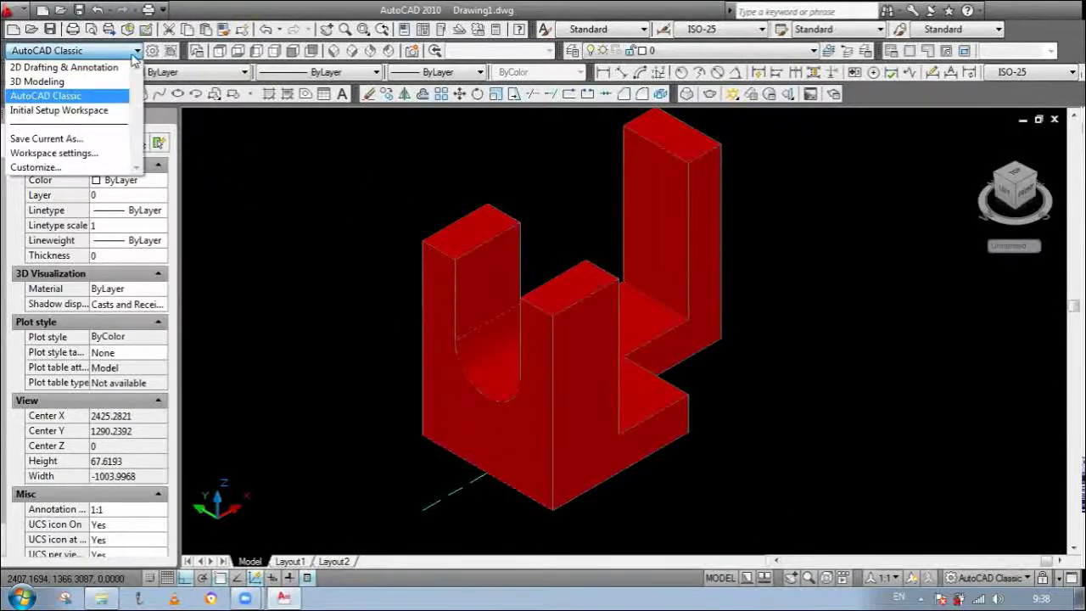
pyautogui.click(56, 83)
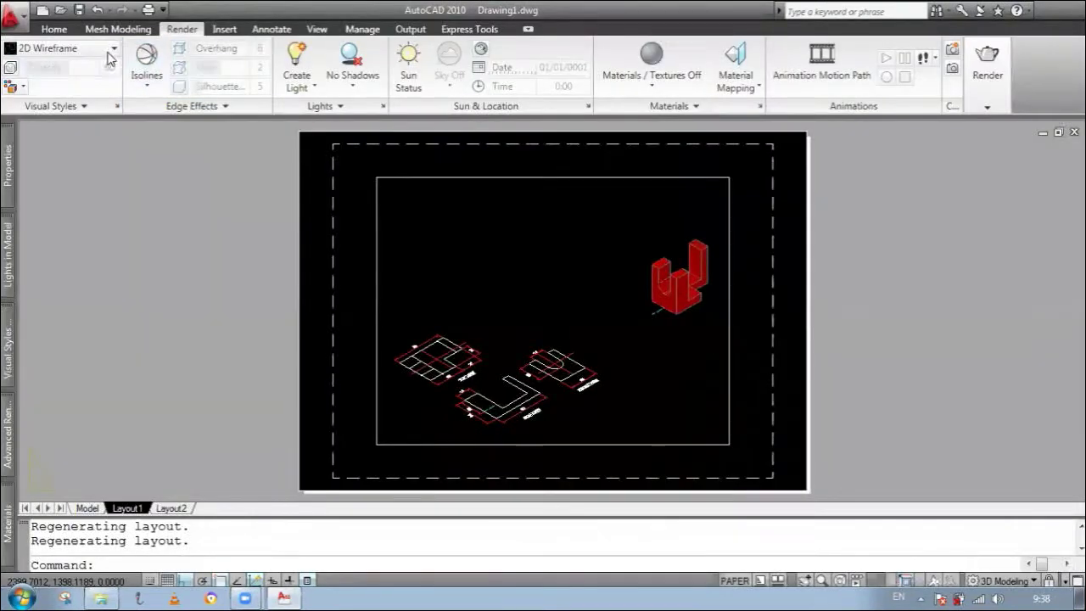
# Step: Try to apply the Realistic visual style in Layout1, and return to model space
pyautogui.click(115, 53)
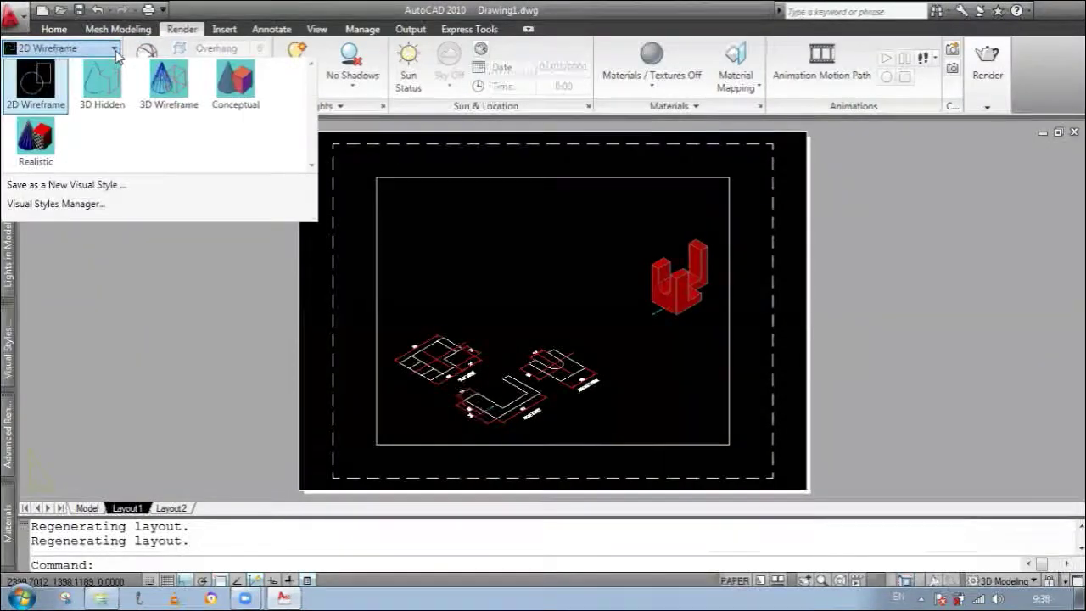
pyautogui.click(35, 140)
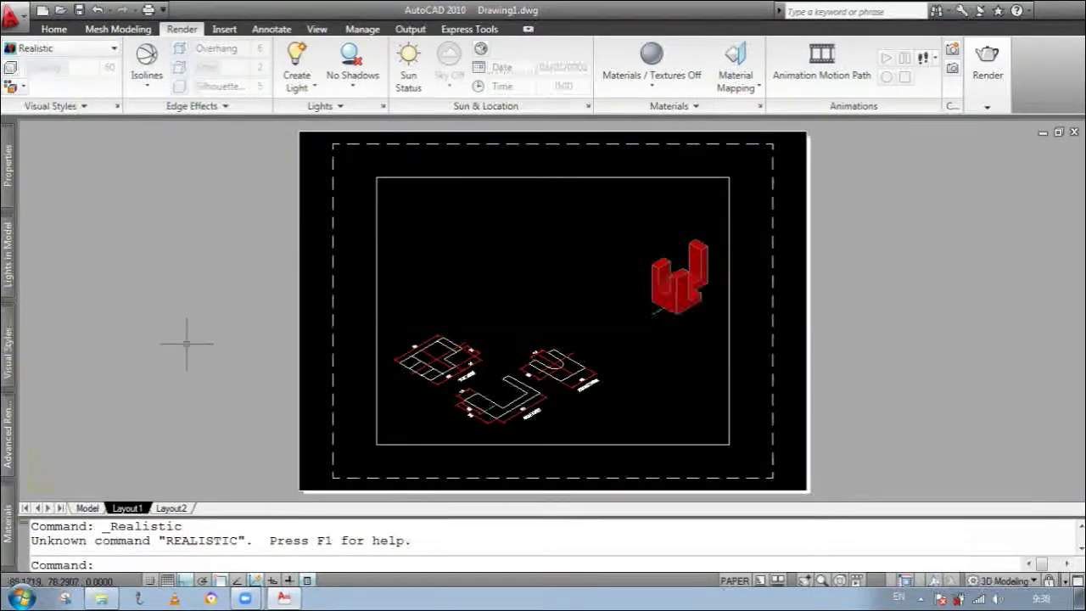
pyautogui.click(88, 509)
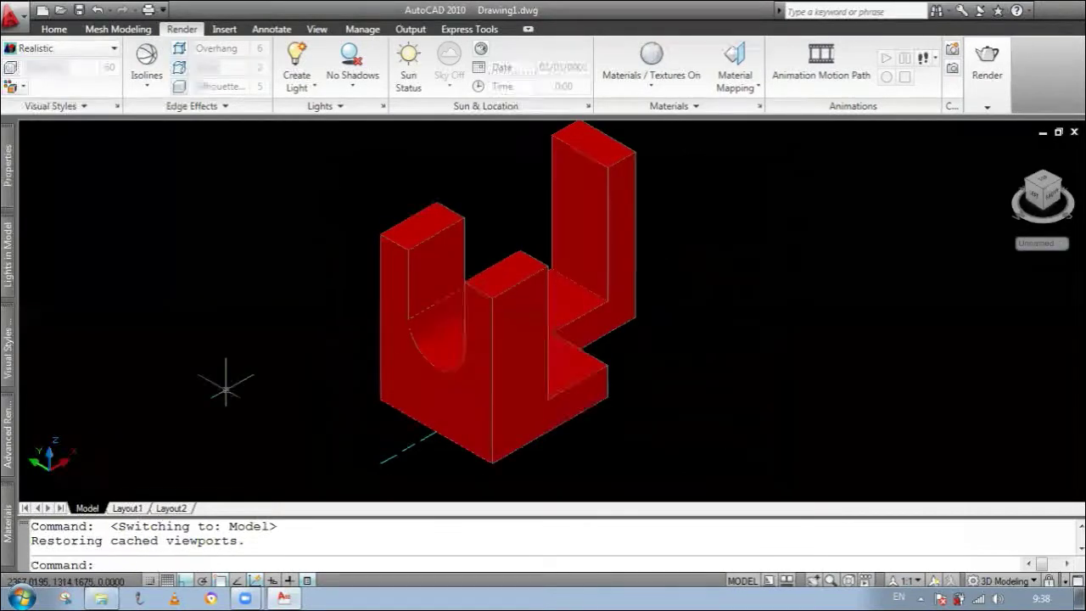
# Step: Reapply the Realistic visual style with the red solid selected, and clear the selection
pyautogui.click(379, 269)
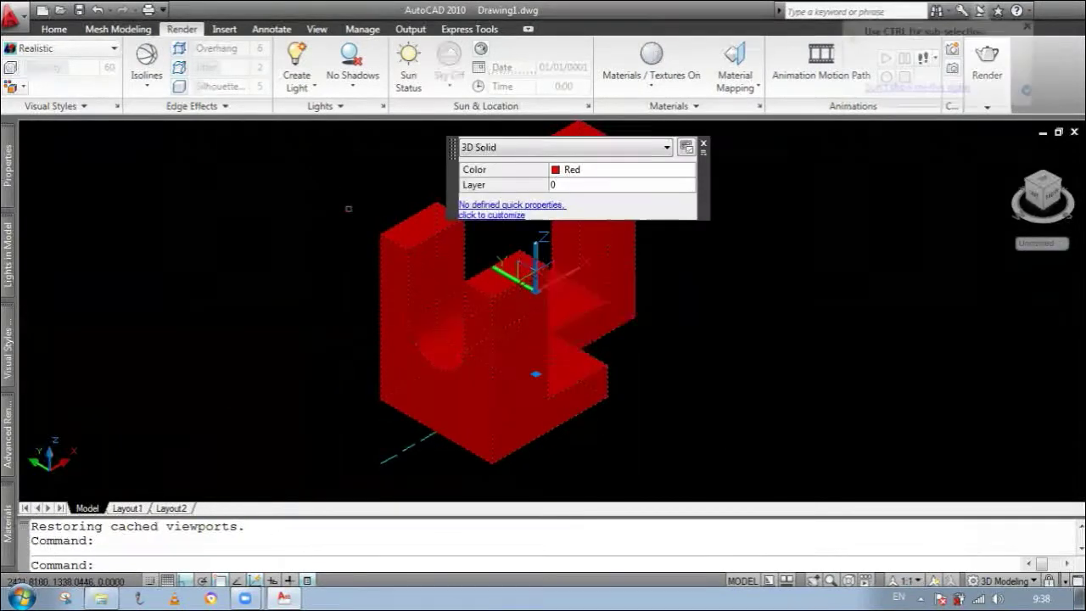
pyautogui.click(117, 54)
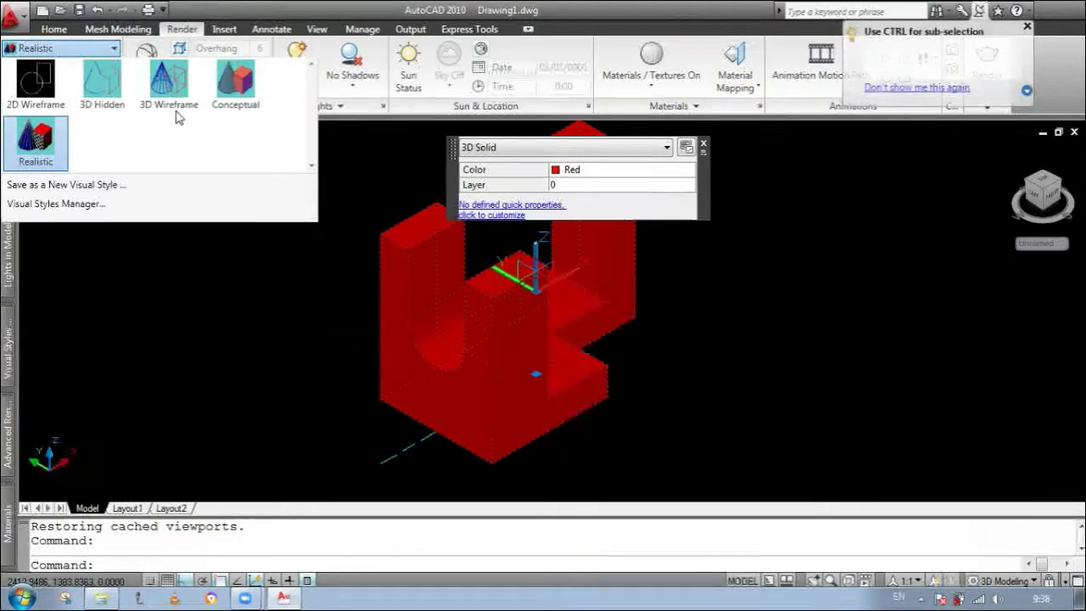
pyautogui.click(42, 153)
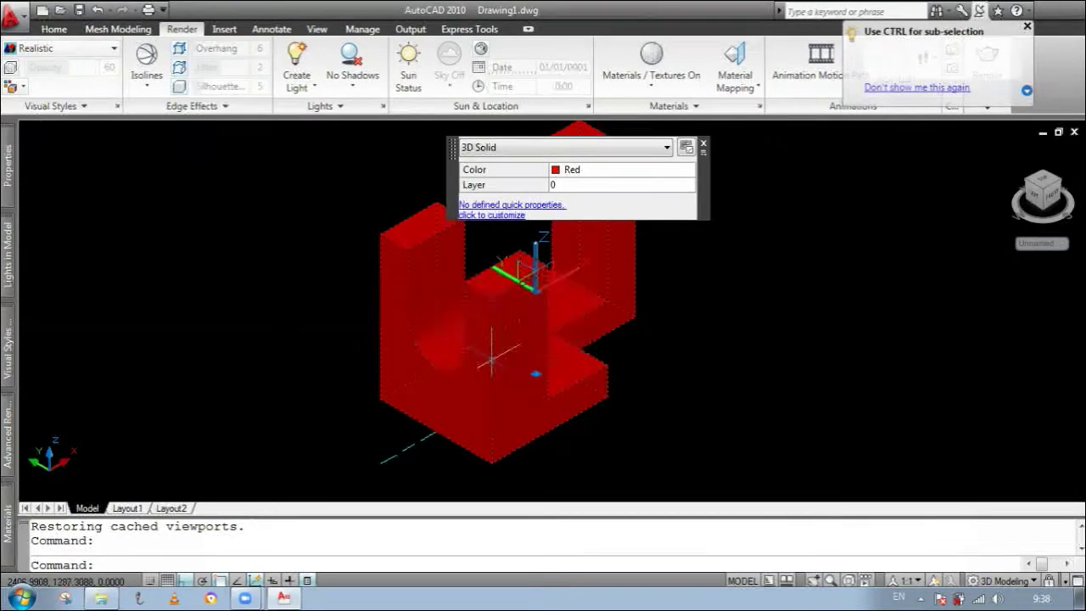
pyautogui.scroll(2, 499, 351)
pyautogui.press('Escape')
pyautogui.press('Escape')
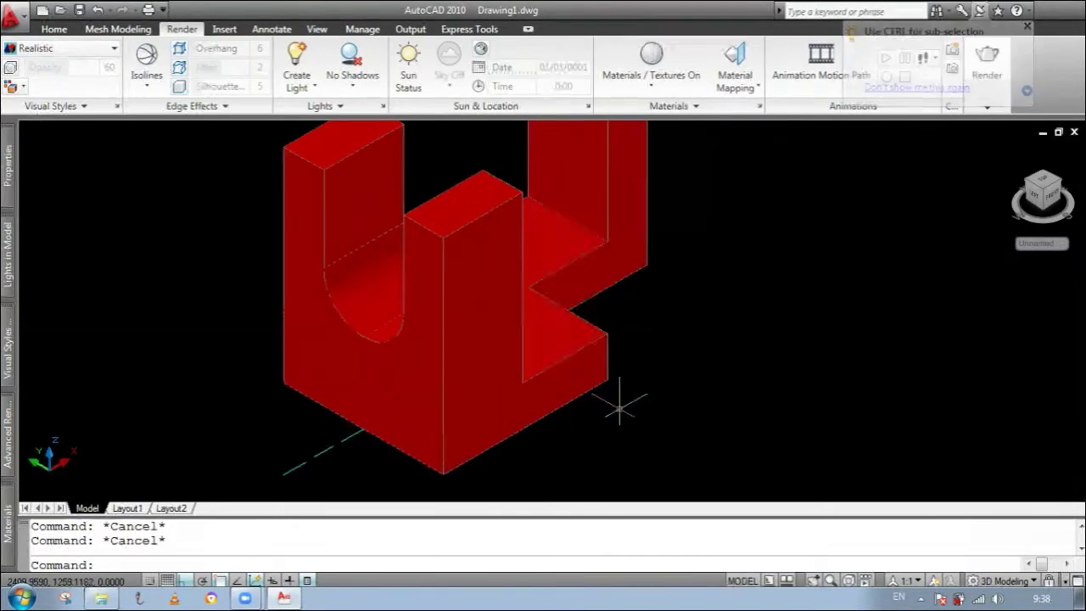
# Step: Go through the 3D modeling tool groups and choose the Realistic visual style again for the model view
pyautogui.click(117, 54)
pyautogui.click(125, 31)
pyautogui.click(125, 32)
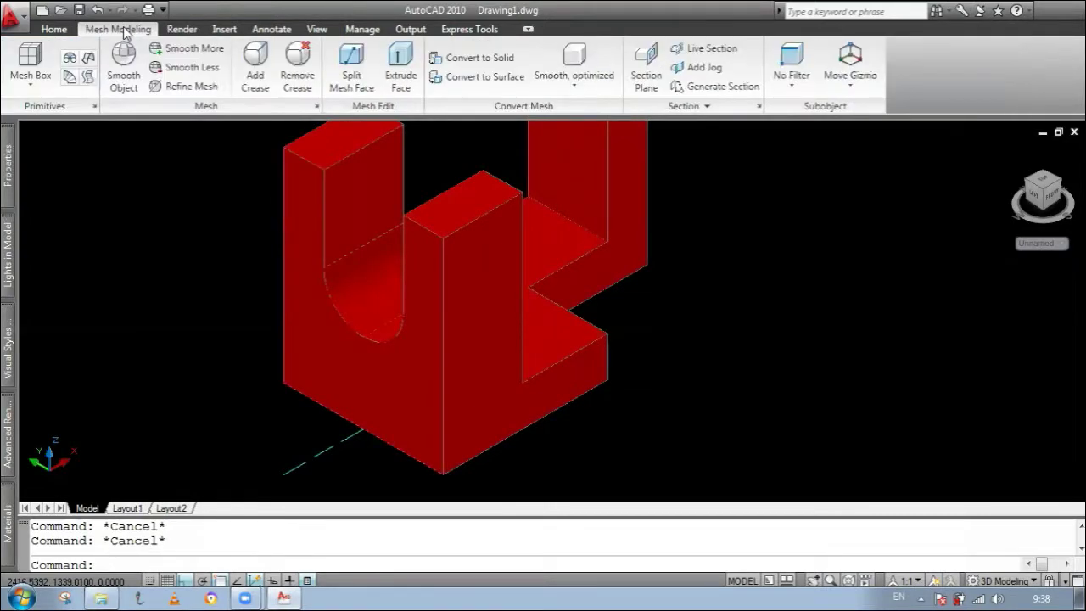
pyautogui.click(54, 29)
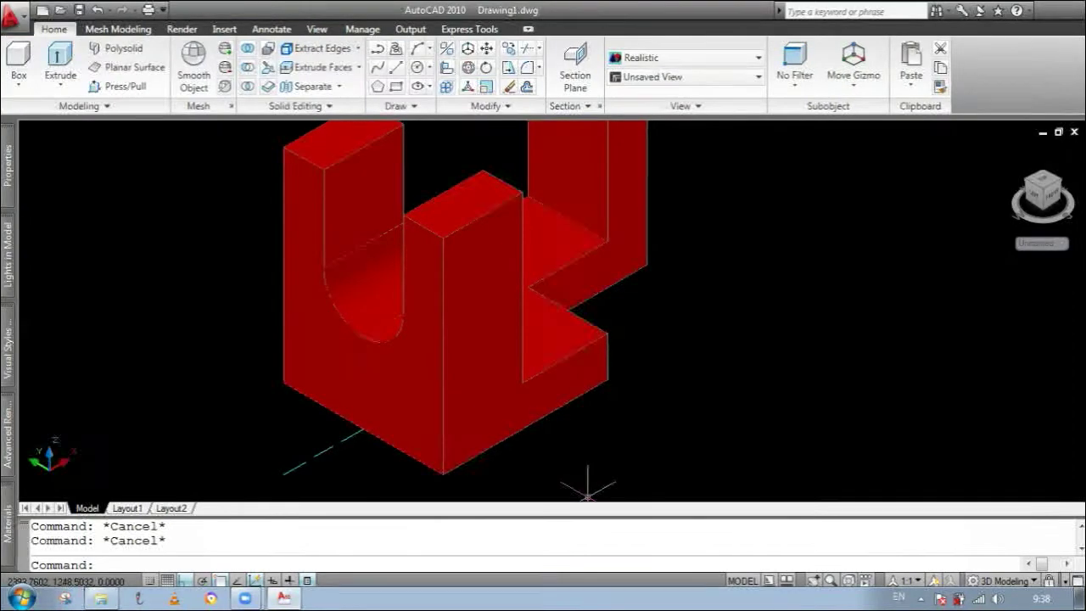
pyautogui.scroll(-2, 763, 466)
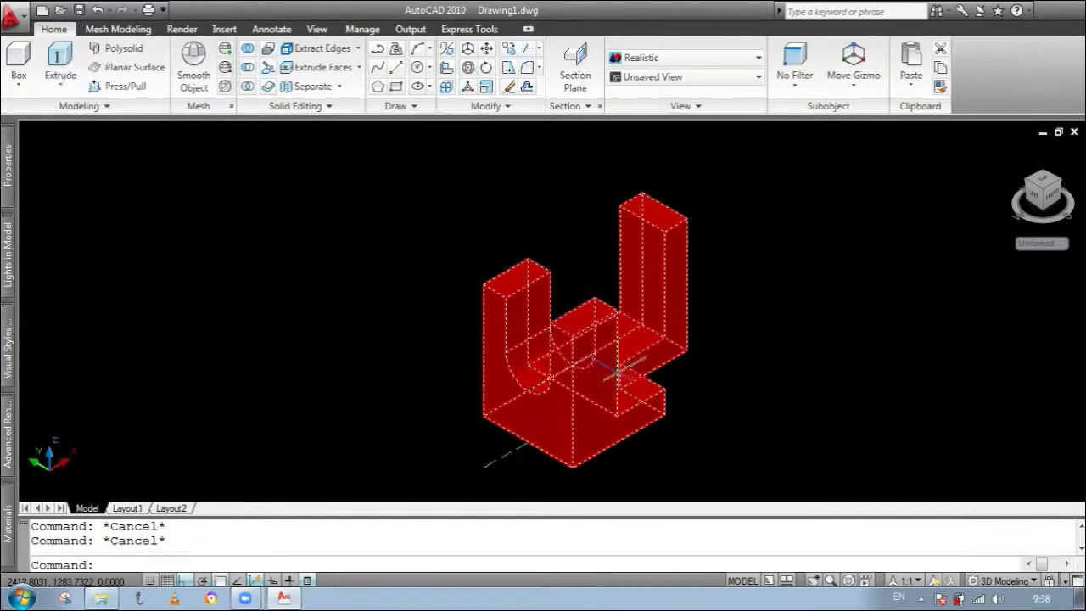
pyautogui.scroll(1, 662, 390)
pyautogui.click(758, 58)
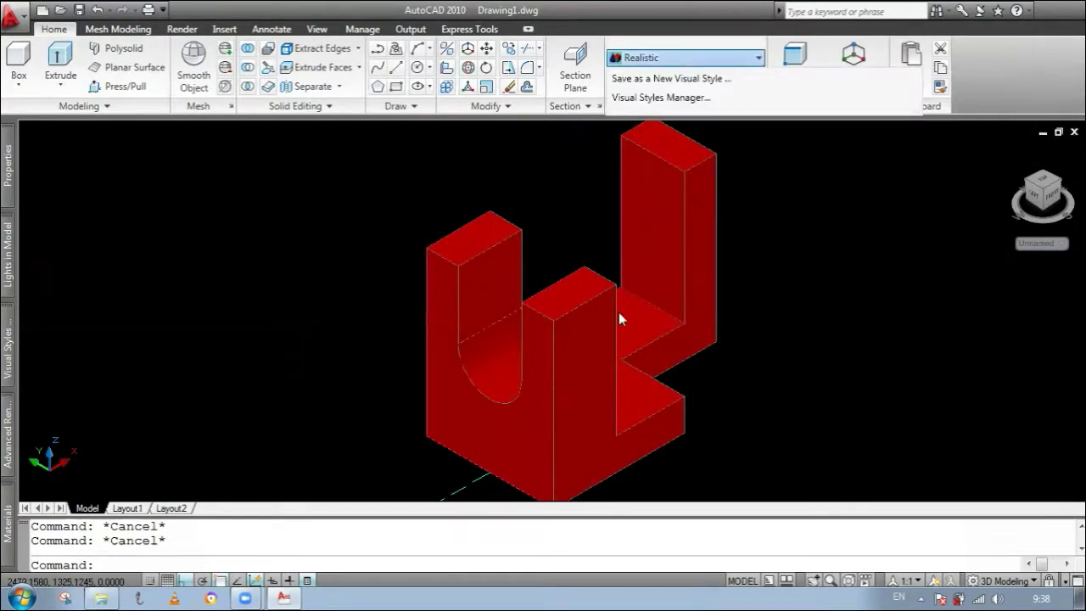
pyautogui.click(640, 151)
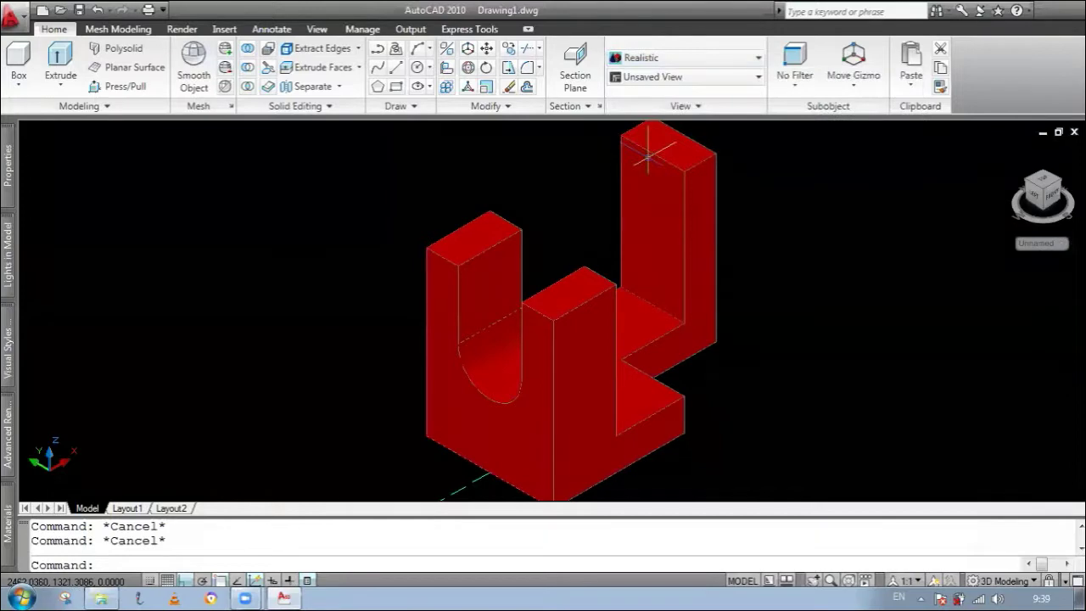
pyautogui.click(642, 145)
# Step: Try to save the current Realistic visual style as a new visual style
pyautogui.click(753, 60)
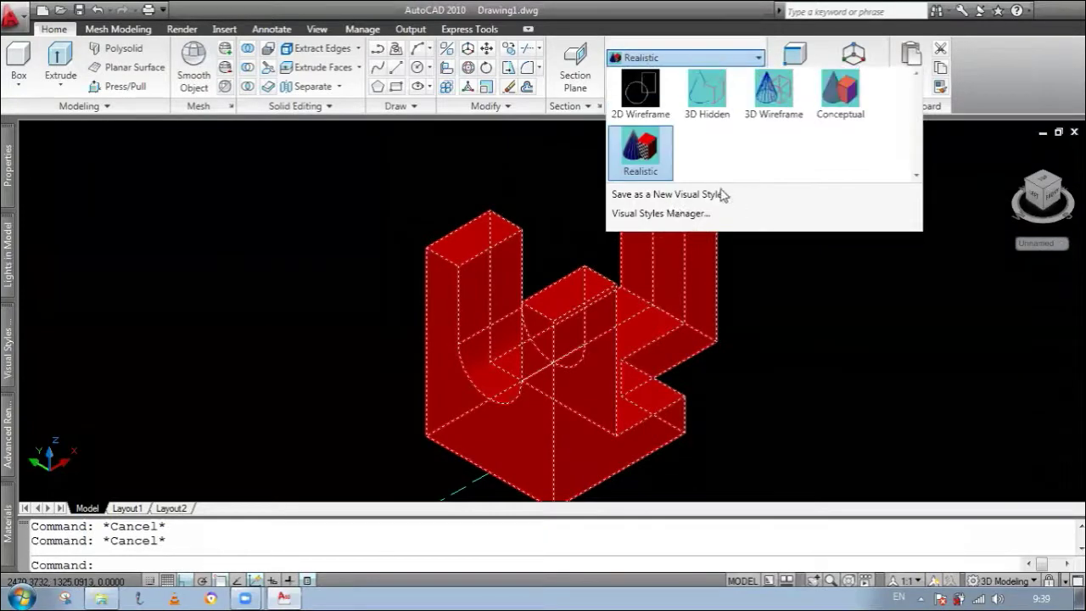
pyautogui.click(673, 218)
pyautogui.click(758, 58)
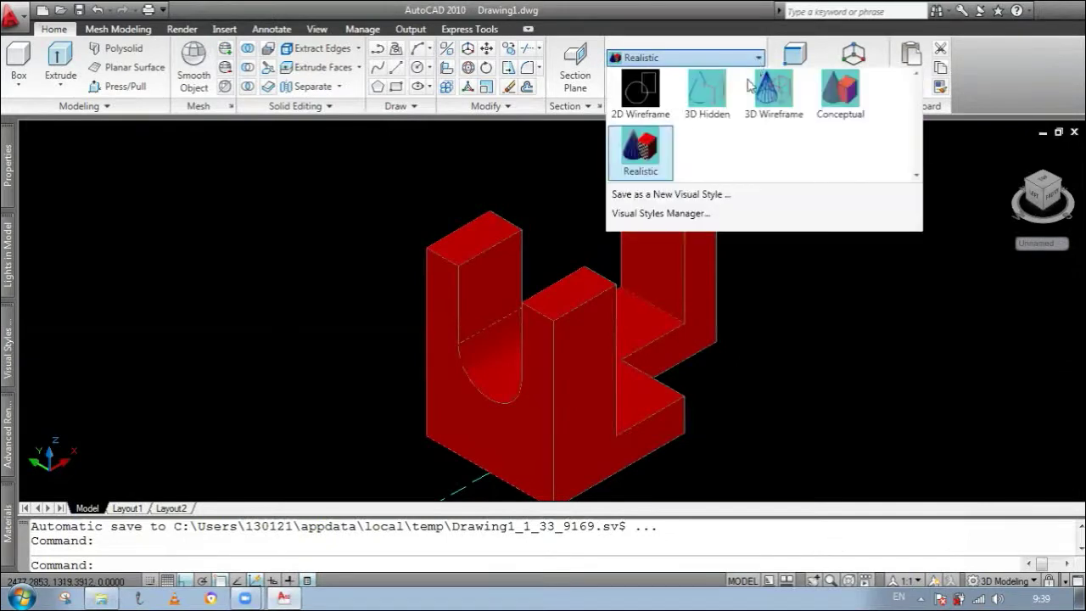
pyautogui.click(670, 194)
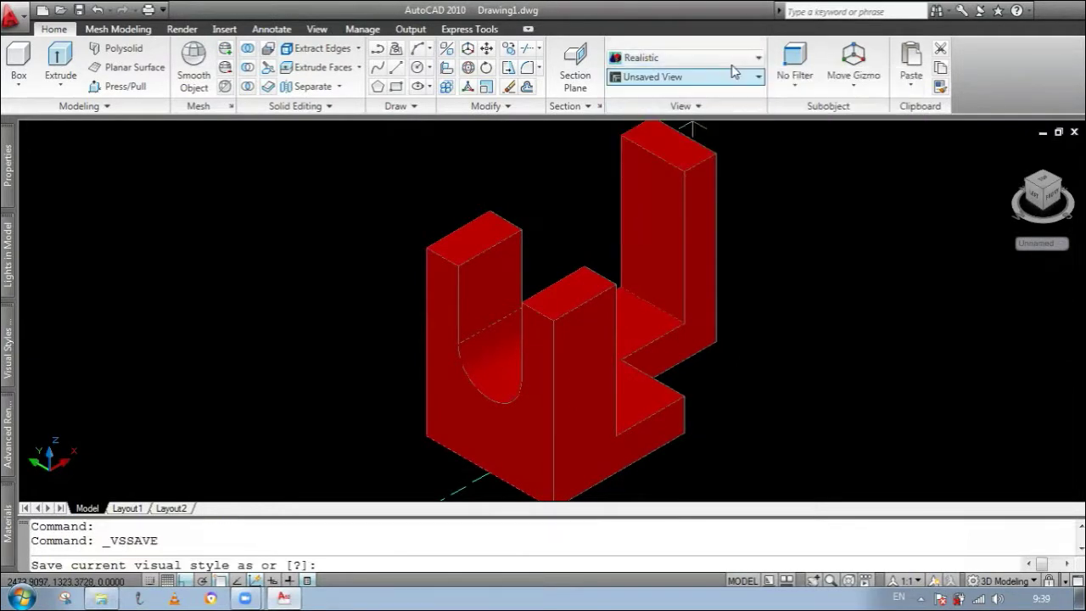
# Step: Display the solid in the 2D Wireframe visual style
pyautogui.click(757, 59)
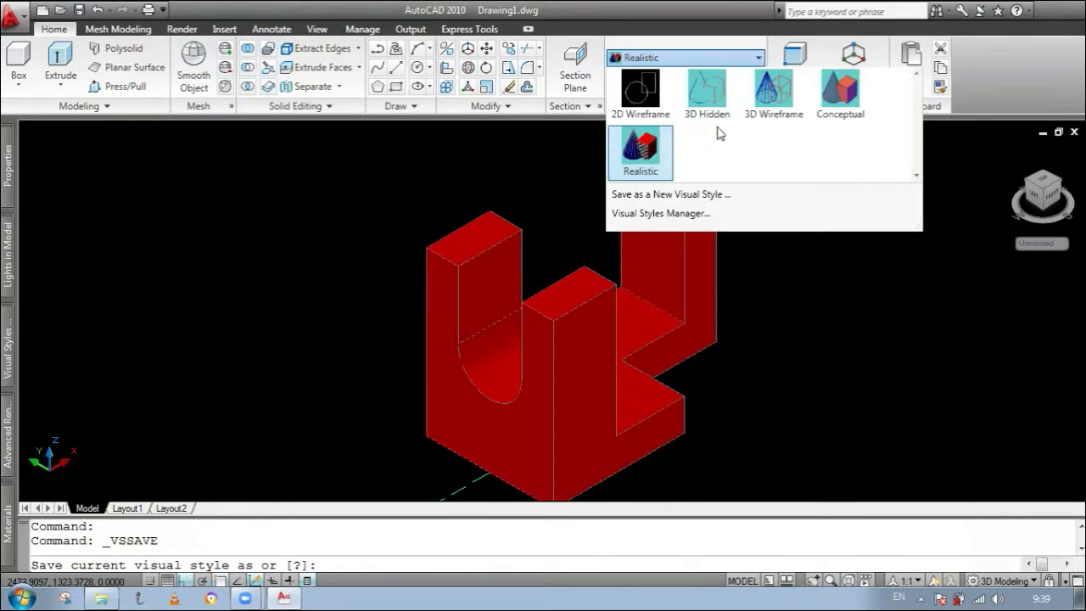
pyautogui.click(654, 155)
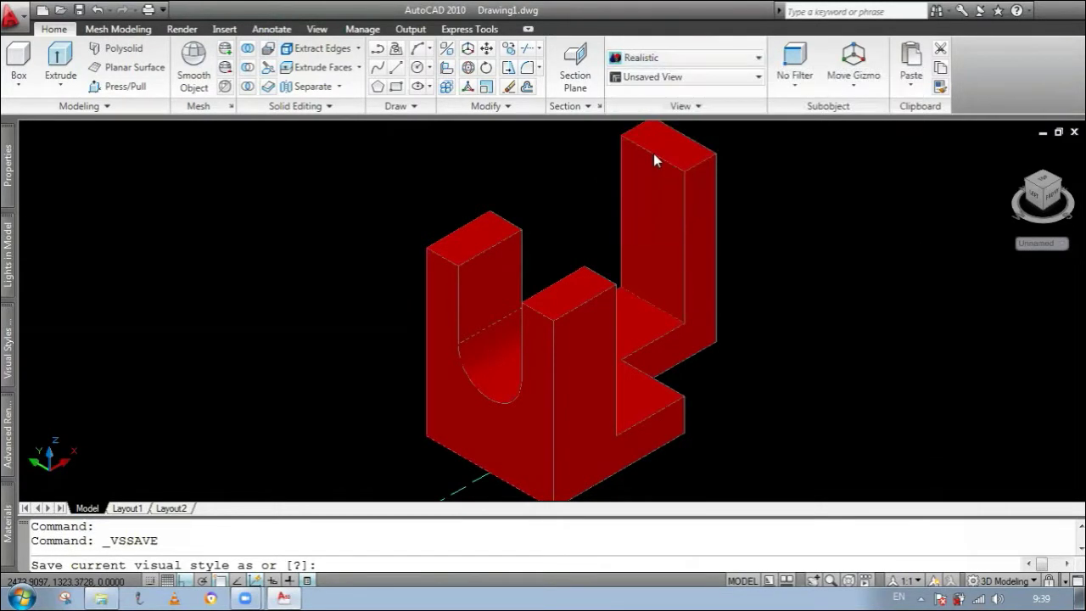
pyautogui.click(758, 77)
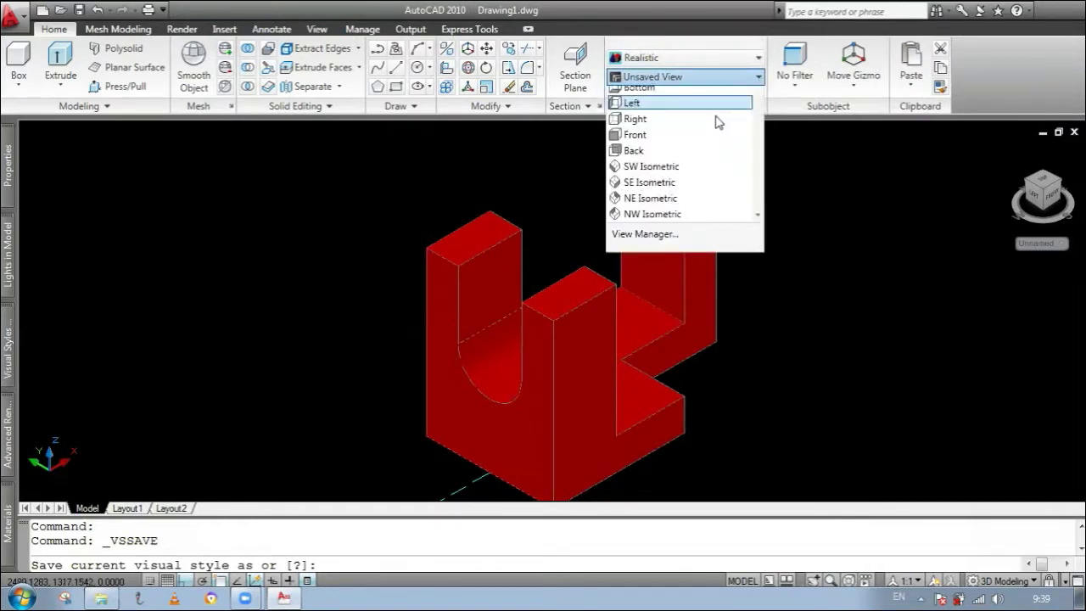
pyautogui.click(756, 59)
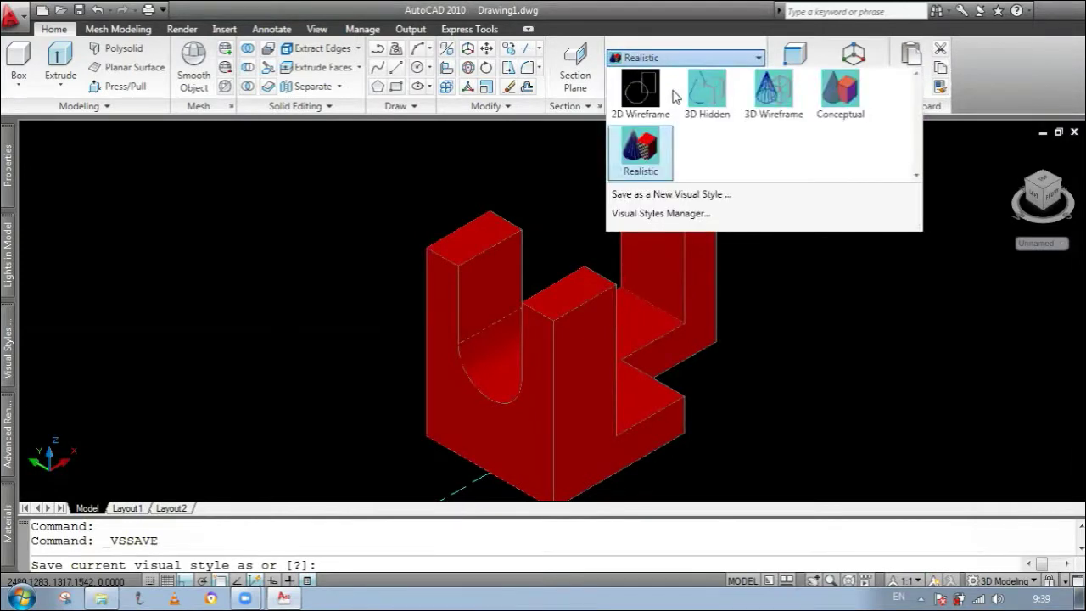
pyautogui.click(640, 89)
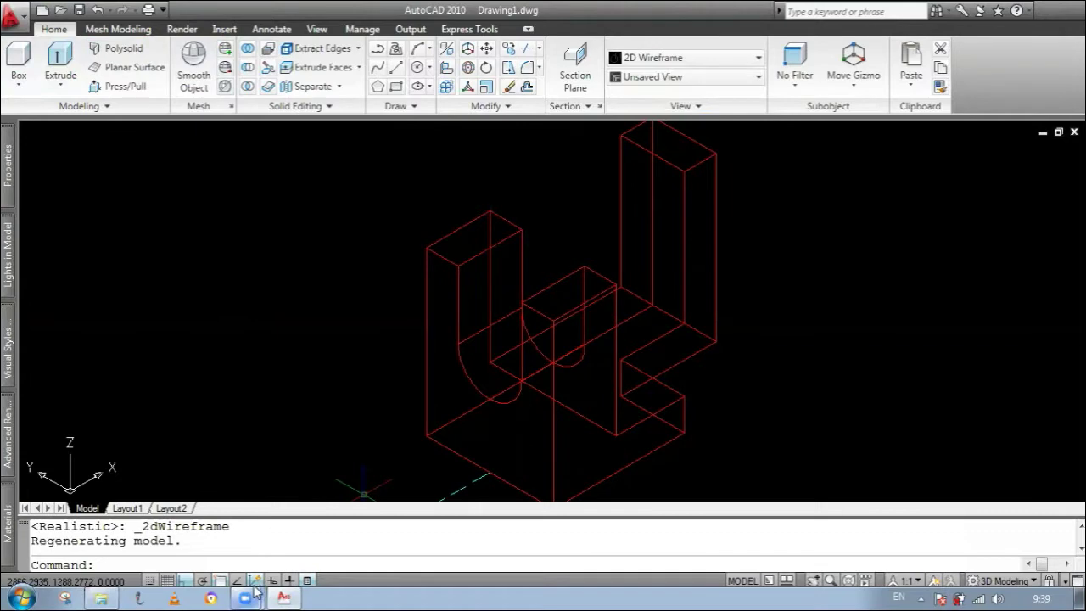
# Step: Switch from the 3D Modeling workspace to the AutoCAD Classic workspace
pyautogui.moveTo(254, 591)
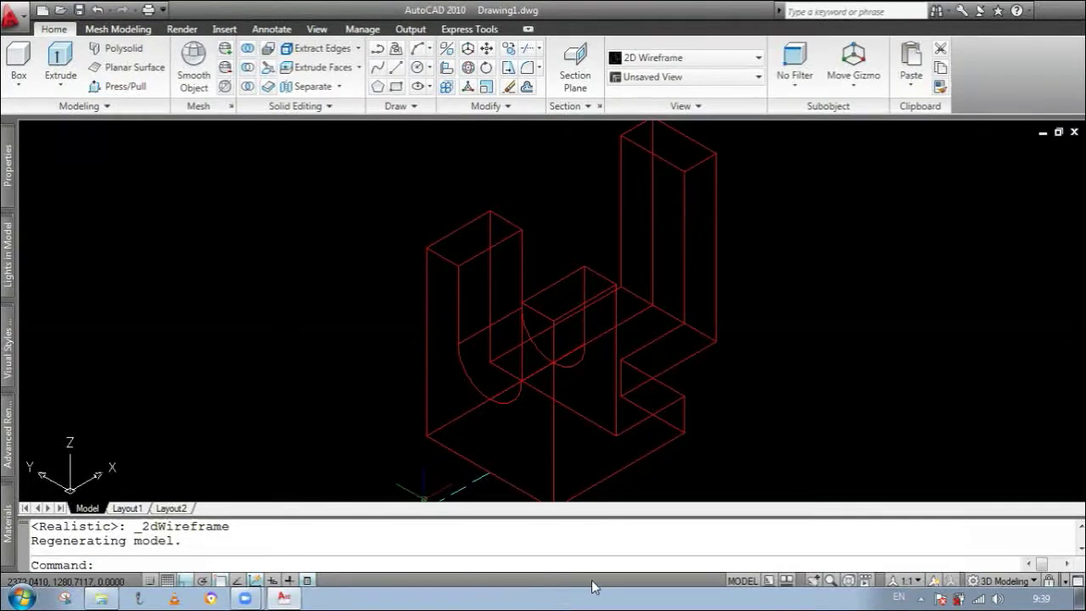
pyautogui.scroll(-3, 477, 312)
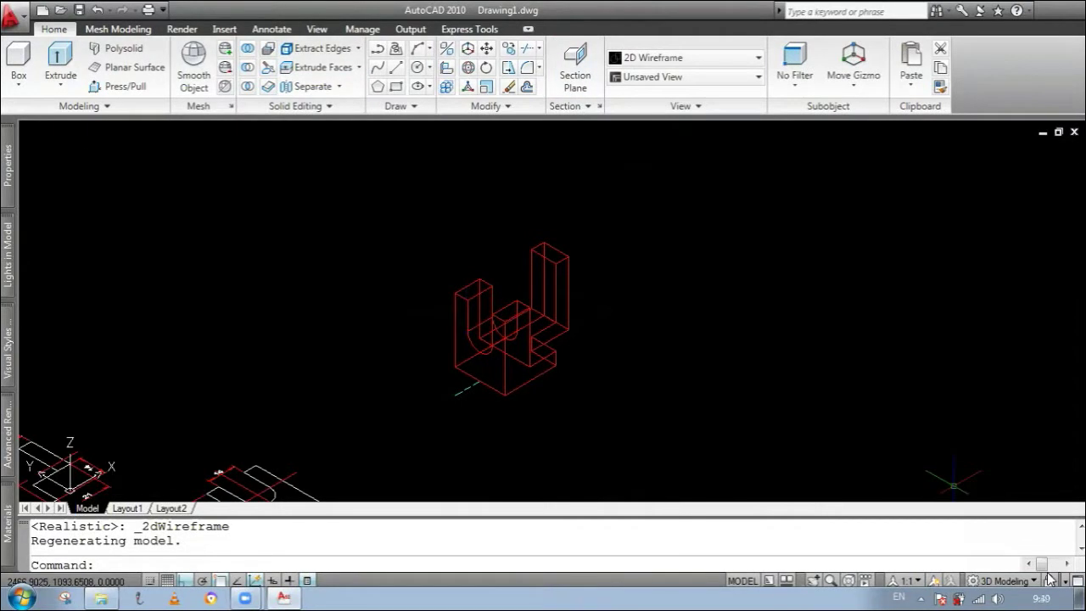
pyautogui.click(1006, 581)
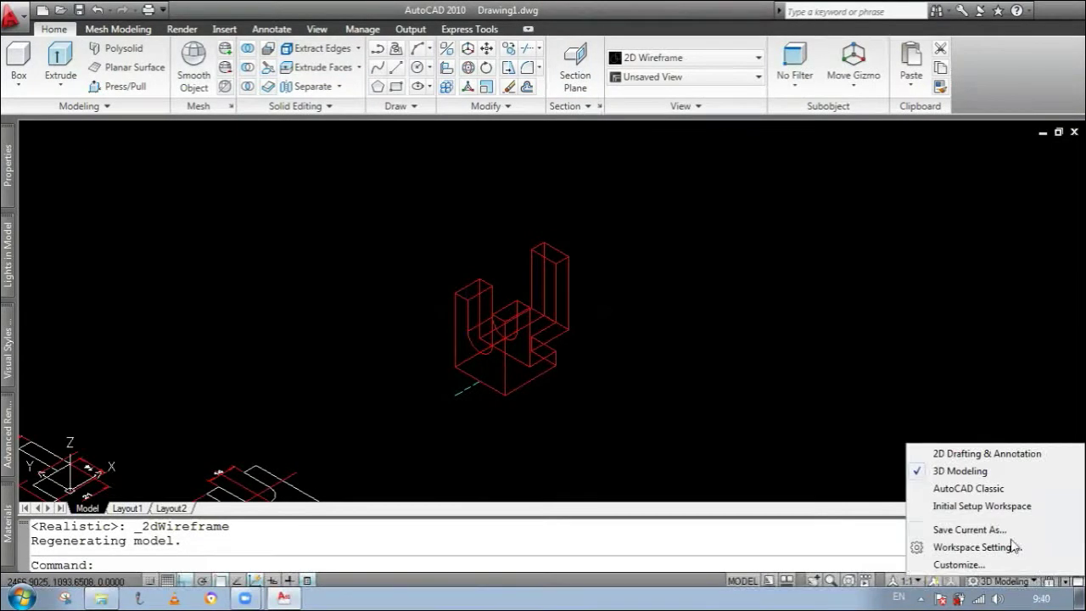
pyautogui.click(968, 490)
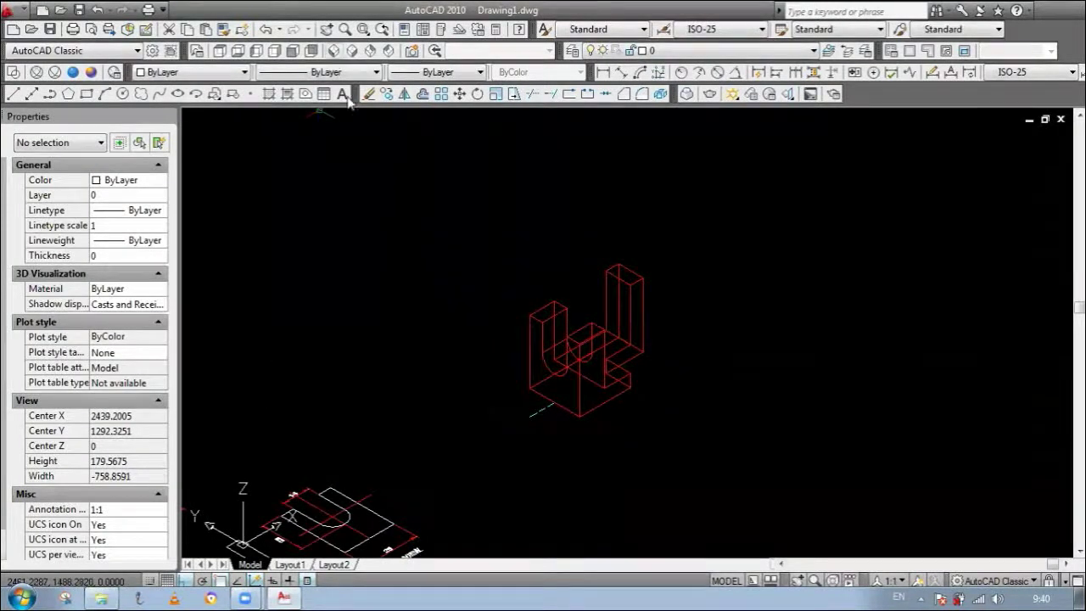
# Step: Set the model to the Top view and examine the solid beside the dimensioned orthographic views
pyautogui.click(238, 49)
pyautogui.scroll(-5, 587, 345)
pyautogui.scroll(9, 641, 343)
pyautogui.scroll(-4, 679, 272)
pyautogui.scroll(3, 506, 344)
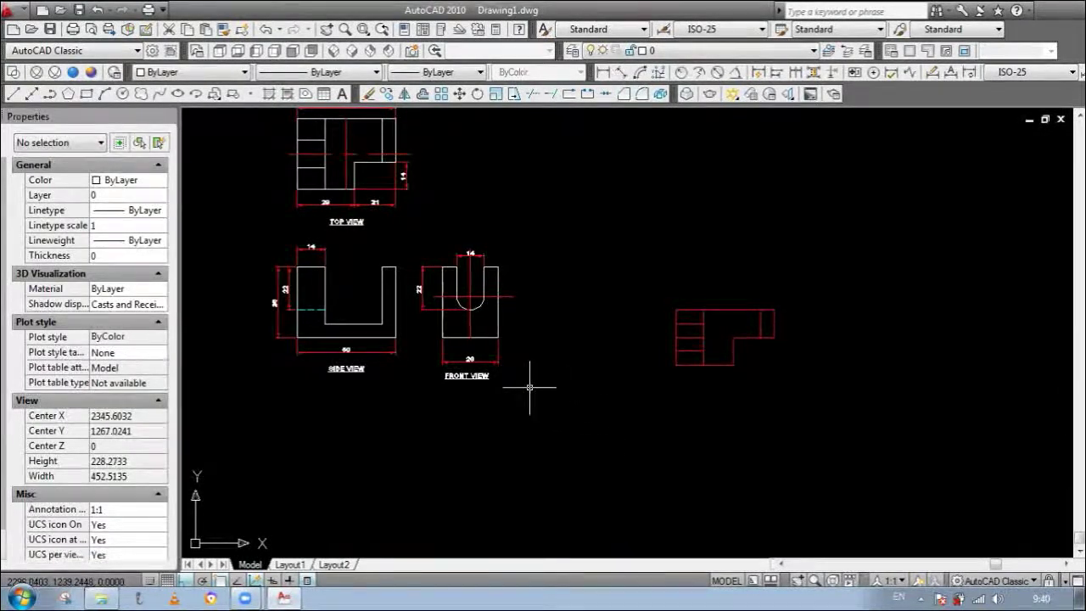
pyautogui.scroll(-1, 670, 365)
pyautogui.scroll(3, 659, 363)
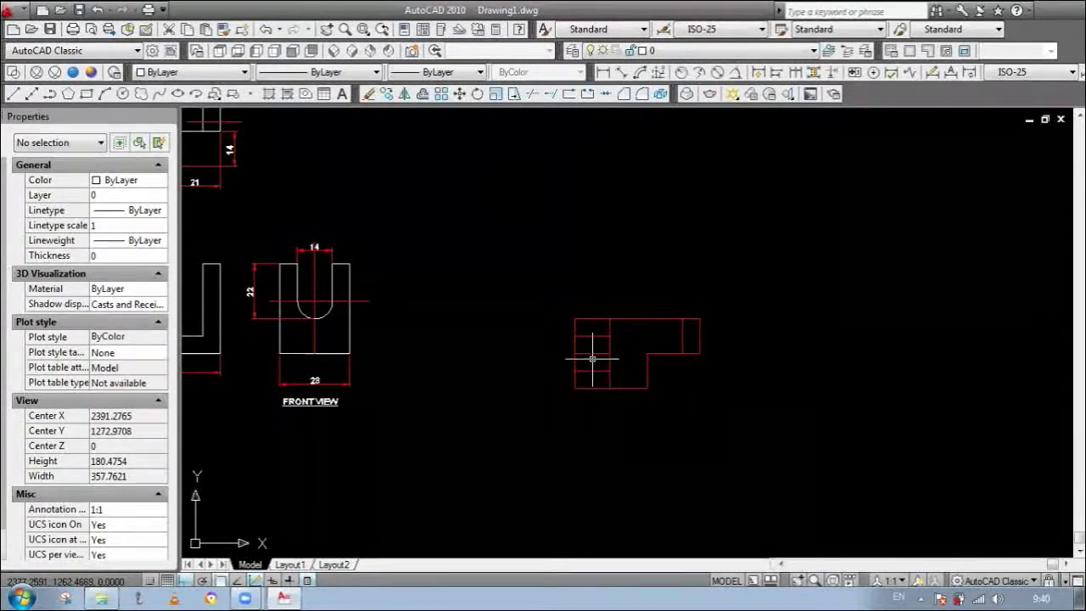
# Step: Display the solid in the Realistic visual style while in the Top view
pyautogui.moveTo(592, 355)
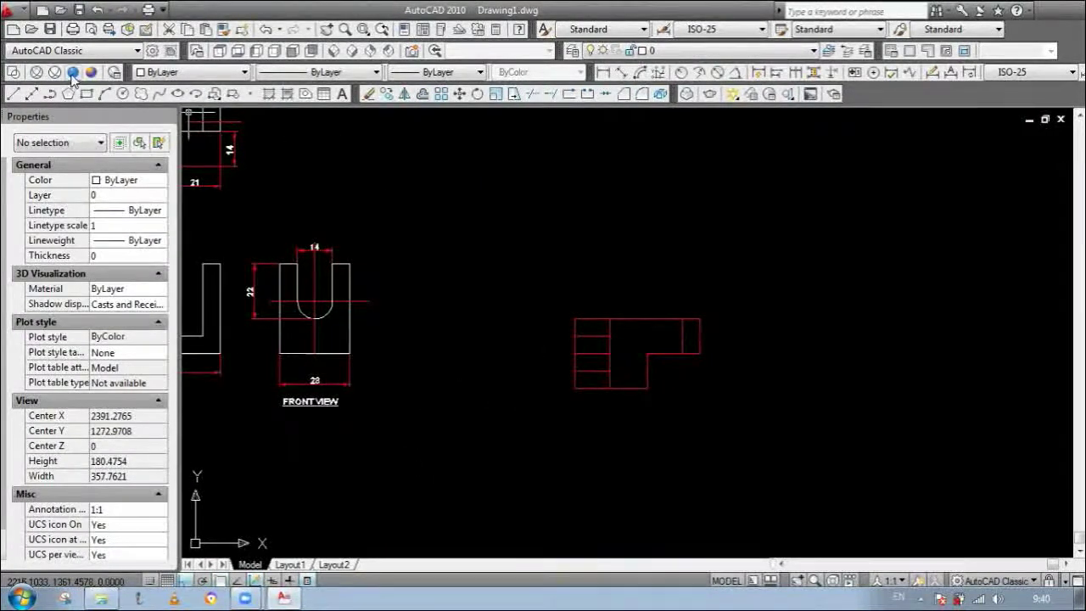
pyautogui.scroll(3, 623, 380)
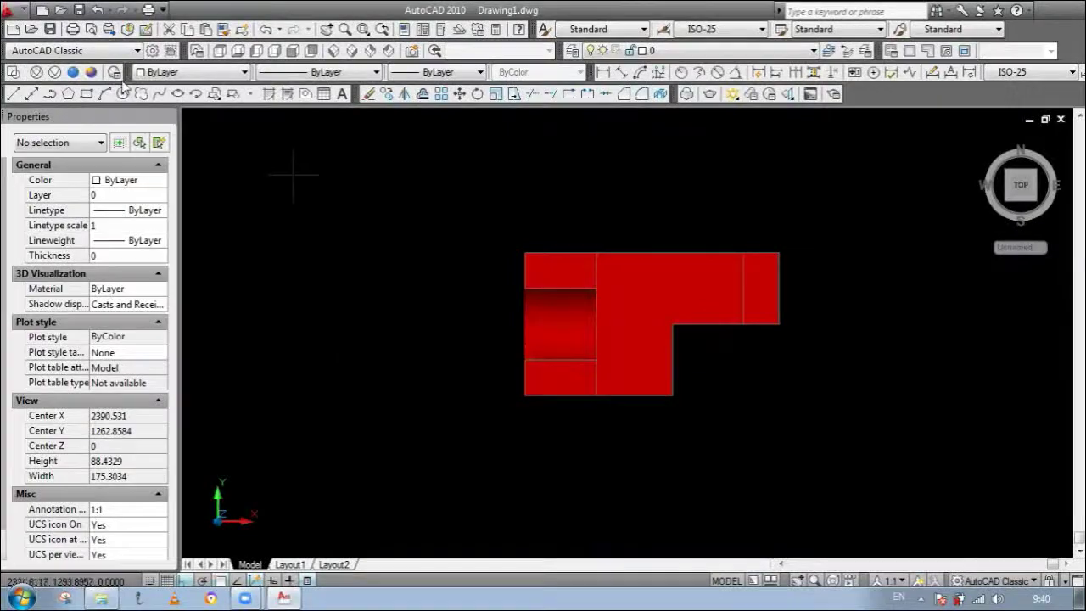
pyautogui.scroll(-2, 688, 345)
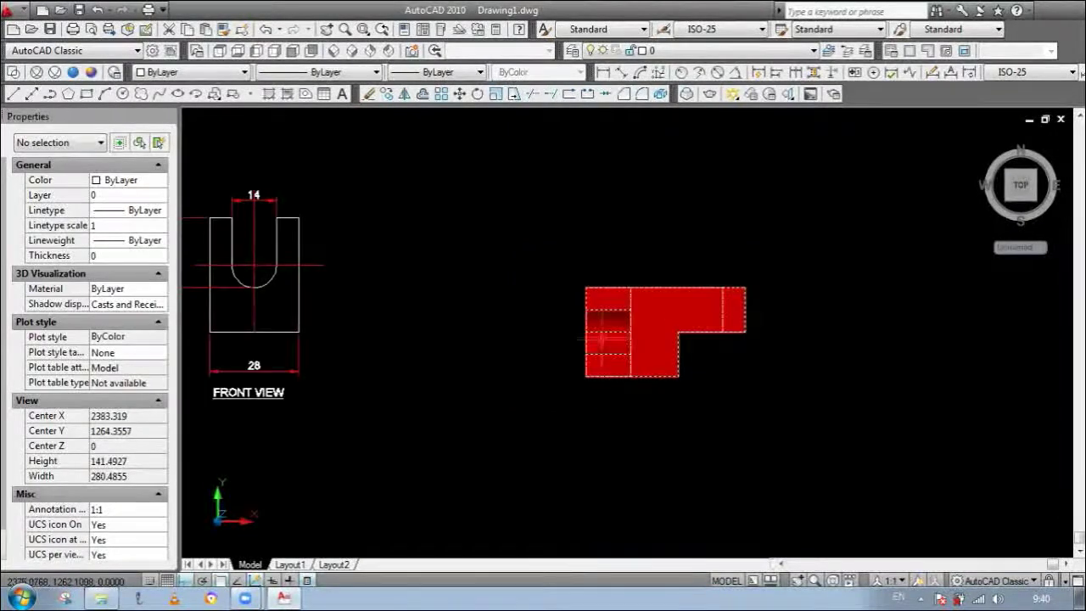
pyautogui.click(53, 31)
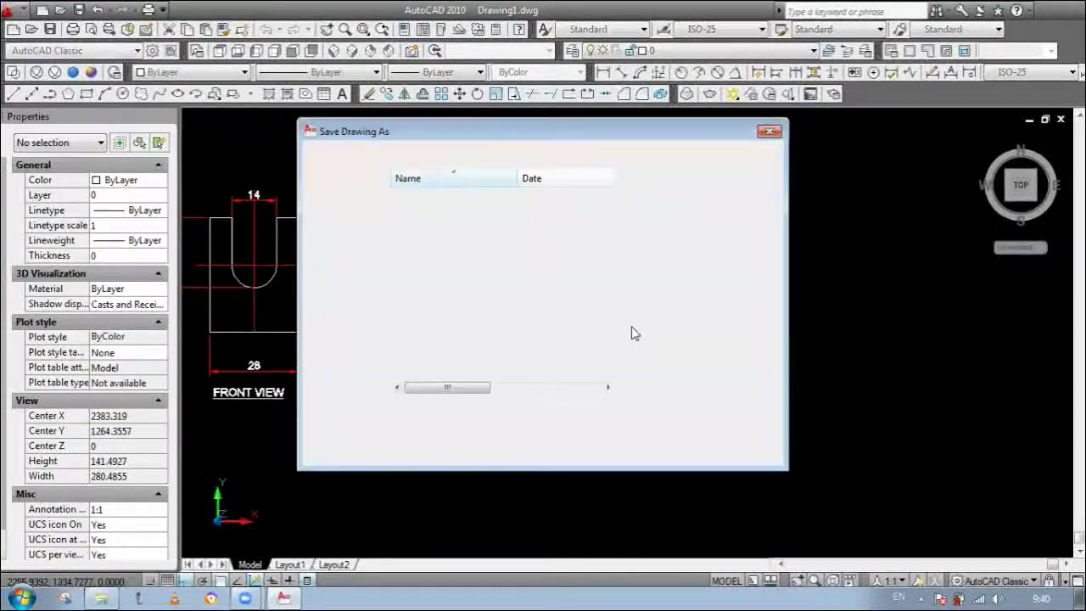
pyautogui.click(745, 451)
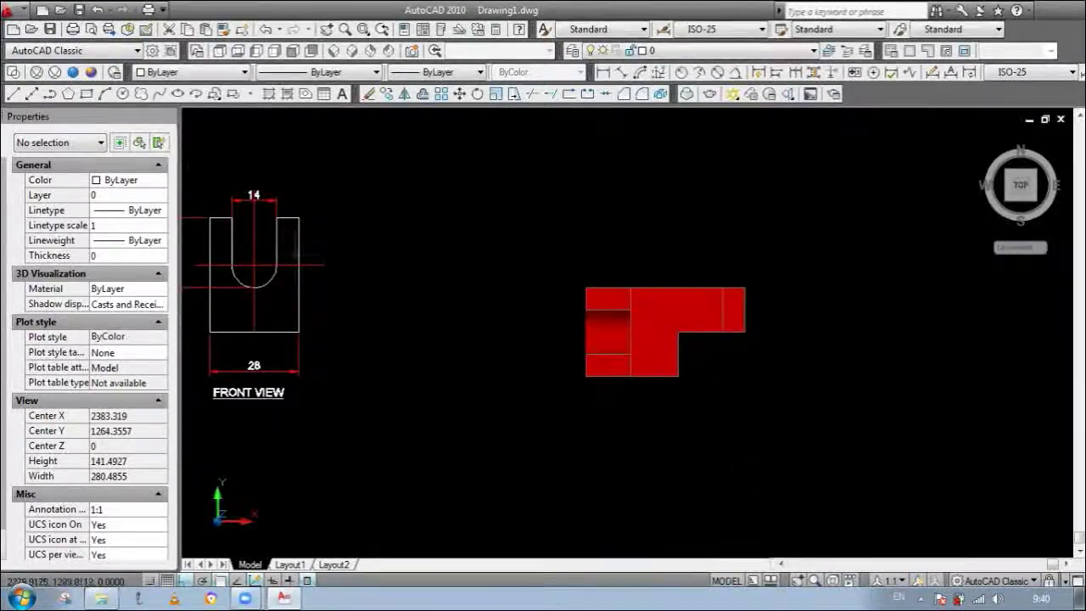
# Step: Set the model to the SW Isometric view to show the solid together with its orthographic views
pyautogui.click(335, 52)
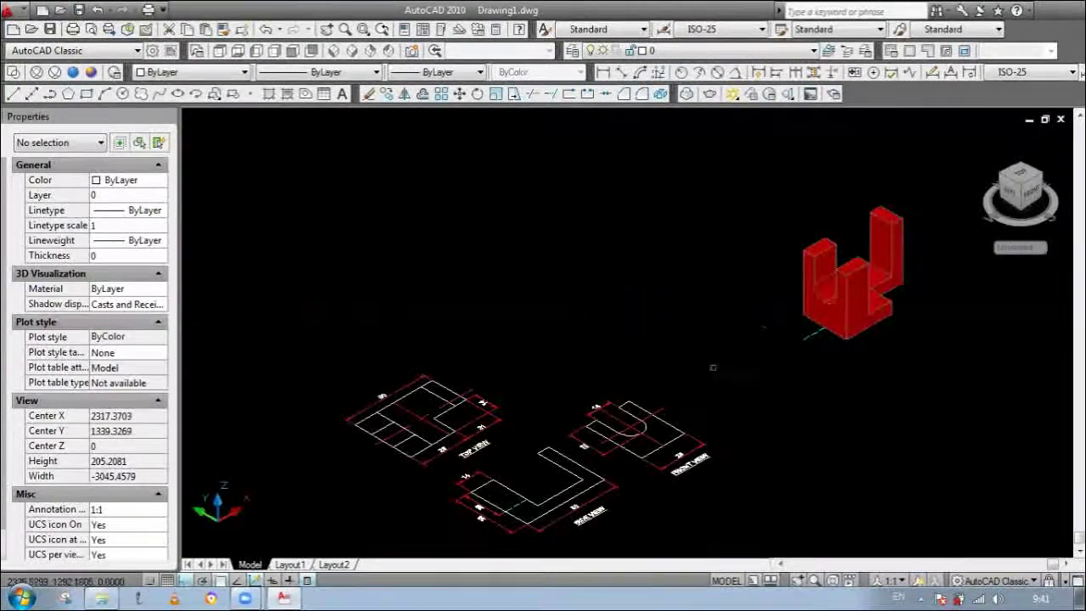
pyautogui.scroll(-4, 712, 371)
pyautogui.scroll(6, 821, 342)
# Step: Move the red solid to just behind the top view and delete the leftover dashed line beside it
pyautogui.click(865, 380)
pyautogui.click(752, 331)
pyautogui.press('Escape')
pyautogui.click(858, 399)
pyautogui.click(738, 318)
pyautogui.press('Return')
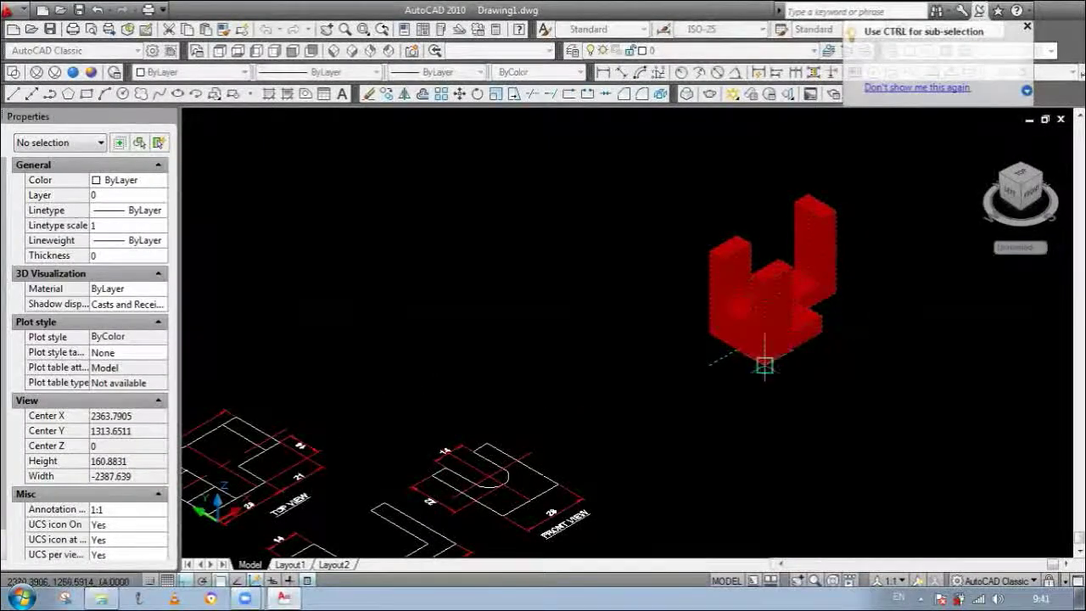
pyautogui.click(764, 365)
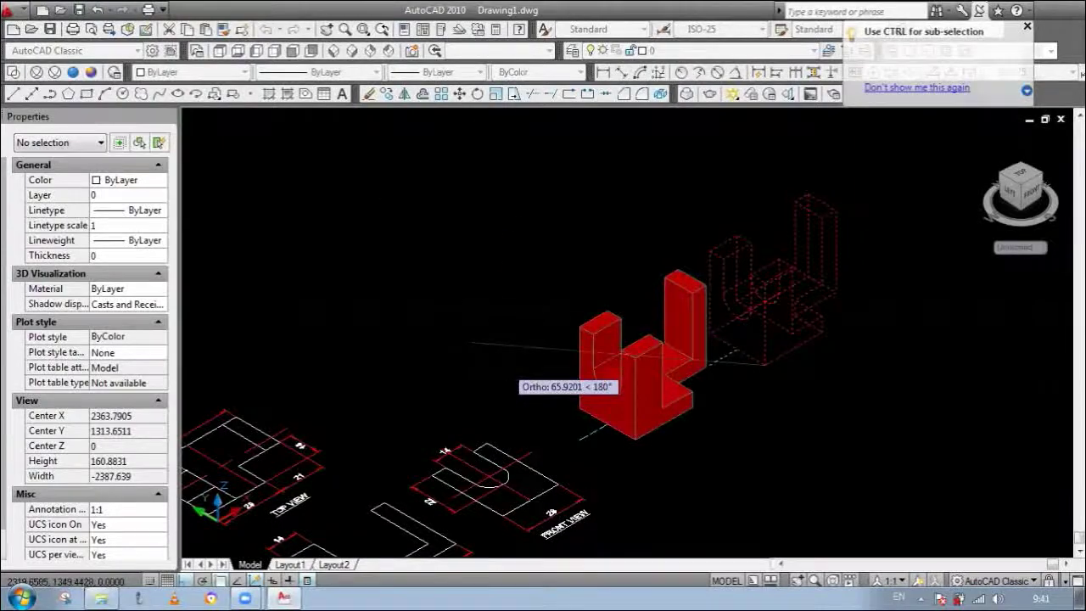
pyautogui.scroll(-3, 458, 352)
pyautogui.scroll(2, 399, 314)
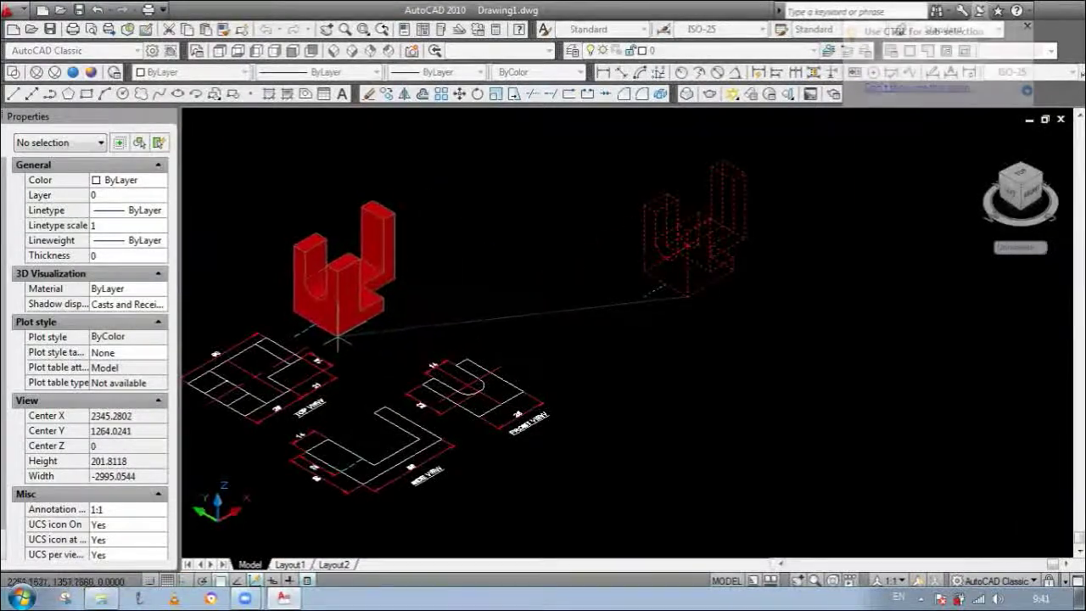
pyautogui.scroll(3, 290, 331)
pyautogui.scroll(1, 289, 331)
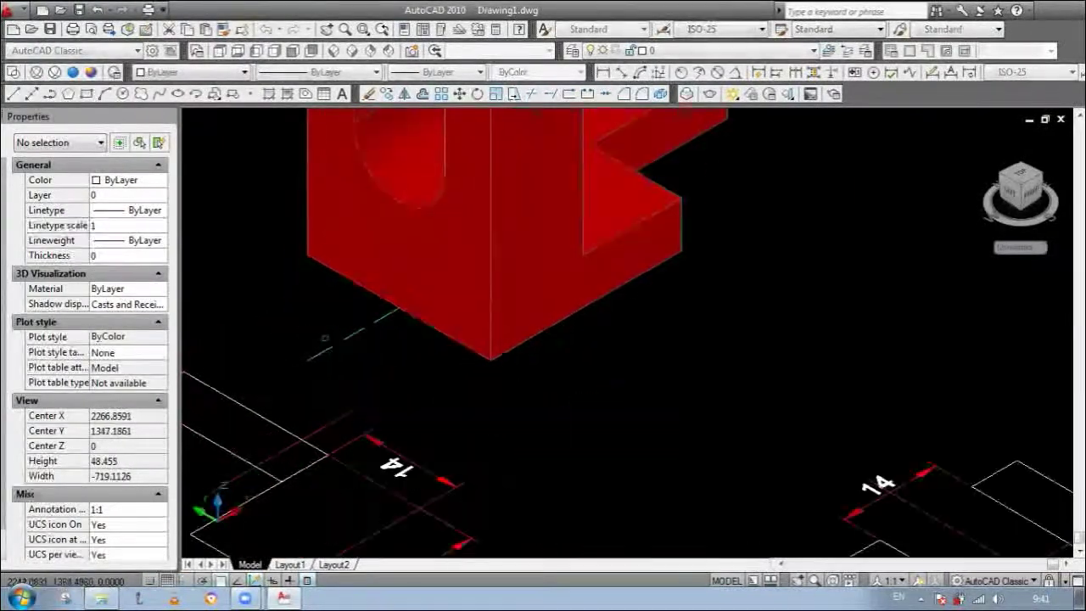
pyautogui.scroll(-3, 509, 342)
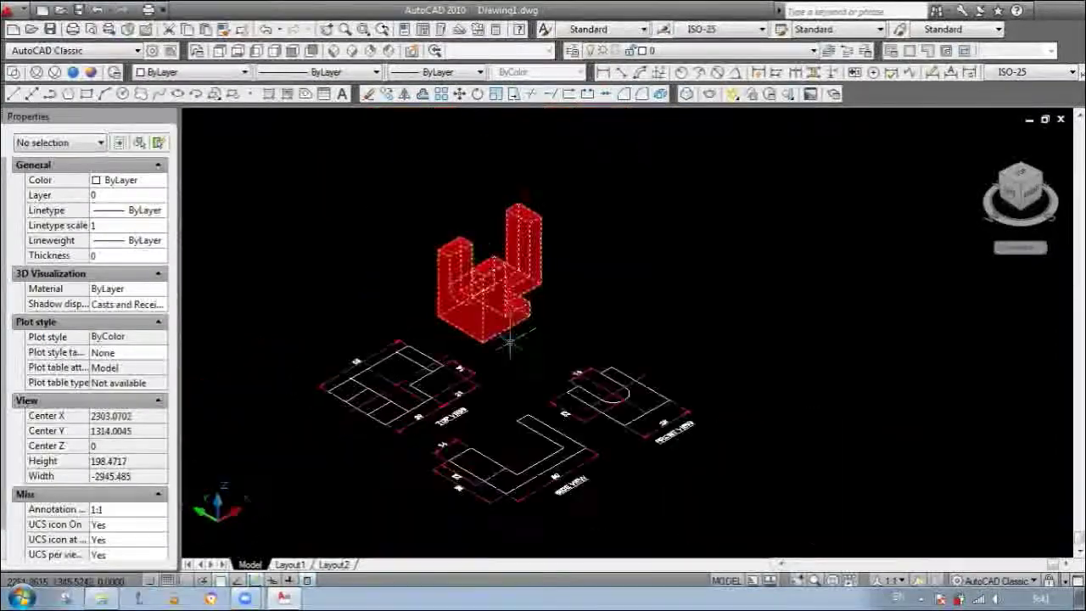
pyautogui.scroll(1, 547, 218)
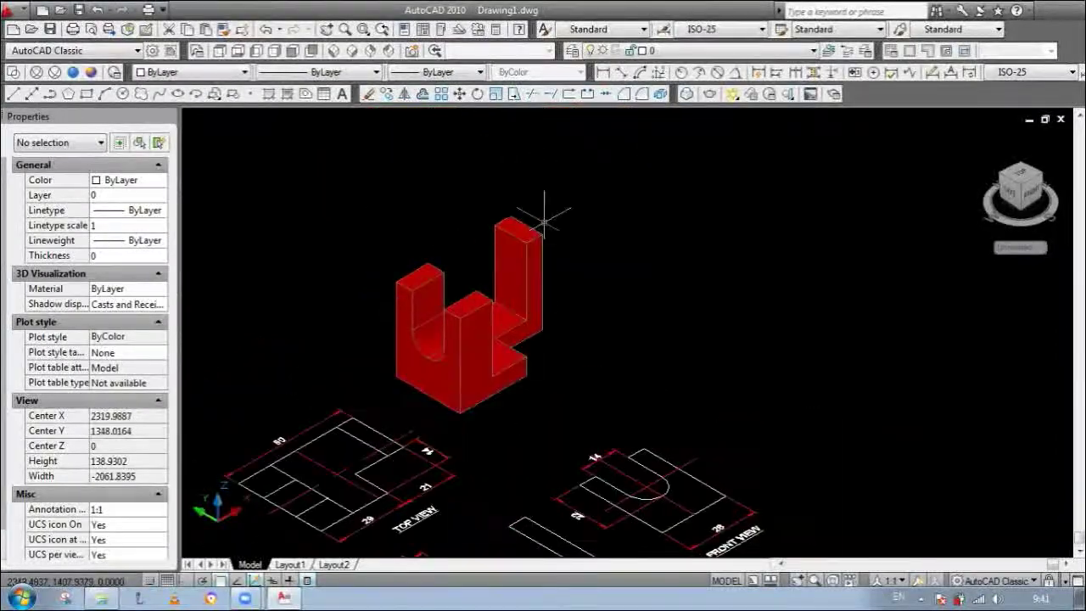
# Step: Preview the solid in the Conceptual visual style and return it to the Realistic style
pyautogui.click(49, 29)
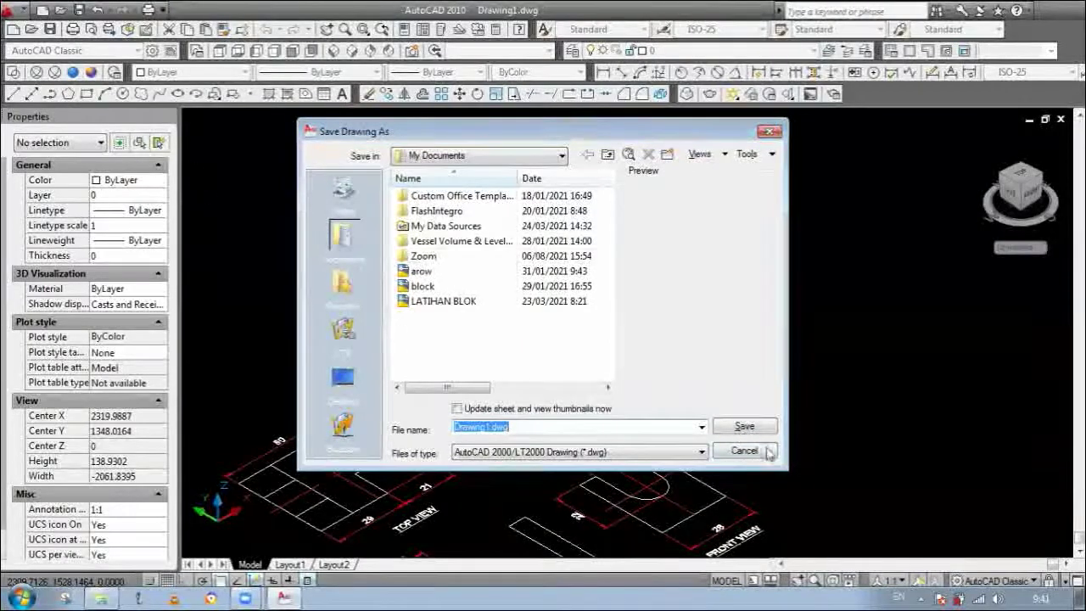
pyautogui.click(759, 452)
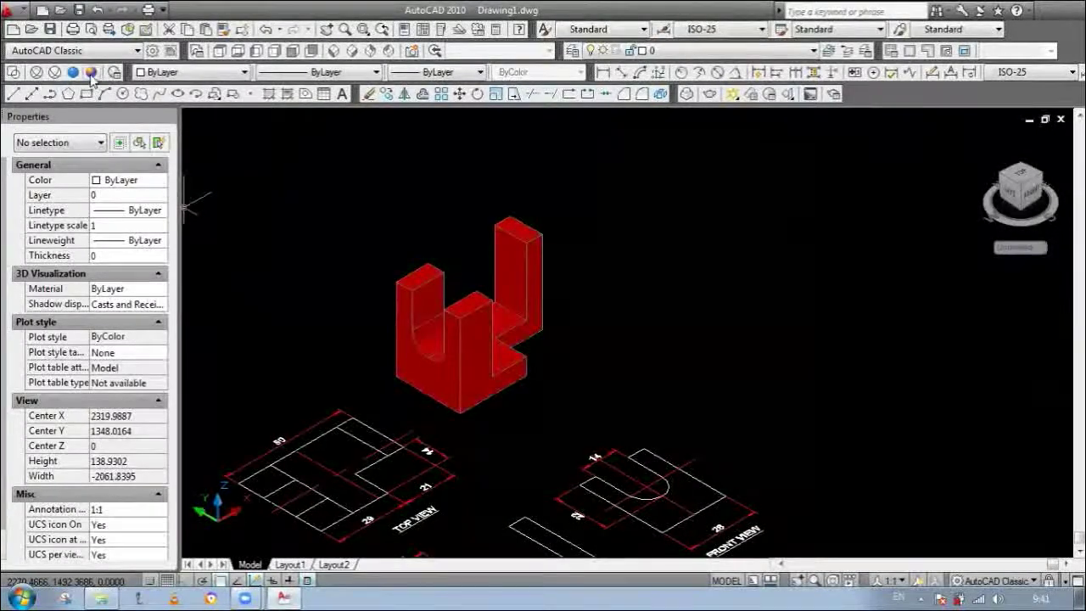
pyautogui.click(91, 73)
pyautogui.scroll(1, 342, 339)
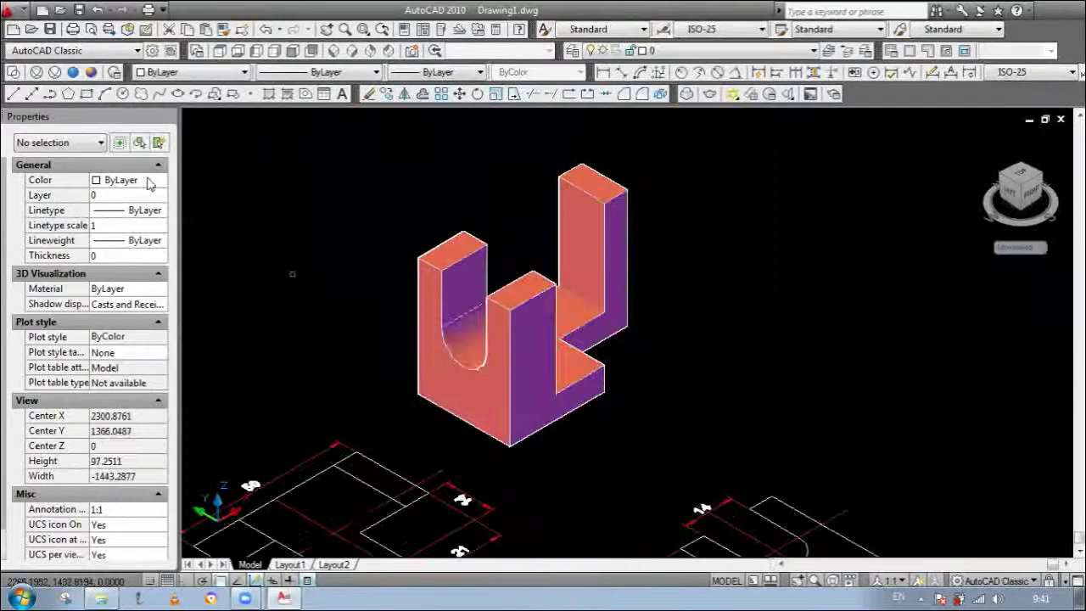
pyautogui.click(74, 73)
pyautogui.scroll(2, 315, 250)
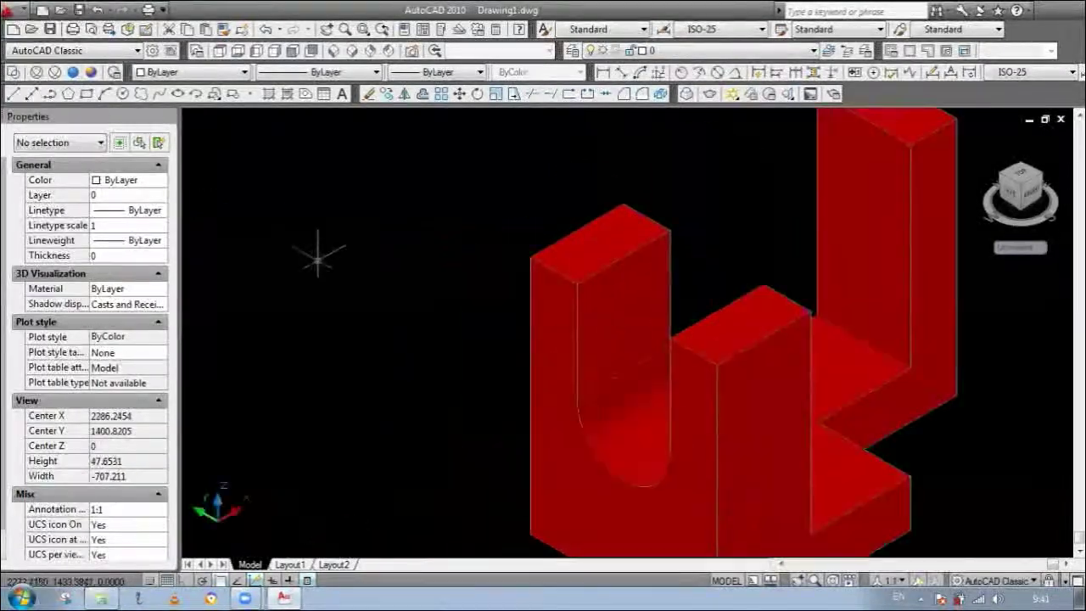
# Step: Examine the solid up close and together with the dimensioned top, front and side views
pyautogui.scroll(-1, 432, 305)
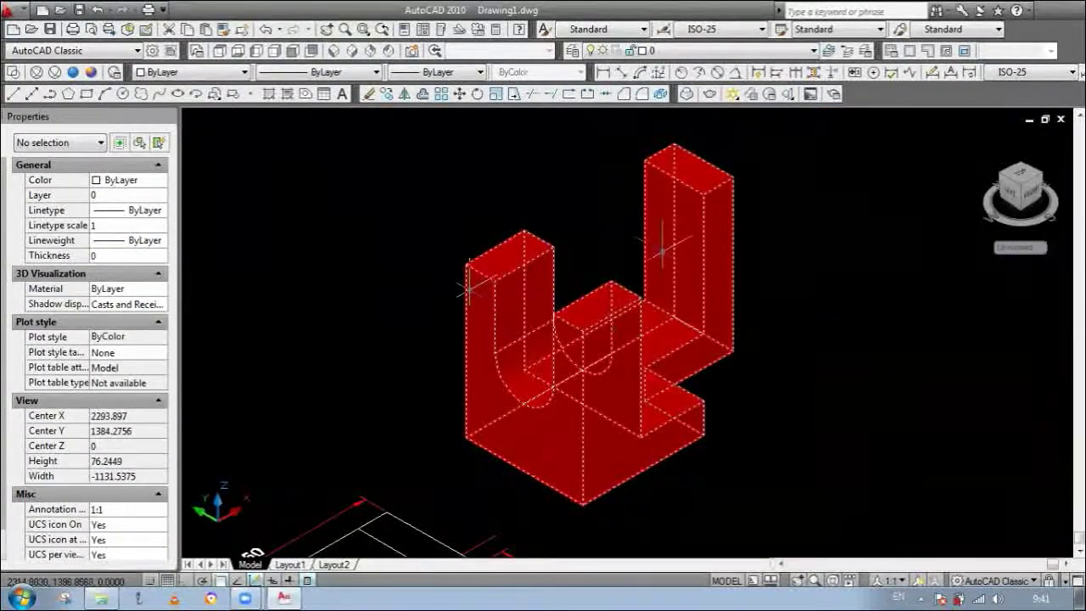
pyautogui.scroll(-2, 662, 250)
pyautogui.scroll(2, 671, 271)
pyautogui.scroll(-3, 679, 306)
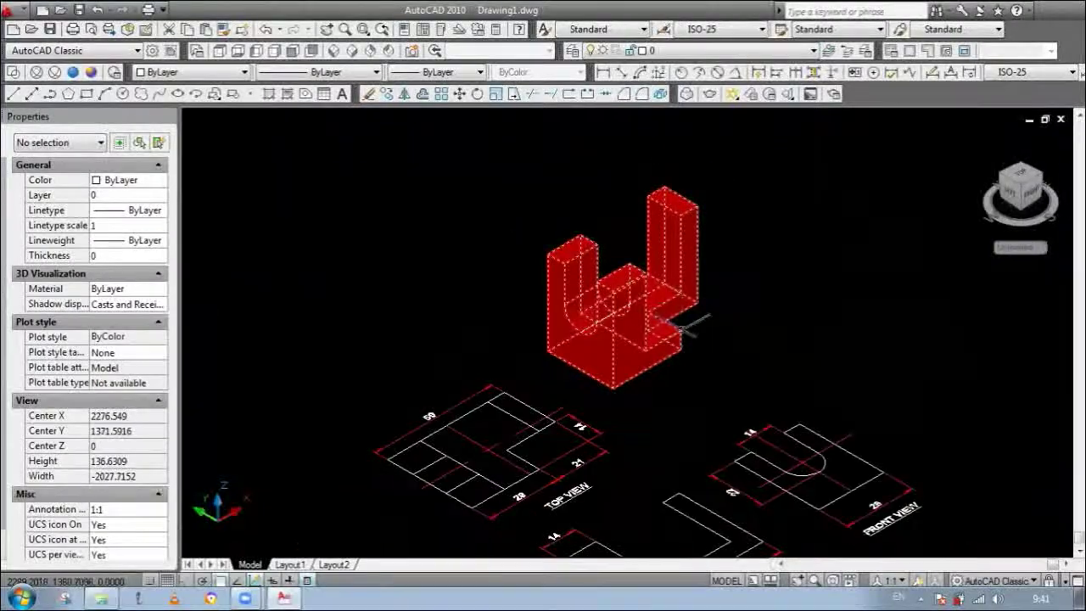
pyautogui.scroll(1, 705, 359)
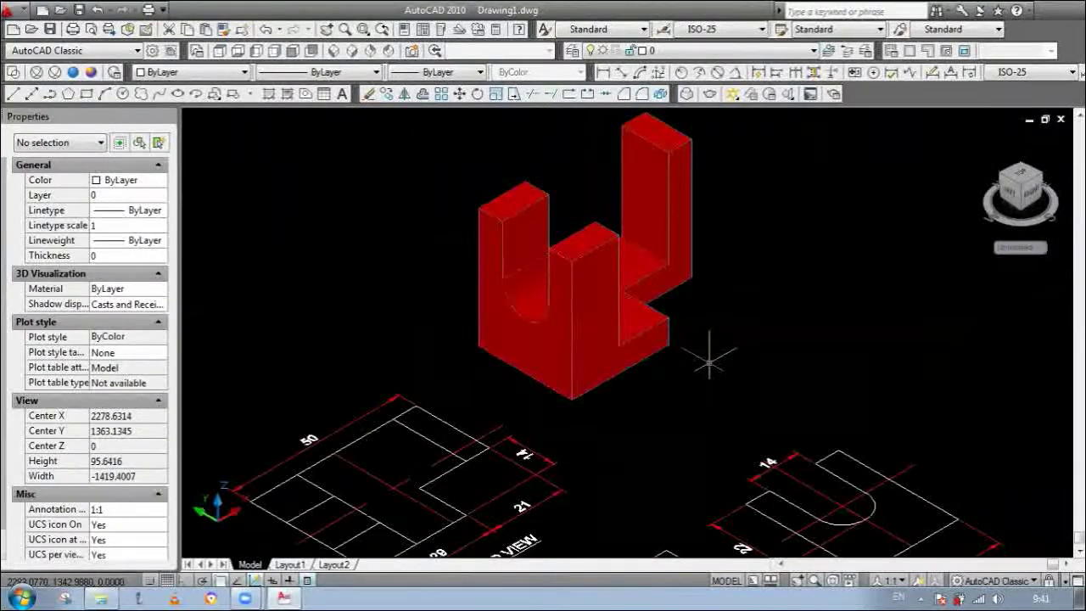
pyautogui.scroll(-2, 675, 273)
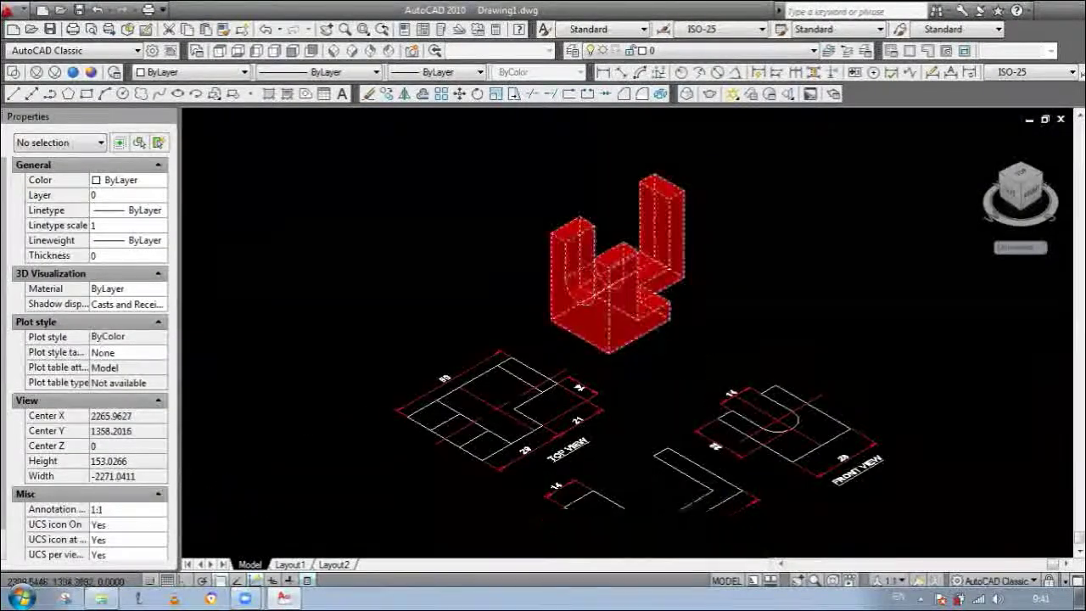
pyautogui.scroll(-2, 646, 237)
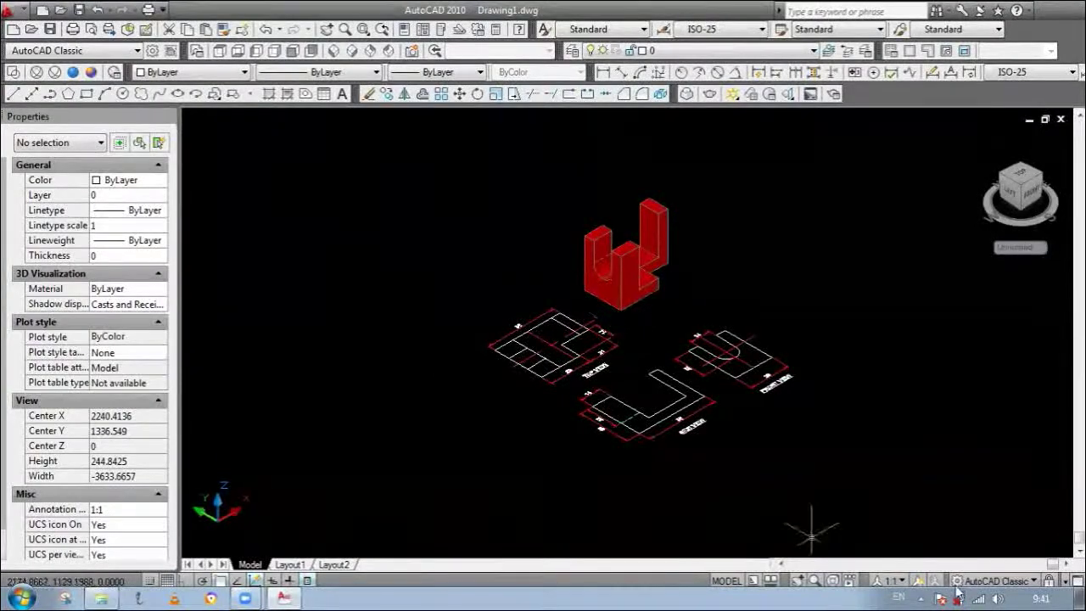
pyautogui.click(997, 597)
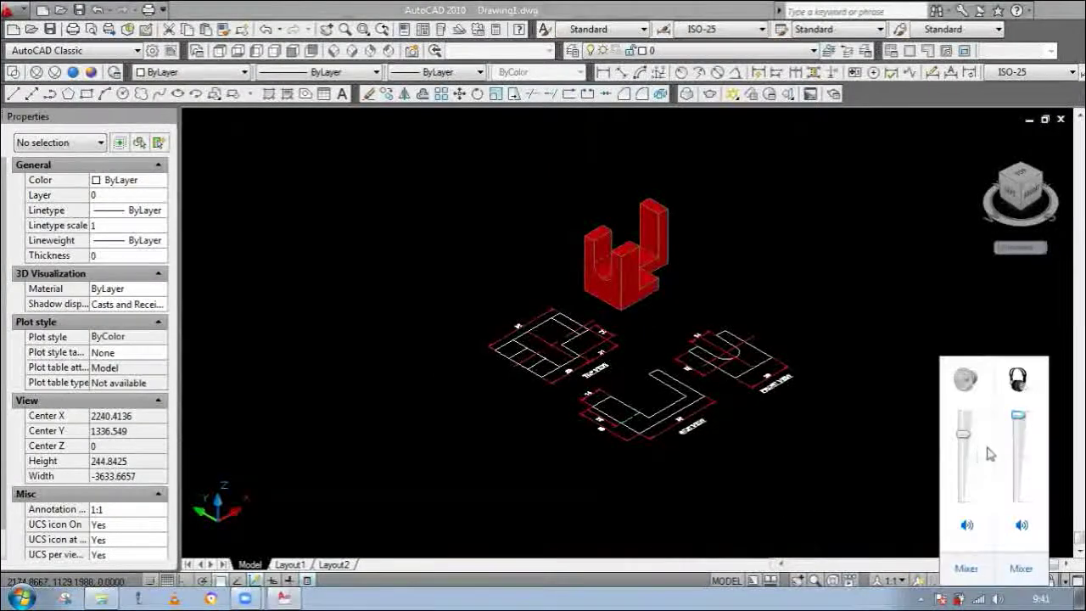
pyautogui.click(833, 387)
pyautogui.scroll(5, 645, 216)
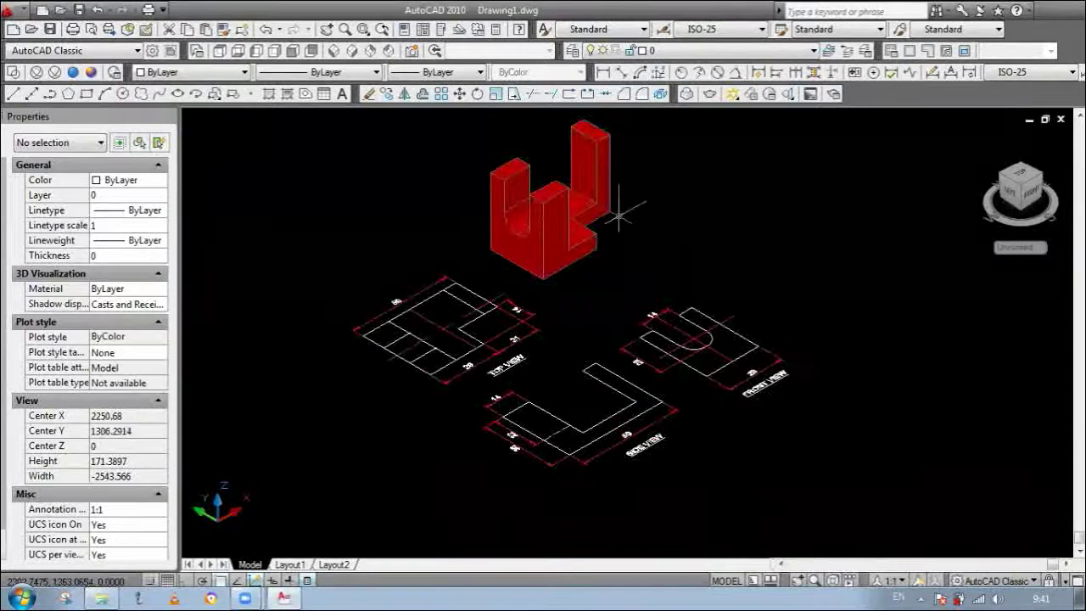
pyautogui.scroll(-3, 620, 235)
pyautogui.scroll(5, 776, 194)
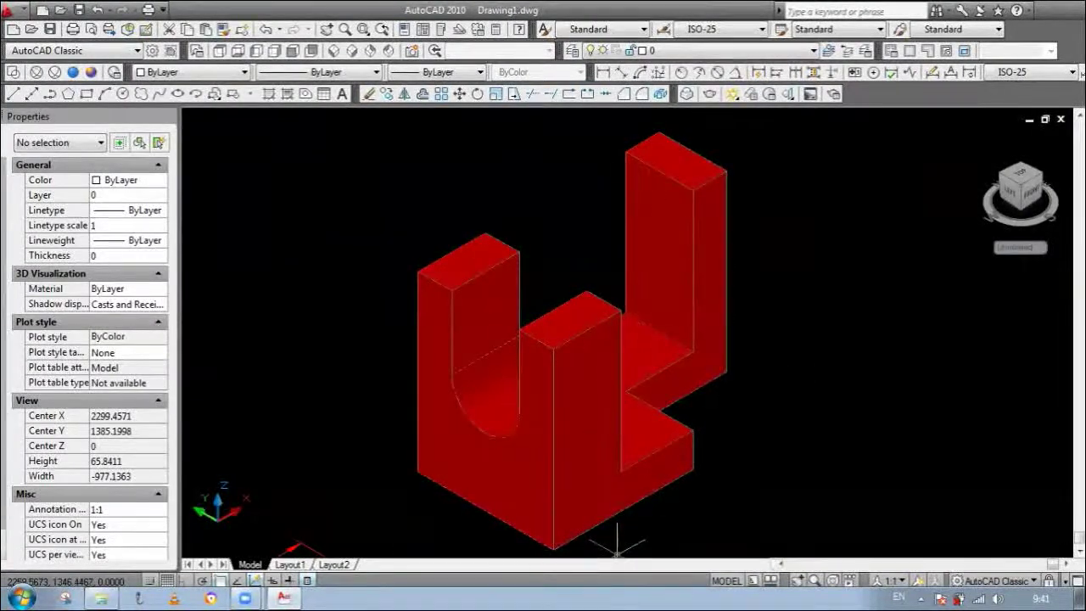
pyautogui.scroll(2, 617, 543)
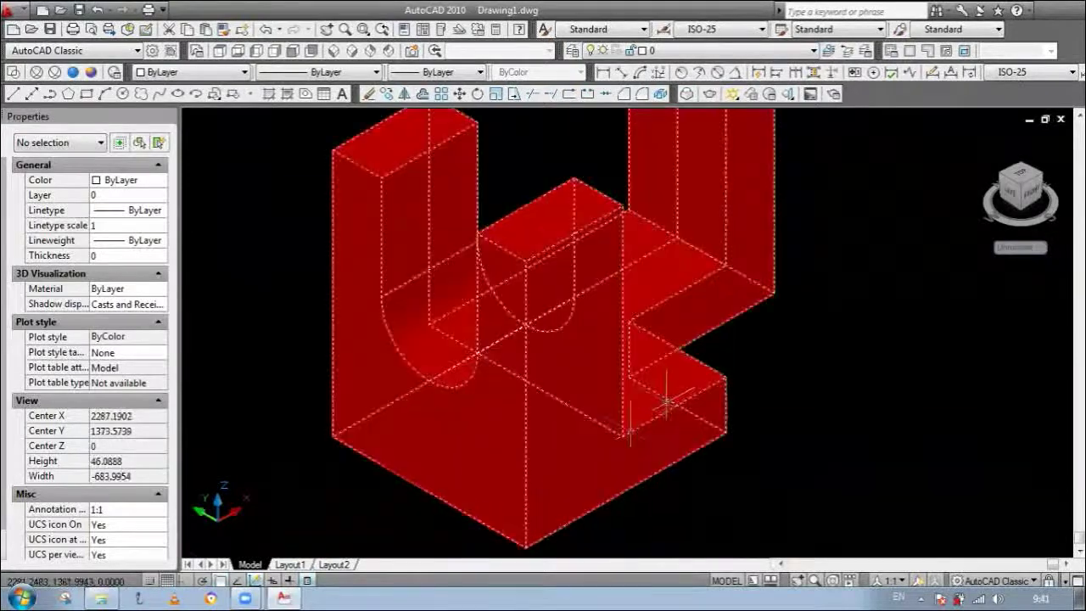
# Step: Raise the system speaker volume to its maximum
pyautogui.click(998, 598)
pyautogui.moveTo(965, 437); pyautogui.dragTo(965, 416)
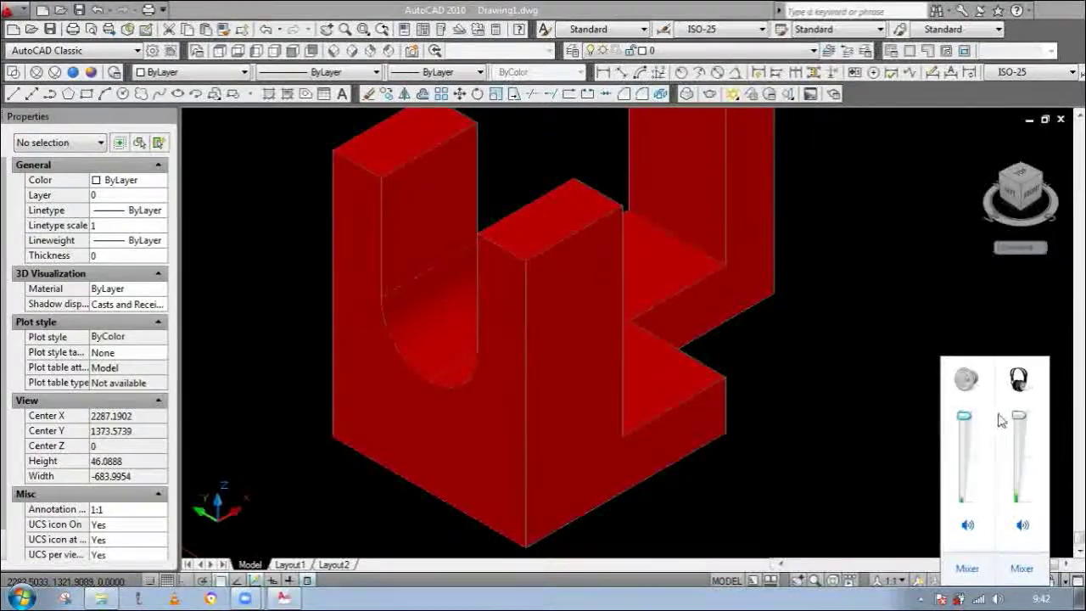
pyautogui.click(859, 420)
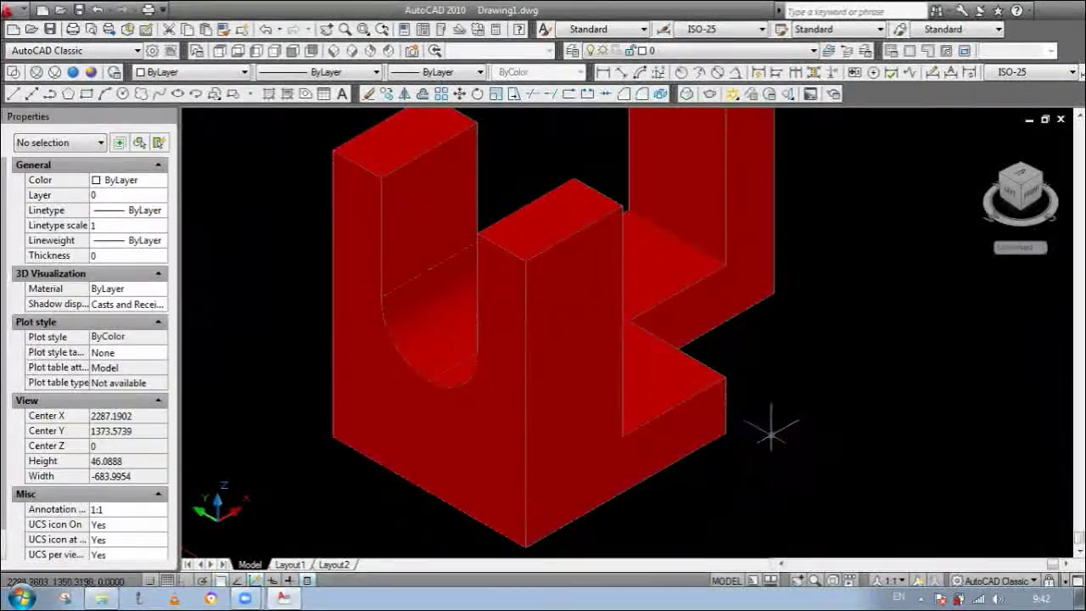
# Step: Select the outer outline polyline of the top view to show its properties
pyautogui.scroll(-3, 777, 412)
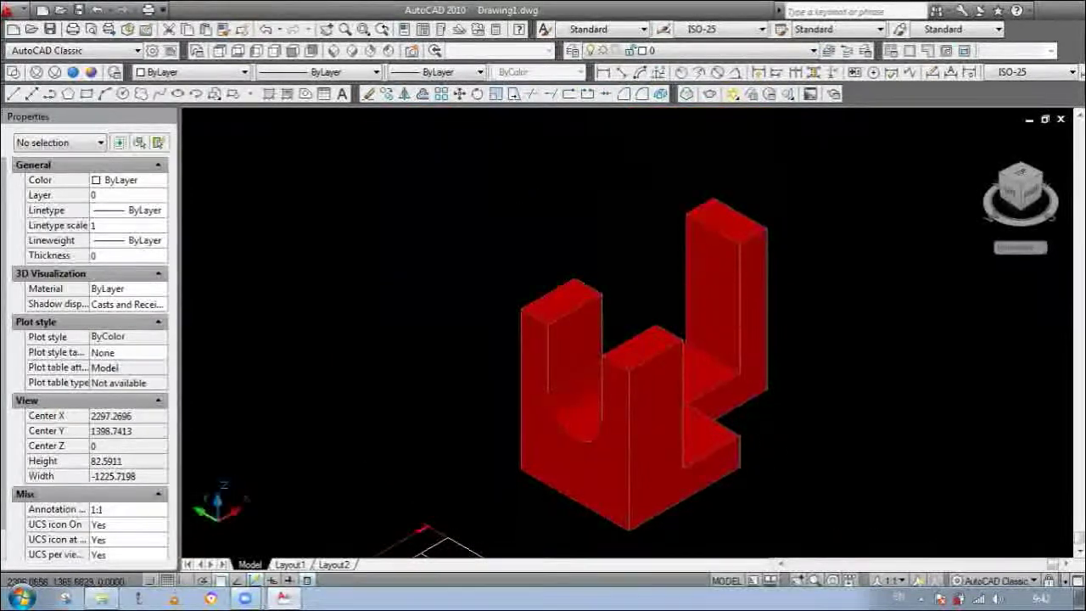
pyautogui.scroll(1, 796, 405)
pyautogui.scroll(-1, 807, 410)
pyautogui.scroll(1, 813, 436)
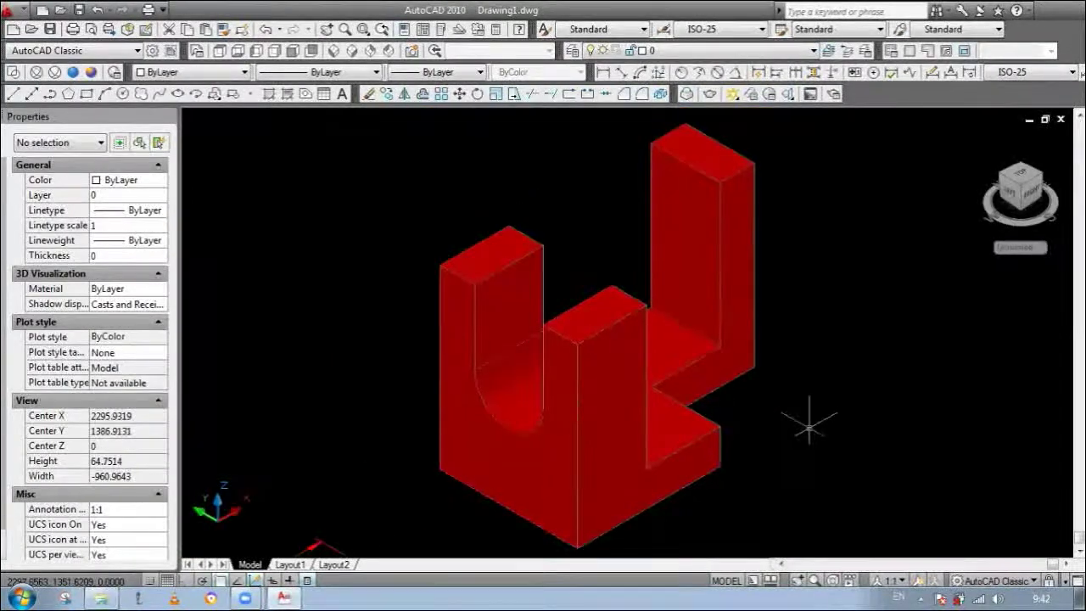
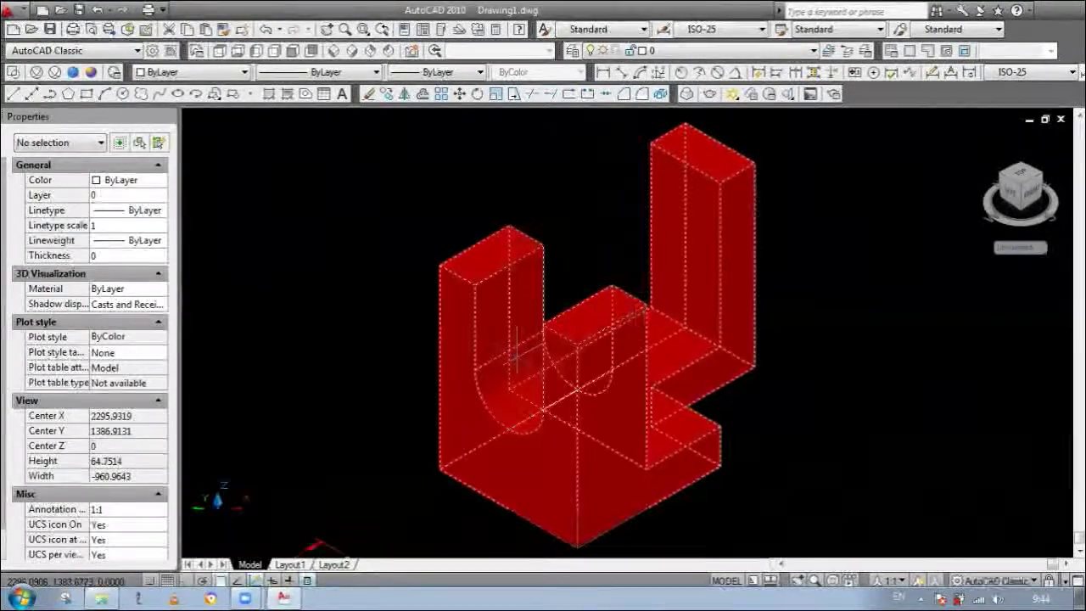
pyautogui.scroll(-6, 515, 357)
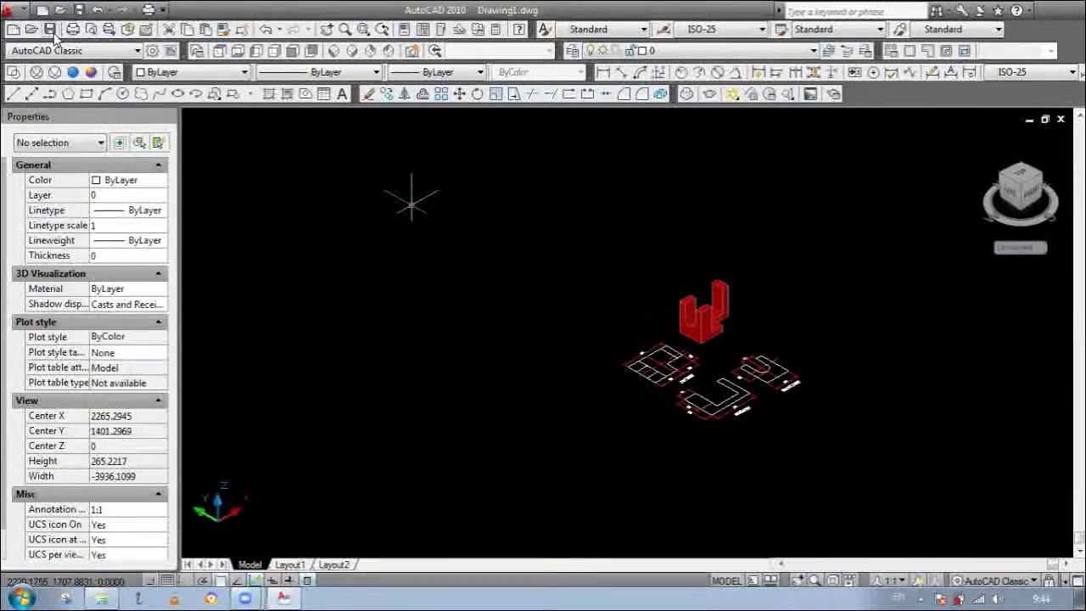
pyautogui.scroll(3, 681, 360)
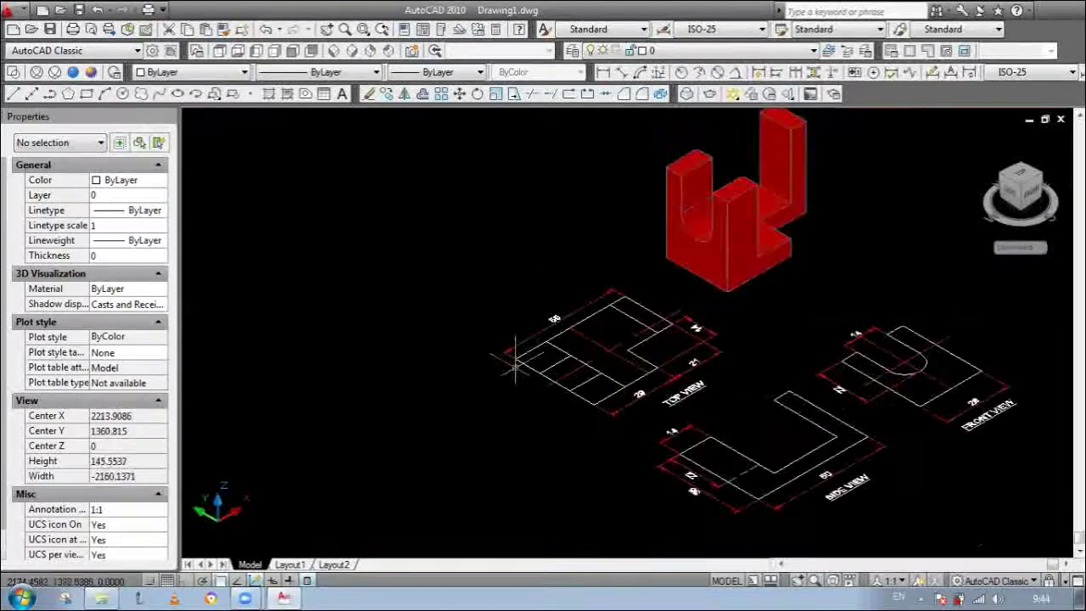
pyautogui.scroll(5, 567, 347)
pyautogui.click(559, 333)
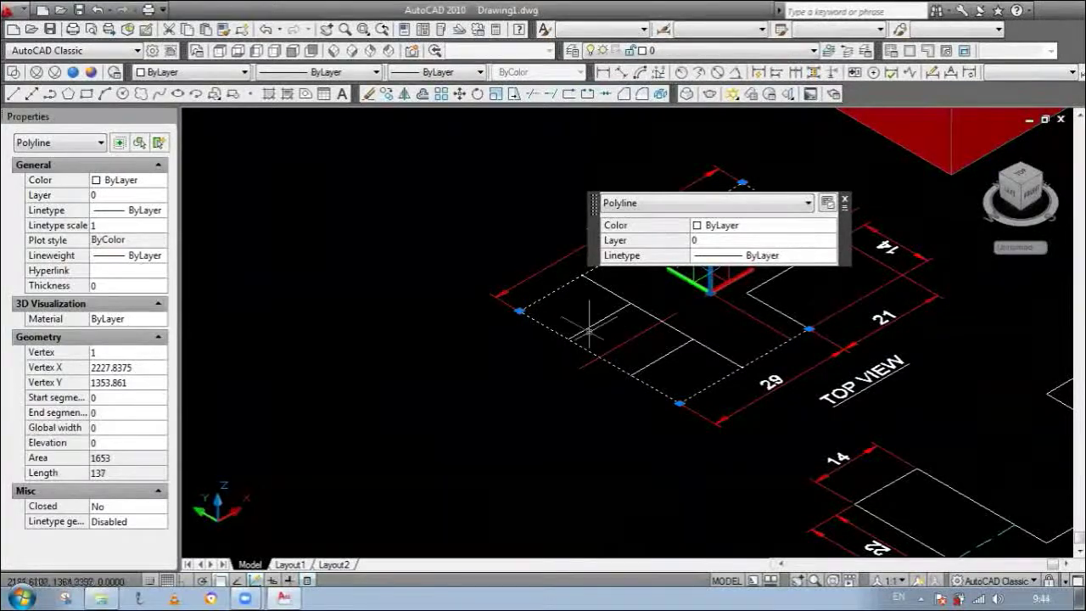
# Step: Compare the selected top view outline with the side and front views, and close its quick properties
pyautogui.scroll(-3, 589, 330)
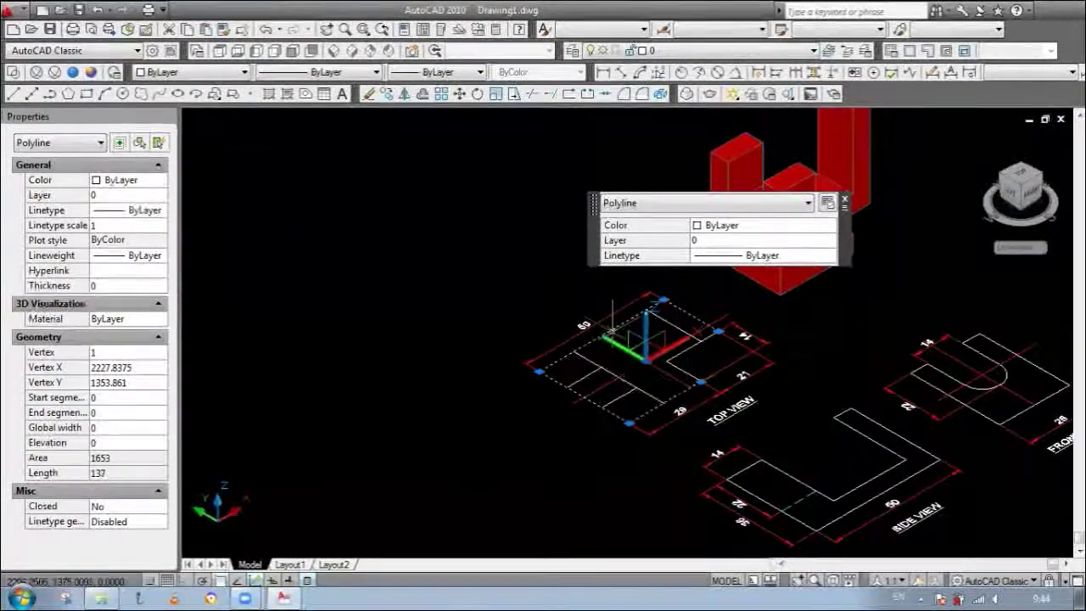
pyautogui.scroll(2, 598, 339)
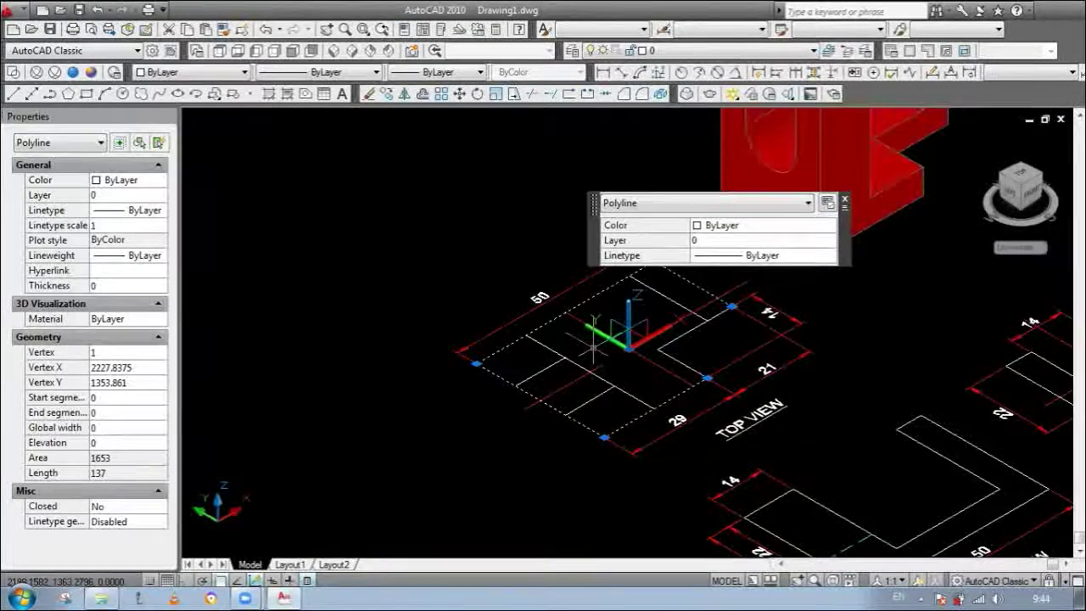
pyautogui.keyDown('shift'); pyautogui.moveTo(591, 365); pyautogui.dragTo(528, 407, button='middle'); pyautogui.keyUp('shift')
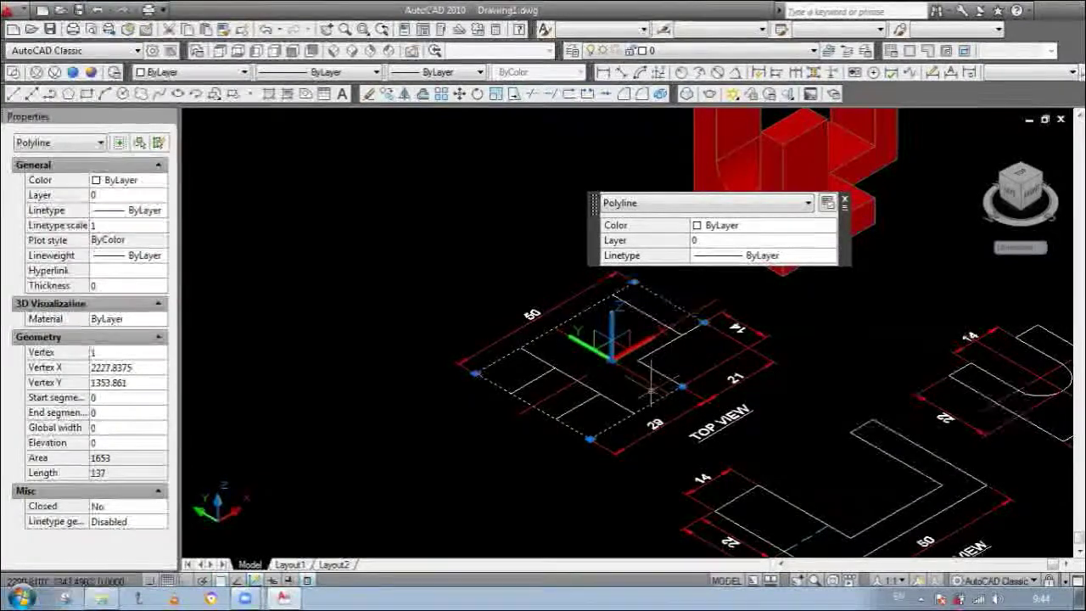
pyautogui.scroll(3, 651, 392)
pyautogui.scroll(-8, 662, 416)
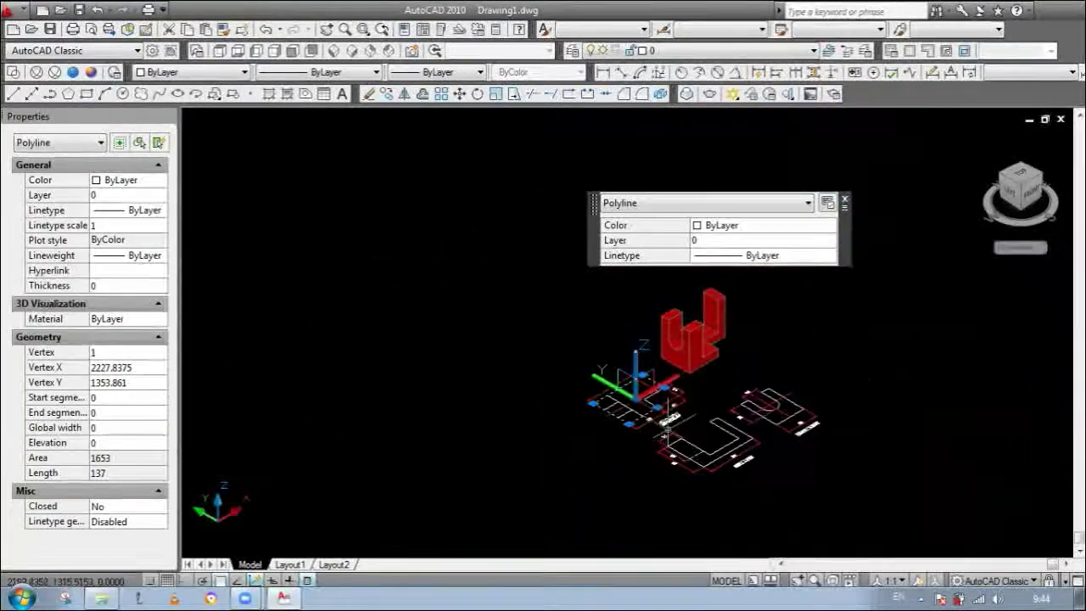
pyautogui.scroll(5, 668, 431)
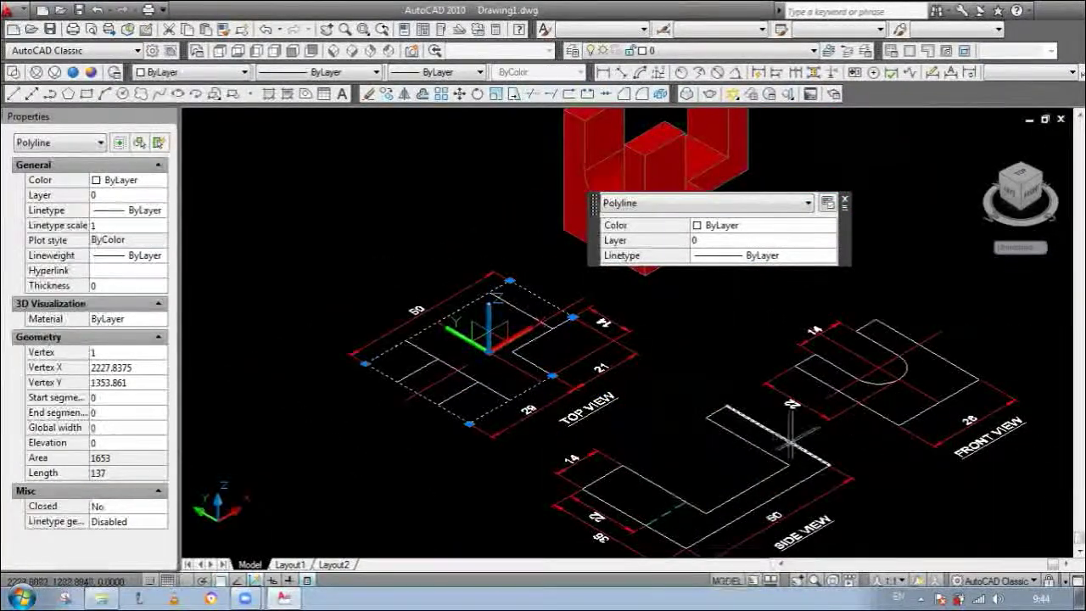
pyautogui.moveTo(607, 405)
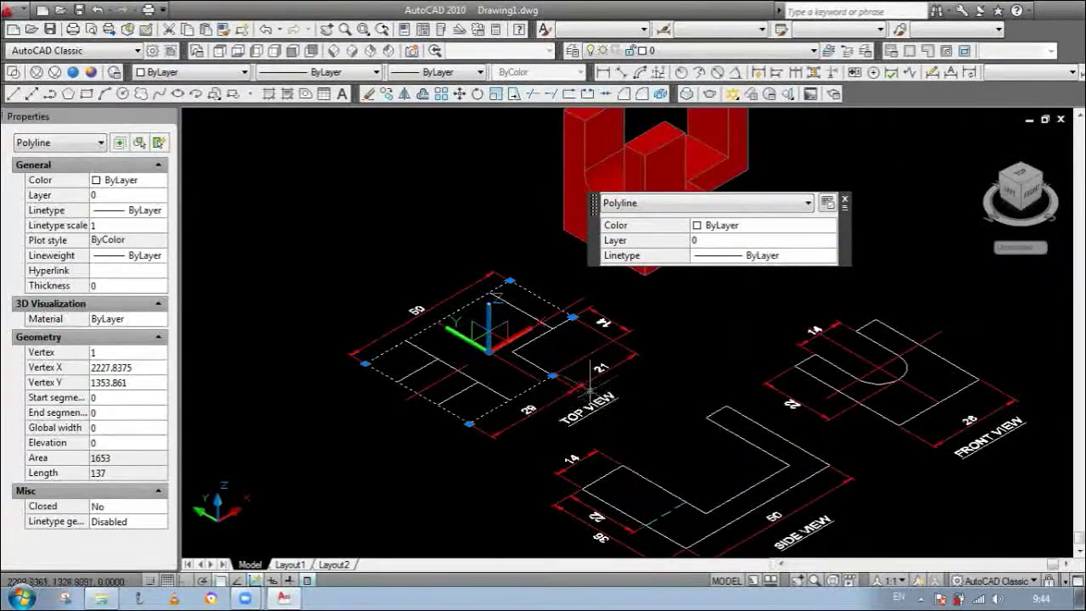
pyautogui.moveTo(570, 386)
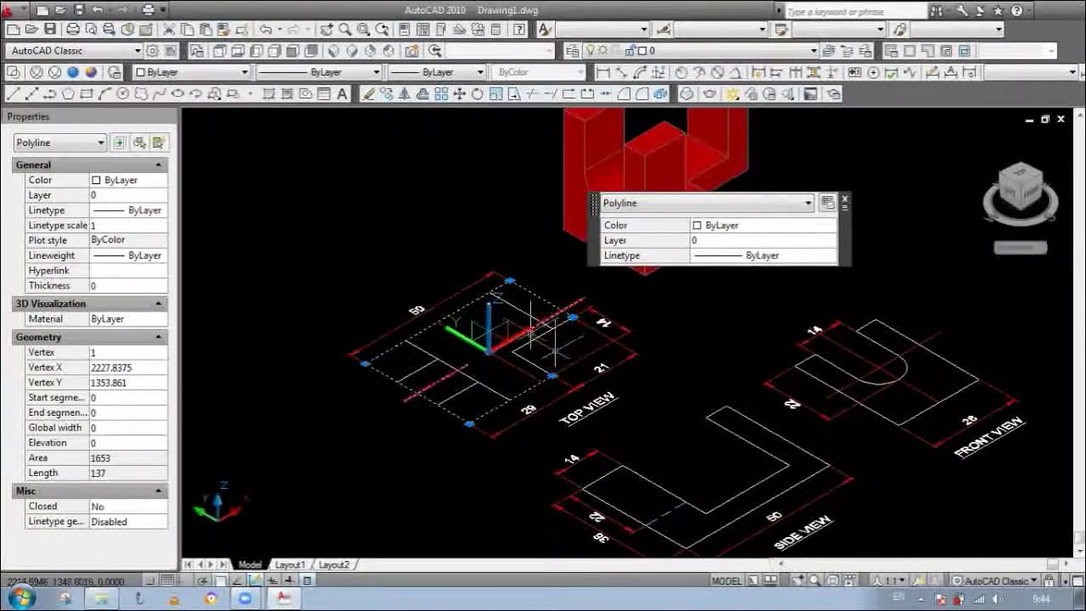
pyautogui.click(846, 202)
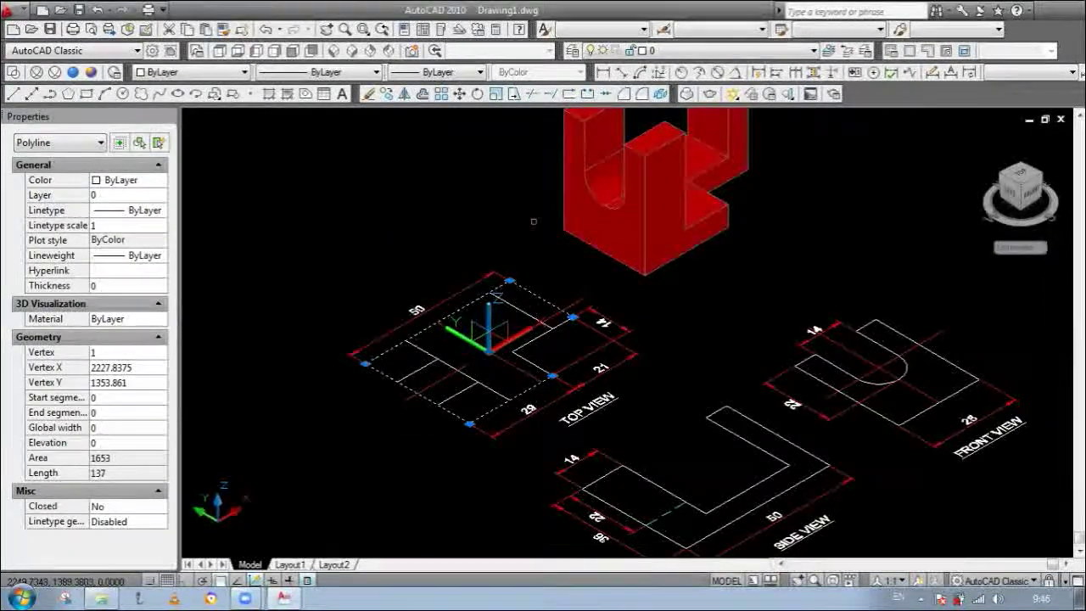
# Step: Clear the polyline selection, set the visual style to 2D wireframe and switch the drawing to the top view
pyautogui.scroll(-2, 539, 248)
pyautogui.scroll(-2, 488, 225)
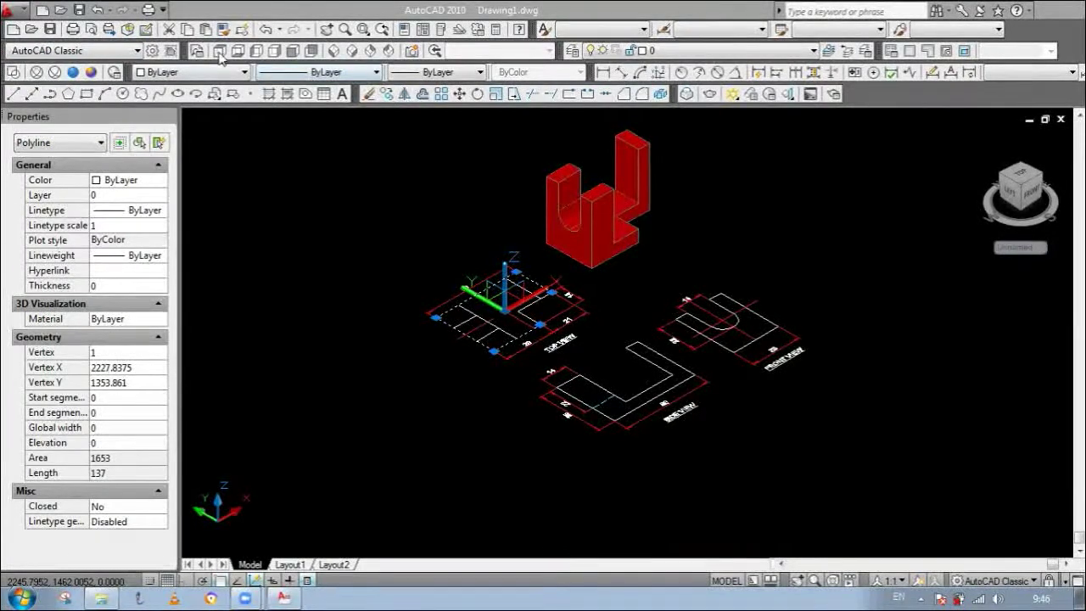
pyautogui.click(335, 50)
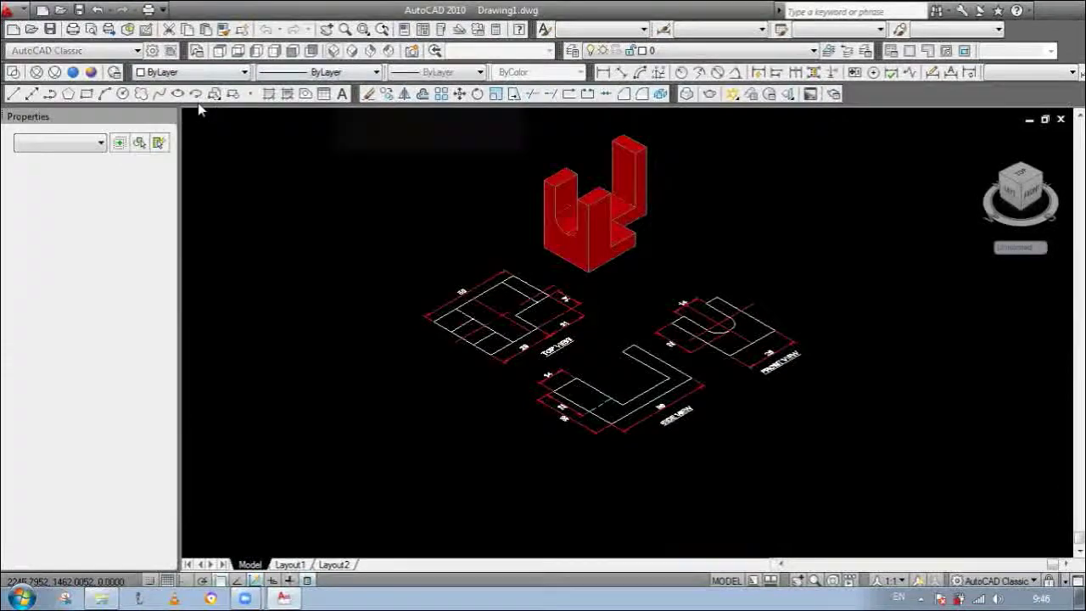
pyautogui.click(14, 72)
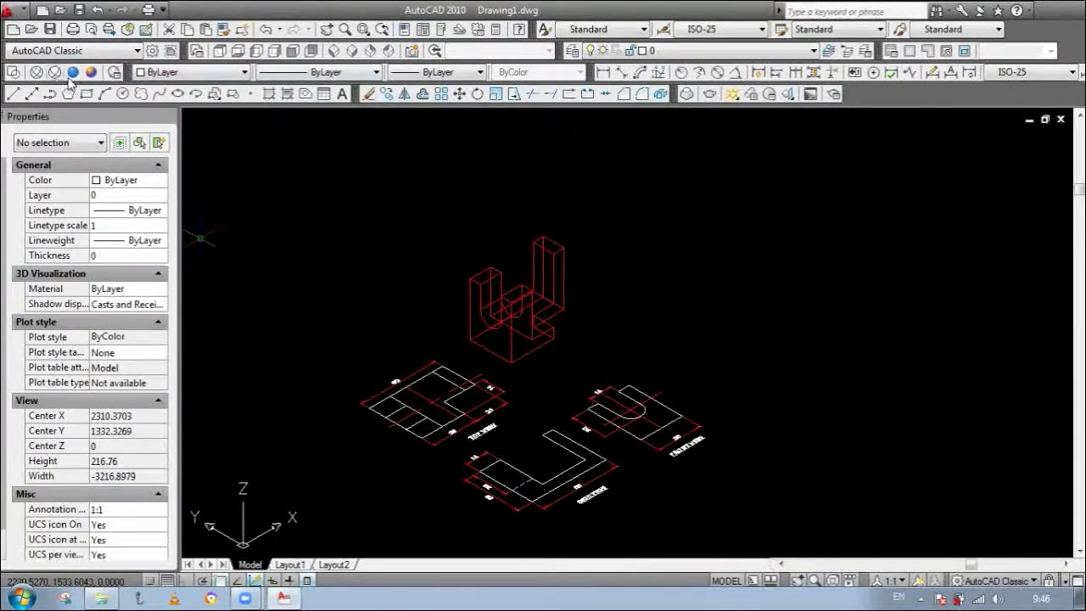
pyautogui.click(334, 53)
pyautogui.click(219, 51)
pyautogui.scroll(-3, 660, 308)
pyautogui.scroll(5, 681, 311)
pyautogui.scroll(-4, 681, 310)
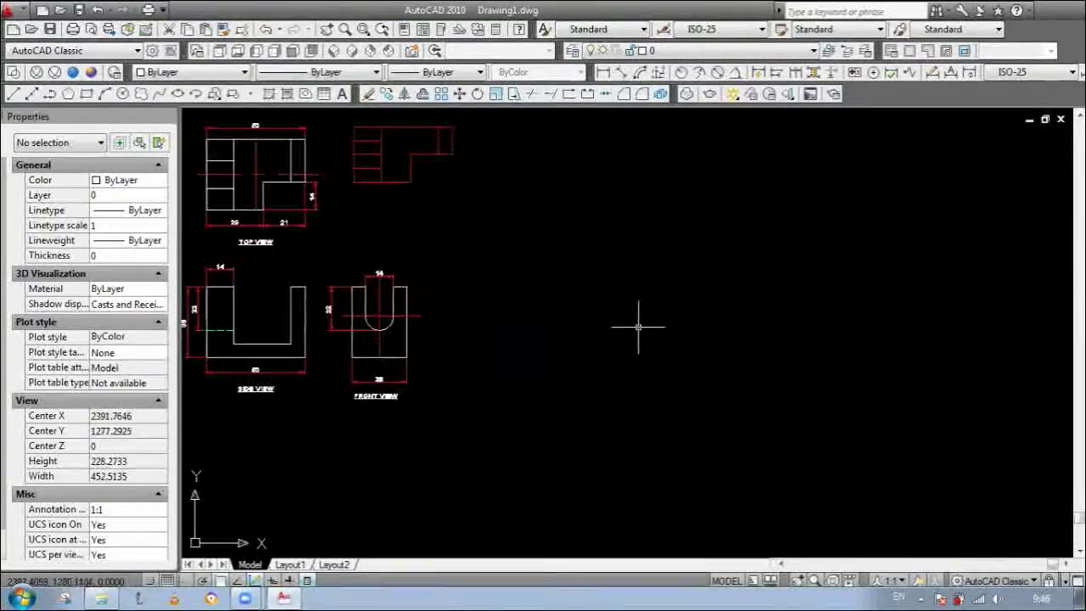
pyautogui.scroll(1, 650, 311)
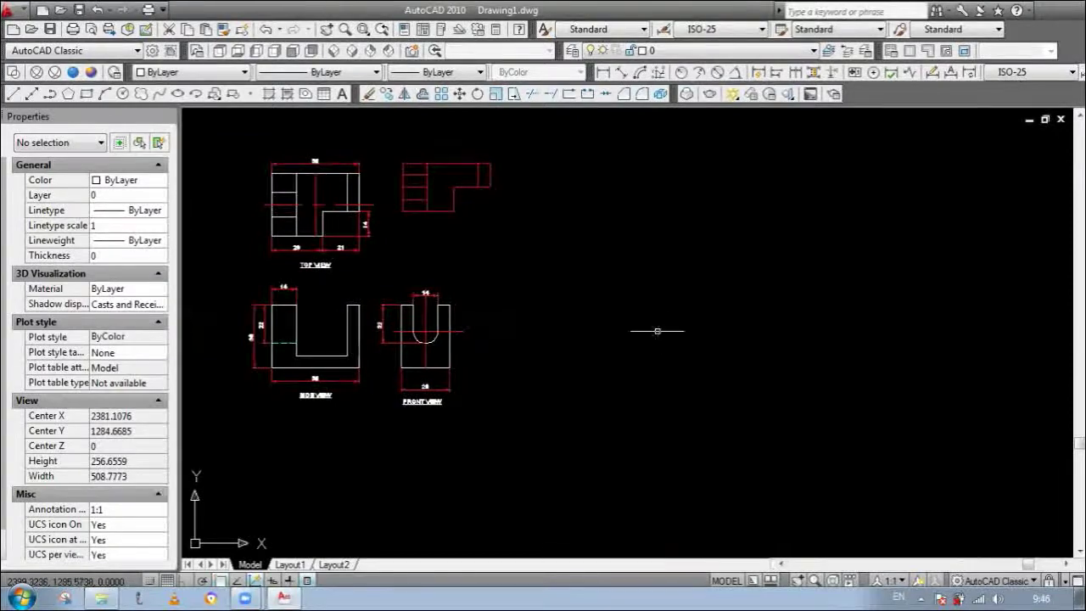
# Step: Draw the left, top and right edges of an open rectangular outline in the empty area beside the views, and start its bottom edge
pyautogui.click(563, 223)
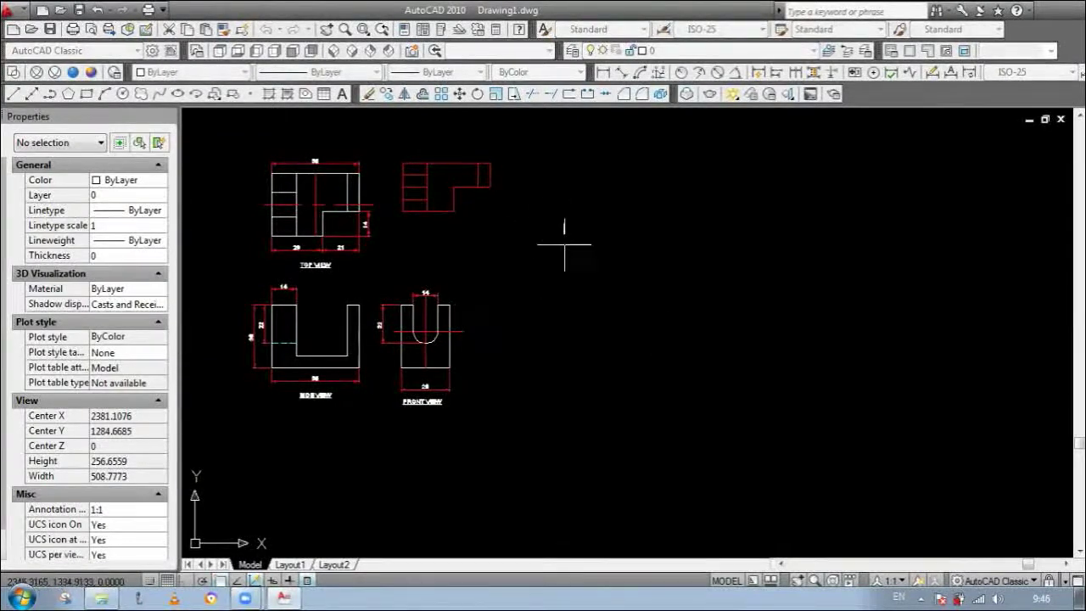
pyautogui.click(563, 299)
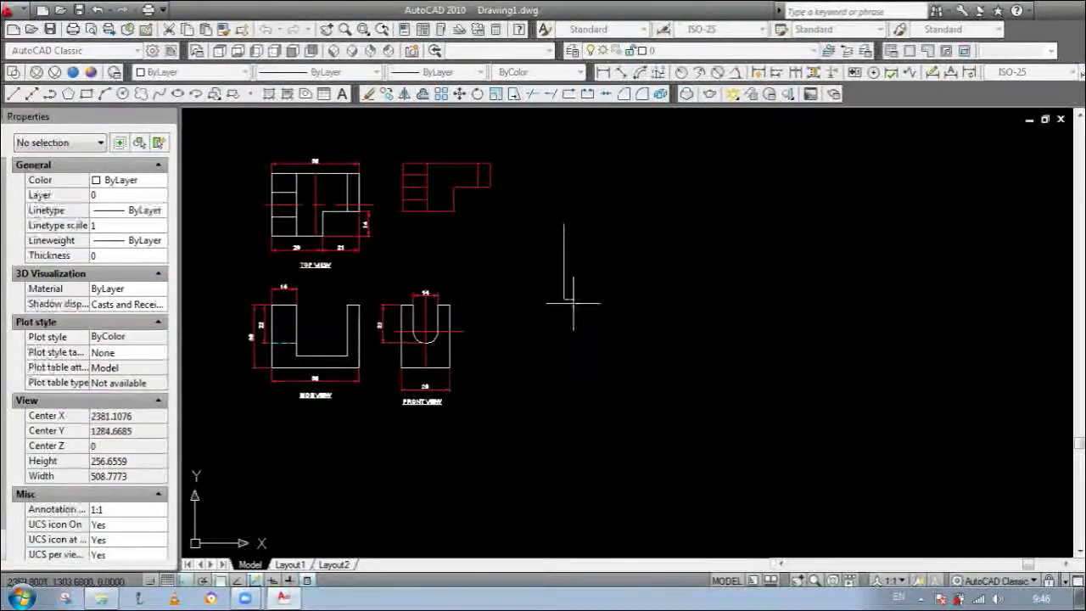
pyautogui.click(563, 223)
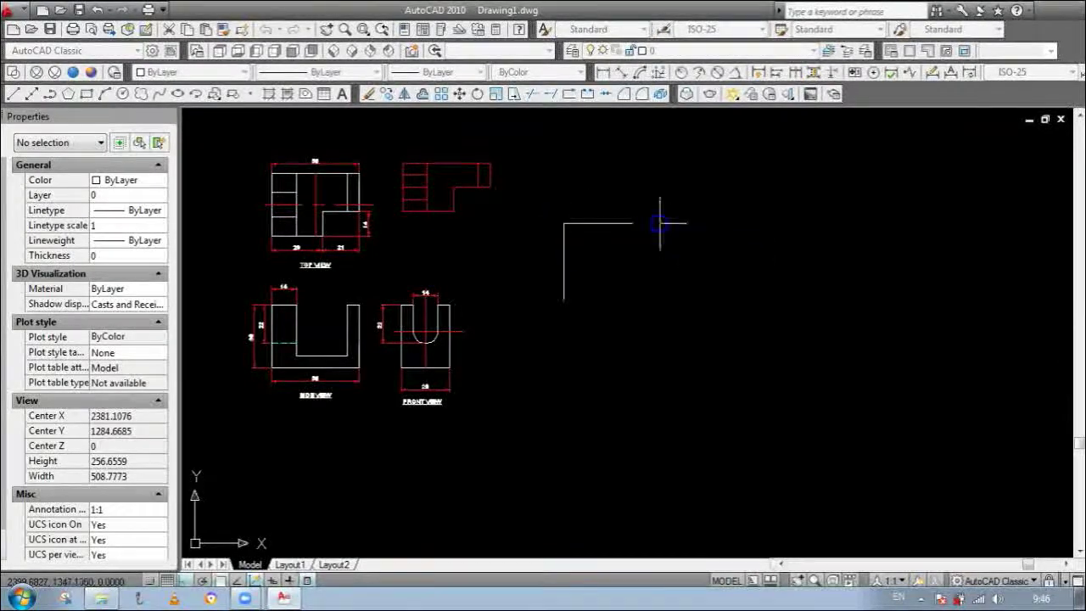
pyautogui.click(661, 223)
pyautogui.click(663, 313)
pyautogui.press('Return')
pyautogui.press('Return')
pyautogui.click(563, 300)
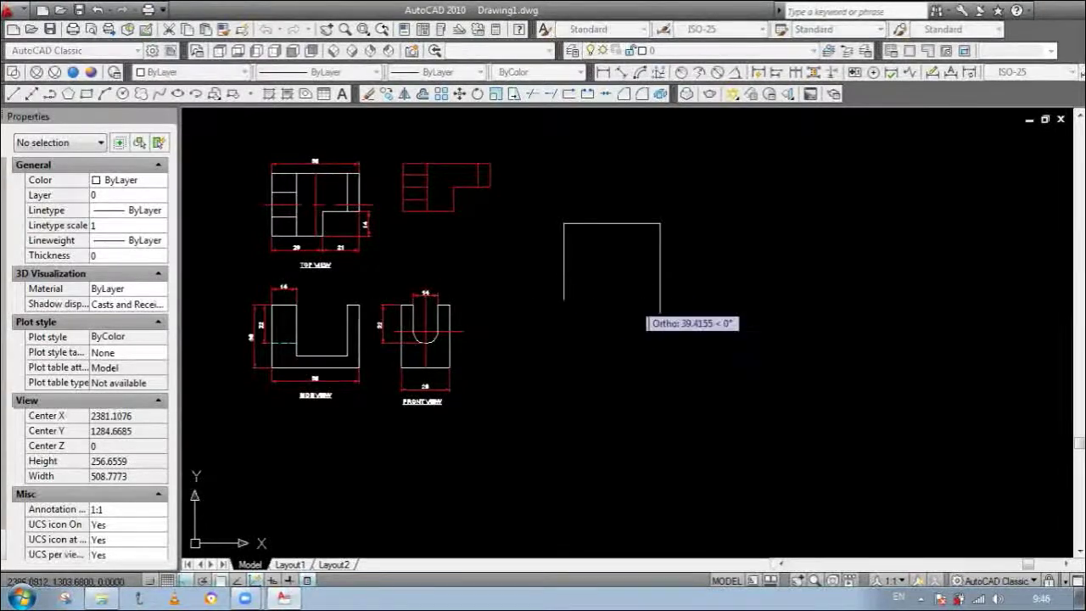
# Step: Close the rectangle with a bottom line about 55 units long and select its four sides one by one to check them
pyautogui.click(660, 300)
pyautogui.press('Return')
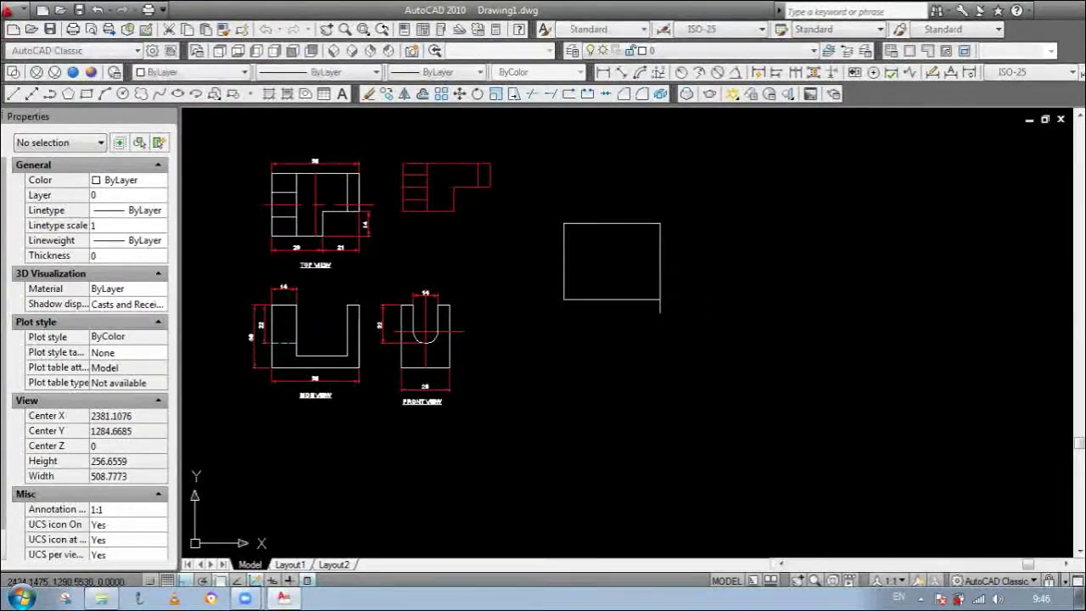
pyautogui.click(635, 300)
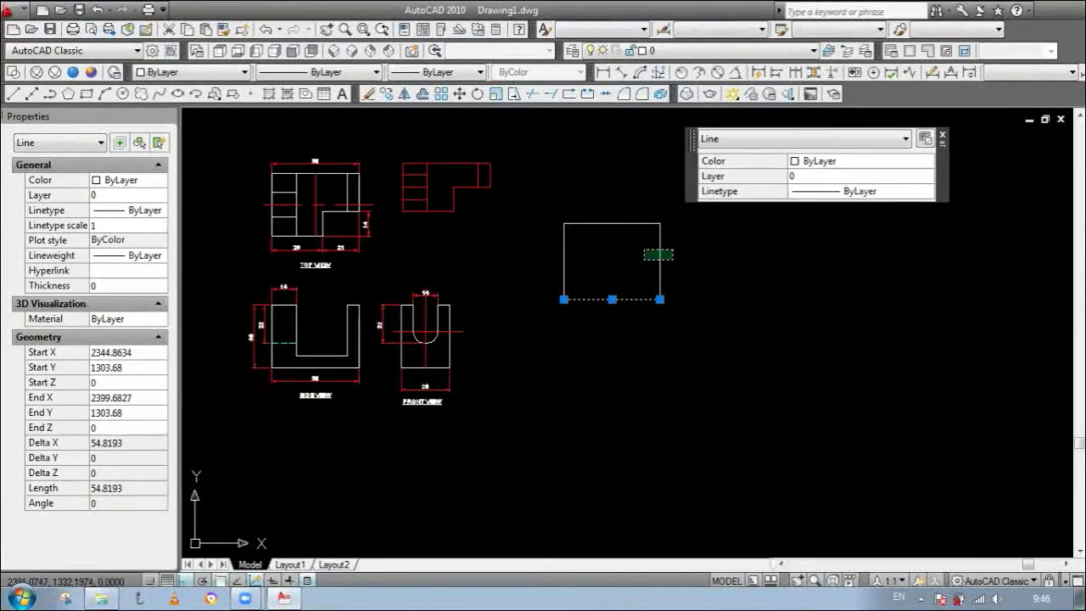
pyautogui.click(645, 259)
pyautogui.click(606, 211)
pyautogui.click(589, 246)
pyautogui.click(603, 255)
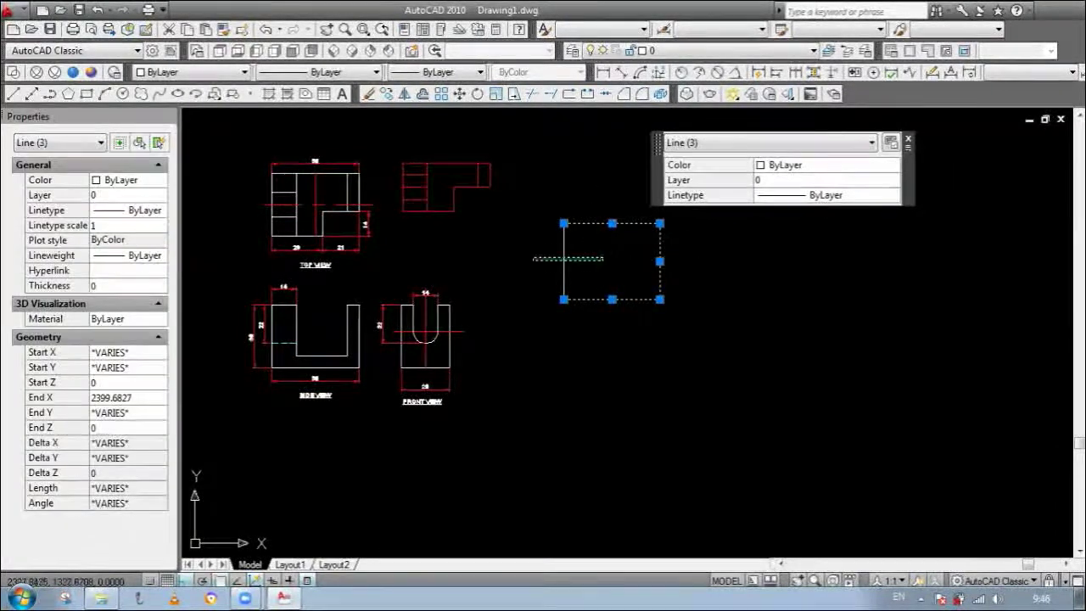
pyautogui.click(522, 262)
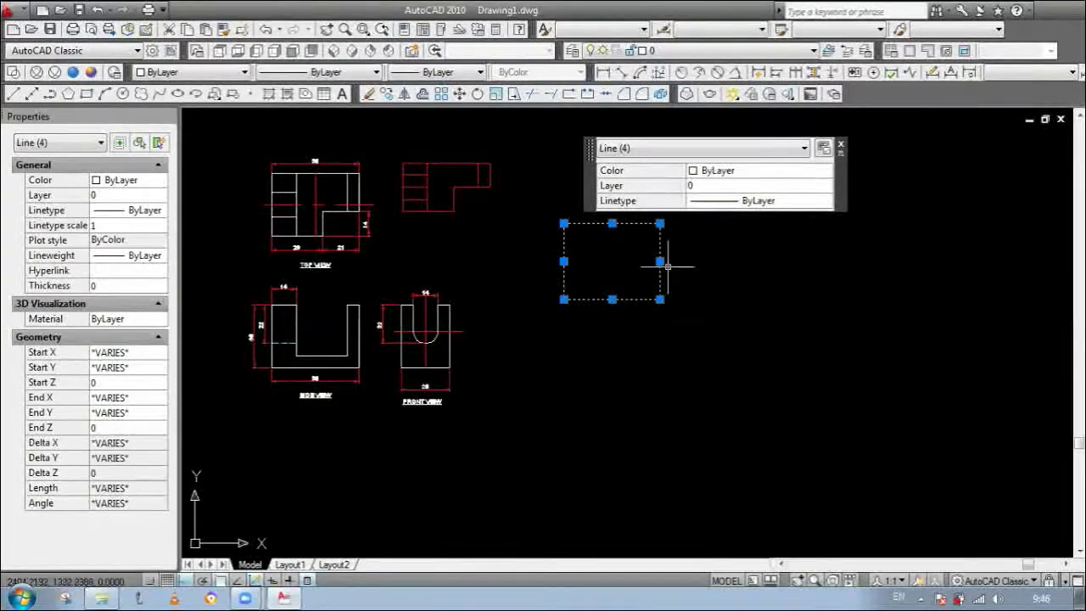
pyautogui.press('Escape')
# Step: Join the rectangle's four separate lines into a single closed polyline and select it to check the result
pyautogui.scroll(3, 644, 222)
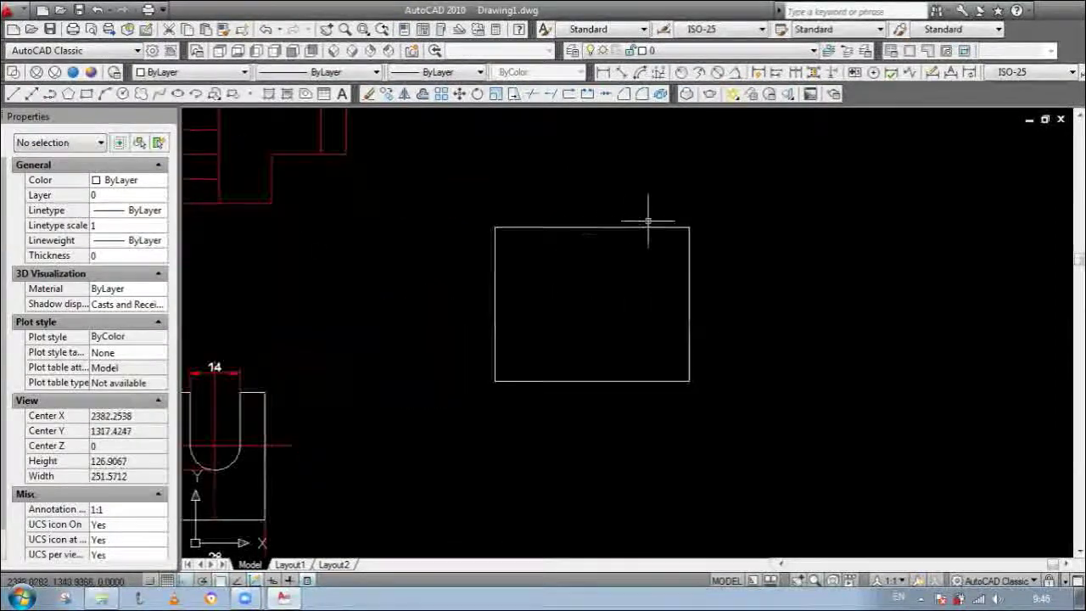
pyautogui.scroll(-3, 653, 229)
pyautogui.scroll(3, 710, 242)
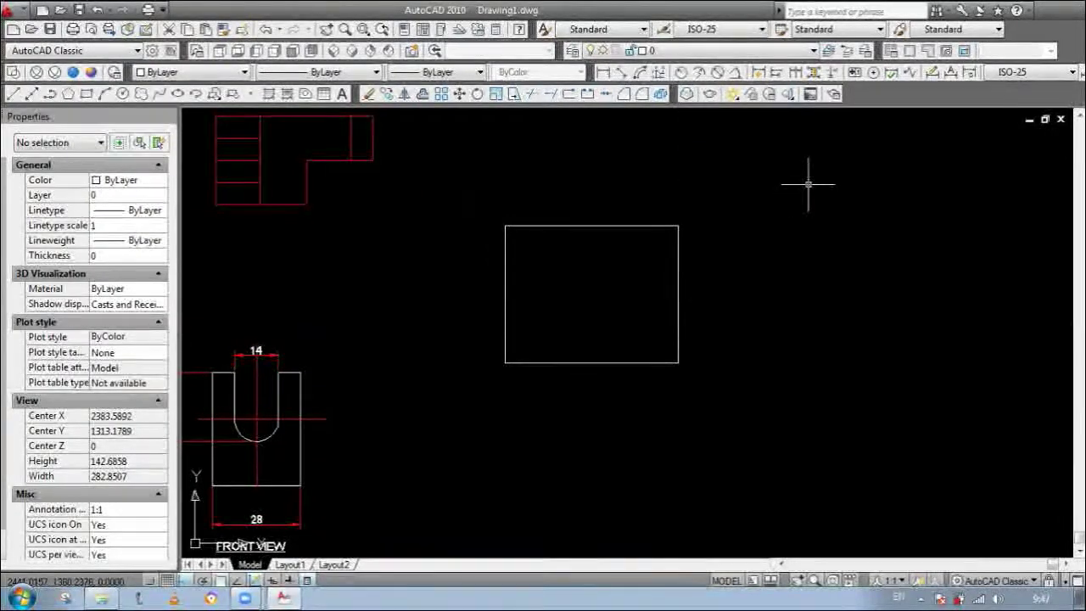
pyautogui.click(678, 243)
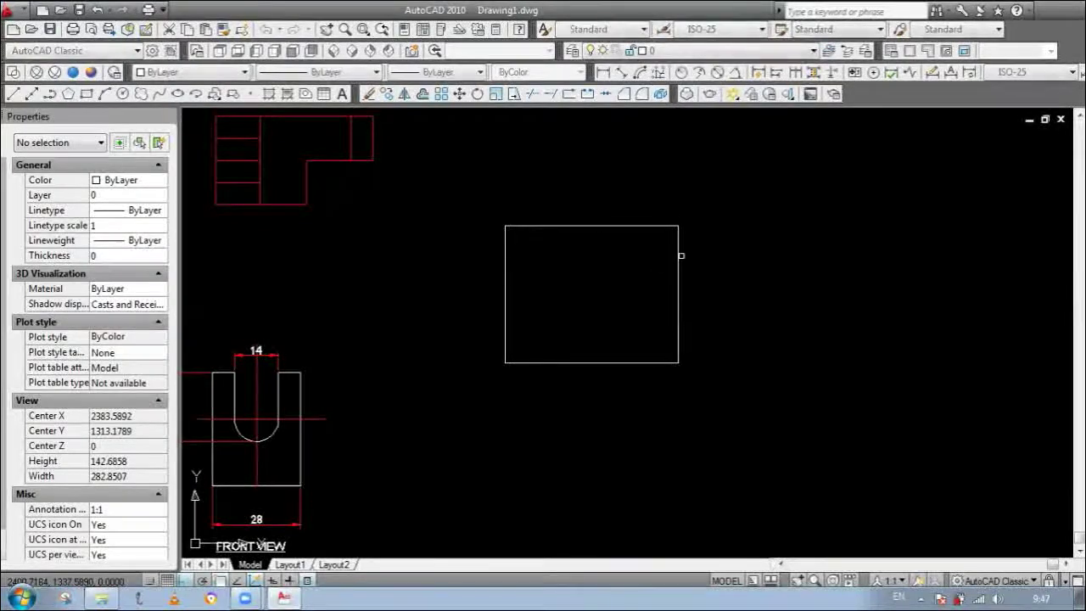
pyautogui.click(679, 251)
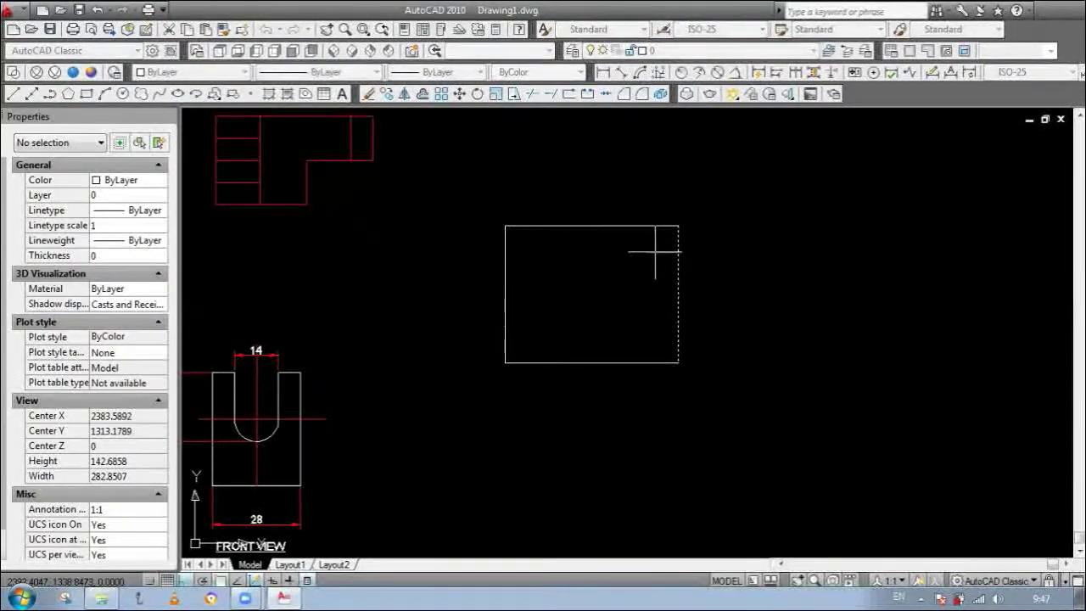
pyautogui.click(655, 252)
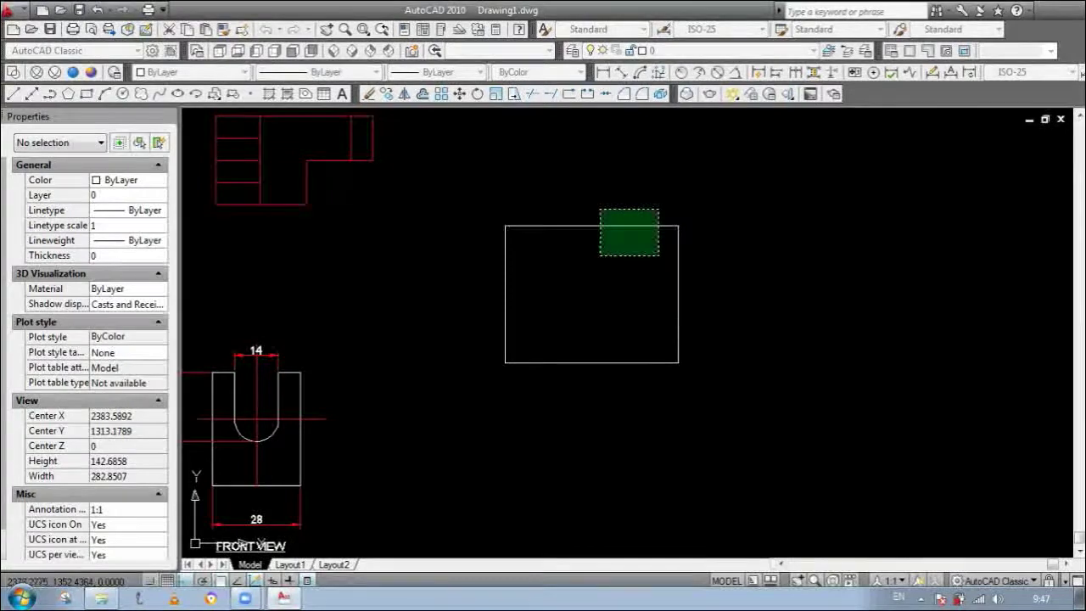
pyautogui.click(599, 206)
pyautogui.click(484, 274)
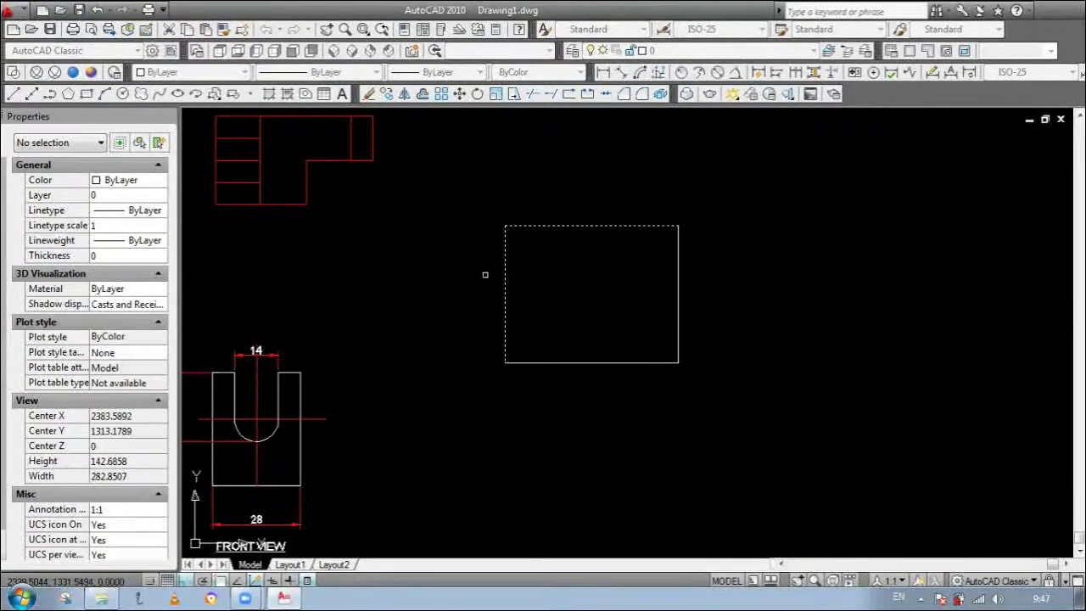
pyautogui.click(703, 327)
pyautogui.click(661, 302)
pyautogui.click(650, 393)
pyautogui.click(622, 345)
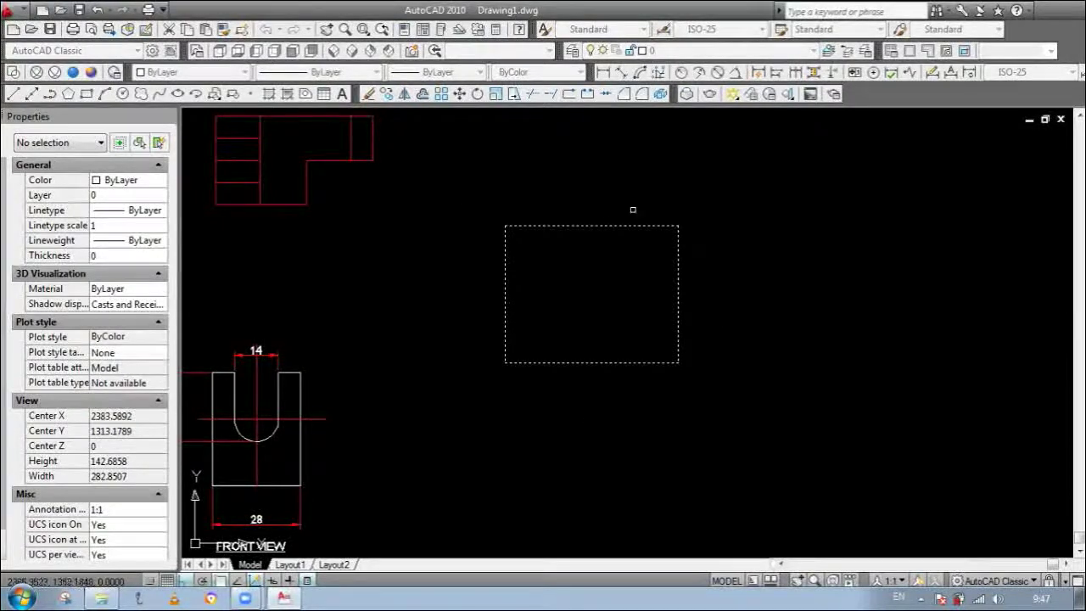
pyautogui.press('Return')
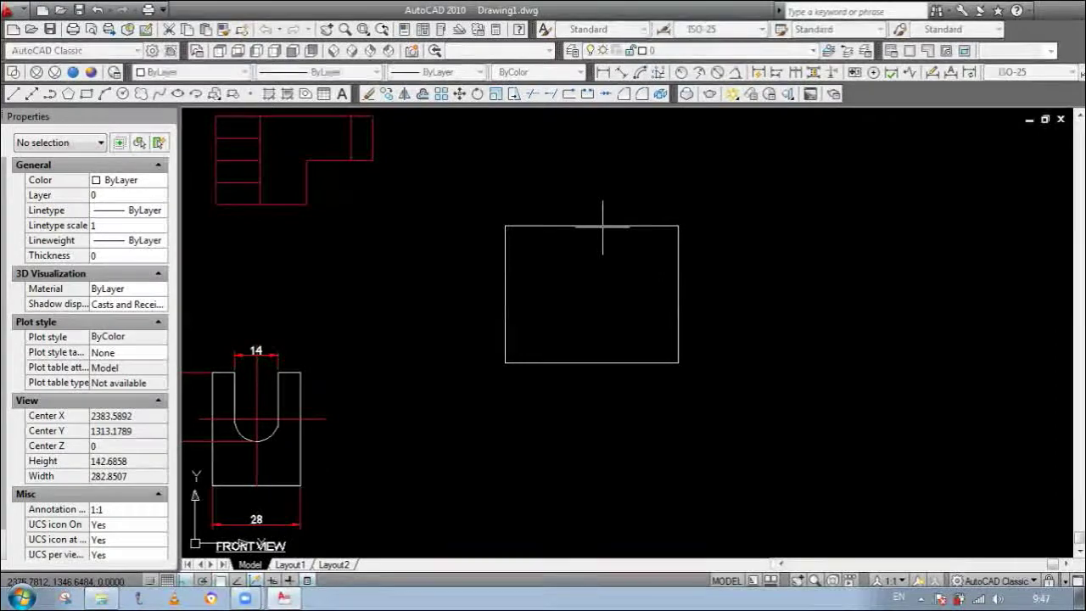
pyautogui.press('Return')
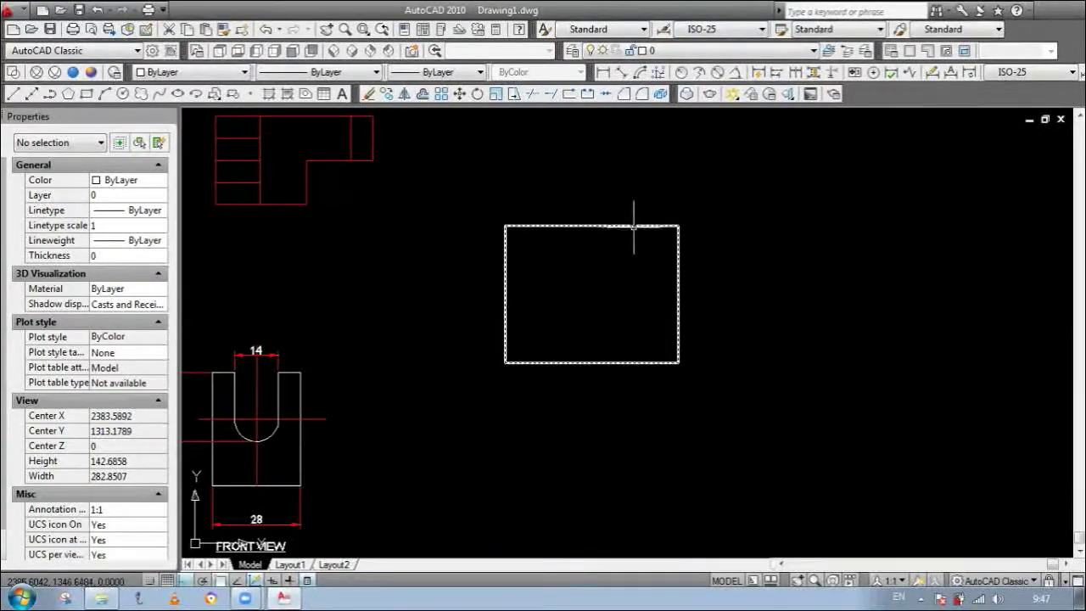
pyautogui.click(635, 226)
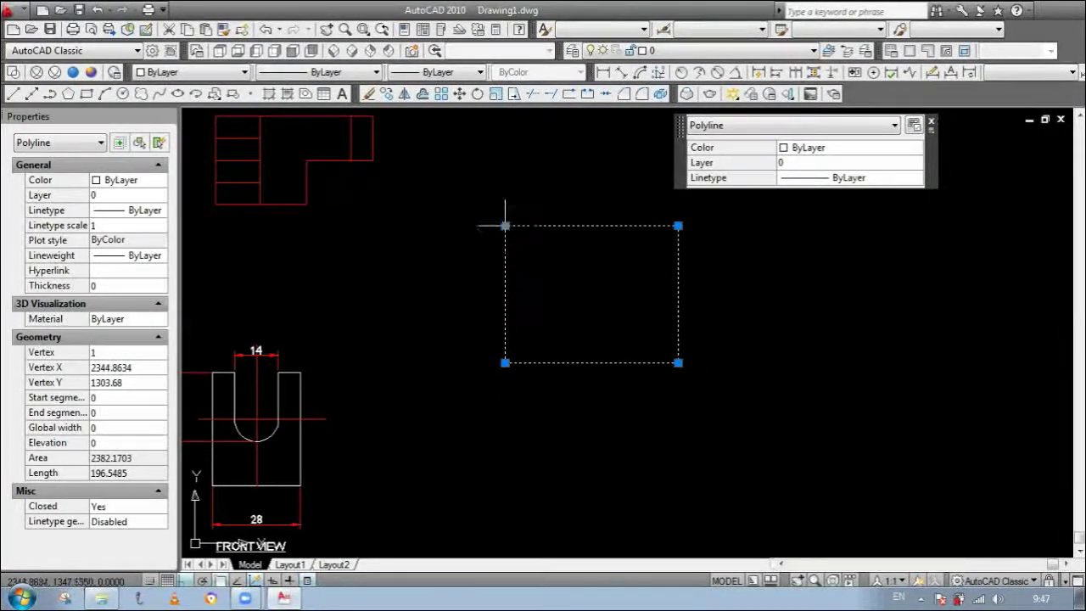
pyautogui.press('Escape')
# Step: Draw a circle in the empty area to the right of the rectangle
pyautogui.scroll(-8, 556, 357)
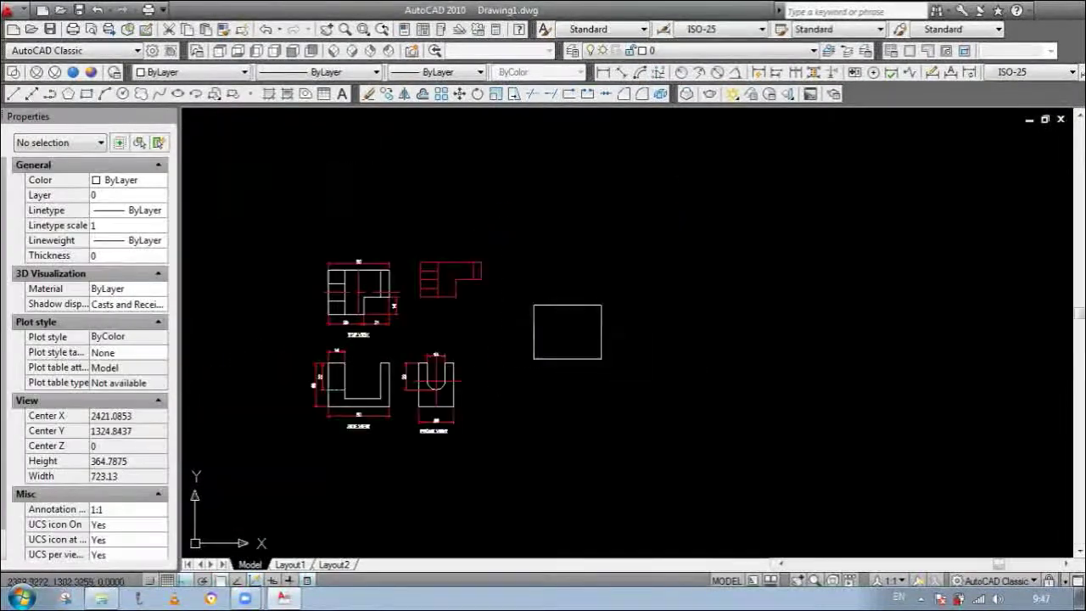
pyautogui.scroll(3, 655, 351)
pyautogui.write('c')
pyautogui.press('Return')
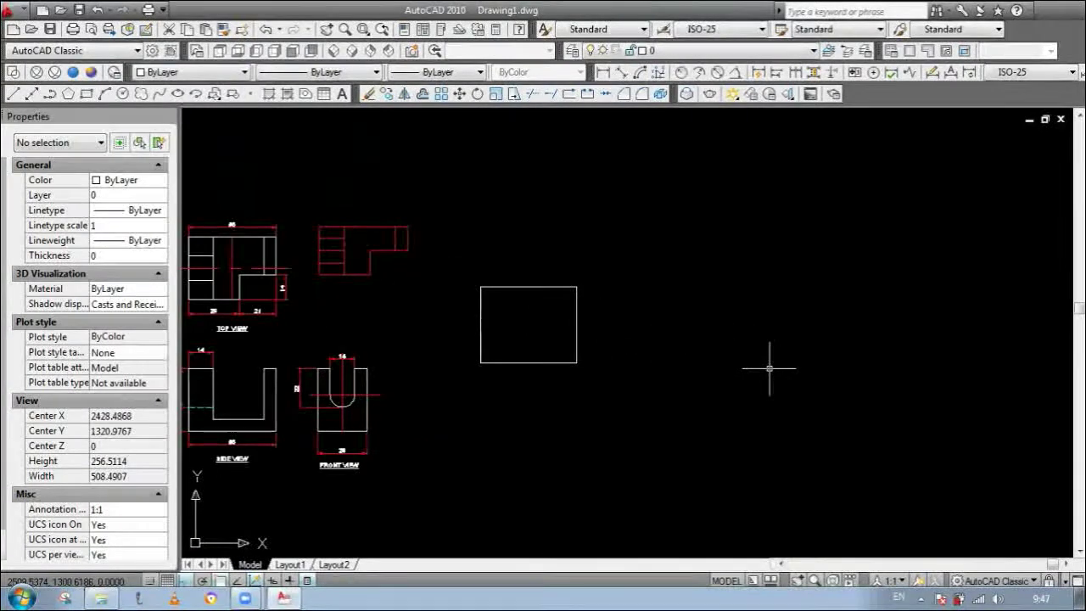
pyautogui.click(717, 323)
pyautogui.click(756, 342)
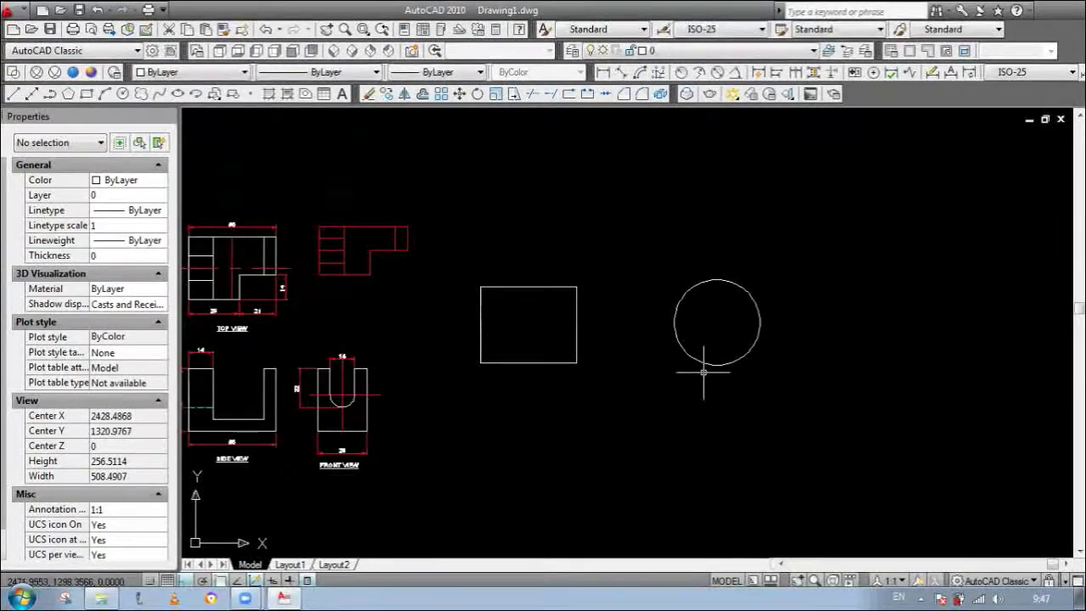
# Step: Draw a horizontal diameter line across the circle and trim away the circle's upper half
pyautogui.write('l')
pyautogui.press('Return')
pyautogui.click(674, 321)
pyautogui.click(760, 322)
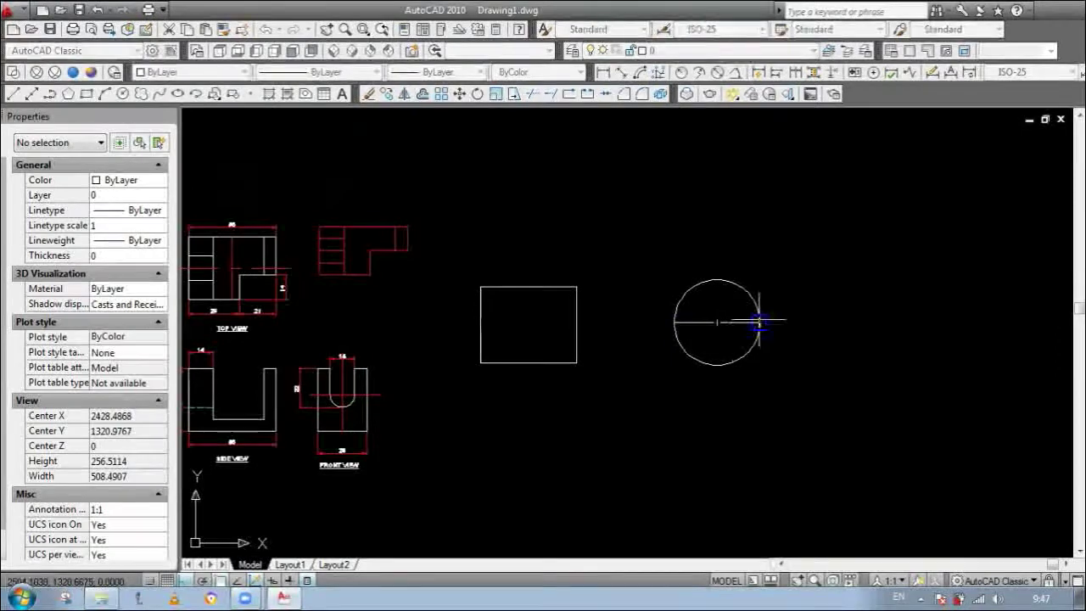
pyautogui.press('Return')
pyautogui.click(724, 280)
pyautogui.press('Escape')
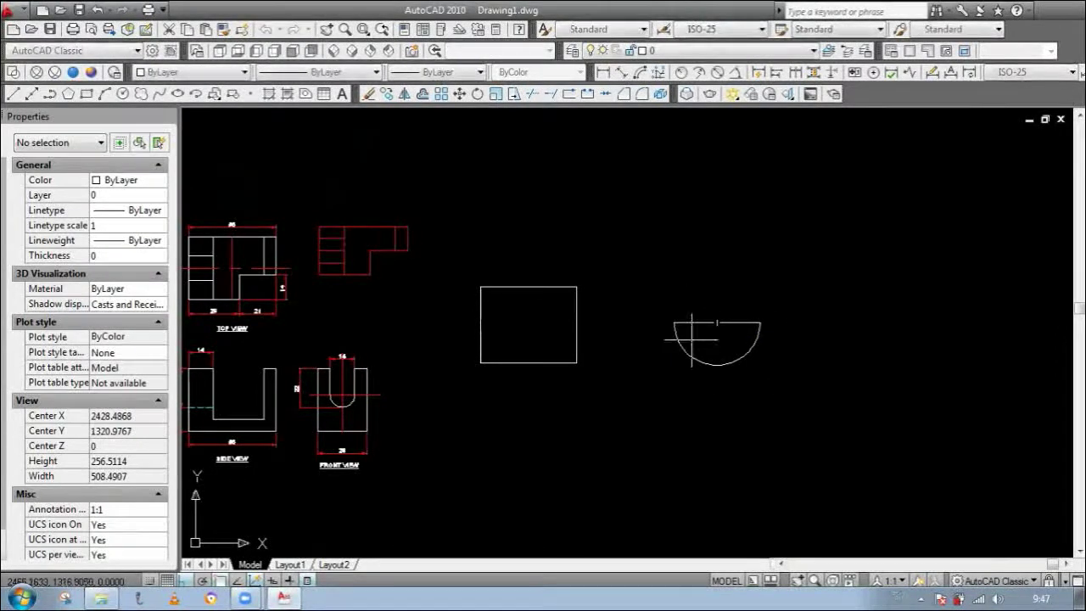
# Step: Draw a vertical line about 57 units up from the arc's left end and delete the horizontal diameter line
pyautogui.click(673, 323)
pyautogui.click(672, 222)
pyautogui.press('Return')
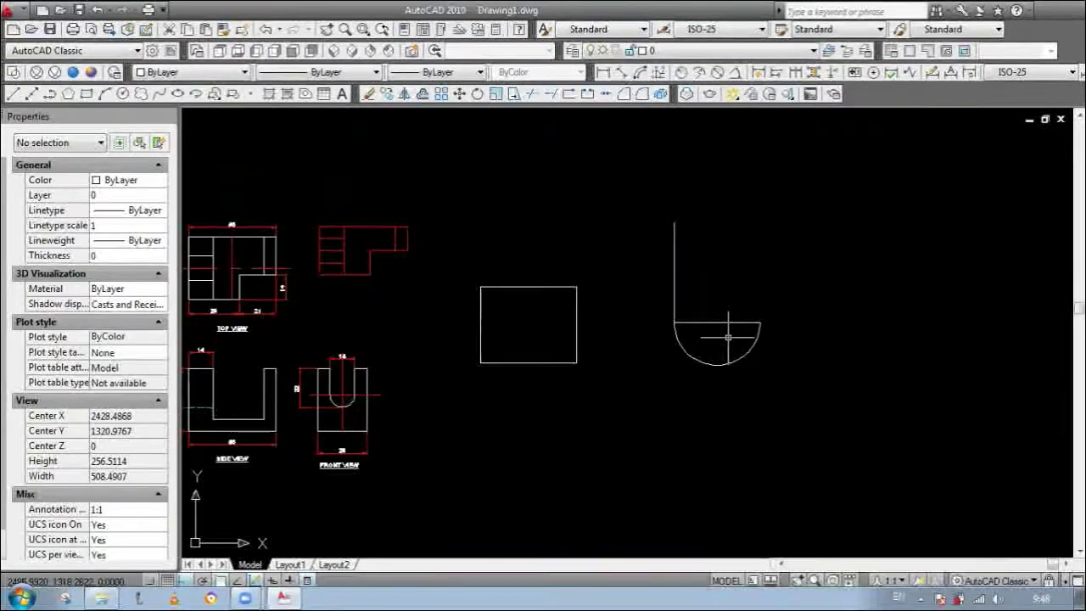
pyautogui.click(748, 323)
pyautogui.press('Delete')
pyautogui.click(675, 266)
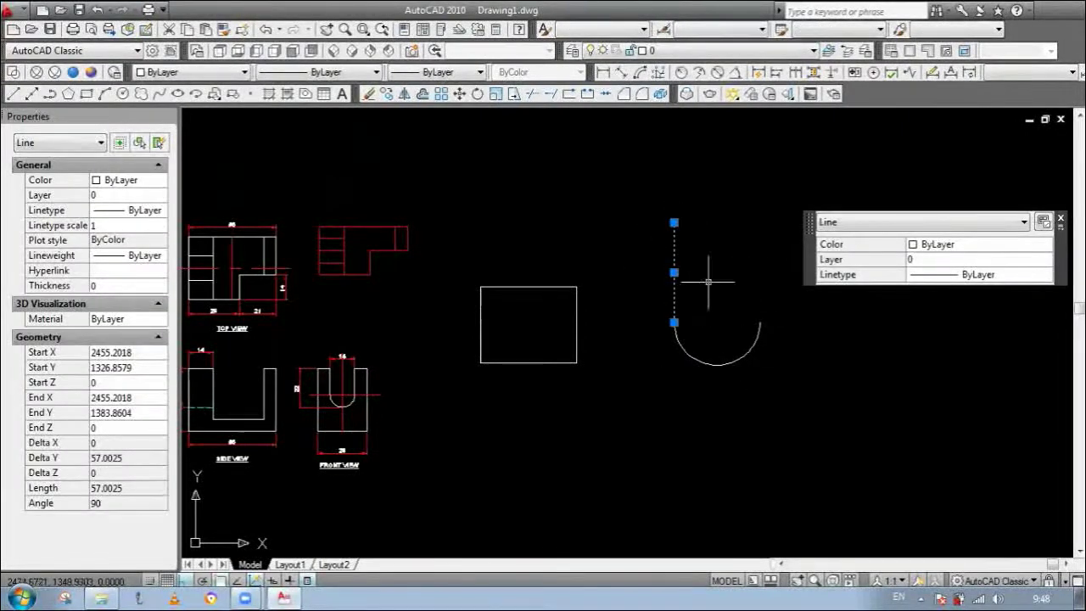
pyautogui.press('Escape')
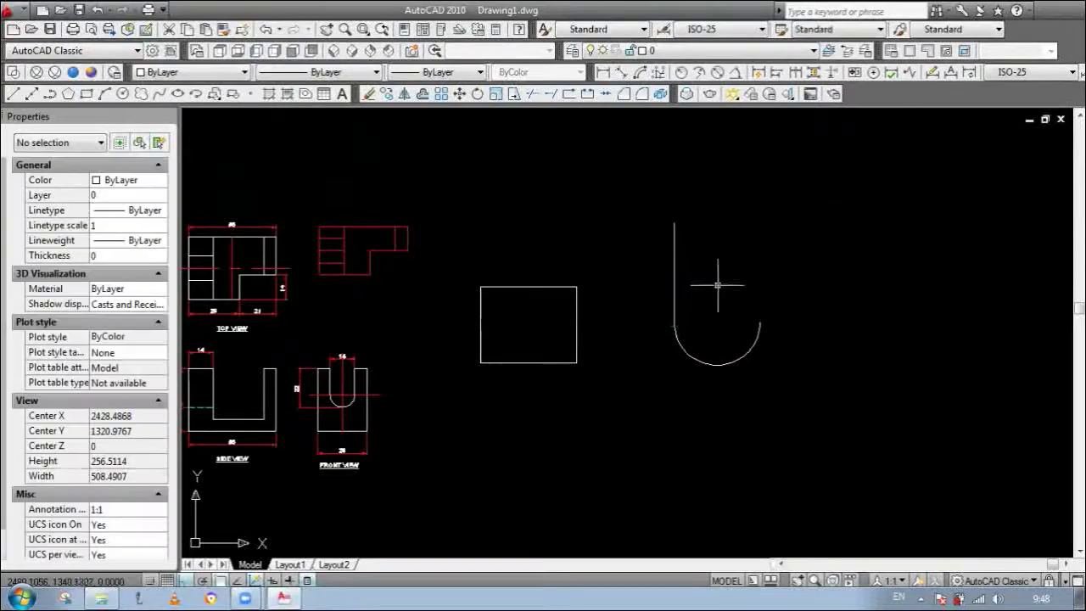
# Step: Join the vertical line and the lower semicircular arc into a single open polyline and select it to check
pyautogui.click(692, 353)
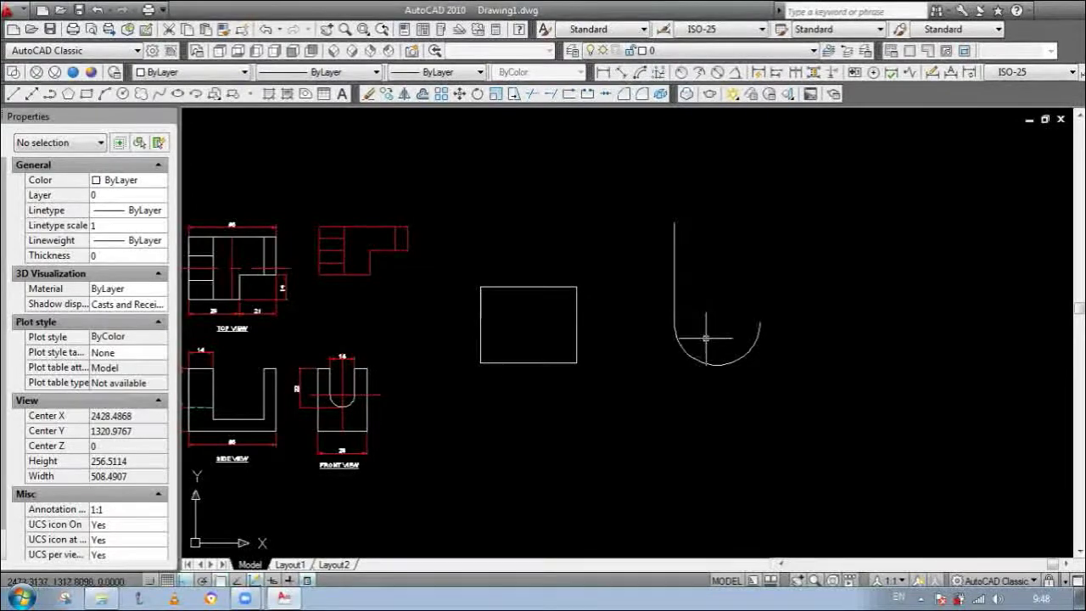
pyautogui.write('x')
pyautogui.press('Return')
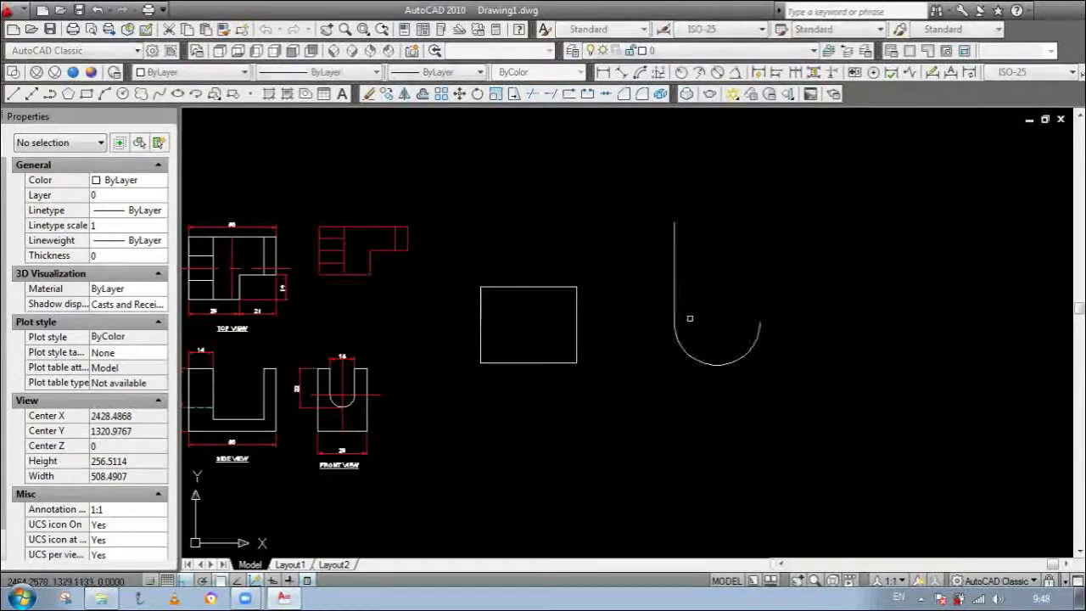
pyautogui.click(674, 291)
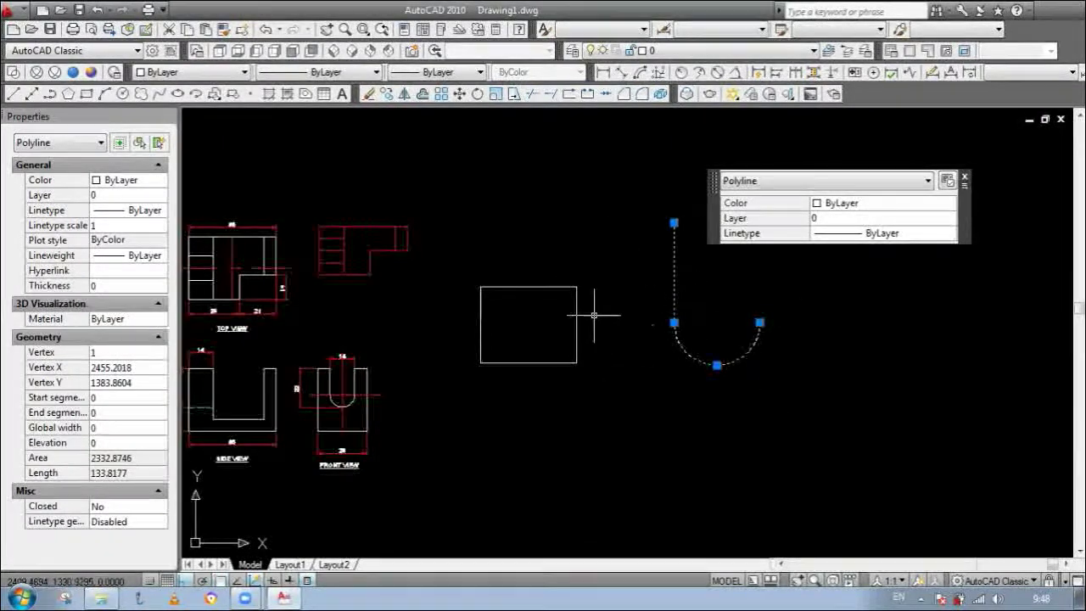
pyautogui.scroll(-4, 636, 335)
pyautogui.scroll(3, 685, 276)
pyautogui.press('Escape')
# Step: Zoom to the whole drawing and look over the dimensioned views and the two joined shapes
pyautogui.scroll(-4, 640, 333)
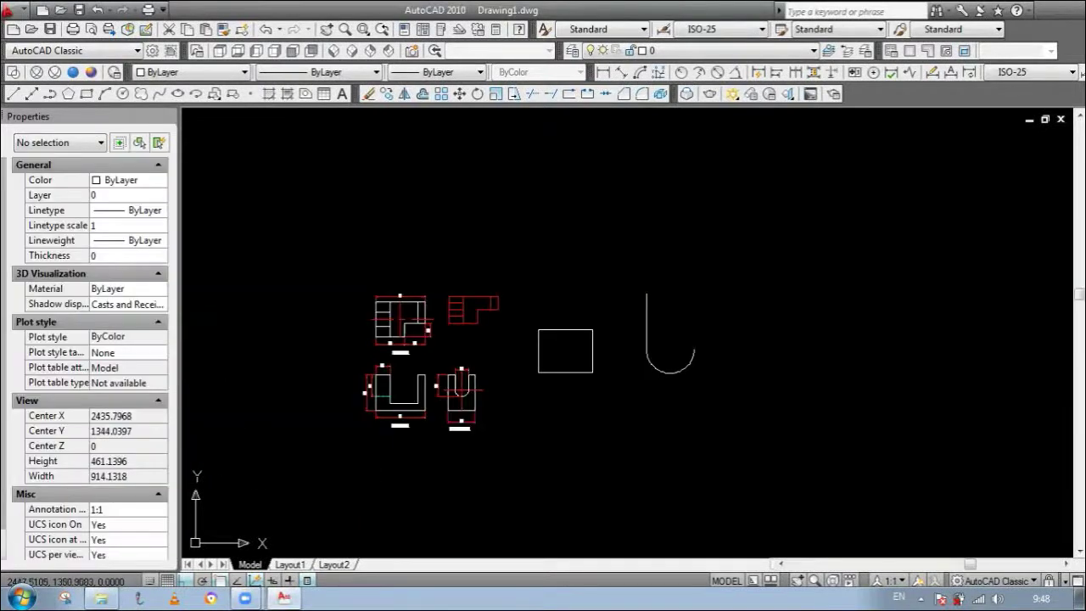
pyautogui.scroll(3, 667, 302)
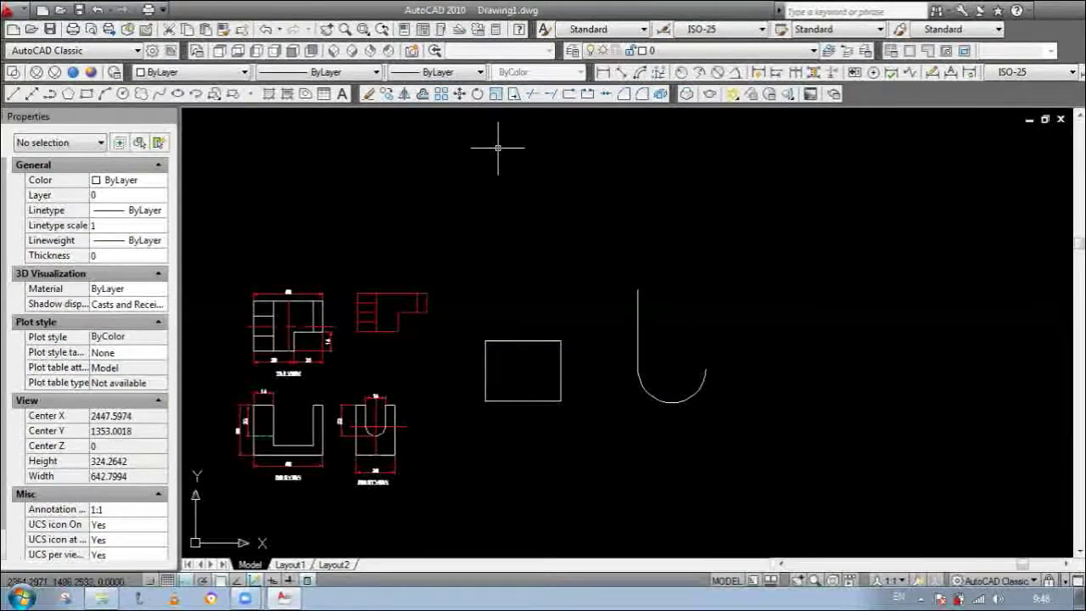
pyautogui.write('z')
pyautogui.press('Return')
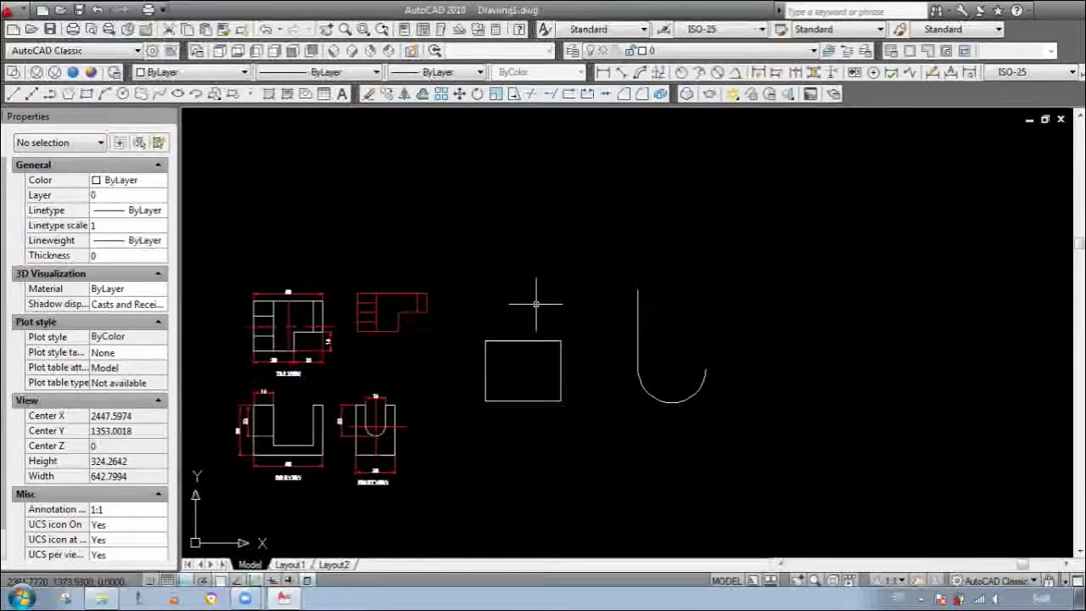
pyautogui.write('a')
pyautogui.press('Return')
pyautogui.scroll(-4, 534, 292)
pyautogui.moveTo(830, 189); pyautogui.dragTo(704, 234, button='middle')
pyautogui.scroll(8, 705, 235)
pyautogui.scroll(-4, 610, 300)
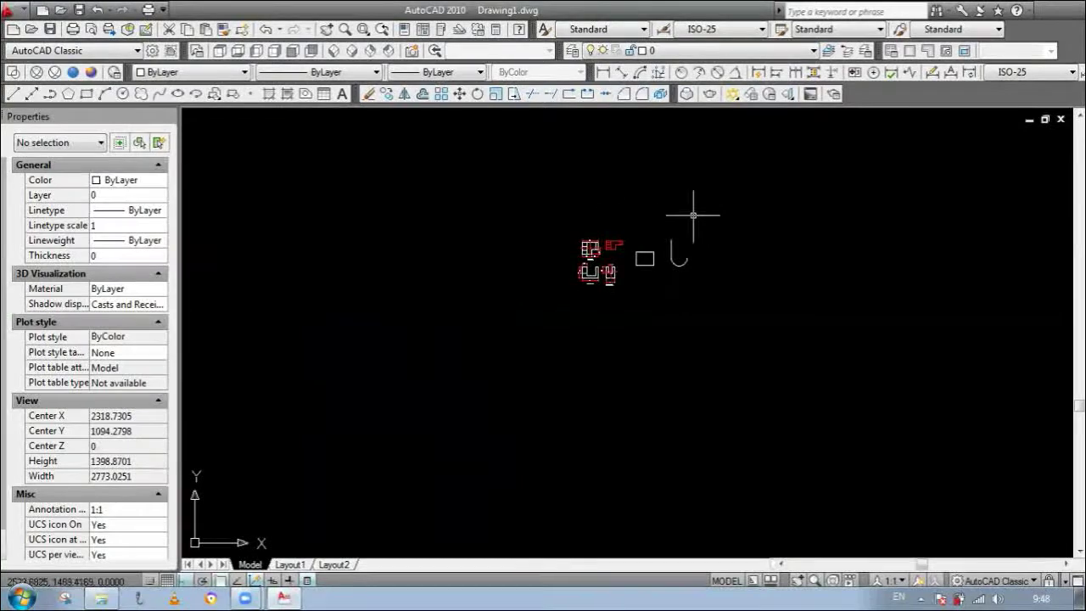
pyautogui.scroll(1, 673, 213)
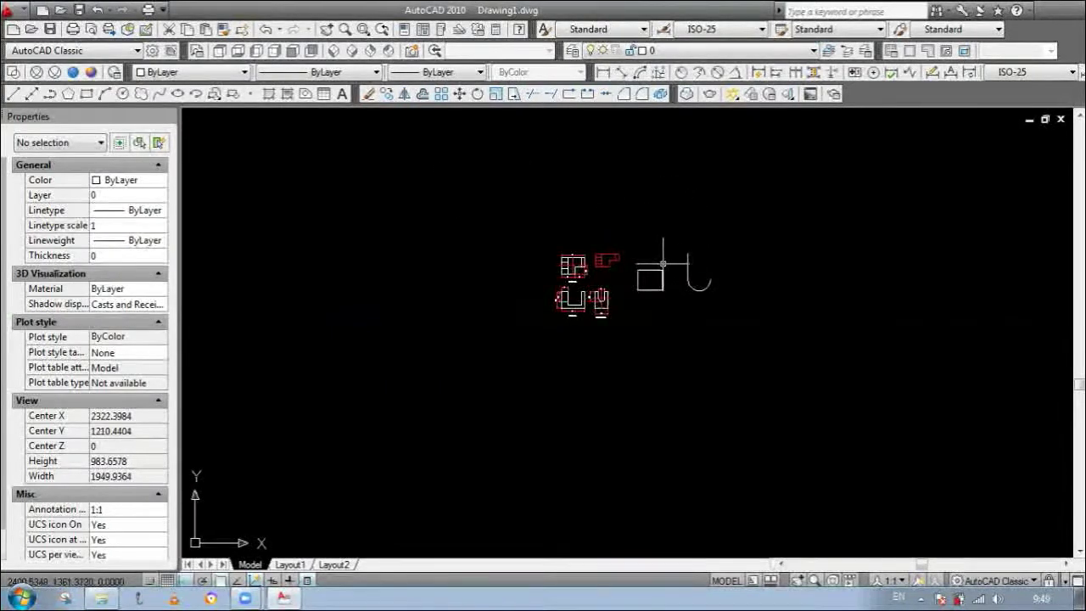
# Step: Draw a trial circle in the empty space above the rectangle and erase it
pyautogui.scroll(2, 640, 202)
pyautogui.click(629, 198)
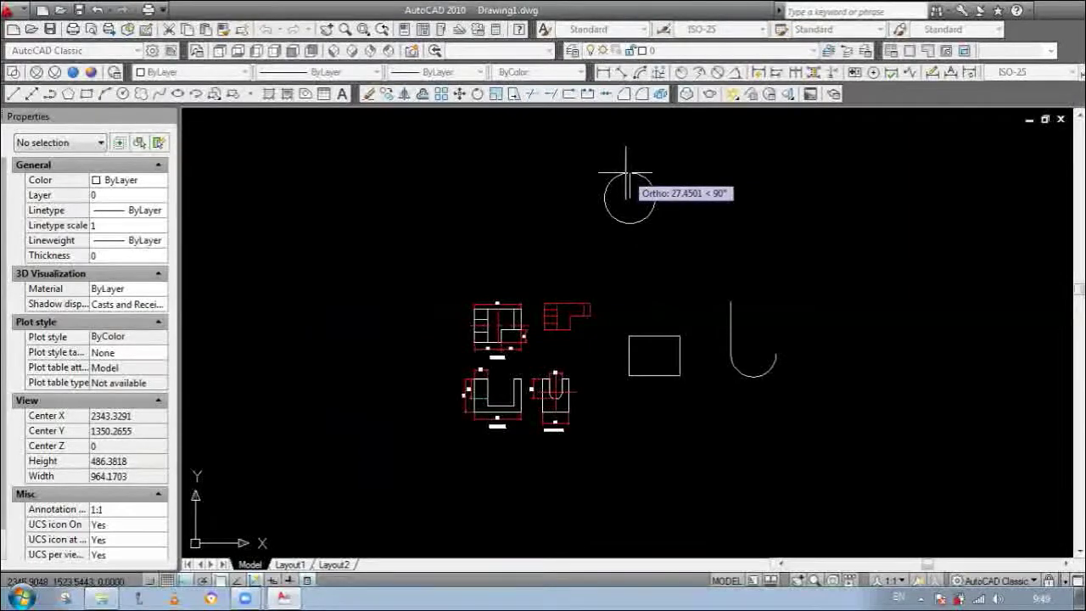
pyautogui.click(638, 200)
pyautogui.scroll(2, 657, 205)
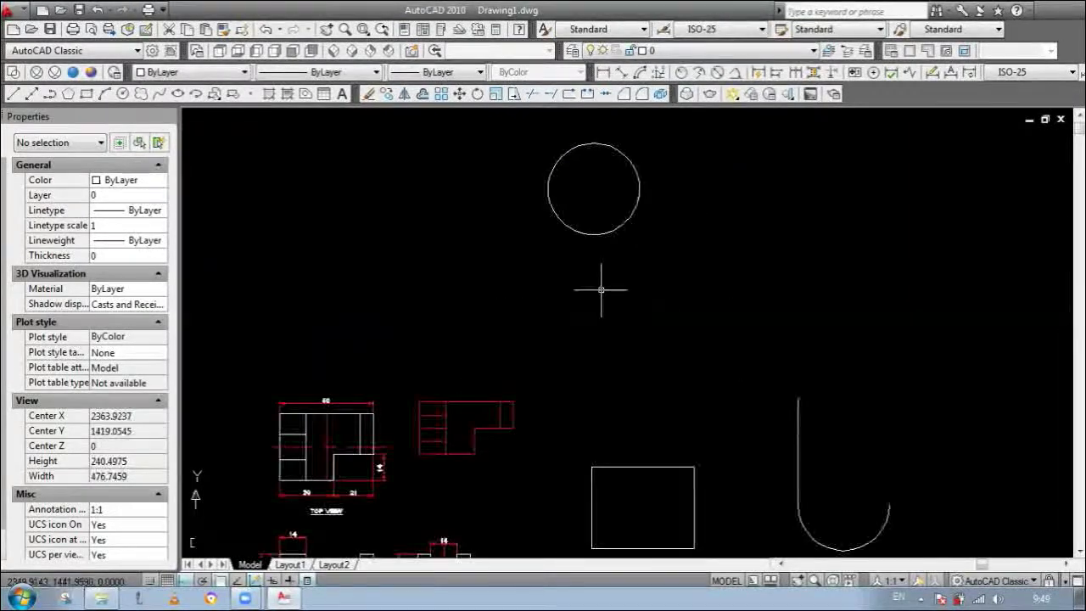
pyautogui.scroll(-2, 600, 290)
pyautogui.scroll(1, 602, 289)
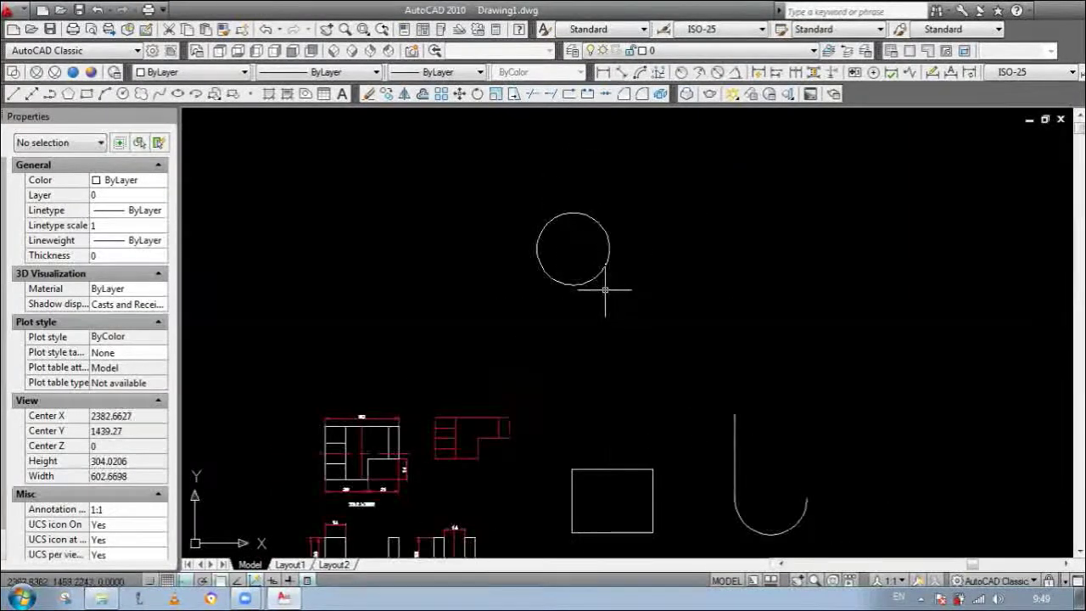
pyautogui.click(546, 247)
pyautogui.click(615, 306)
pyautogui.press('Delete')
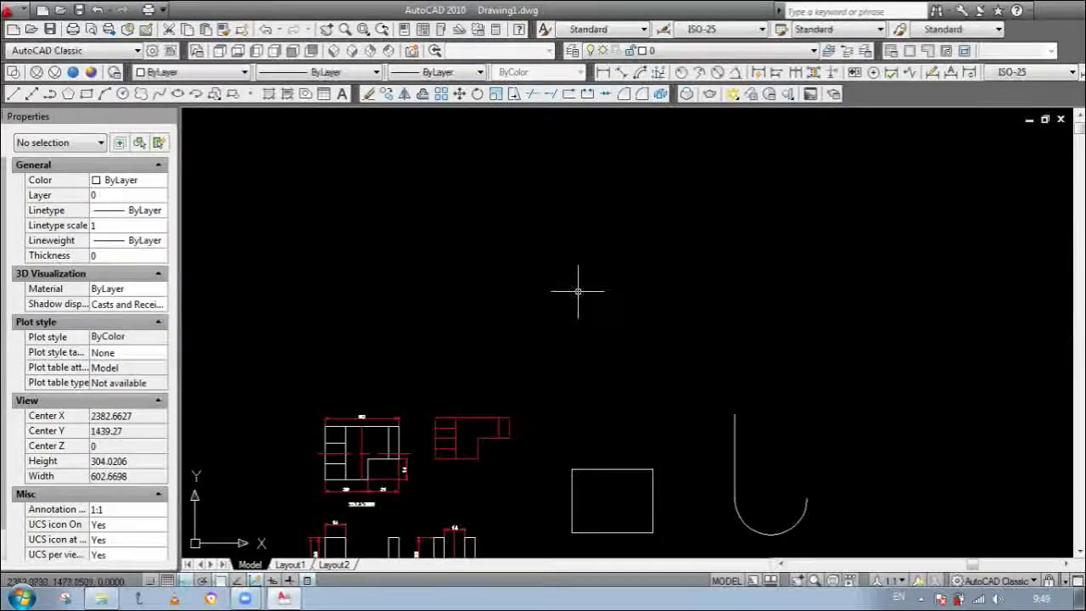
# Step: Draw a circle of radius 5 in the empty space above the rectangle
pyautogui.press('Return')
pyautogui.click(576, 288)
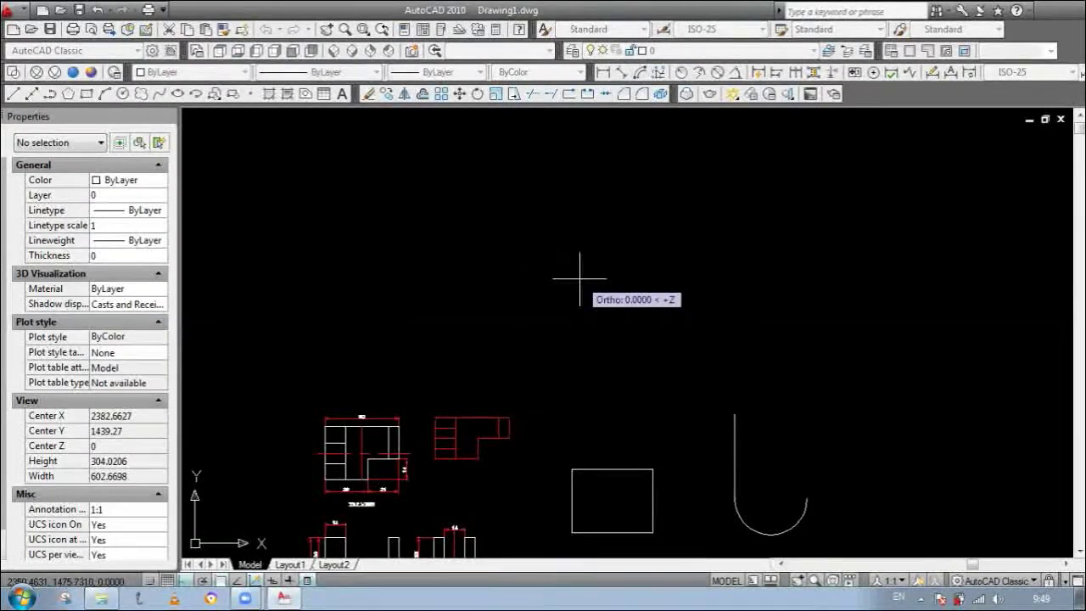
pyautogui.write('5')
pyautogui.press('Return')
pyautogui.scroll(3, 584, 286)
pyautogui.scroll(2, 593, 254)
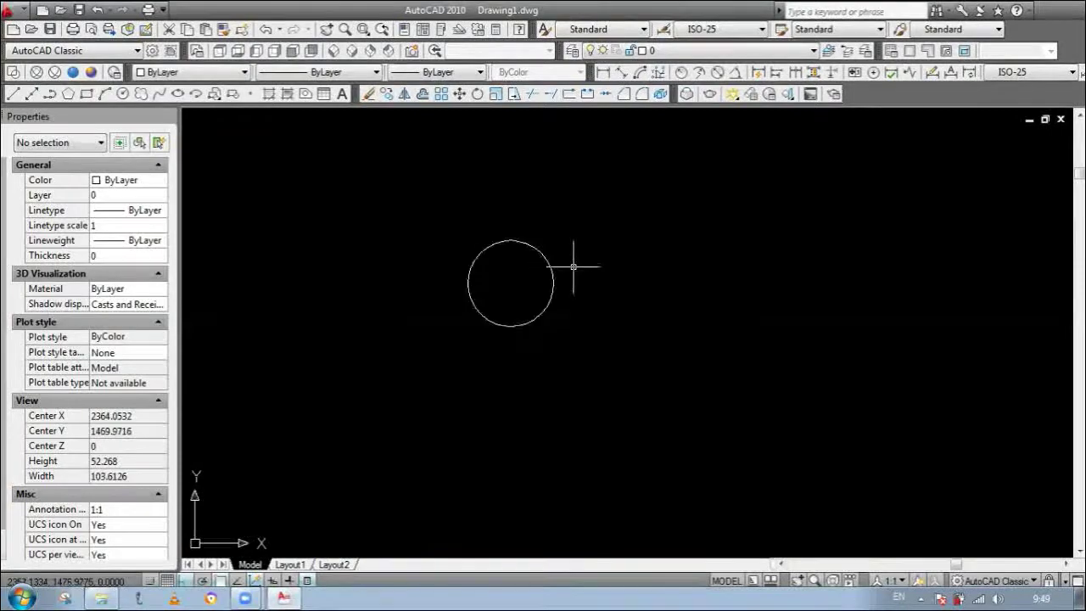
# Step: Draw the vertical and horizontal diameter lines across the small circle between its quadrant points
pyautogui.write('l')
pyautogui.press('Return')
pyautogui.click(510, 241)
pyautogui.click(511, 325)
pyautogui.press('Return')
pyautogui.press('Return')
pyautogui.click(468, 284)
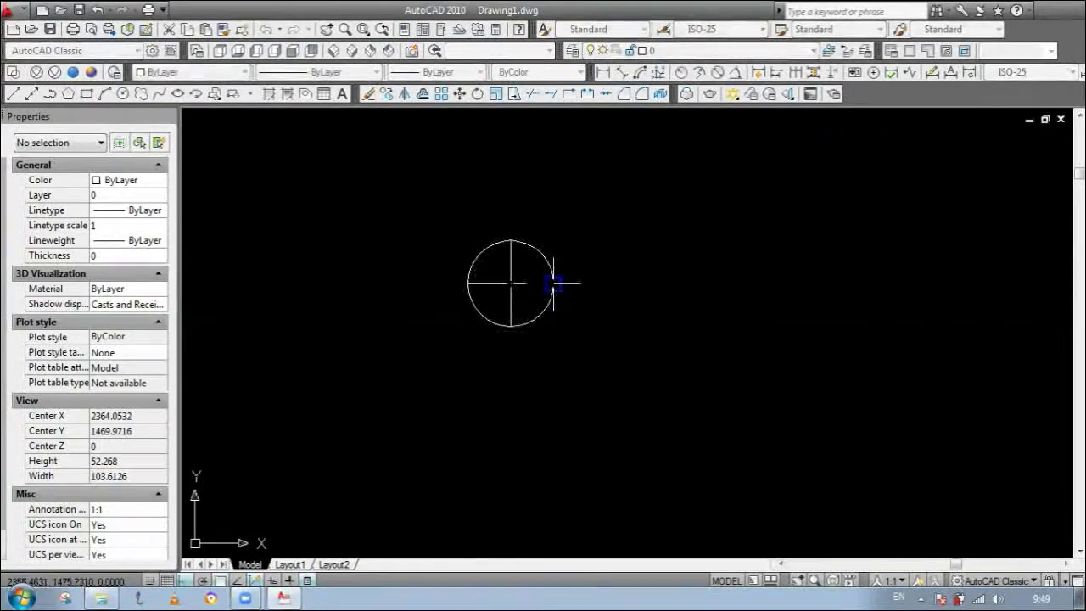
pyautogui.click(553, 283)
pyautogui.press('Return')
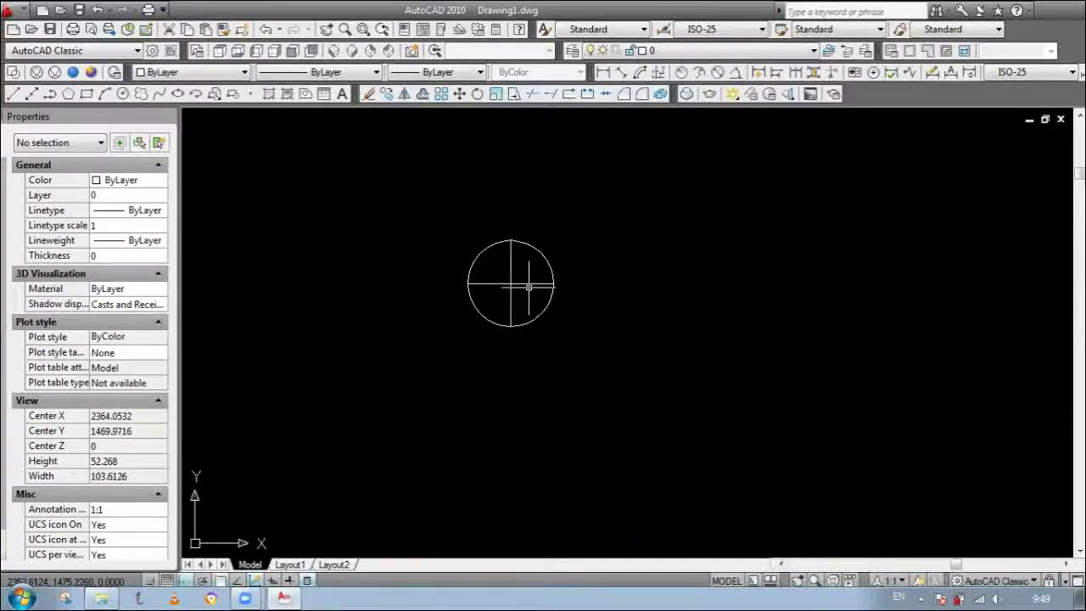
# Step: Set up a rectangular array with 1 row, 10 columns, row offset 50 and column offset 50
pyautogui.write('ar')
pyautogui.press('Return')
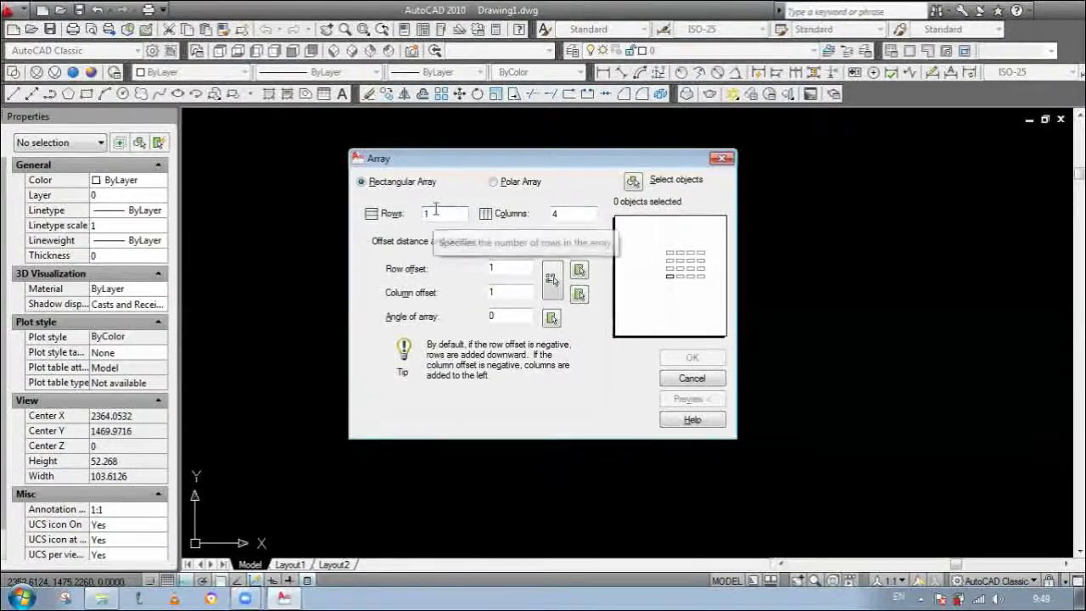
pyautogui.doubleClick(564, 217)
pyautogui.press('BackSpace')
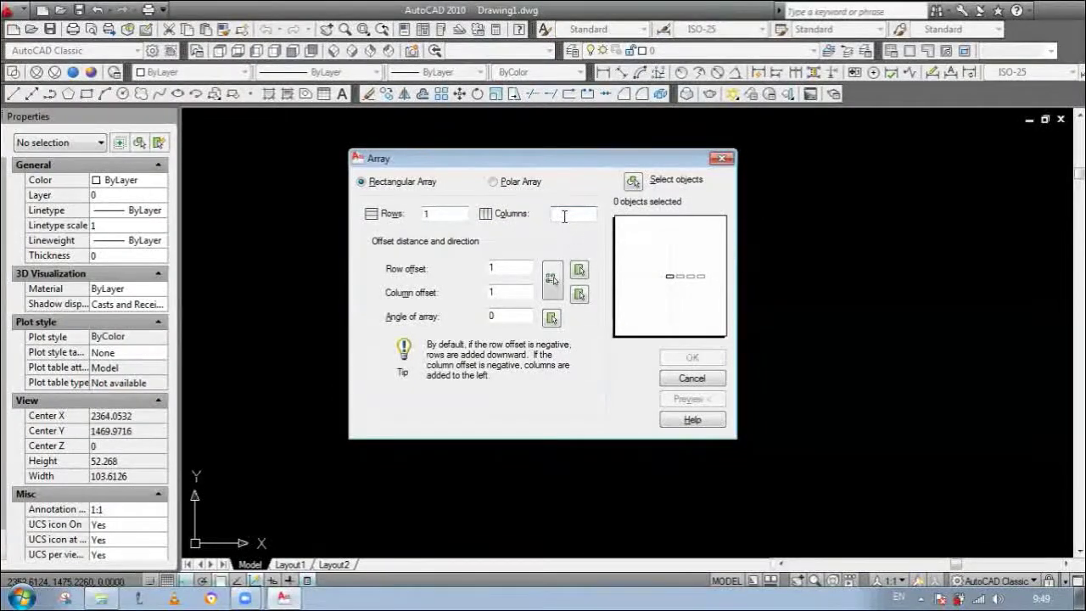
pyautogui.write('10')
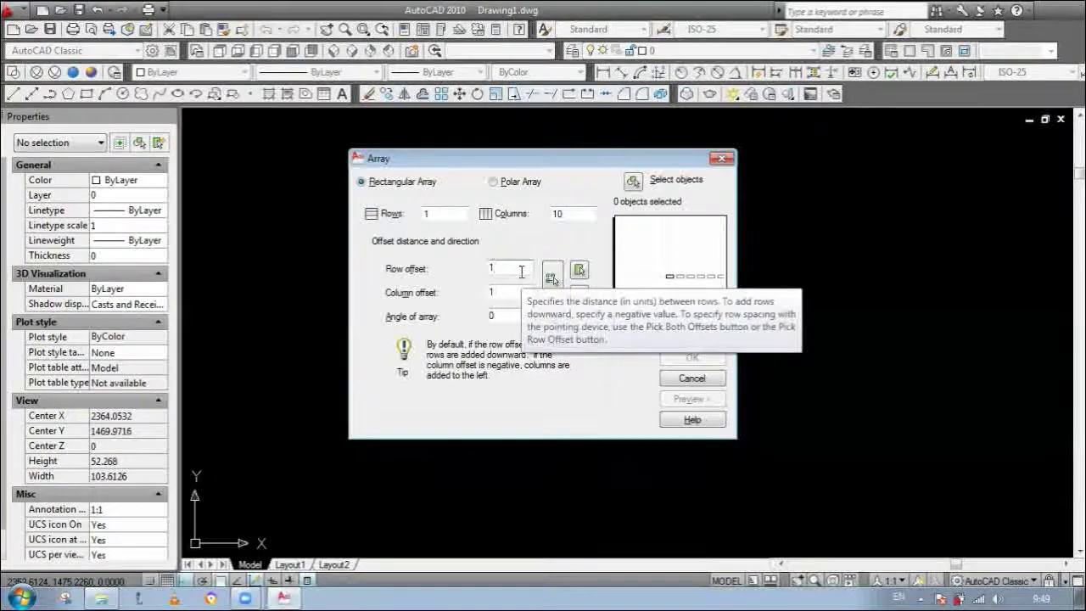
pyautogui.doubleClick(521, 269)
pyautogui.press('BackSpace')
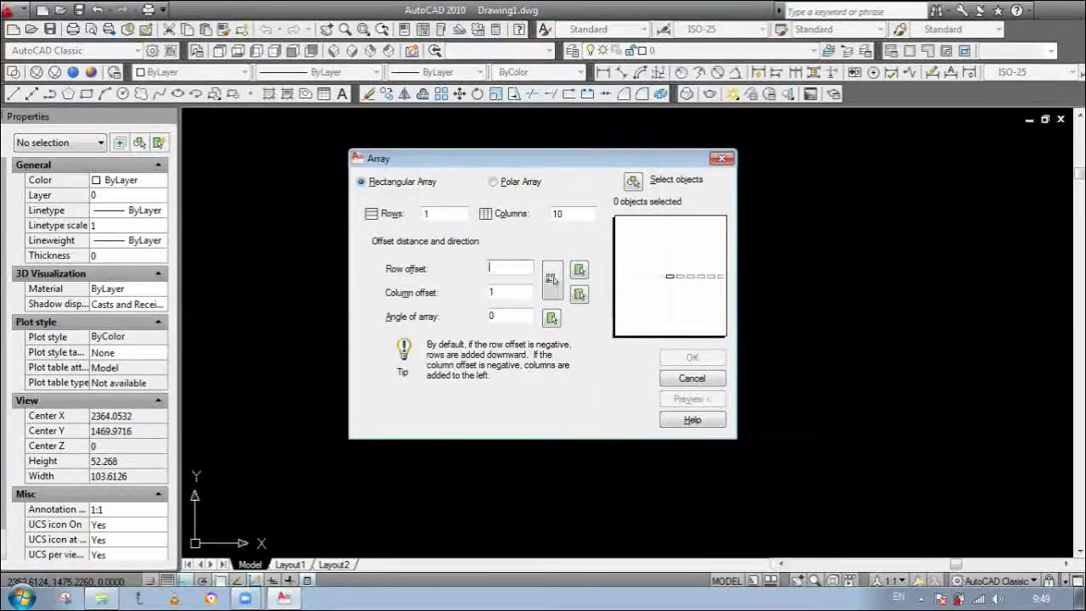
pyautogui.write('50')
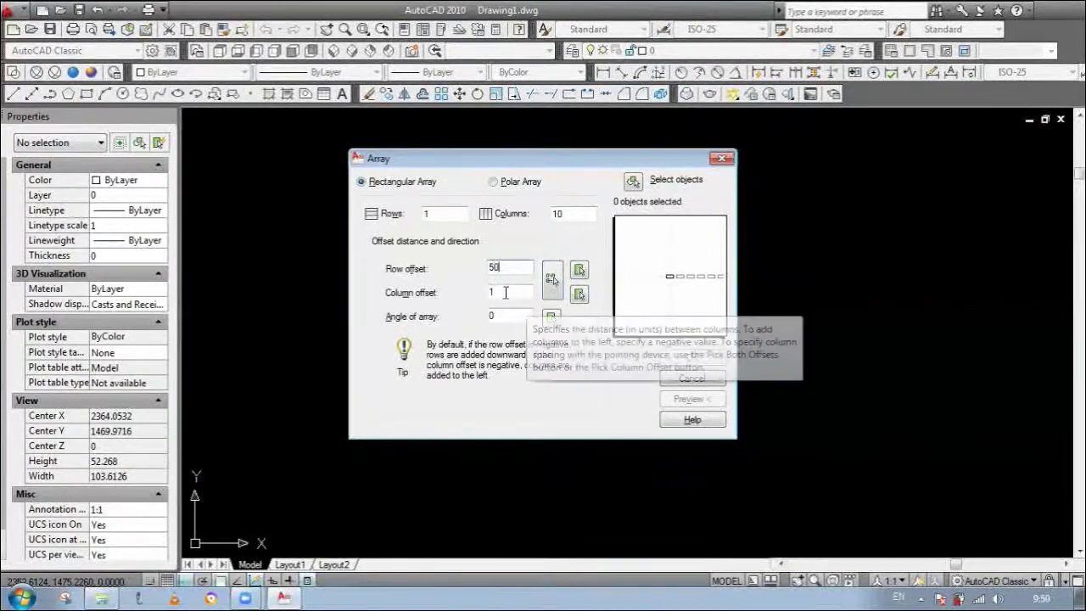
pyautogui.doubleClick(505, 293)
pyautogui.press('BackSpace')
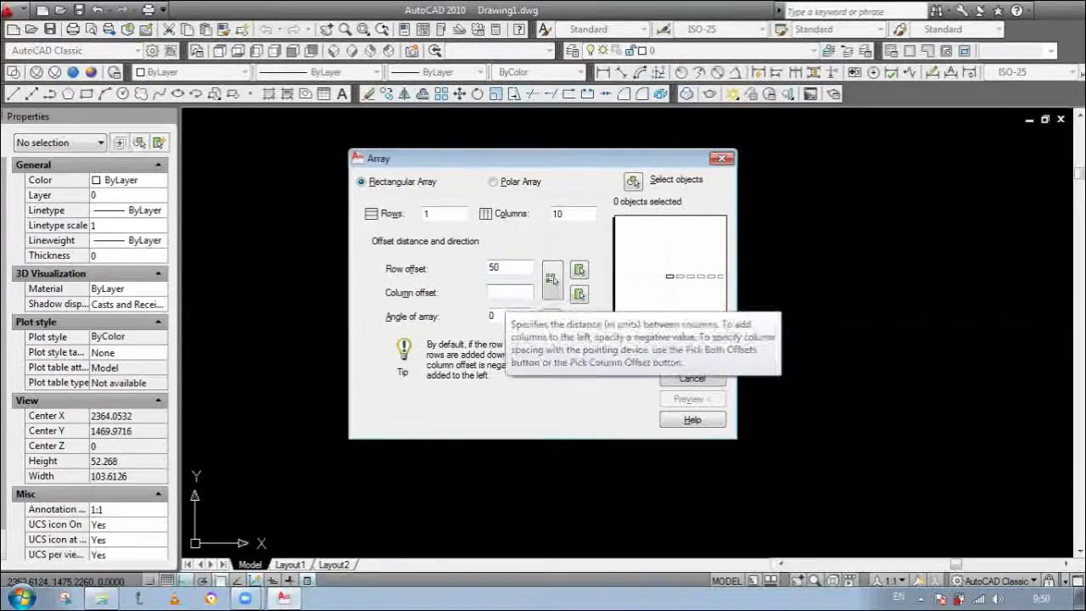
pyautogui.write('50')
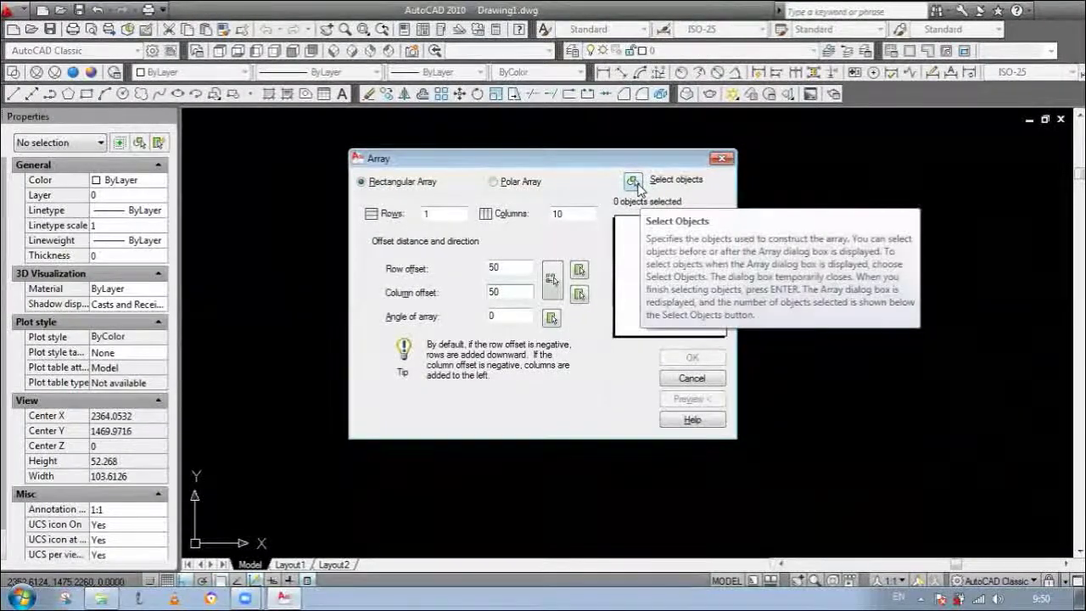
# Step: Choose the small circle with its two diameter lines as the array objects and create the array
pyautogui.click(635, 185)
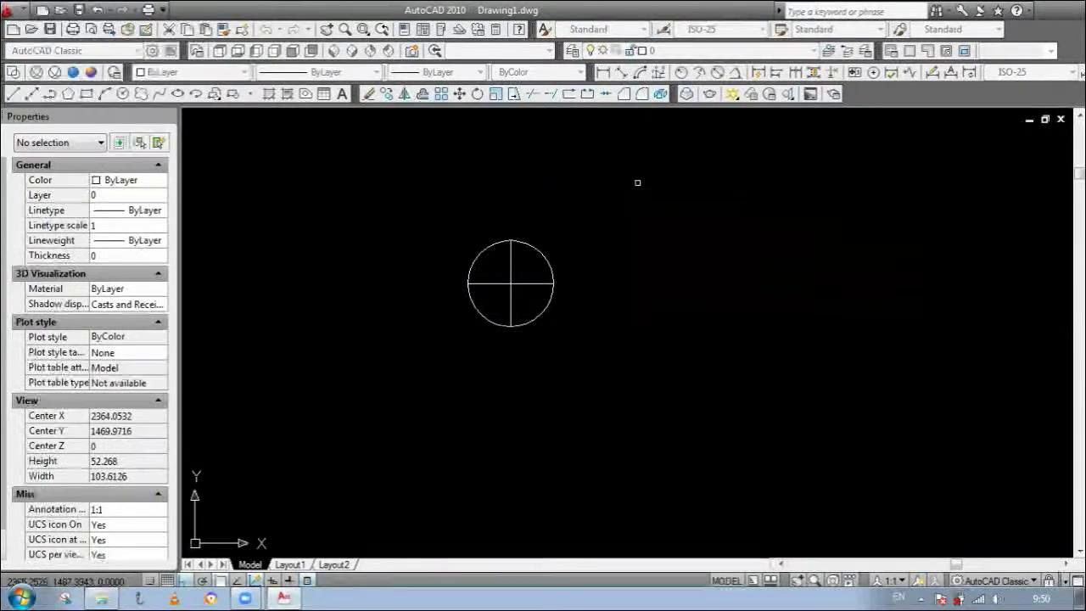
pyautogui.click(594, 391)
pyautogui.click(431, 201)
pyautogui.scroll(-5, 560, 314)
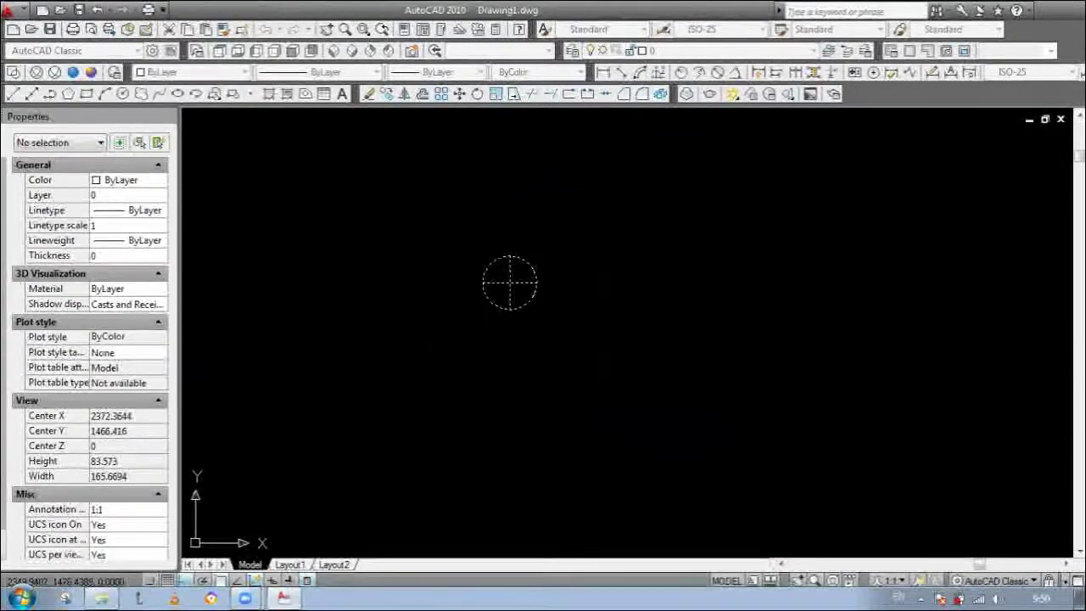
pyautogui.press('Return')
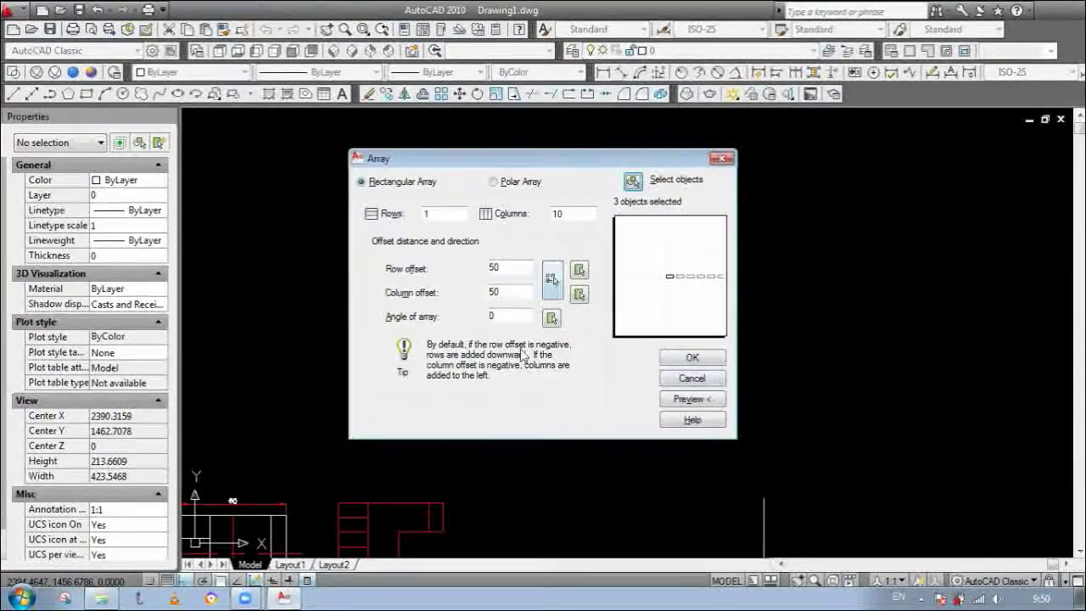
pyautogui.click(693, 357)
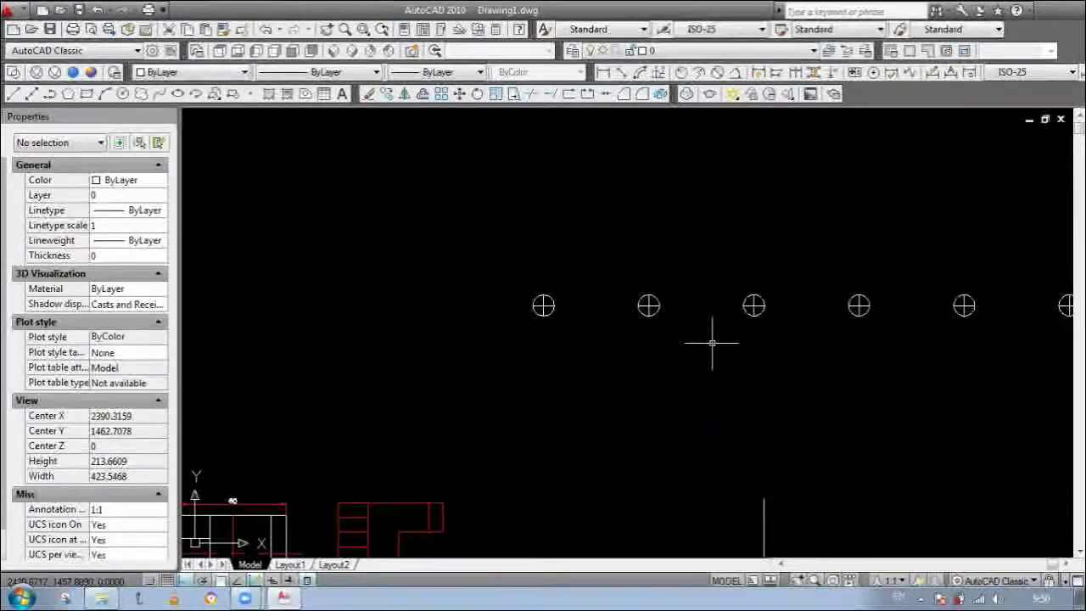
pyautogui.scroll(-6, 712, 343)
pyautogui.scroll(2, 543, 284)
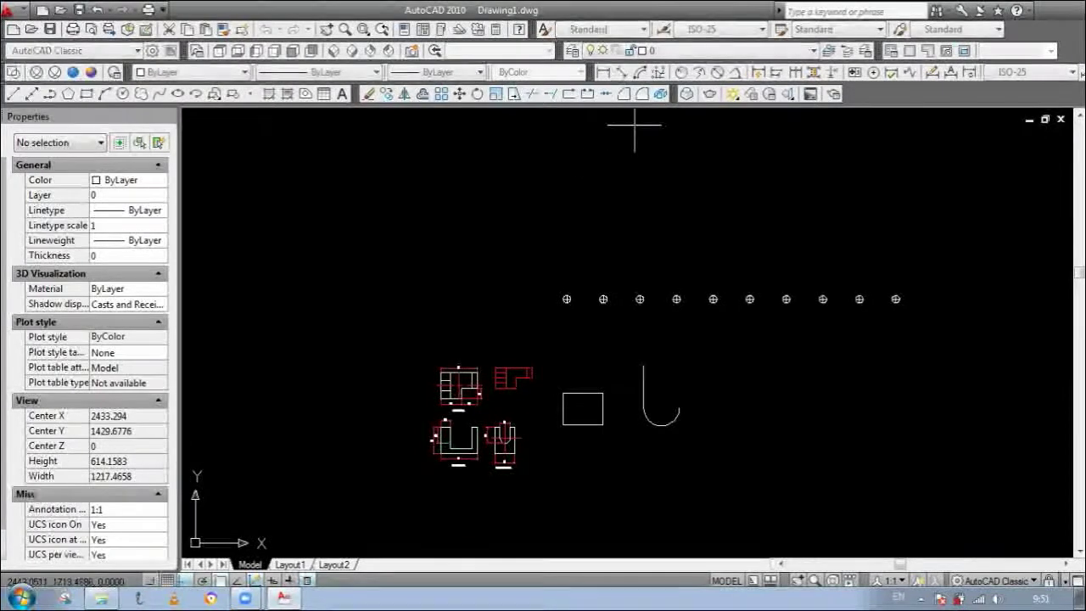
# Step: Dimension the centre-to-centre distance between the first two circles, placing the dimension above the row
pyautogui.scroll(5, 611, 220)
pyautogui.scroll(-6, 619, 178)
pyautogui.scroll(6, 599, 219)
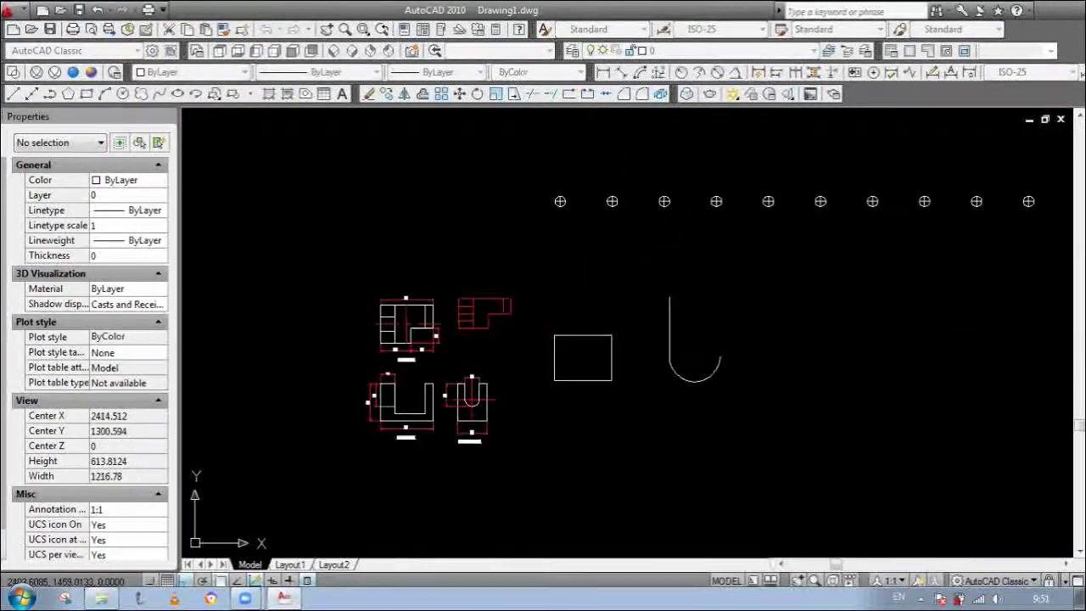
pyautogui.click(638, 214)
pyautogui.click(589, 170)
pyautogui.scroll(3, 594, 180)
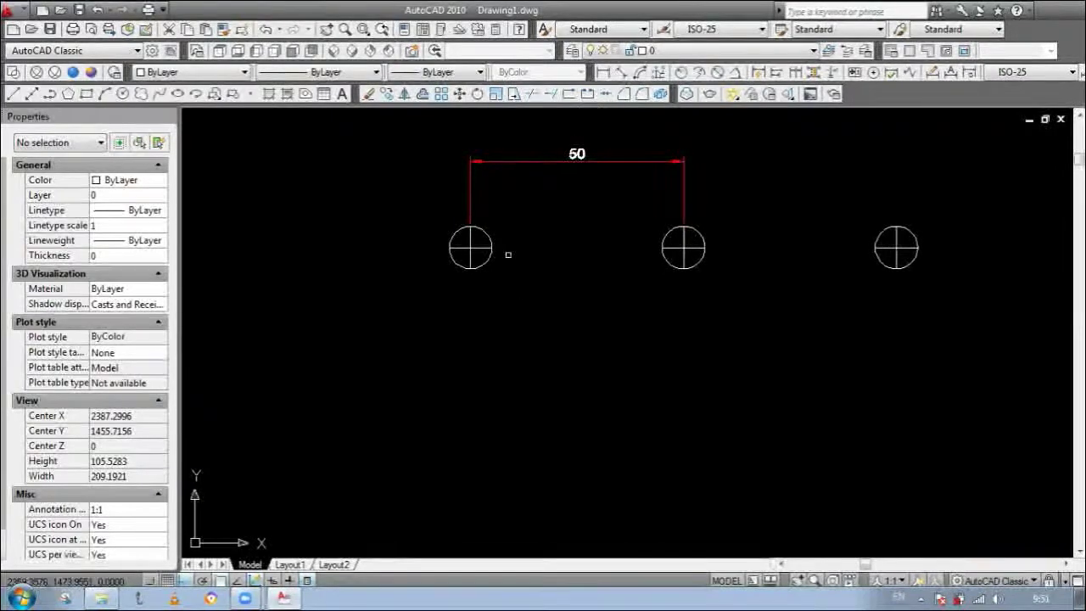
# Step: Dimension the gap between the facing edges of the first two circles, placing the dimension below them
pyautogui.click(603, 72)
pyautogui.click(470, 247)
pyautogui.click(661, 247)
pyautogui.click(603, 282)
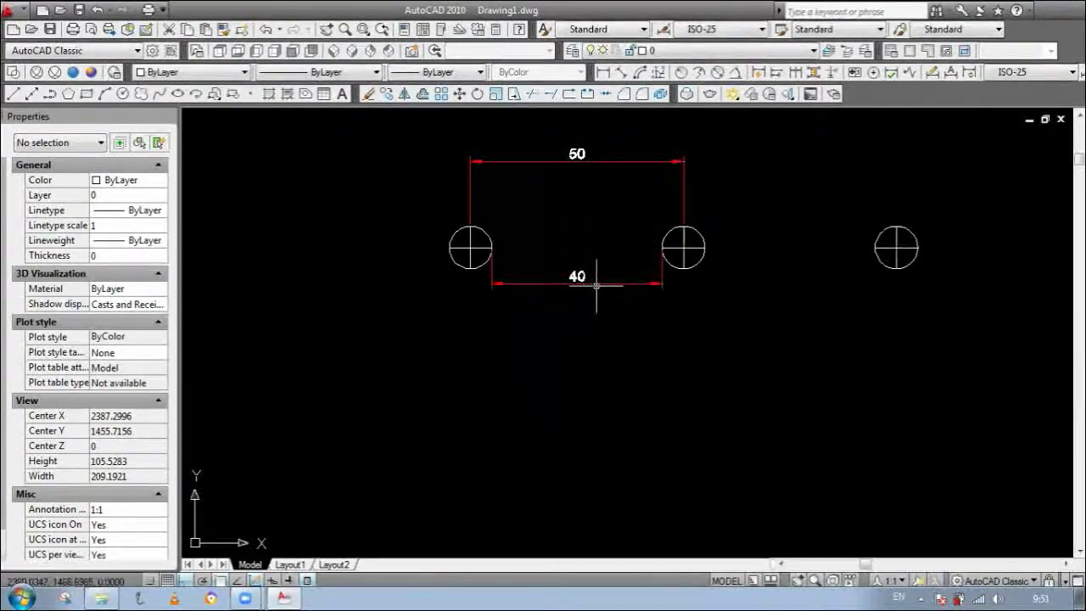
# Step: Add a trial radius dimension to the second circle and delete it
pyautogui.scroll(-2, 594, 272)
pyautogui.scroll(4, 617, 242)
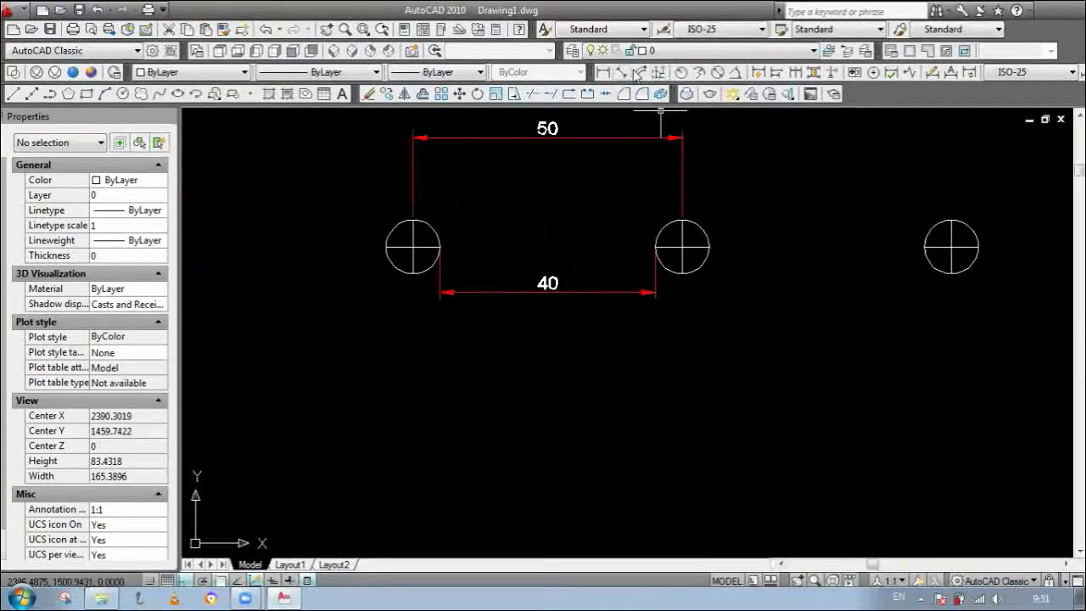
pyautogui.click(700, 229)
pyautogui.scroll(2, 745, 223)
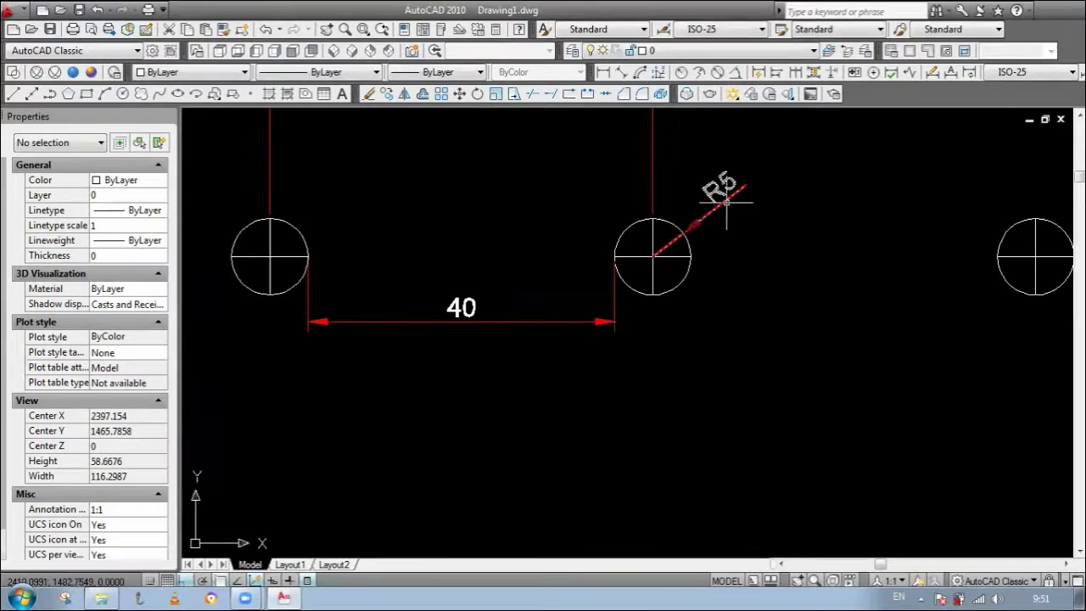
pyautogui.scroll(-2, 716, 271)
pyautogui.click(730, 251)
pyautogui.click(716, 234)
pyautogui.press('Delete')
pyautogui.scroll(-1, 620, 219)
pyautogui.scroll(-3, 626, 254)
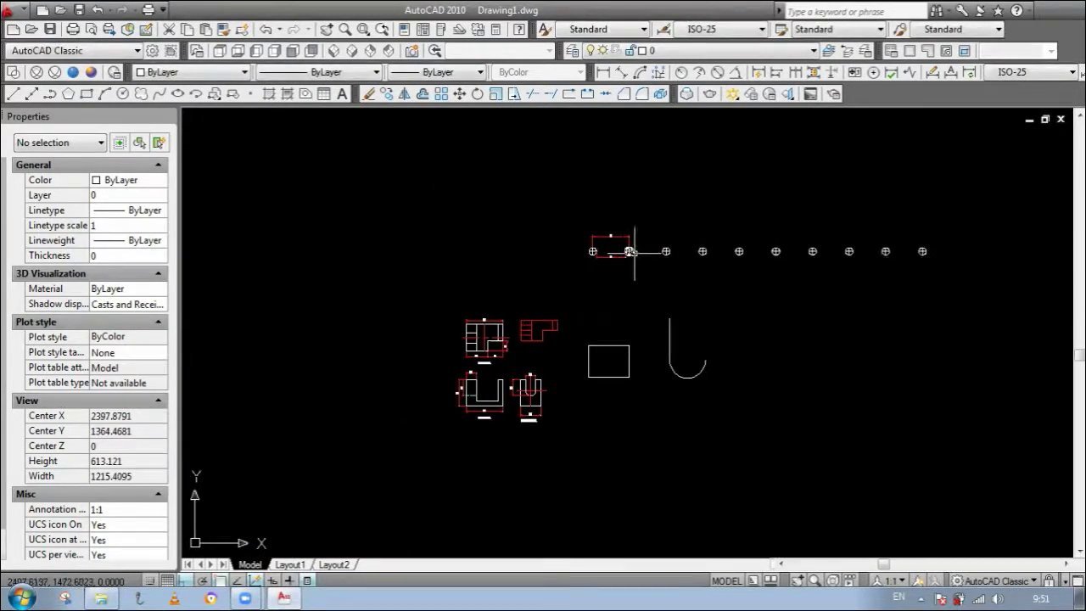
pyautogui.scroll(1, 931, 249)
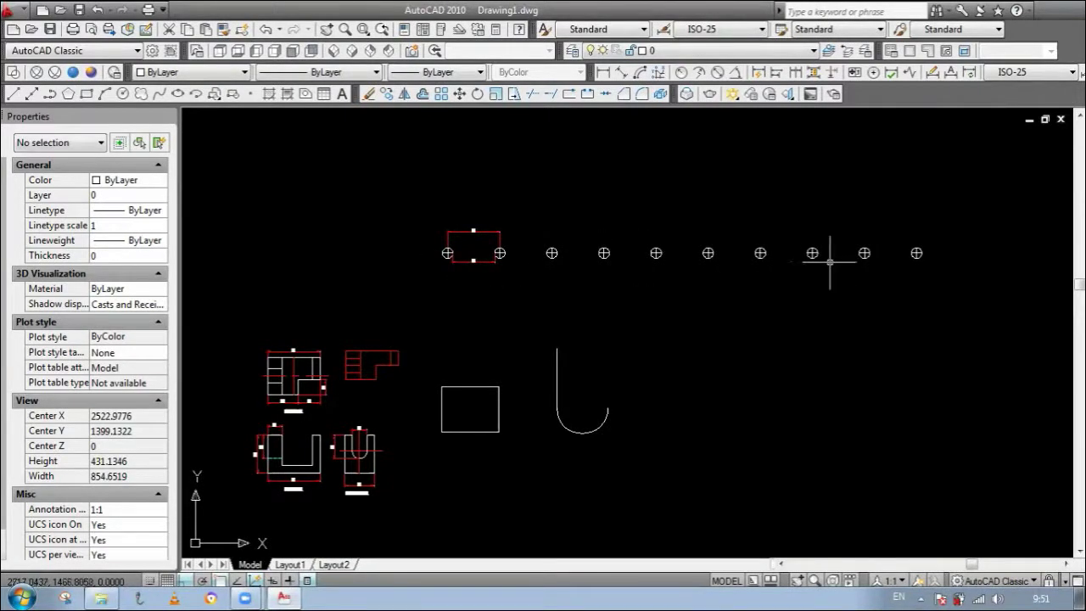
pyautogui.scroll(4, 427, 262)
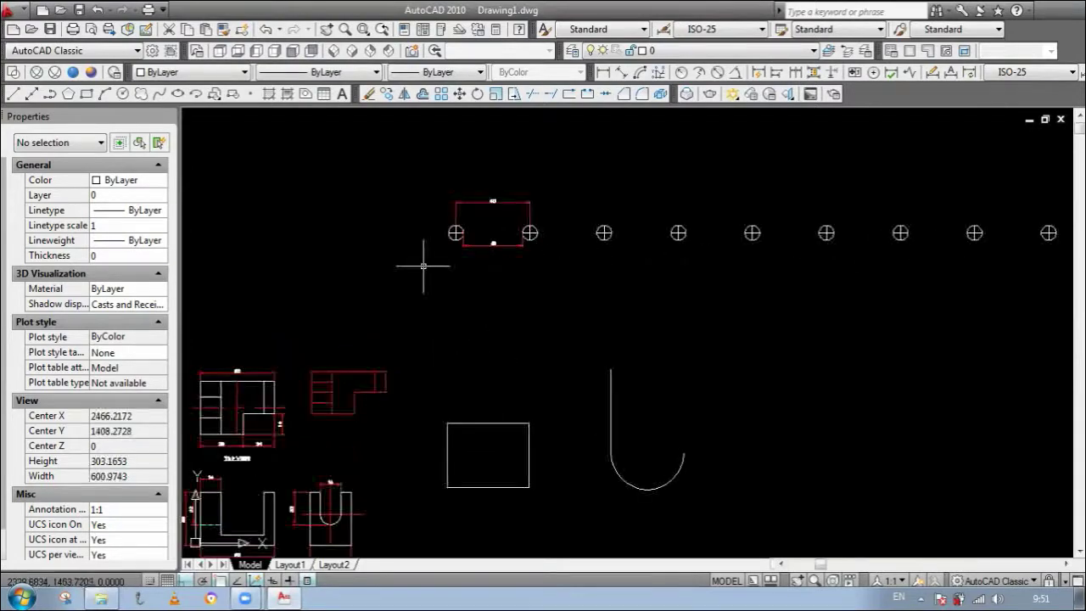
pyautogui.scroll(-3, 481, 184)
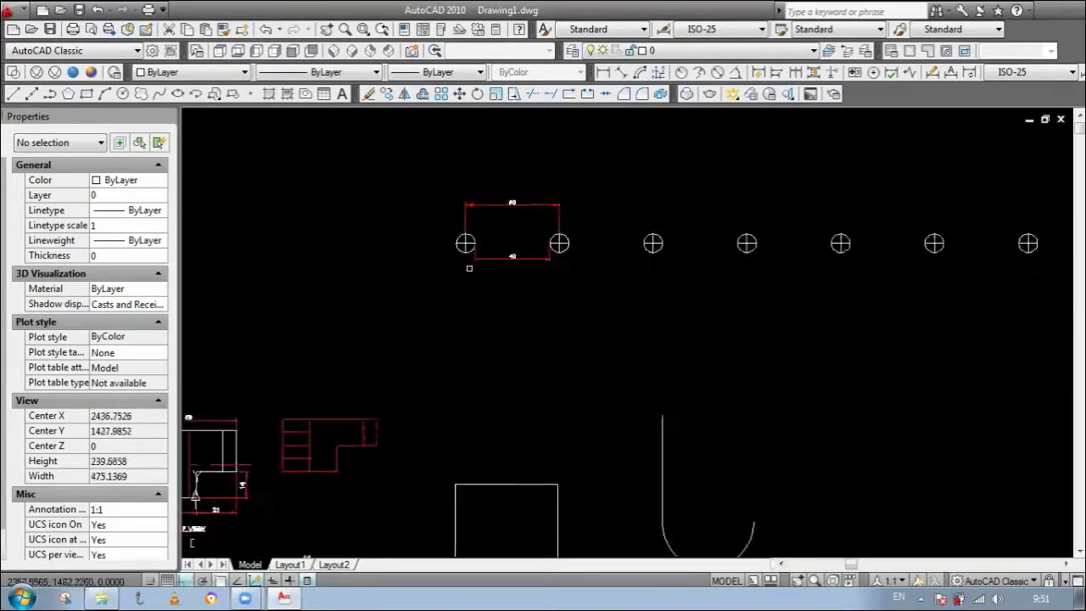
pyautogui.click(440, 94)
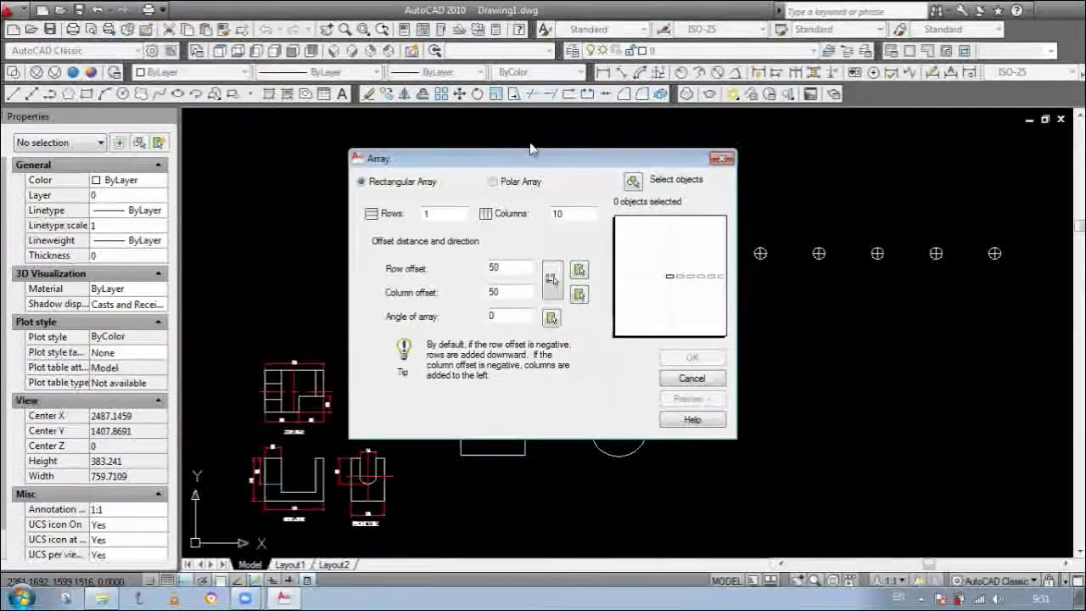
pyautogui.click(692, 379)
# Step: Draw a large circle about 250 units in radius above the row of circles and add its vertical and horizontal diameter lines
pyautogui.scroll(-8, 594, 352)
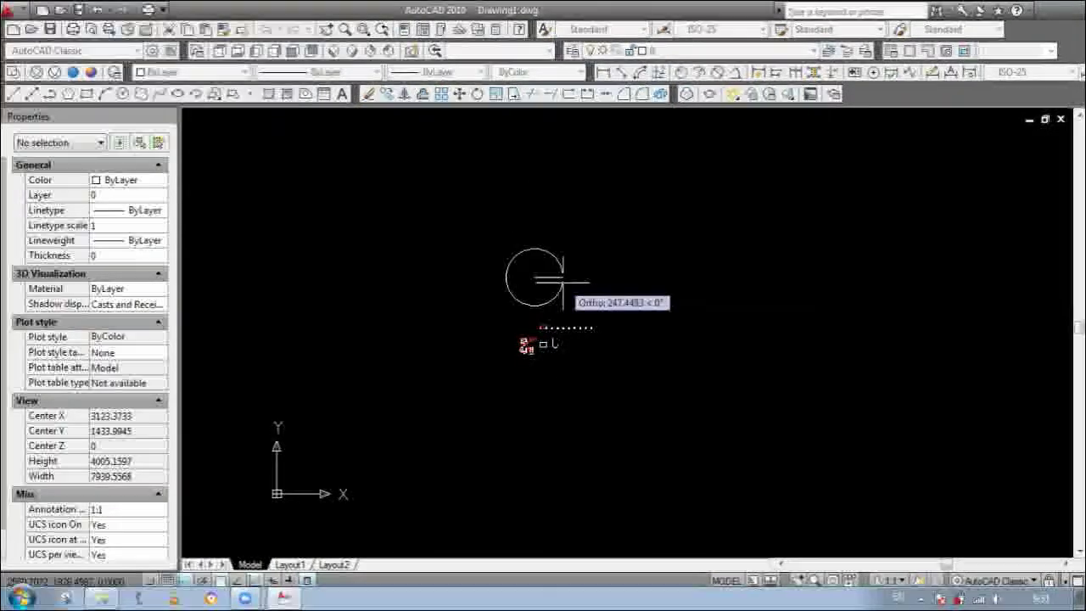
pyautogui.scroll(3, 543, 289)
pyautogui.write('l')
pyautogui.press('Return')
pyautogui.click(524, 197)
pyautogui.click(523, 312)
pyautogui.click(466, 253)
pyautogui.click(582, 254)
pyautogui.press('Return')
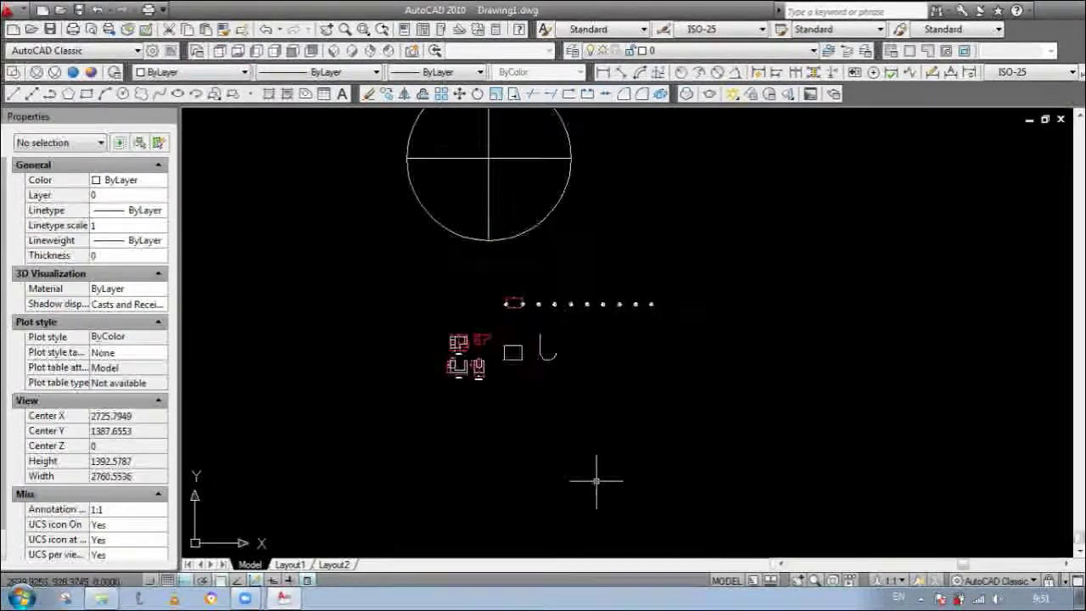
# Step: Copy the first small circle with its cross lines from its centre onto the large circle's right quadrant
pyautogui.scroll(3, 607, 485)
pyautogui.scroll(14, 458, 222)
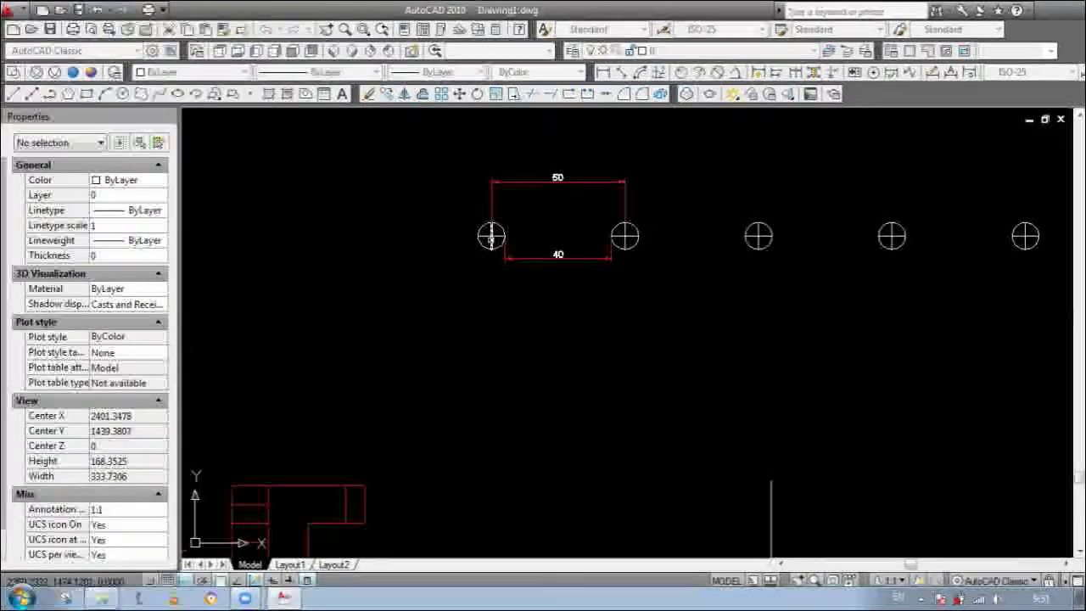
pyautogui.click(500, 289)
pyautogui.click(454, 203)
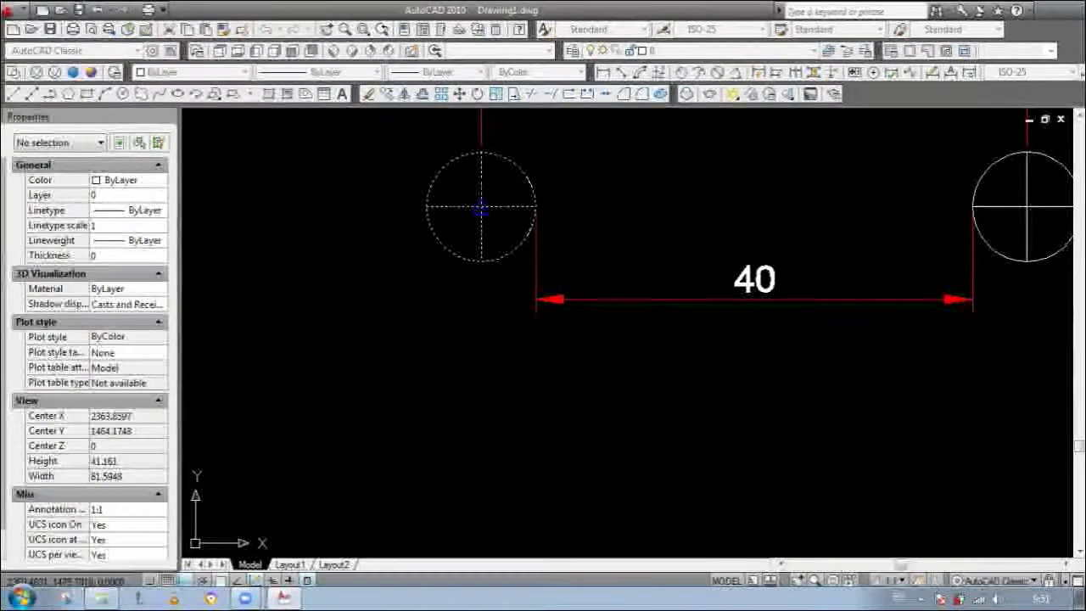
pyautogui.scroll(-13, 573, 446)
pyautogui.scroll(-2, 632, 280)
pyautogui.scroll(2, 649, 285)
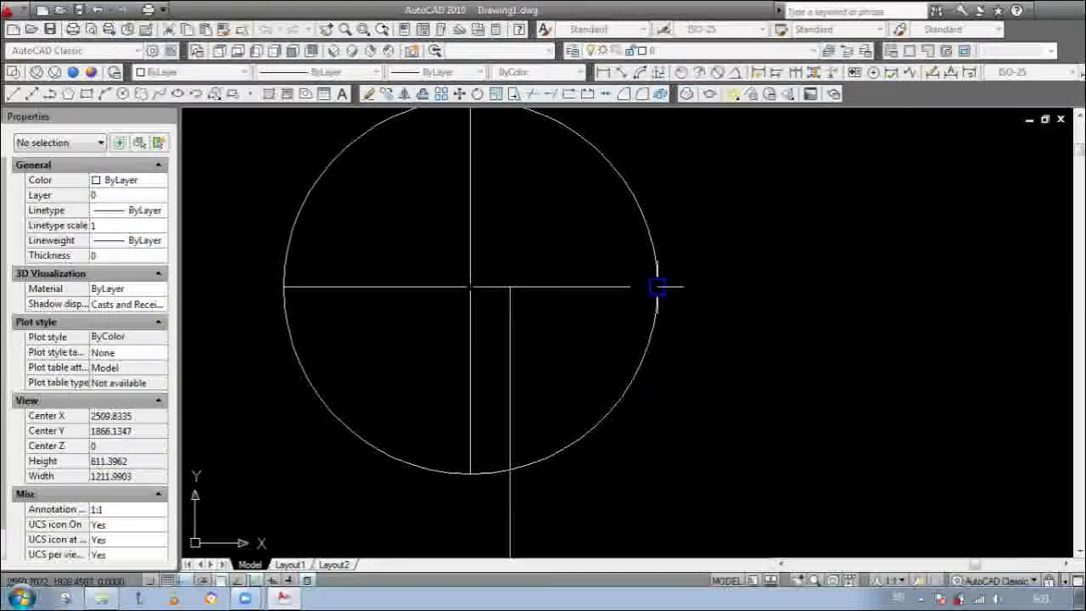
pyautogui.scroll(2, 689, 299)
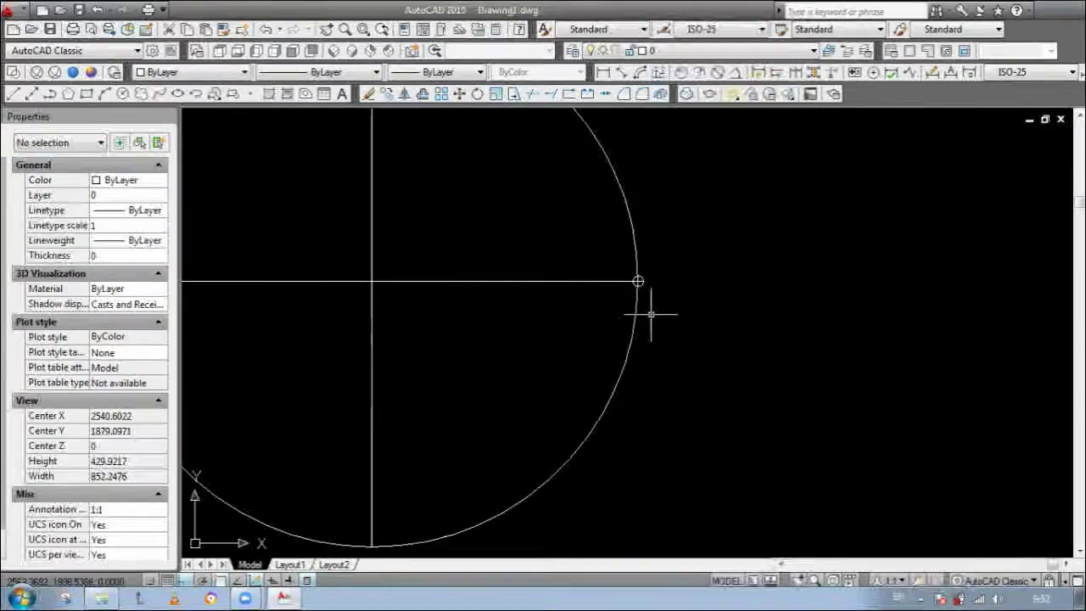
# Step: Scale the copied circle and its cross lines up about its centre to about one tenth of the large circle's diameter
pyautogui.scroll(9, 646, 299)
pyautogui.click(702, 315)
pyautogui.click(630, 273)
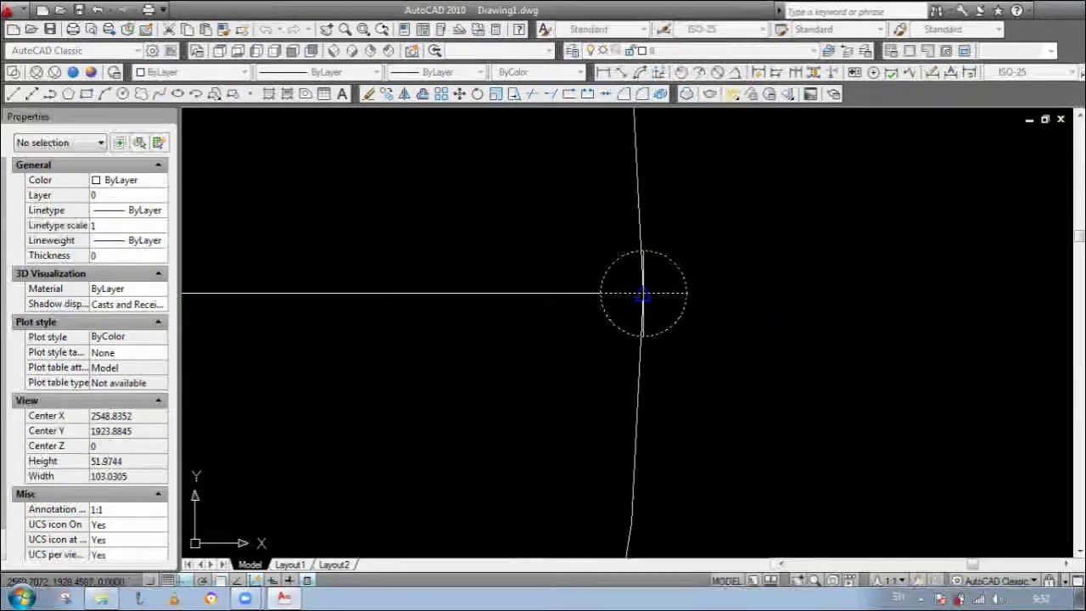
pyautogui.scroll(-14, 643, 294)
pyautogui.scroll(2, 609, 319)
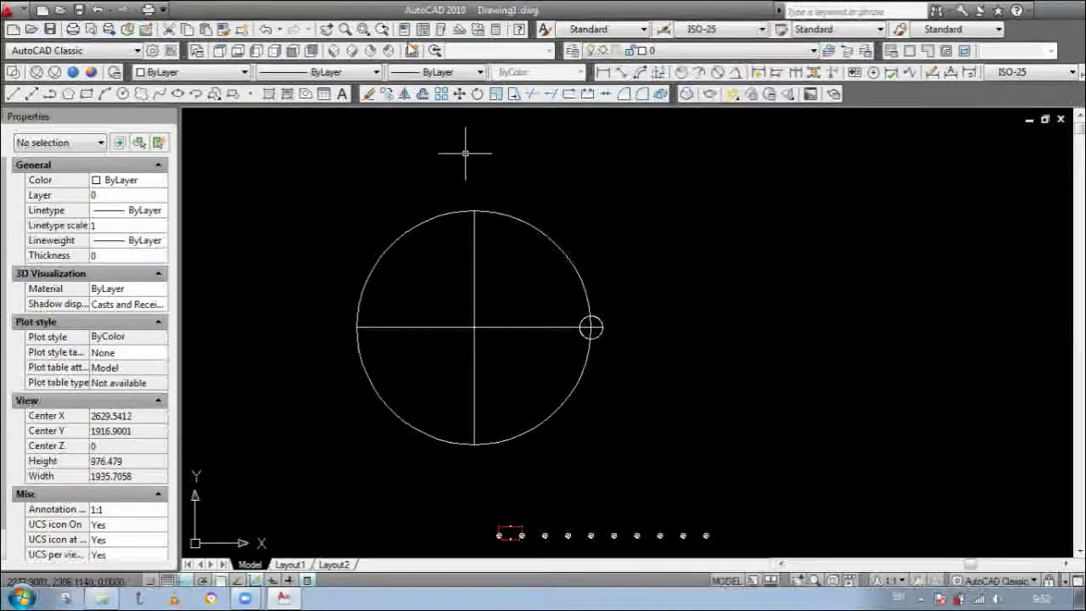
# Step: Set up a polar array of 8 items filling 360 degrees, centred on the large circle's centre point
pyautogui.click(443, 94)
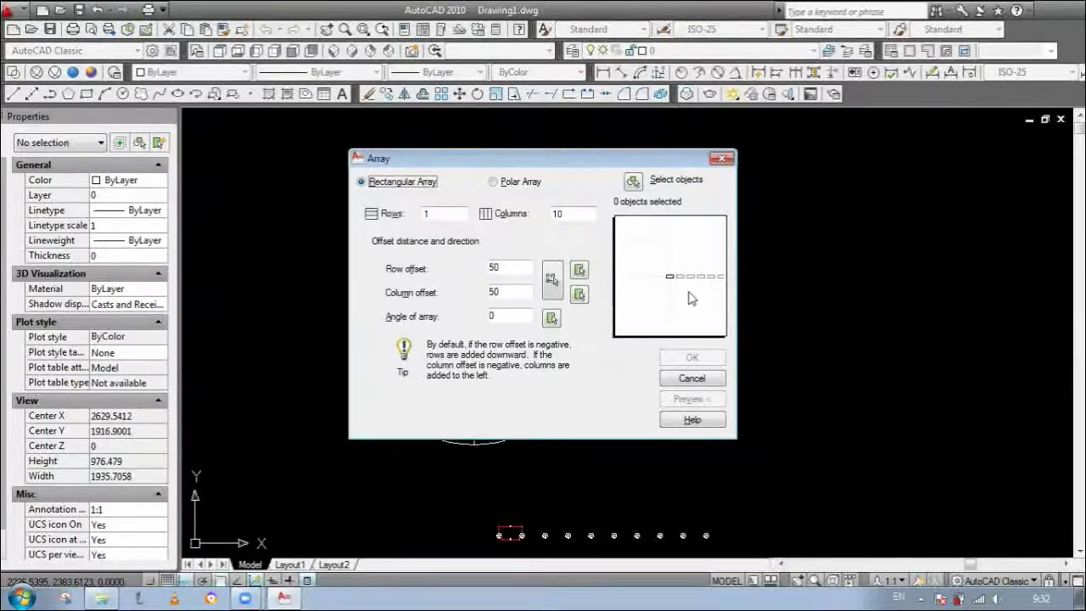
pyautogui.click(499, 182)
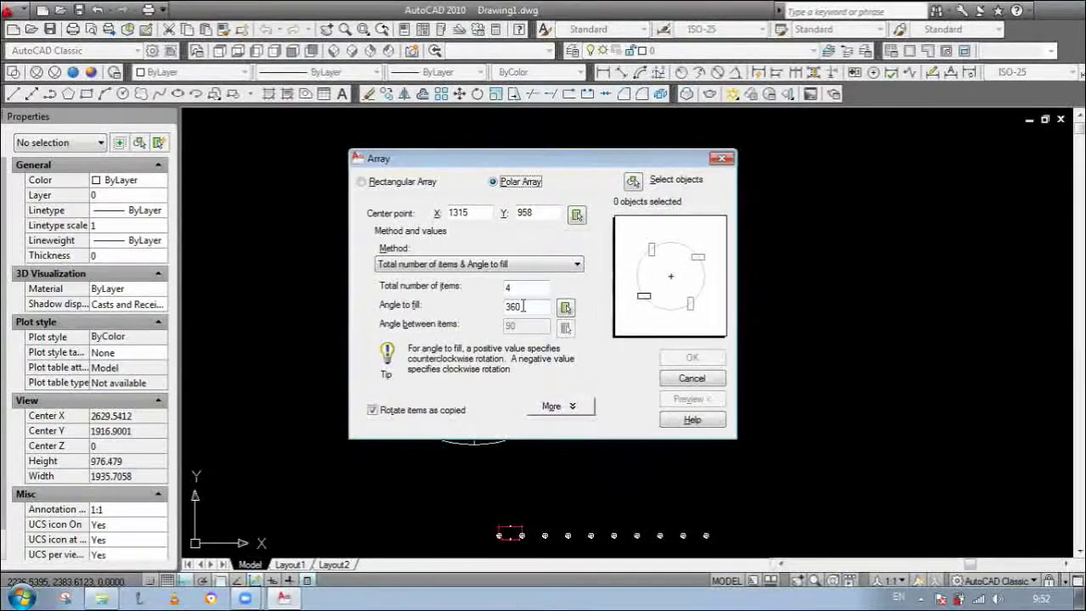
pyautogui.click(517, 288)
pyautogui.press('BackSpace')
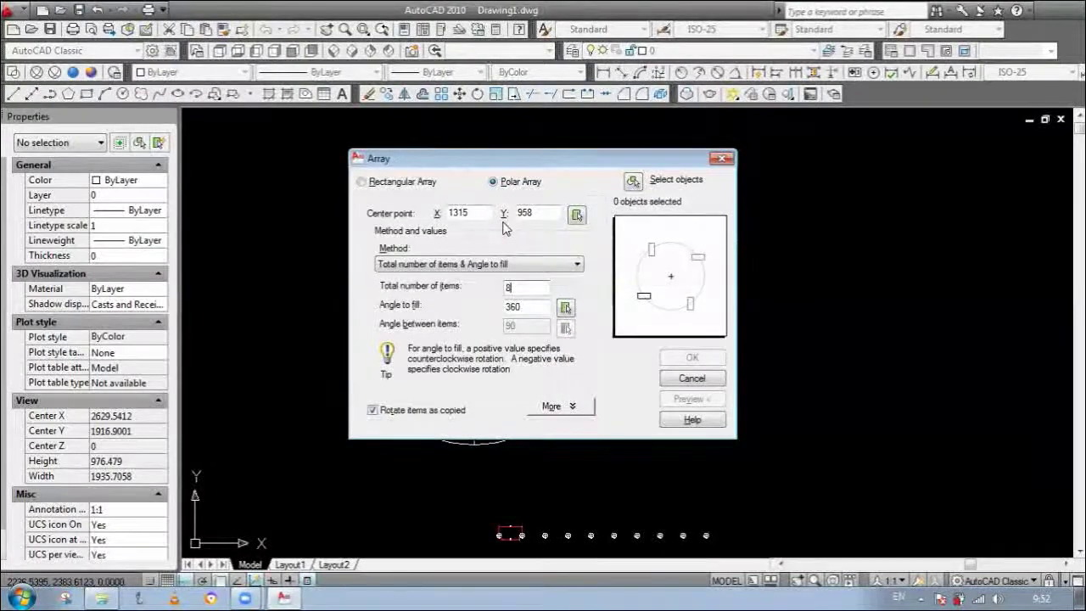
pyautogui.click(577, 216)
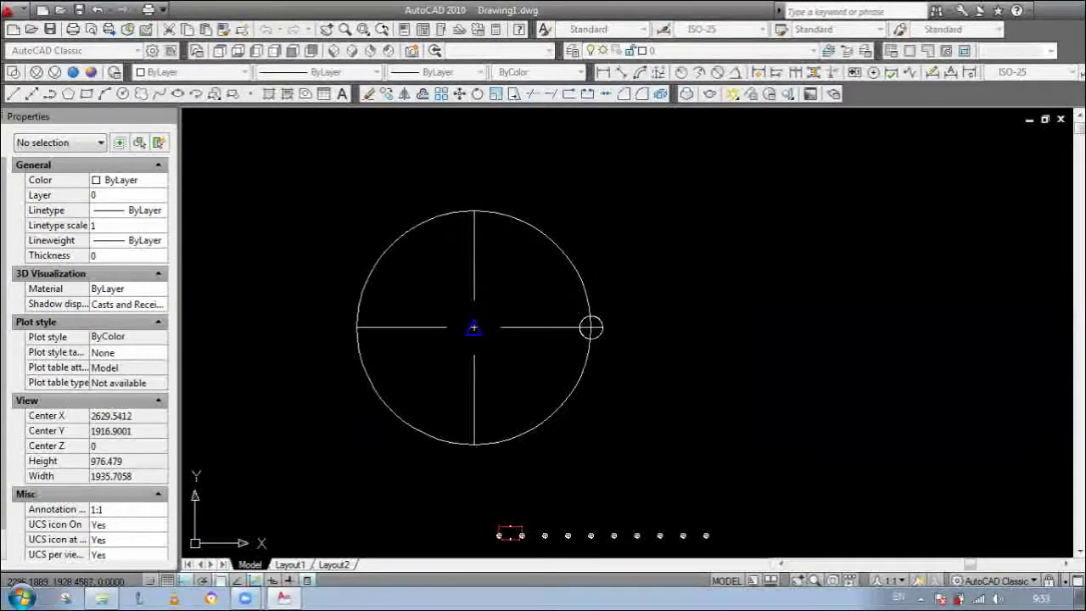
pyautogui.click(474, 327)
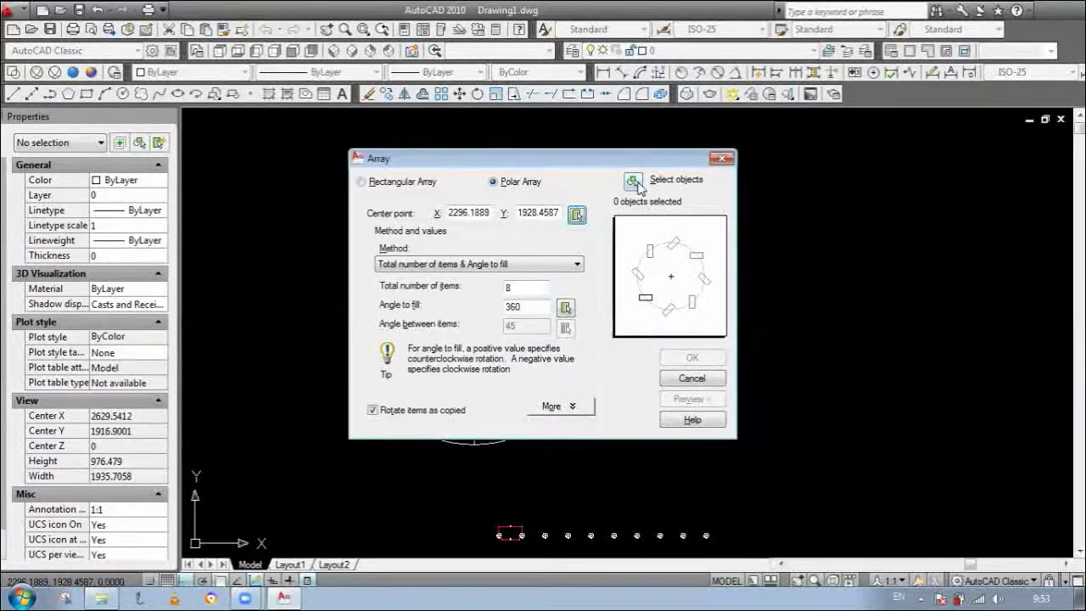
# Step: Select the small circle on the large circle's right quadrant and create the polar array from it
pyautogui.click(634, 181)
pyautogui.scroll(3, 591, 327)
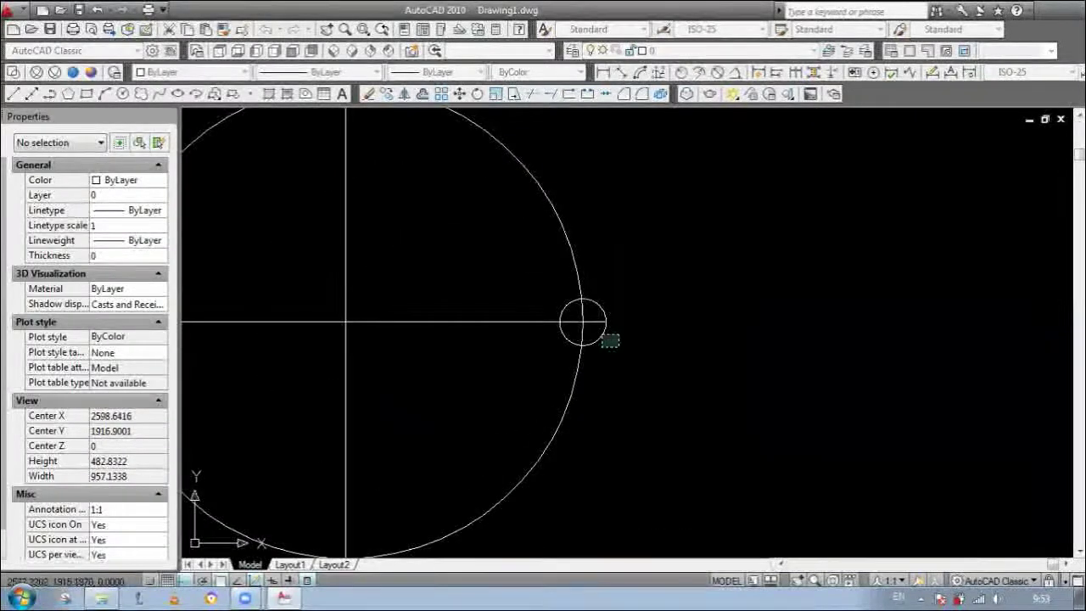
pyautogui.press('Return')
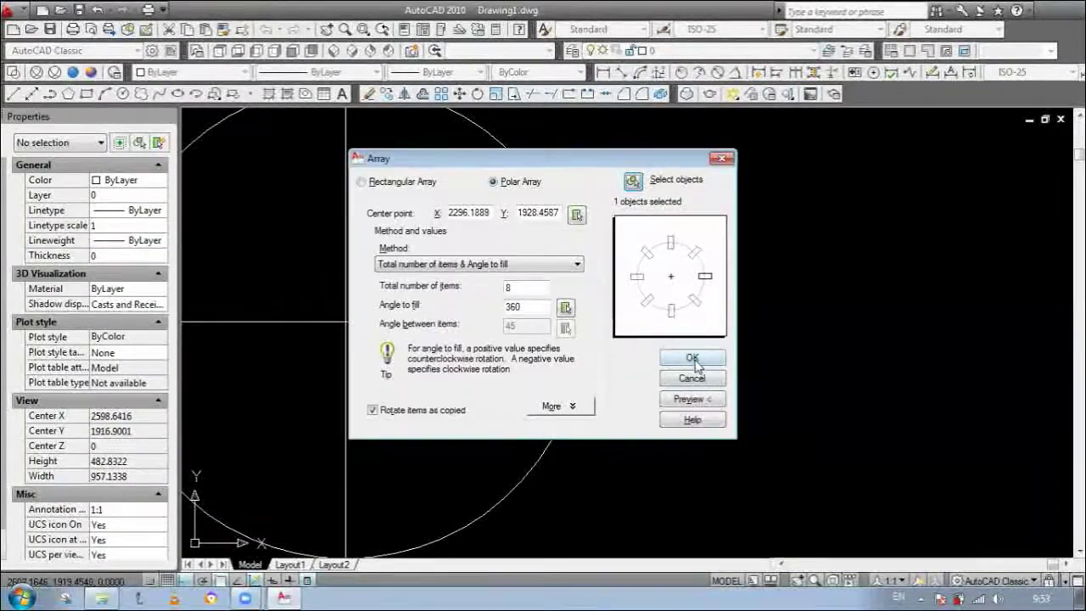
pyautogui.click(693, 359)
pyautogui.scroll(-4, 625, 286)
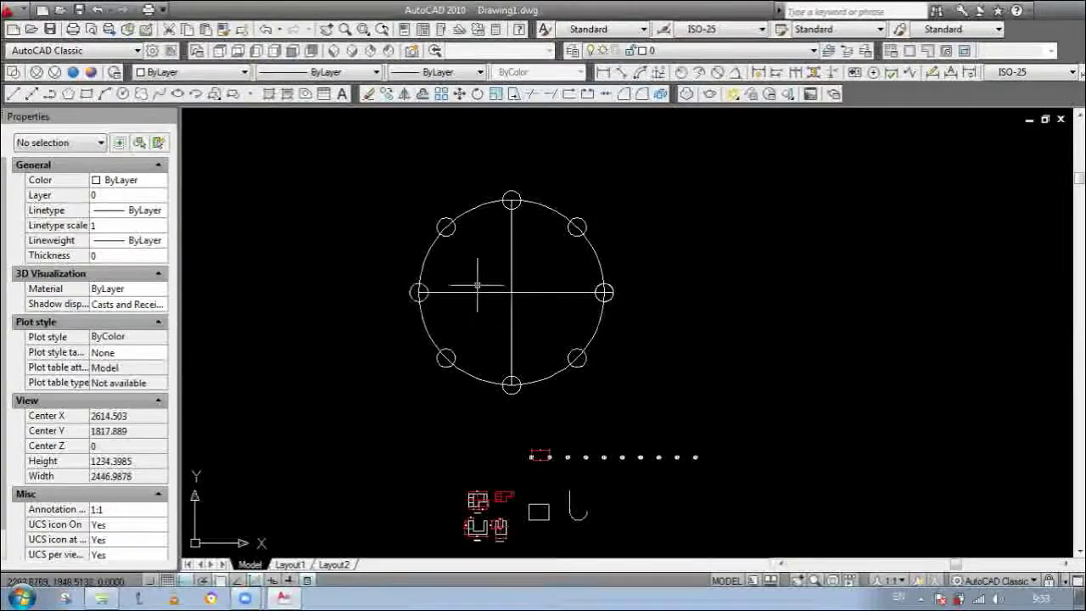
# Step: Match the large circle and its two diameter lines to the red dash-dot centre-line style used in the small drawings below
pyautogui.scroll(2, 481, 271)
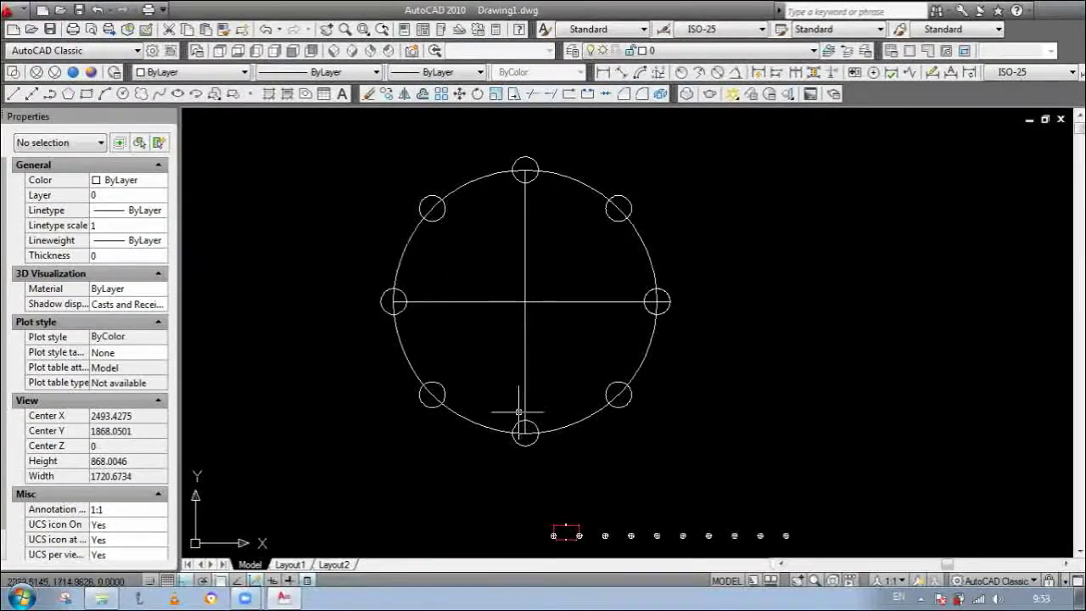
pyautogui.scroll(-3, 544, 300)
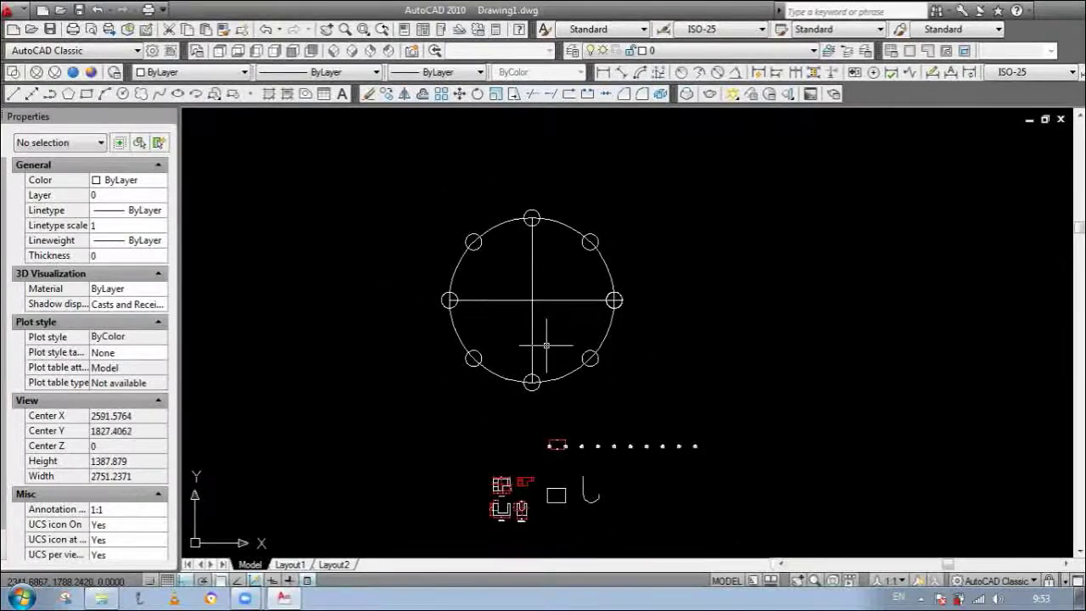
pyautogui.scroll(3, 548, 464)
pyautogui.scroll(-2, 527, 476)
pyautogui.scroll(2, 527, 486)
pyautogui.scroll(2, 442, 486)
pyautogui.scroll(-10, 447, 475)
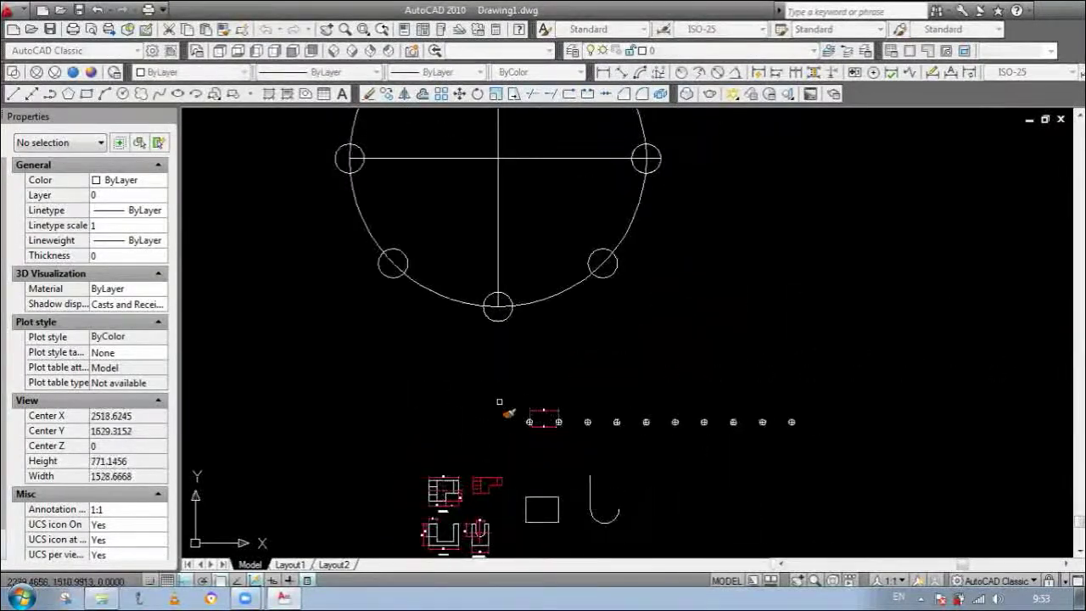
pyautogui.scroll(3, 540, 333)
pyautogui.scroll(-2, 475, 314)
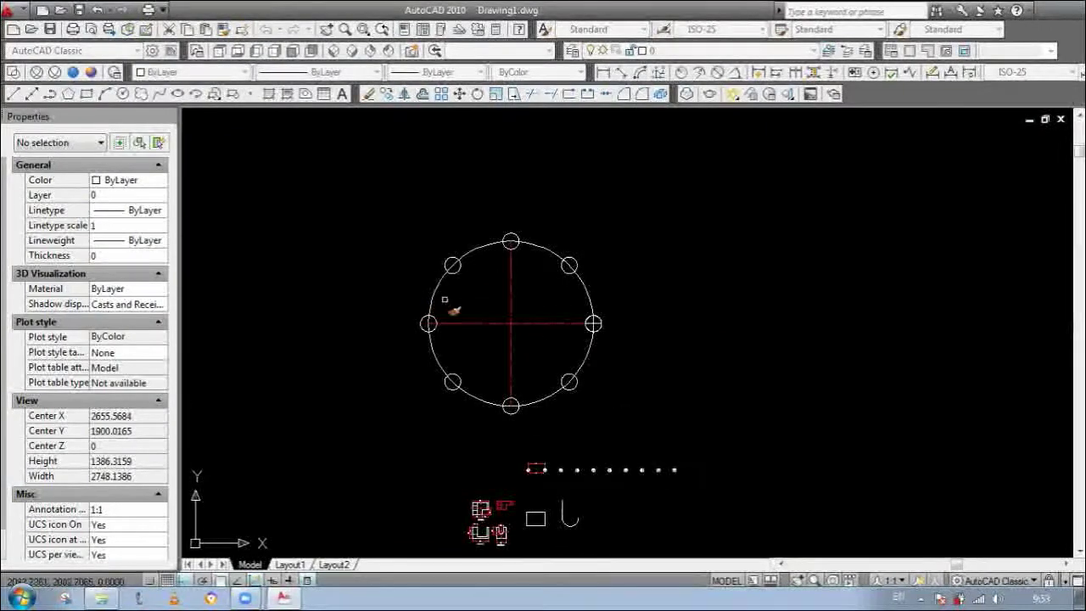
pyautogui.scroll(1, 526, 404)
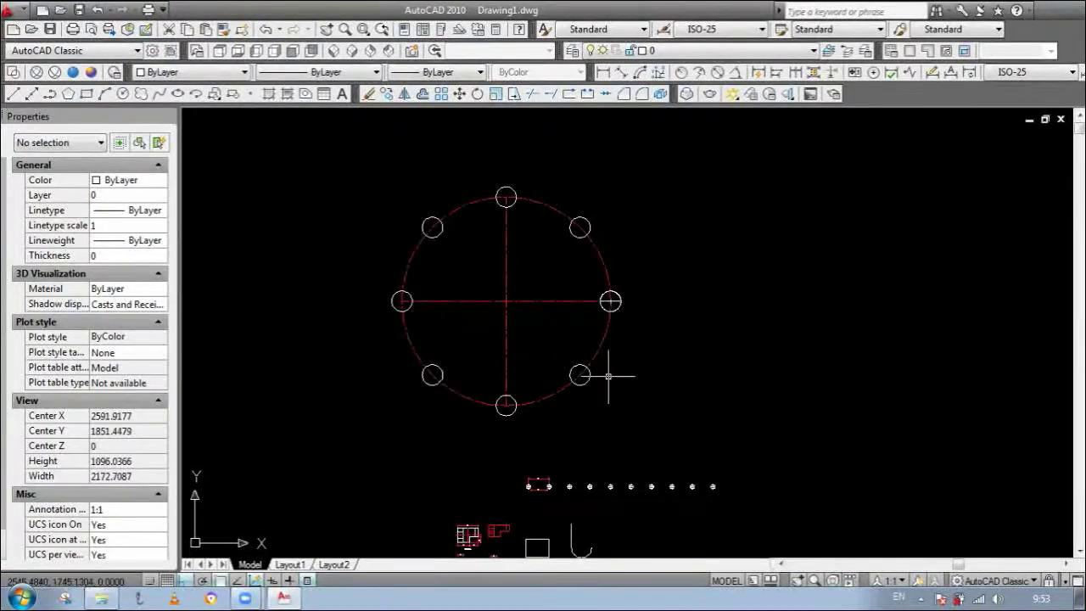
# Step: Copy the first crossed circle of the row from its centre to the empty area right of the large circle
pyautogui.scroll(-2, 507, 373)
pyautogui.scroll(6, 520, 441)
pyautogui.scroll(-4, 556, 416)
pyautogui.scroll(5, 518, 449)
pyautogui.scroll(-3, 565, 436)
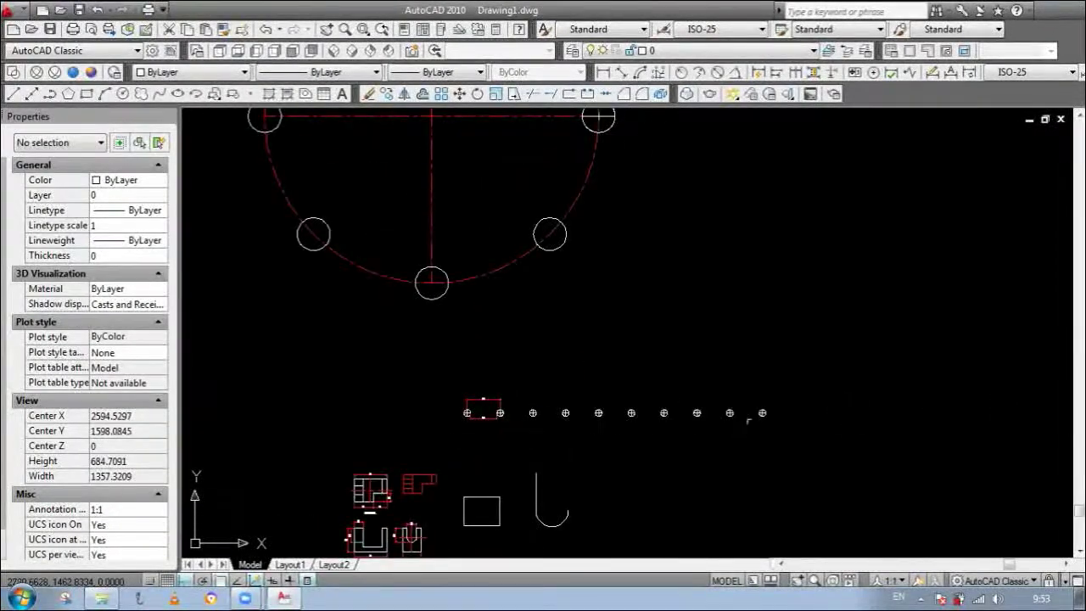
pyautogui.scroll(2, 530, 446)
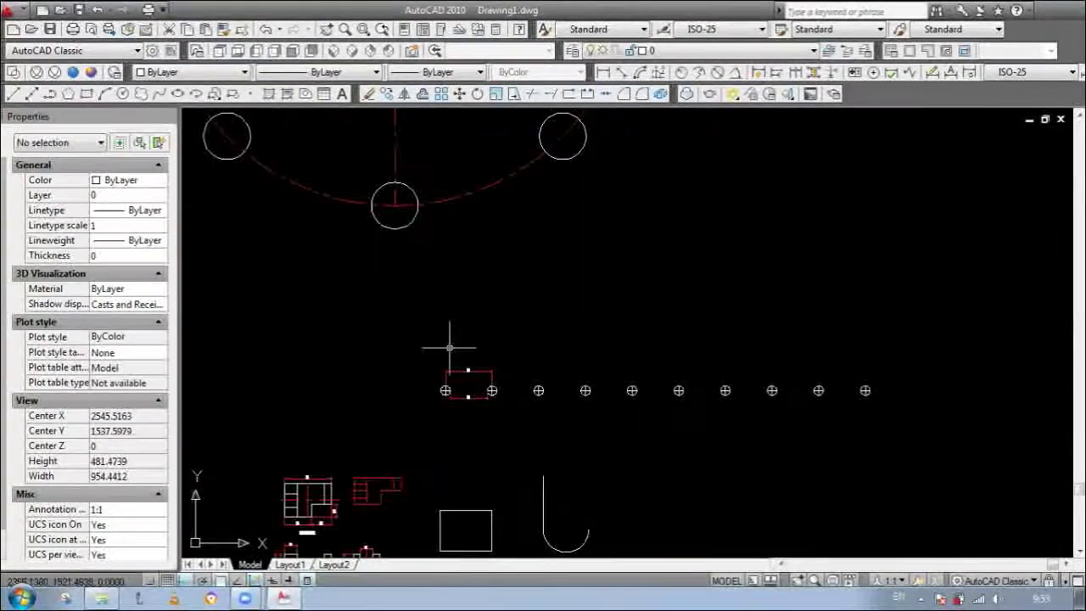
pyautogui.scroll(-2, 445, 390)
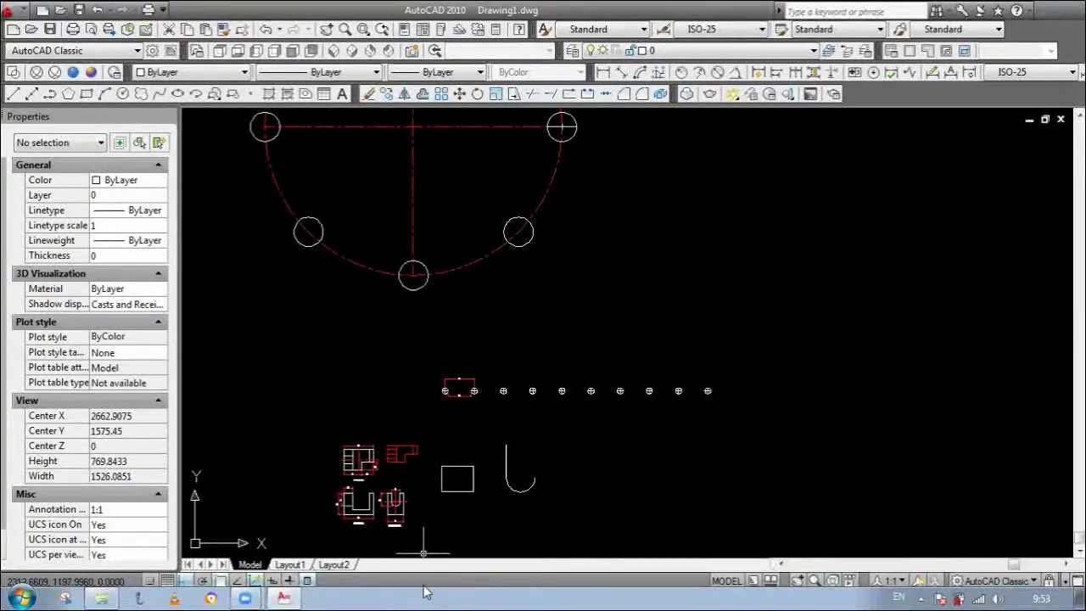
pyautogui.scroll(-2, 545, 463)
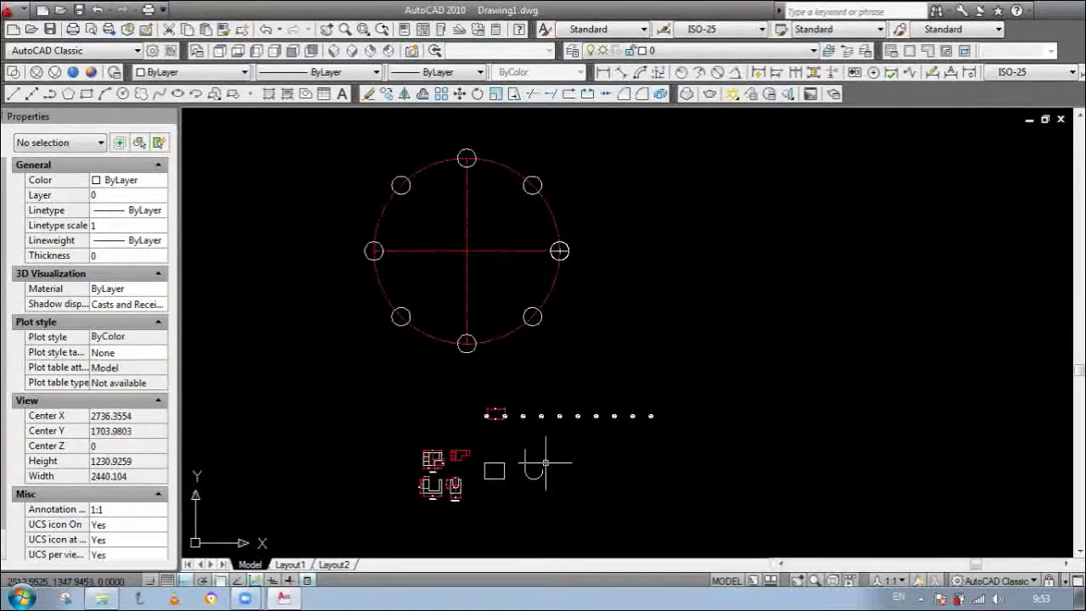
pyautogui.scroll(12, 485, 416)
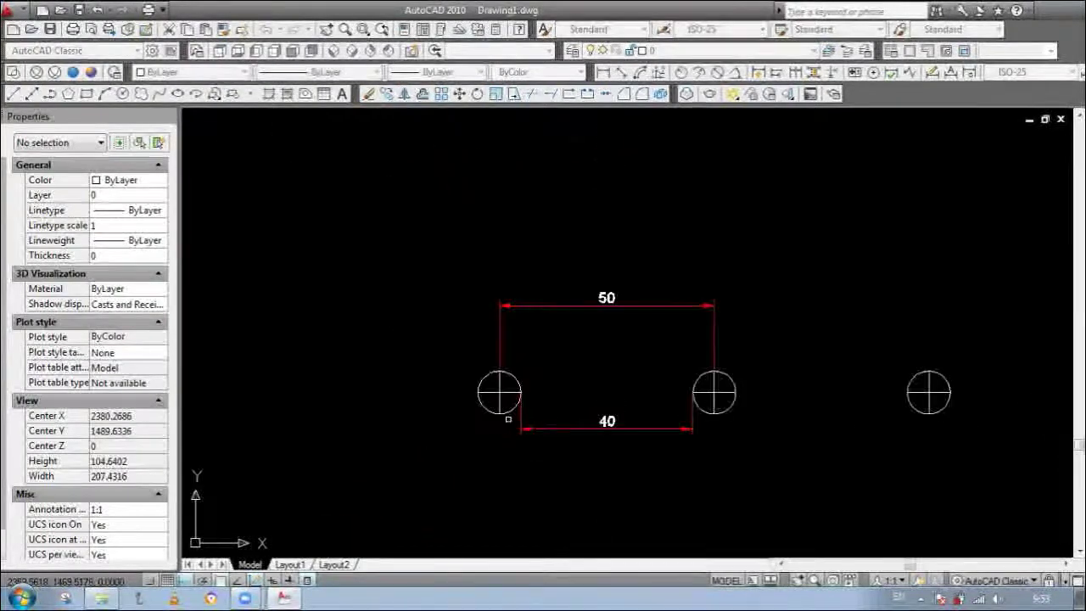
pyautogui.scroll(-14, 497, 386)
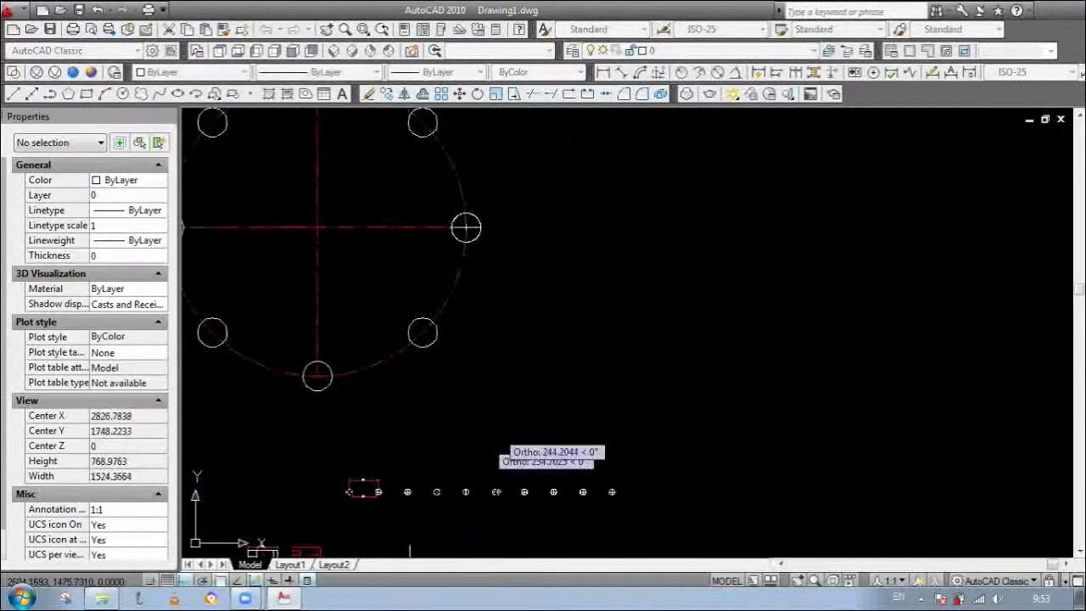
pyautogui.scroll(2, 567, 431)
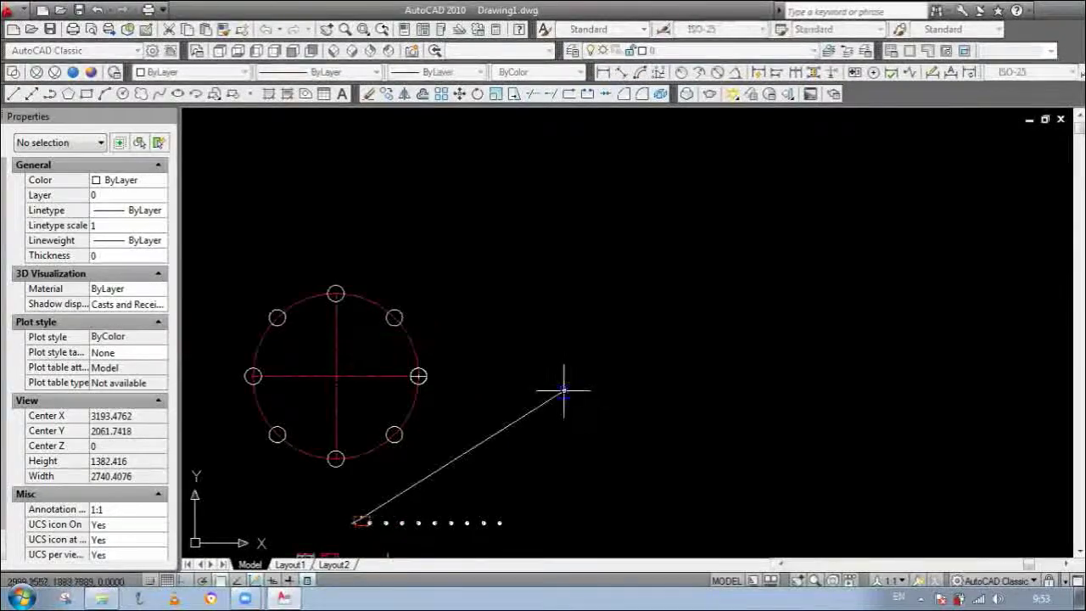
pyautogui.press('Escape')
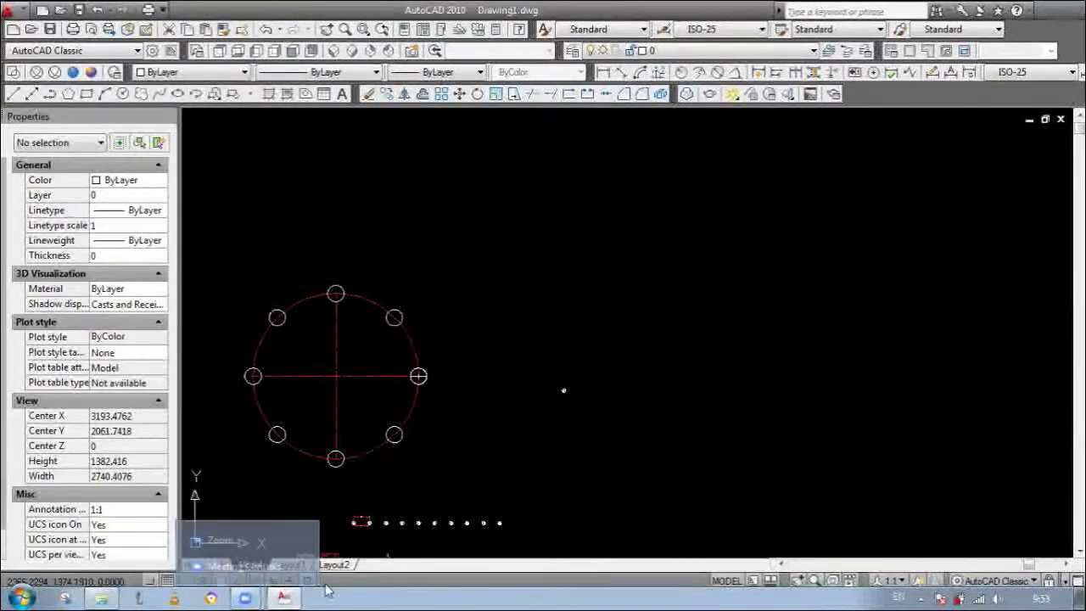
# Step: Set up a rectangular array of 6 rows and 10 columns with row and column offsets of 50
pyautogui.scroll(10, 541, 419)
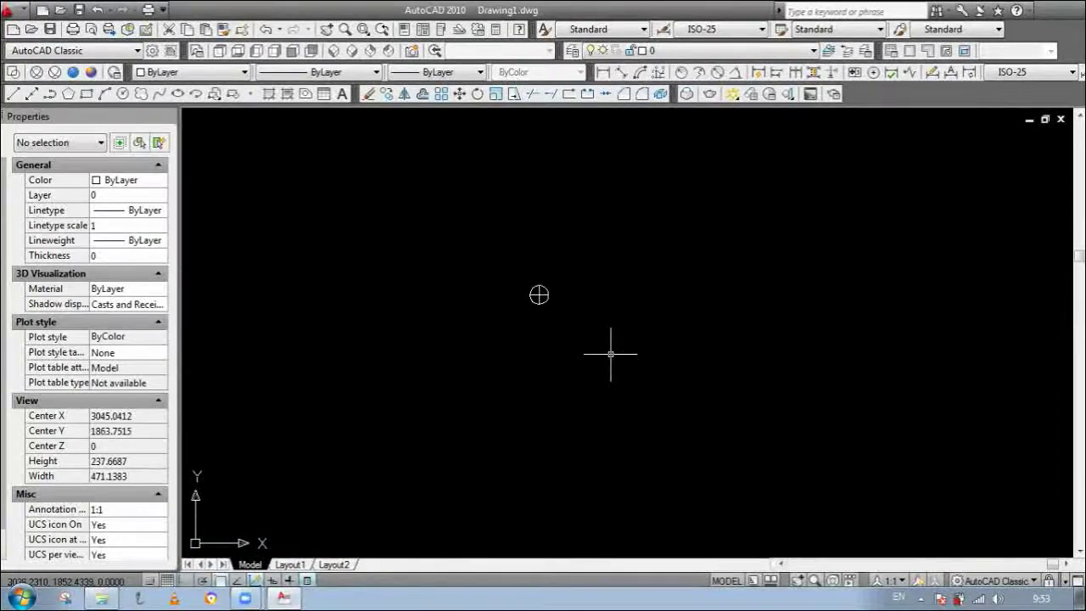
pyautogui.write('ar')
pyautogui.press('Return')
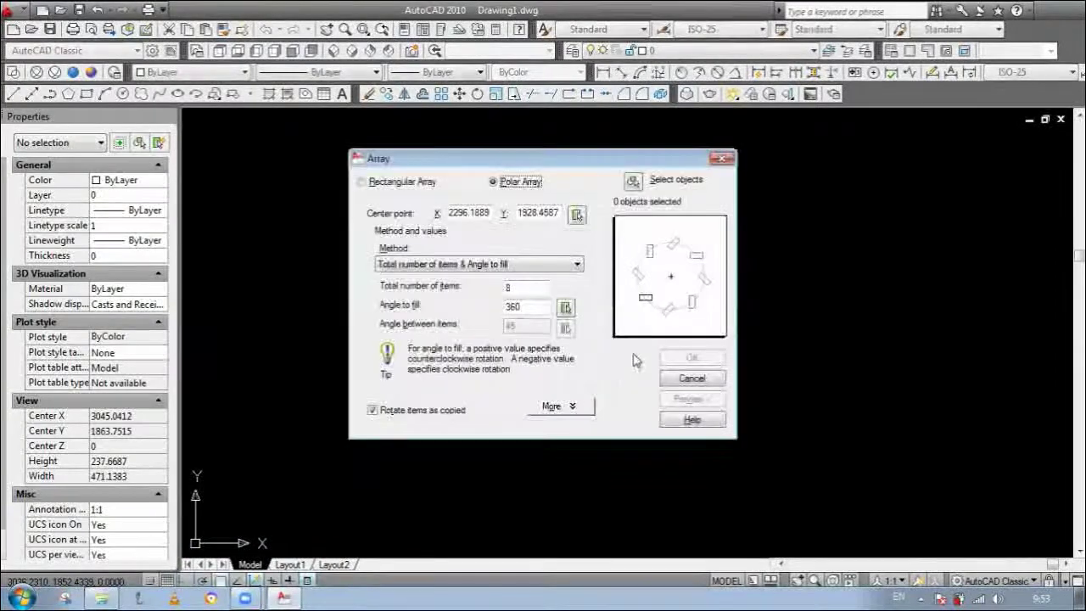
pyautogui.click(363, 182)
pyautogui.click(450, 214)
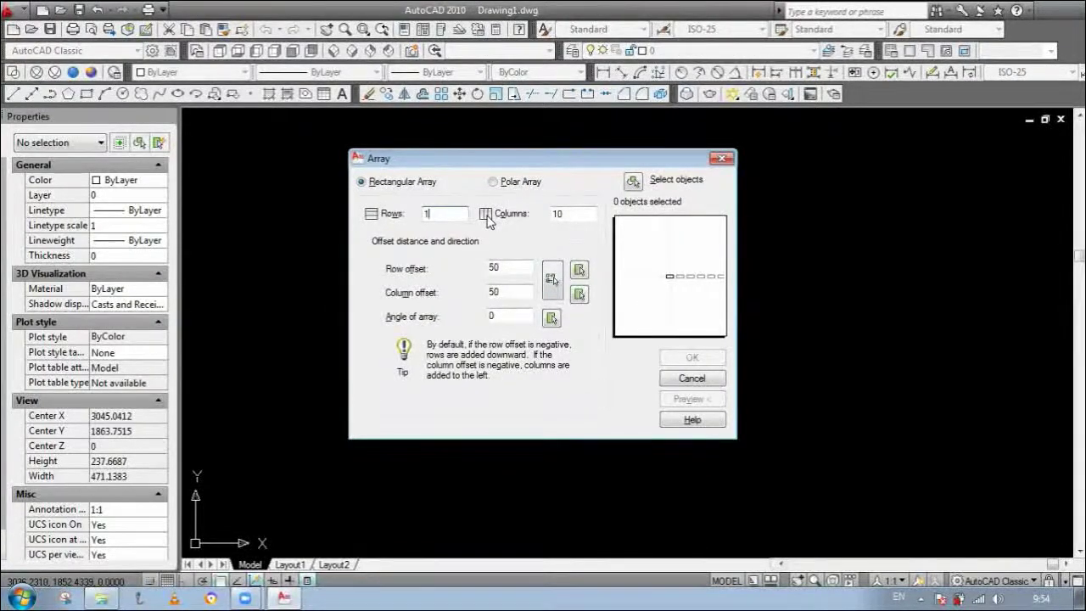
pyautogui.press('BackSpace')
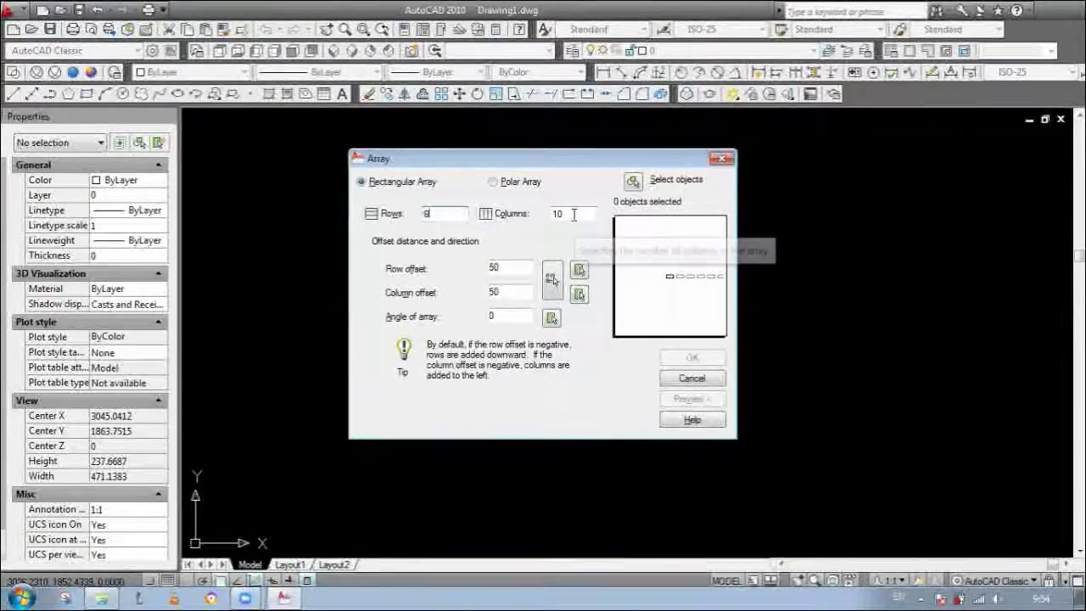
pyautogui.click(511, 270)
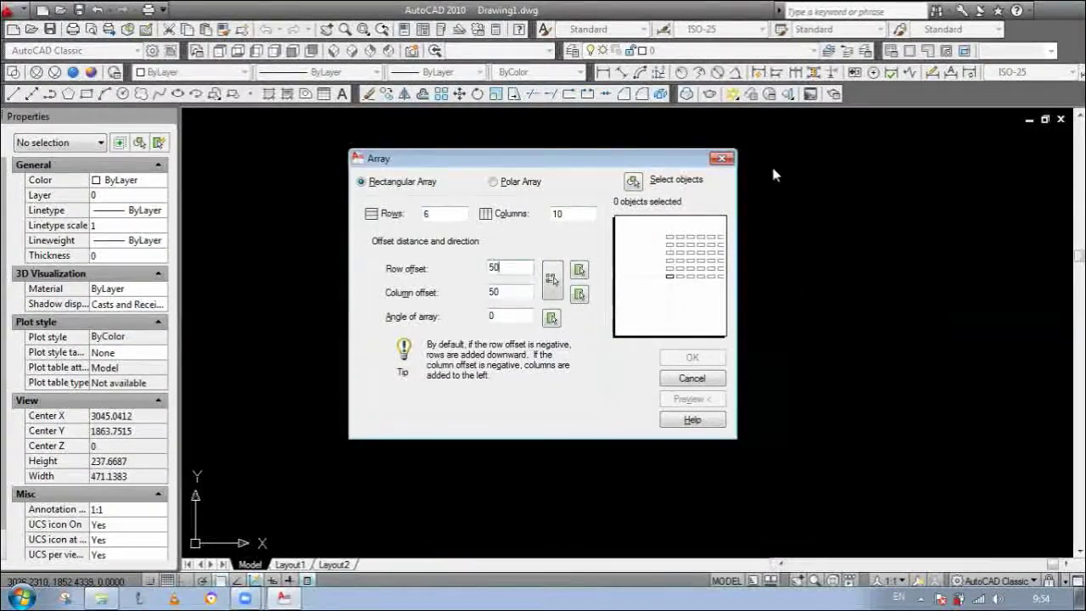
# Step: Select the copied circle with its cross lines and create the rectangular array from it
pyautogui.click(633, 182)
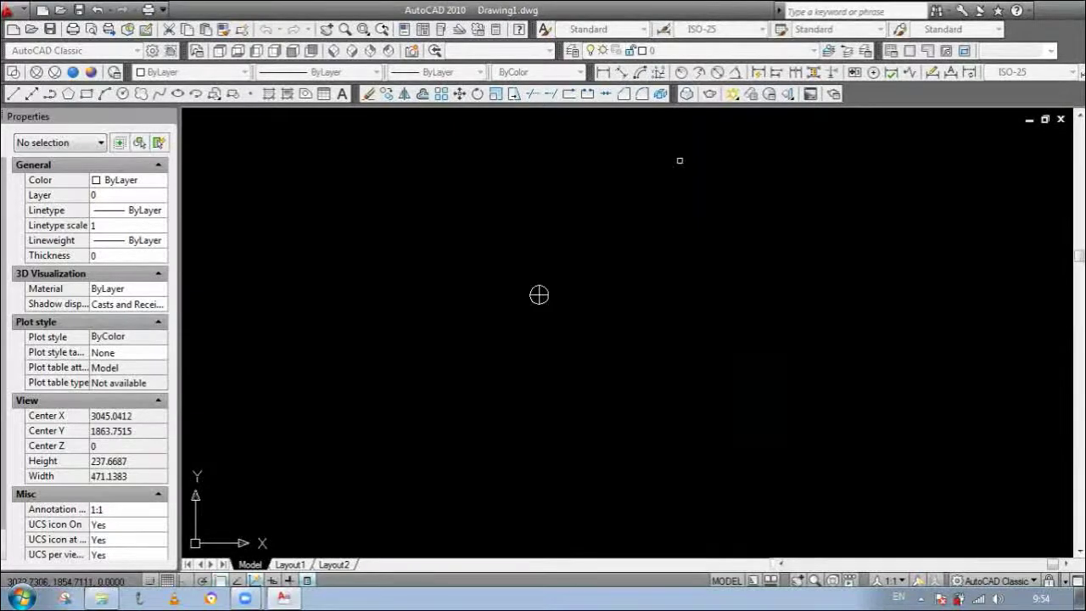
pyautogui.click(584, 328)
pyautogui.click(485, 248)
pyautogui.scroll(-4, 499, 280)
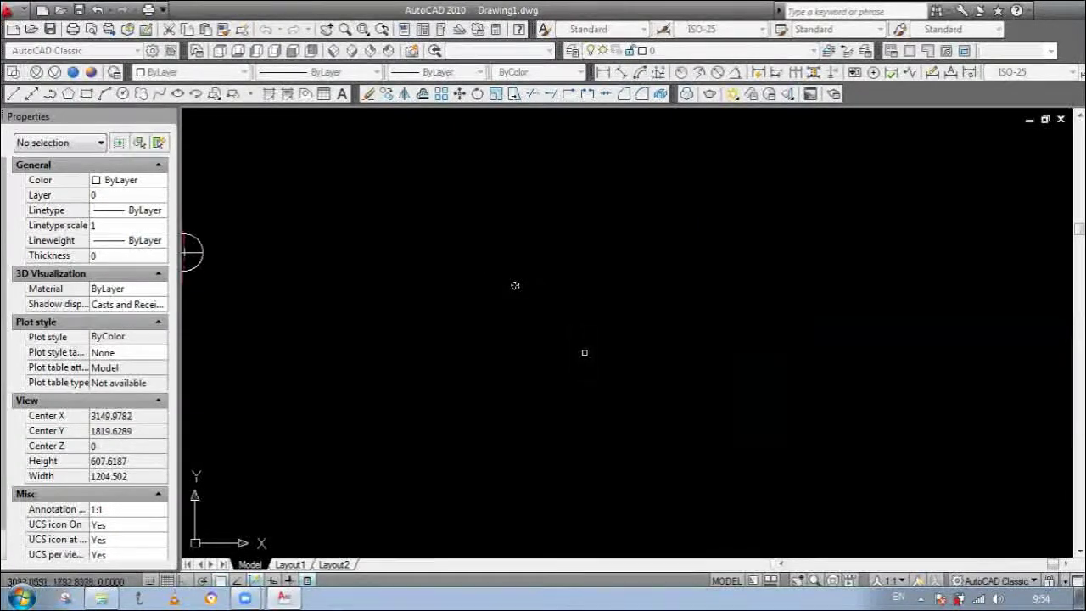
pyautogui.press('Return')
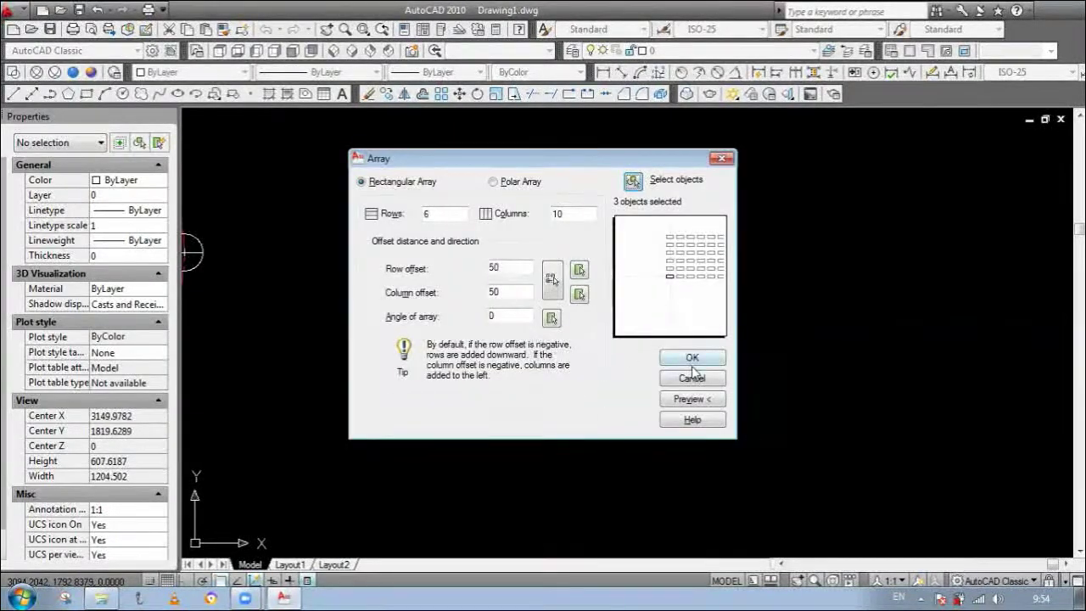
pyautogui.click(692, 358)
pyautogui.scroll(-3, 701, 351)
pyautogui.scroll(1, 638, 209)
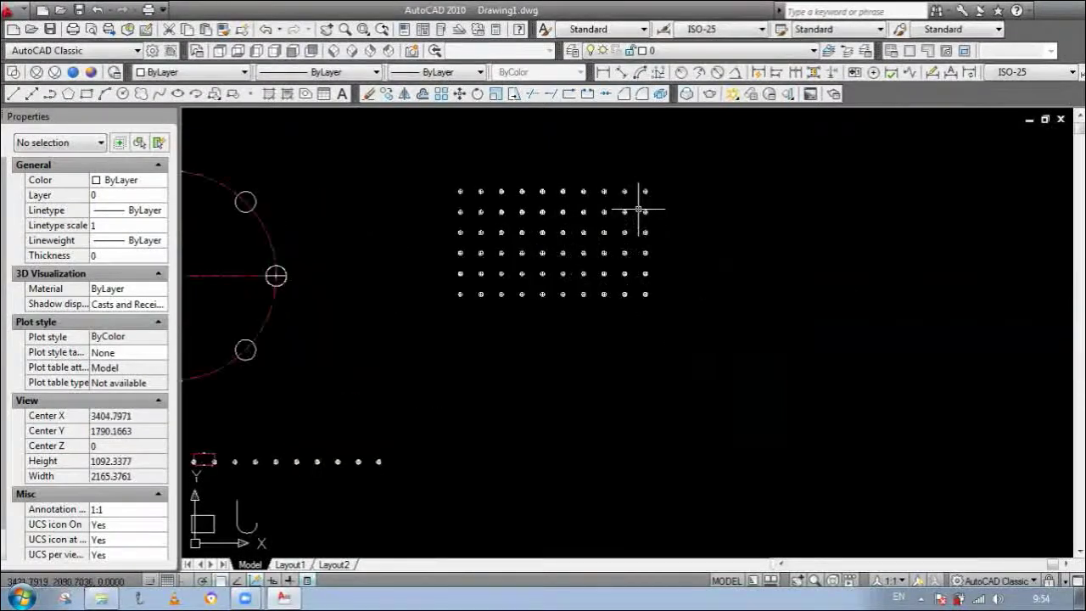
# Step: Draw a rectangle enclosing the whole grid of crossed circles with a small margin on every side
pyautogui.scroll(2, 594, 220)
pyautogui.scroll(6, 671, 234)
pyautogui.scroll(-8, 598, 243)
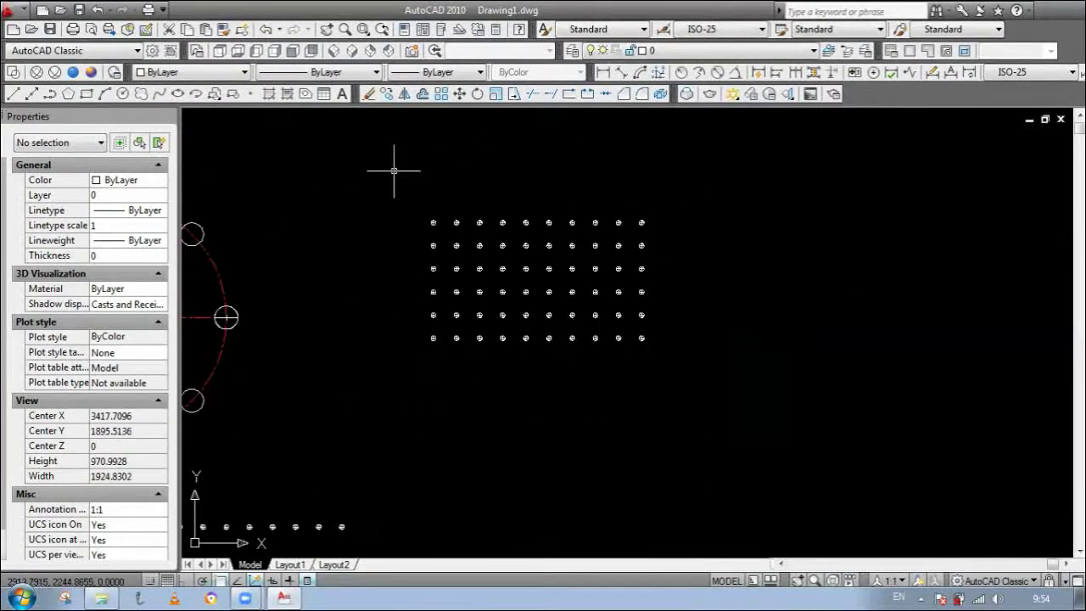
pyautogui.scroll(6, 387, 206)
pyautogui.scroll(-2, 476, 263)
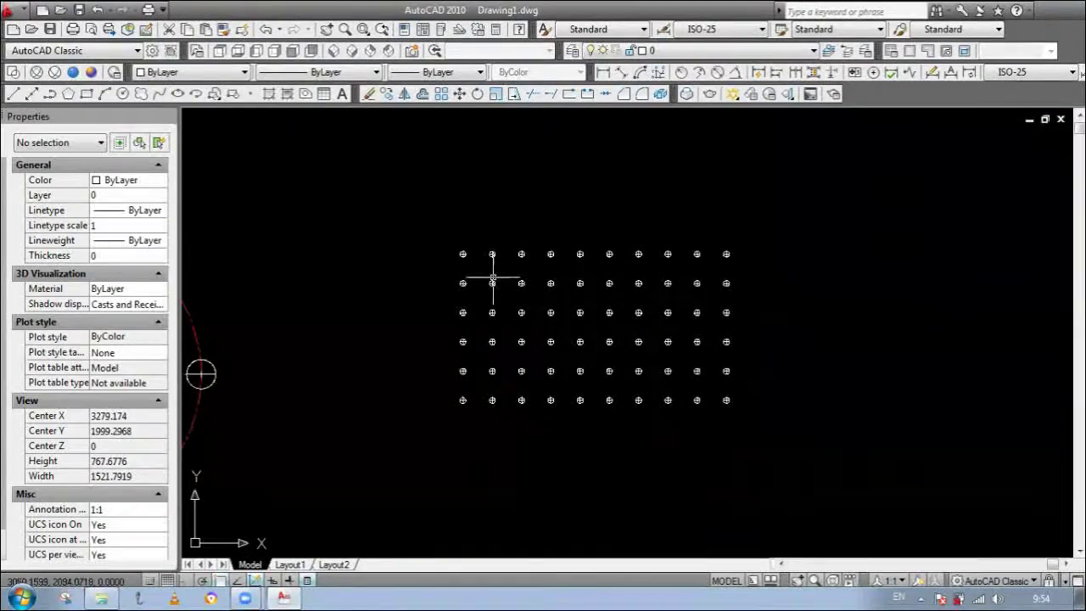
pyautogui.click(444, 244)
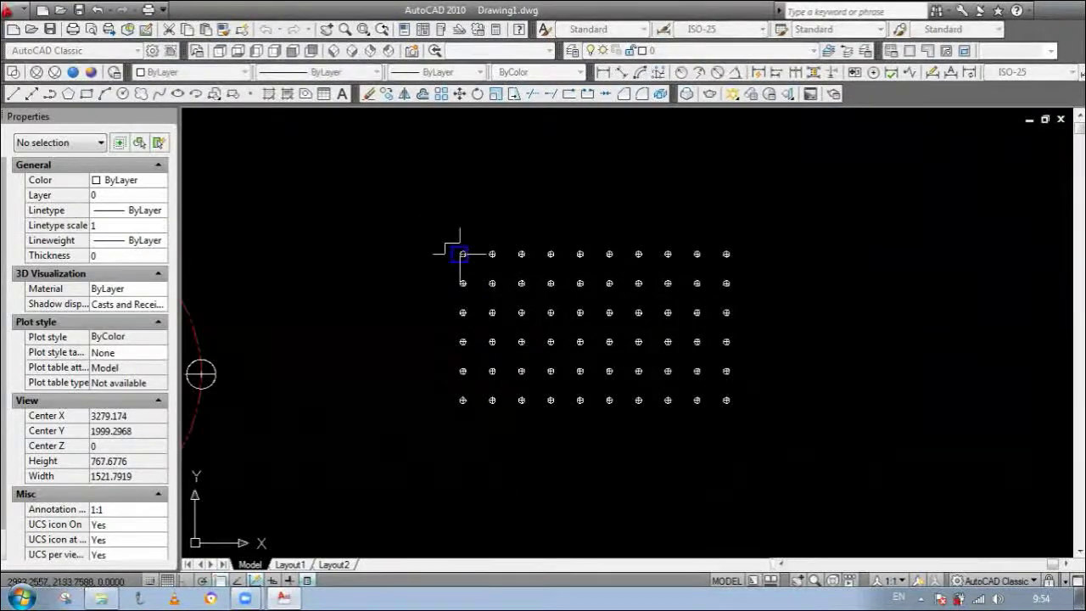
pyautogui.click(751, 418)
# Step: Dimension the horizontal spacing between the first two circles of the grid's top row, placing the dimension above the frame
pyautogui.scroll(3, 756, 421)
pyautogui.scroll(-2, 689, 278)
pyautogui.scroll(3, 389, 173)
pyautogui.scroll(-1, 461, 226)
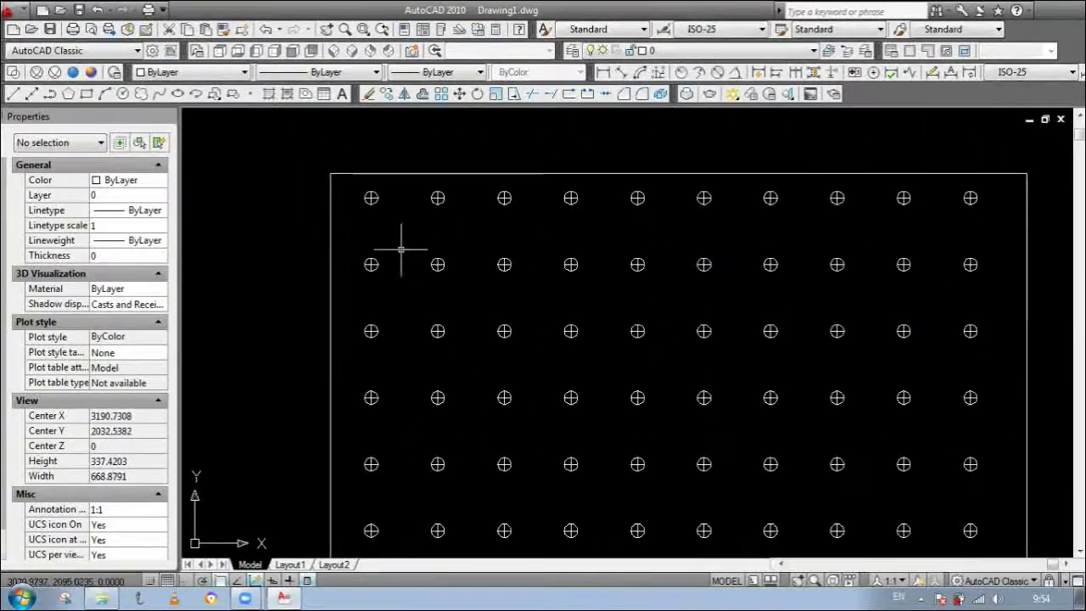
pyautogui.scroll(2, 399, 249)
pyautogui.click(603, 74)
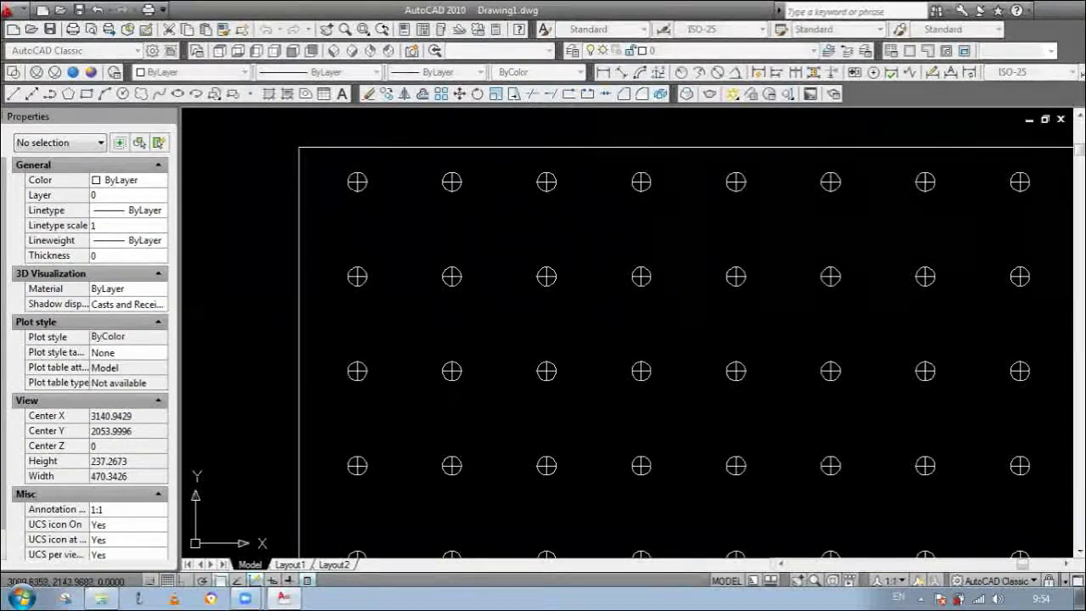
pyautogui.click(357, 174)
pyautogui.click(451, 173)
pyautogui.click(451, 115)
pyautogui.scroll(7, 389, 111)
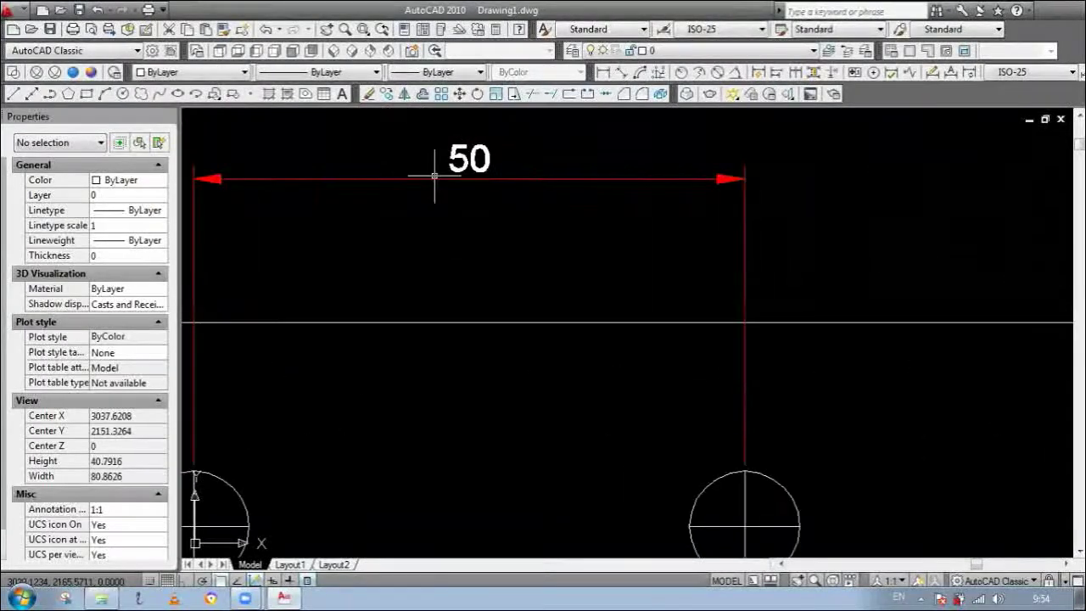
# Step: Dimension the vertical spacing between the first two circles of the grid's first column, placing the dimension outside the frame
pyautogui.scroll(-3, 434, 176)
pyautogui.click(352, 308)
pyautogui.scroll(-4, 365, 339)
pyautogui.scroll(2, 371, 397)
pyautogui.click(372, 397)
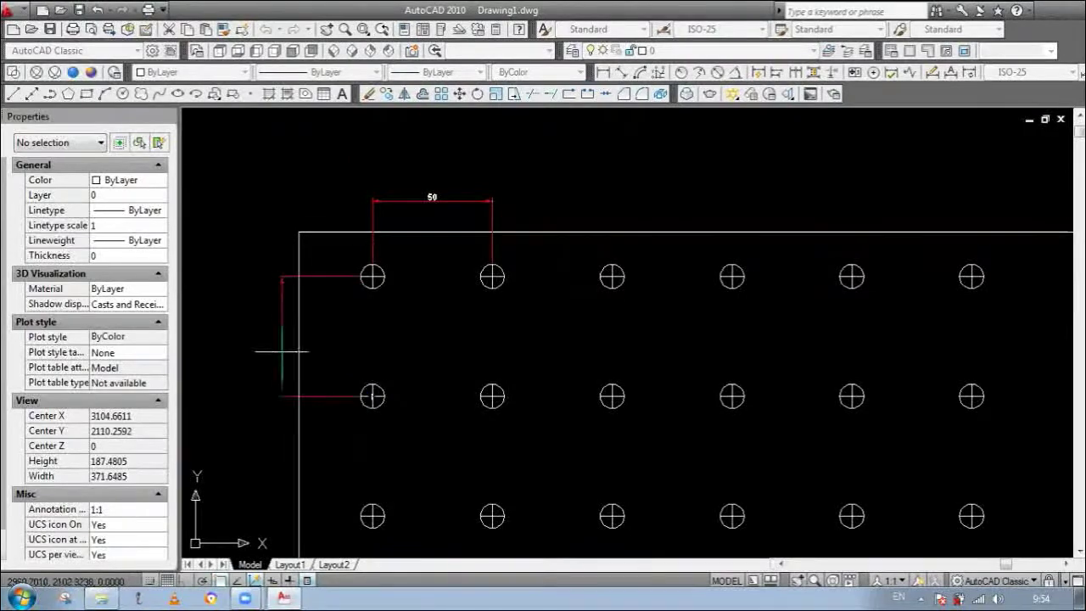
pyautogui.click(282, 351)
pyautogui.scroll(5, 255, 365)
pyautogui.scroll(-4, 435, 221)
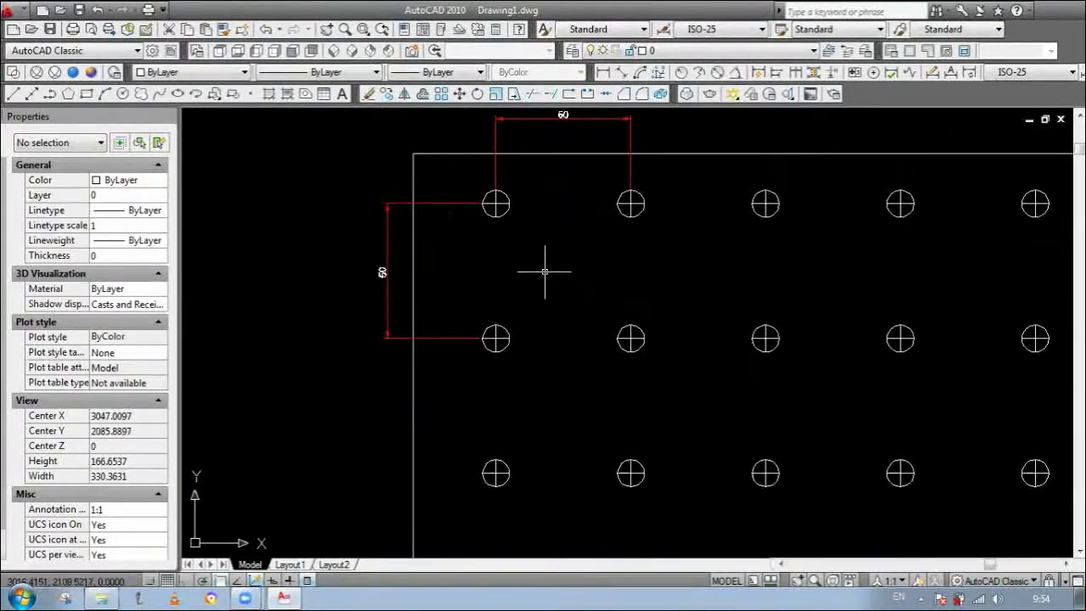
# Step: Match the properties of the large circle's red centre line onto the cross lines of the three dimensioned circles in the grid
pyautogui.scroll(-3, 545, 272)
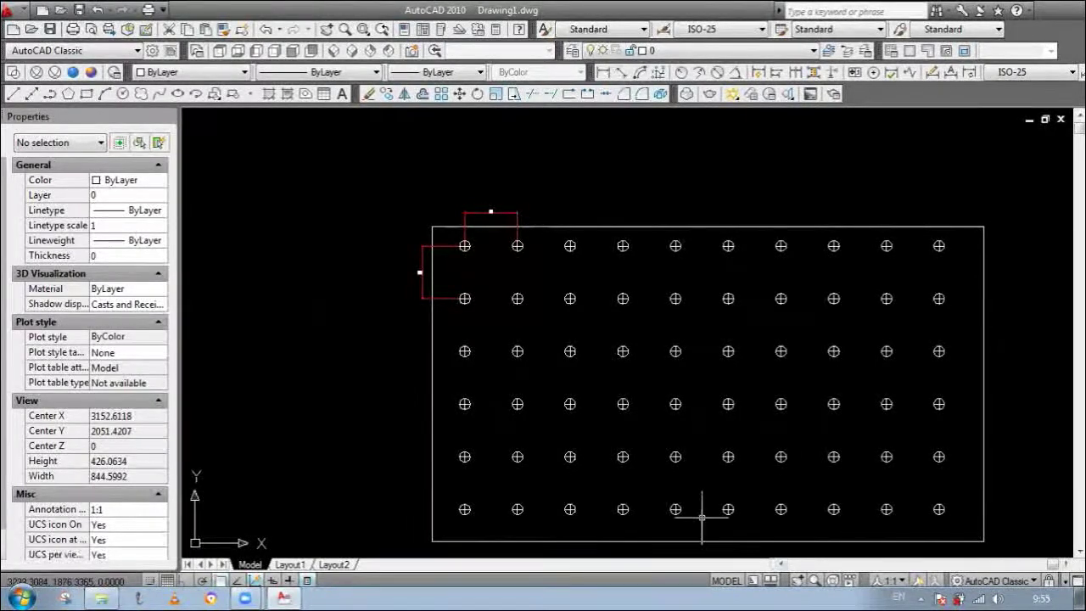
pyautogui.scroll(-10, 534, 411)
pyautogui.scroll(6, 594, 395)
pyautogui.scroll(-3, 618, 368)
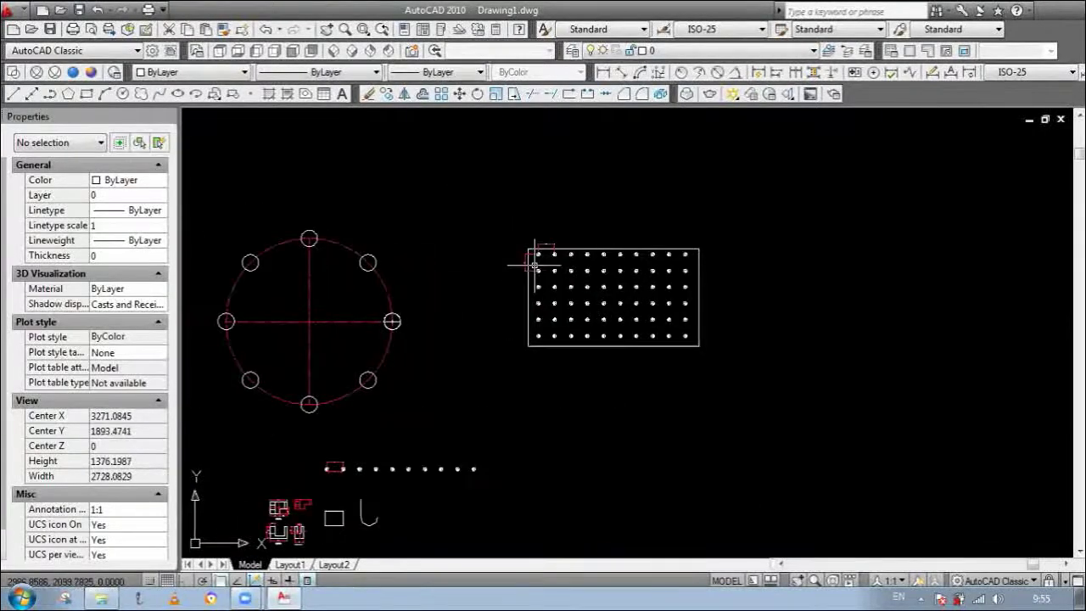
pyautogui.scroll(3, 336, 309)
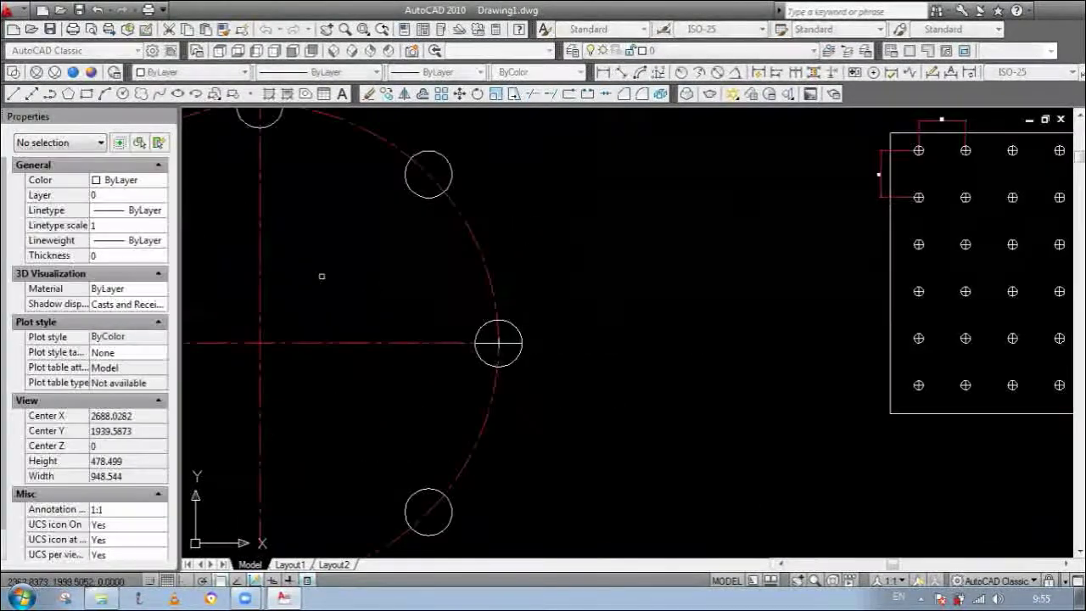
pyautogui.scroll(-8, 491, 283)
pyautogui.scroll(3, 771, 235)
pyautogui.scroll(9, 609, 231)
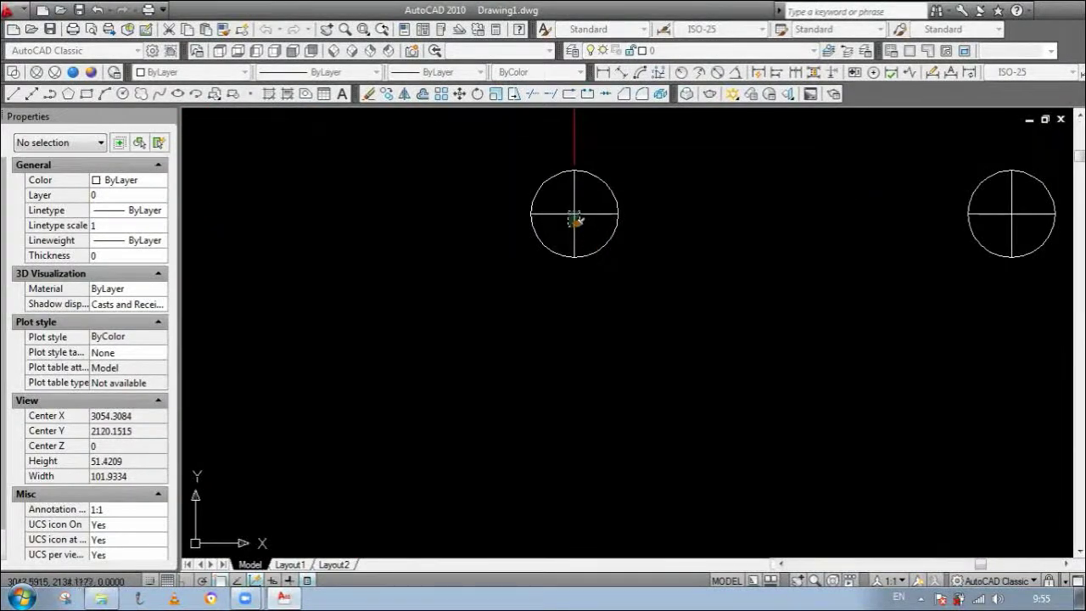
pyautogui.scroll(-3, 492, 301)
pyautogui.scroll(4, 472, 262)
pyautogui.scroll(-7, 509, 297)
pyautogui.scroll(5, 526, 348)
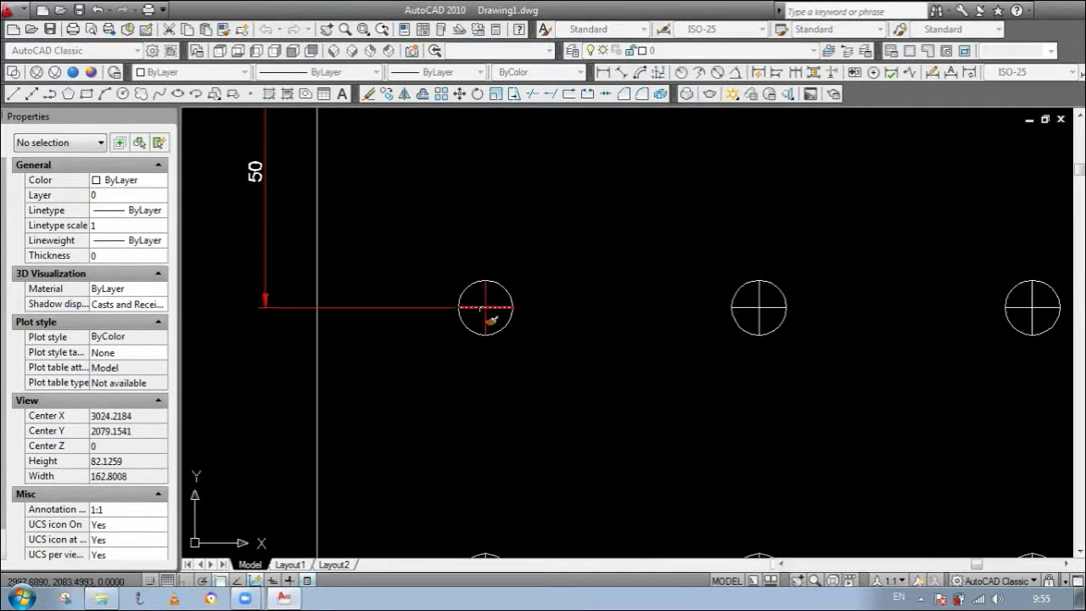
pyautogui.scroll(-7, 488, 314)
# Step: Examine the polar array, the single row of circles and the framed grid across the whole drawing
pyautogui.scroll(-3, 553, 247)
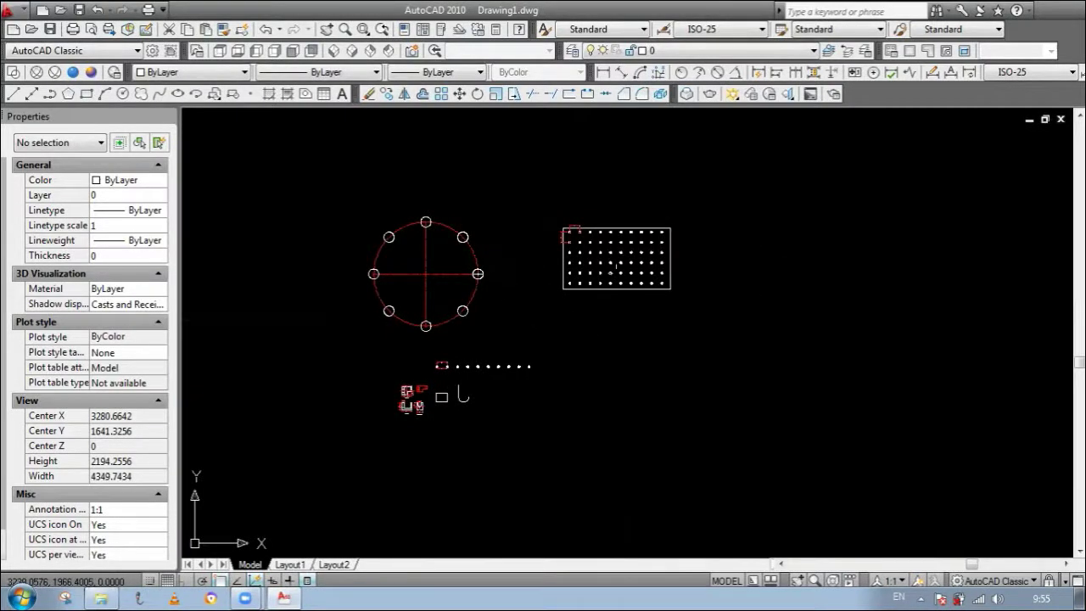
pyautogui.scroll(3, 594, 250)
pyautogui.scroll(-3, 679, 250)
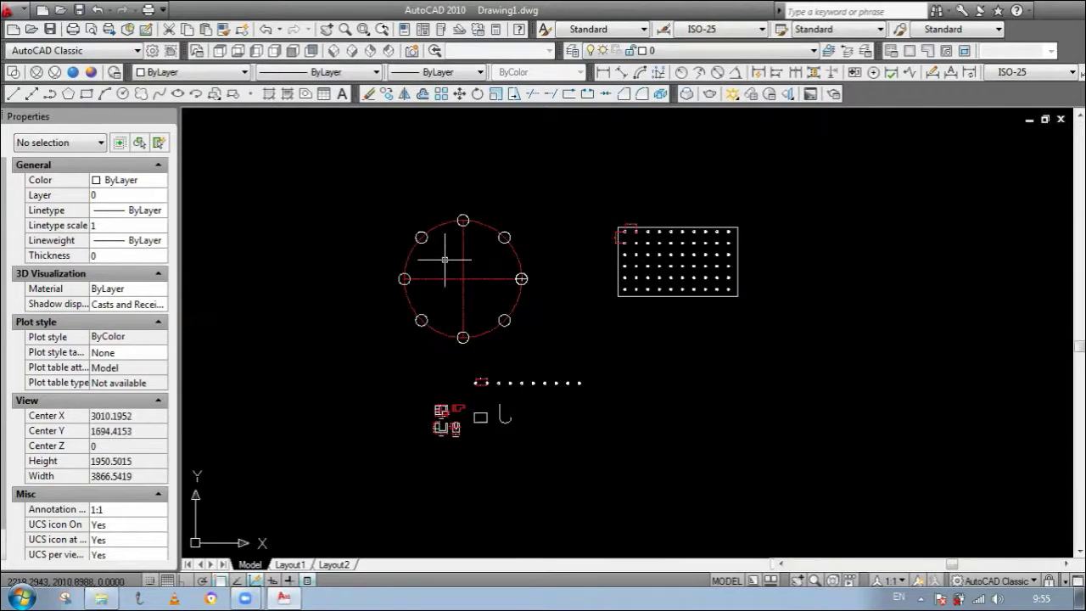
pyautogui.scroll(3, 560, 247)
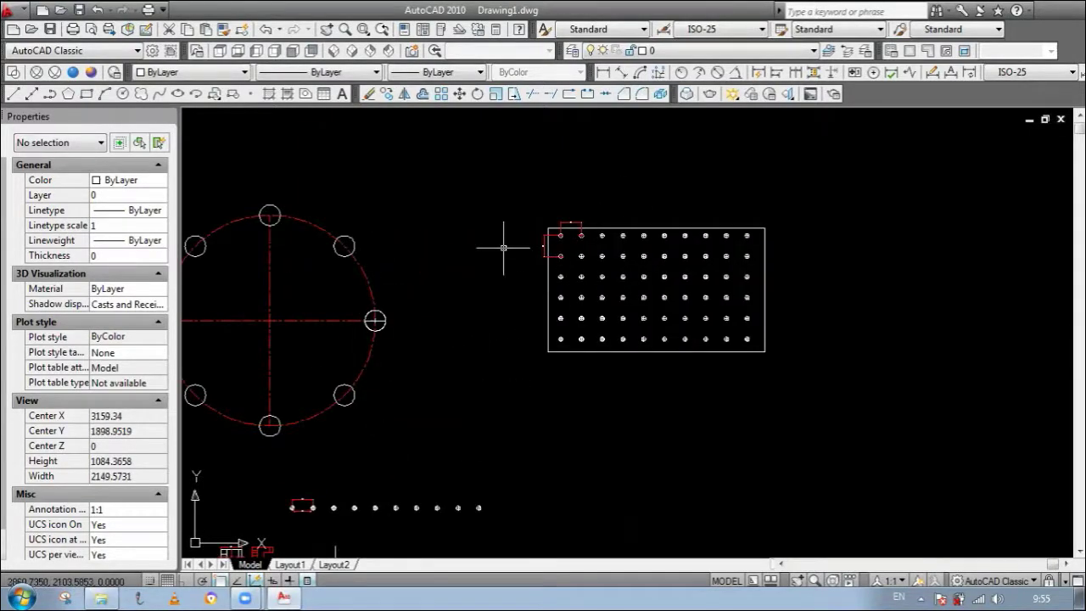
pyautogui.scroll(4, 650, 257)
pyautogui.scroll(-5, 645, 212)
pyautogui.scroll(-4, 698, 362)
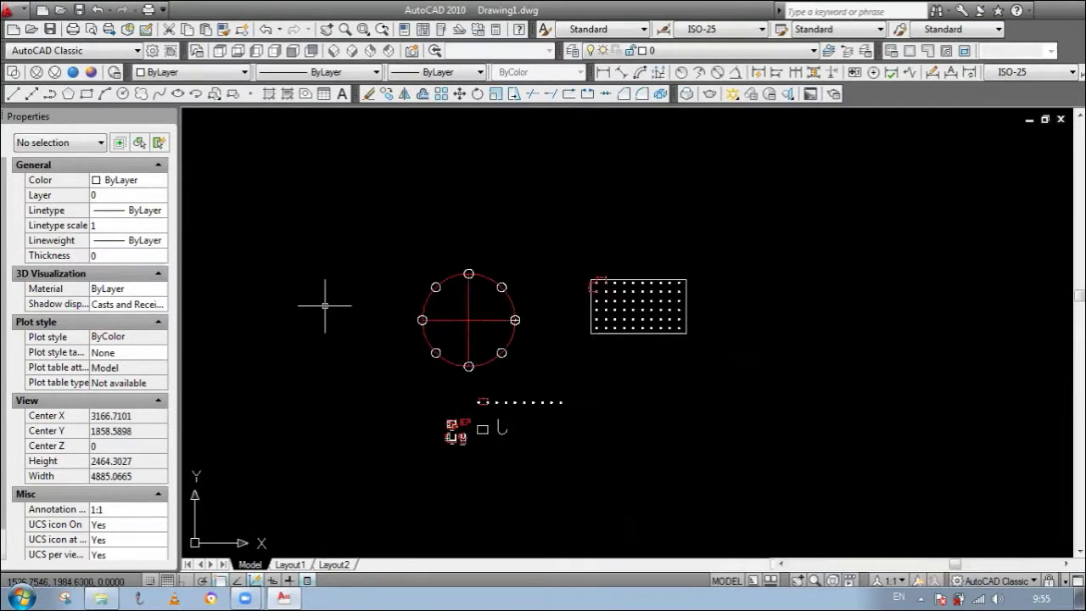
pyautogui.scroll(3, 669, 345)
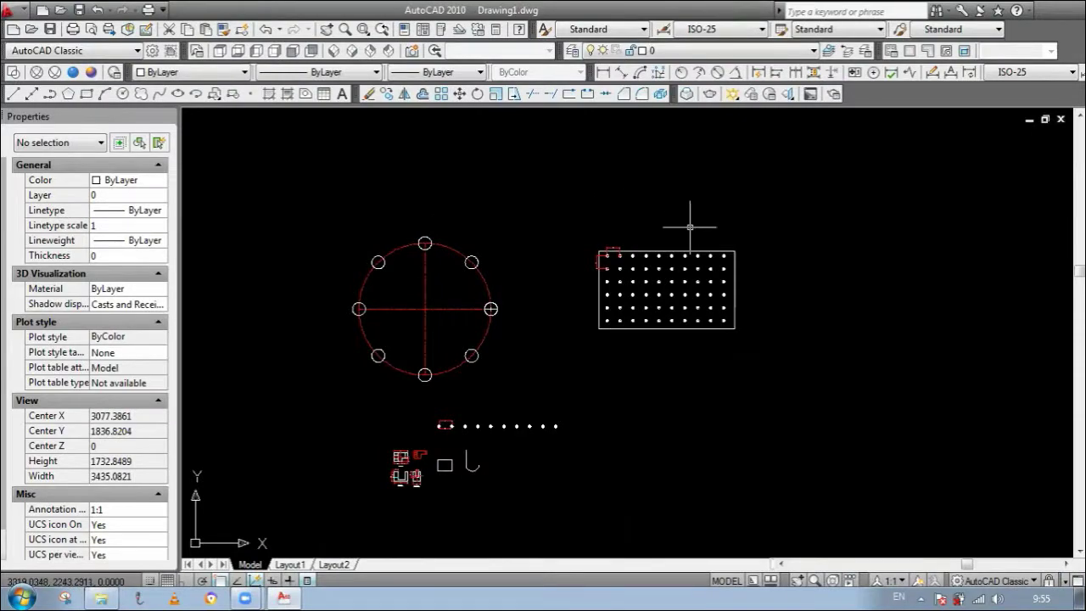
# Step: Open the plot settings for the model and set the plot style table to monochrome.ctb
pyautogui.click(24, 13)
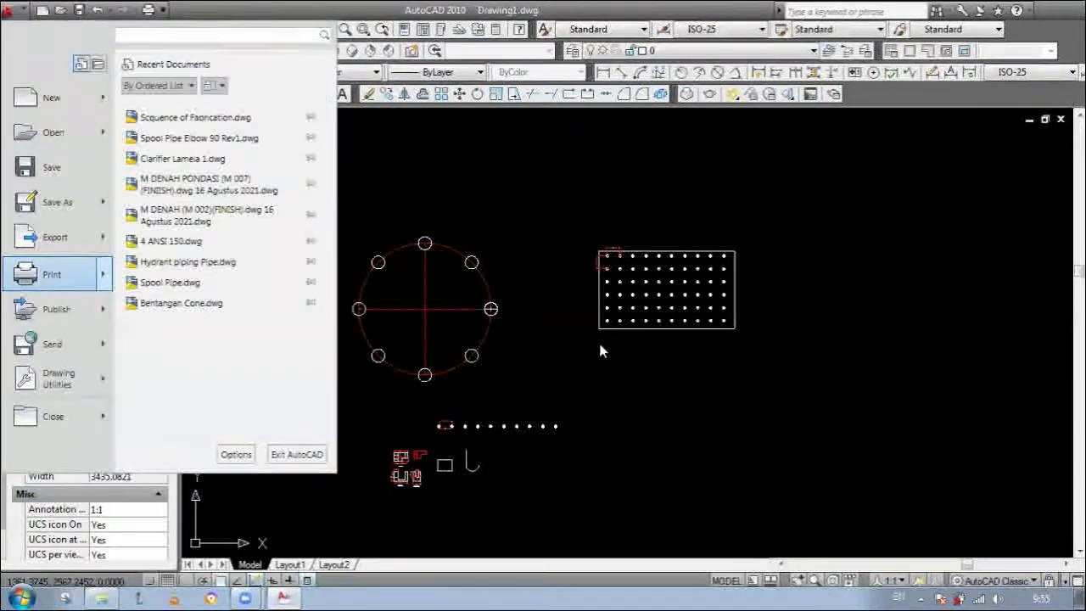
pyautogui.click(56, 280)
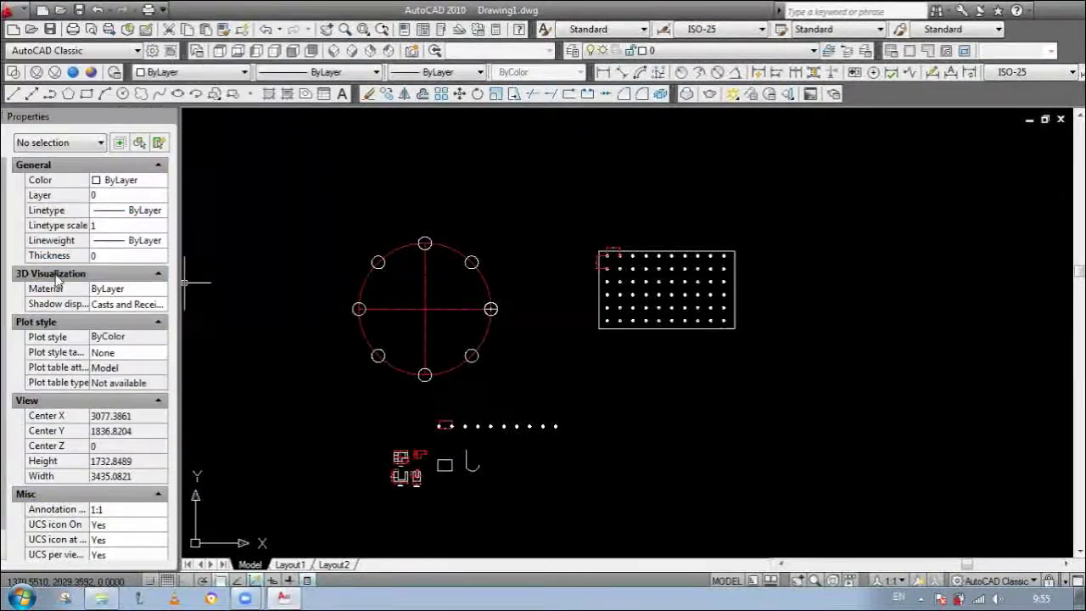
pyautogui.click(22, 7)
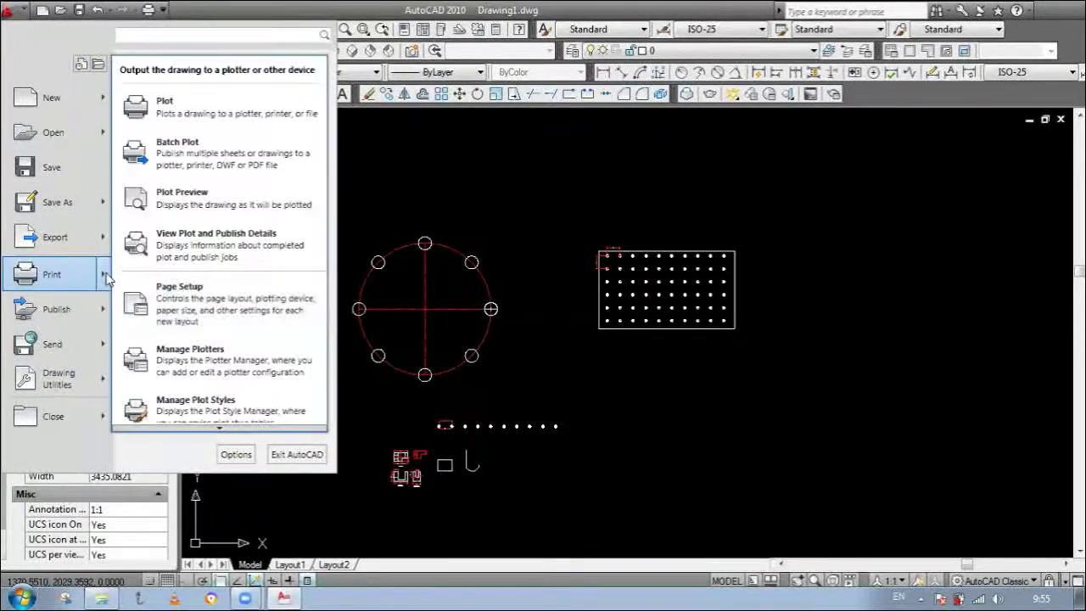
pyautogui.click(57, 279)
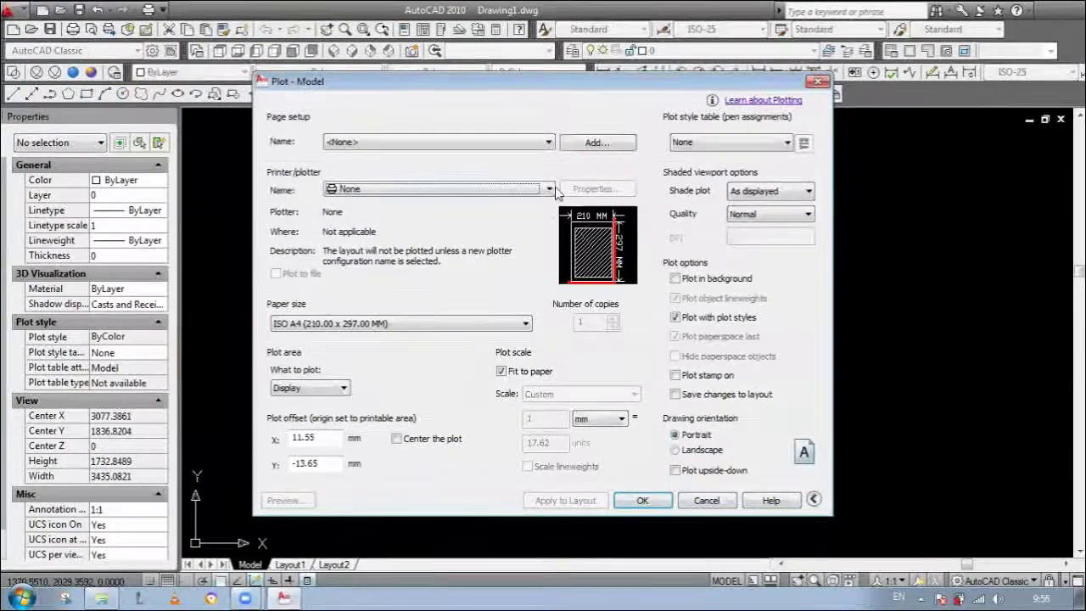
pyautogui.click(787, 142)
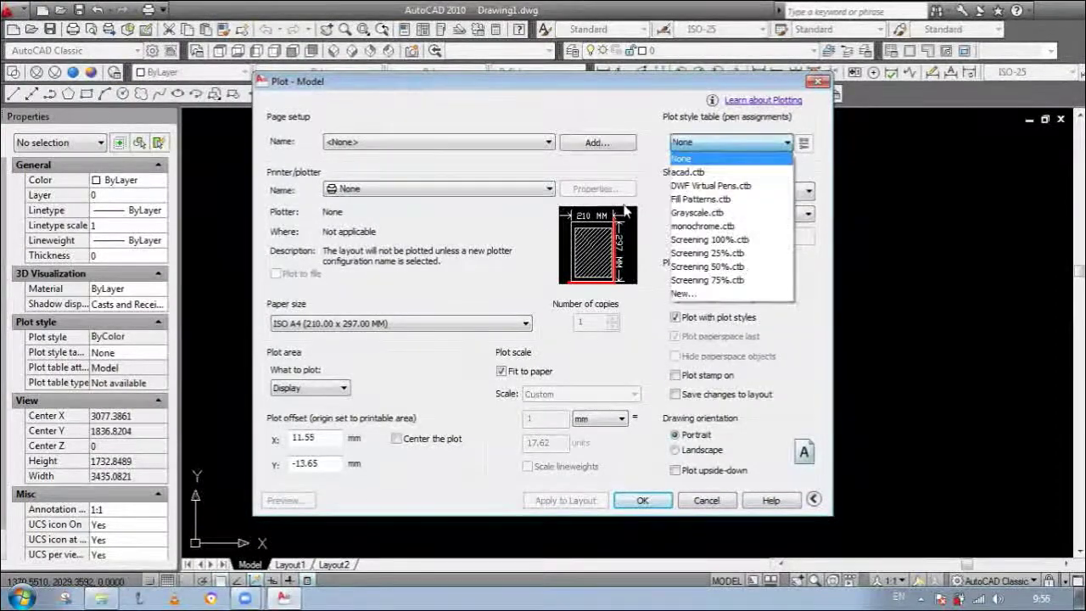
pyautogui.click(706, 229)
pyautogui.click(556, 337)
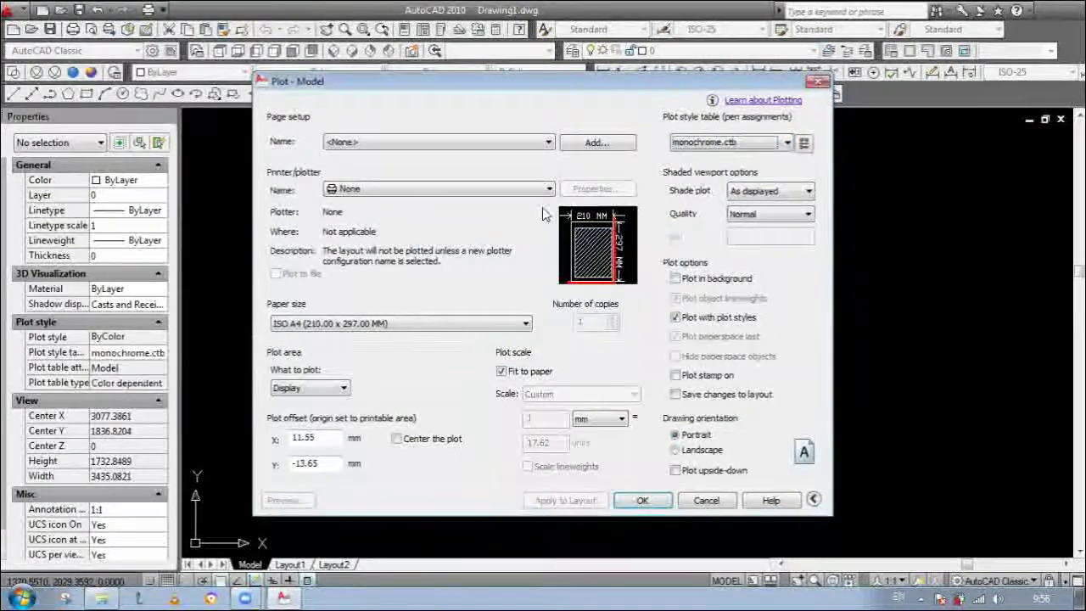
# Step: Set the plotter to DWG To PDF.pc3, landscape and centred, with the plot area as a window around the framed, dimensioned grid
pyautogui.click(549, 188)
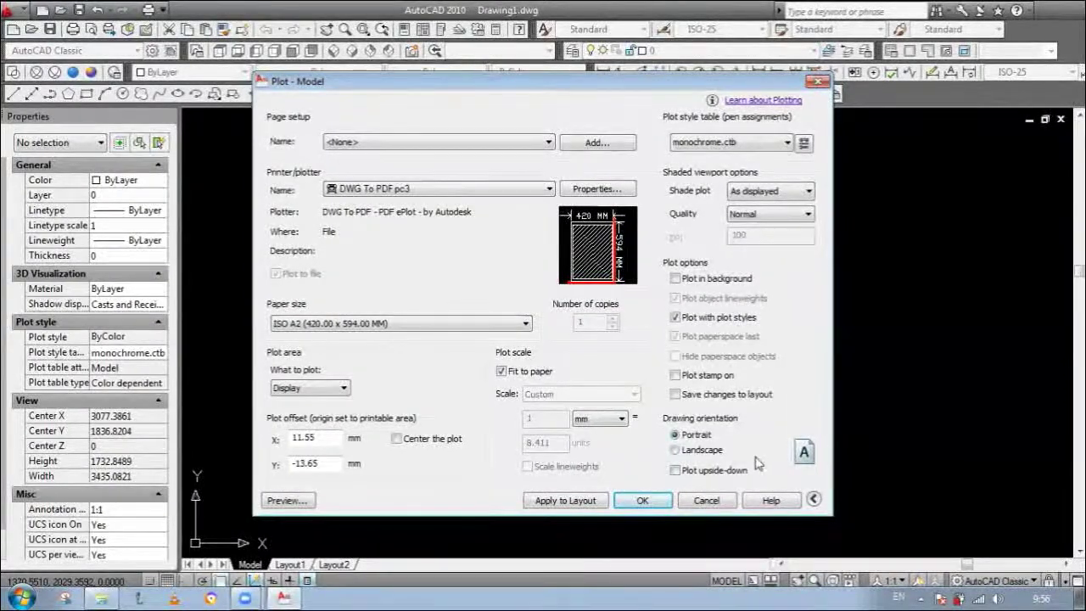
pyautogui.click(676, 450)
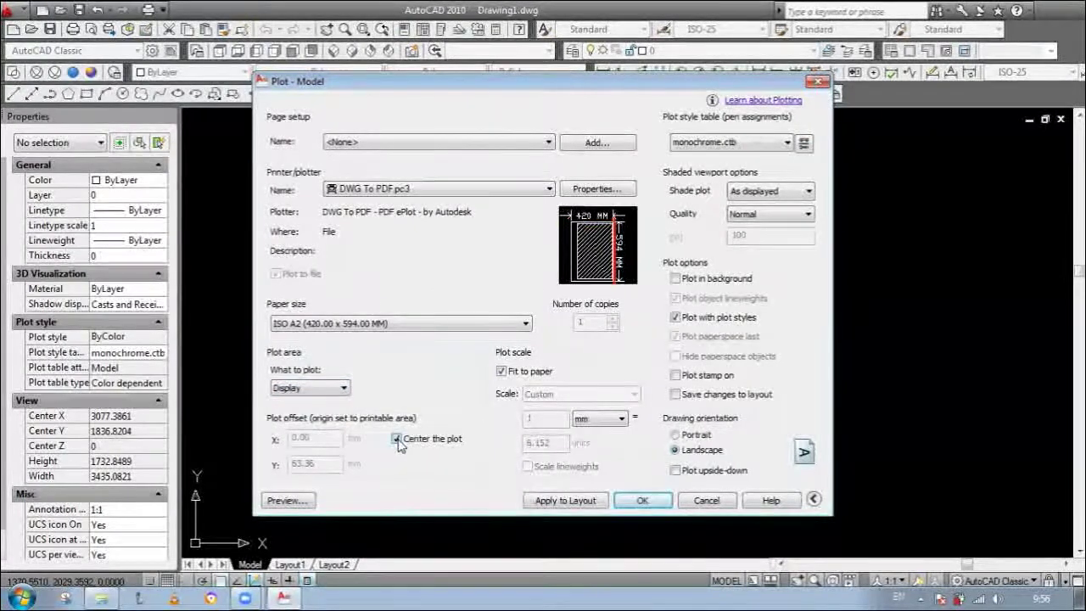
pyautogui.click(344, 388)
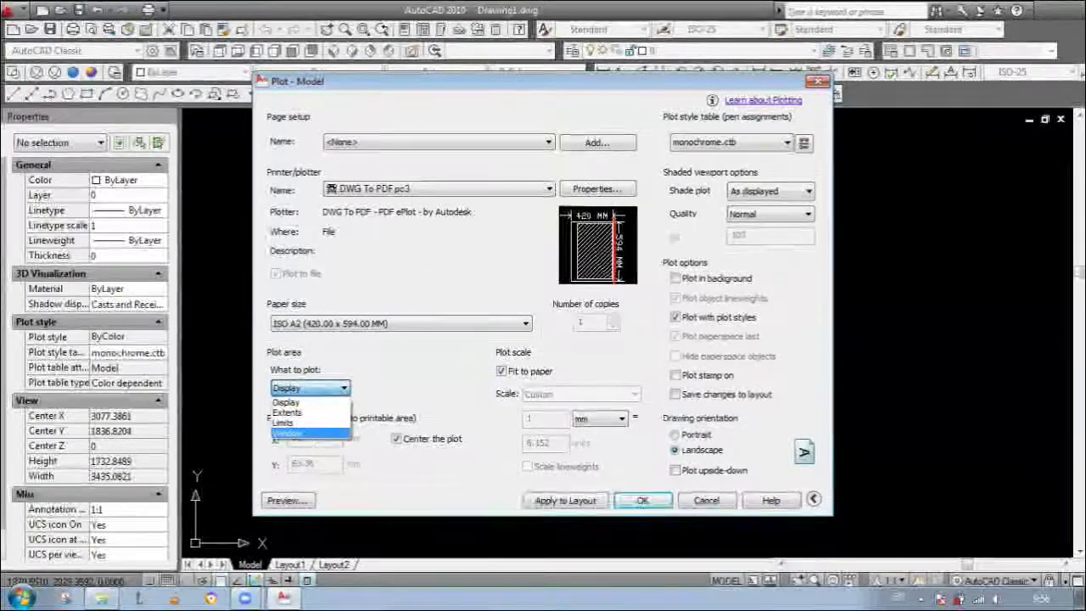
pyautogui.click(305, 433)
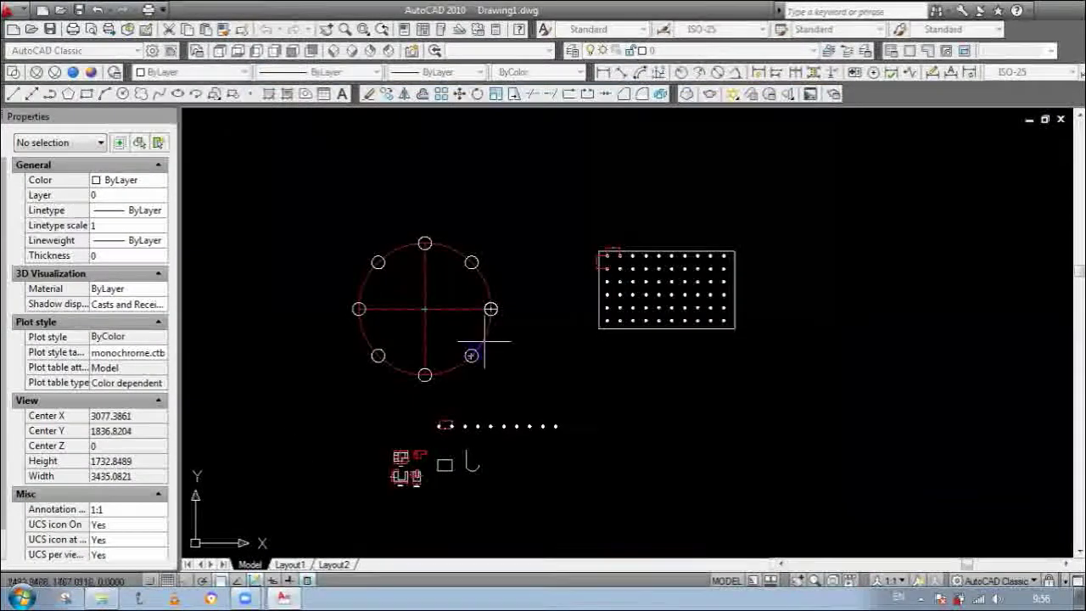
pyautogui.click(589, 238)
pyautogui.click(756, 347)
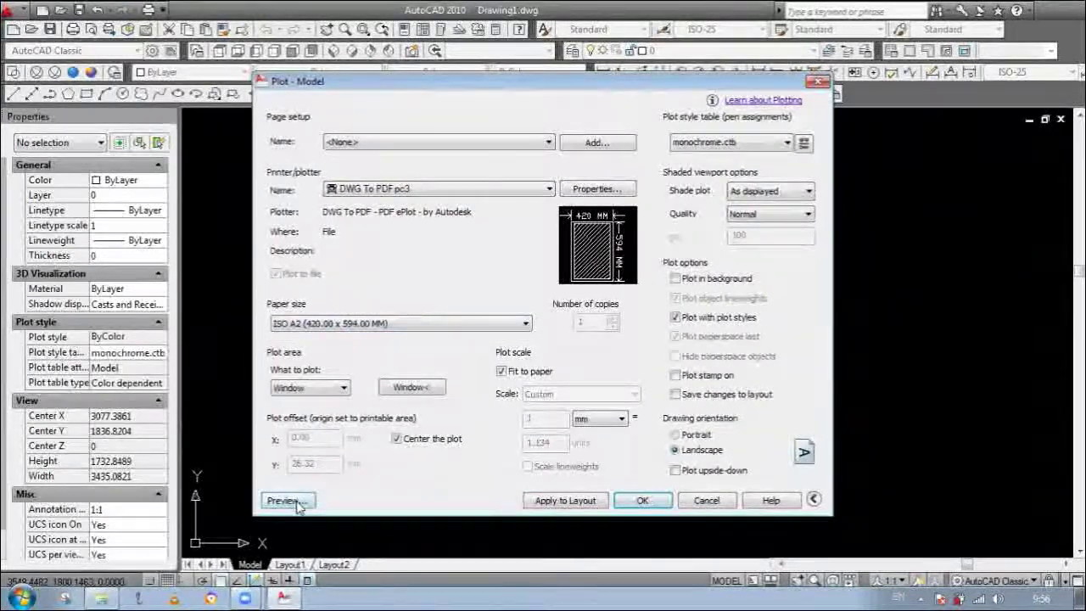
# Step: Preview the plot of the framed grid, inspect the sheet up close, and leave the plot settings without plotting
pyautogui.click(284, 500)
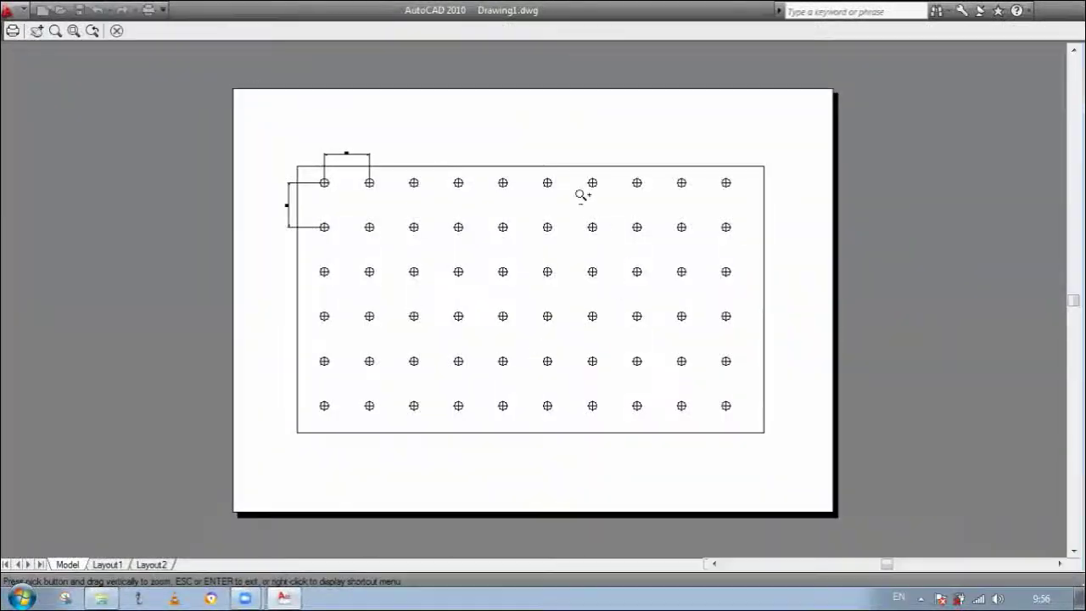
pyautogui.scroll(-4, 492, 268)
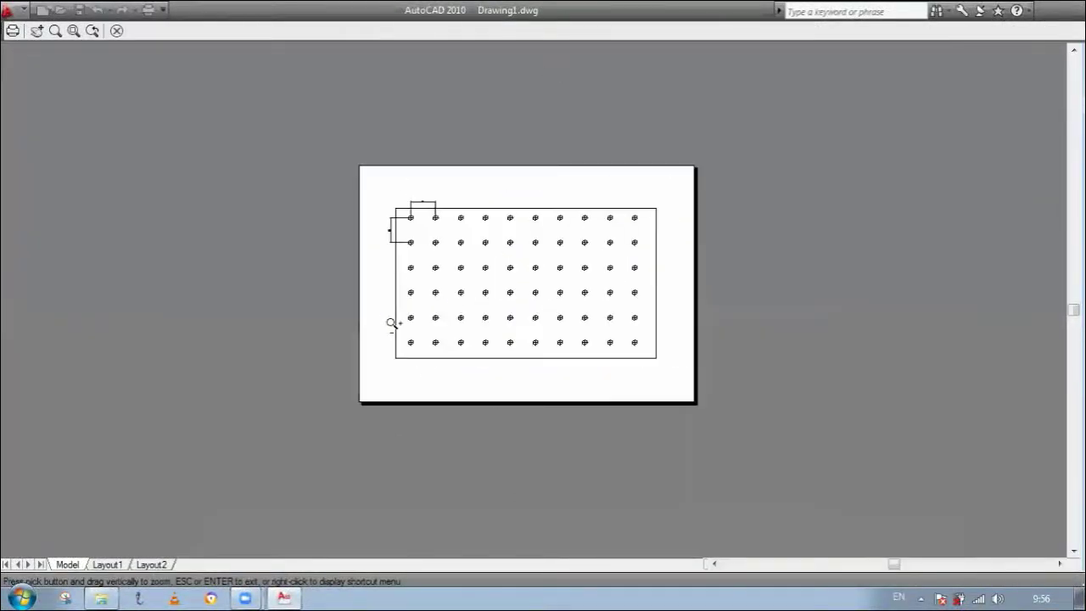
pyautogui.scroll(2, 576, 250)
pyautogui.scroll(4, 449, 215)
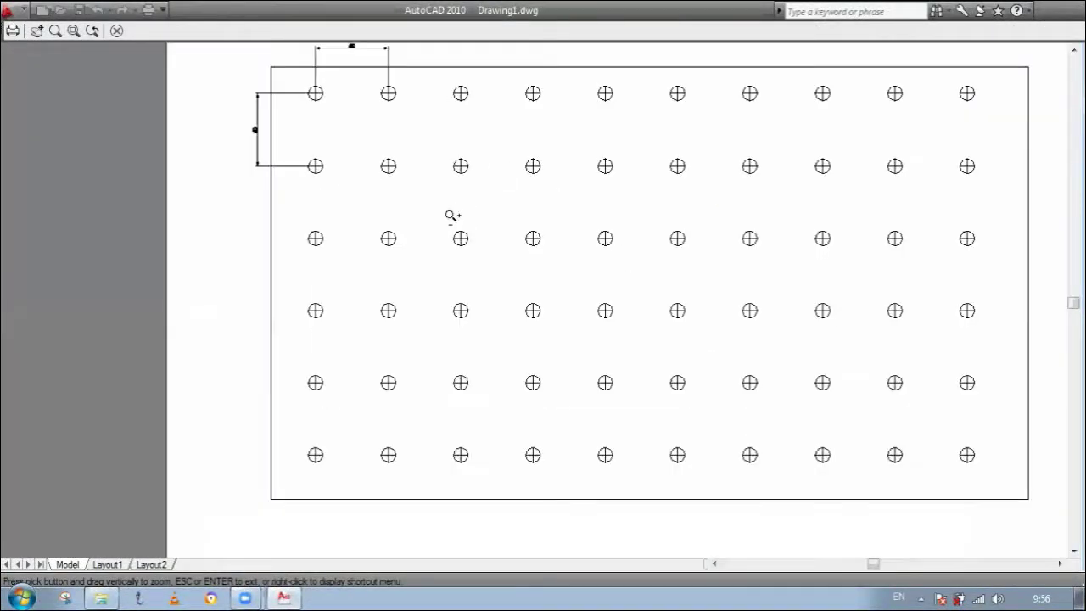
pyautogui.scroll(-3, 384, 280)
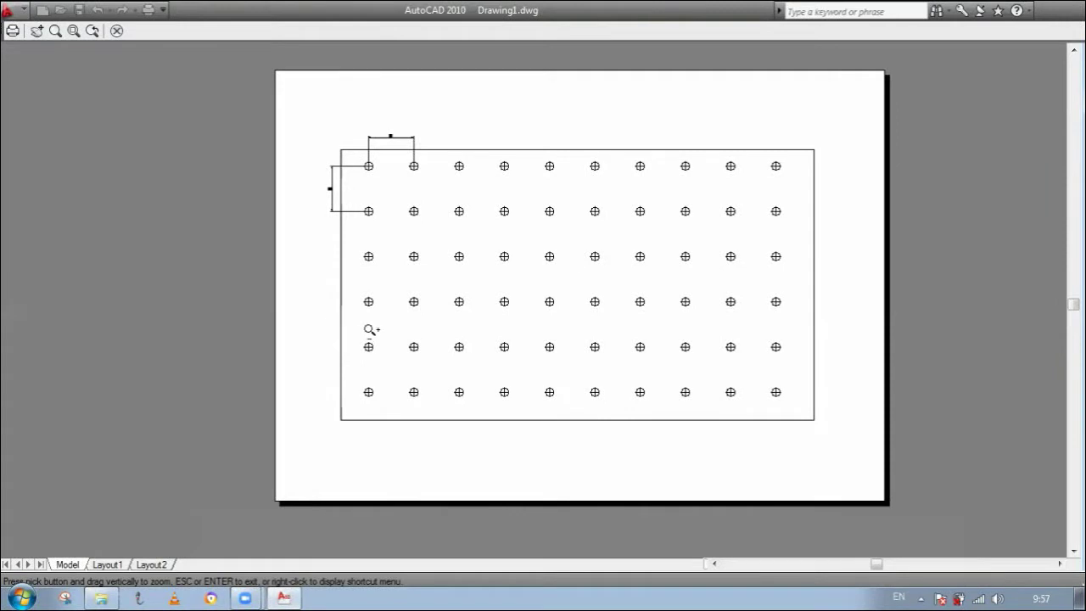
pyautogui.press('Escape')
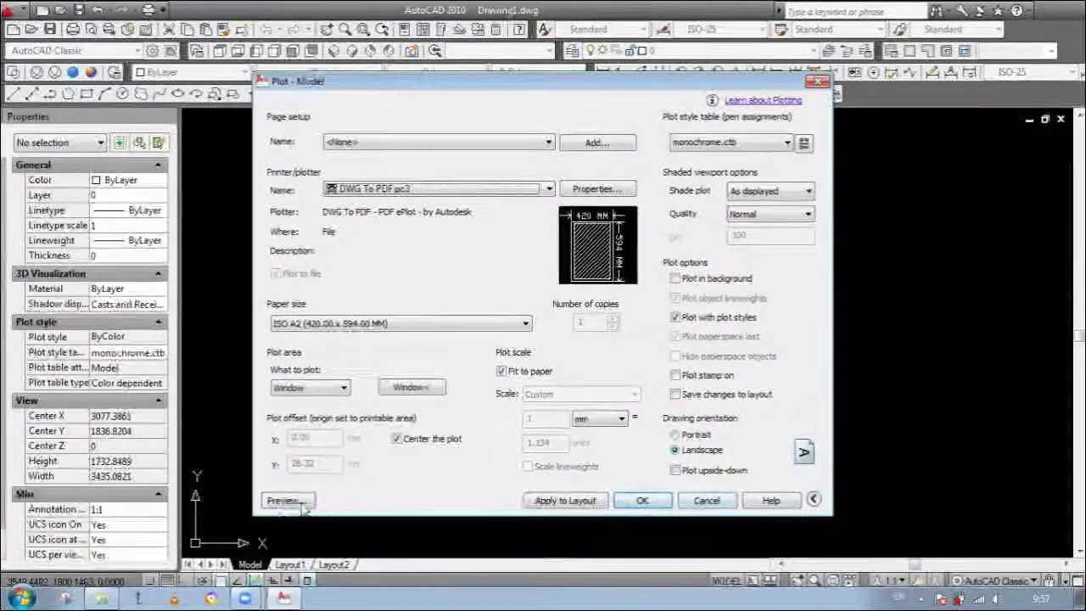
pyautogui.click(714, 500)
pyautogui.scroll(9, 660, 213)
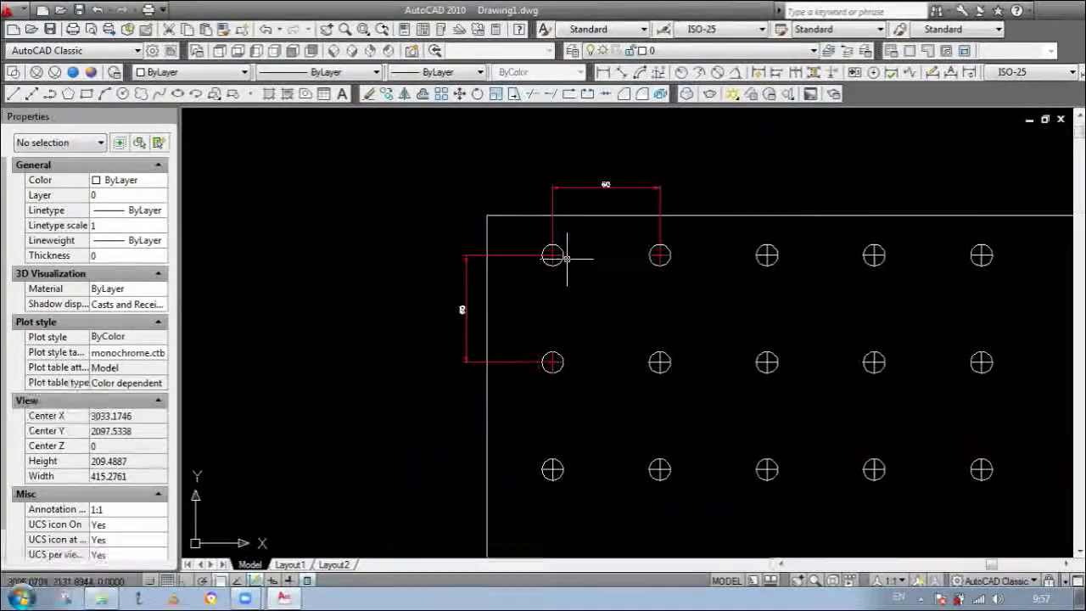
pyautogui.scroll(-6, 563, 249)
pyautogui.scroll(5, 565, 280)
pyautogui.scroll(5, 509, 255)
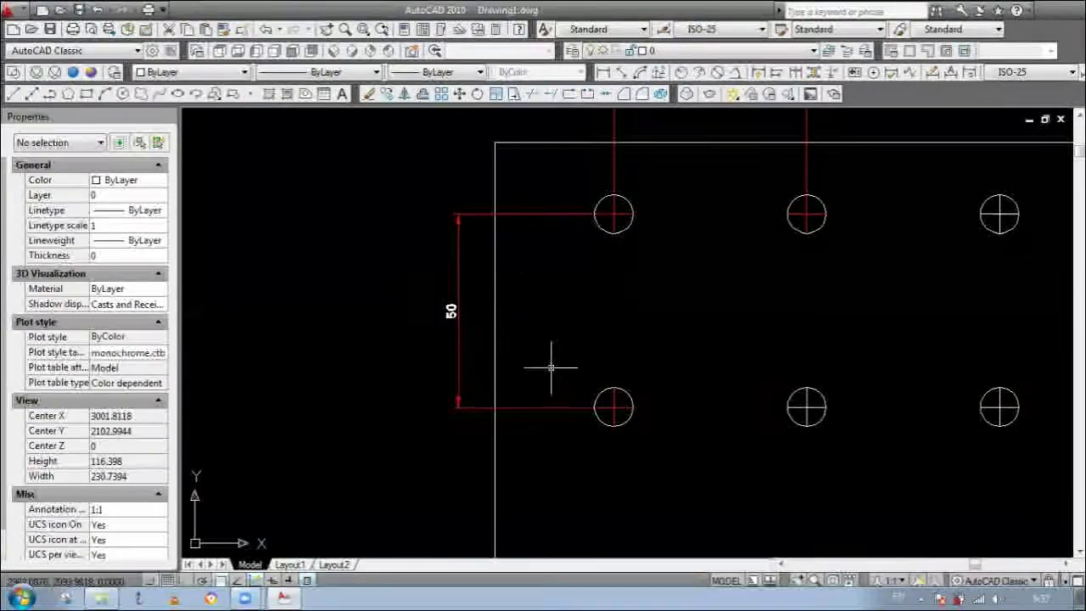
pyautogui.scroll(2, 466, 285)
pyautogui.scroll(-3, 466, 278)
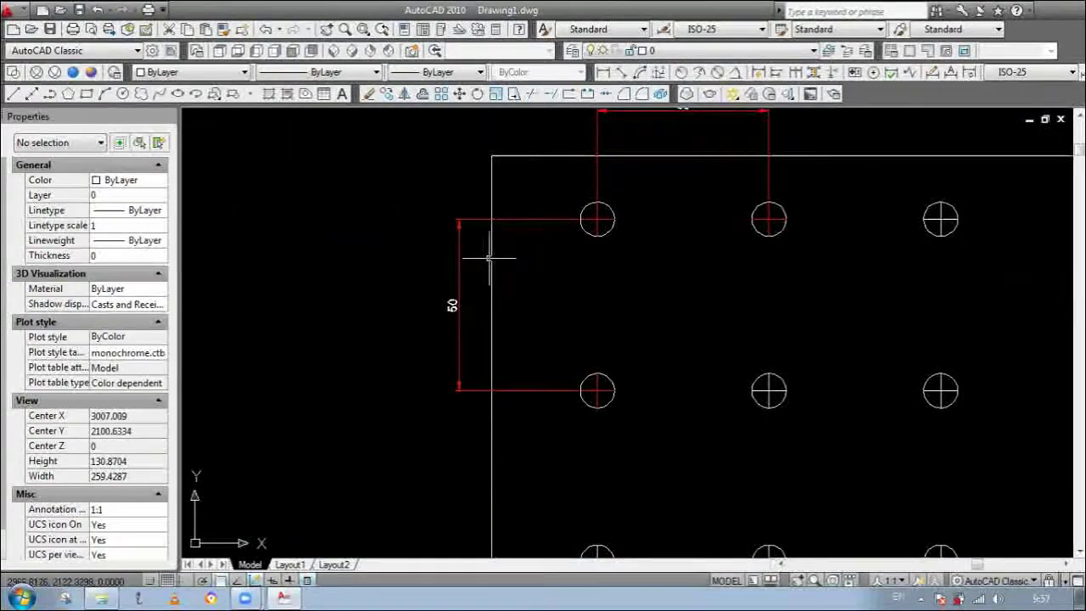
pyautogui.scroll(-5, 514, 212)
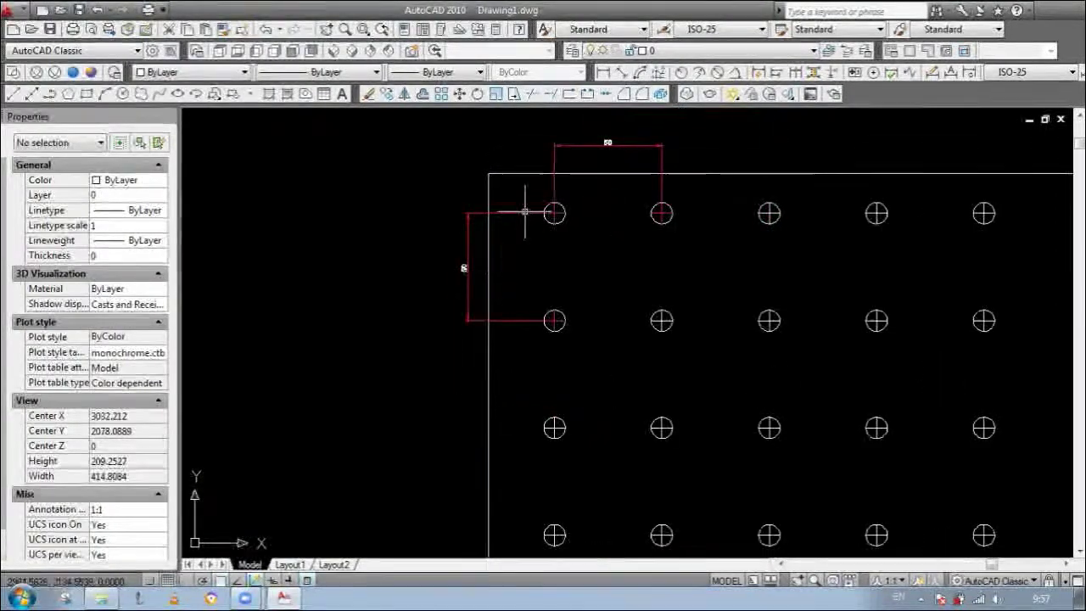
# Step: Set a new UCS with its origin at the frame's lower-left corner, X along the bottom edge and Y pointing up
pyautogui.scroll(-2, 582, 311)
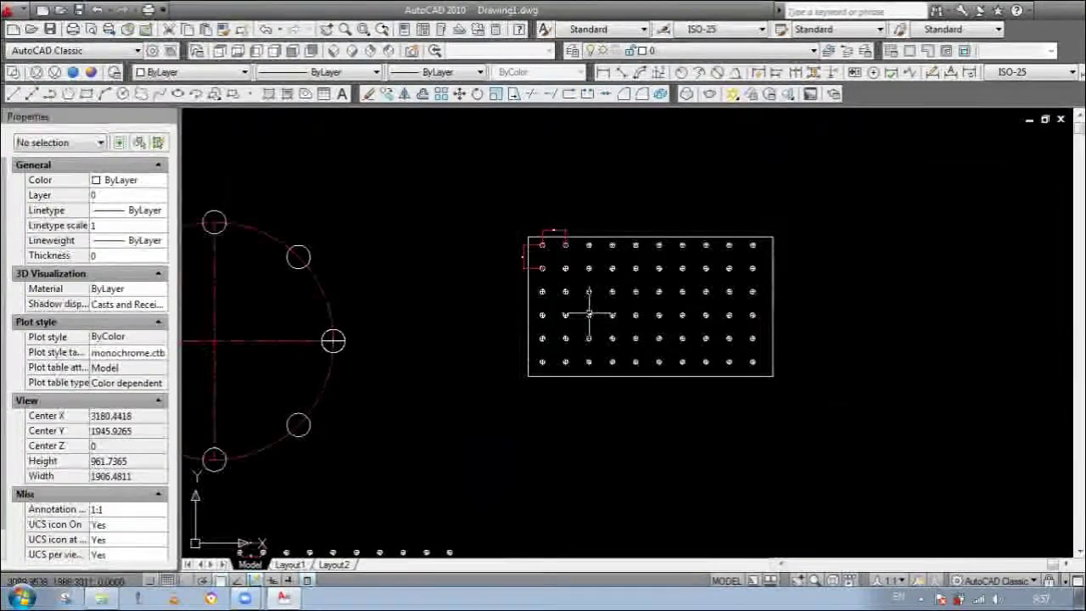
pyautogui.scroll(1, 551, 348)
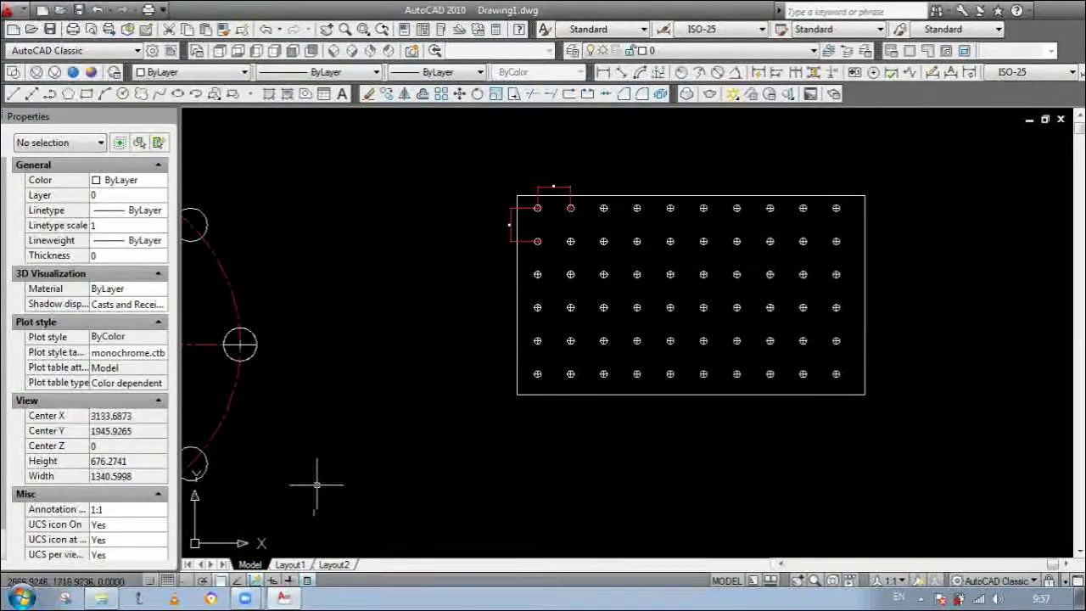
pyautogui.scroll(2, 576, 357)
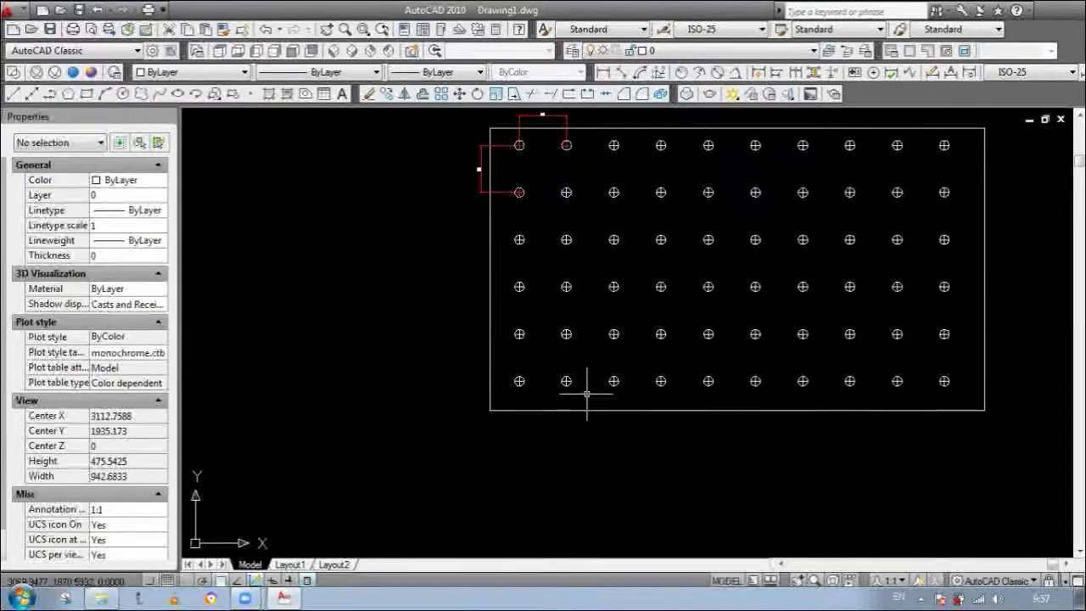
pyautogui.press('Return')
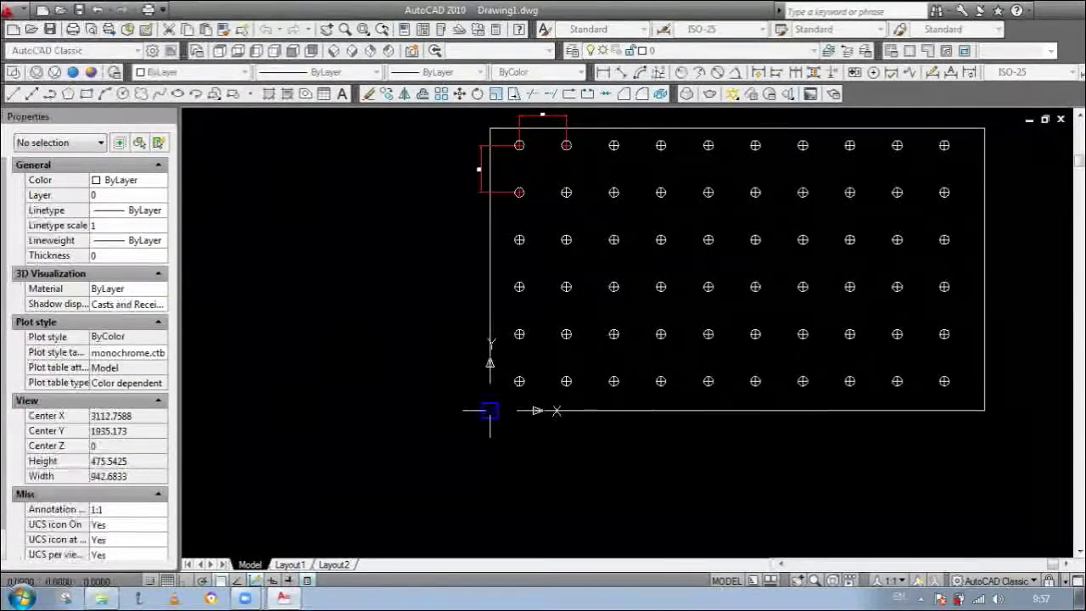
pyautogui.click(490, 410)
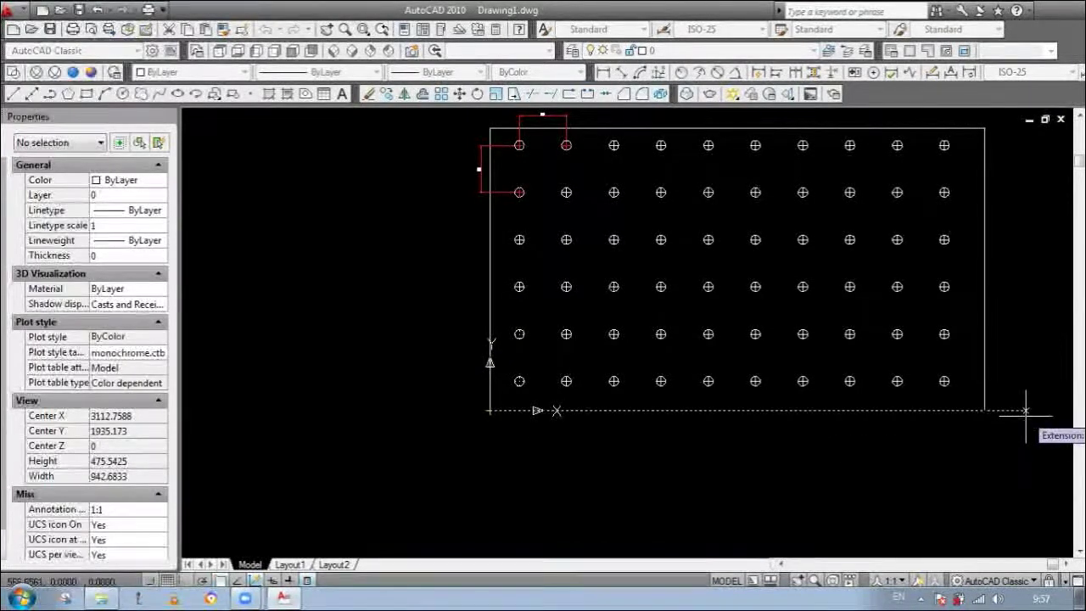
pyautogui.scroll(-2, 1024, 413)
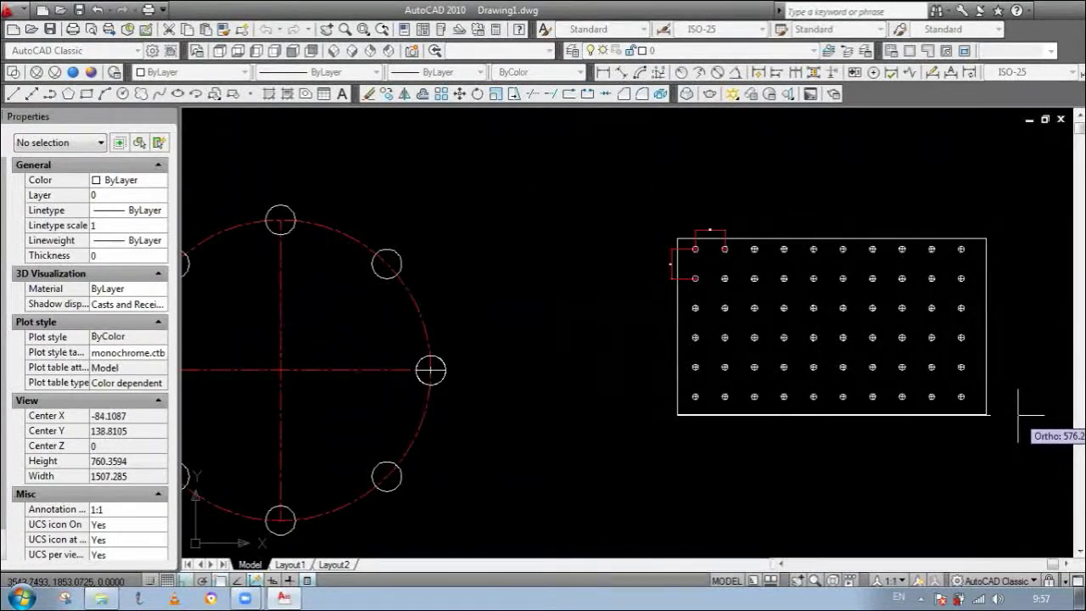
pyautogui.click(1019, 416)
pyautogui.click(679, 203)
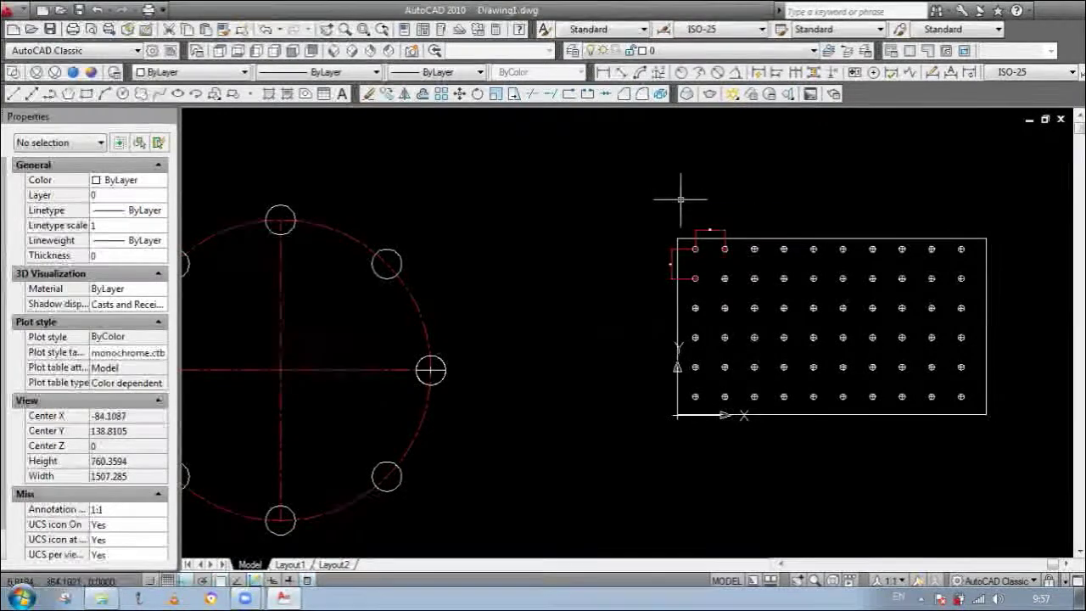
# Step: Erase the horizontal and vertical spacing dimensions at the grid's upper-left corner
pyautogui.scroll(6, 700, 331)
pyautogui.scroll(6, 594, 428)
pyautogui.scroll(-8, 433, 441)
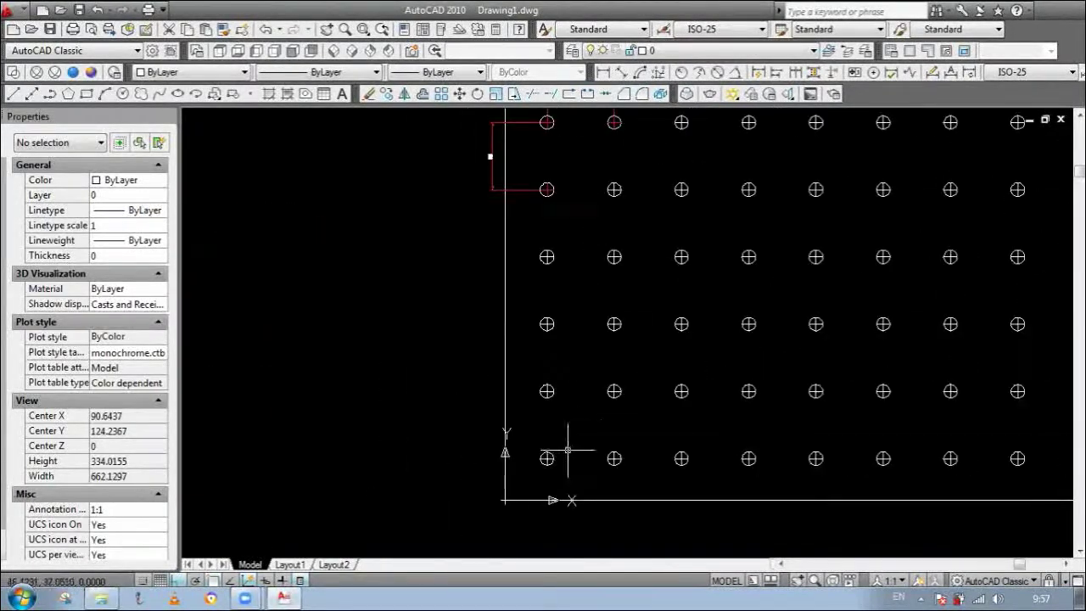
pyautogui.scroll(-6, 563, 429)
pyautogui.scroll(5, 543, 339)
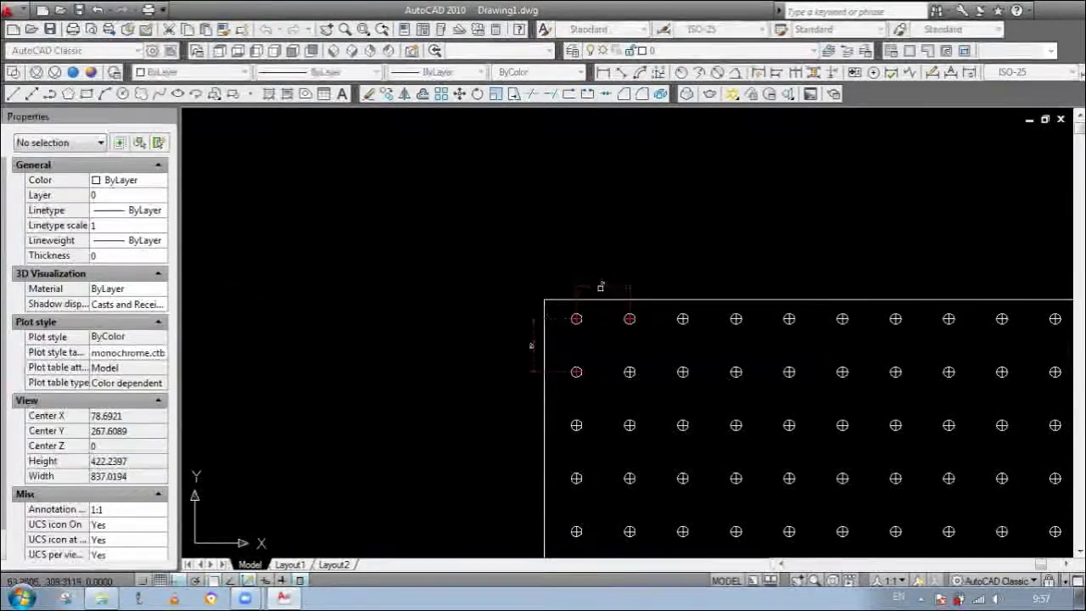
pyautogui.scroll(-1, 604, 287)
pyautogui.scroll(-2, 582, 371)
pyautogui.scroll(2, 544, 497)
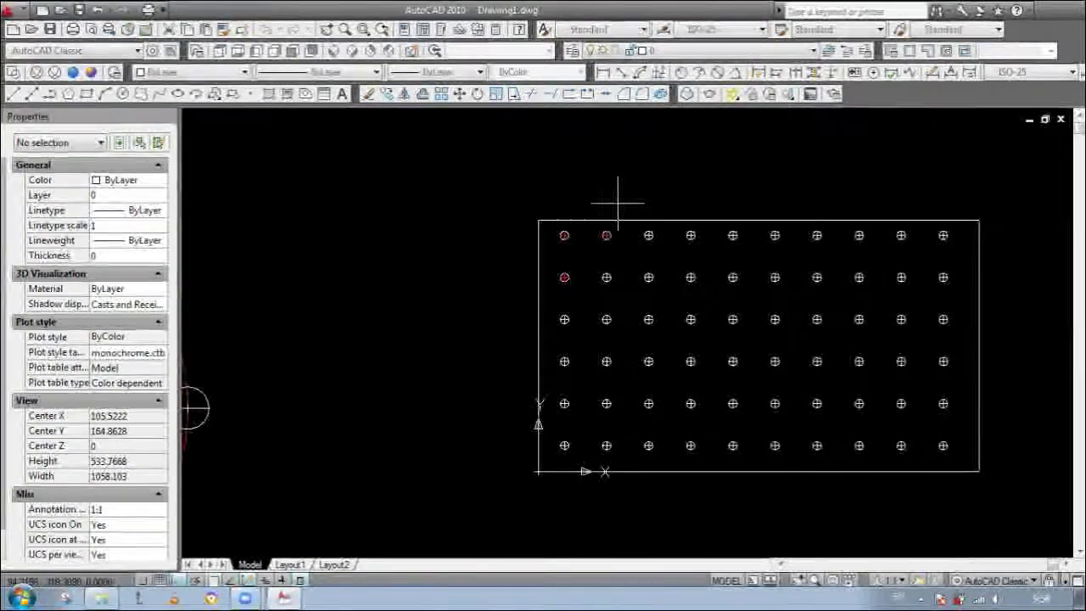
# Step: Add a Y ordinate dimension at the frame's lower-left corner with its leader running about 29 units to the left
pyautogui.scroll(5, 519, 461)
pyautogui.scroll(5, 520, 467)
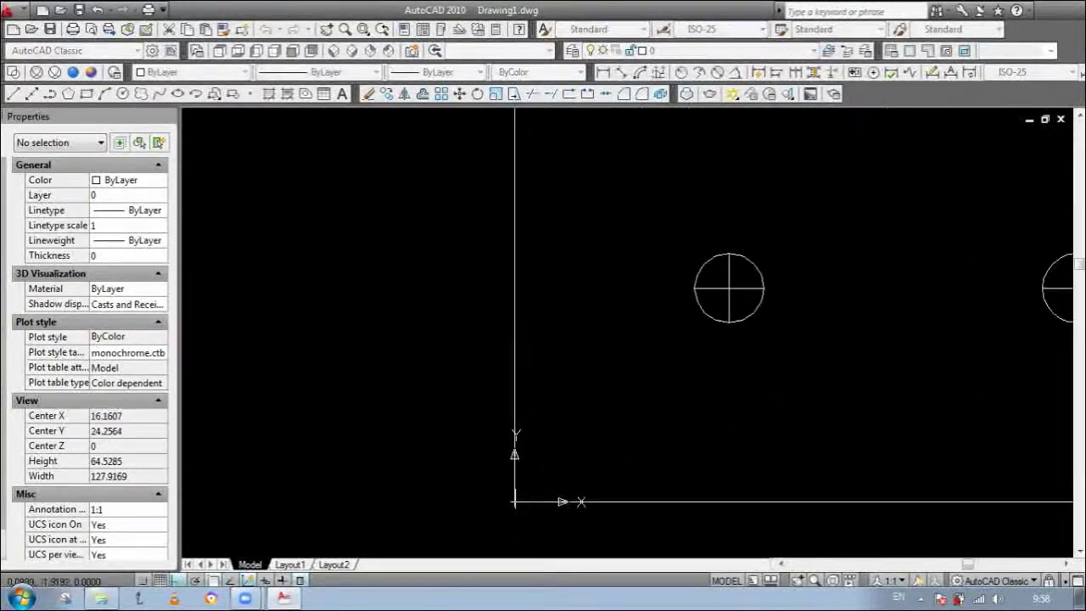
pyautogui.click(514, 502)
pyautogui.scroll(-2, 584, 475)
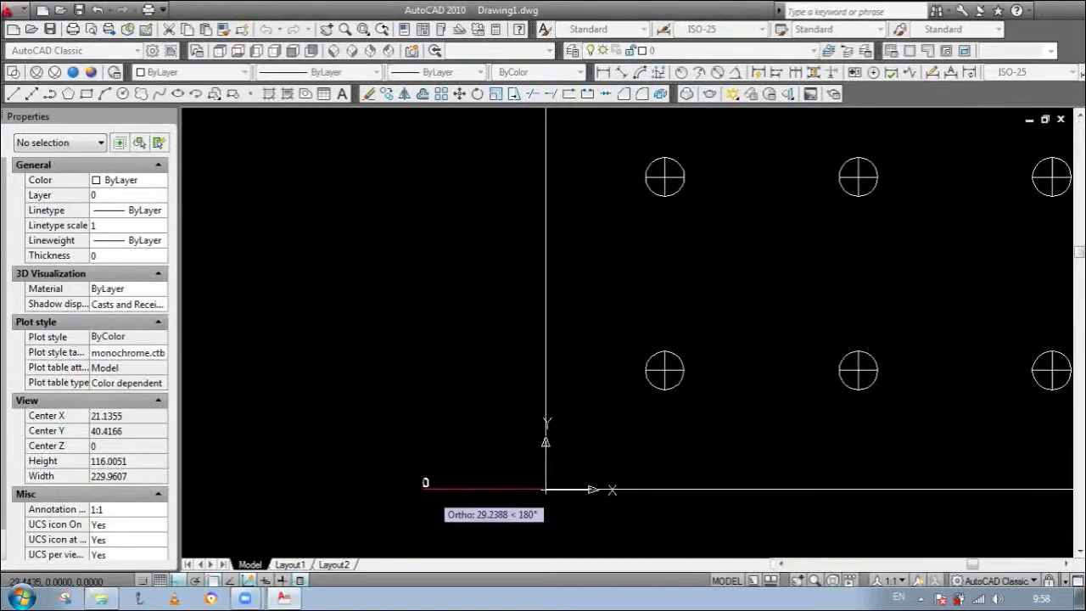
pyautogui.click(433, 494)
pyautogui.scroll(1, 424, 537)
pyautogui.scroll(3, 523, 497)
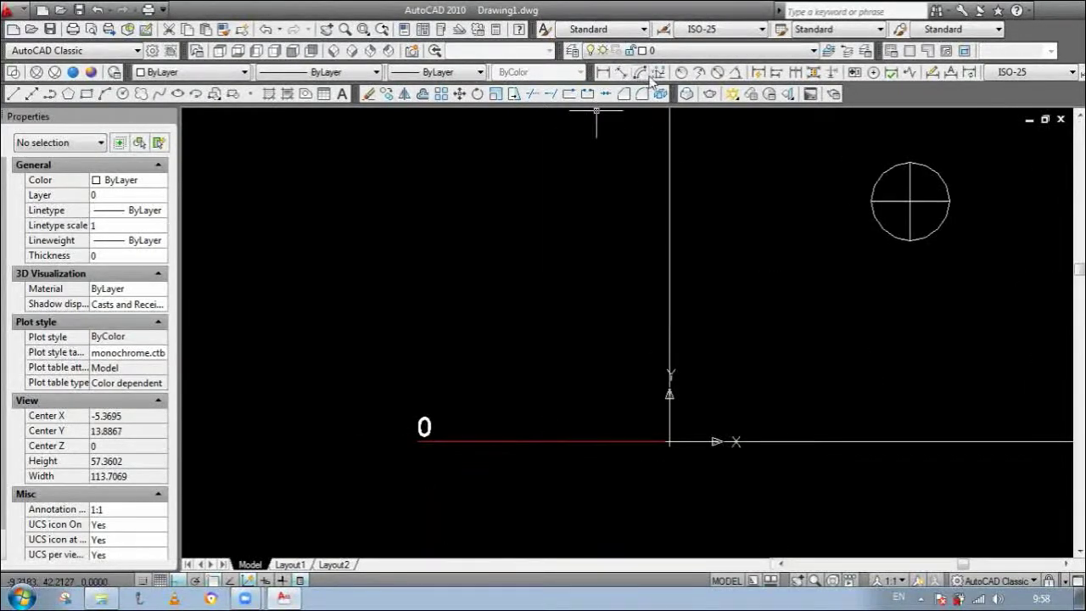
# Step: Add an X ordinate dimension at the frame's lower-left corner with its leader running downward
pyautogui.scroll(1, 659, 437)
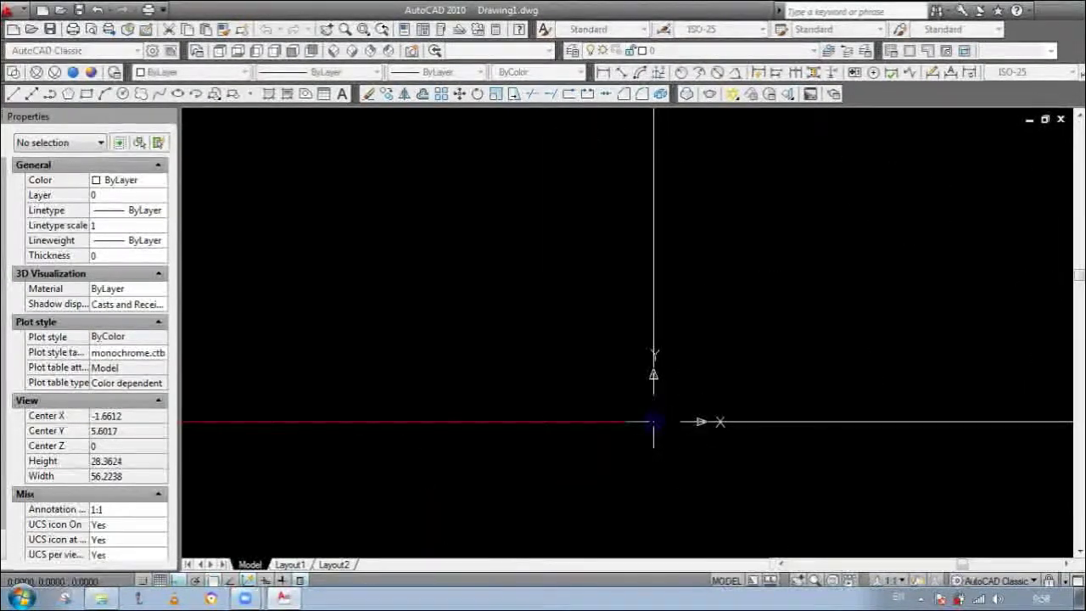
pyautogui.click(671, 442)
pyautogui.scroll(-2, 650, 441)
pyautogui.click(650, 473)
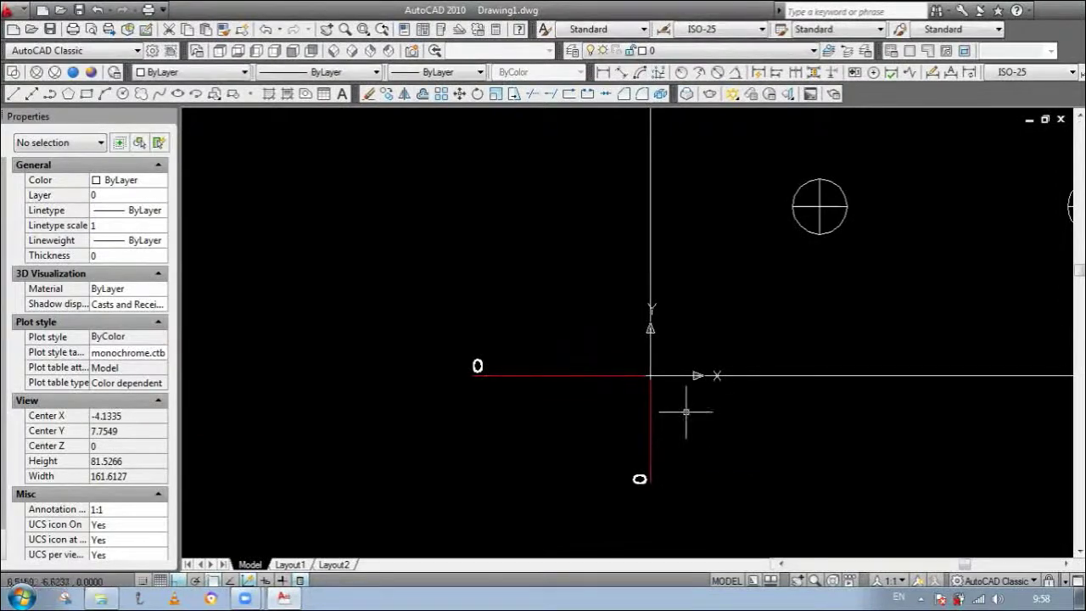
pyautogui.scroll(-1, 691, 413)
pyautogui.scroll(1, 671, 369)
pyautogui.scroll(-6, 526, 339)
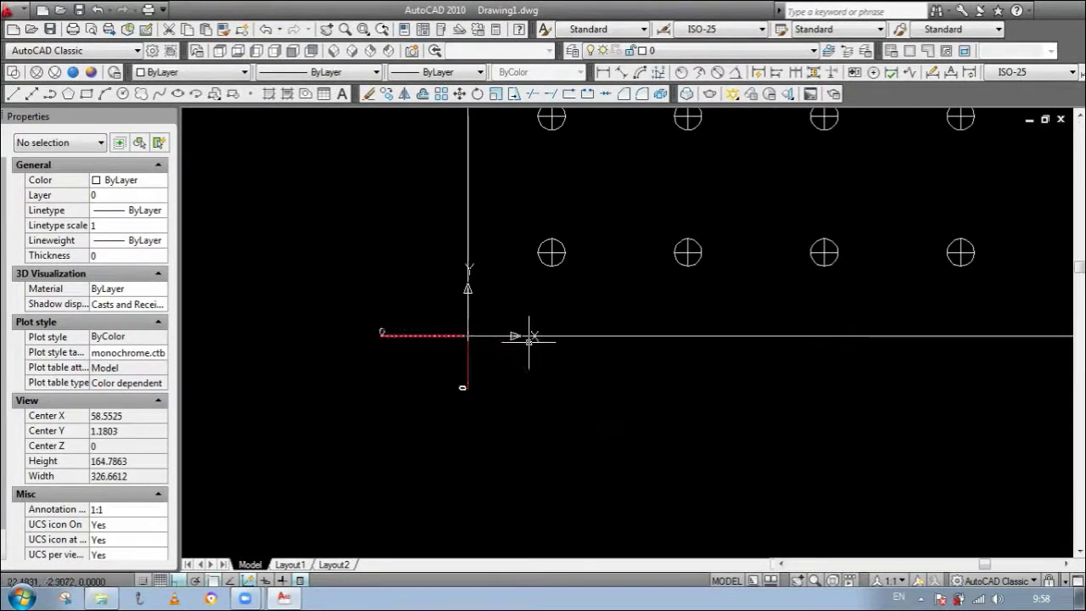
pyautogui.scroll(2, 509, 374)
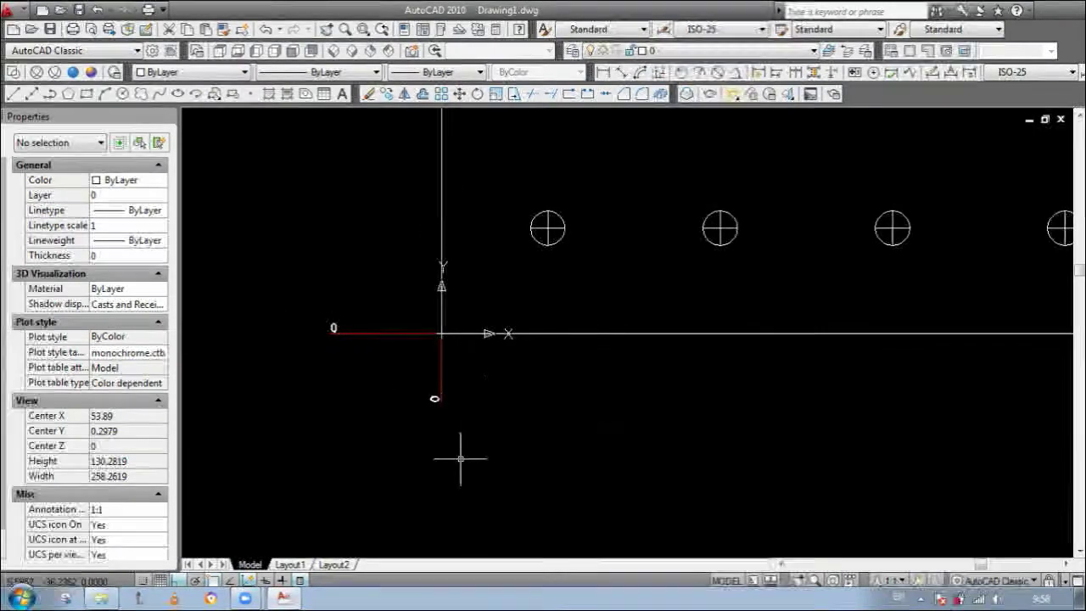
pyautogui.scroll(-1, 430, 396)
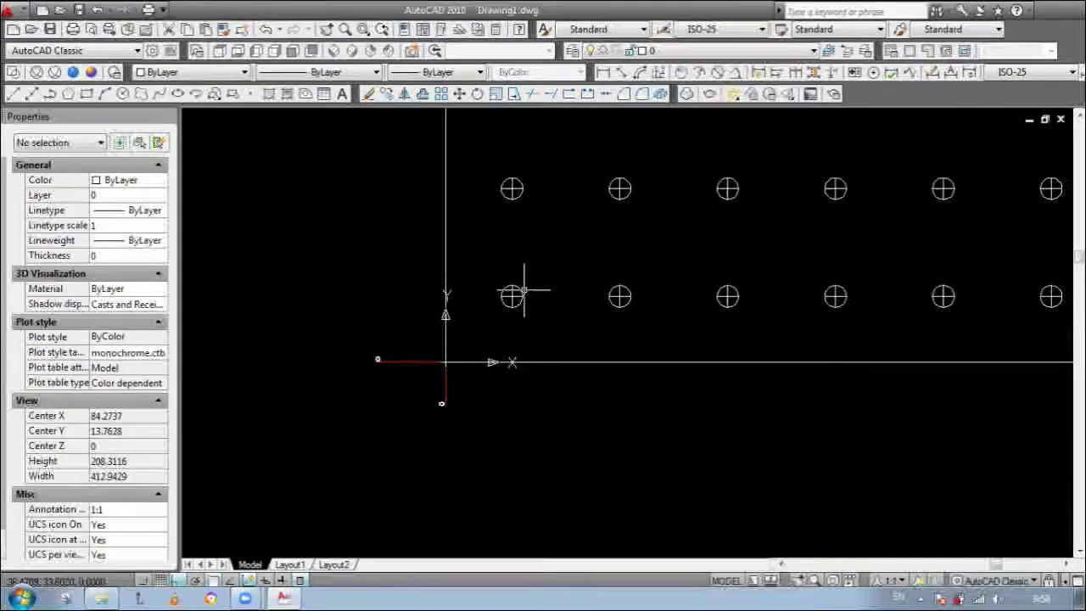
pyautogui.press('Return')
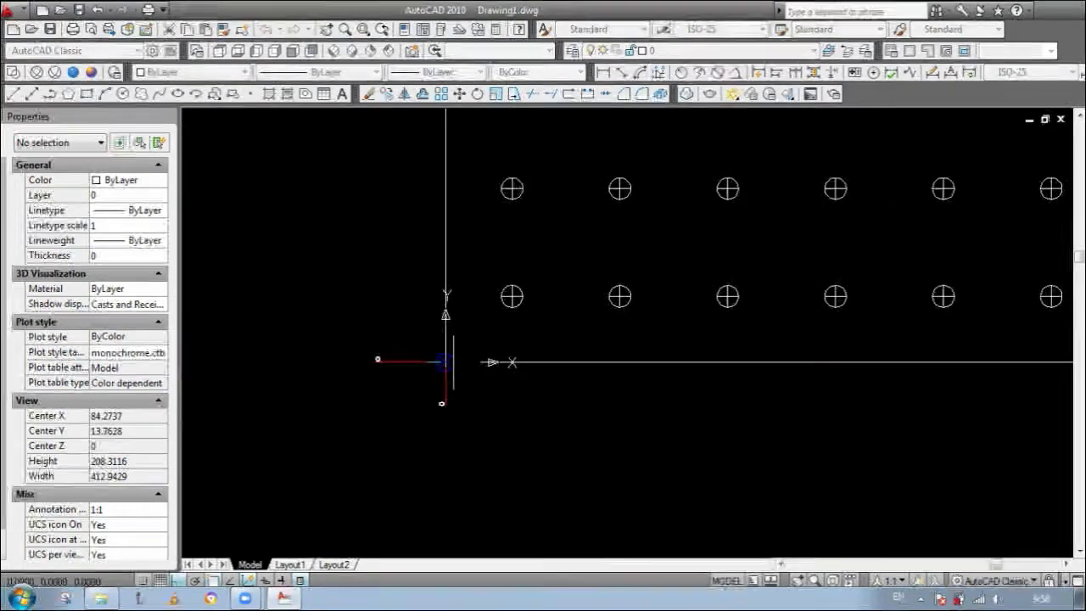
pyautogui.scroll(-3, 509, 358)
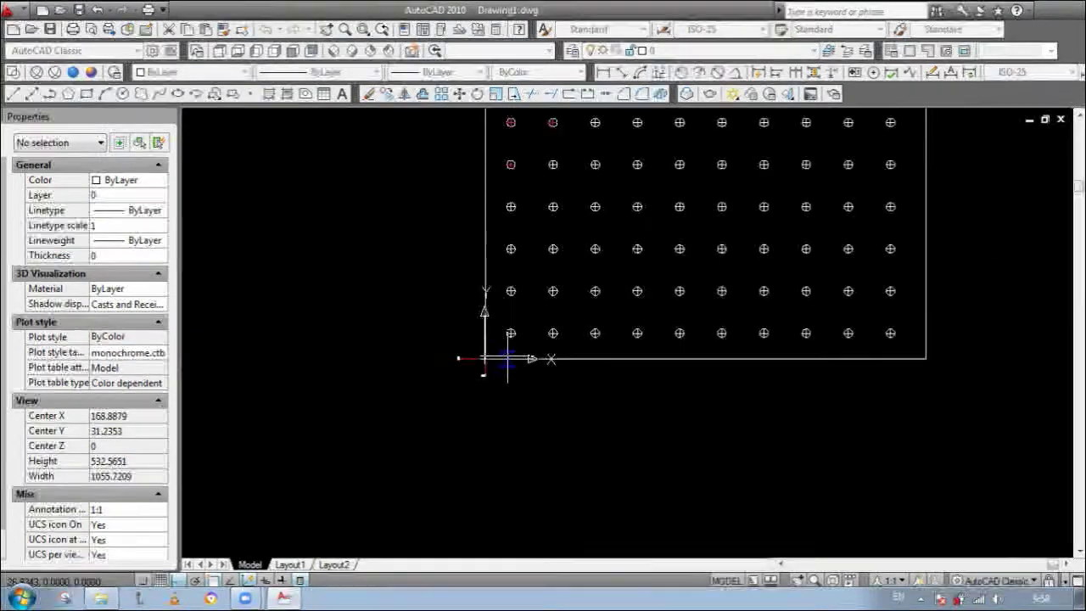
pyautogui.press('Escape')
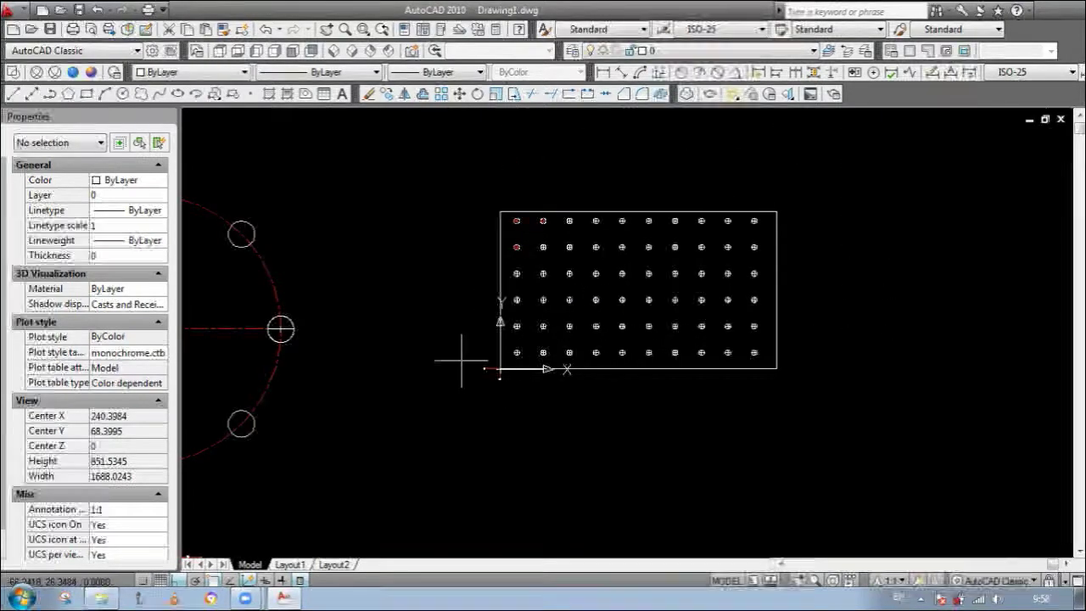
pyautogui.scroll(5, 488, 356)
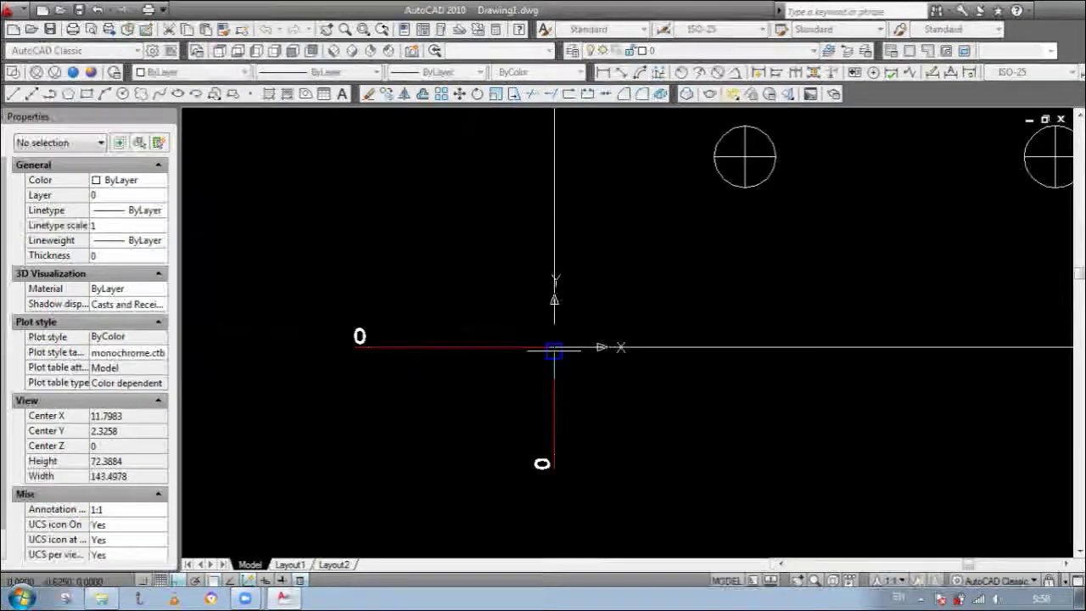
pyautogui.scroll(1, 554, 352)
pyautogui.scroll(-2, 543, 361)
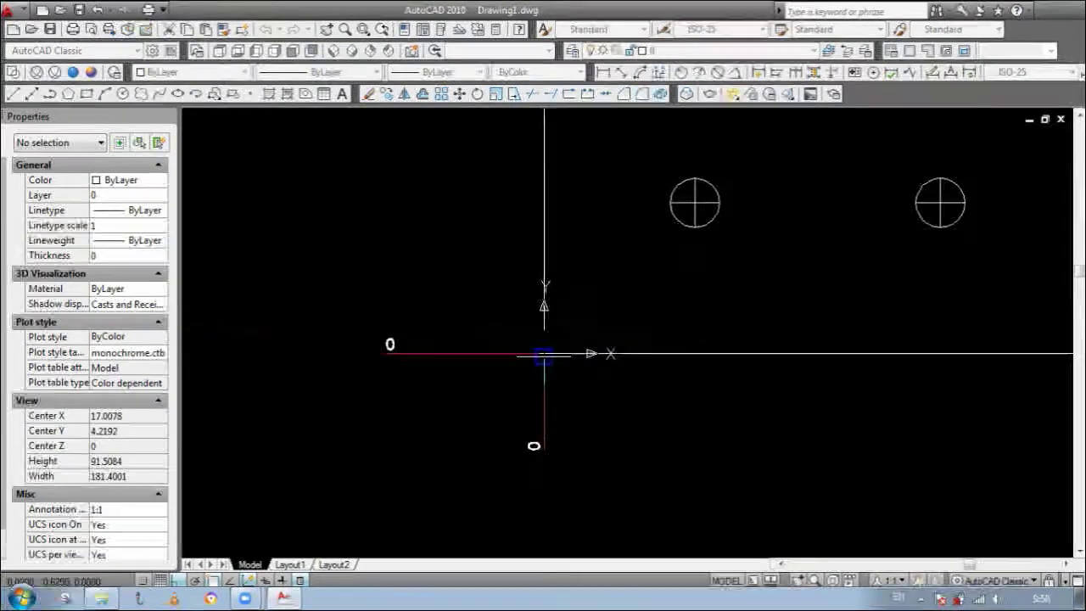
pyautogui.scroll(4, 564, 363)
pyautogui.scroll(3, 466, 334)
pyautogui.scroll(-15, 523, 340)
pyautogui.scroll(-4, 458, 386)
pyautogui.scroll(3, 613, 297)
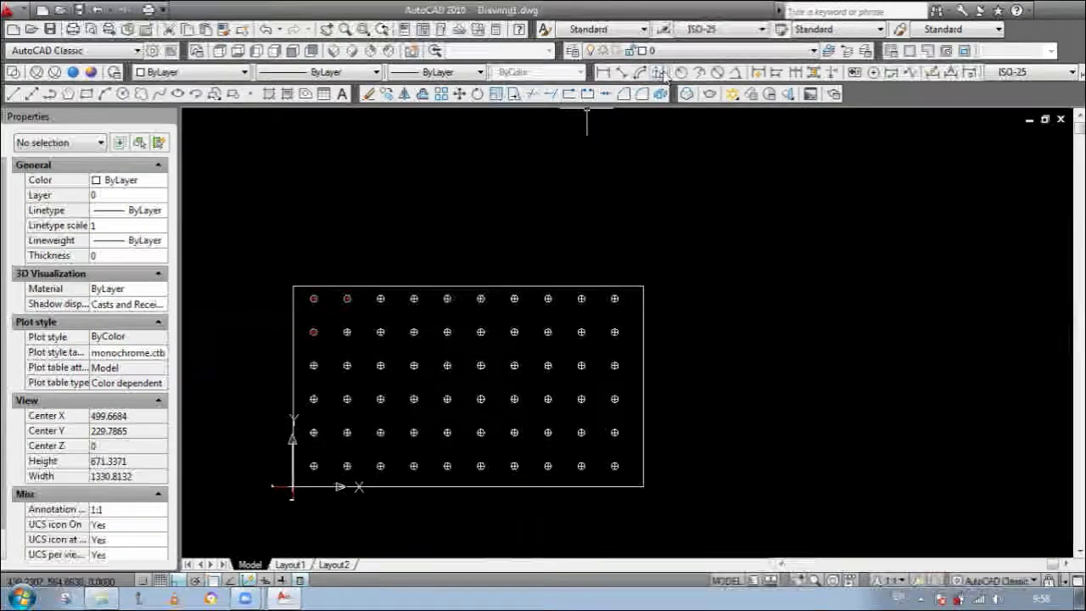
# Step: Add an X ordinate dimension to the centre of the grid's upper-right circle with its leader running about 44 units upward
pyautogui.scroll(8, 565, 314)
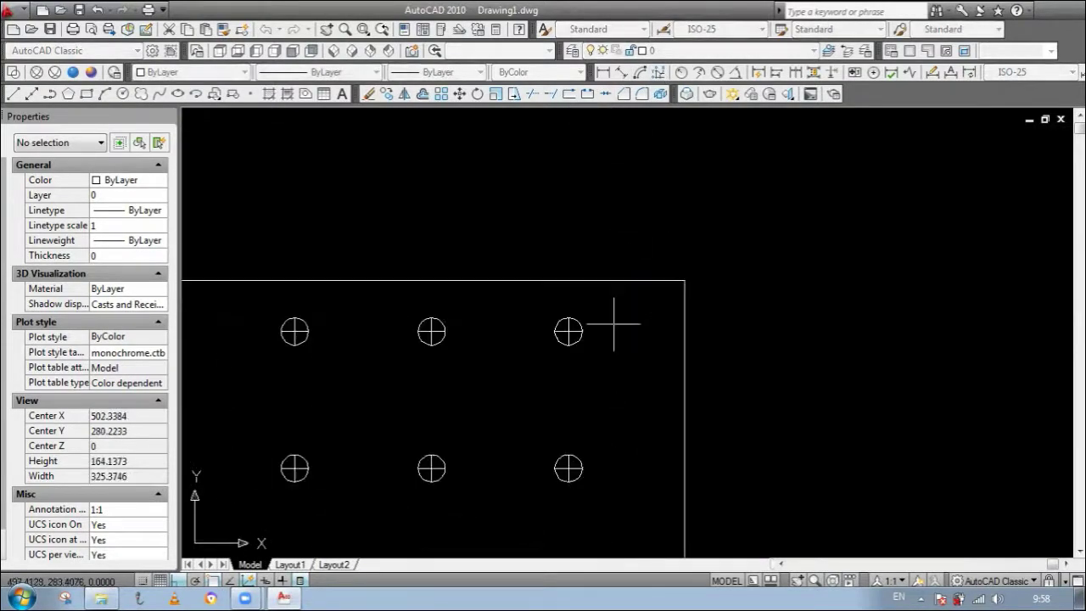
pyautogui.click(558, 326)
pyautogui.scroll(-3, 550, 220)
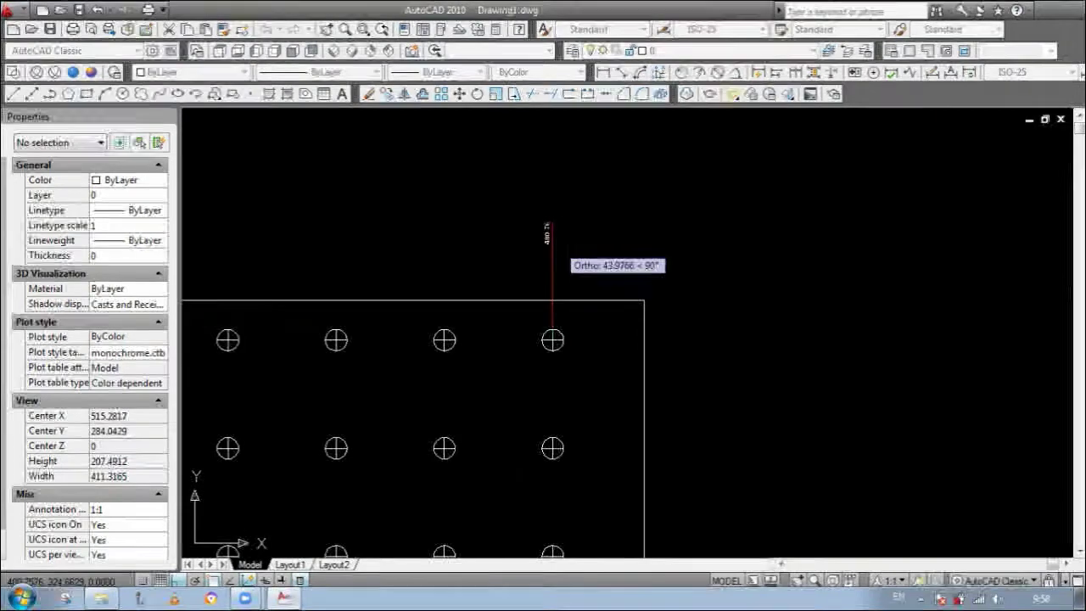
pyautogui.scroll(5, 555, 218)
pyautogui.scroll(2, 554, 218)
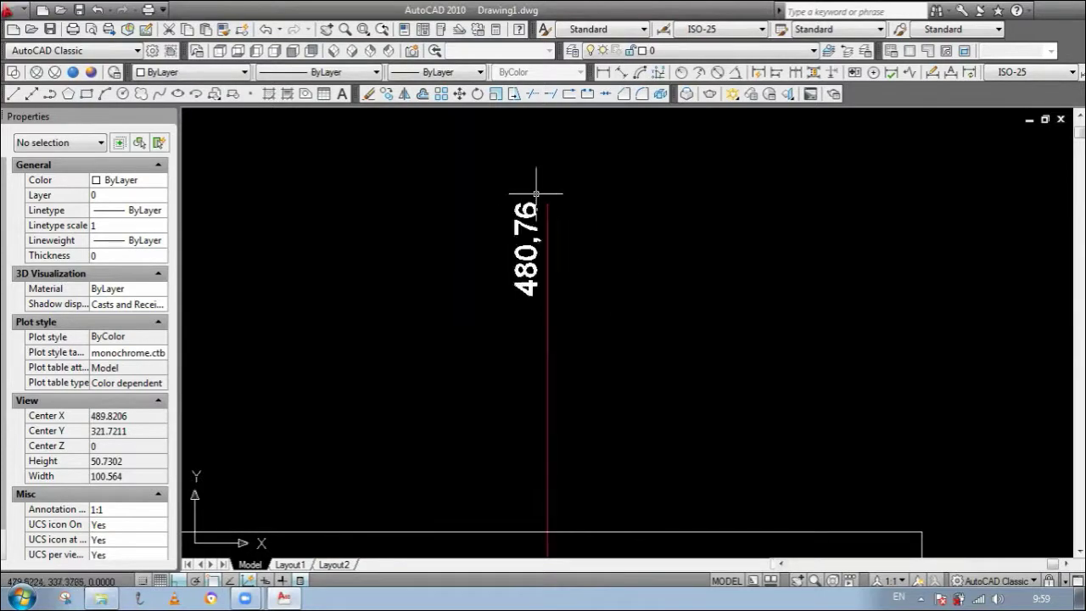
pyautogui.scroll(-10, 536, 194)
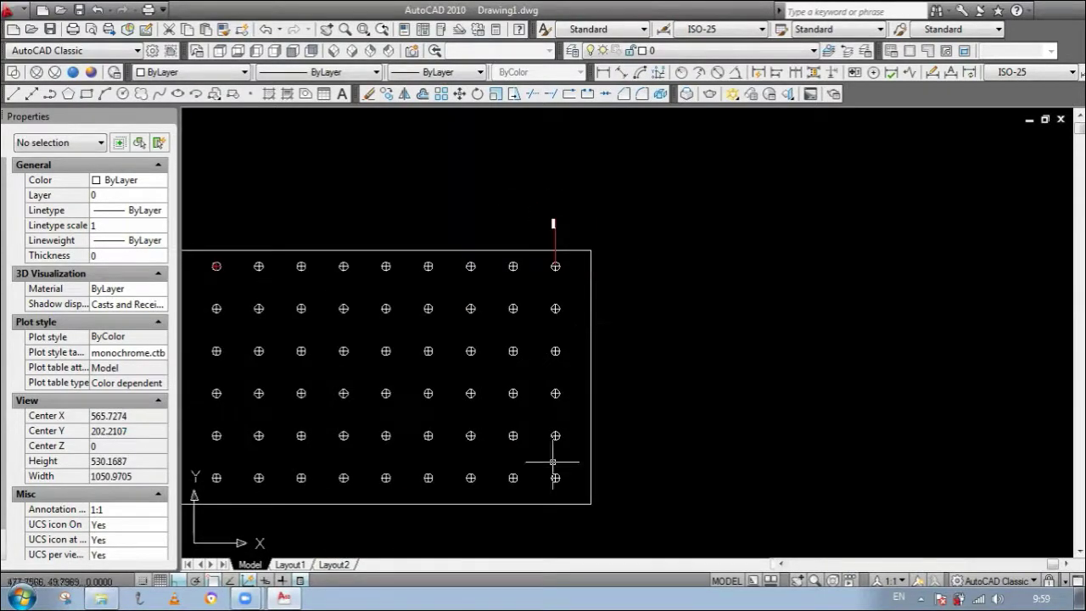
# Step: Try a vertical linear dimension from the upper-right circle's centre to the frame's bottom edge, and erase it
pyautogui.scroll(-2, 615, 433)
pyautogui.scroll(3, 375, 486)
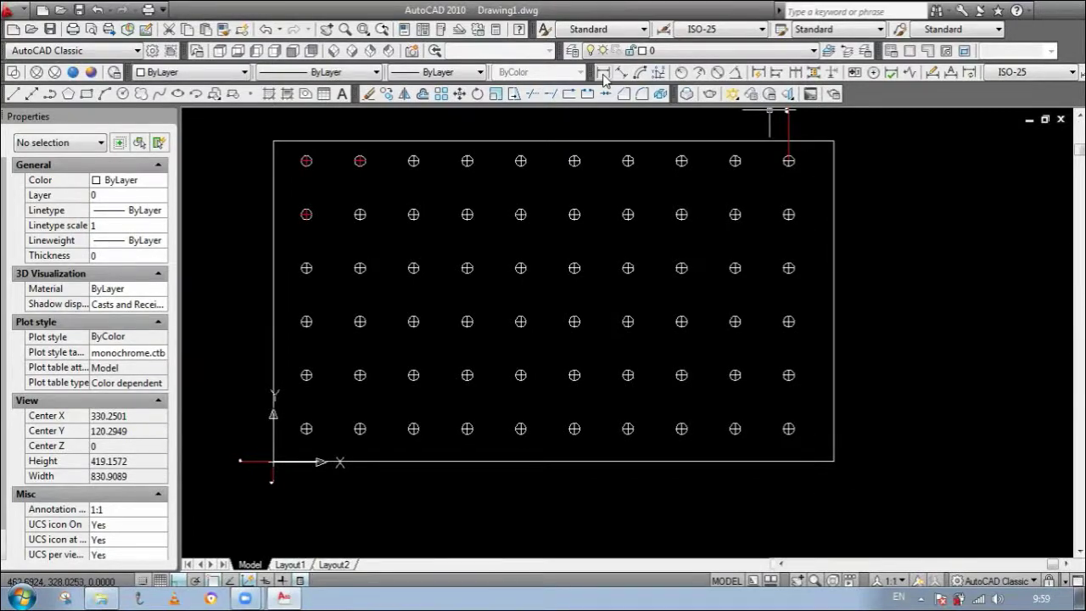
pyautogui.scroll(3, 789, 165)
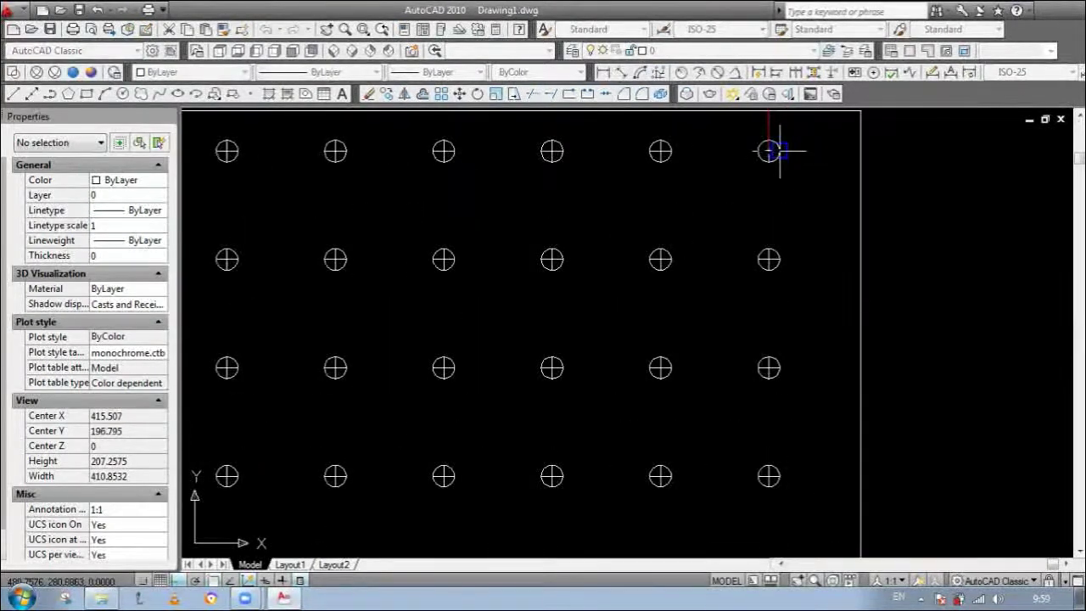
pyautogui.scroll(-4, 769, 150)
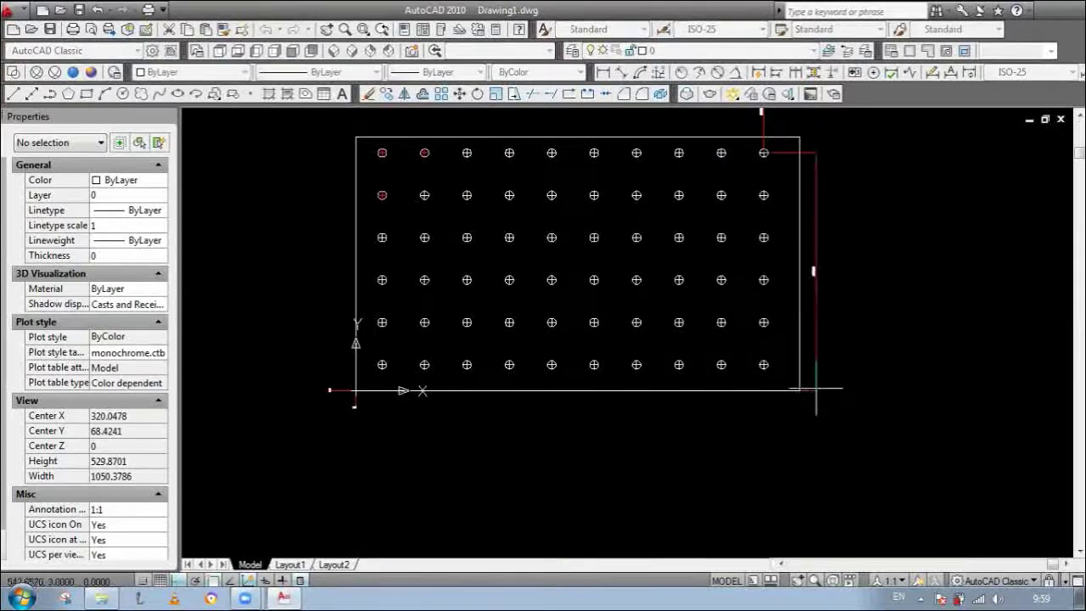
pyautogui.scroll(6, 832, 351)
pyautogui.scroll(-3, 831, 243)
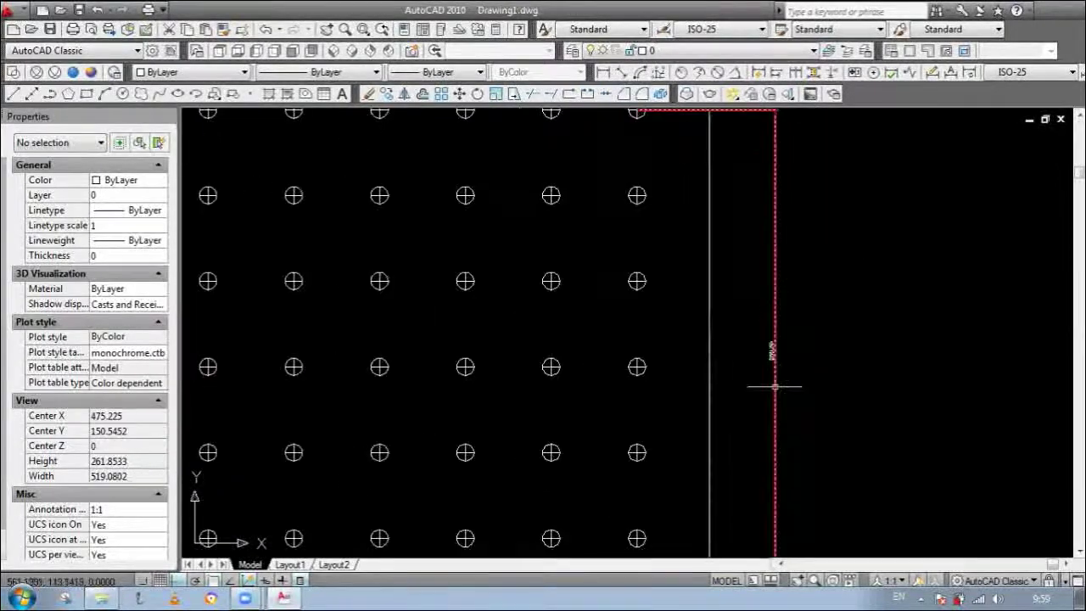
pyautogui.scroll(-4, 774, 386)
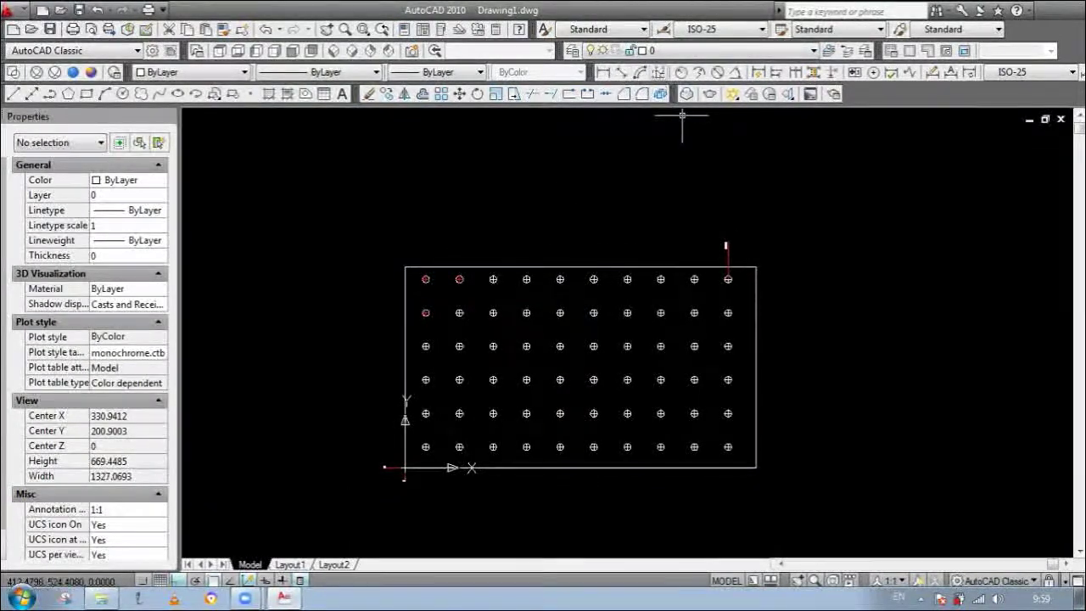
# Step: Add a horizontal linear dimension above the frame from its upper-left corner to the centre of the grid's upper-right circle
pyautogui.scroll(5, 681, 283)
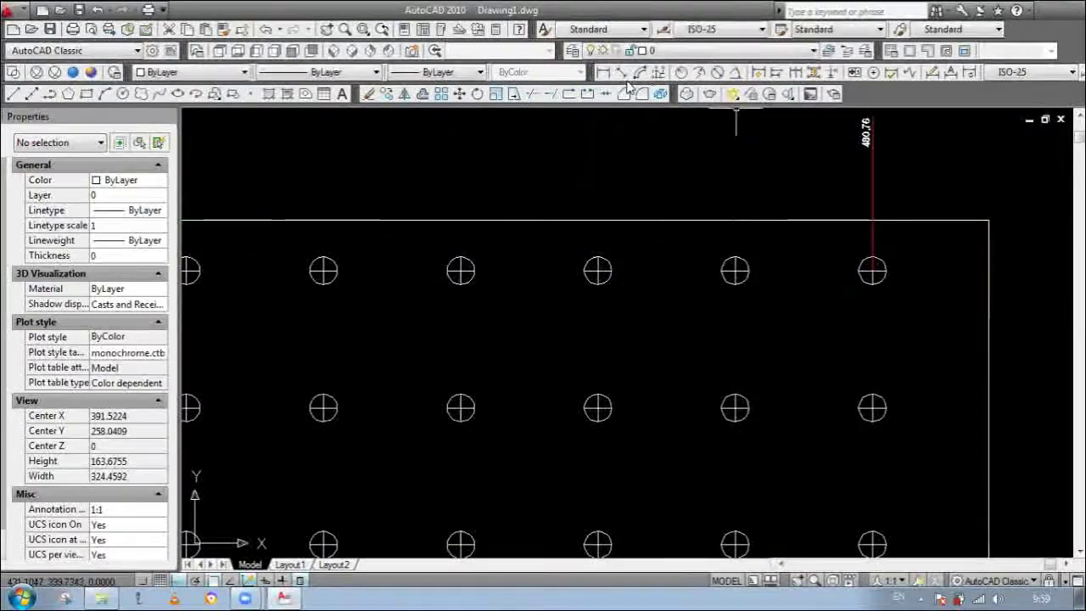
pyautogui.scroll(-3, 787, 288)
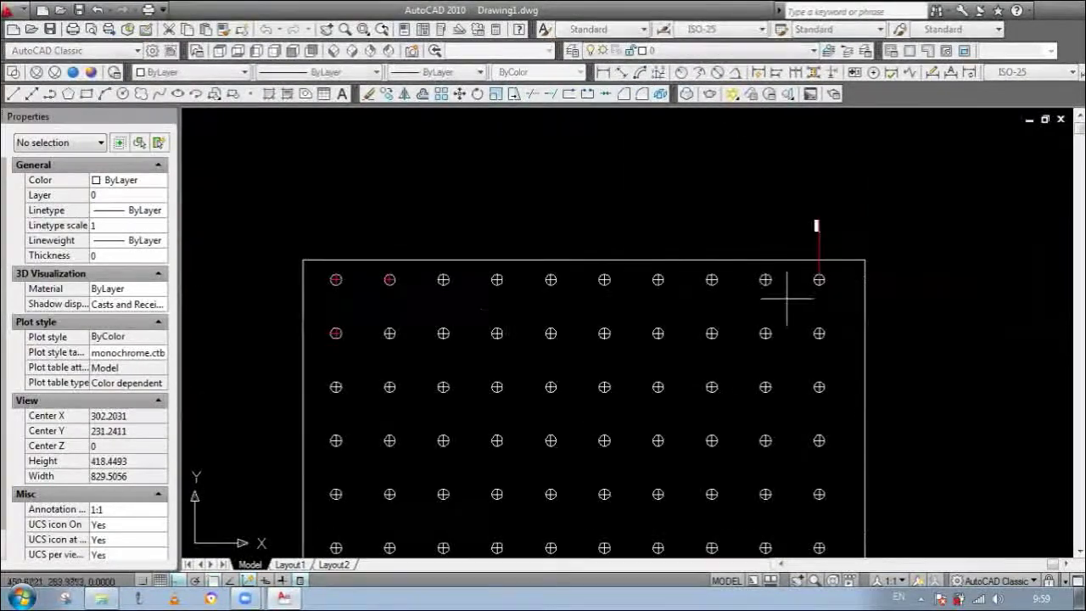
pyautogui.scroll(1, 819, 280)
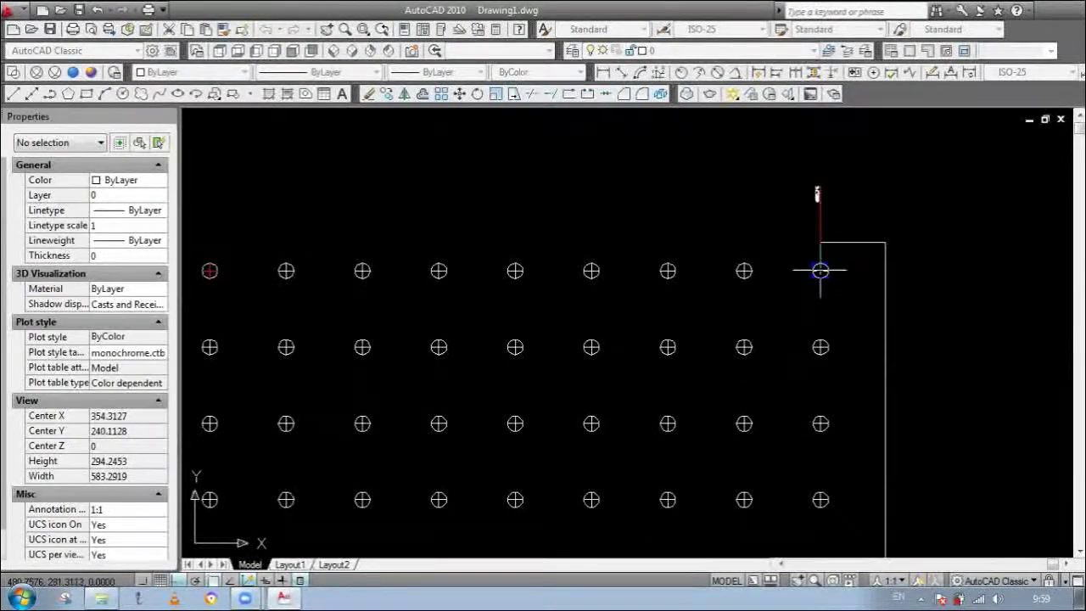
pyautogui.scroll(4, 436, 219)
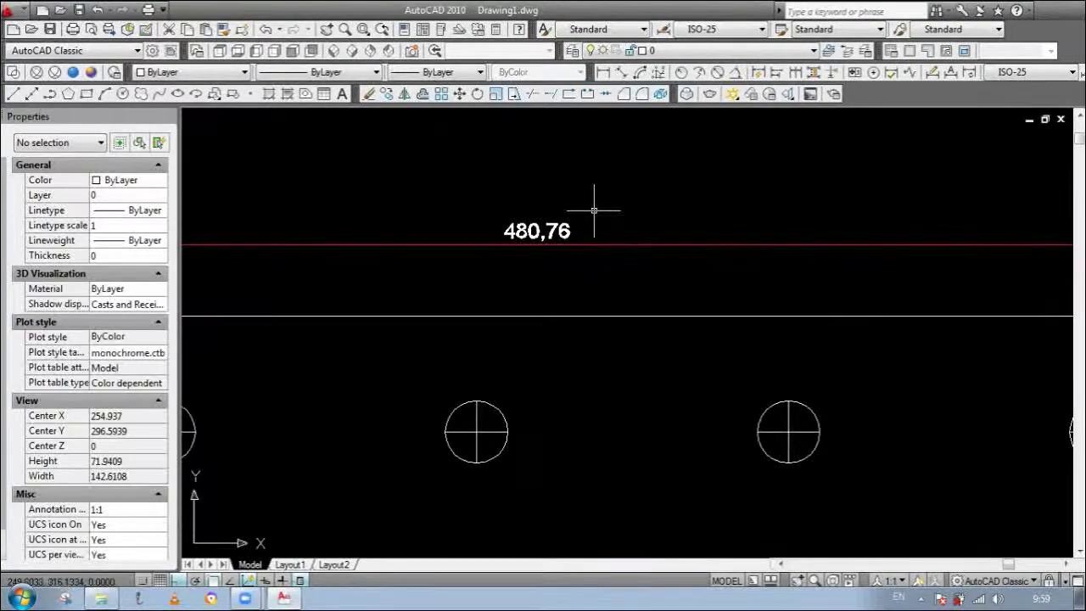
pyautogui.scroll(-4, 484, 255)
pyautogui.scroll(4, 832, 218)
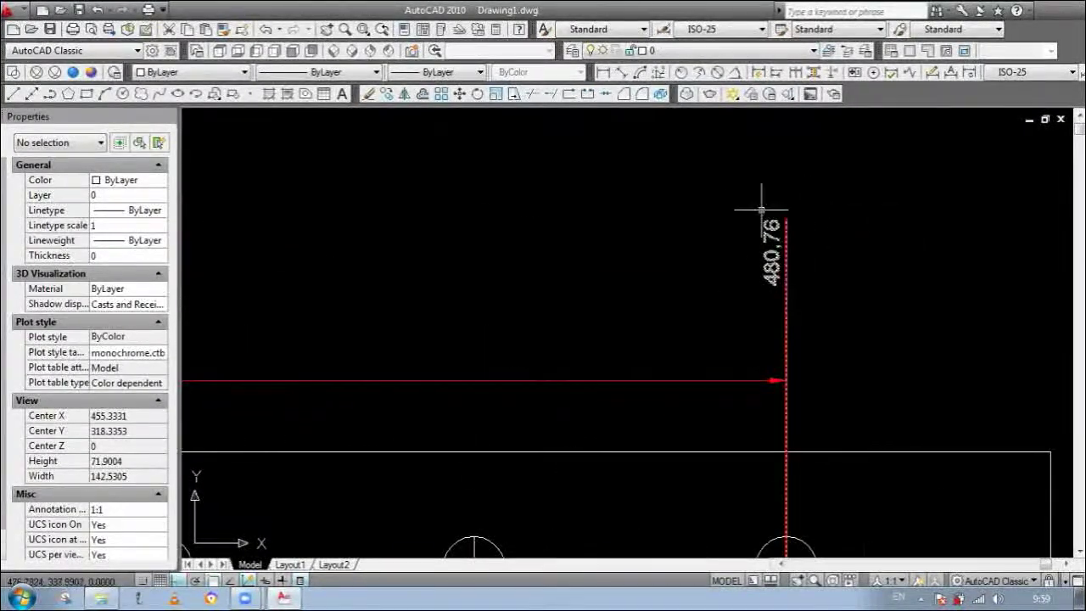
pyautogui.scroll(-4, 767, 212)
pyautogui.scroll(-3, 869, 353)
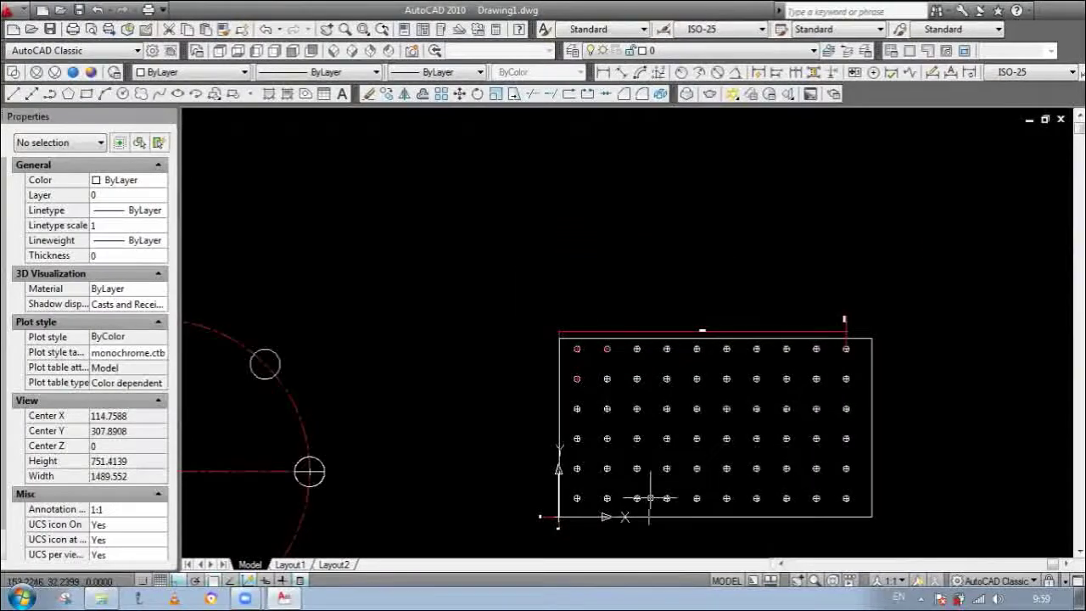
# Step: Add a Y ordinate dimension to the upper-right circle's centre with its leader running about 91 units to the right
pyautogui.scroll(1, 650, 499)
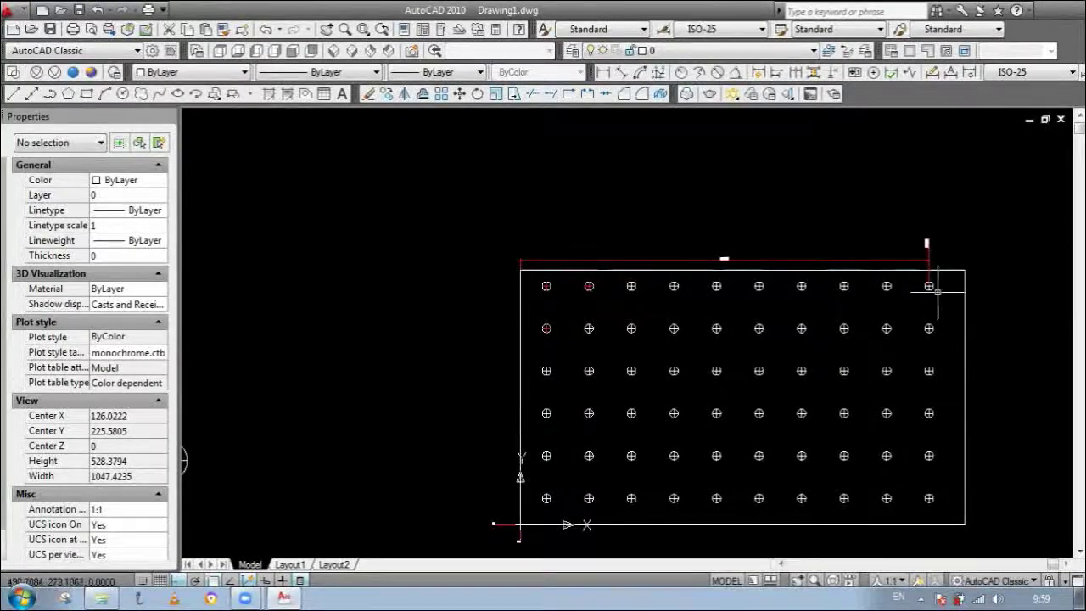
pyautogui.scroll(-2, 634, 387)
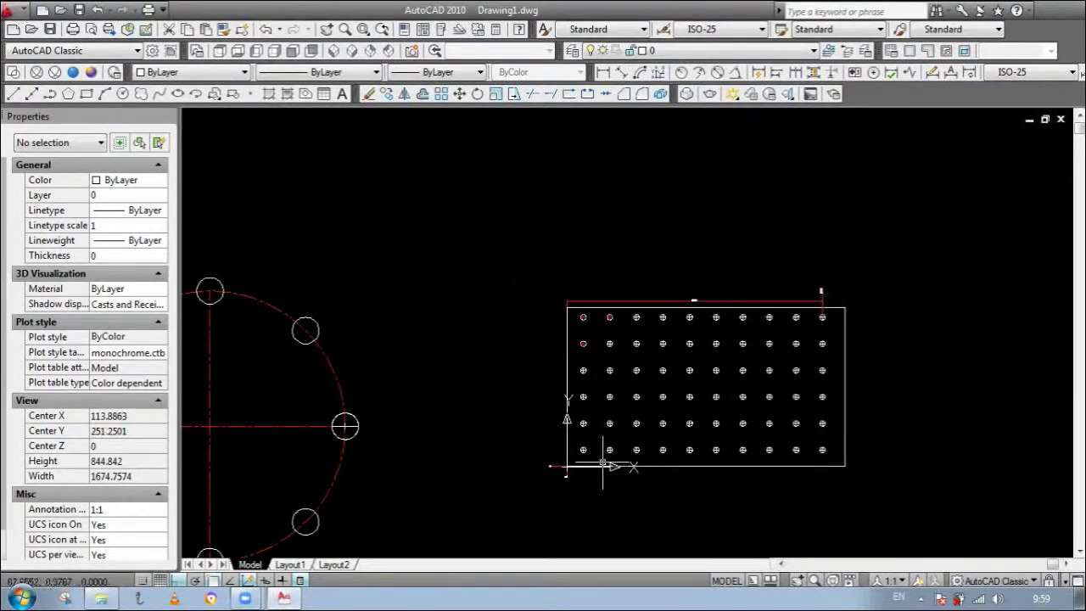
pyautogui.scroll(1, 613, 465)
pyautogui.scroll(2, 946, 223)
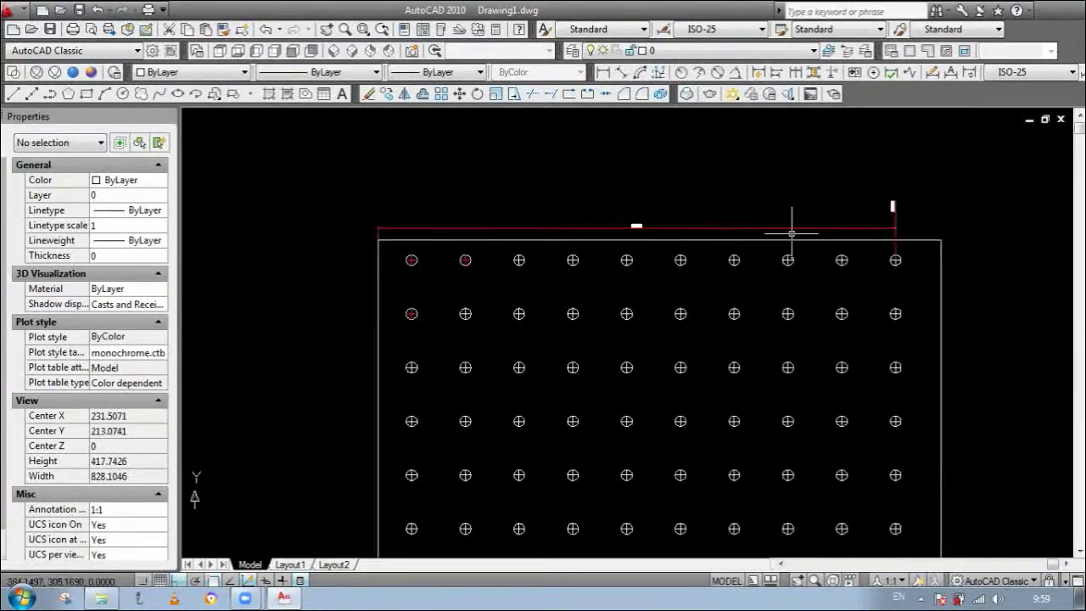
pyautogui.scroll(-2, 789, 230)
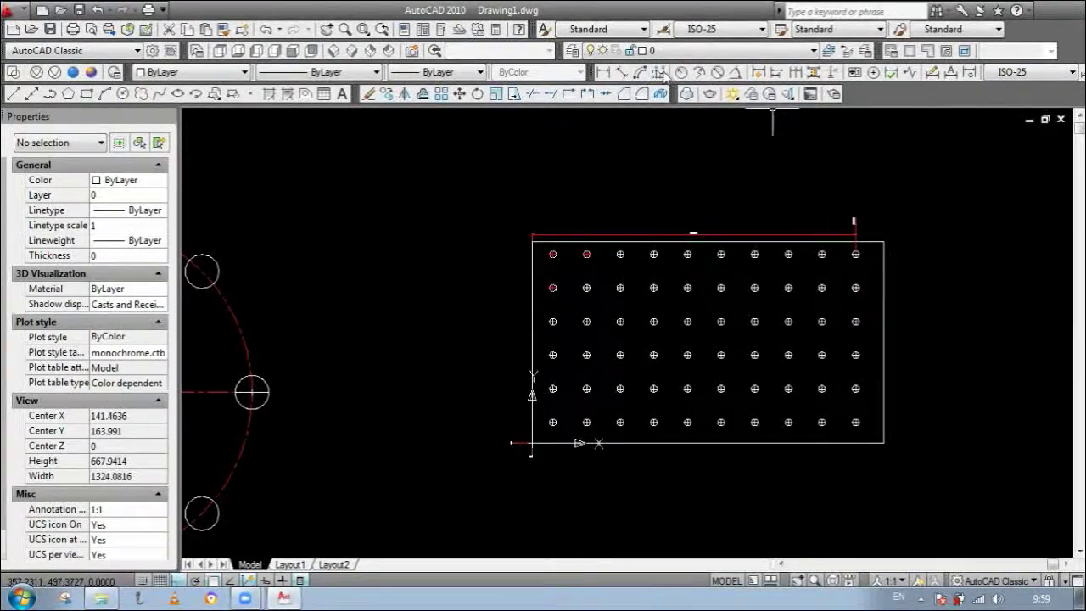
pyautogui.scroll(8, 855, 259)
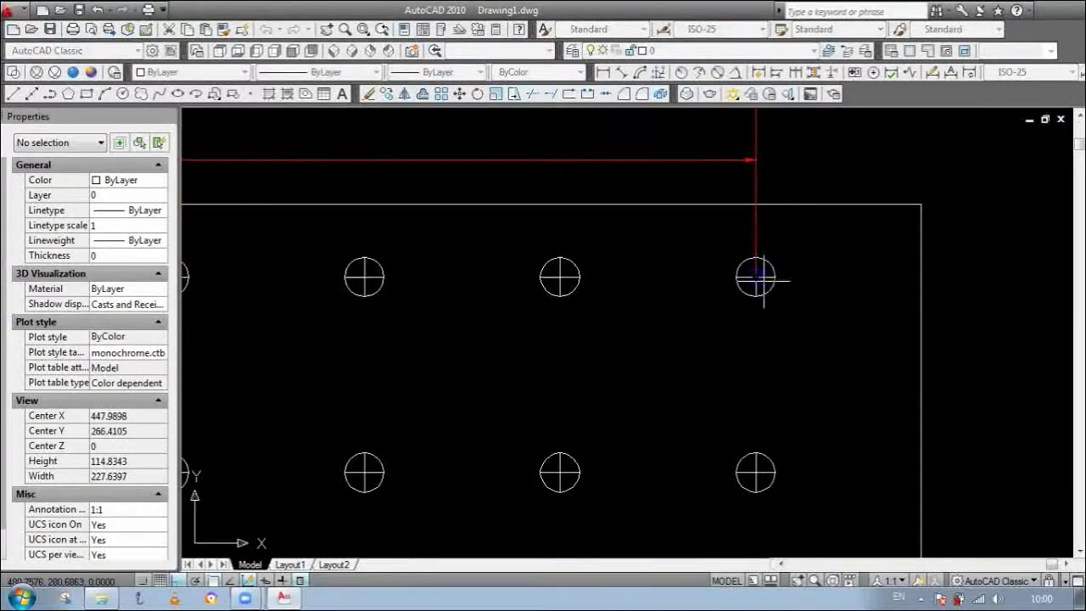
pyautogui.scroll(-6, 853, 274)
pyautogui.scroll(5, 844, 273)
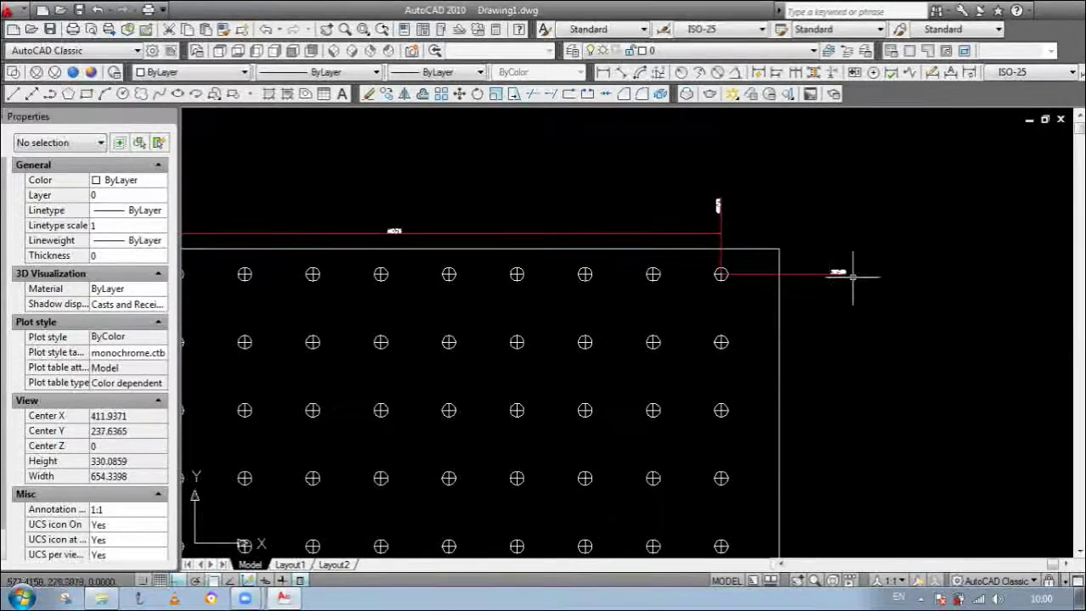
pyautogui.scroll(5, 819, 216)
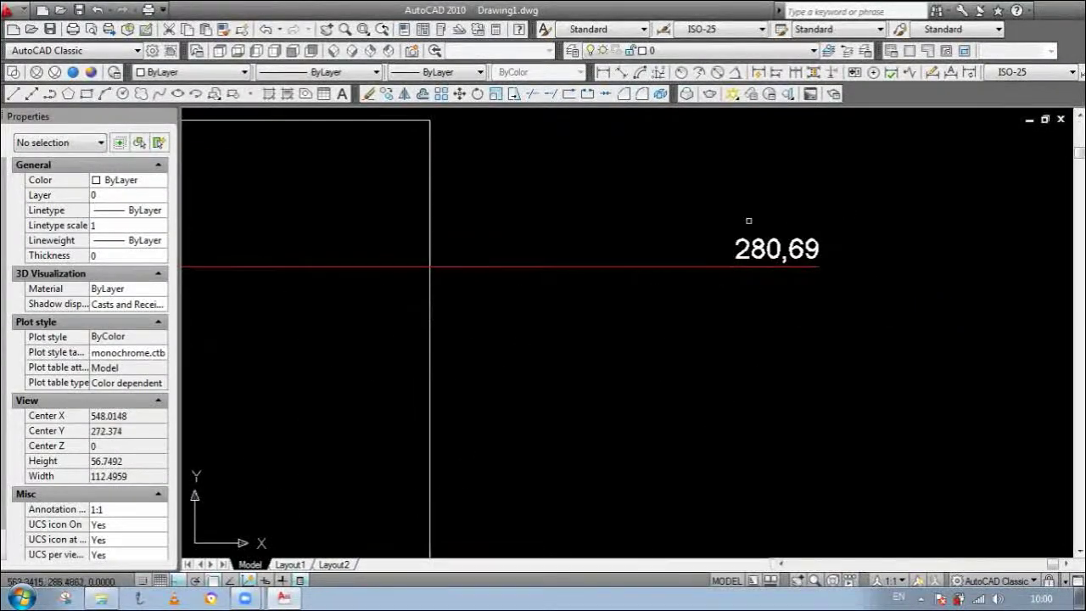
pyautogui.scroll(-4, 746, 208)
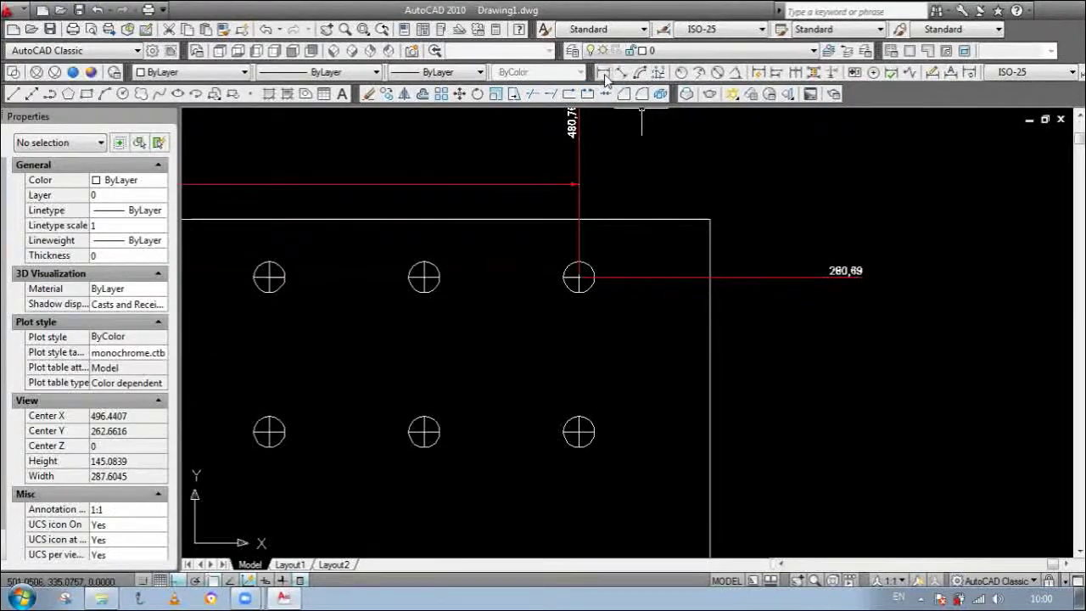
# Step: Try a vertical linear dimension from the frame's lower-right corner to the upper-right circle's centre, and erase it
pyautogui.scroll(-8, 849, 249)
pyautogui.scroll(2, 720, 376)
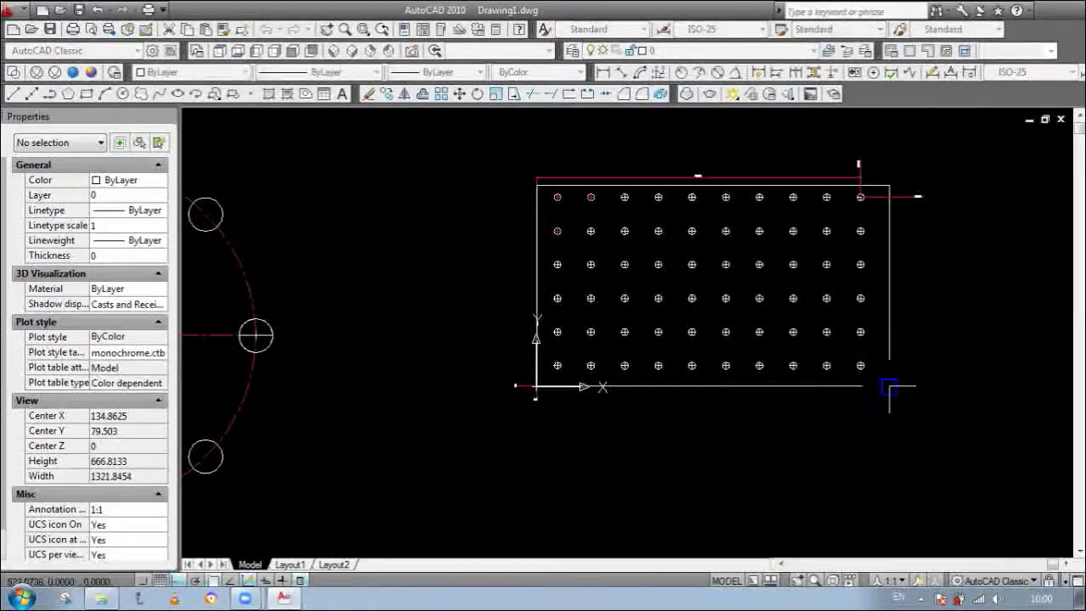
pyautogui.scroll(6, 836, 181)
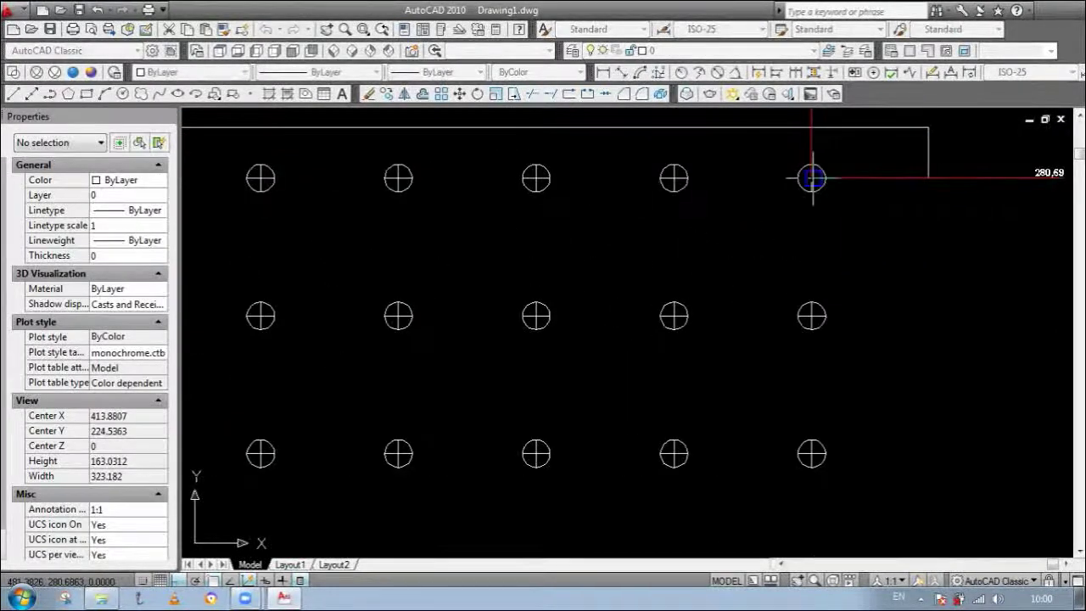
pyautogui.scroll(-2, 849, 203)
pyautogui.scroll(3, 909, 235)
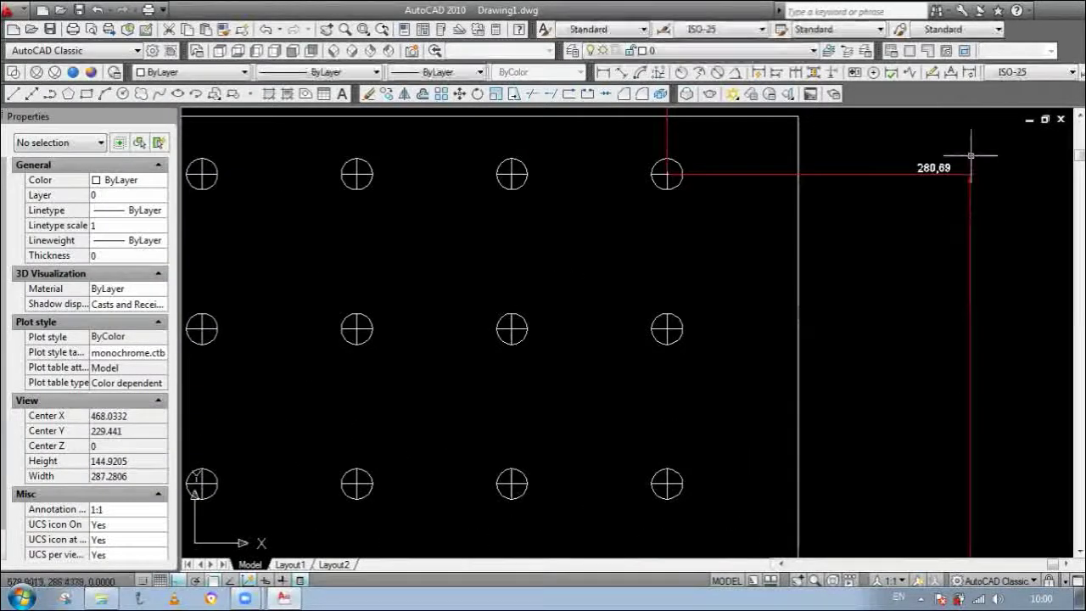
pyautogui.scroll(5, 959, 164)
pyautogui.scroll(-8, 865, 160)
pyautogui.scroll(5, 862, 262)
pyautogui.scroll(4, 797, 214)
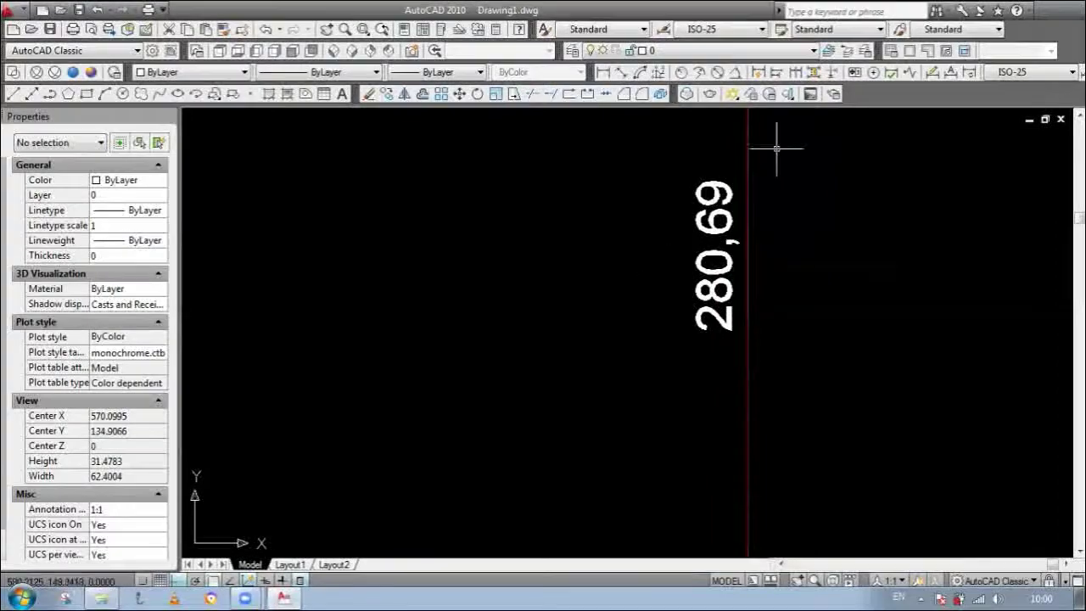
pyautogui.scroll(-12, 752, 315)
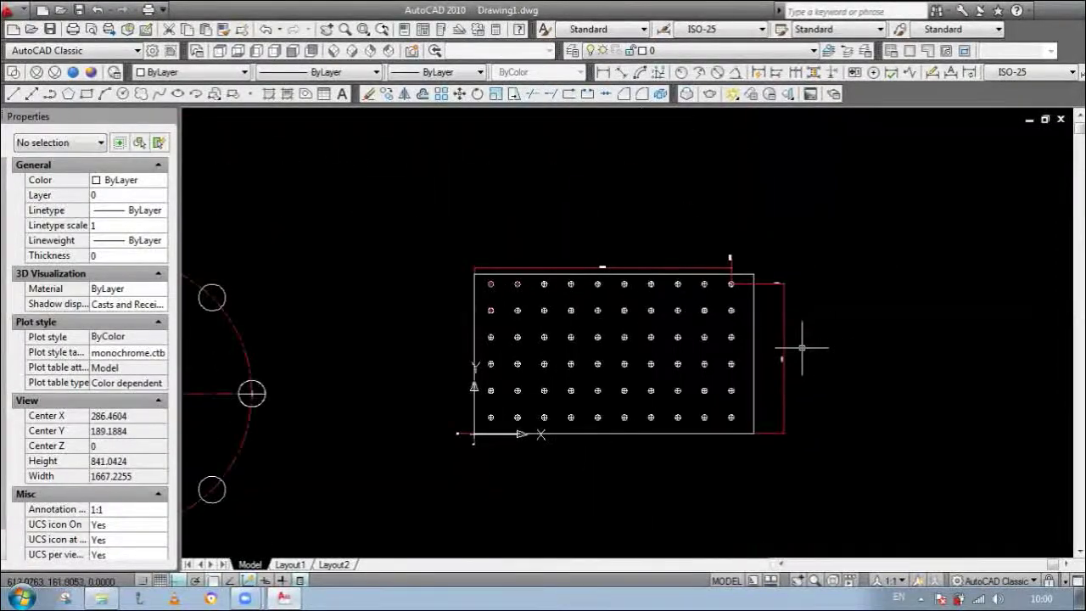
pyautogui.scroll(4, 785, 289)
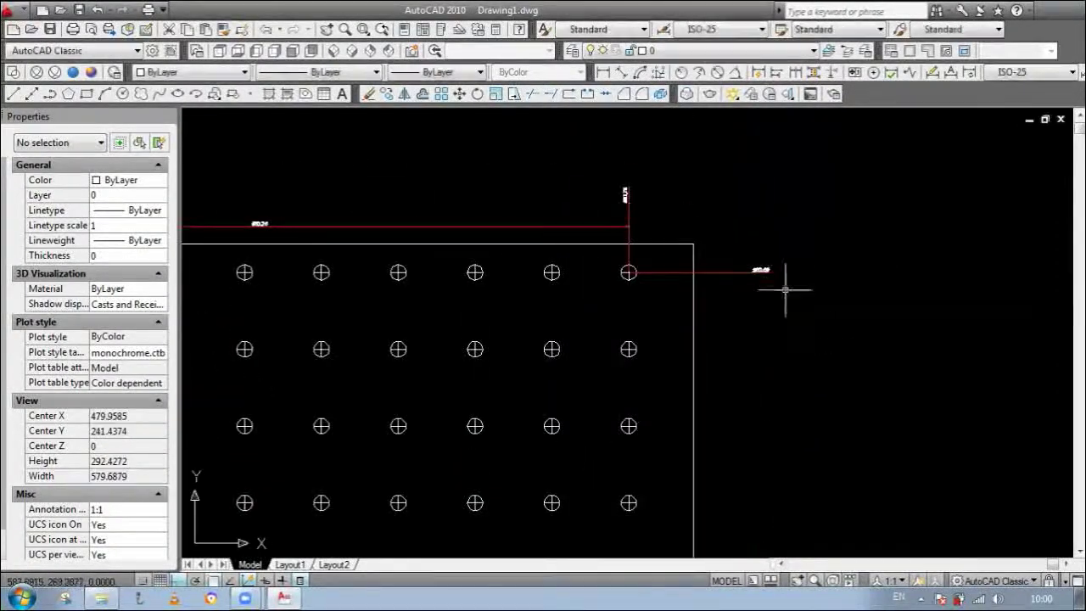
# Step: Examine the upper-right circle's ordinate dimensions against the origin dimensions at the frame's lower-left corner
pyautogui.scroll(-5, 780, 287)
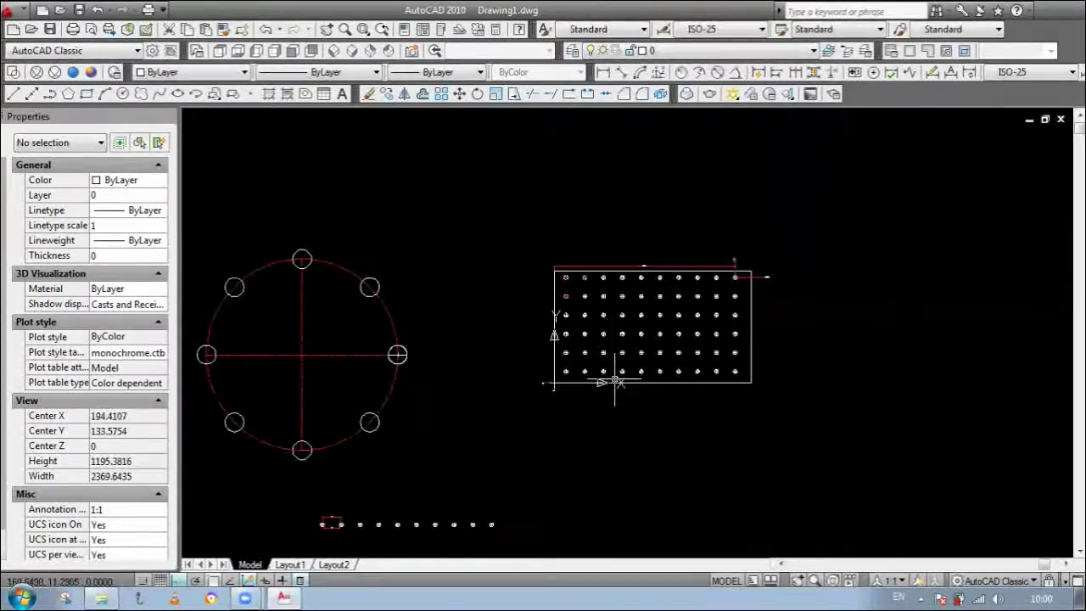
pyautogui.scroll(9, 615, 380)
pyautogui.scroll(-10, 691, 242)
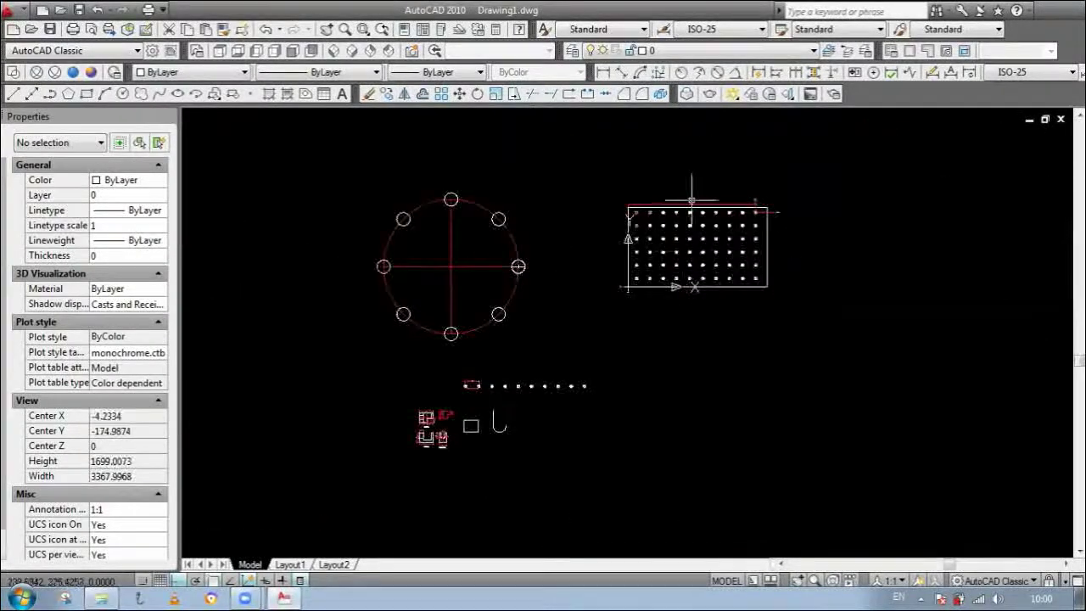
pyautogui.scroll(8, 691, 201)
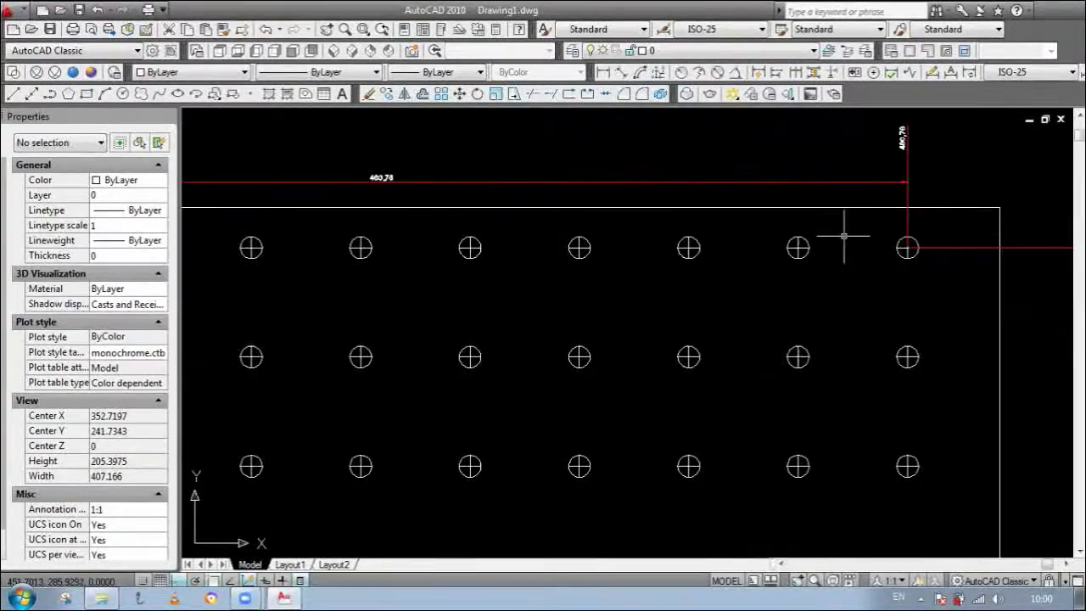
pyautogui.scroll(-6, 756, 222)
pyautogui.scroll(2, 679, 250)
pyautogui.scroll(2, 560, 448)
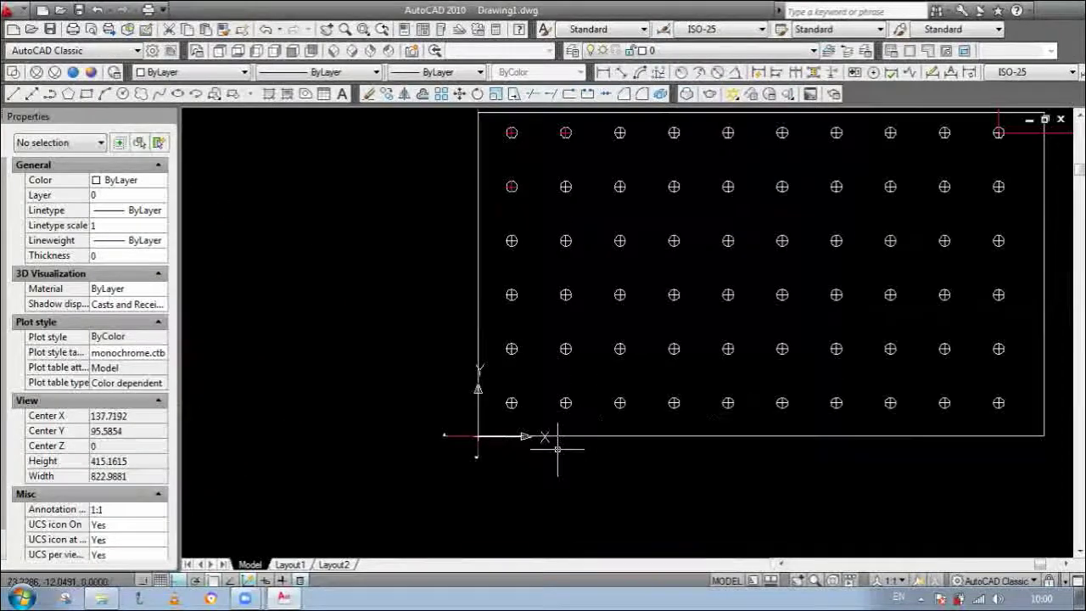
pyautogui.scroll(2, 509, 444)
pyautogui.scroll(3, 462, 457)
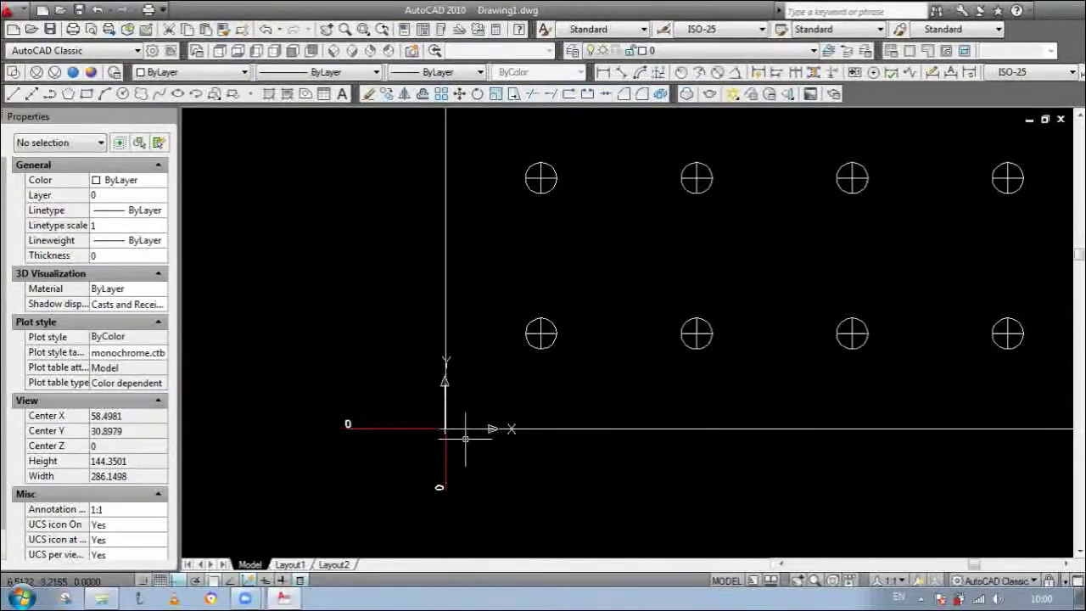
pyautogui.moveTo(468, 429)
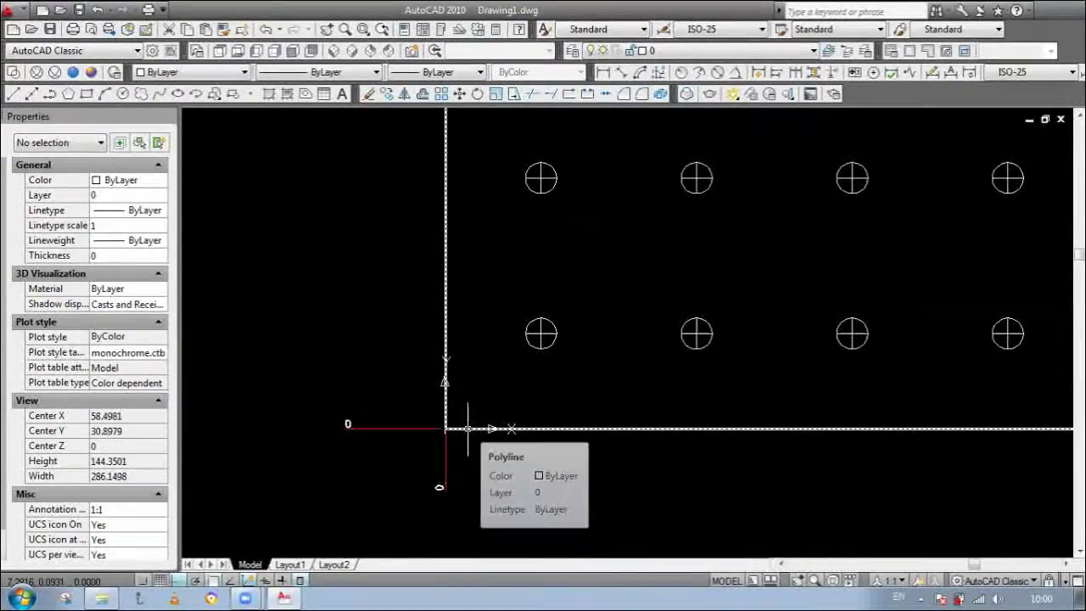
pyautogui.scroll(-8, 467, 430)
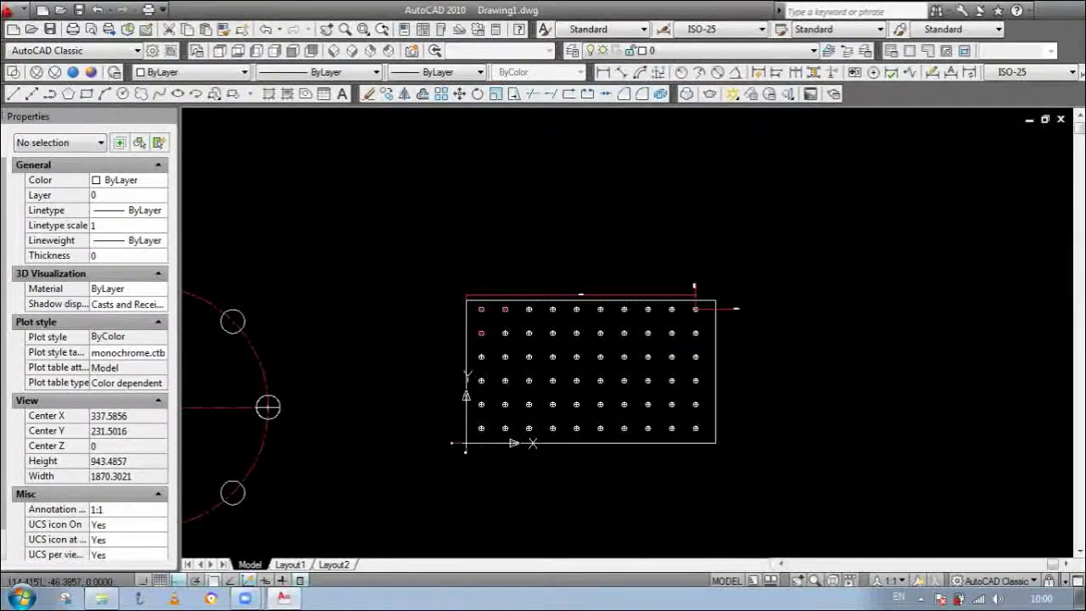
pyautogui.scroll(3, 517, 461)
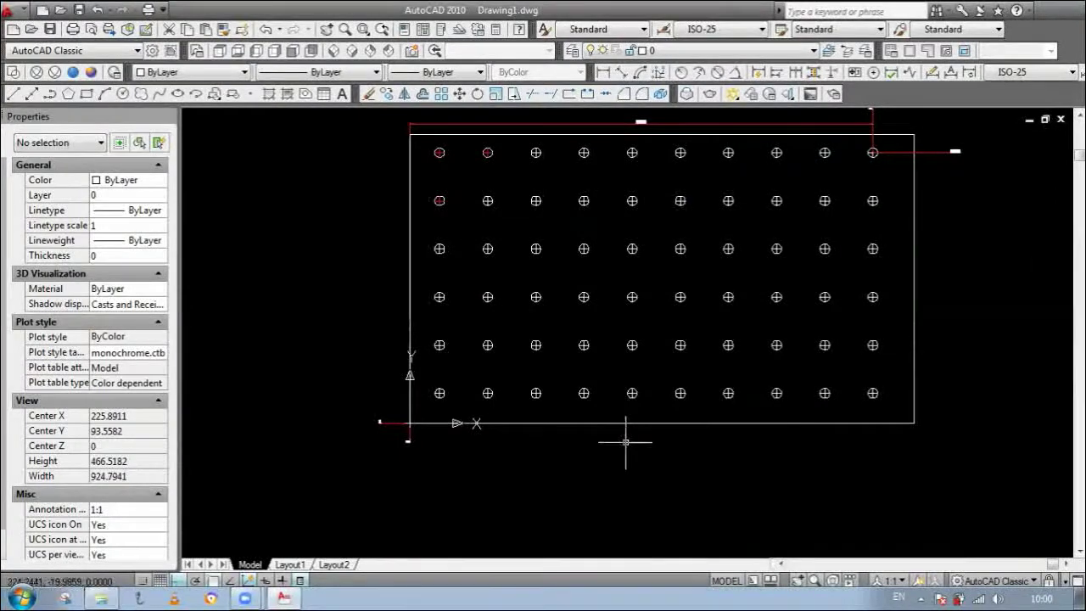
pyautogui.scroll(-2, 751, 428)
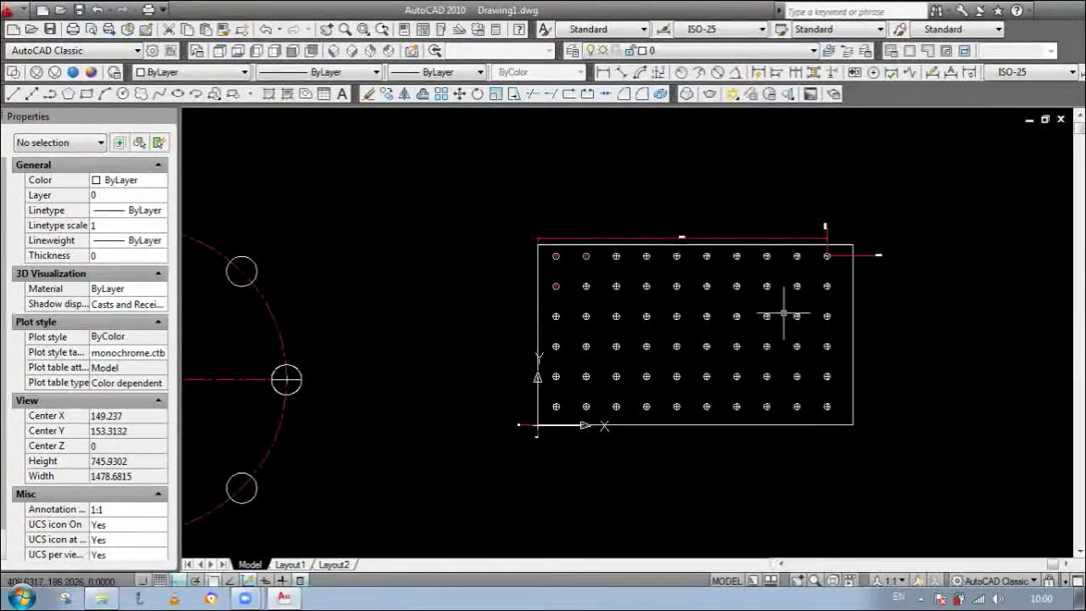
pyautogui.scroll(9, 783, 309)
pyautogui.scroll(-4, 767, 245)
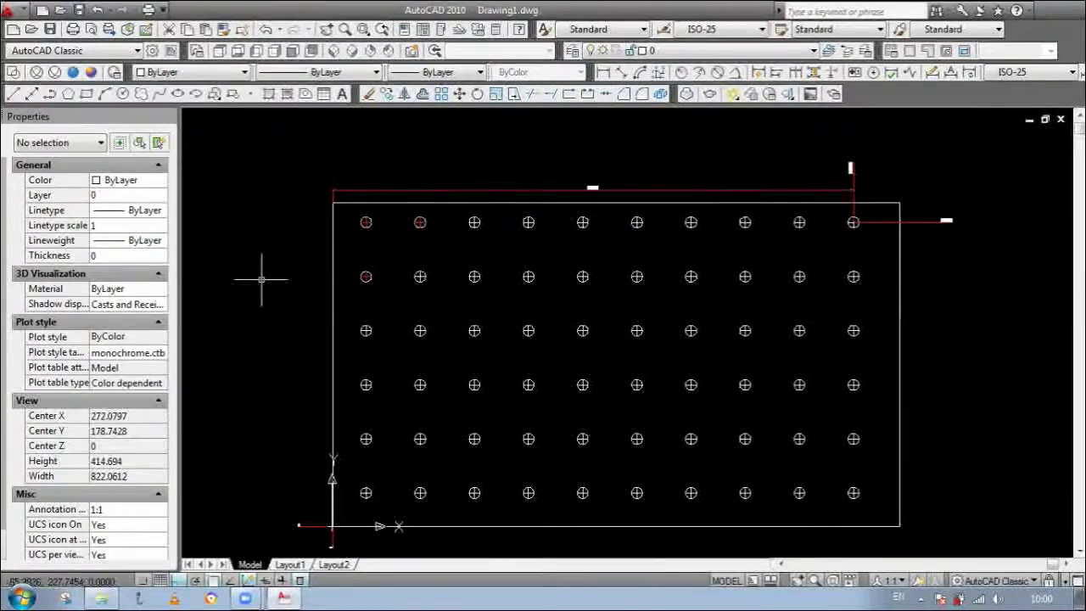
# Step: Add a Y ordinate dimension at the frame's upper-left corner with its leader running about 28 units to the right
pyautogui.scroll(3, 301, 242)
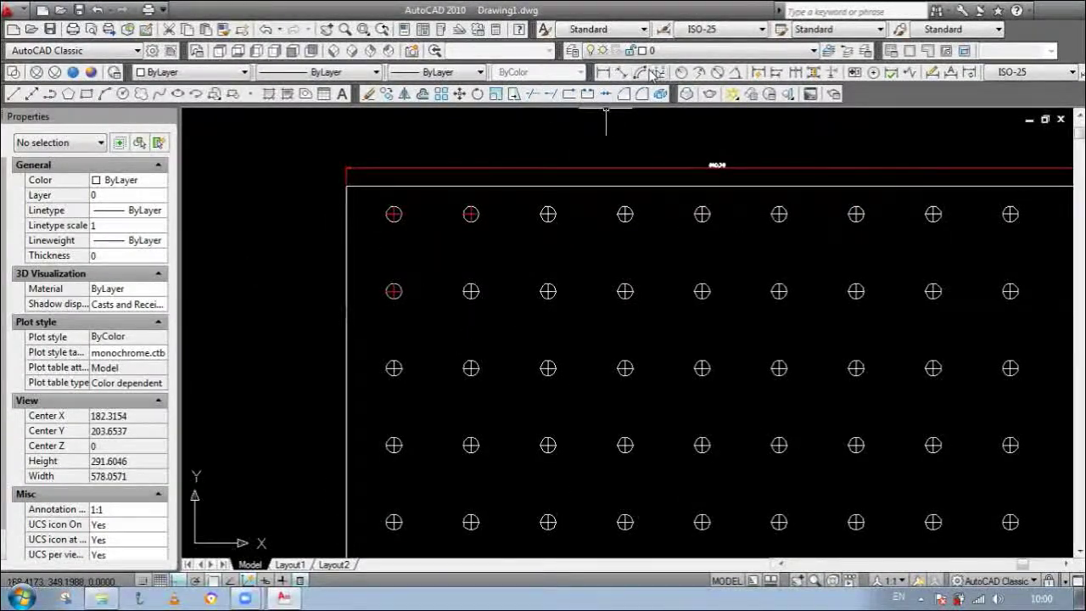
pyautogui.scroll(3, 359, 194)
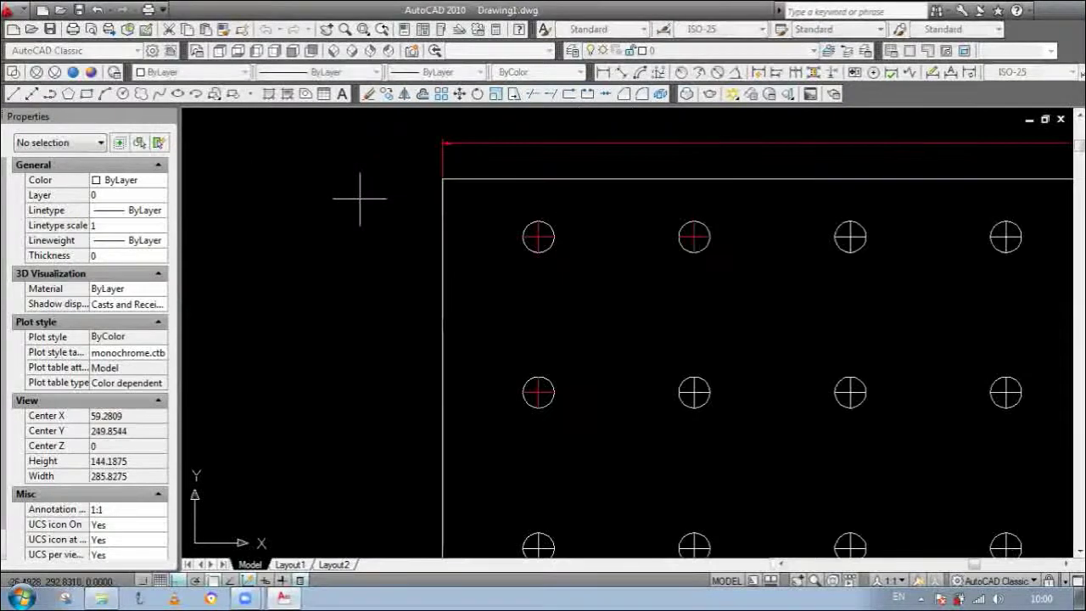
pyautogui.click(437, 176)
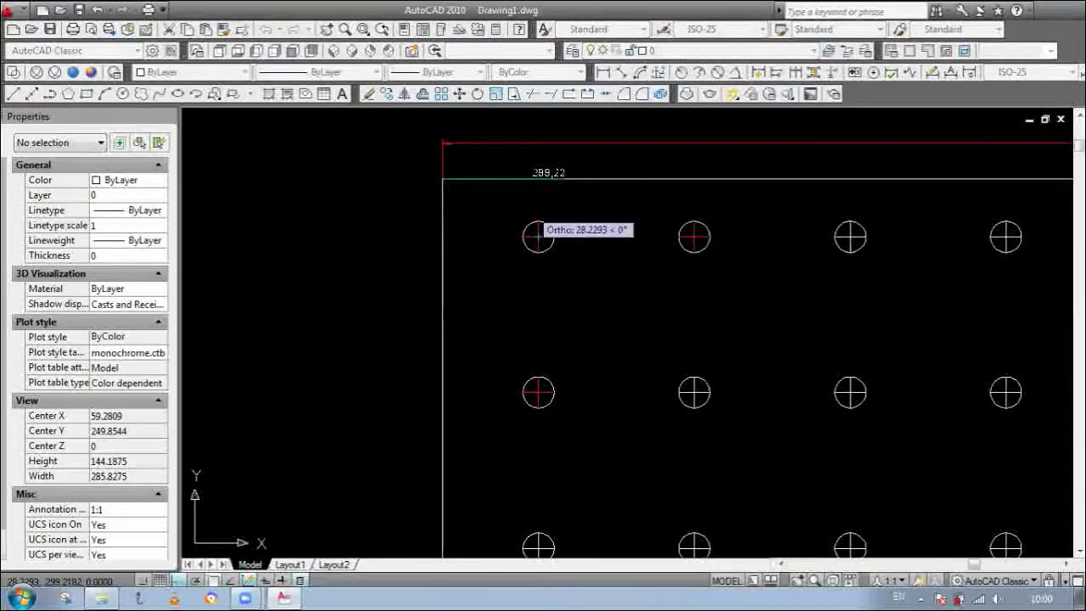
pyautogui.scroll(1, 527, 189)
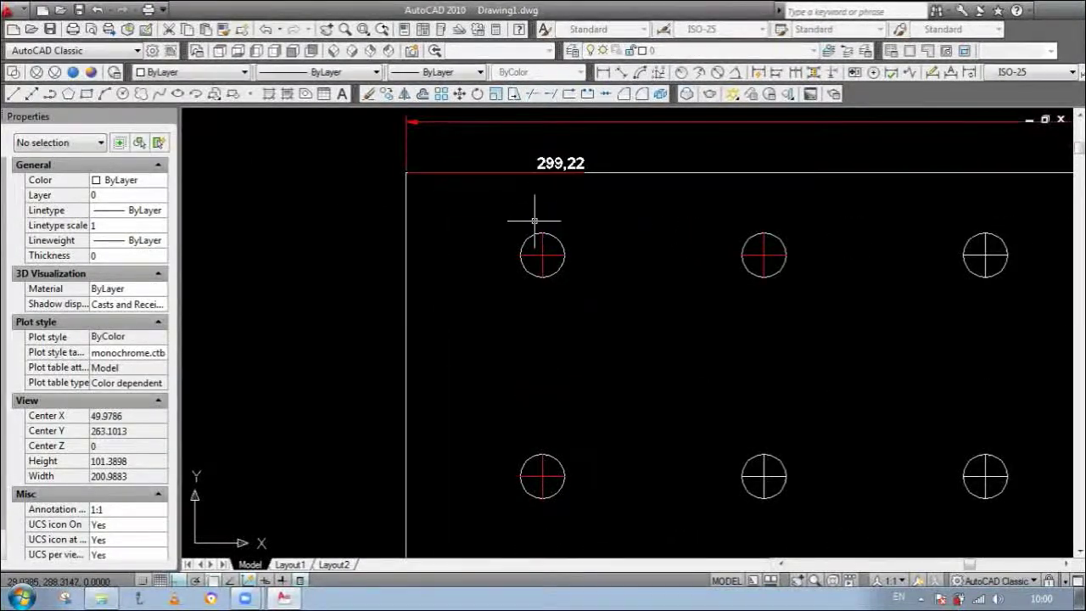
pyautogui.scroll(-2, 539, 202)
pyautogui.scroll(1, 547, 176)
# Step: Move the leader end of the upper-left corner's ordinate dimension outside the frame so that it runs to the left
pyautogui.click(548, 178)
pyautogui.click(553, 178)
pyautogui.click(368, 178)
pyautogui.scroll(3, 416, 185)
pyautogui.scroll(-3, 526, 238)
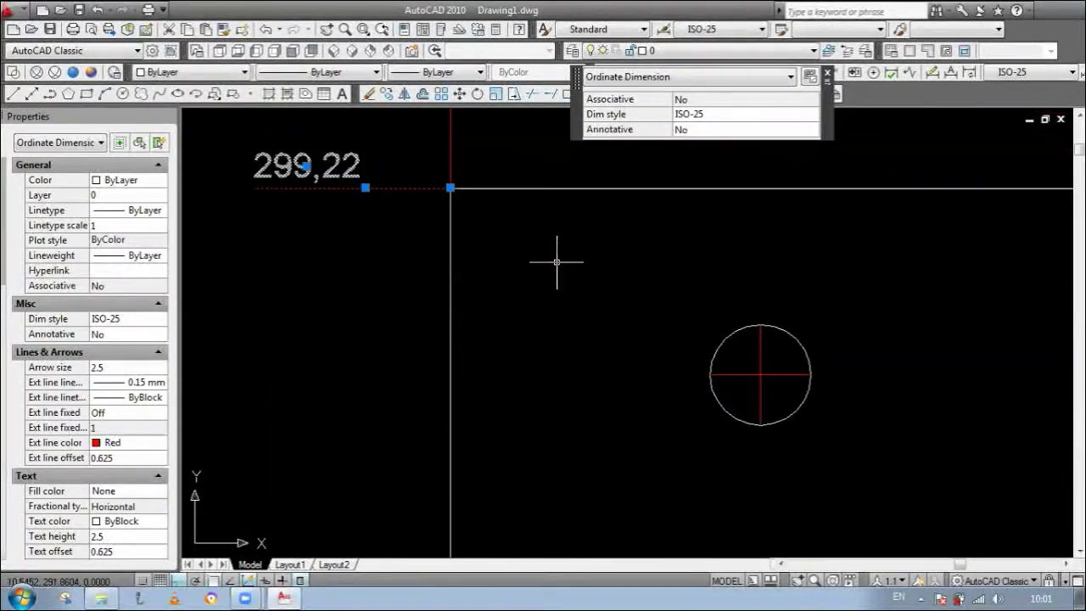
# Step: Erase the ordinate dimension at the frame's upper-left corner
pyautogui.press('Escape')
pyautogui.scroll(3, 437, 248)
pyautogui.scroll(-5, 420, 242)
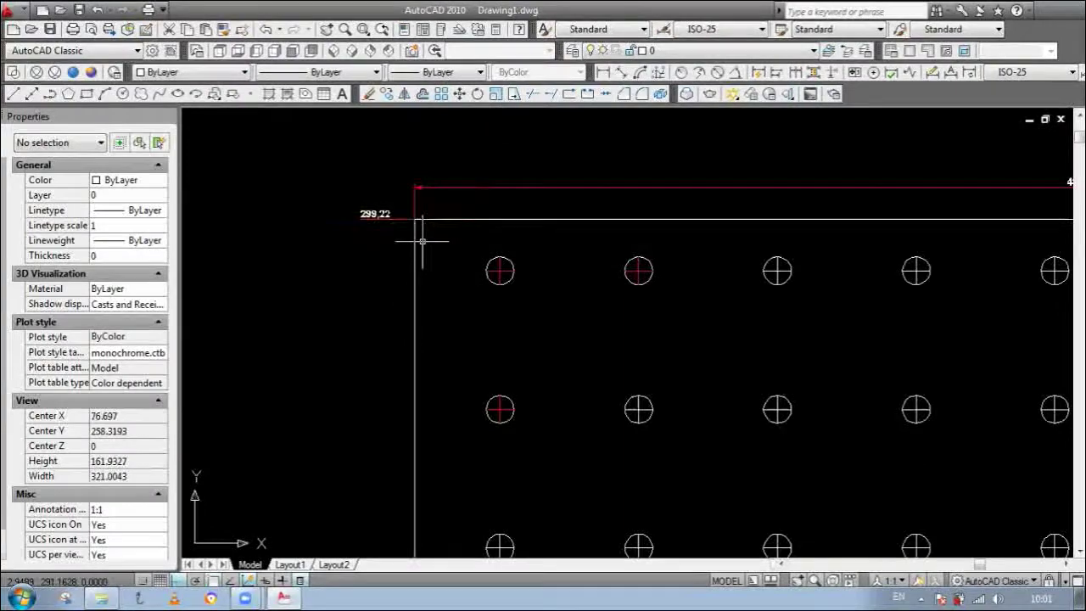
pyautogui.scroll(3, 402, 252)
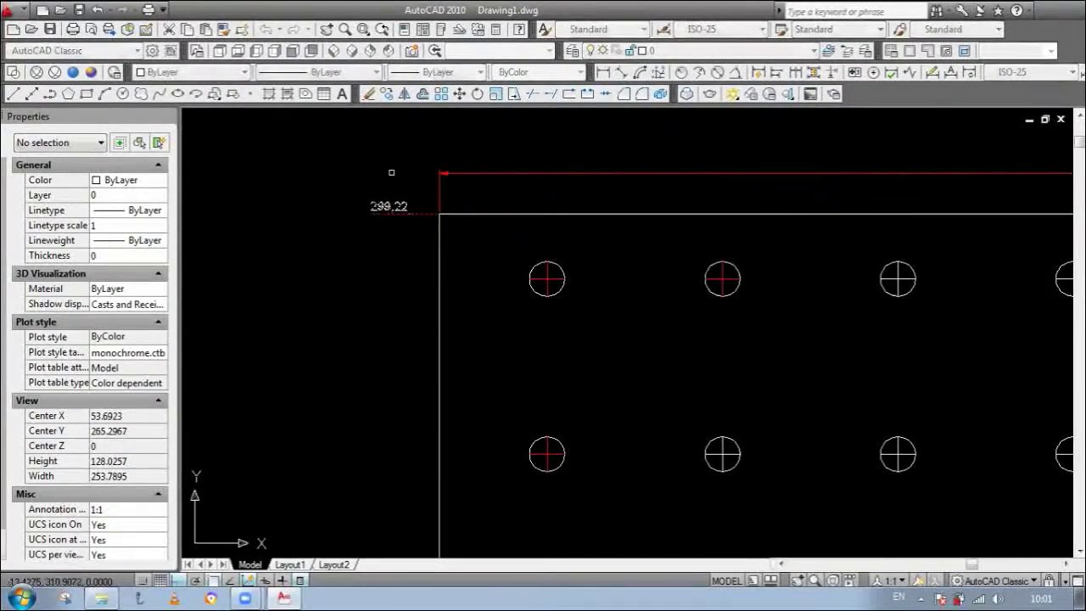
# Step: Add Y and X ordinate dimensions at the upper-left circle's centre, with leaders ending outside the frame's left and upper edges
pyautogui.click(660, 72)
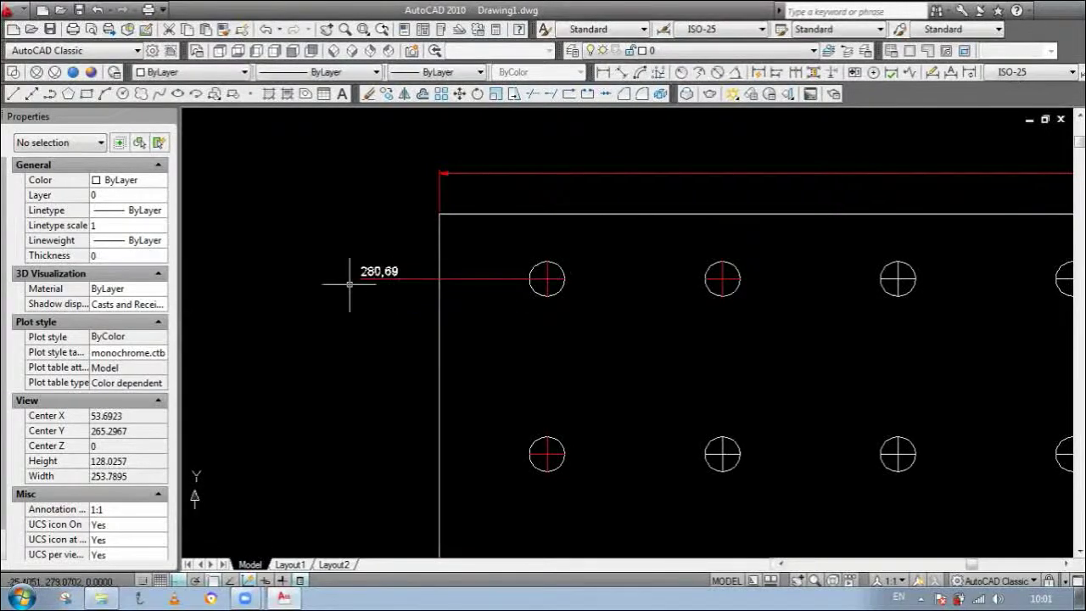
pyautogui.scroll(3, 357, 280)
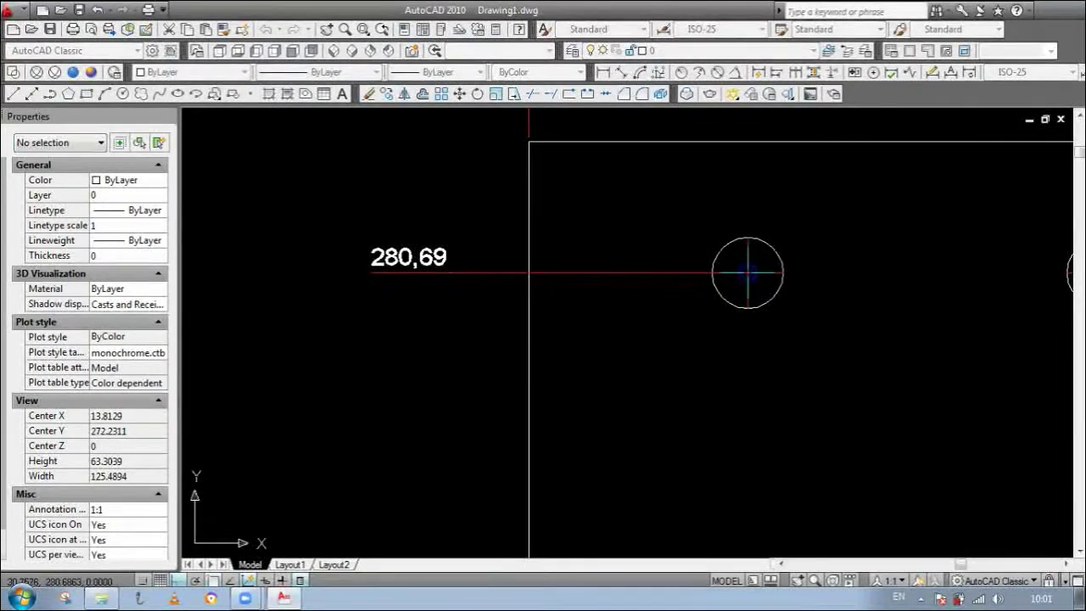
pyautogui.click(747, 272)
pyautogui.scroll(-4, 733, 304)
pyautogui.scroll(3, 730, 188)
pyautogui.click(733, 182)
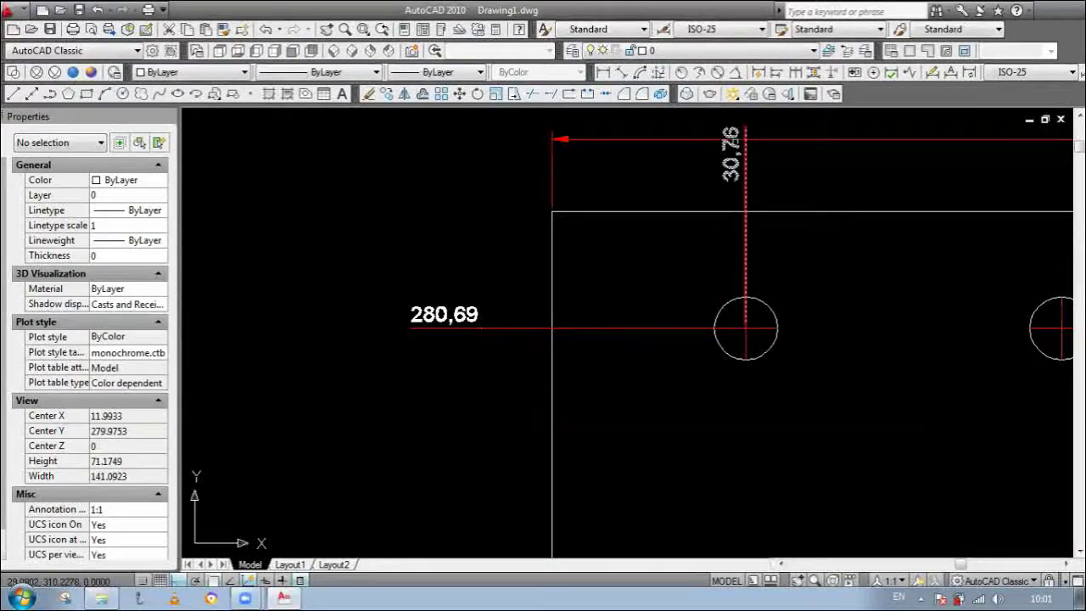
pyautogui.scroll(3, 740, 114)
pyautogui.scroll(-4, 716, 206)
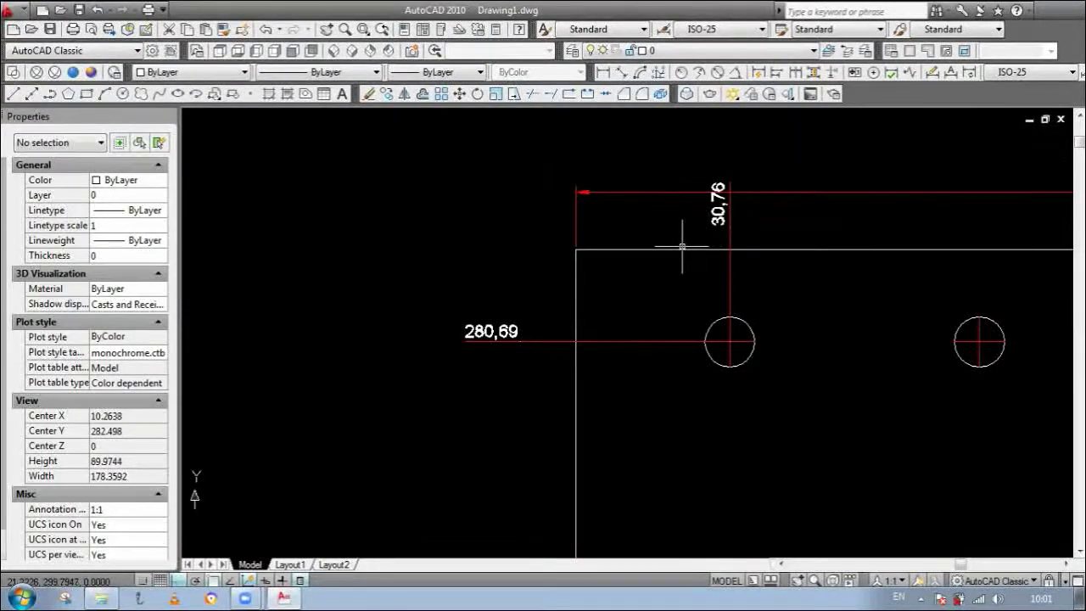
# Step: Try a horizontal linear dimension from the frame's left edge to the upper-left circle's centre, and erase it
pyautogui.scroll(-4, 682, 247)
pyautogui.scroll(4, 635, 276)
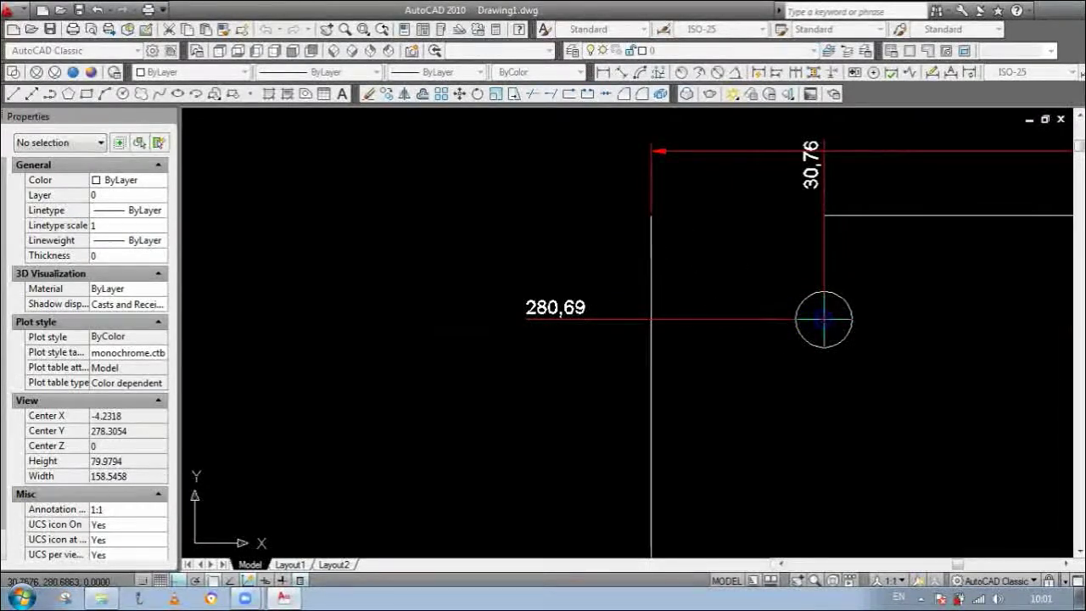
pyautogui.click(824, 319)
pyautogui.scroll(3, 828, 322)
pyautogui.click(752, 151)
pyautogui.scroll(-8, 647, 195)
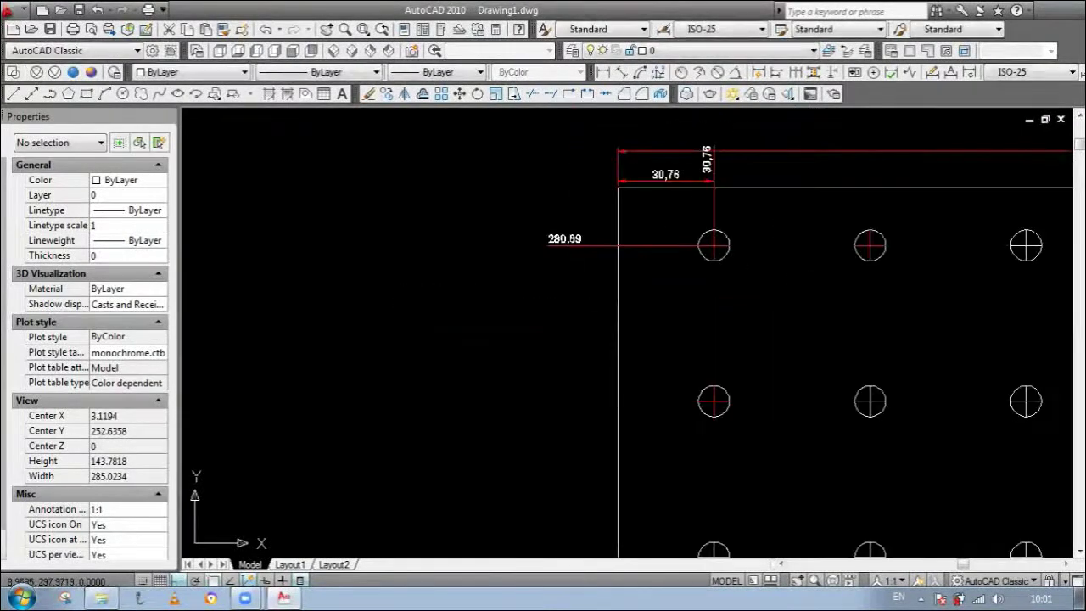
pyautogui.scroll(1, 638, 175)
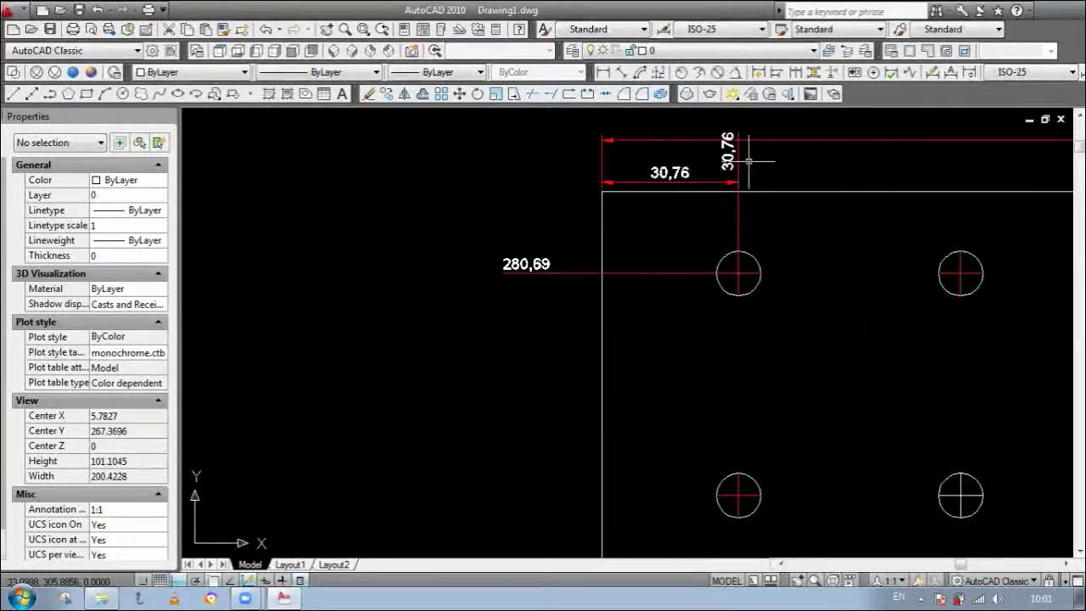
pyautogui.scroll(2, 671, 181)
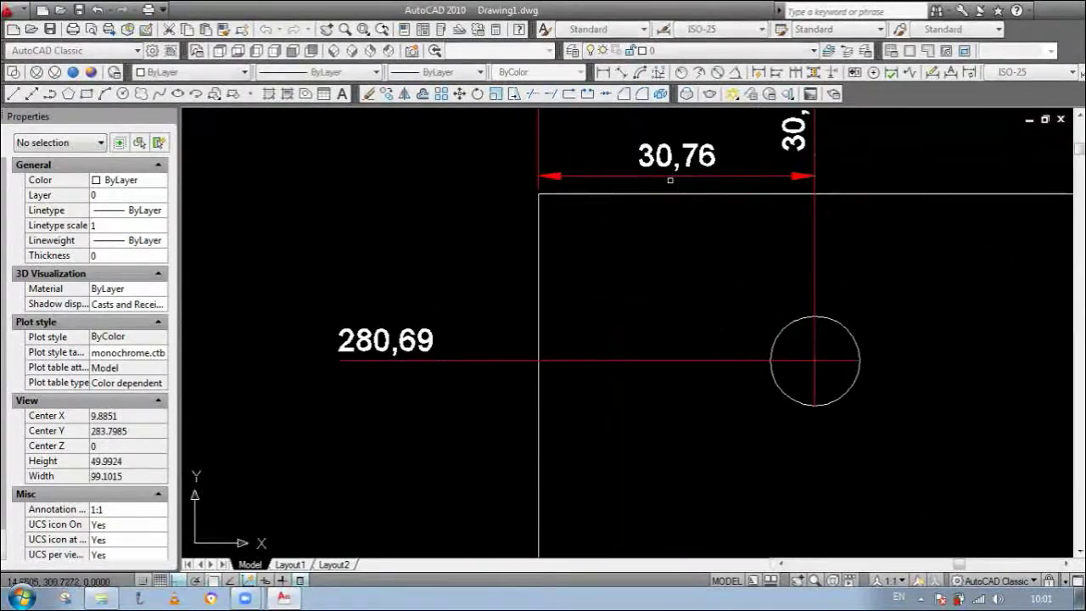
pyautogui.scroll(-3, 676, 176)
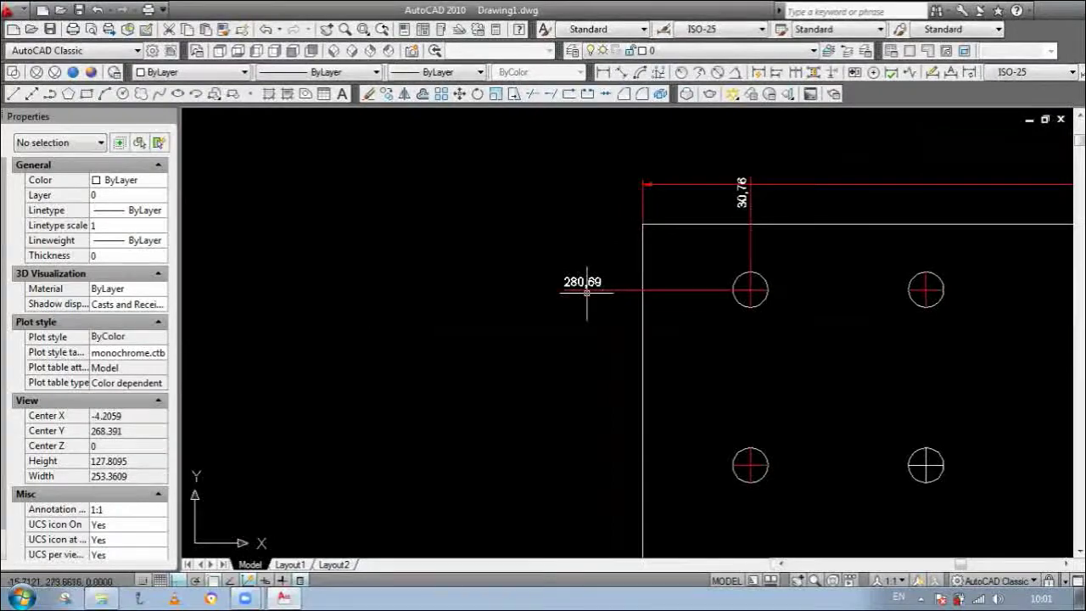
# Step: Erase the overall width dimension above the frame
pyautogui.scroll(-3, 636, 376)
pyautogui.scroll(4, 635, 337)
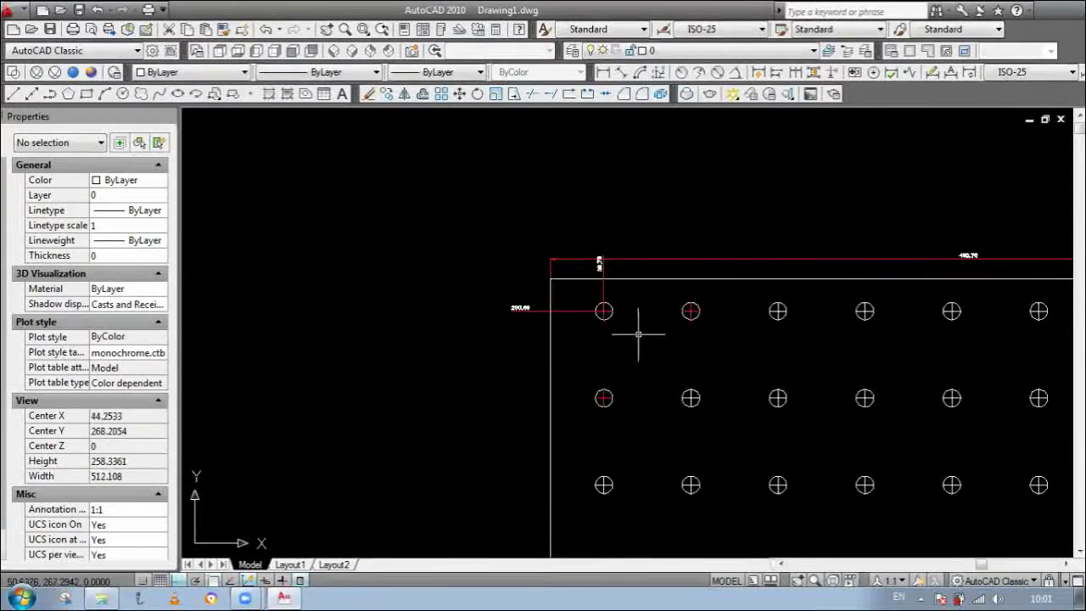
pyautogui.scroll(-3, 452, 210)
pyautogui.scroll(1, 453, 210)
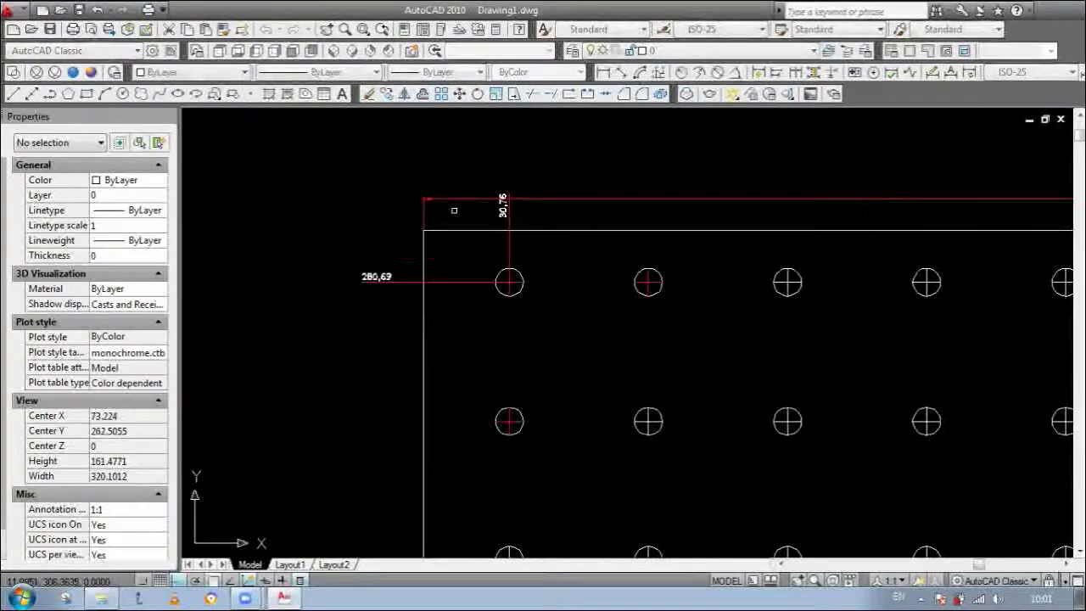
pyautogui.scroll(-3, 432, 200)
pyautogui.scroll(-3, 504, 262)
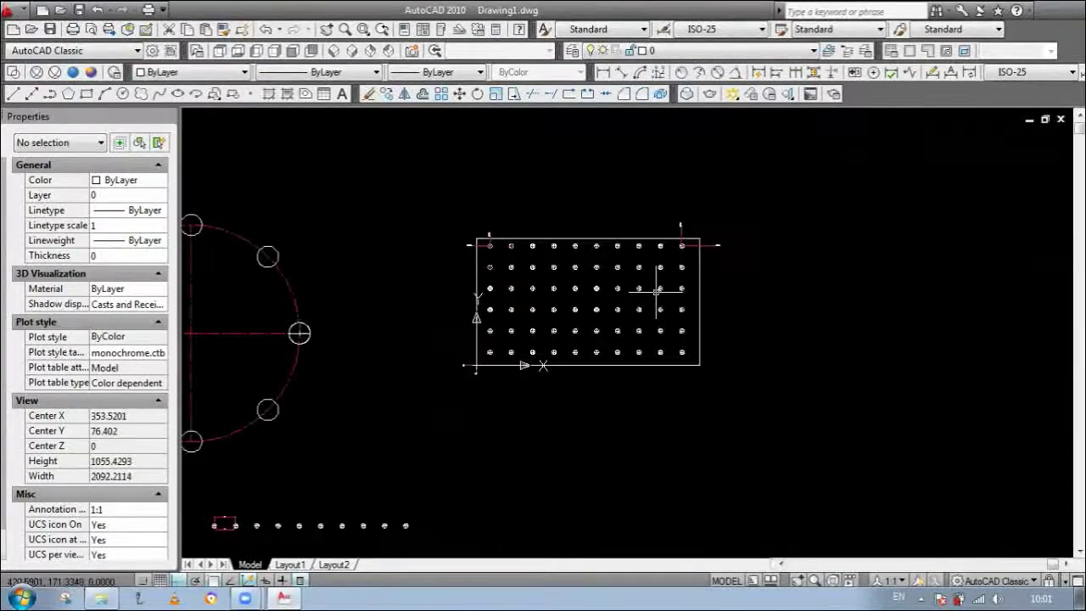
# Step: Examine the ordinate dimensions of the upper-left and upper-right circles against the frame's lower-left origin and the circle grid
pyautogui.scroll(1, 594, 272)
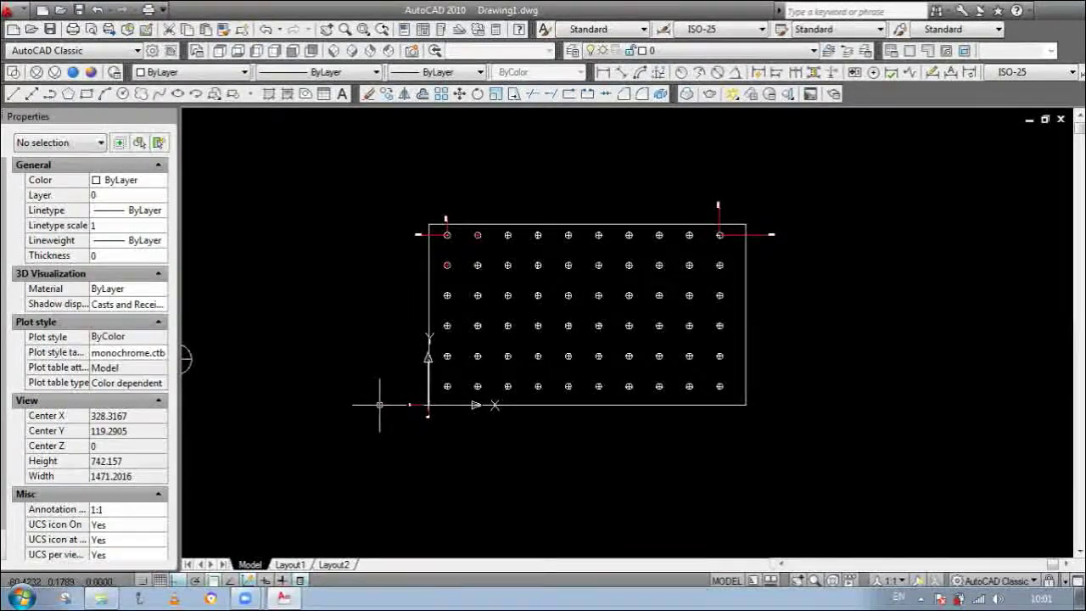
pyautogui.scroll(2, 433, 317)
pyautogui.scroll(-1, 543, 421)
pyautogui.scroll(2, 572, 328)
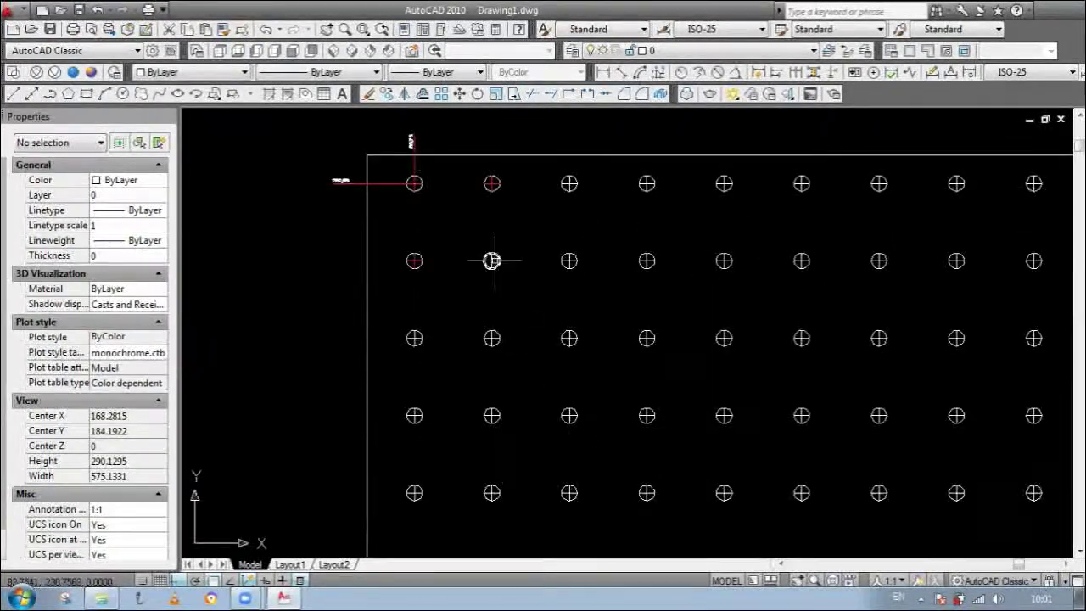
pyautogui.scroll(-3, 461, 216)
pyautogui.scroll(1, 478, 213)
pyautogui.scroll(5, 477, 213)
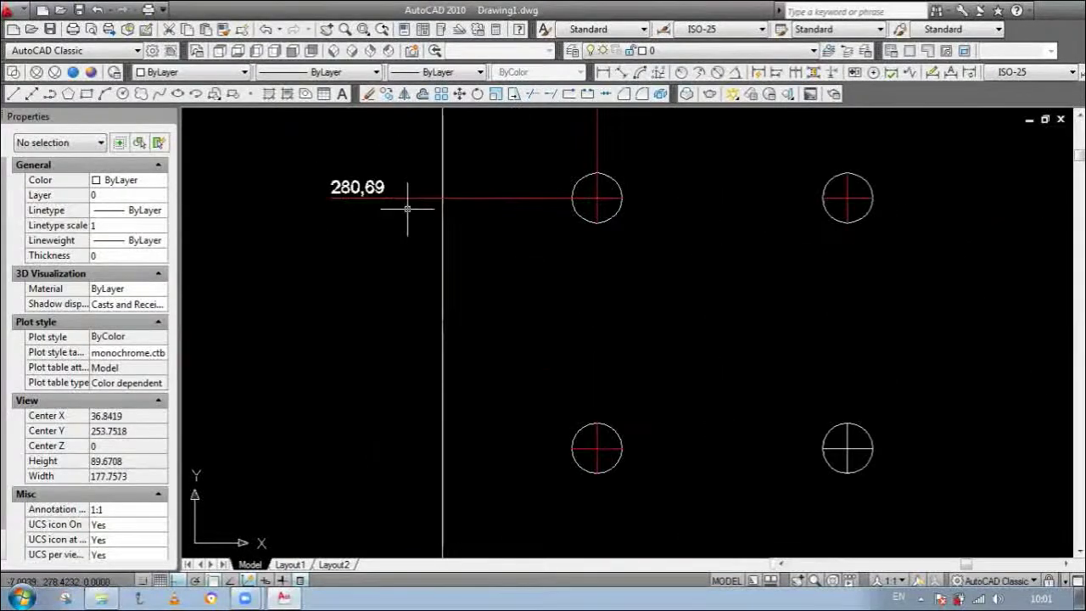
pyautogui.scroll(-3, 407, 207)
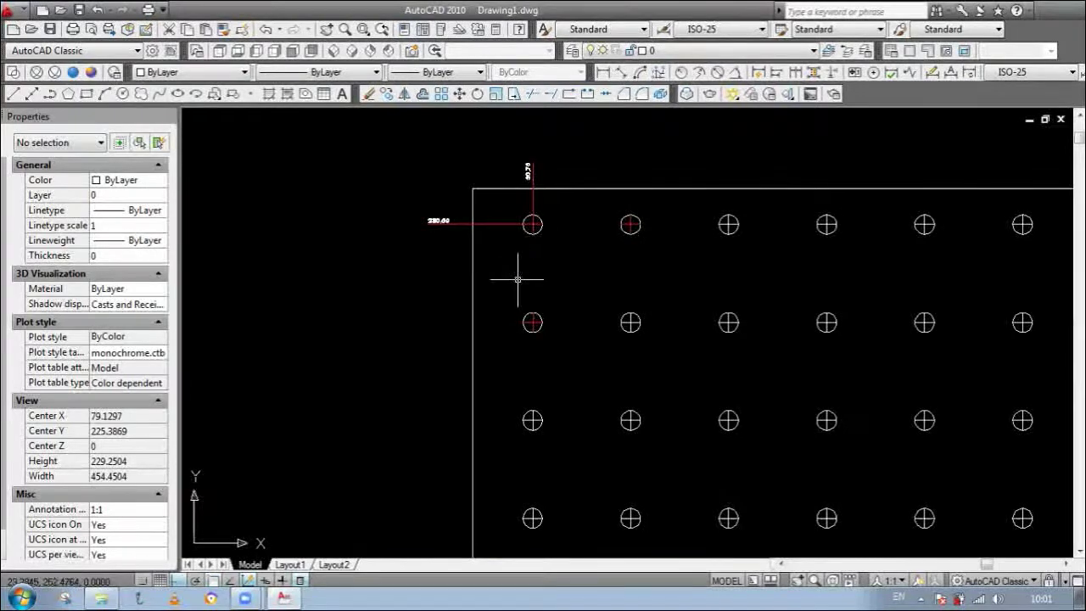
pyautogui.scroll(-6, 475, 254)
pyautogui.scroll(2, 343, 342)
pyautogui.scroll(6, 509, 313)
pyautogui.scroll(-3, 671, 255)
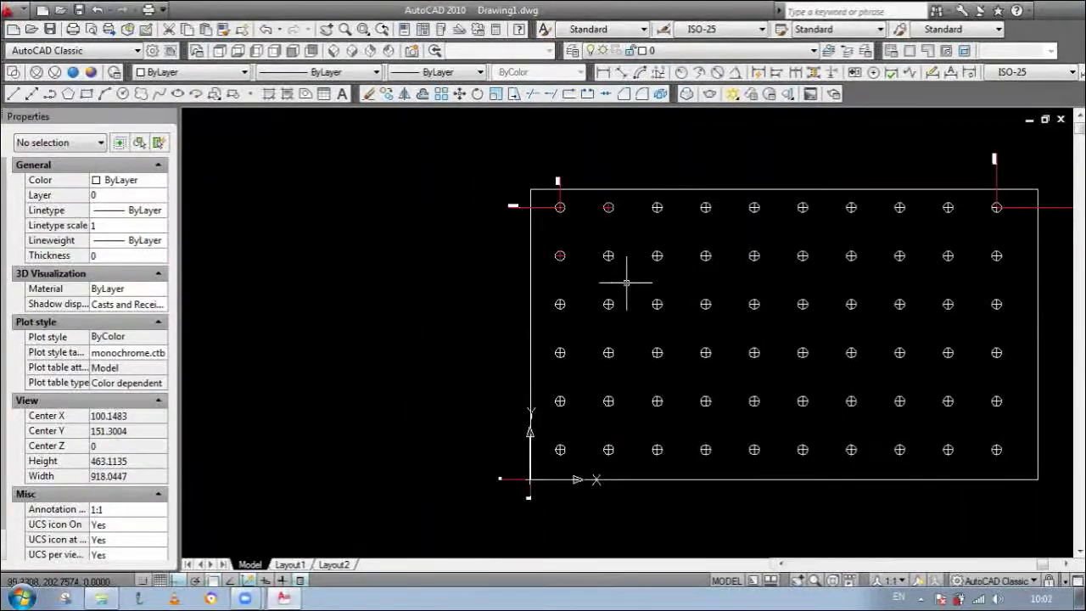
pyautogui.scroll(6, 597, 229)
pyautogui.scroll(-8, 492, 206)
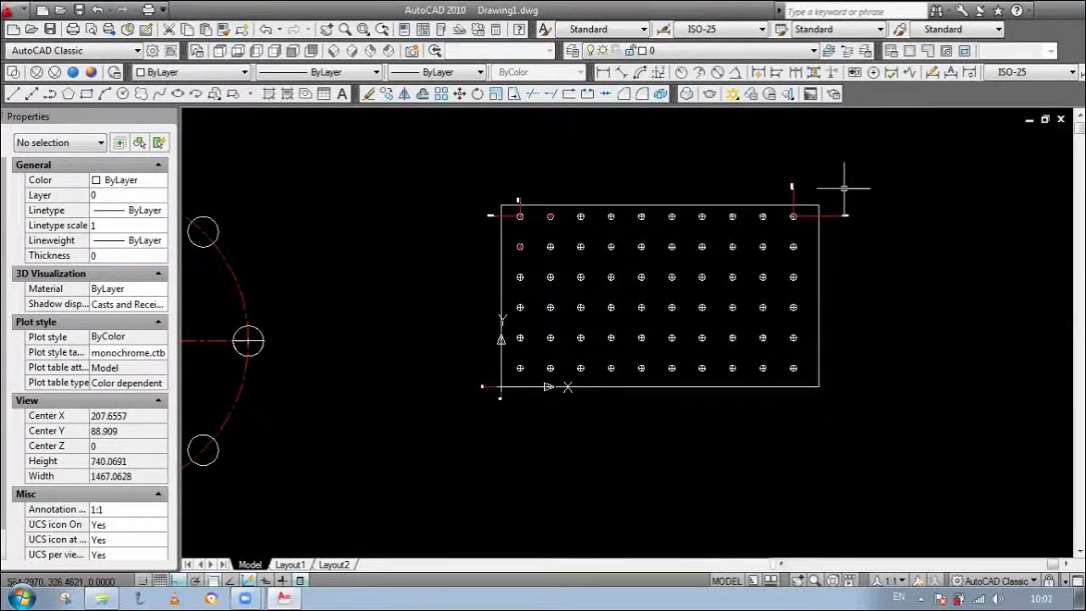
pyautogui.scroll(2, 846, 189)
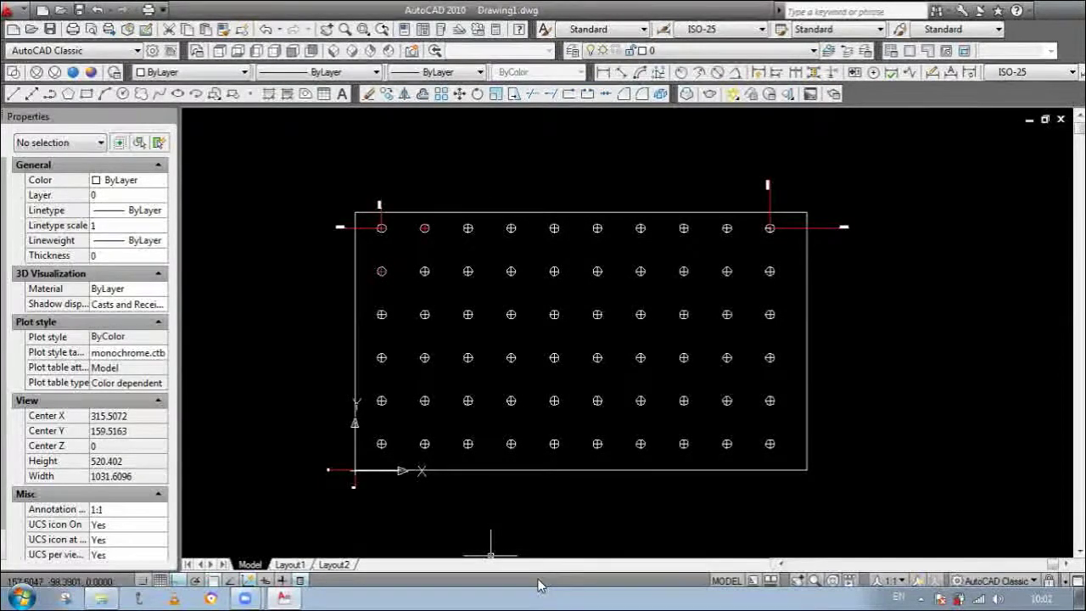
# Step: Examine the dimensioned part views, especially the U-shaped outline of the side view
pyautogui.scroll(-8, 568, 262)
pyautogui.scroll(3, 538, 331)
pyautogui.scroll(-8, 550, 325)
pyautogui.scroll(12, 413, 409)
pyautogui.scroll(2, 407, 429)
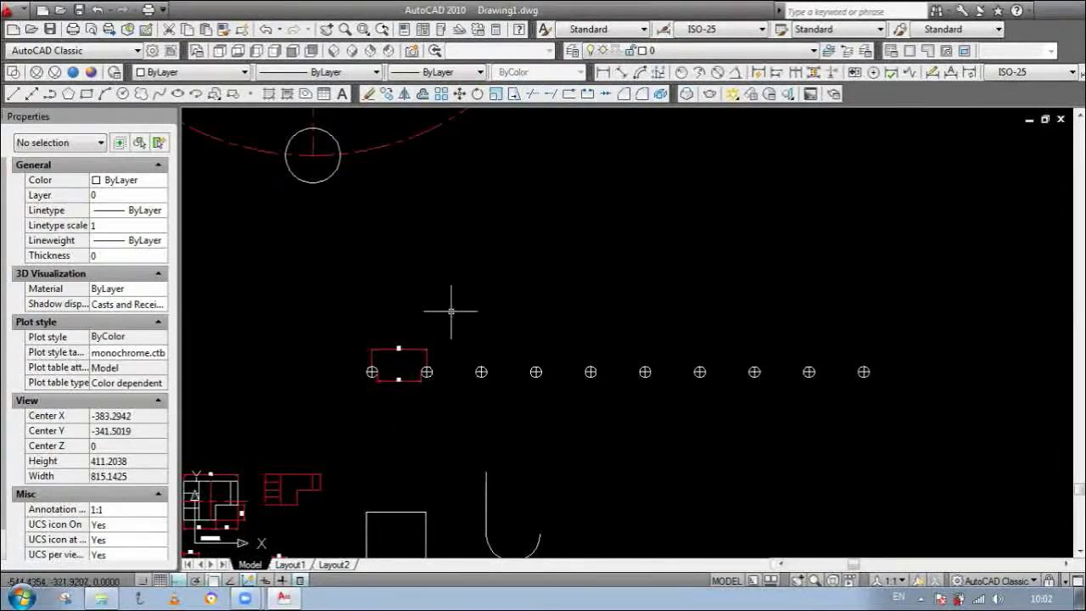
pyautogui.scroll(-8, 451, 311)
pyautogui.scroll(12, 418, 358)
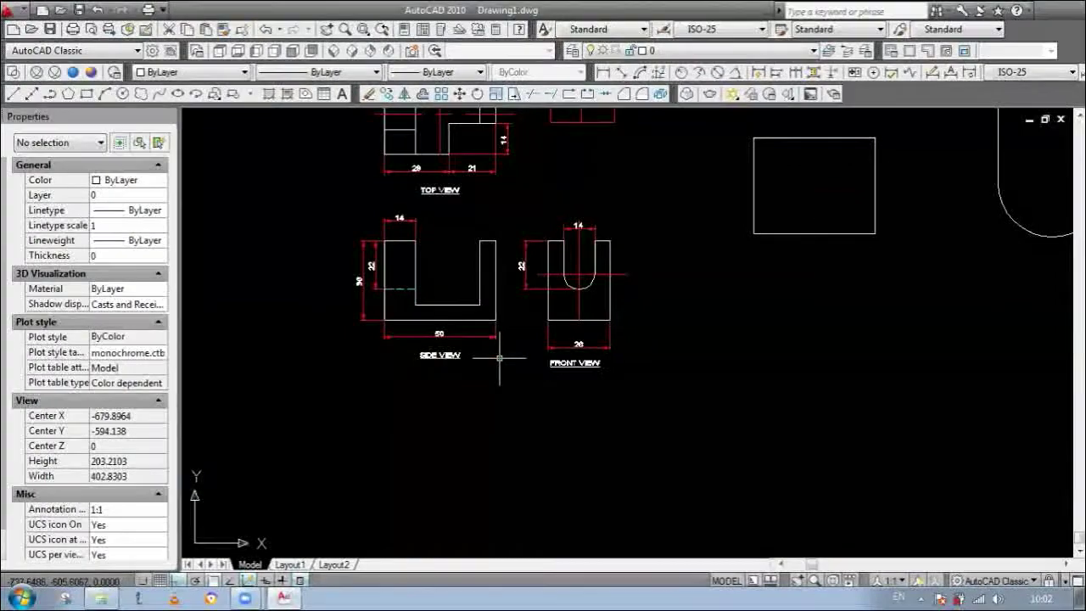
pyautogui.scroll(7, 364, 293)
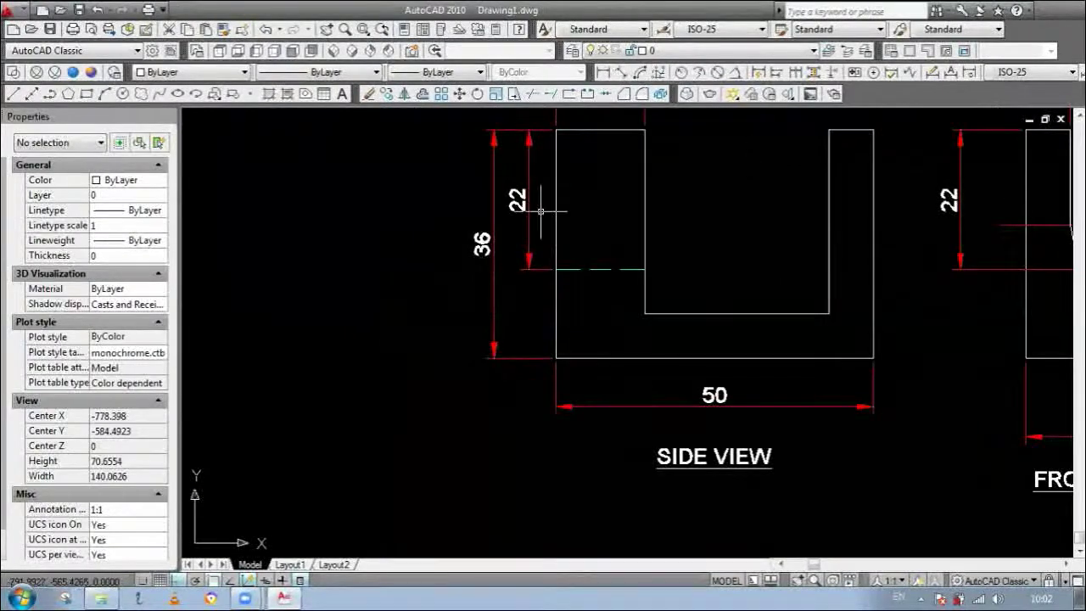
pyautogui.scroll(-9, 540, 211)
pyautogui.scroll(-1, 570, 320)
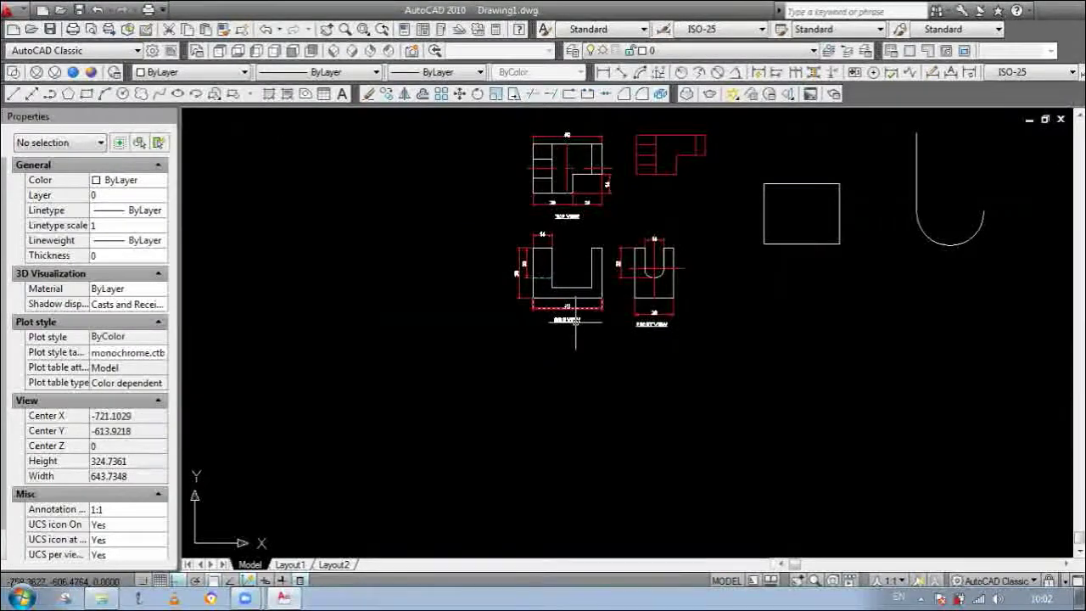
pyautogui.scroll(5, 576, 320)
pyautogui.scroll(-4, 514, 246)
pyautogui.scroll(5, 509, 222)
pyautogui.scroll(-1, 722, 243)
pyautogui.scroll(3, 611, 259)
pyautogui.scroll(-3, 591, 301)
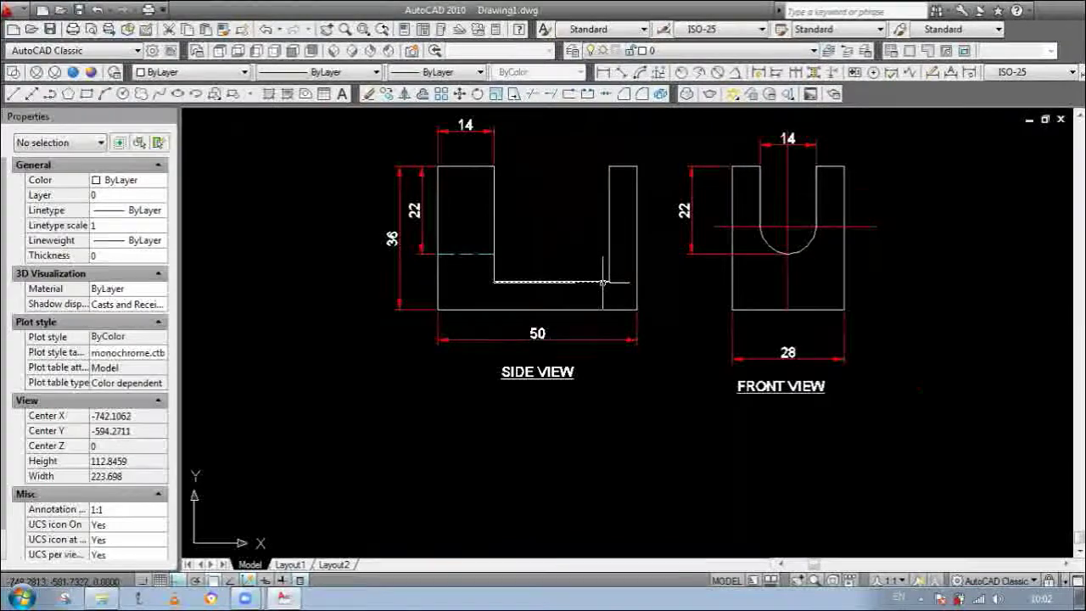
pyautogui.scroll(2, 602, 282)
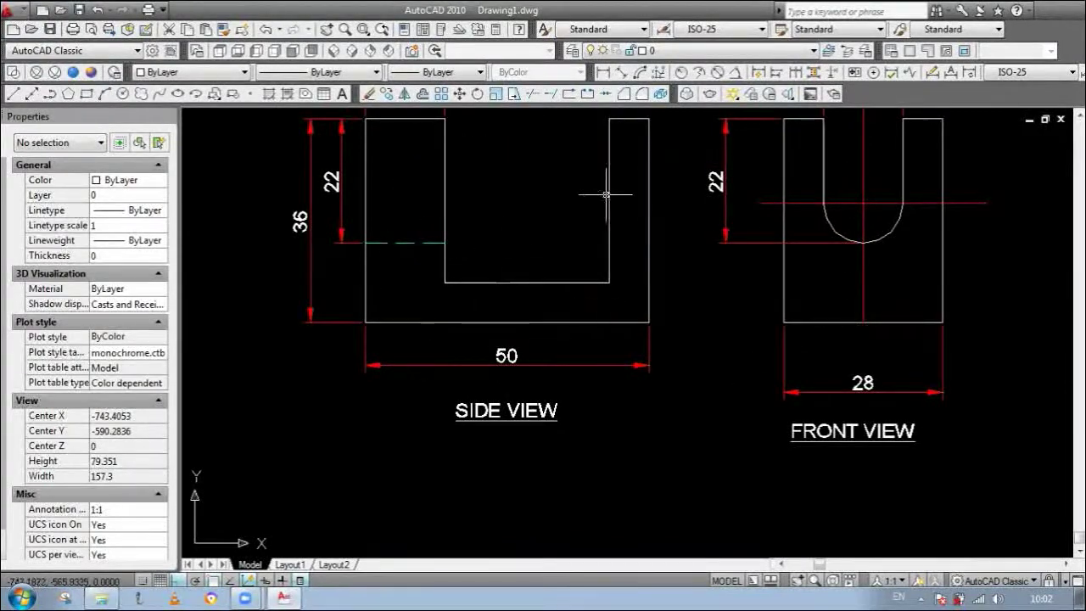
pyautogui.scroll(10, 450, 287)
pyautogui.scroll(4, 452, 290)
pyautogui.scroll(2, 454, 289)
pyautogui.scroll(-10, 414, 271)
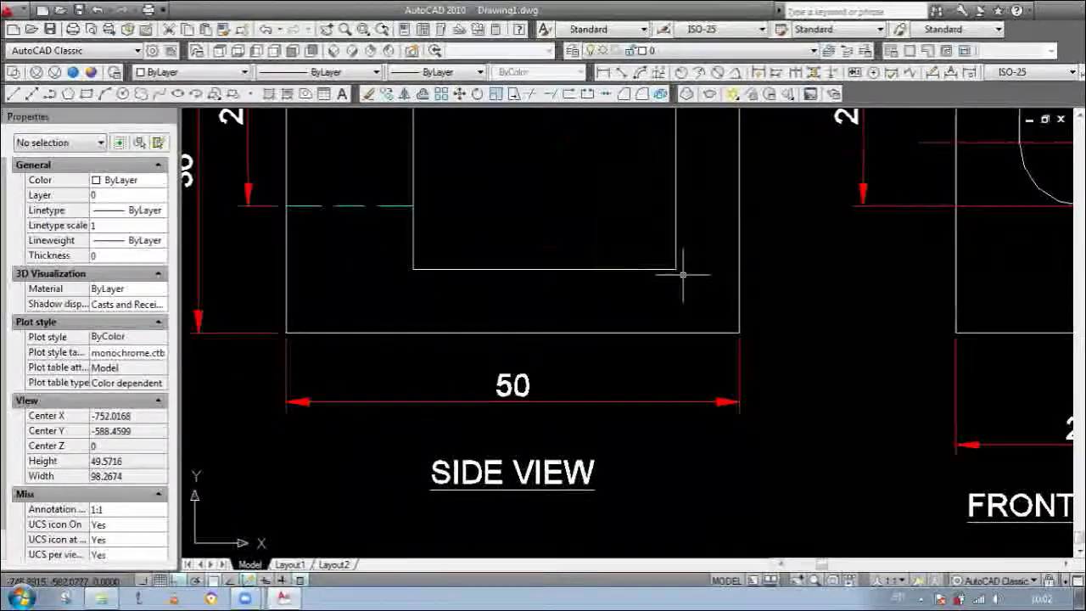
pyautogui.scroll(-5, 687, 274)
pyautogui.scroll(-2, 584, 274)
pyautogui.scroll(3, 584, 273)
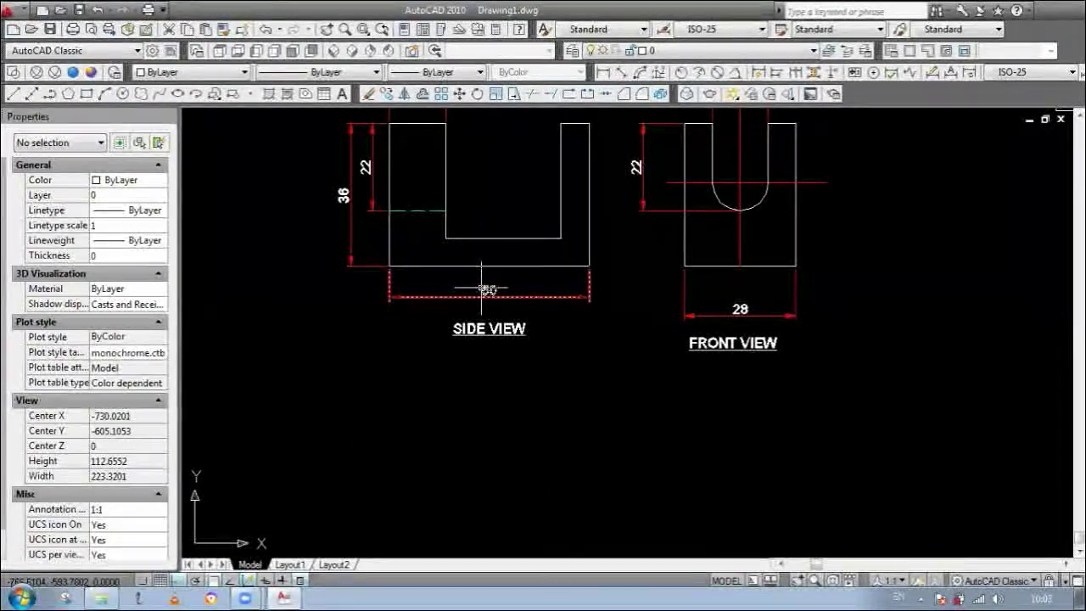
# Step: Start a hatch with the predefined ANSI31 pattern and set its scale to 30
pyautogui.write('h')
pyautogui.press('Return')
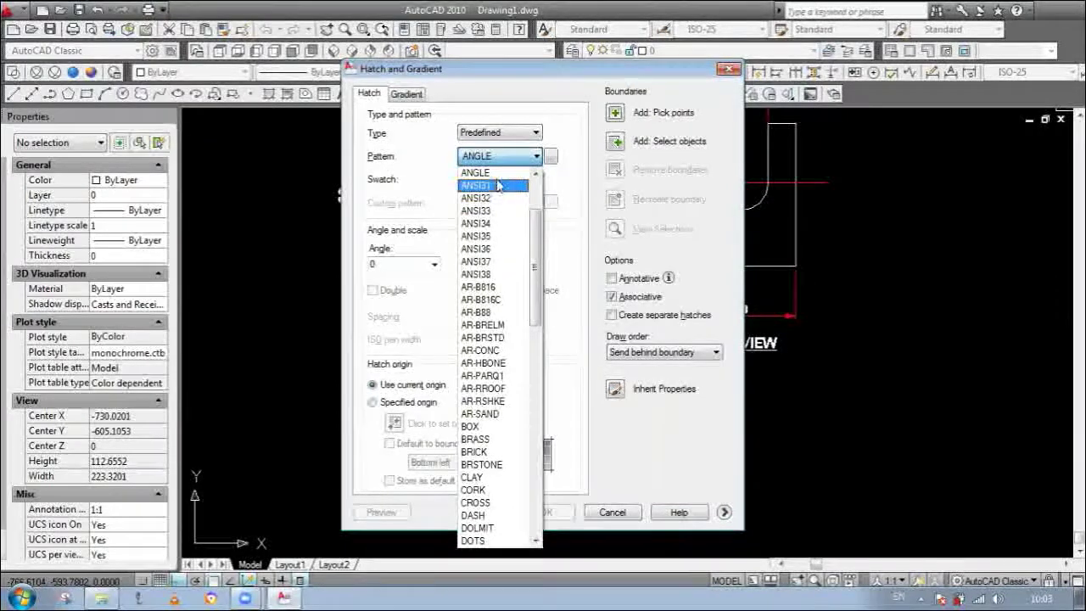
pyautogui.click(498, 187)
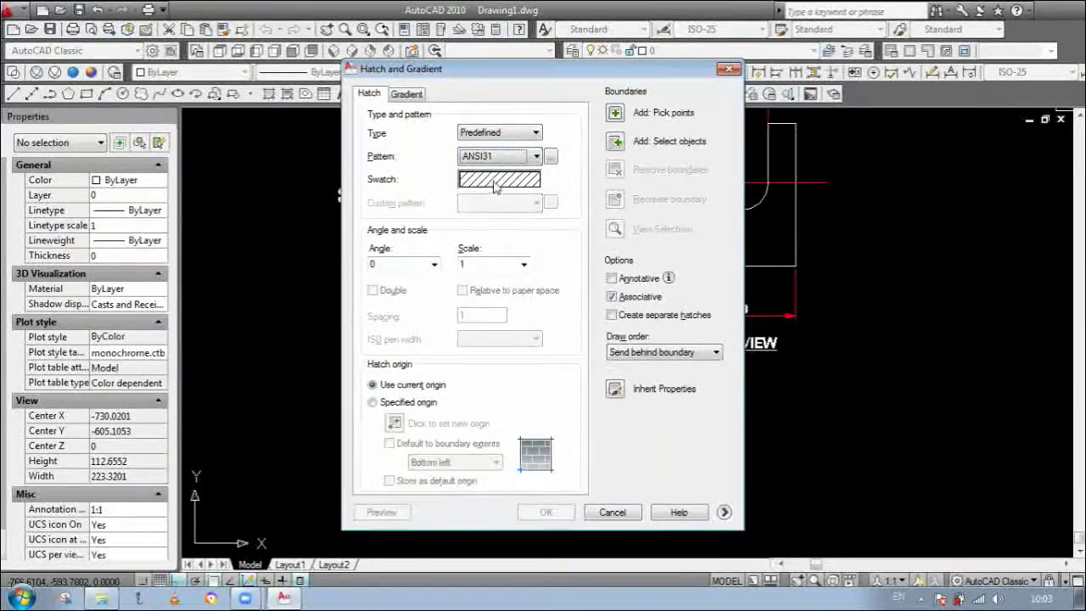
pyautogui.doubleClick(480, 264)
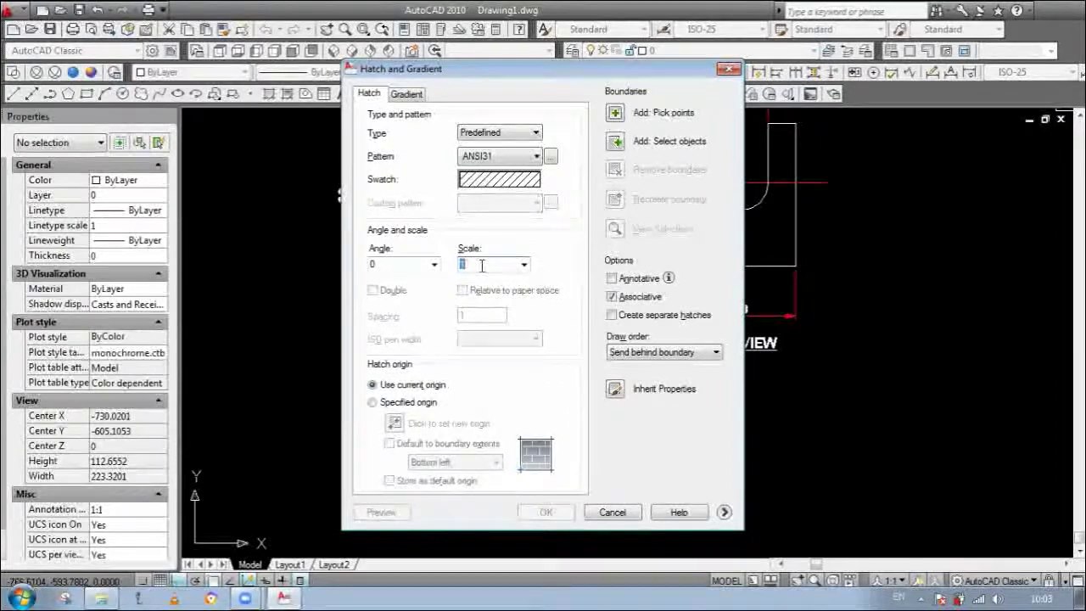
pyautogui.write('30')
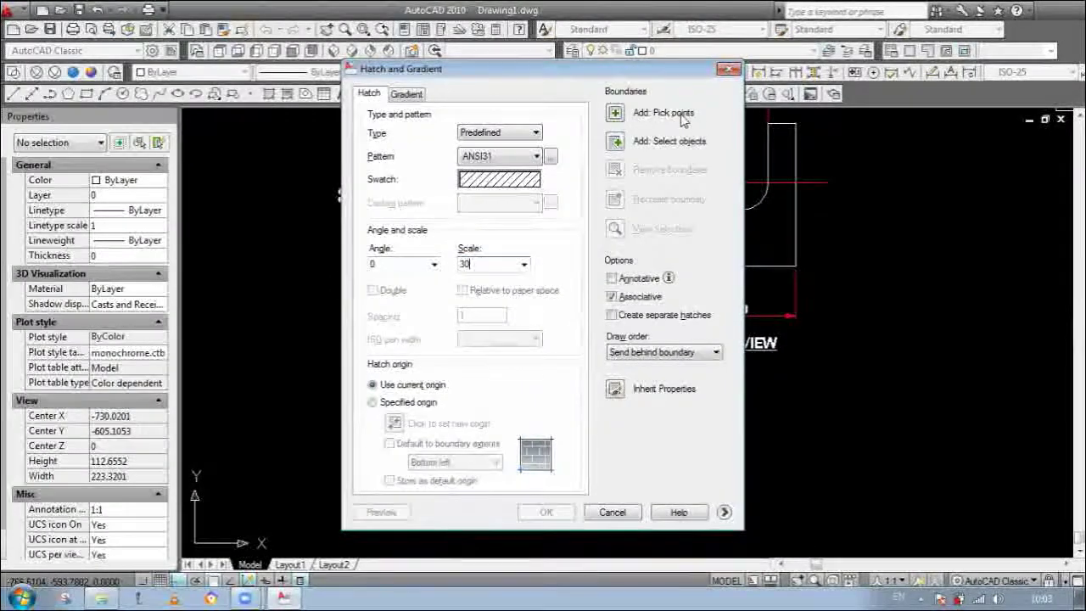
# Step: Try to hatch the side view's U-shaped section below the dashed line by picking a point inside it
pyautogui.click(615, 116)
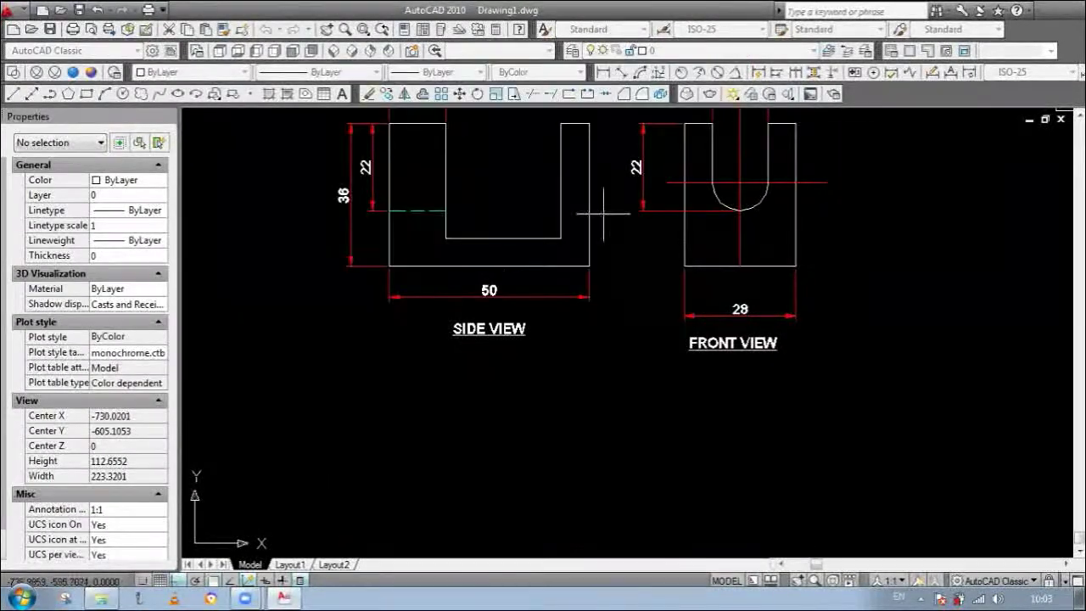
pyautogui.scroll(2, 488, 265)
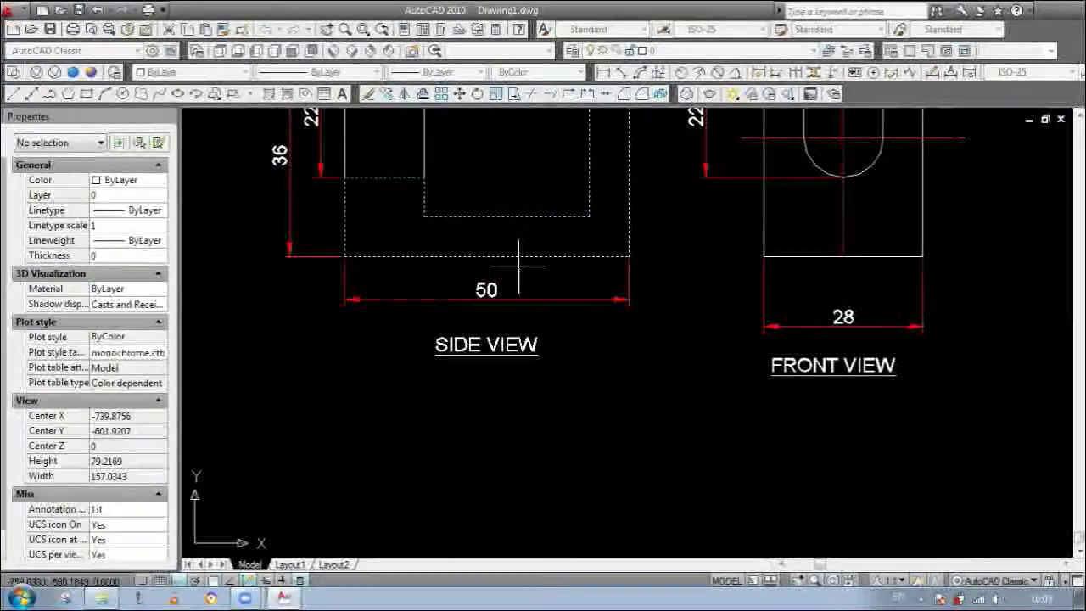
pyautogui.scroll(-3, 516, 252)
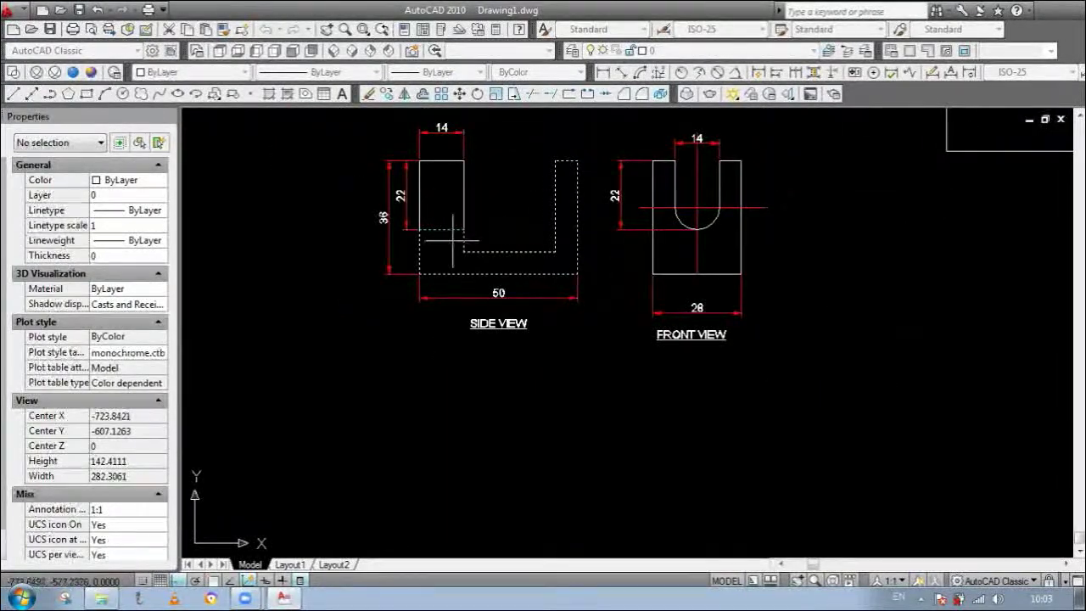
pyautogui.scroll(3, 452, 241)
pyautogui.scroll(-3, 613, 220)
pyautogui.scroll(3, 622, 268)
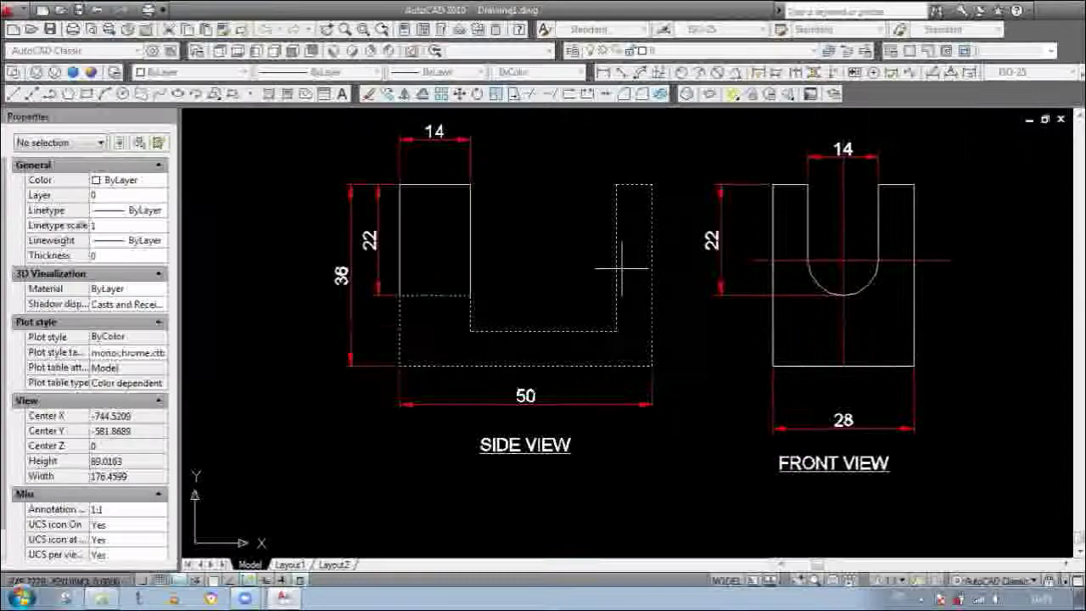
pyautogui.press('Return')
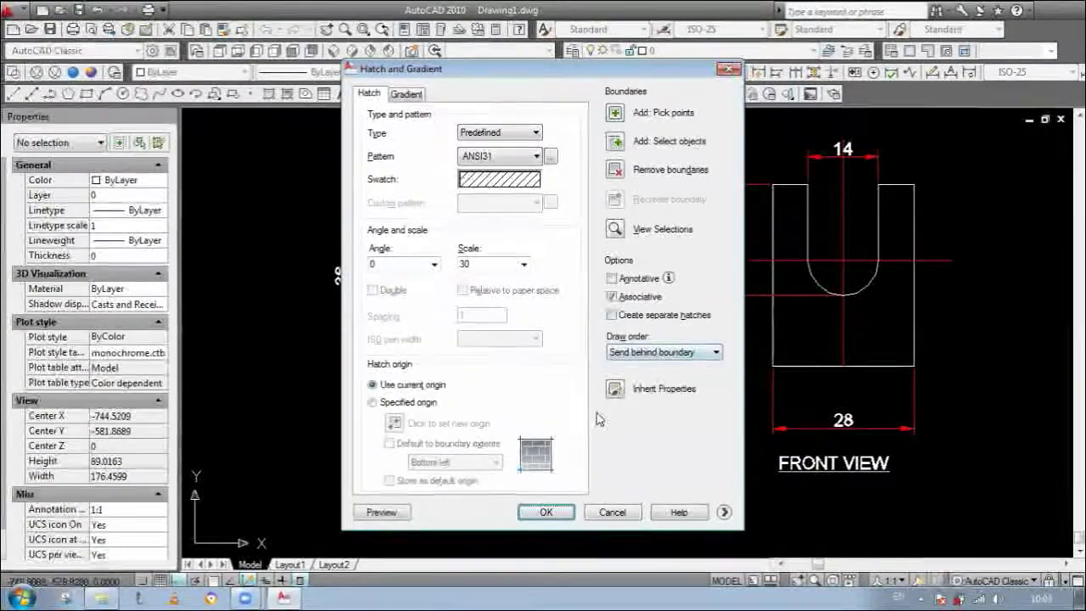
pyautogui.click(560, 513)
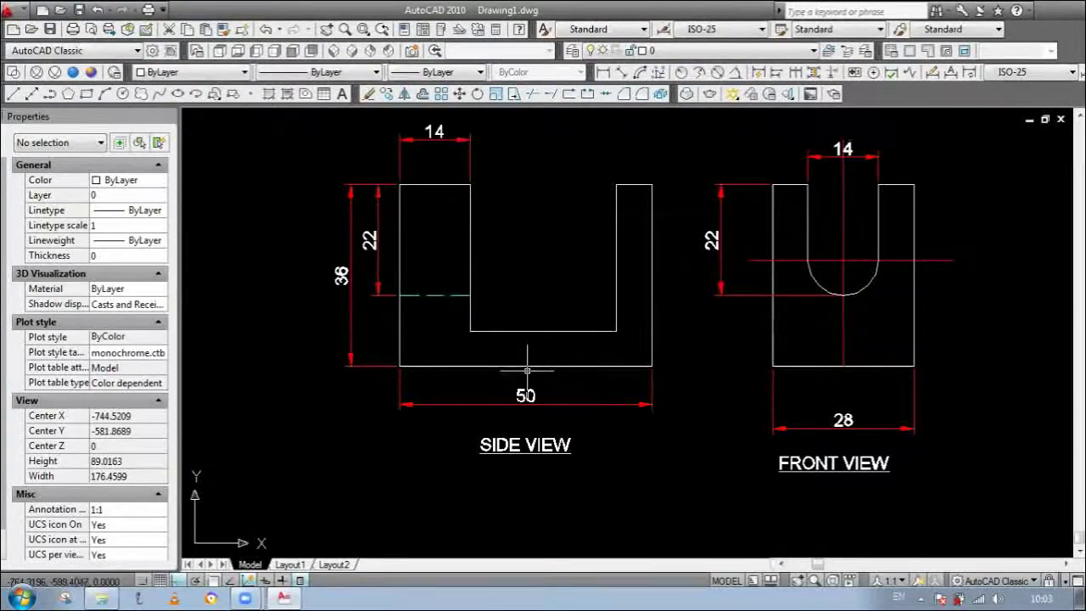
# Step: Try once more to fill the side view's section with the ANSI31 hatch at scale 30
pyautogui.press('Return')
pyautogui.click(613, 115)
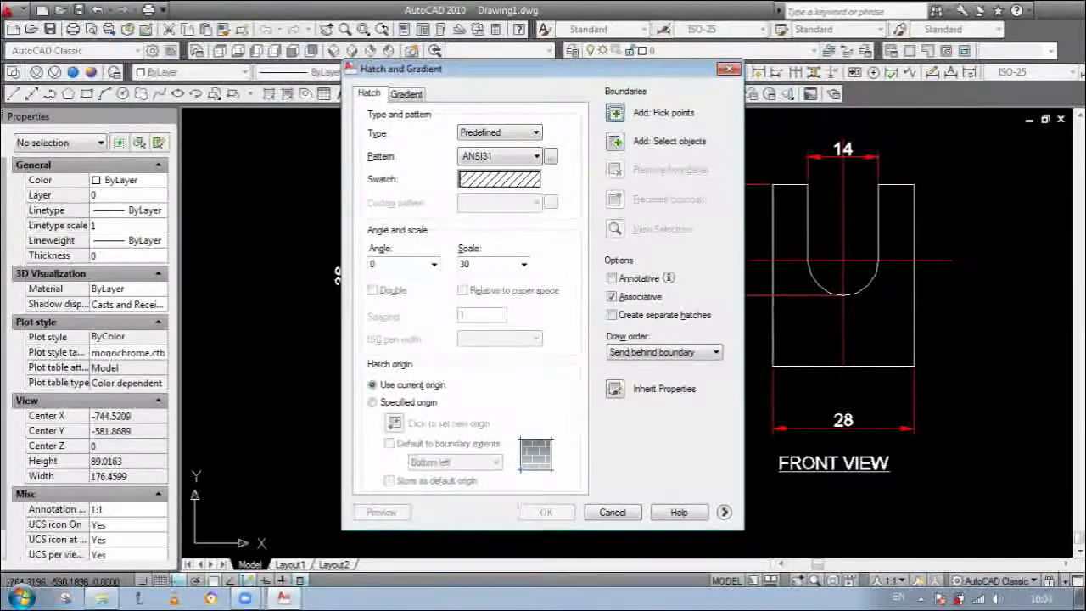
pyautogui.click(547, 363)
pyautogui.press('Return')
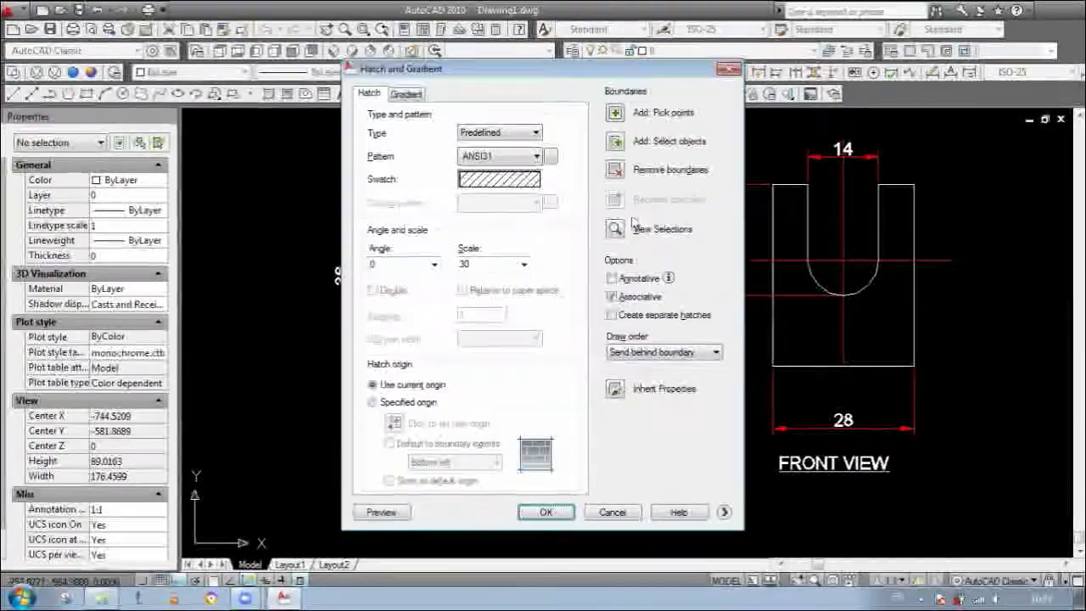
pyautogui.click(548, 513)
pyautogui.press('Return')
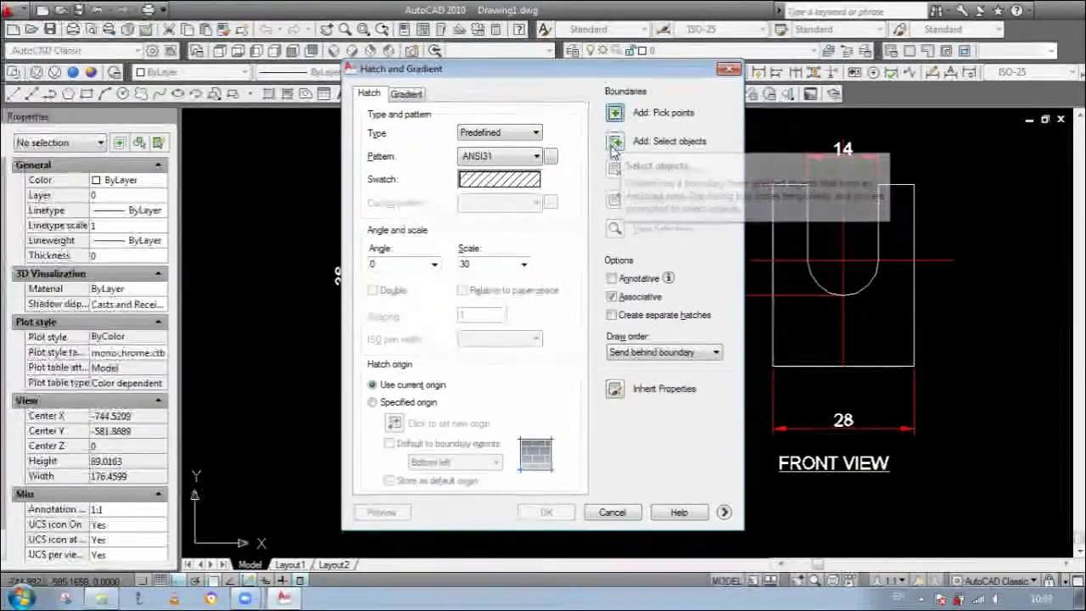
pyautogui.click(625, 144)
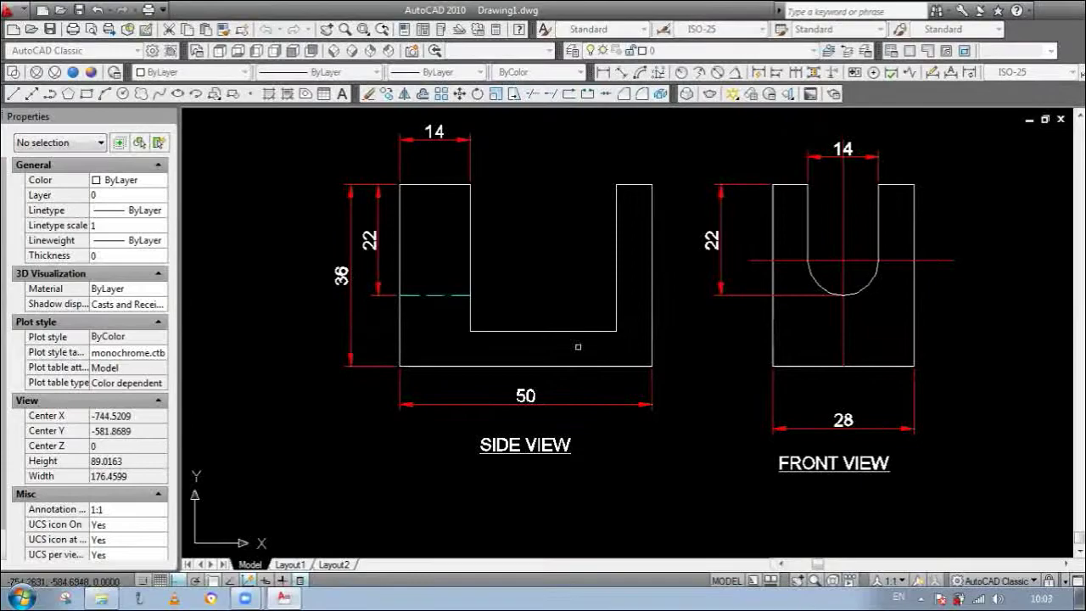
pyautogui.press('Return')
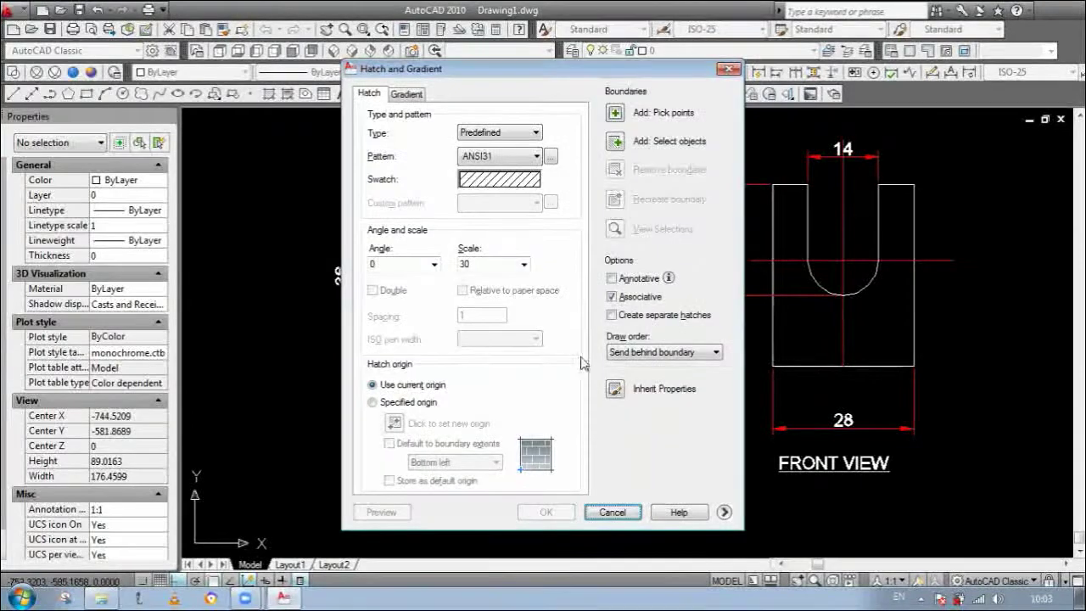
pyautogui.click(617, 144)
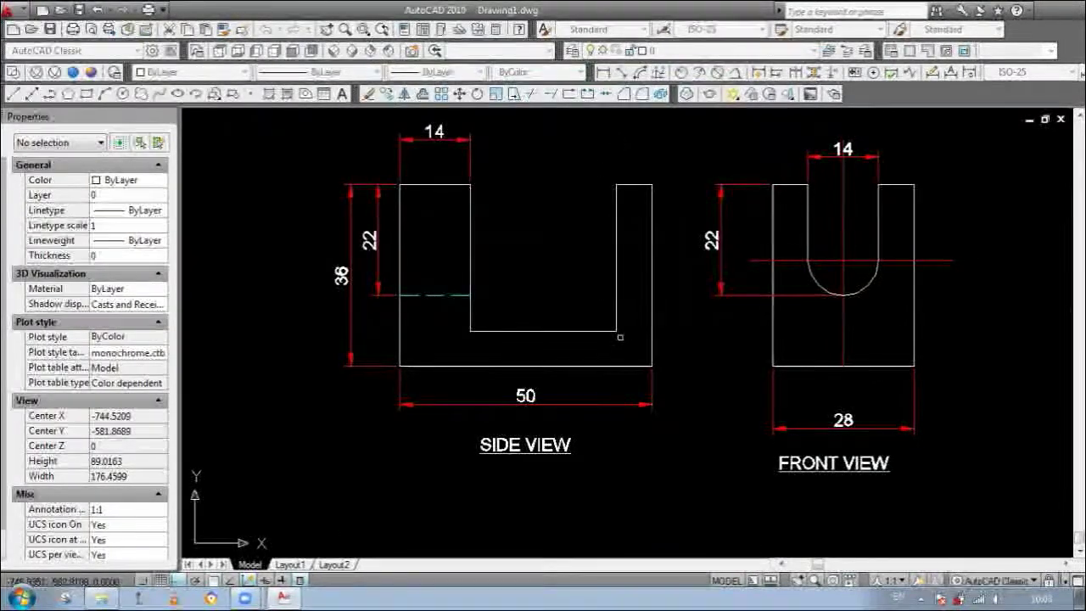
pyautogui.press('Return')
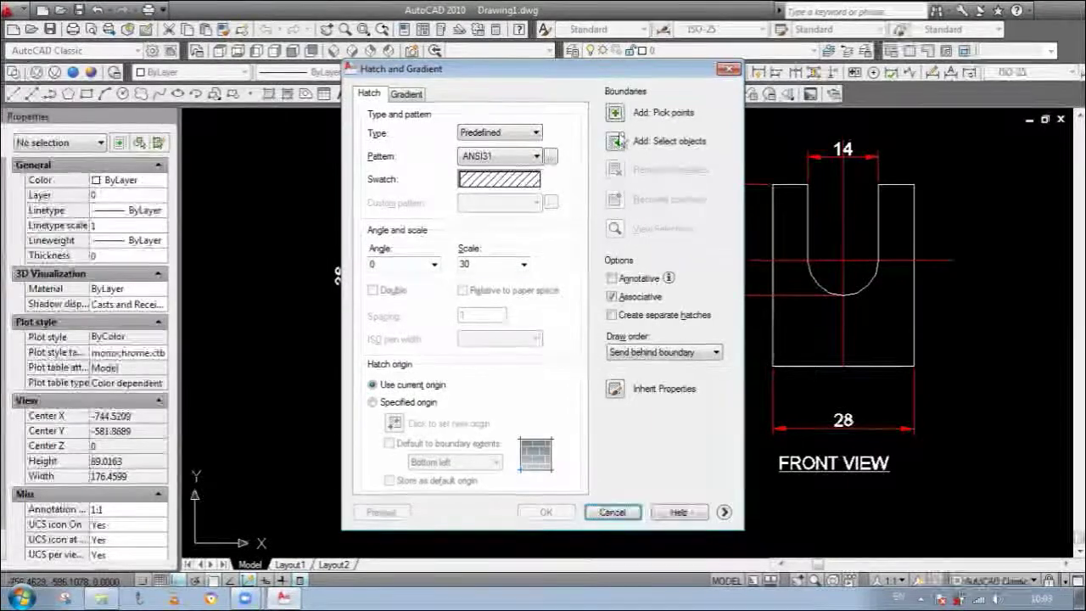
# Step: Set the hatch scale to 1 and fill the side view's section below the dashed line with ANSI31
pyautogui.doubleClick(494, 264)
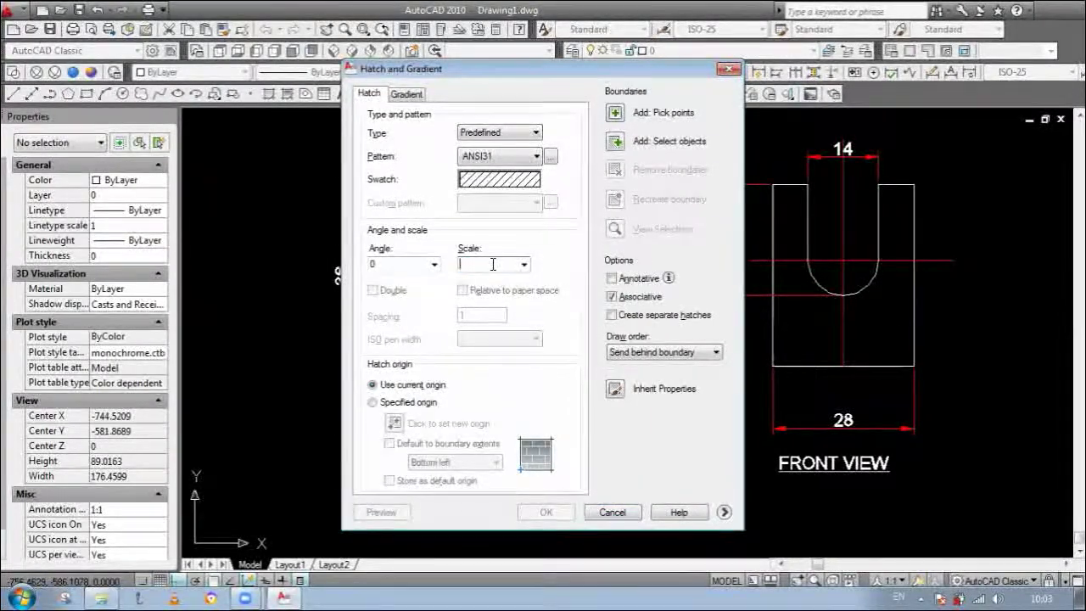
pyautogui.write('1')
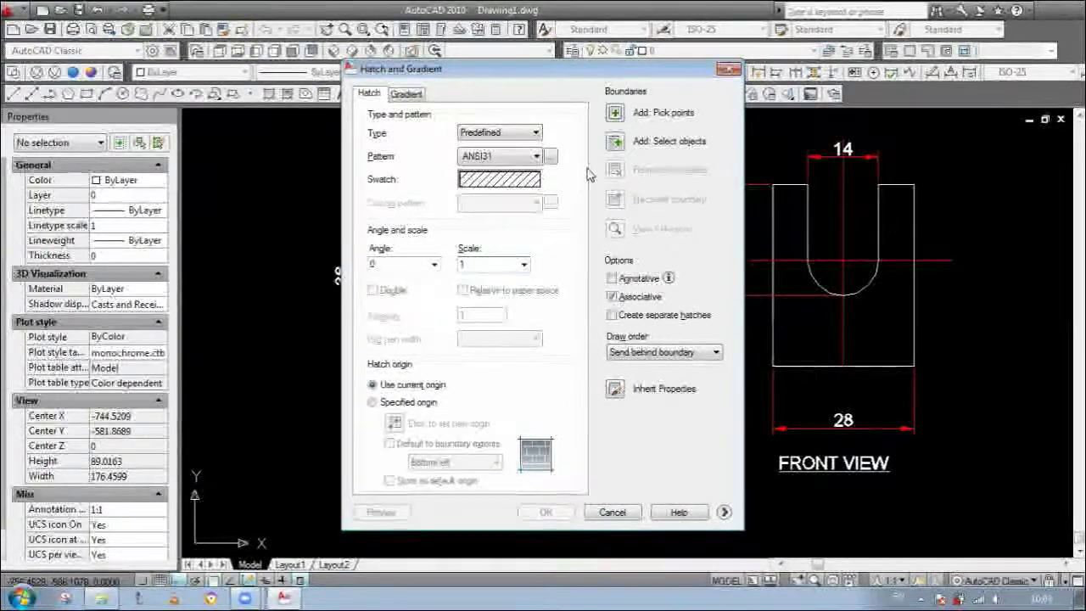
pyautogui.click(617, 143)
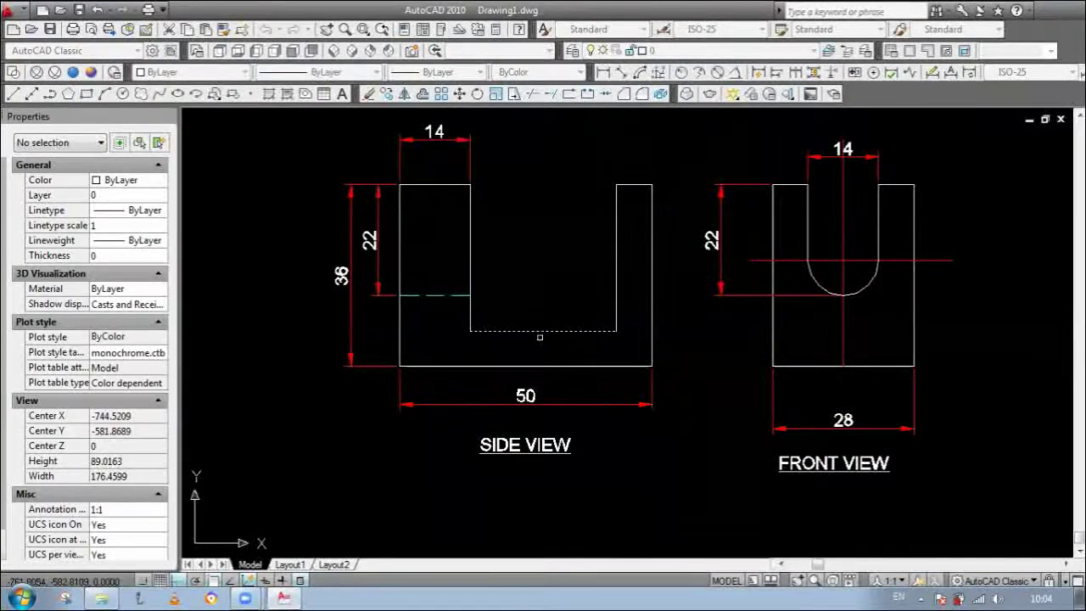
pyautogui.press('Escape')
pyautogui.click(619, 116)
pyautogui.click(524, 348)
pyautogui.press('Return')
pyautogui.press('Return')
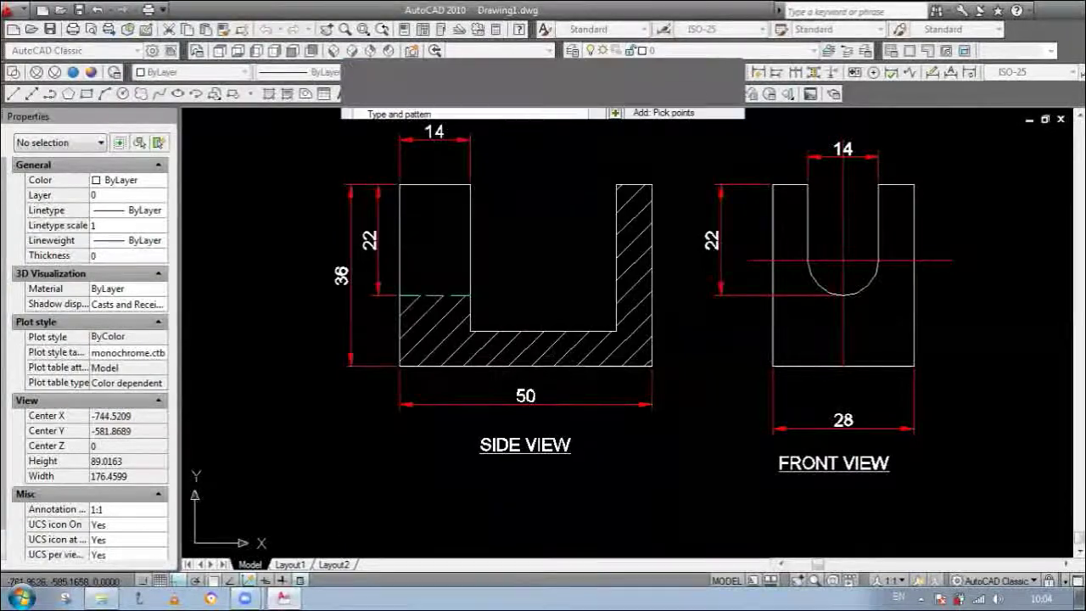
pyautogui.scroll(4, 563, 351)
pyautogui.scroll(-5, 517, 351)
pyautogui.scroll(2, 573, 346)
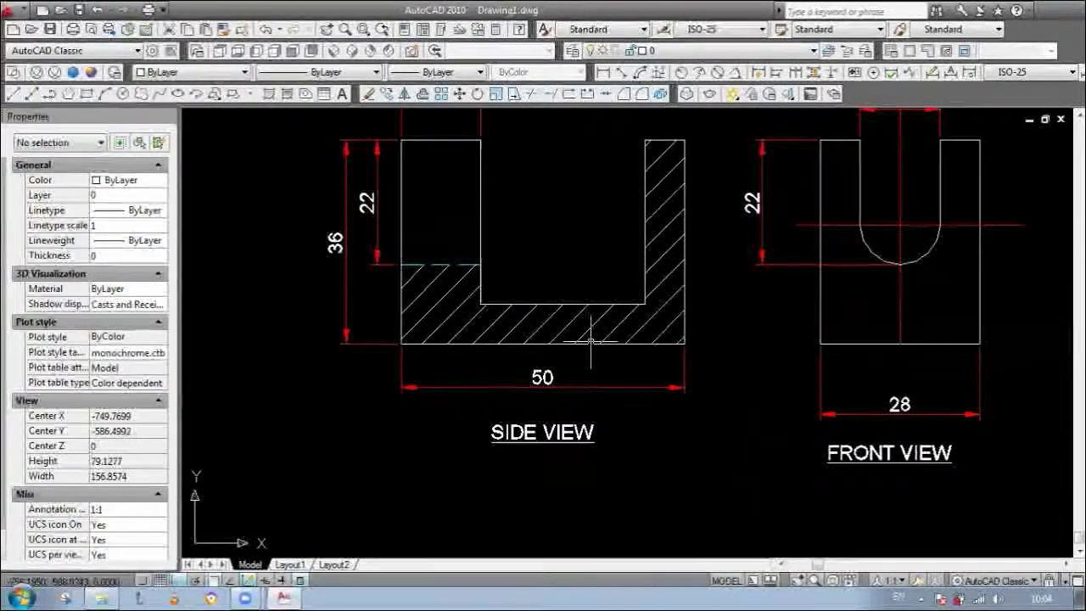
# Step: Erase the hatch from the side view's section
pyautogui.write('e')
pyautogui.press('Return')
pyautogui.click(566, 329)
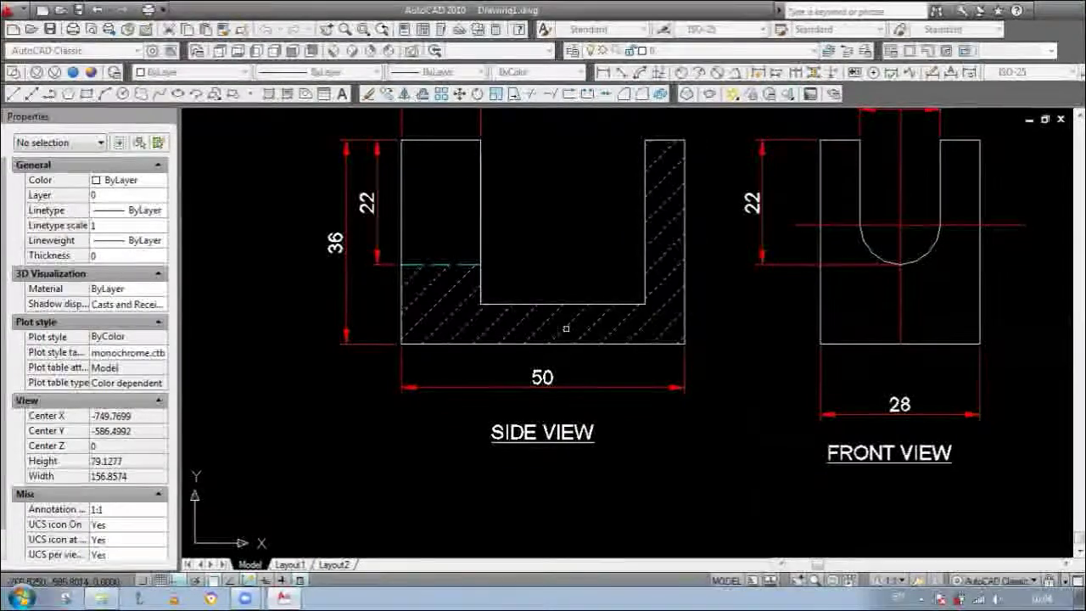
pyautogui.press('Return')
pyautogui.scroll(-4, 556, 328)
pyautogui.scroll(3, 558, 348)
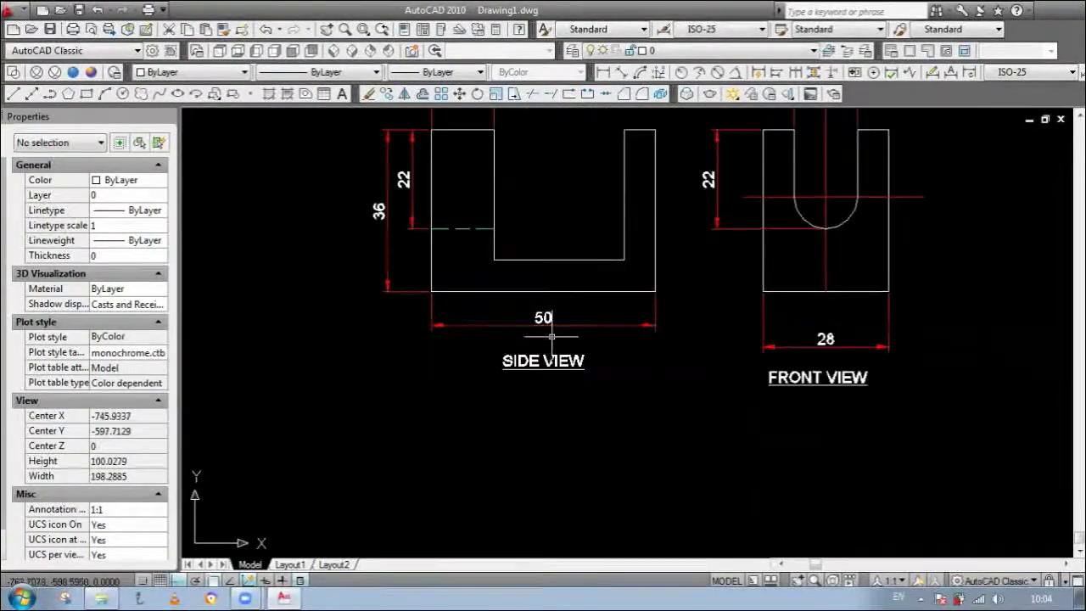
pyautogui.scroll(2, 475, 261)
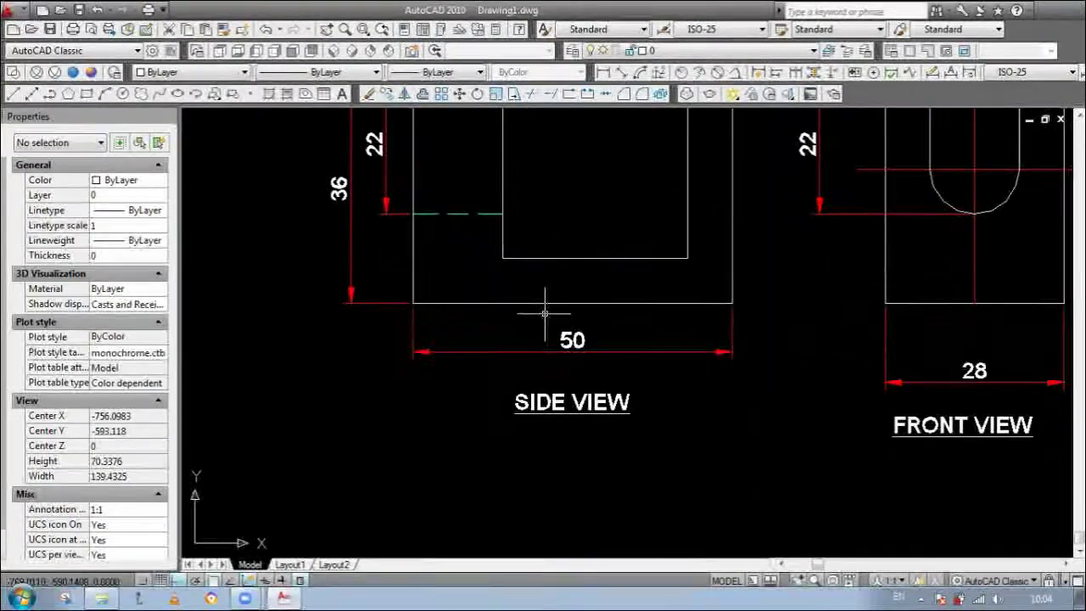
pyautogui.scroll(-2, 564, 297)
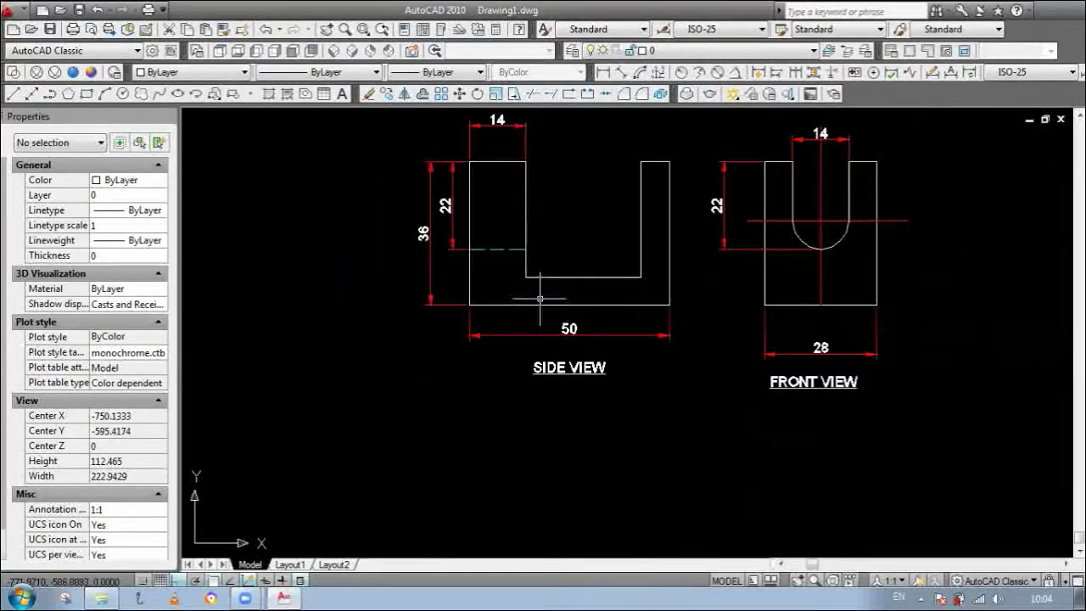
# Step: Hatch the side view's section below the dashed line with ANSI31 at a 90-degree angle and scale 1
pyautogui.write('h')
pyautogui.press('Return')
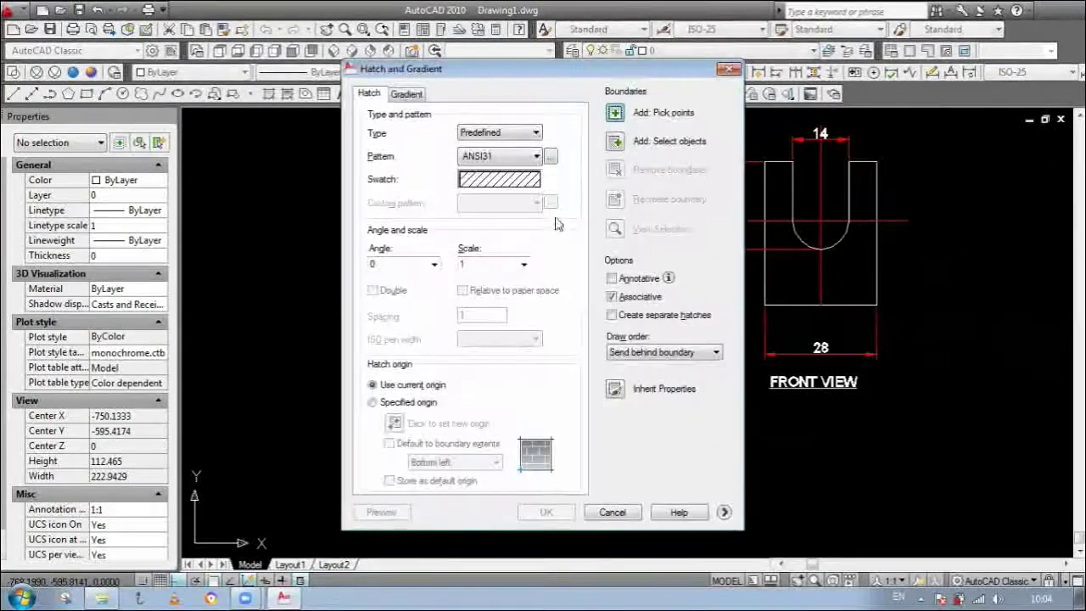
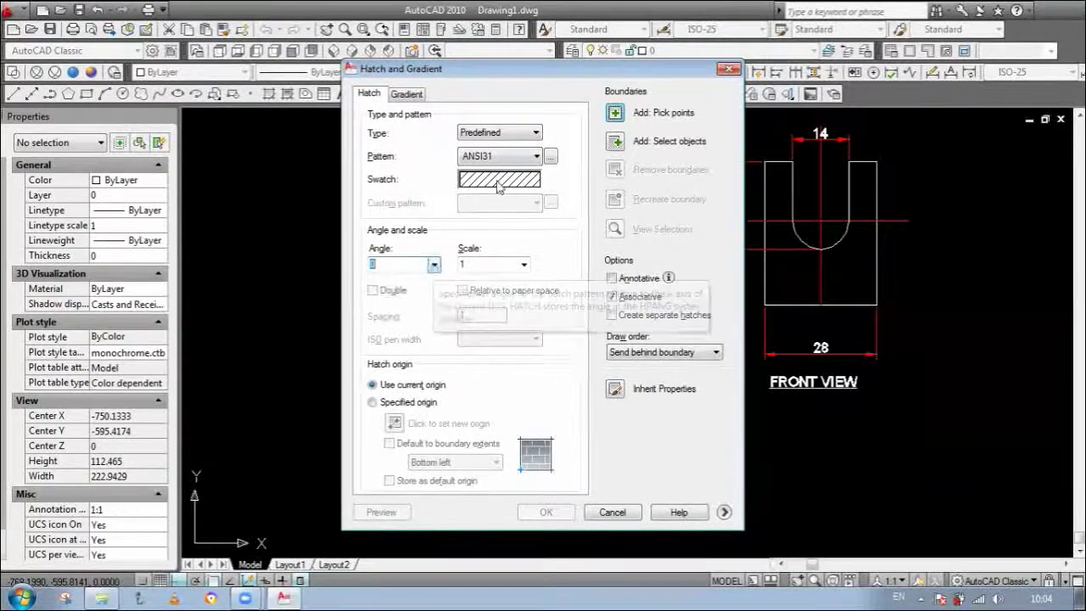
pyautogui.click(434, 264)
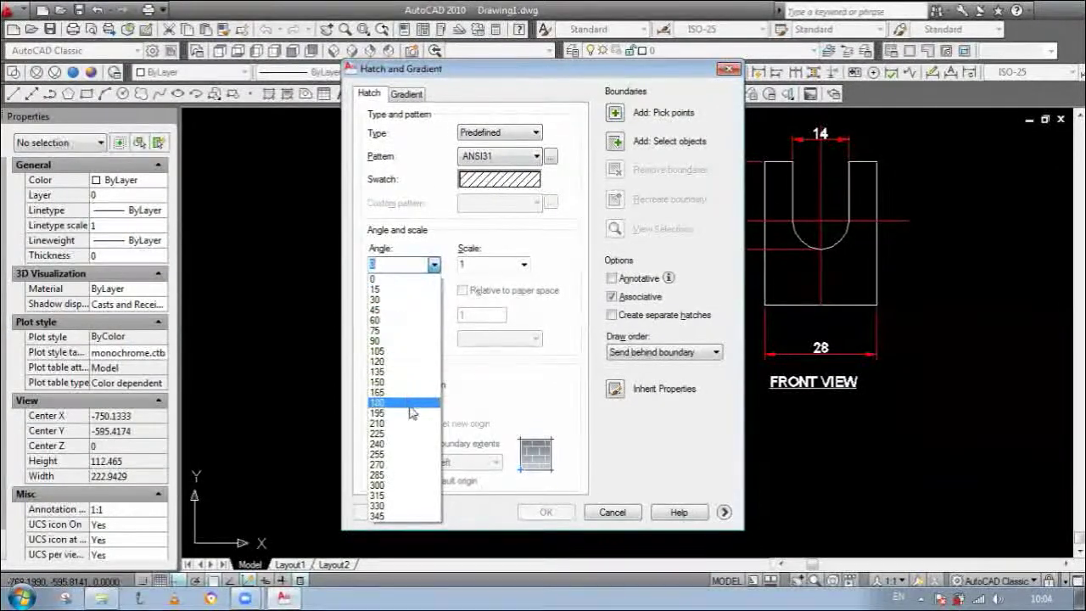
pyautogui.click(388, 341)
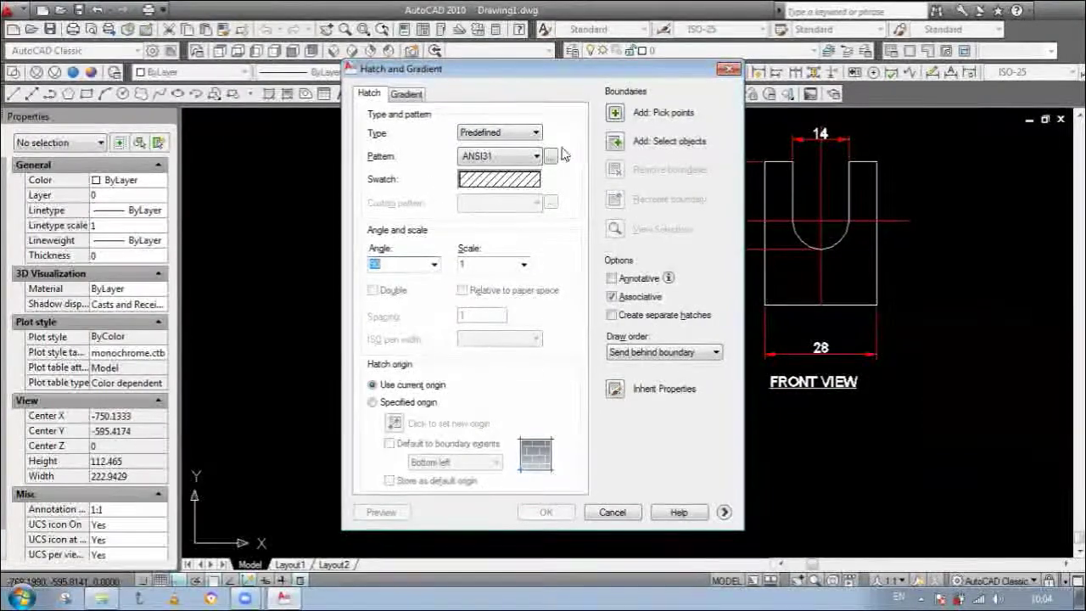
pyautogui.click(615, 112)
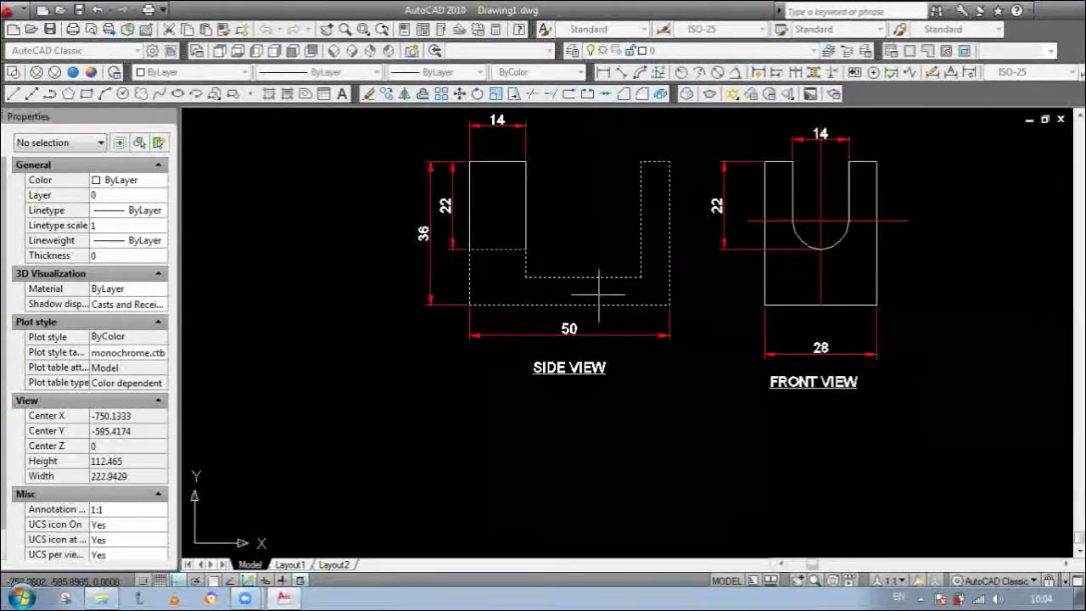
pyautogui.press('Return')
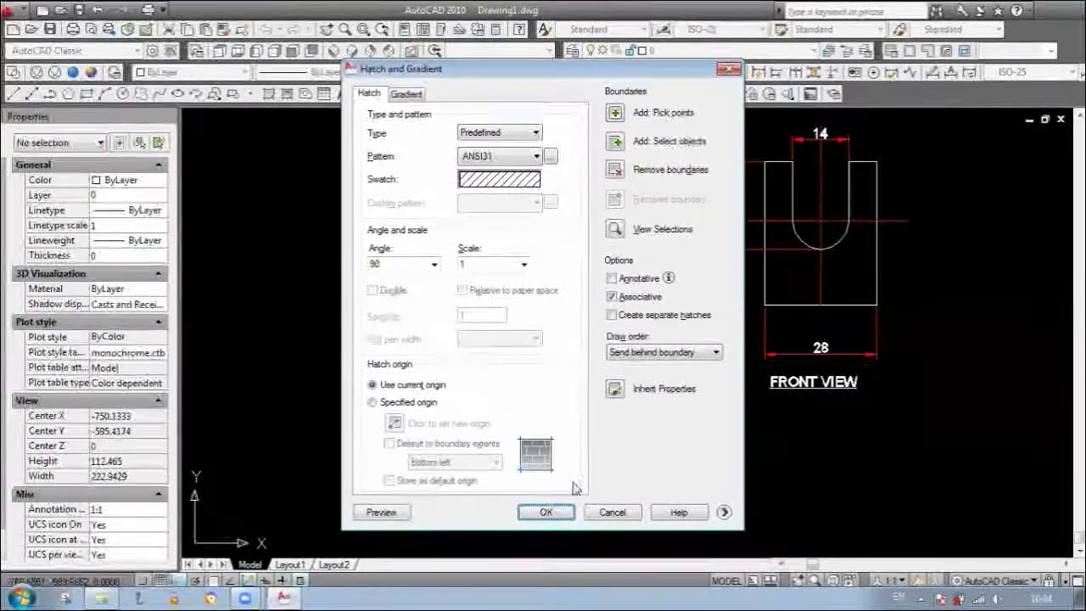
pyautogui.click(556, 511)
pyautogui.scroll(3, 566, 311)
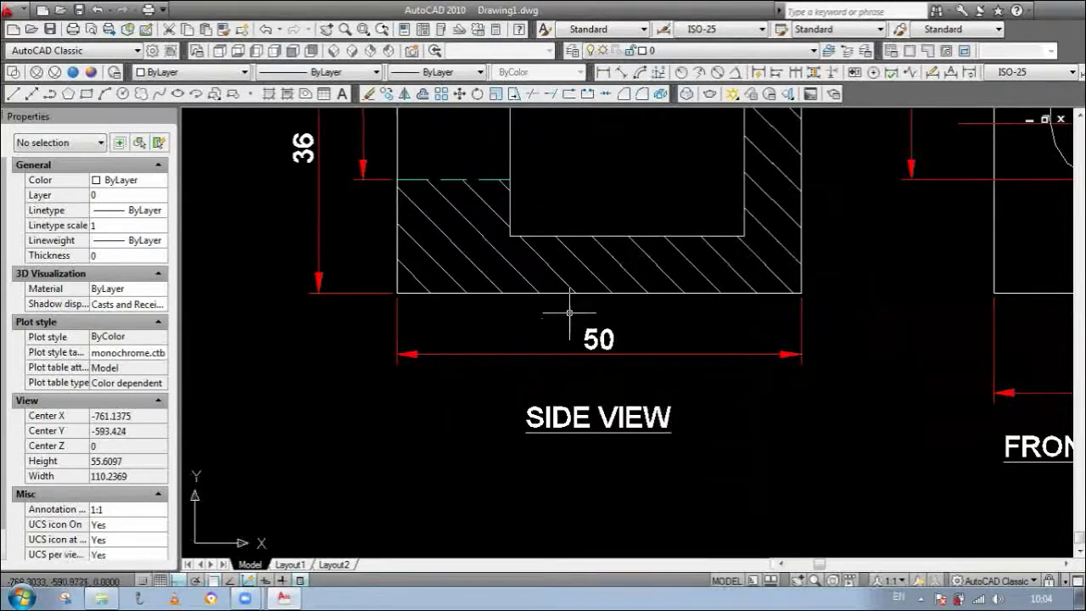
# Step: Hatch the side view's section below the dashed line with ANSI31 at angle 0 and scale 1
pyautogui.scroll(-3, 568, 326)
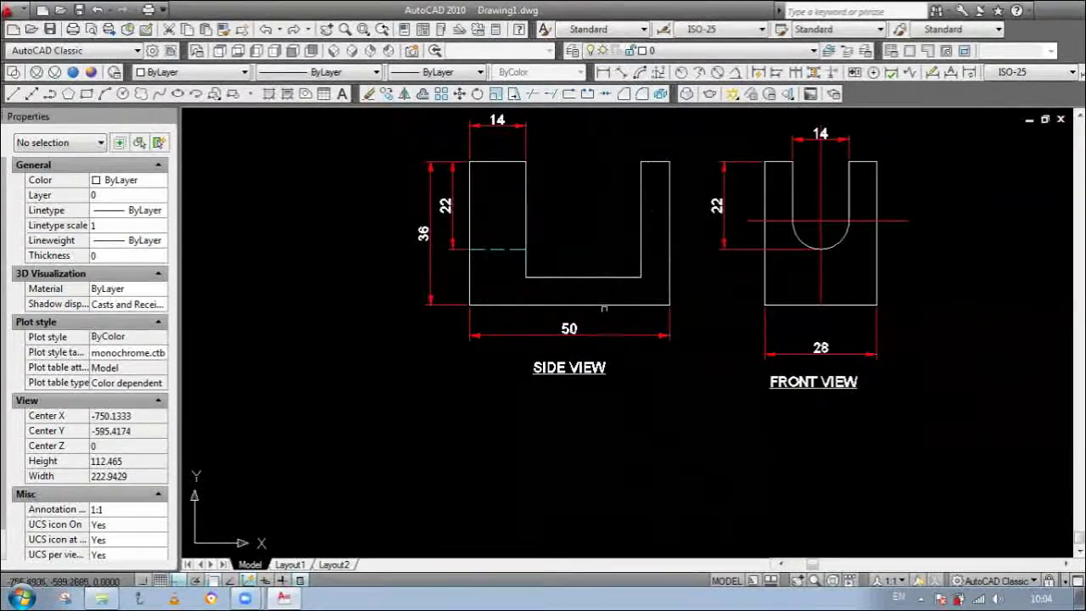
pyautogui.press('Return')
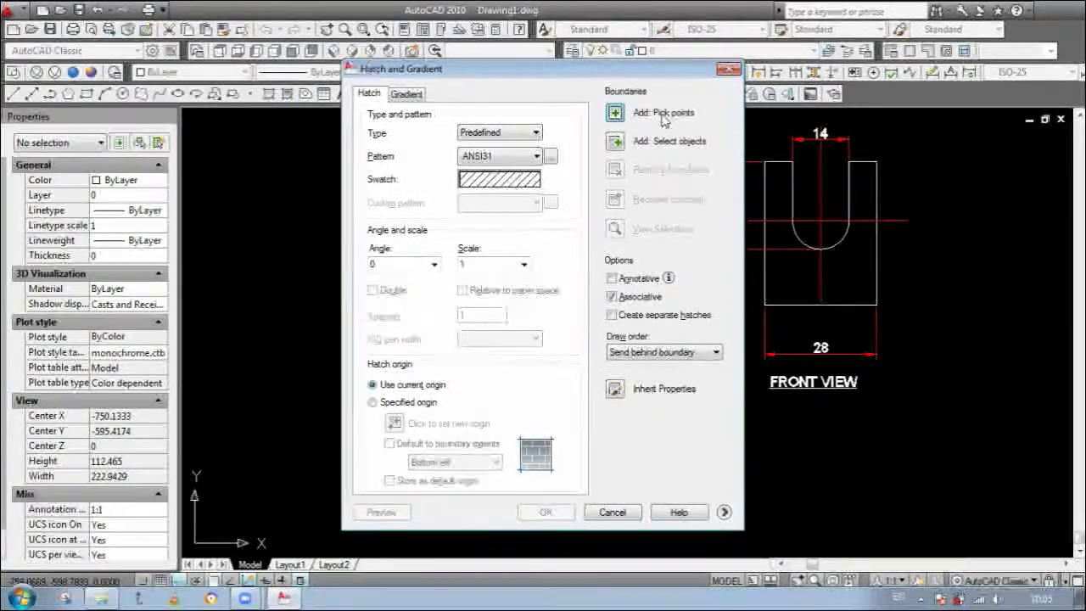
pyautogui.click(618, 114)
pyautogui.click(591, 255)
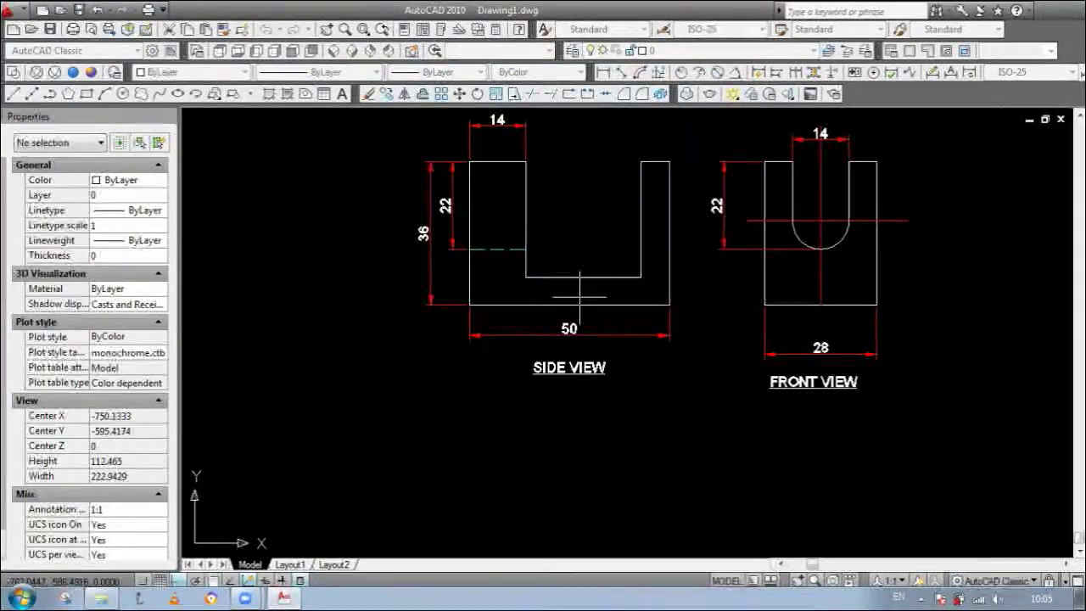
pyautogui.scroll(2, 581, 289)
pyautogui.press('Return')
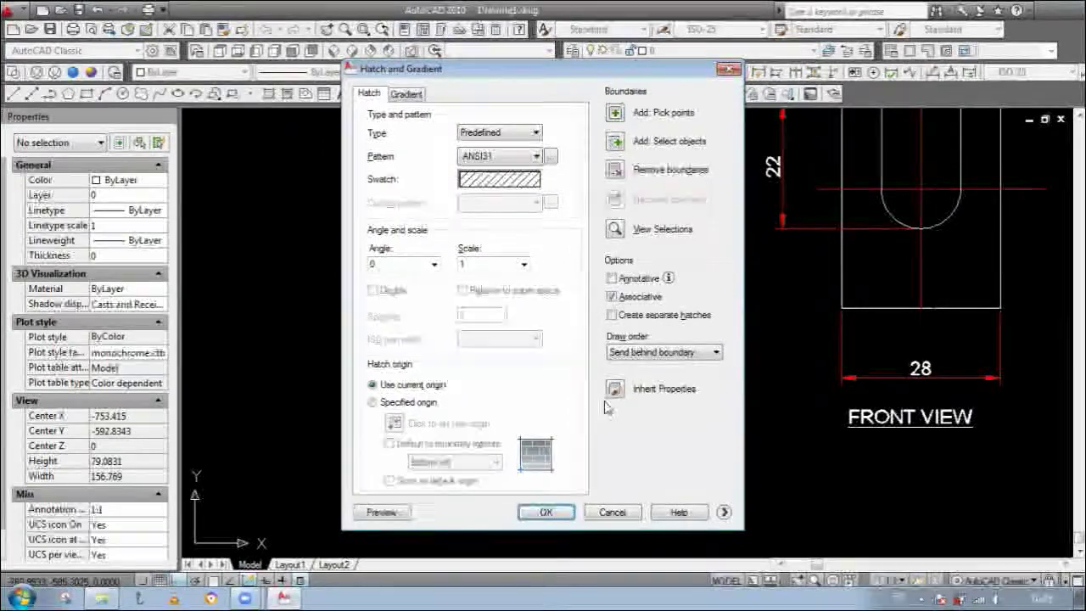
pyautogui.click(546, 513)
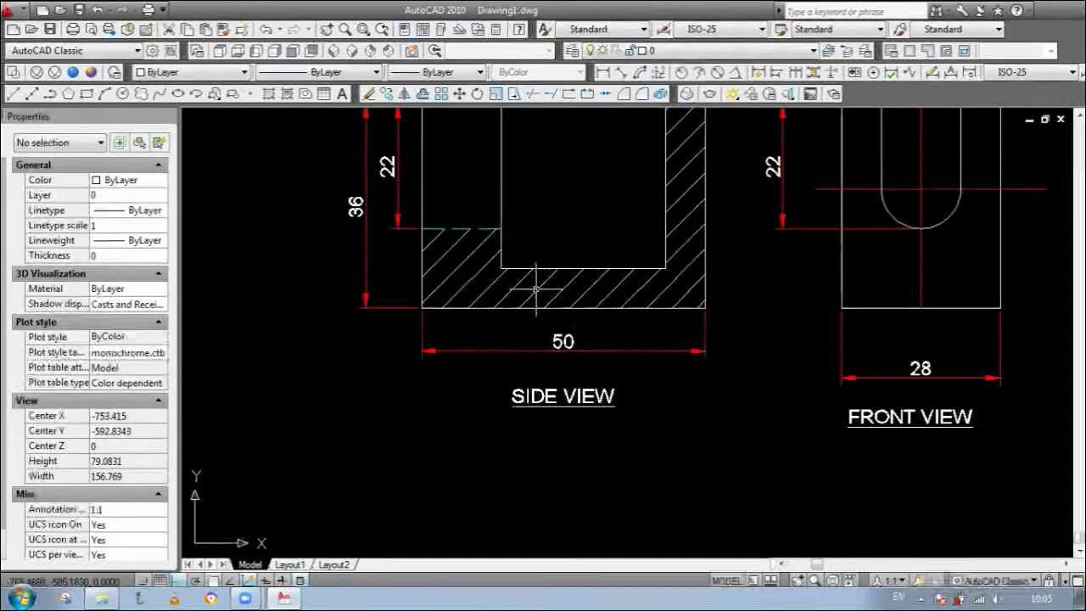
# Step: Change the colour of the side view's hatch to Yellow
pyautogui.click(570, 282)
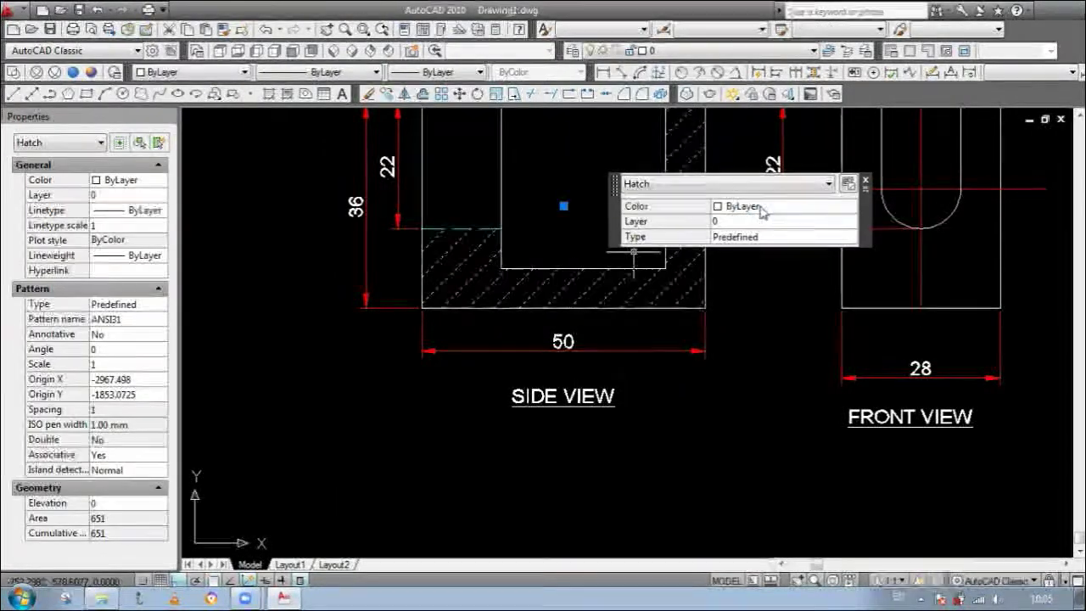
pyautogui.click(760, 206)
pyautogui.click(738, 265)
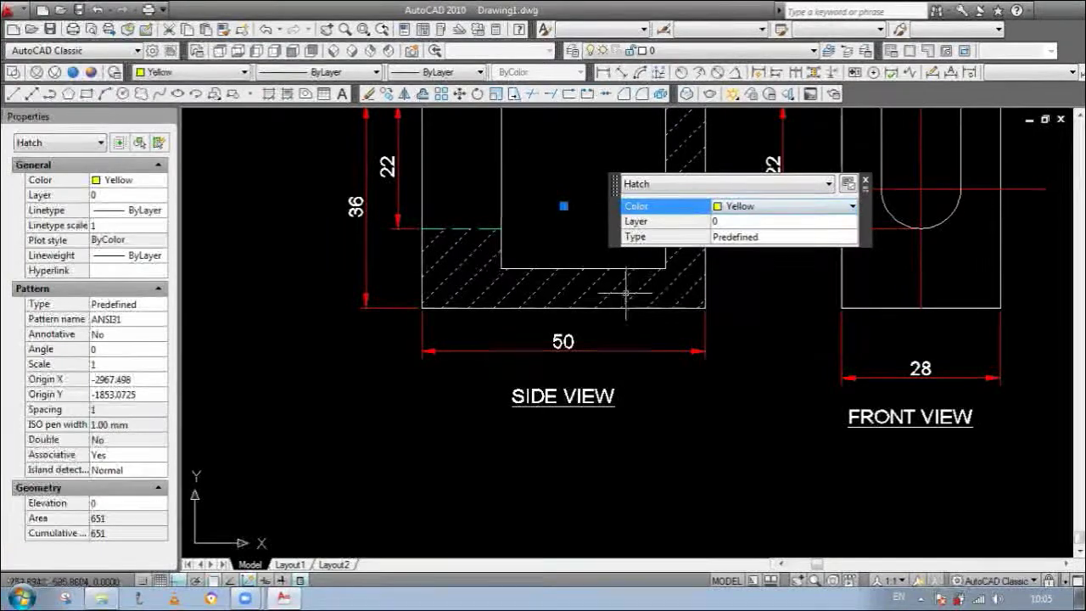
pyautogui.click(772, 222)
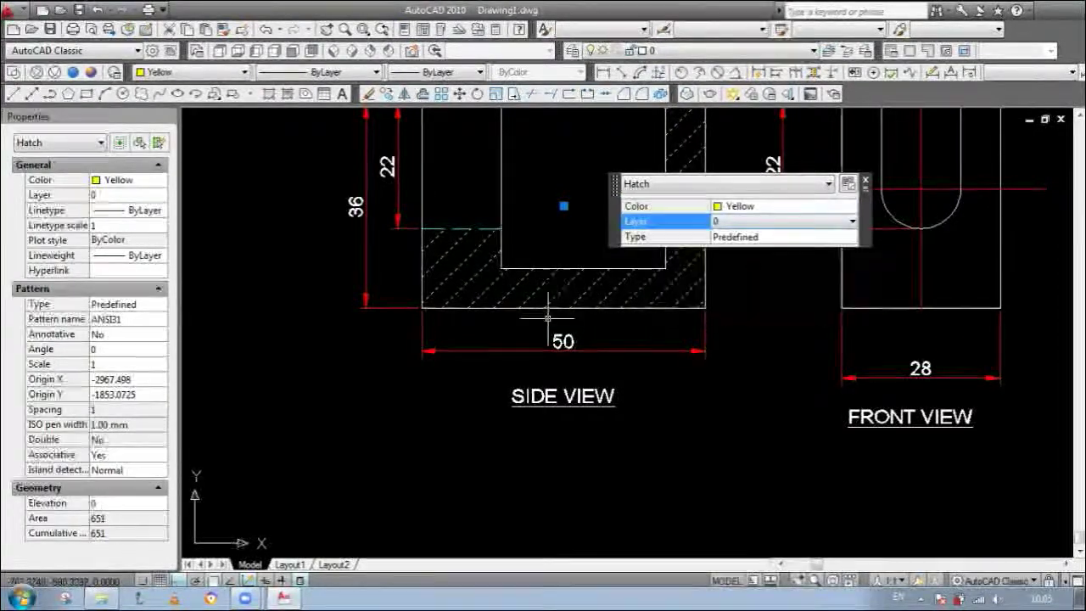
pyautogui.press('Escape')
# Step: Examine the hatched side view alongside the top and front views
pyautogui.scroll(-4, 537, 291)
pyautogui.scroll(3, 594, 255)
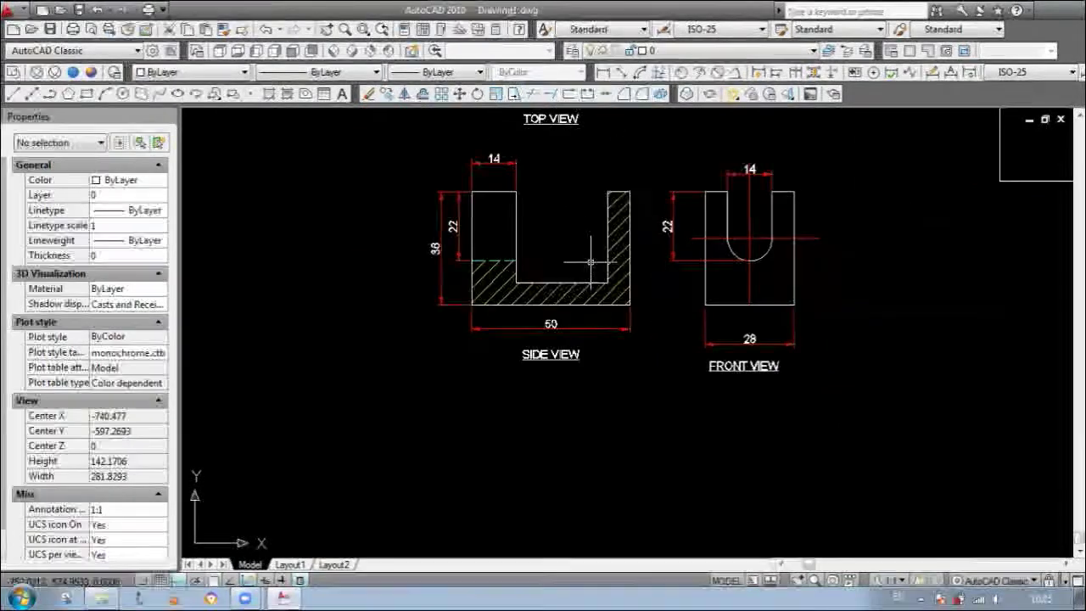
pyautogui.scroll(-2, 605, 212)
pyautogui.scroll(1, 605, 212)
pyautogui.scroll(-4, 605, 212)
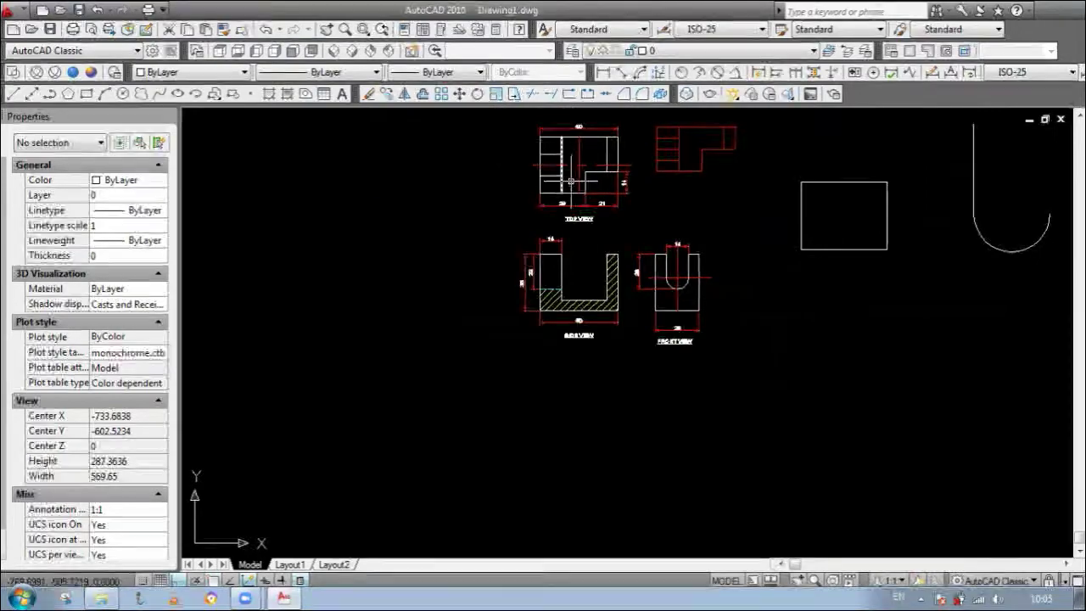
pyautogui.scroll(4, 604, 292)
pyautogui.scroll(-3, 577, 314)
pyautogui.scroll(3, 559, 326)
pyautogui.scroll(-2, 559, 327)
pyautogui.scroll(2, 611, 336)
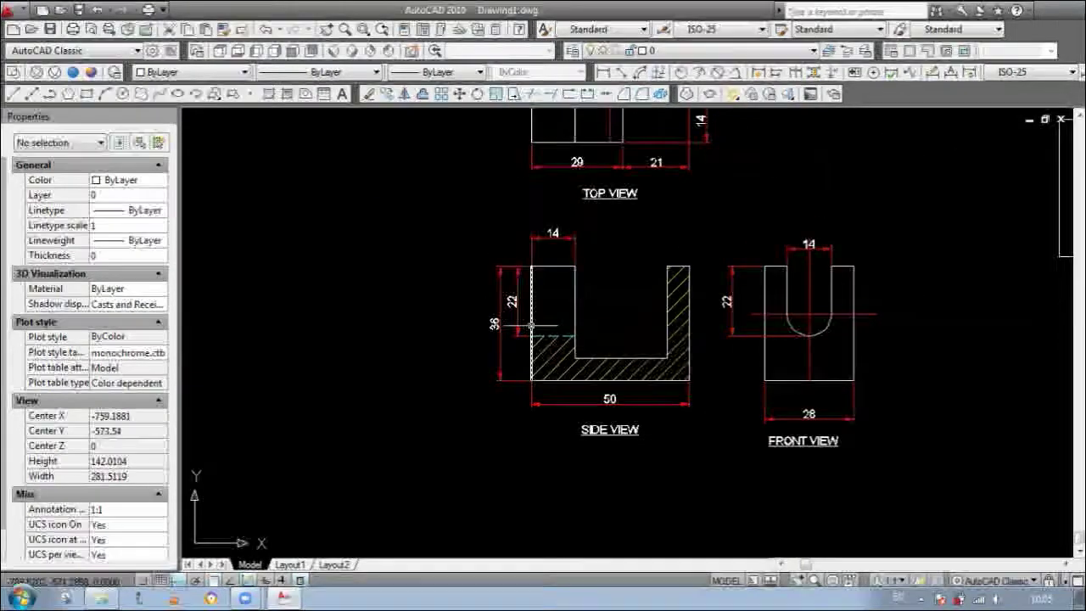
# Step: Match the properties of the side view's solid inner vertical edge onto the dashed line above the hatch
pyautogui.scroll(5, 531, 325)
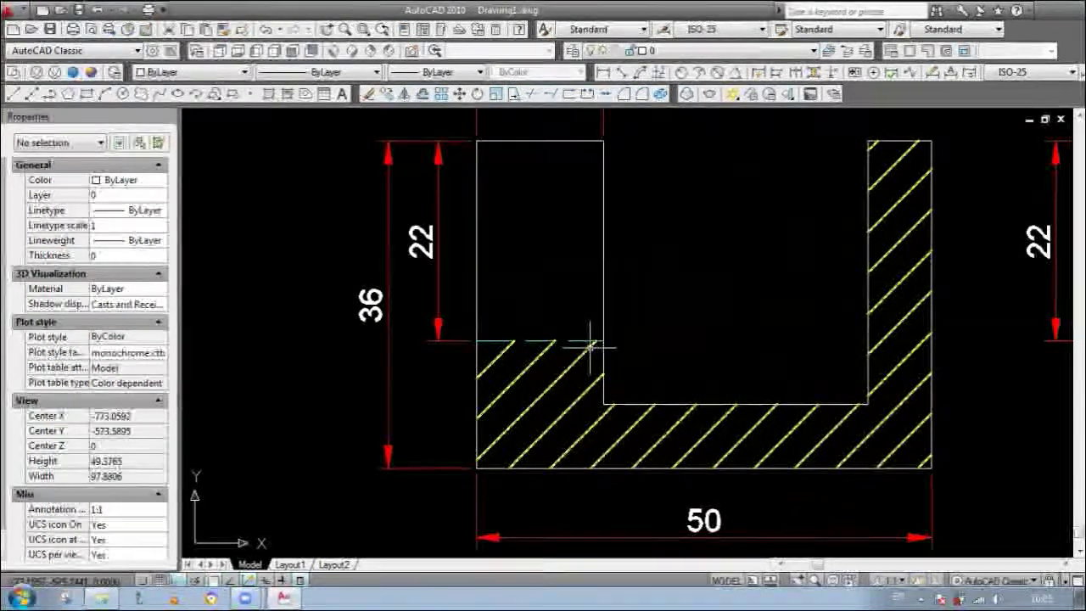
pyautogui.click(603, 328)
pyautogui.write('ma')
pyautogui.press('Return')
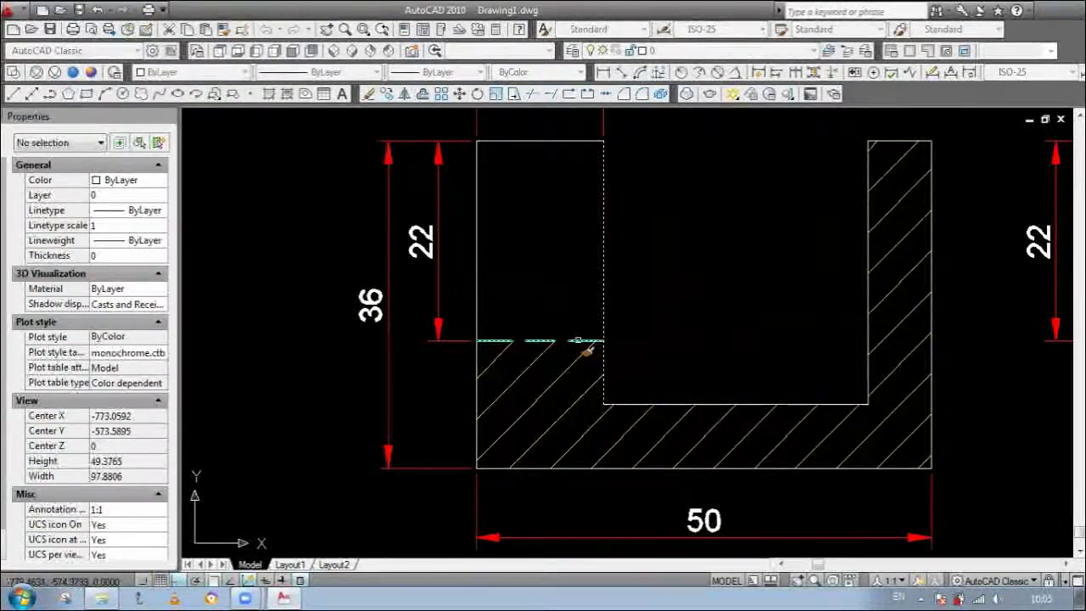
pyautogui.scroll(-6, 586, 350)
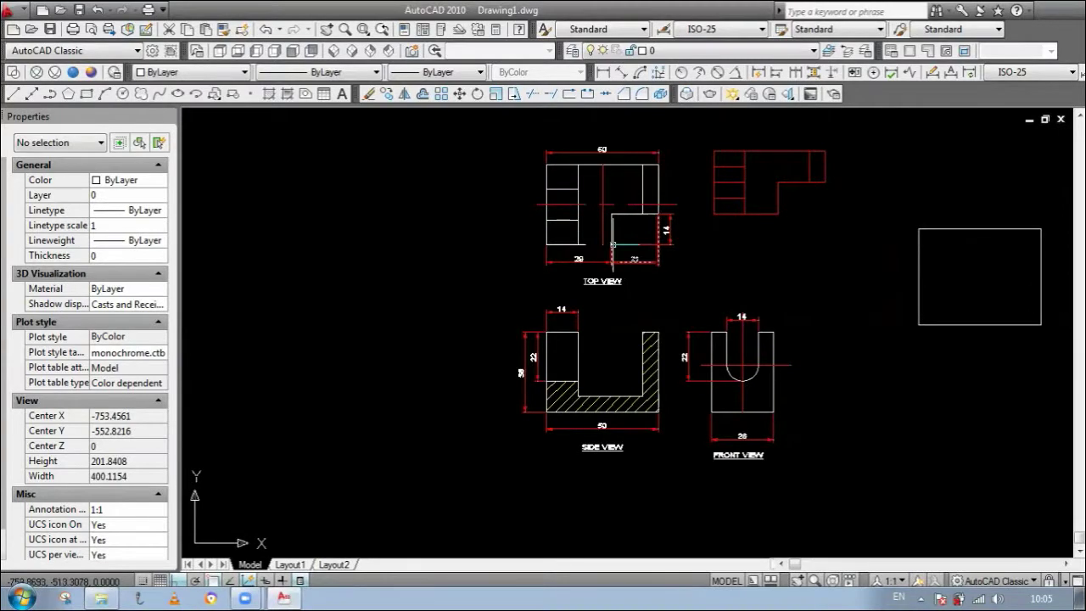
# Step: Review the three dimensioned views at different magnifications, together with the other shapes in the drawing
pyautogui.scroll(2, 653, 229)
pyautogui.scroll(-3, 629, 344)
pyautogui.scroll(2, 630, 344)
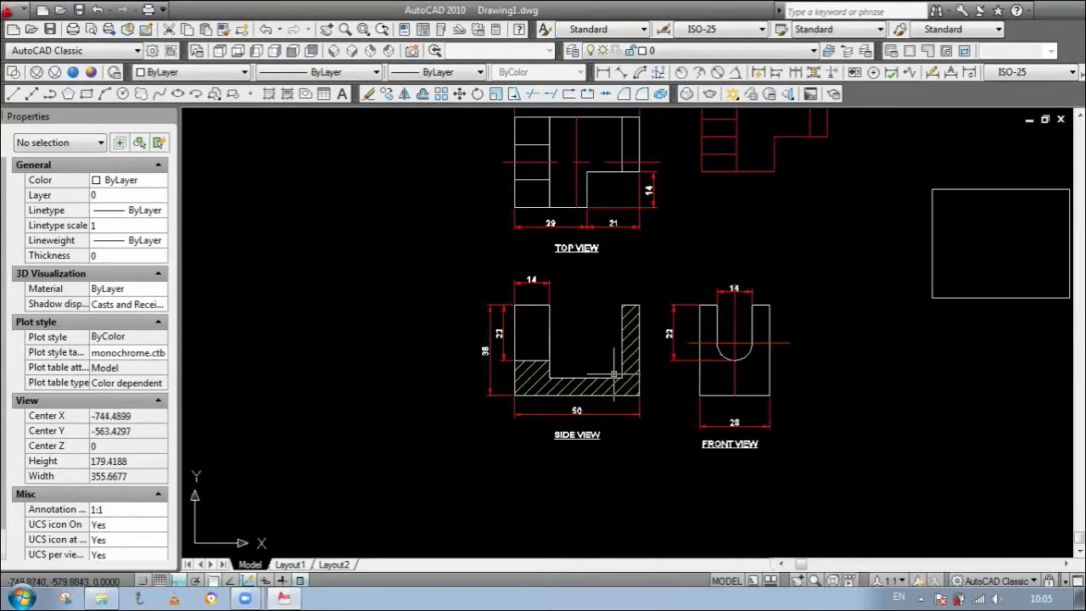
pyautogui.scroll(-1, 614, 373)
pyautogui.scroll(3, 628, 369)
pyautogui.scroll(-4, 594, 339)
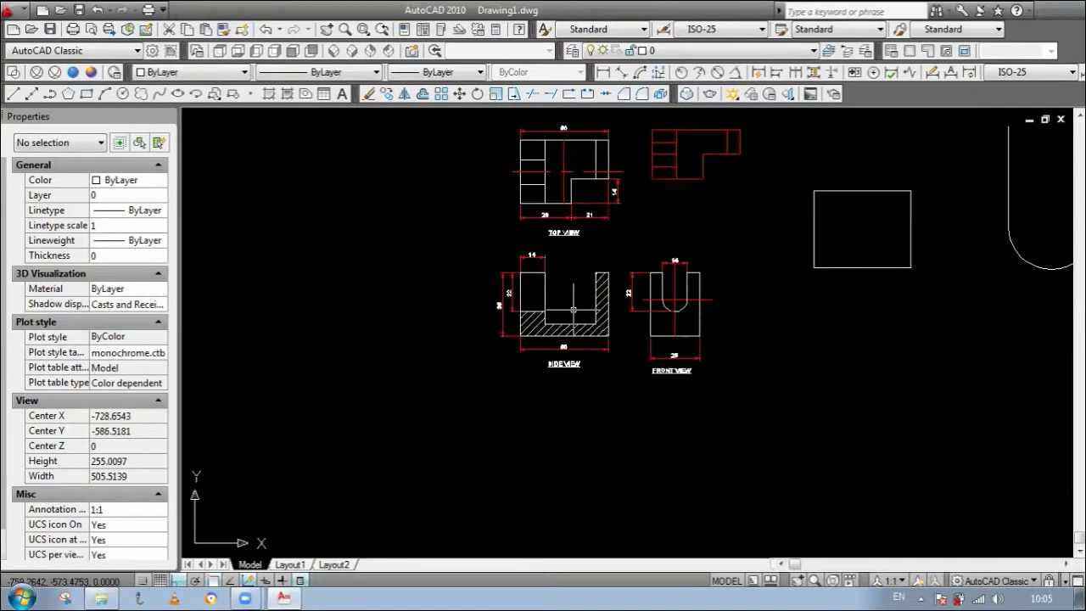
pyautogui.scroll(-3, 591, 313)
pyautogui.scroll(4, 653, 286)
pyautogui.scroll(-4, 610, 338)
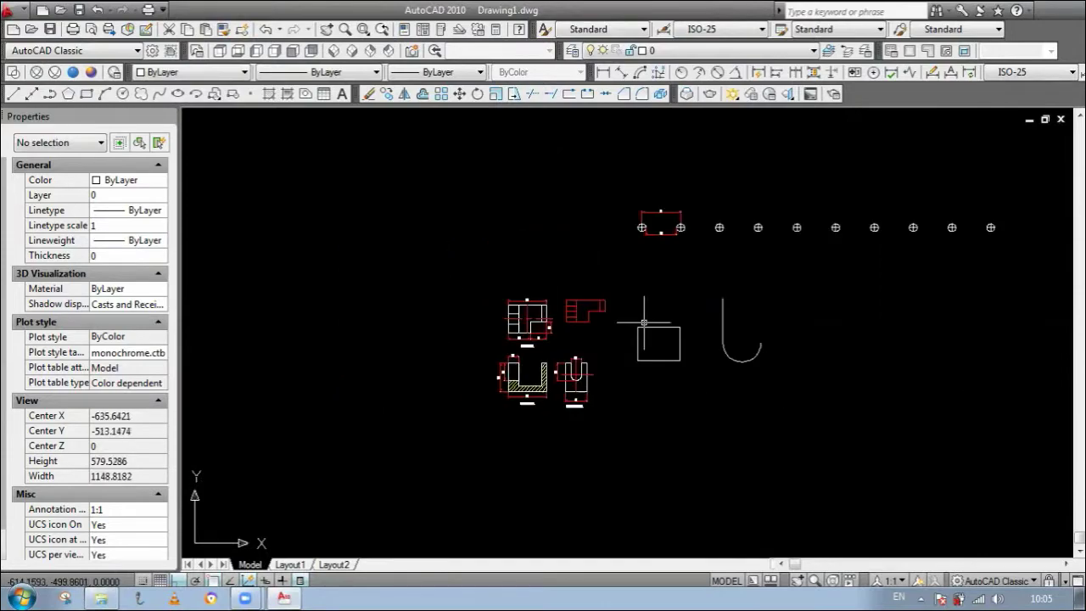
pyautogui.scroll(3, 516, 351)
pyautogui.scroll(2, 509, 416)
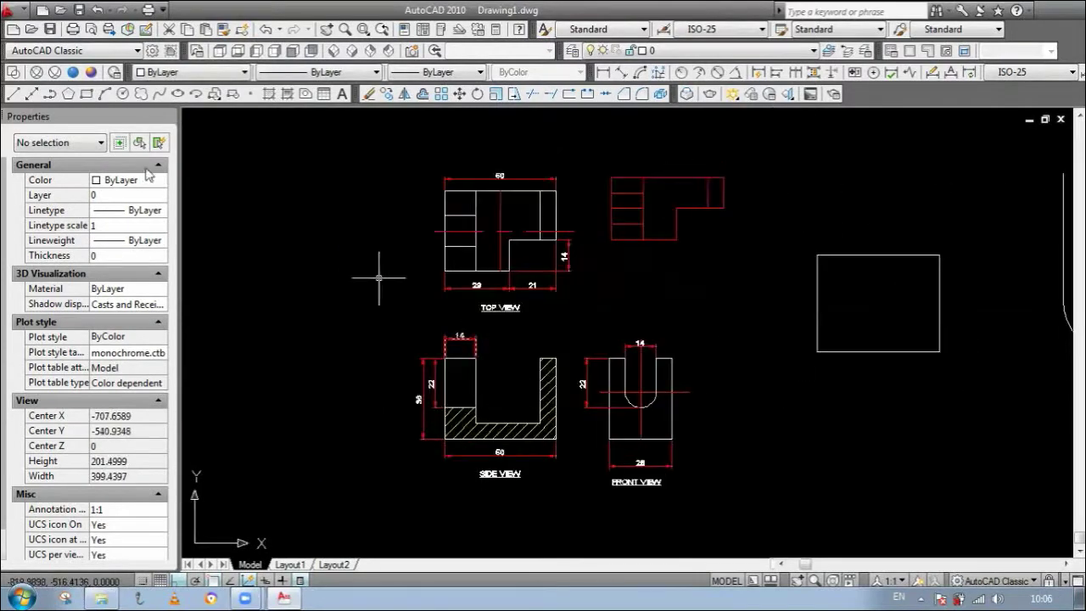
pyautogui.click(50, 30)
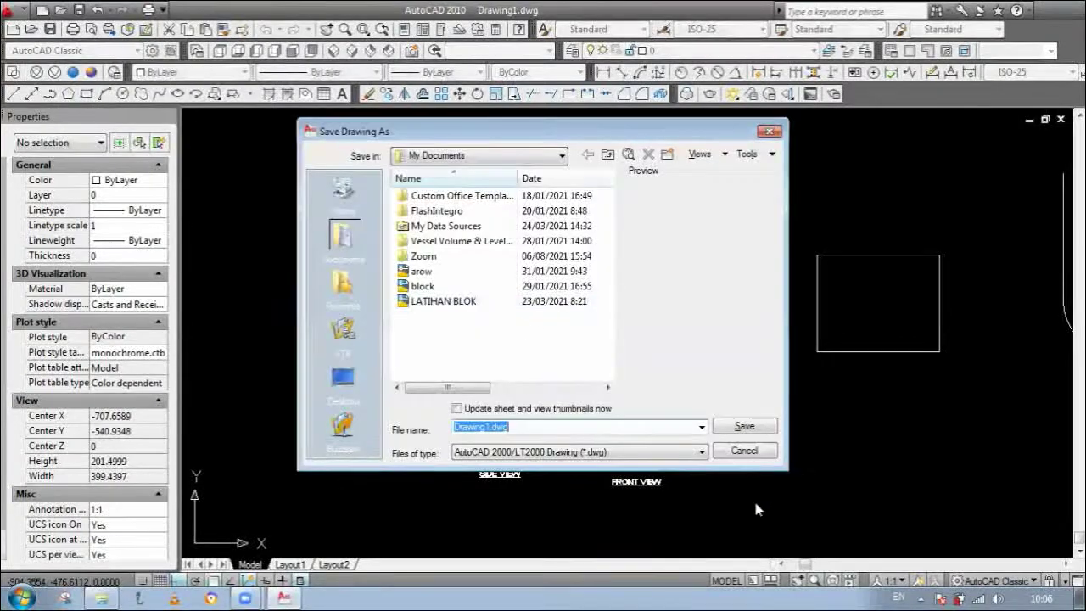
pyautogui.click(744, 451)
pyautogui.scroll(-4, 584, 330)
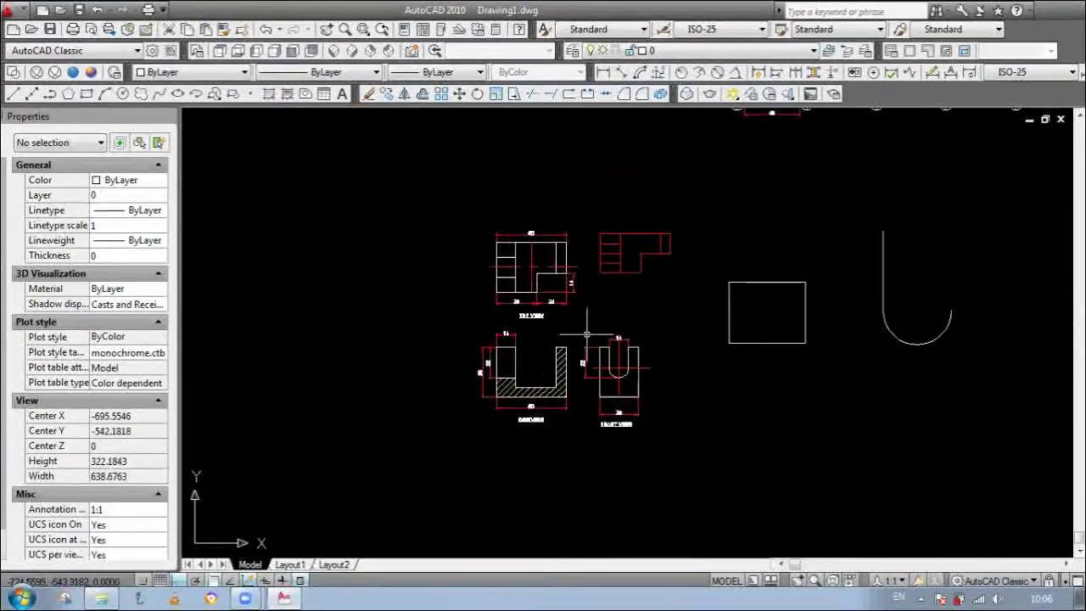
pyautogui.scroll(3, 514, 422)
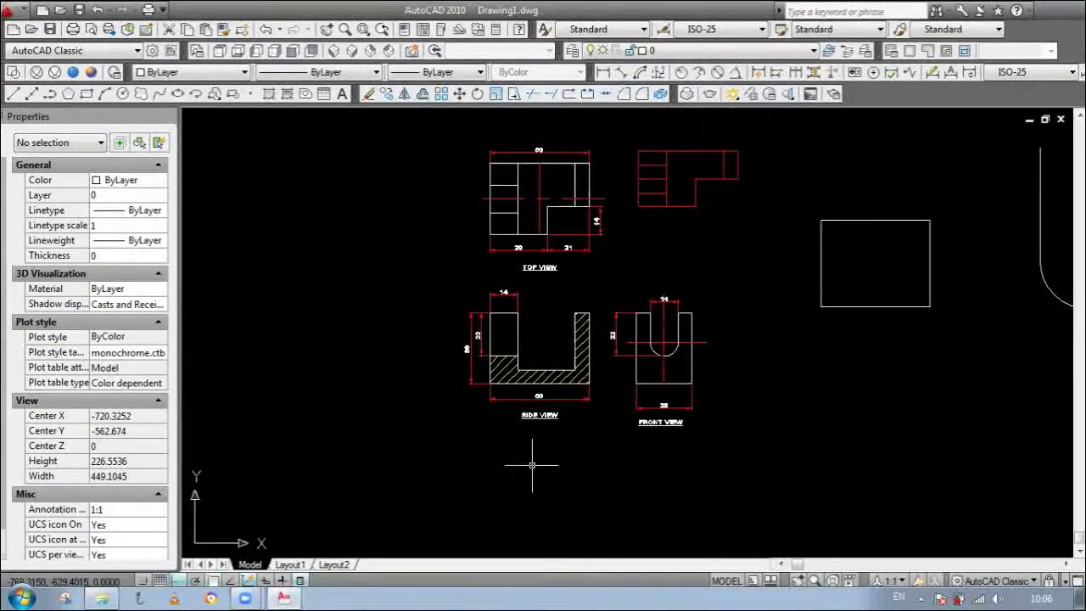